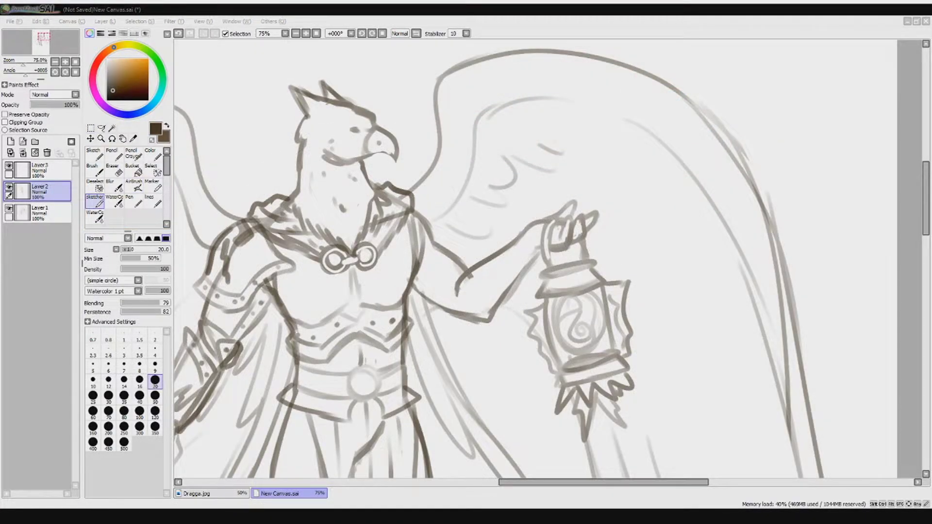
Erase stray sketch lines around the collar and chest on Layer 1 with the Eraser at size 50.
scroll(534, 262, "down", 3)
scroll(534, 262, "up", 3)
left_click(39, 213)
left_click(113, 169)
mouse_move(403, 161)
left_mouse_down()
mouse_move(461, 171)
mouse_move(412, 153)
mouse_move(387, 183)
mouse_move(335, 302)
mouse_move(334, 345)
mouse_move(376, 280)
mouse_move(395, 227)
mouse_move(439, 240)
left_mouse_up()
left_click_drag(548, 145, 539, 156)
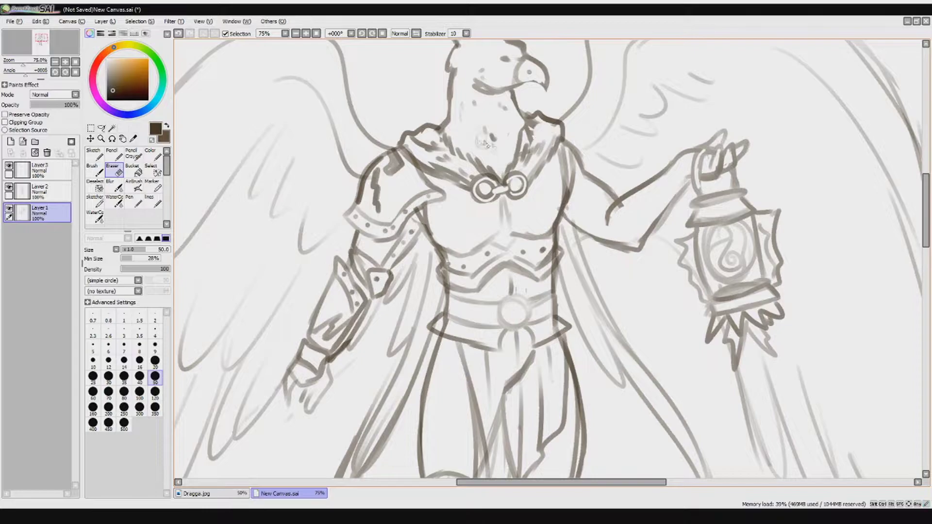
key("ctrl+Up")
key("ctrl+Up")
scroll(485, 252, "down", 3)
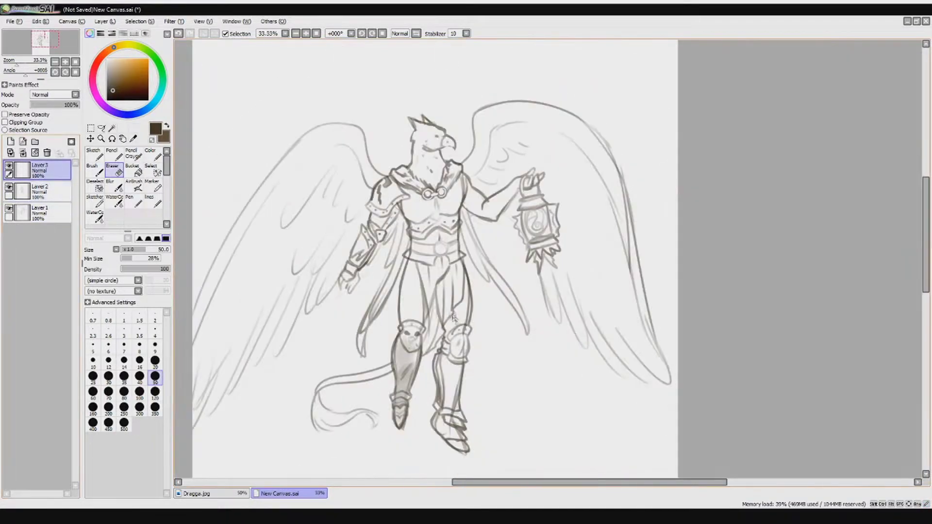
Erase the overlapping strokes on the waist cloth, torso side and shaded shin on Layer 1.
scroll(437, 437, "up", 3)
left_click(49, 212)
mouse_move(493, 126)
left_mouse_down()
mouse_move(483, 301)
mouse_move(413, 223)
mouse_move(427, 340)
mouse_move(471, 349)
mouse_move(432, 286)
mouse_move(340, 349)
mouse_move(337, 415)
left_mouse_up()
scroll(337, 415, "down", 1)
left_click_drag(403, 339, 457, 443)
scroll(418, 310, "up", 1)
left_click_drag(335, 272, 359, 148)
key("ctrl+z")
scroll(350, 129, "up", 3)
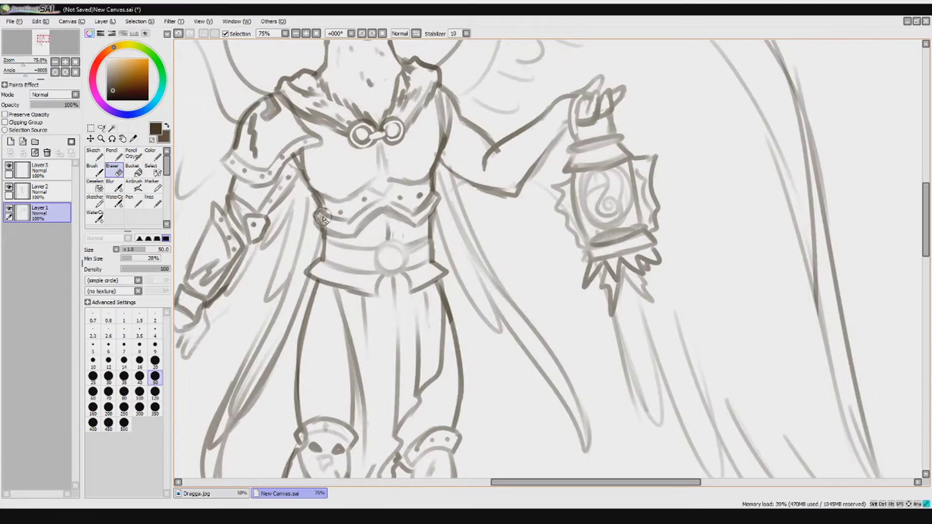
scroll(284, 313, "down", 1)
mouse_move(364, 140)
left_mouse_down()
mouse_move(359, 180)
mouse_move(340, 194)
mouse_move(371, 160)
left_mouse_up()
scroll(371, 161, "up", 1)
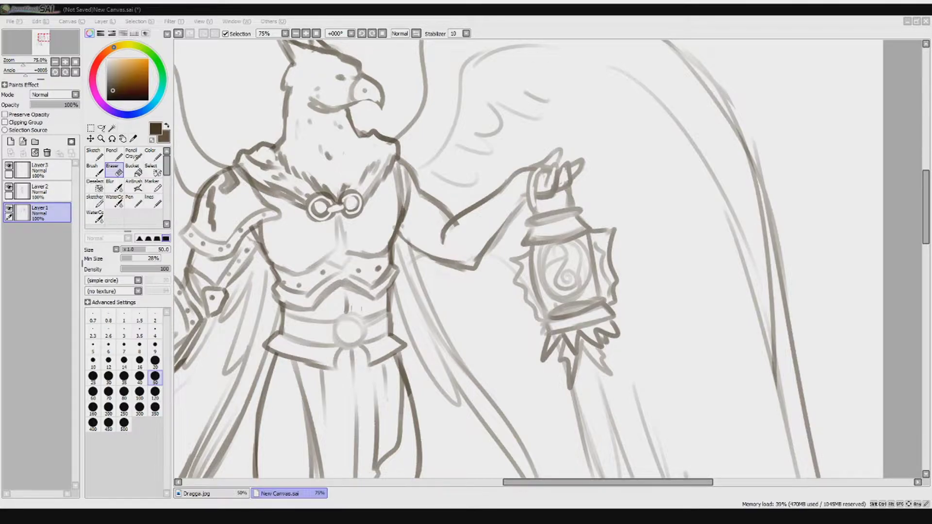
Sketch short feather strokes on the gryphon's neck on Layer 1 with the size 20 sketch brush.
left_click(94, 200)
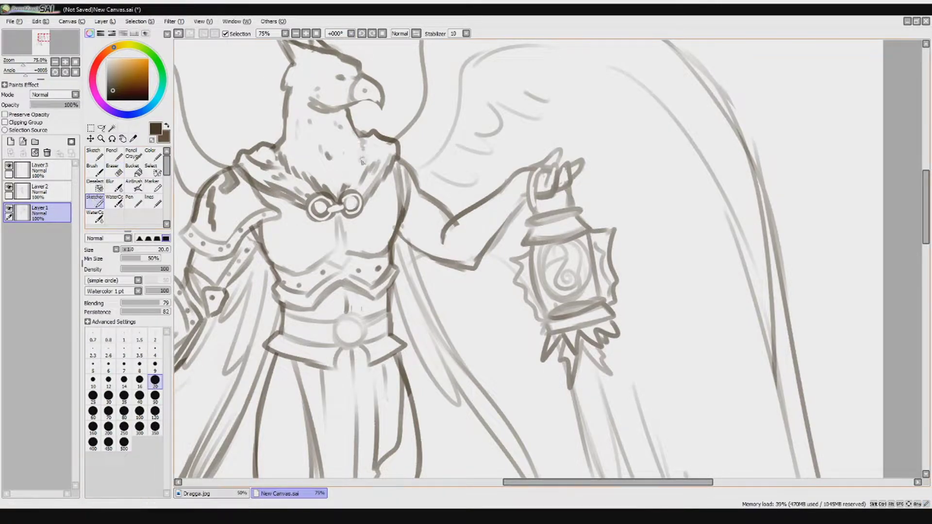
left_click_drag(349, 170, 335, 171)
Sketch a forearm guard with a wrist cuff on the lantern-holding arm on Layer 3.
left_click(9, 169)
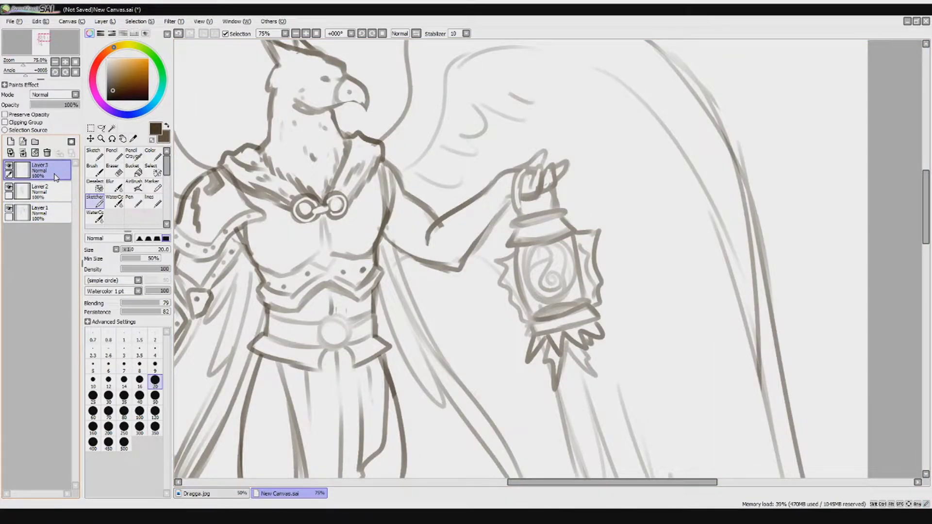
left_click_drag(505, 199, 449, 244)
mouse_move(507, 200)
left_mouse_down()
mouse_move(451, 245)
mouse_move(483, 245)
mouse_move(474, 265)
left_mouse_up()
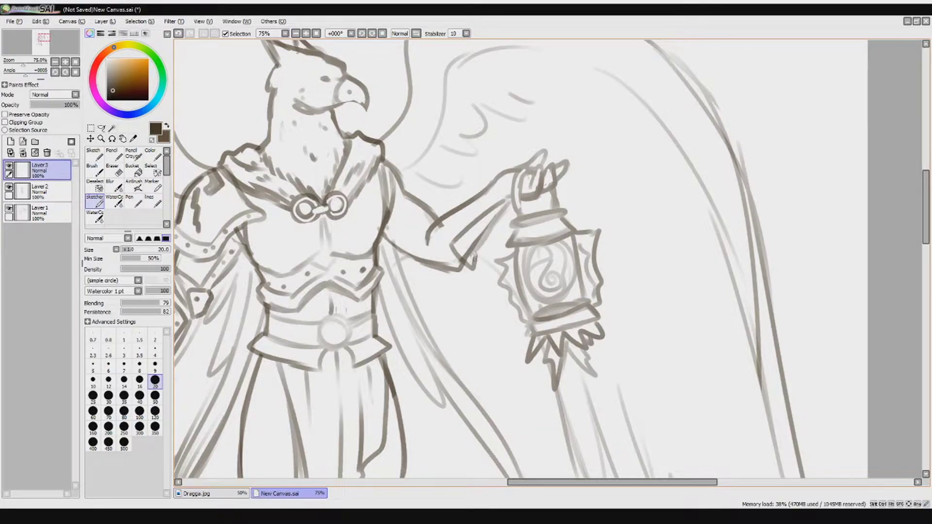
left_click_drag(472, 262, 510, 211)
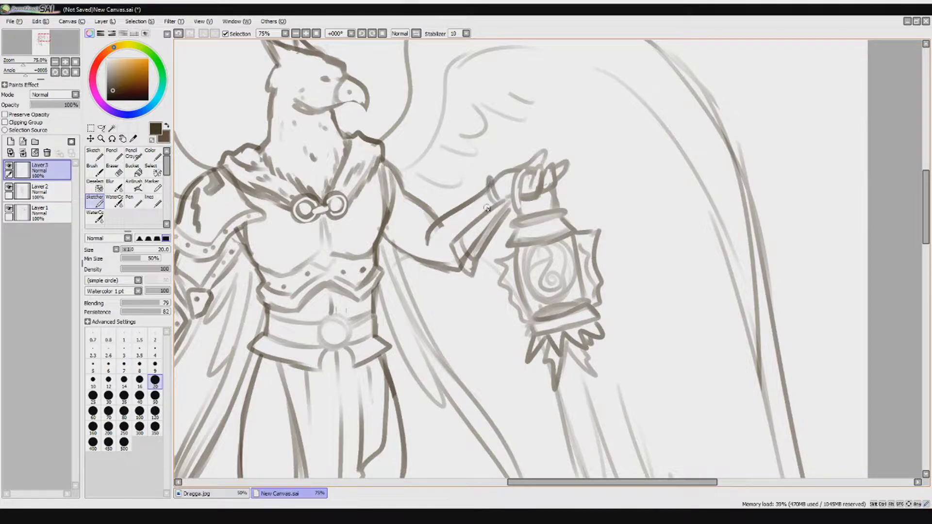
Sketch the elbow guard, the upper-arm strokes and small cuff details on the lantern-holding arm.
mouse_move(443, 215)
left_mouse_down()
mouse_move(426, 253)
mouse_move(427, 242)
mouse_move(438, 276)
mouse_move(451, 272)
mouse_move(446, 255)
mouse_move(429, 248)
mouse_move(439, 274)
mouse_move(462, 280)
mouse_move(438, 273)
mouse_move(455, 276)
mouse_move(423, 245)
mouse_move(430, 271)
left_mouse_up()
key("e")
key("e")
left_click_drag(381, 234, 422, 262)
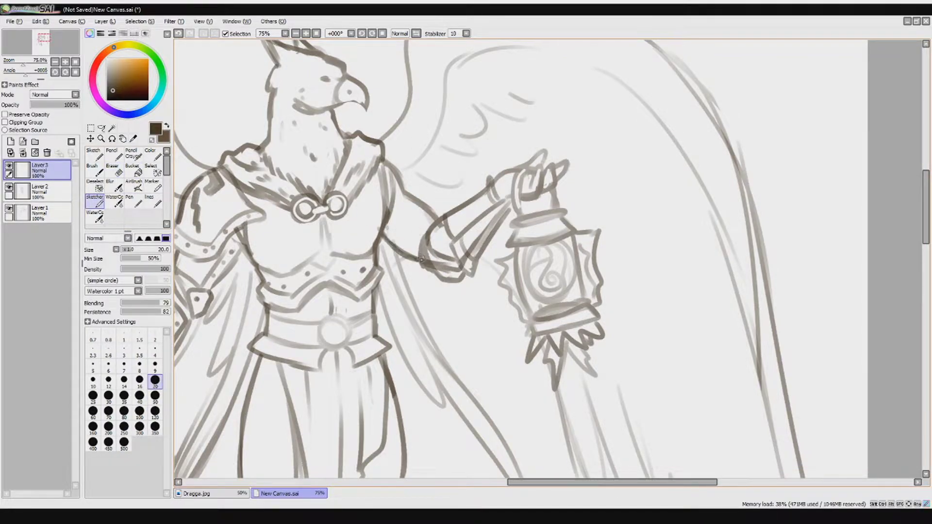
left_click_drag(436, 214, 420, 243)
mouse_move(521, 205)
left_mouse_down()
mouse_move(530, 189)
mouse_move(555, 171)
mouse_move(539, 161)
mouse_move(519, 170)
left_mouse_up()
left_click_drag(391, 221, 420, 239)
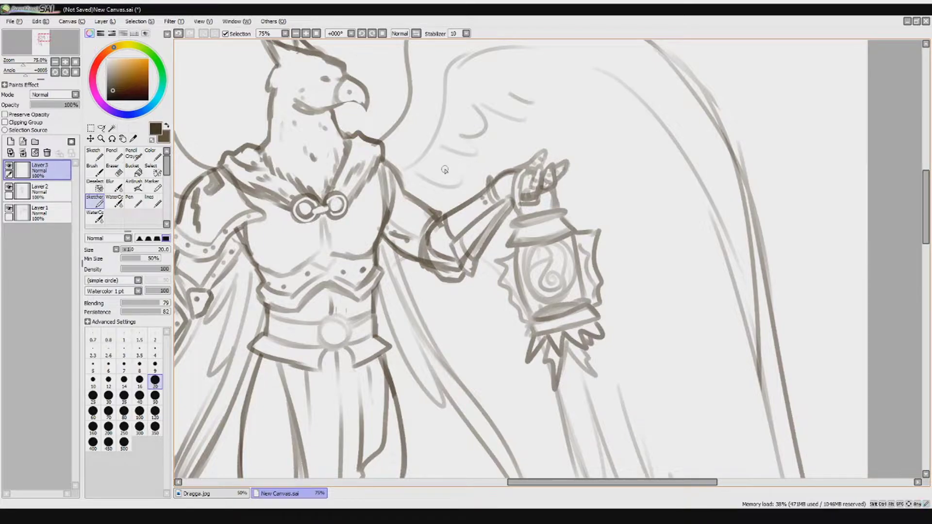
Sketch a jagged shoulder plate with inner detail lines above the lantern-holding arm on Layer 3.
mouse_move(386, 154)
left_mouse_down()
mouse_move(452, 182)
mouse_move(451, 174)
mouse_move(433, 192)
left_mouse_up()
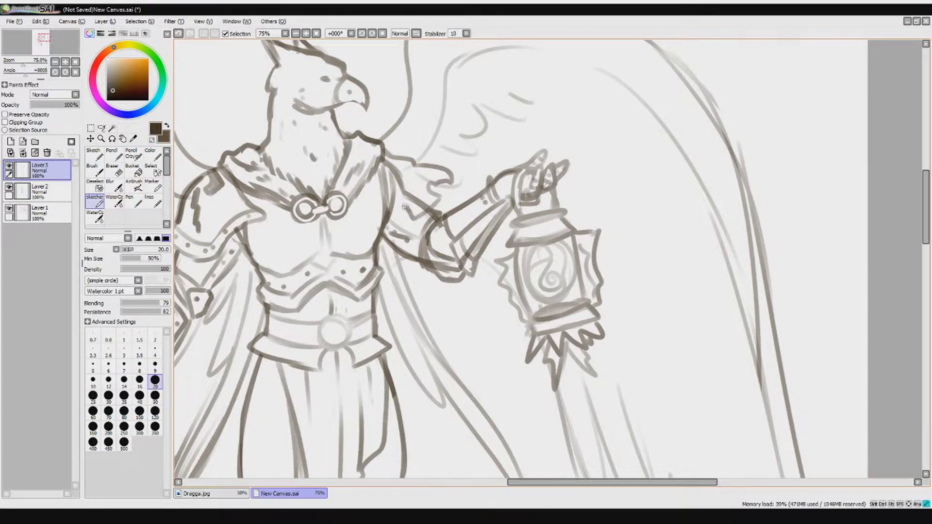
left_click_drag(384, 207, 374, 155)
key("e")
key("b")
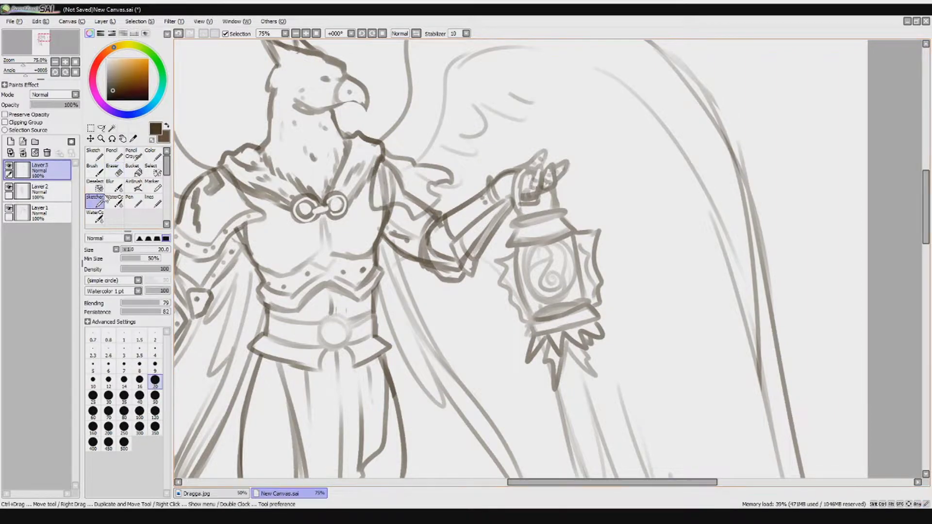
mouse_move(396, 177)
left_mouse_down()
mouse_move(410, 192)
mouse_move(445, 194)
left_mouse_up()
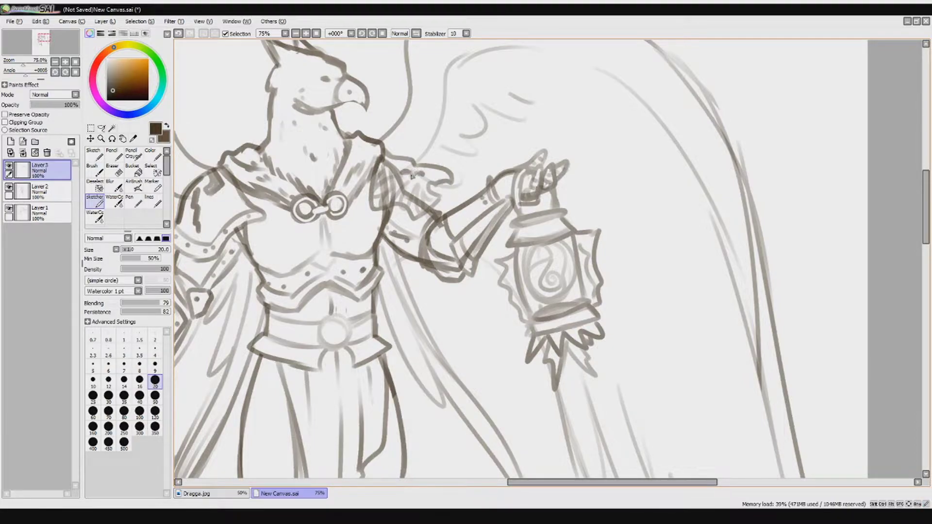
Erase the old shoulder and arm lines on Layer 1 beneath the new armour.
left_click(39, 214)
key("e")
mouse_move(386, 165)
left_mouse_down()
mouse_move(386, 193)
mouse_move(444, 216)
left_mouse_up()
mouse_move(514, 196)
left_mouse_down()
mouse_move(438, 268)
mouse_move(427, 258)
mouse_move(448, 258)
mouse_move(406, 238)
mouse_move(430, 258)
mouse_move(356, 167)
mouse_move(395, 196)
mouse_move(383, 185)
mouse_move(407, 158)
mouse_move(385, 158)
mouse_move(391, 192)
mouse_move(356, 202)
left_mouse_up()
key("ctrl+Up")
key("b")
Try to merge Layer 2 down into Layer 1.
scroll(356, 202, "down", 3)
left_click(10, 165)
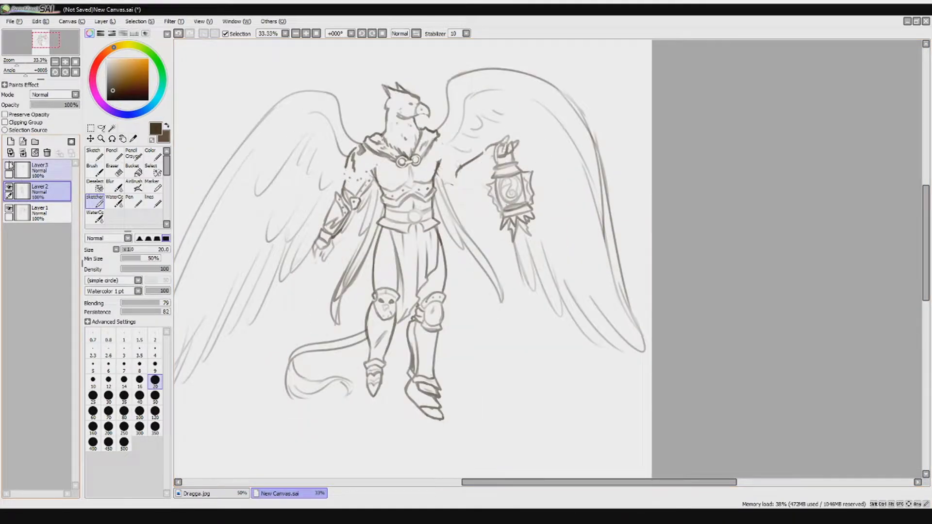
key("ctrl+e")
left_click(8, 166)
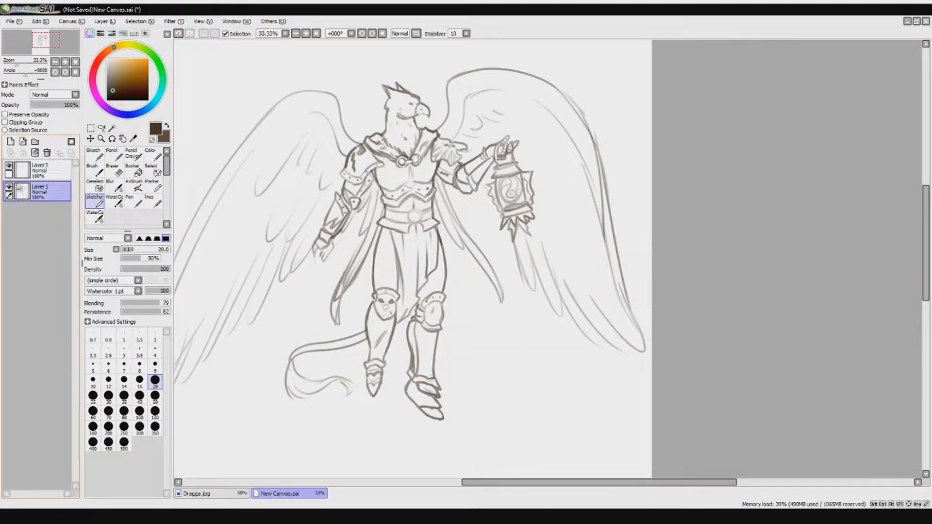
key("ctrl+z")
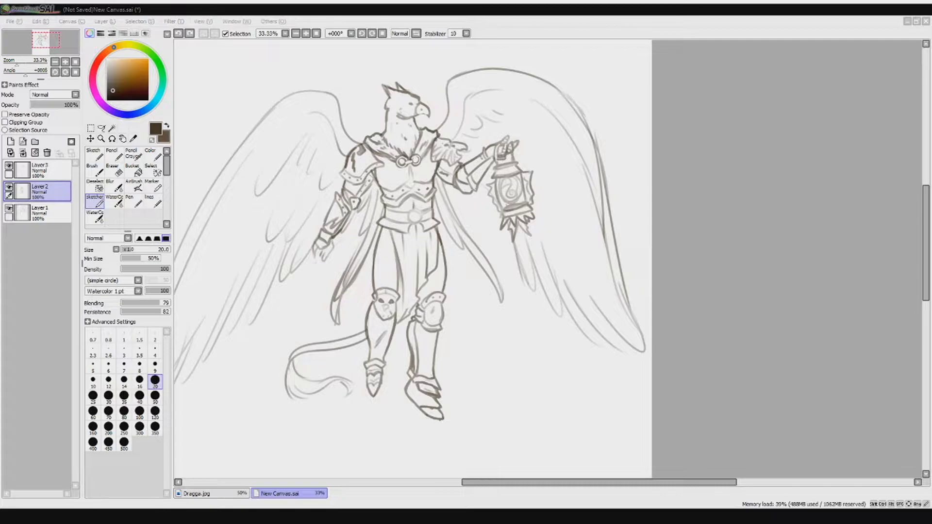
Merge all the sketch layers into a single layer.
left_click(45, 231)
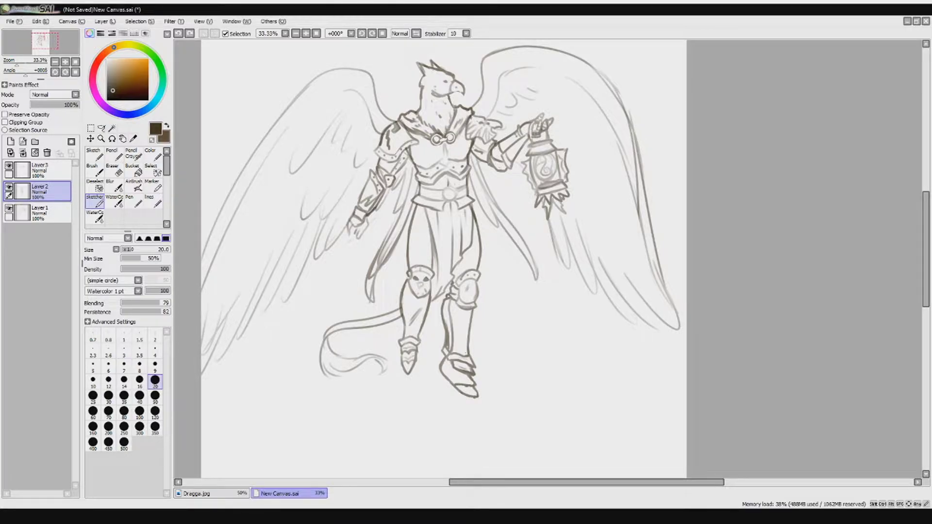
left_click(384, 173)
left_click(38, 173)
key("ctrl+shift+e")
Sketch a three-pointed leaf ornament and an inner ring on the belt's round buckle.
scroll(471, 193, "up", 3)
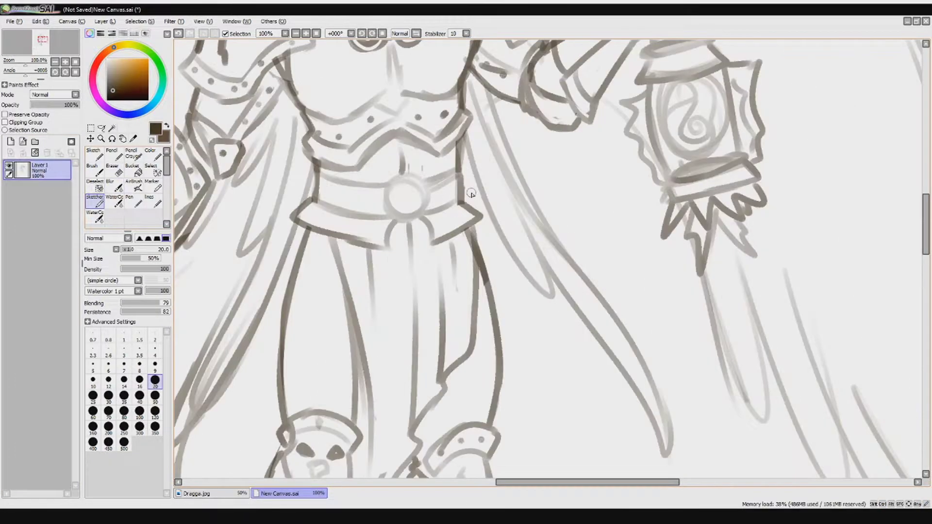
left_click_drag(408, 181, 407, 195)
left_click_drag(407, 151, 407, 191)
left_click_drag(424, 165, 398, 214)
left_click_drag(423, 184, 419, 214)
left_click_drag(399, 140, 403, 156)
left_click_drag(389, 164, 367, 170)
left_click_drag(421, 169, 436, 160)
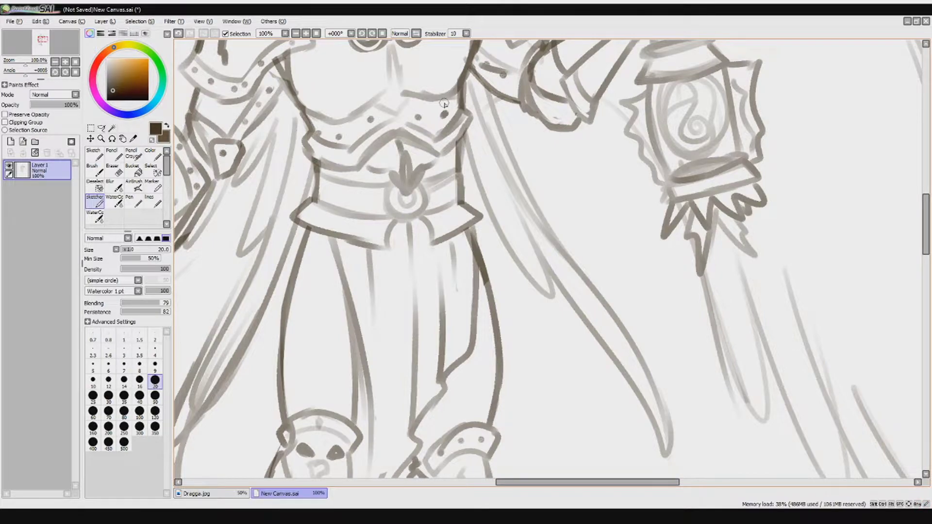
Add a new layer above the sketch and draw a buckled strap hanging from the side of the belt.
key("ctrl+shift+n")
key("e")
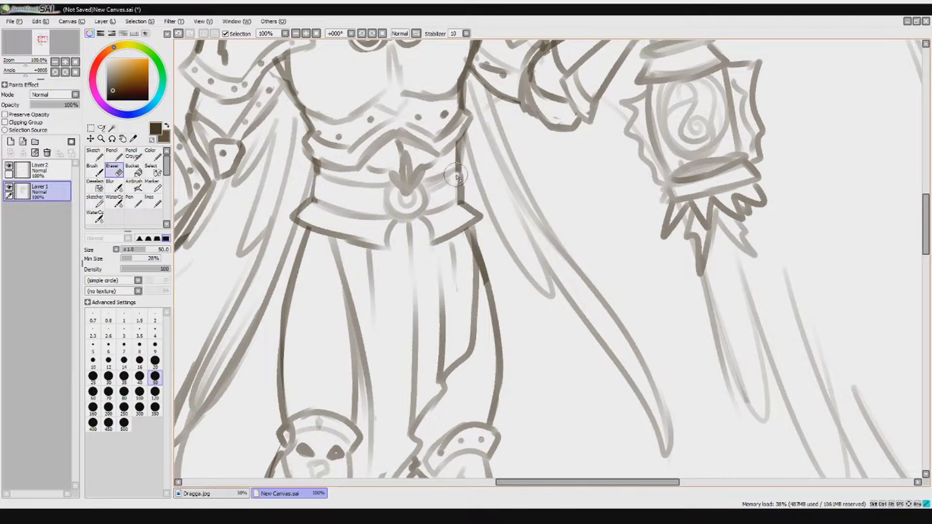
left_click(95, 200)
left_click(39, 170)
mouse_move(320, 163)
left_mouse_down()
mouse_move(316, 211)
mouse_move(294, 213)
mouse_move(272, 279)
left_mouse_up()
mouse_move(311, 184)
left_mouse_down()
mouse_move(287, 223)
mouse_move(316, 209)
mouse_move(305, 190)
mouse_move(310, 167)
mouse_move(287, 224)
mouse_move(284, 206)
mouse_move(284, 221)
mouse_move(299, 194)
mouse_move(266, 291)
mouse_move(293, 261)
left_mouse_up()
key("e")
key("e")
key("e")
left_click(100, 201)
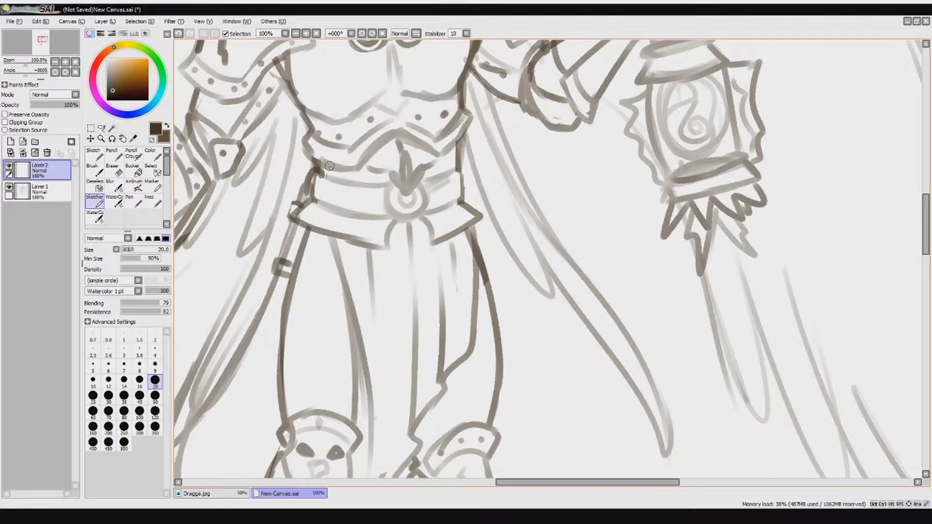
Try to sketch the strap's loose end hanging down along the cape edge.
left_click_drag(296, 231, 221, 388)
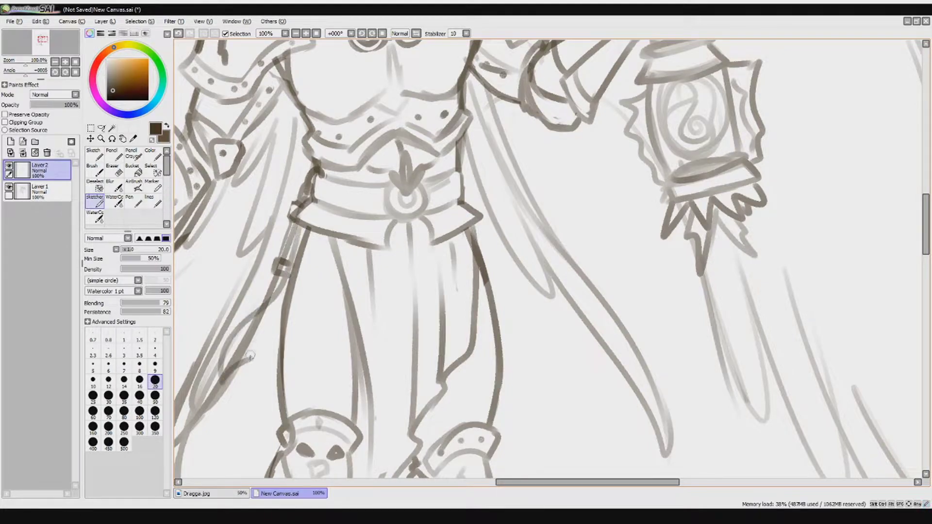
left_click_drag(257, 318, 242, 362)
left_click_drag(279, 278, 254, 311)
key("ctrl+z")
key("ctrl+z")
Sketch the strap's loose end sweeping outward from the hip and add small rune marks with a size 9 brush.
mouse_move(296, 247)
left_mouse_down()
mouse_move(218, 352)
mouse_move(277, 290)
mouse_move(204, 318)
mouse_move(223, 321)
left_mouse_up()
key("bracketleft")
key("bracketleft")
key("bracketleft")
key("bracketleft")
key("bracketleft")
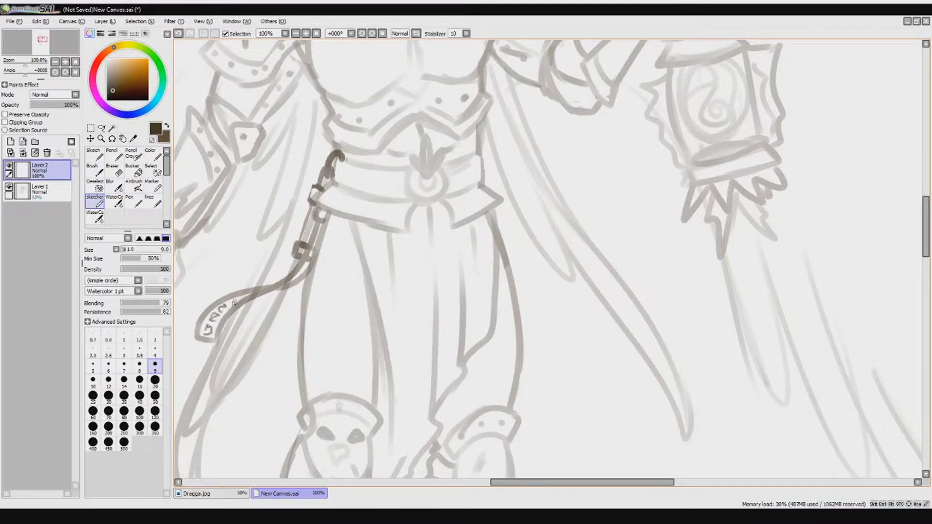
Clean up the lines around the hip strap with the Eraser, reduced to size 20, and redraw its ring with the sketch brush.
key("e")
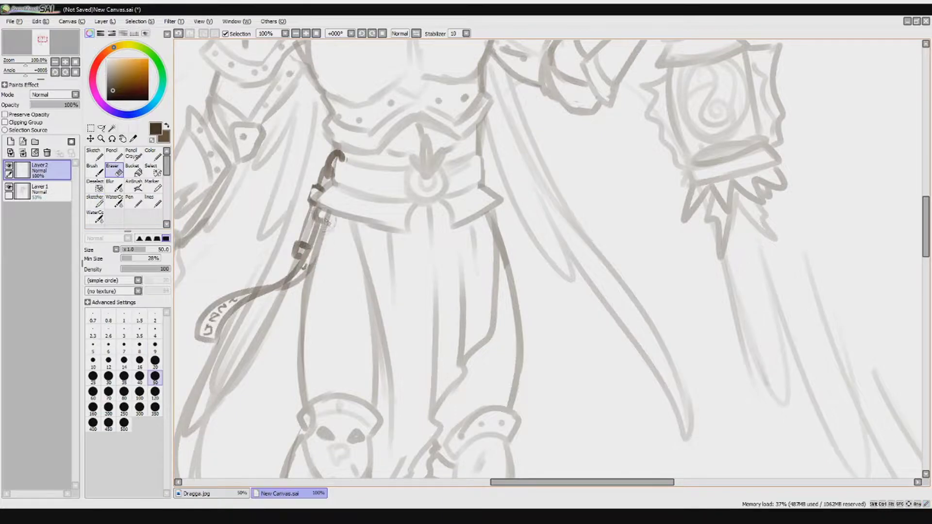
mouse_move(316, 226)
left_mouse_down()
mouse_move(293, 256)
mouse_move(290, 278)
left_mouse_up()
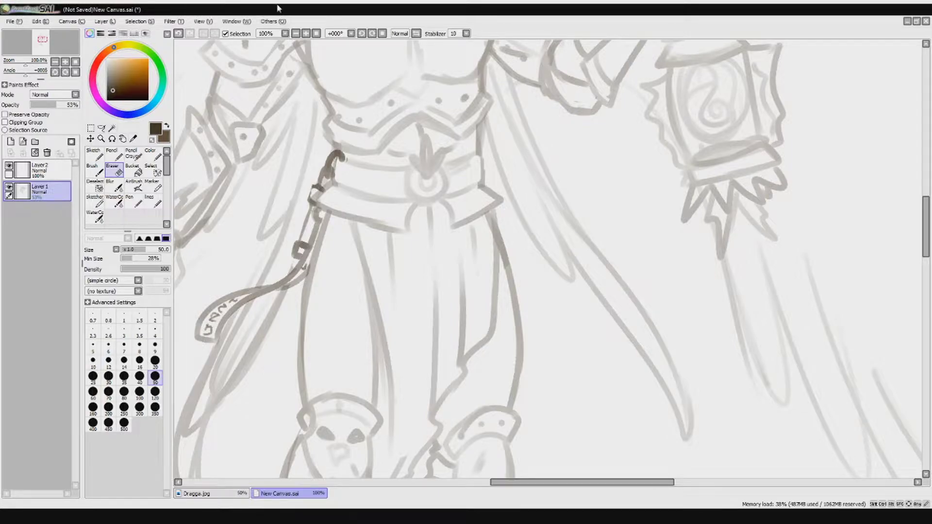
scroll(359, 199, "up", 2)
key("bracketleft")
key("bracketleft")
key("bracketleft")
key("bracketleft")
key("bracketleft")
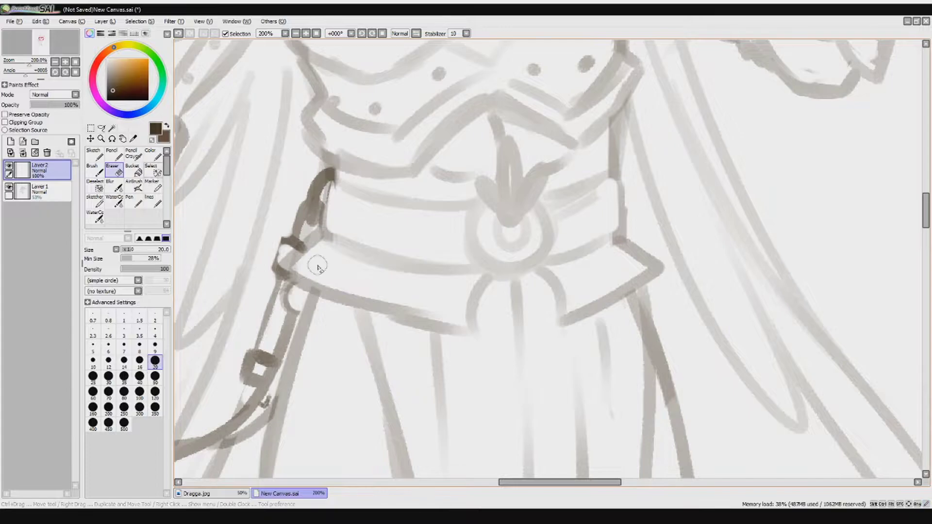
key("n")
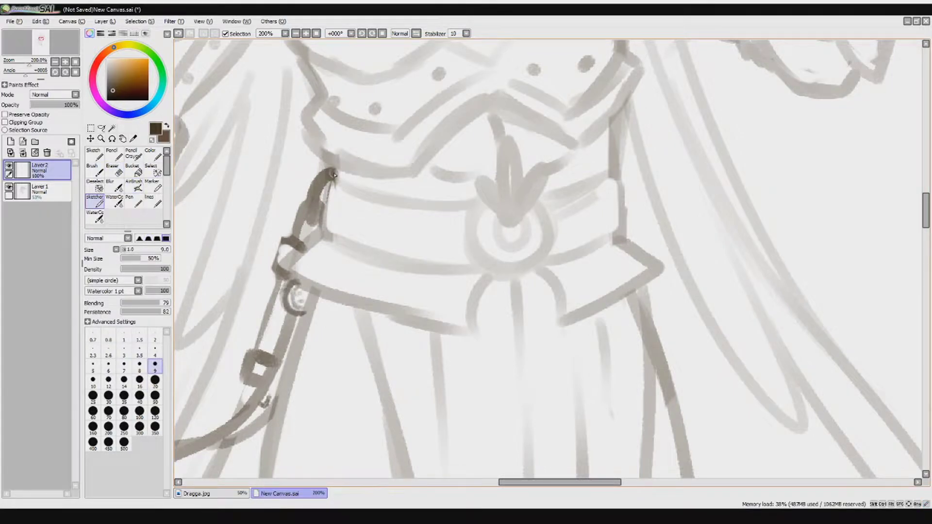
Try to extend the cape edges past the legs on Layer 1 with a size 20 brush and erase the old cape lines.
scroll(343, 184, "down", 4)
left_click(39, 190)
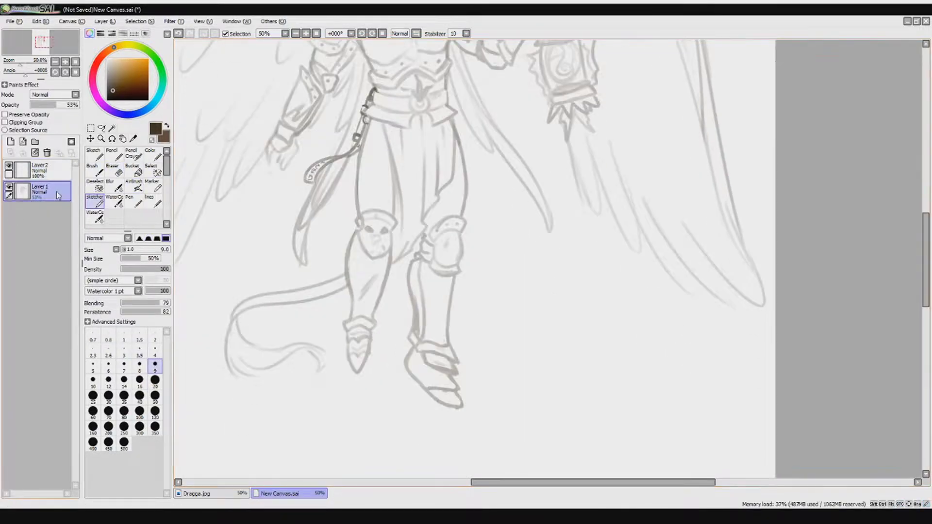
scroll(385, 291, "down", 2)
left_click(154, 380)
mouse_move(485, 260)
left_mouse_down()
mouse_move(516, 343)
mouse_move(289, 355)
left_mouse_up()
mouse_move(360, 245)
left_mouse_down()
mouse_move(333, 311)
mouse_move(333, 297)
mouse_move(292, 362)
left_mouse_up()
key("ctrl+z")
key("ctrl+z")
mouse_move(338, 321)
left_mouse_down()
mouse_move(291, 363)
mouse_move(335, 322)
left_mouse_up()
left_click(119, 173)
left_click(155, 377)
left_click_drag(333, 273, 359, 234)
key("ctrl+z")
key("ctrl+z")
key("ctrl+z")
key("ctrl+z")
key("ctrl+z")
key("ctrl+z")
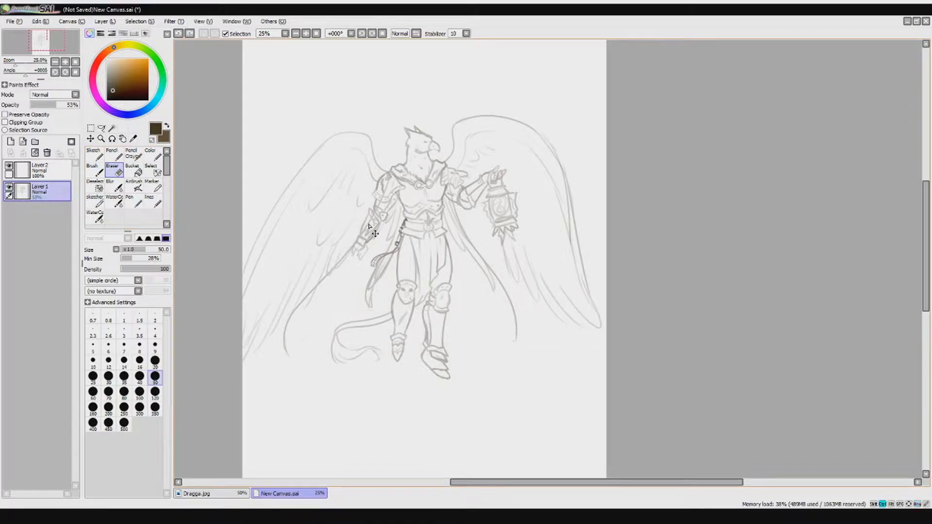
Add a new layer and sketch a wide flowing cape from both shoulders, with a curved hem behind the legs and torn details.
left_click(10, 141)
left_click(100, 204)
mouse_move(392, 169)
left_mouse_down()
mouse_move(297, 365)
mouse_move(357, 271)
left_mouse_up()
mouse_move(383, 205)
left_mouse_down()
mouse_move(341, 307)
mouse_move(487, 321)
left_mouse_up()
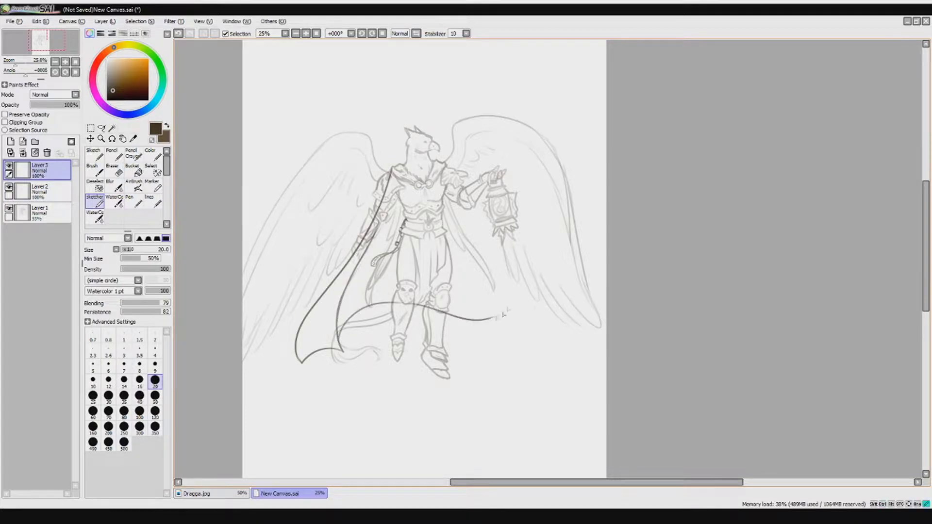
mouse_move(448, 171)
left_mouse_down()
mouse_move(519, 349)
mouse_move(490, 327)
mouse_move(517, 349)
left_mouse_up()
key("ctrl+z")
left_click_drag(500, 329, 448, 184)
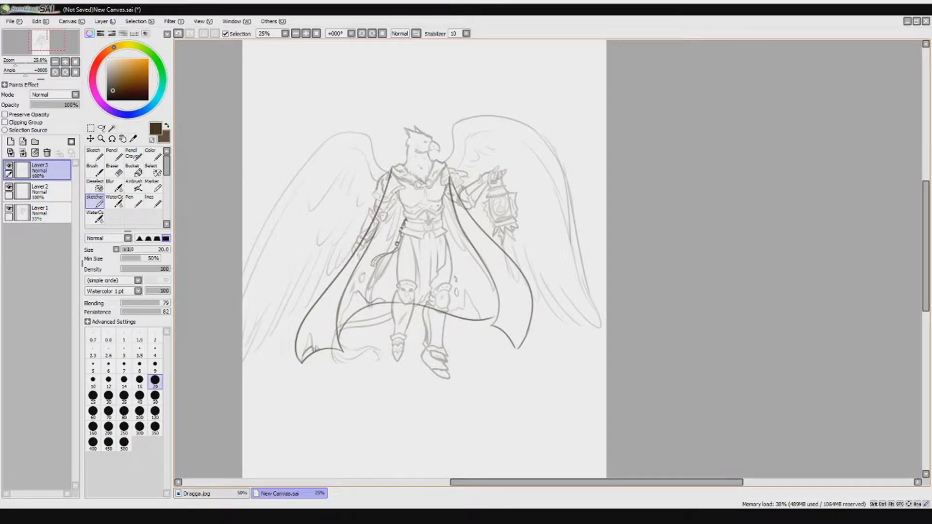
Erase the cape lines crossing the legs, arm and shoulders on Layer 3 and the covered lines on Layer 1 with a size 120 eraser.
key("e")
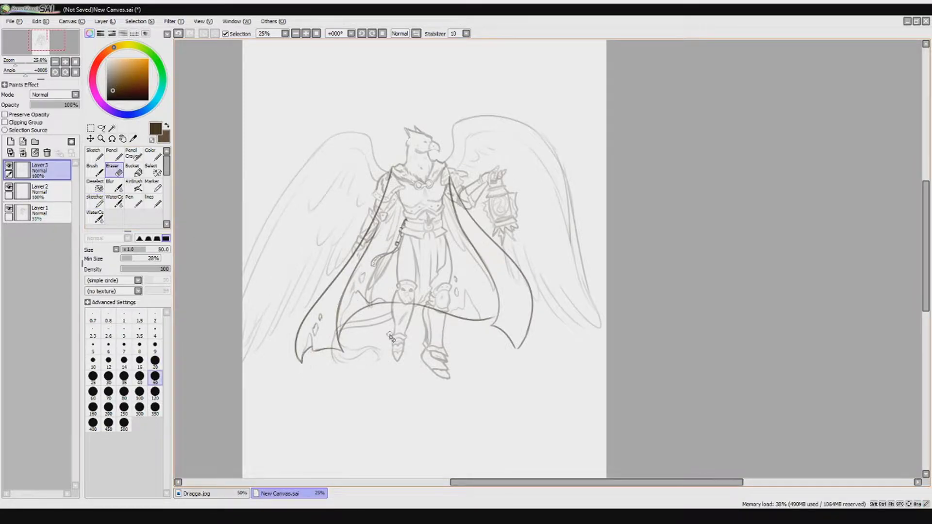
scroll(391, 337, "down", 1)
key("bracketright")
key("bracketright")
key("bracketright")
key("bracketright")
key("bracketright")
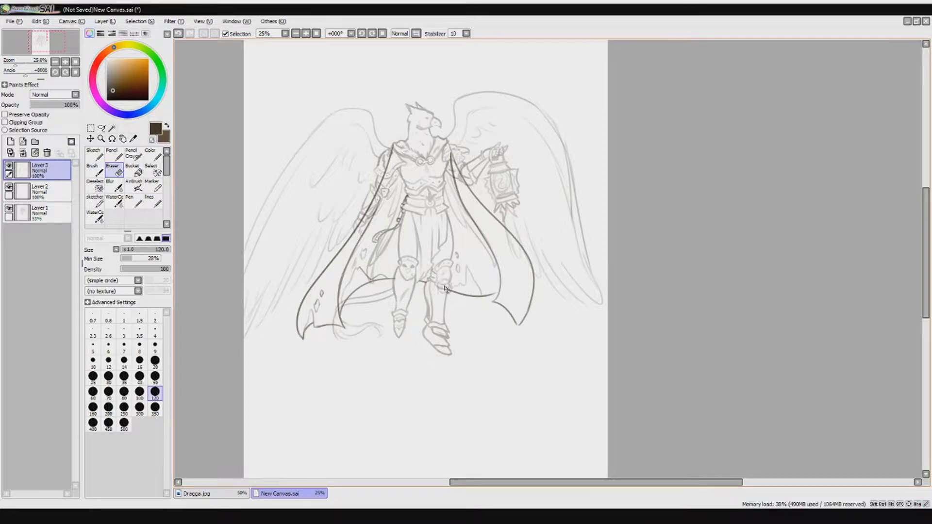
key("Page_Down")
key("Page_Down")
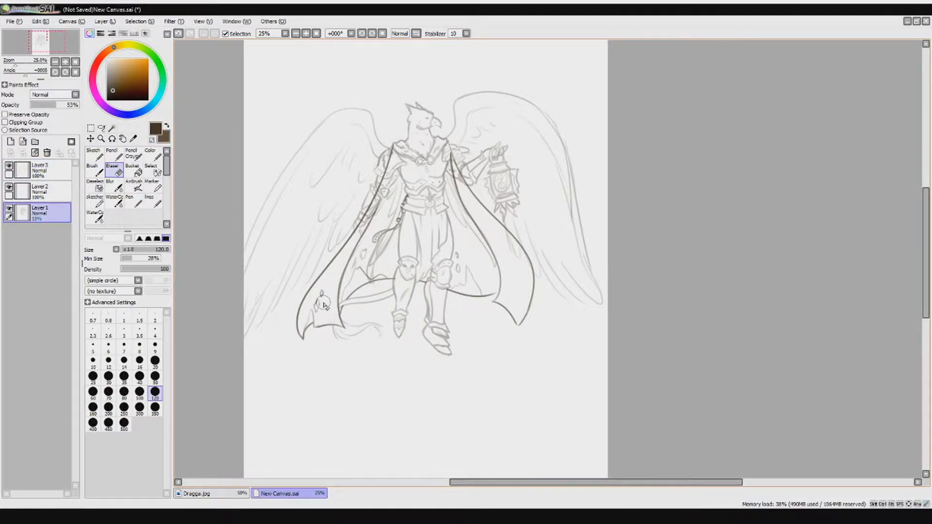
key("Page_Up")
key("Page_Up")
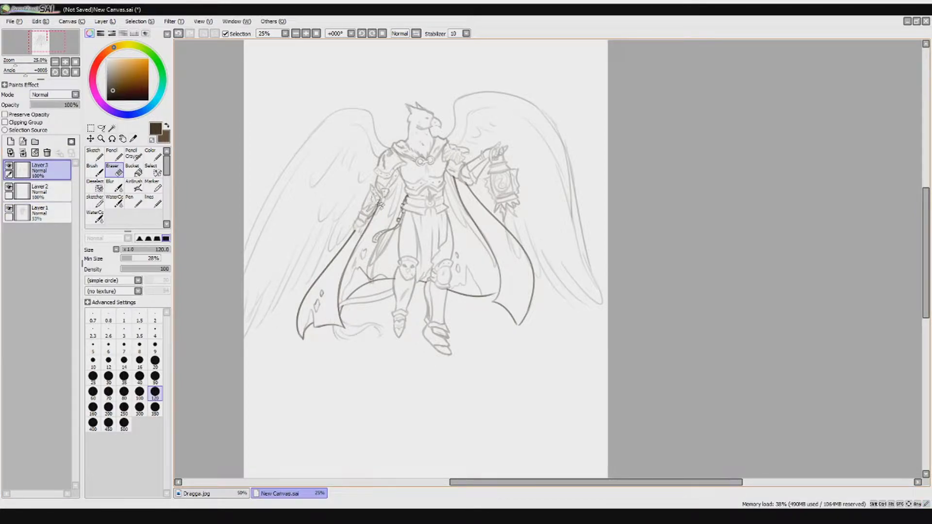
Try to erase the cape's outer edge where it passes below the lantern on Layer 3.
scroll(383, 221, "up", 2)
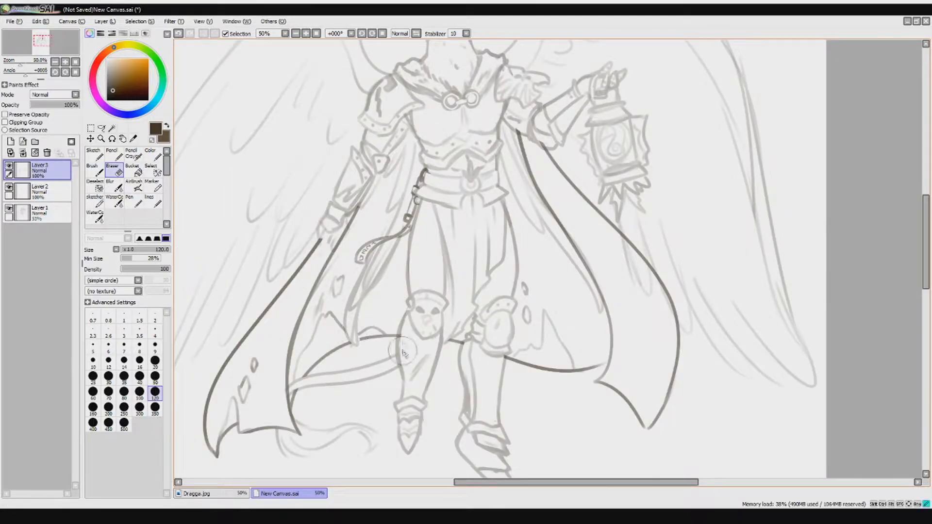
left_click_drag(621, 234, 645, 260)
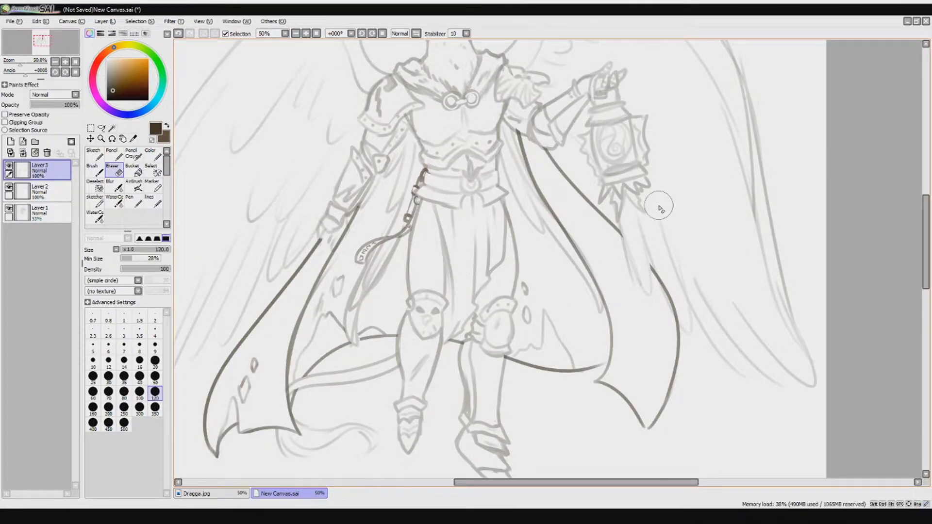
left_click_drag(666, 281, 673, 309)
key("ctrl+z")
key("ctrl+z")
Select Layer 1 with the character sketch and raise its opacity to 100%.
left_click(590, 250, "ctrl")
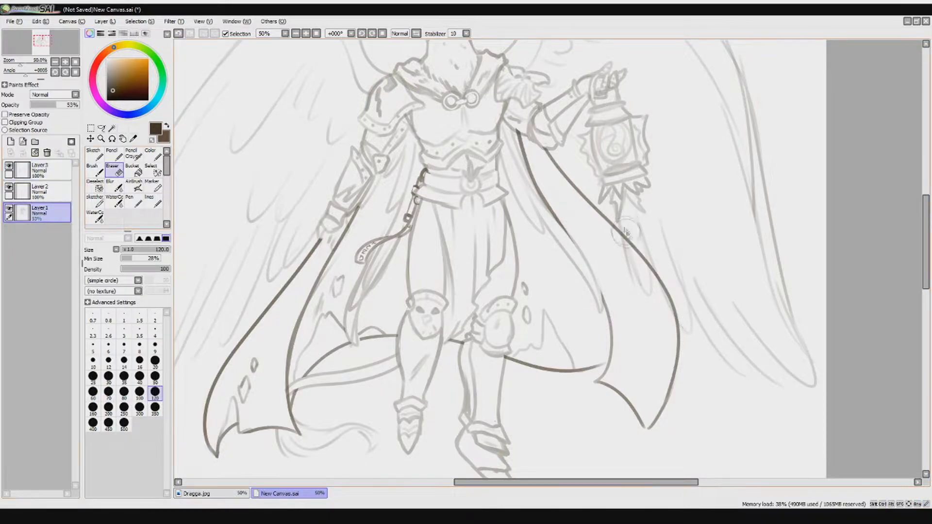
scroll(665, 296, "down", 2)
scroll(665, 296, "up", 1)
left_click(72, 104)
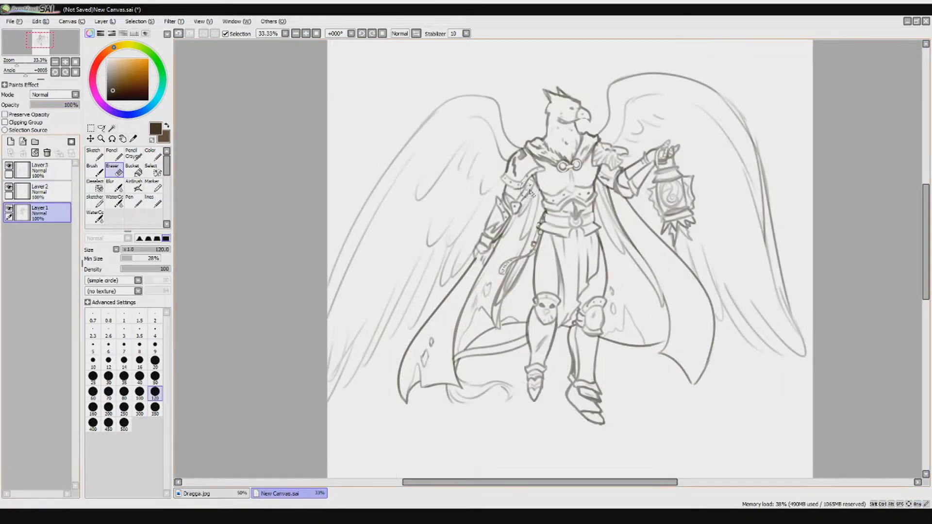
Erase the cape hem line crossing the tail on Layer 3, and merge Layer 2 into Layer 1.
scroll(650, 359, "up", 3)
left_click(558, 301, "ctrl")
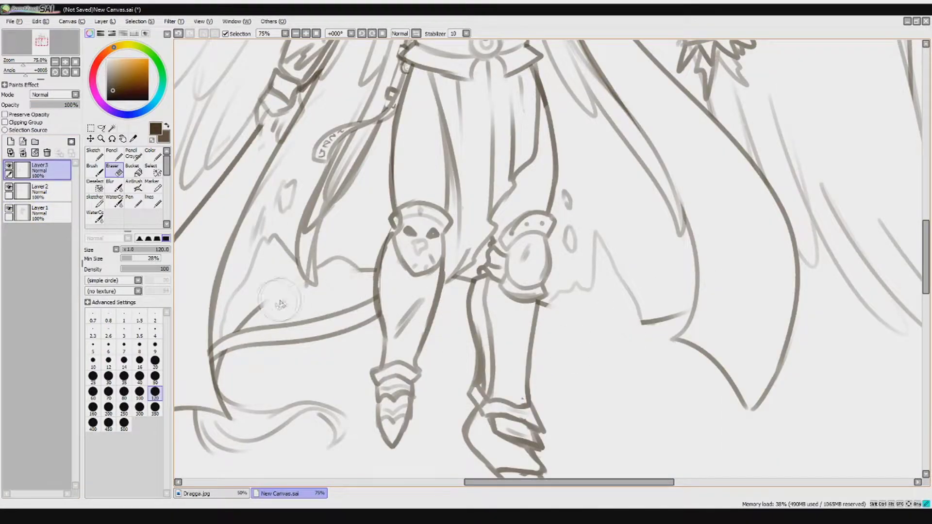
left_click_drag(233, 367, 383, 357)
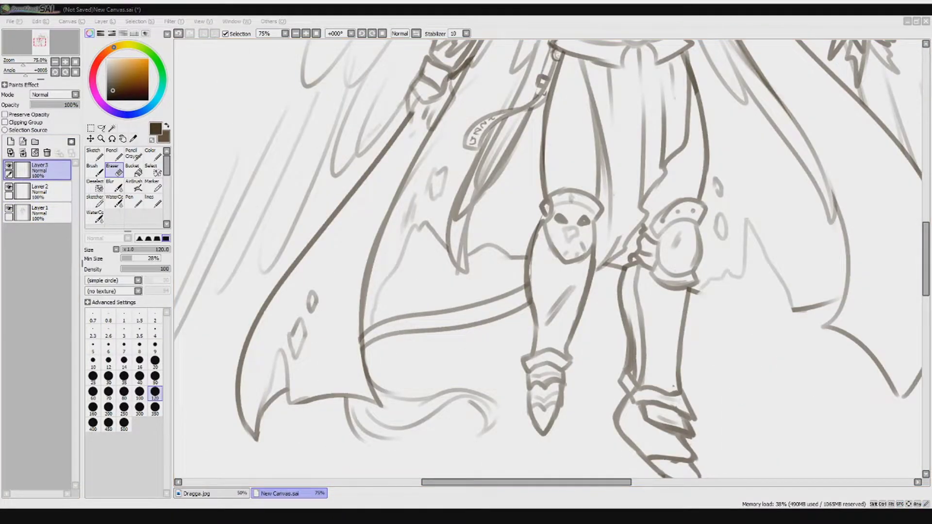
scroll(549, 263, "down", 4)
scroll(549, 263, "up", 2)
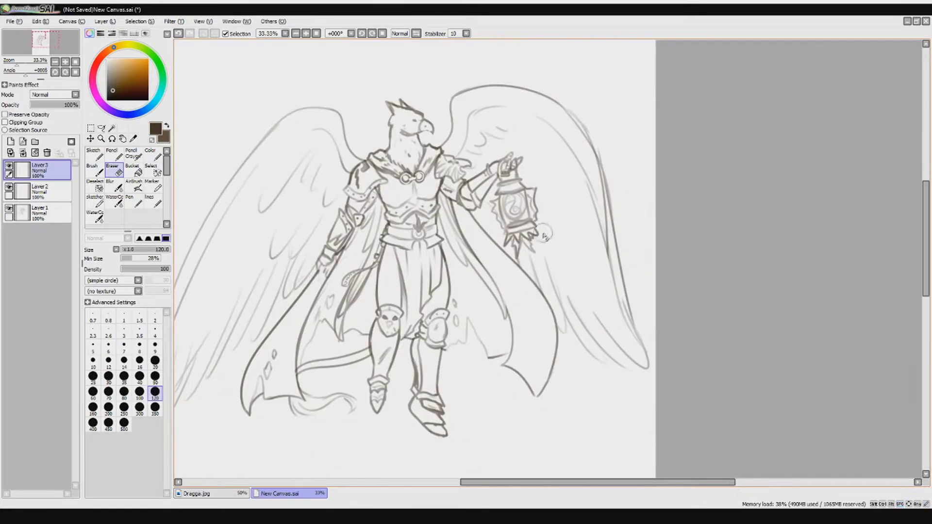
left_click(44, 192)
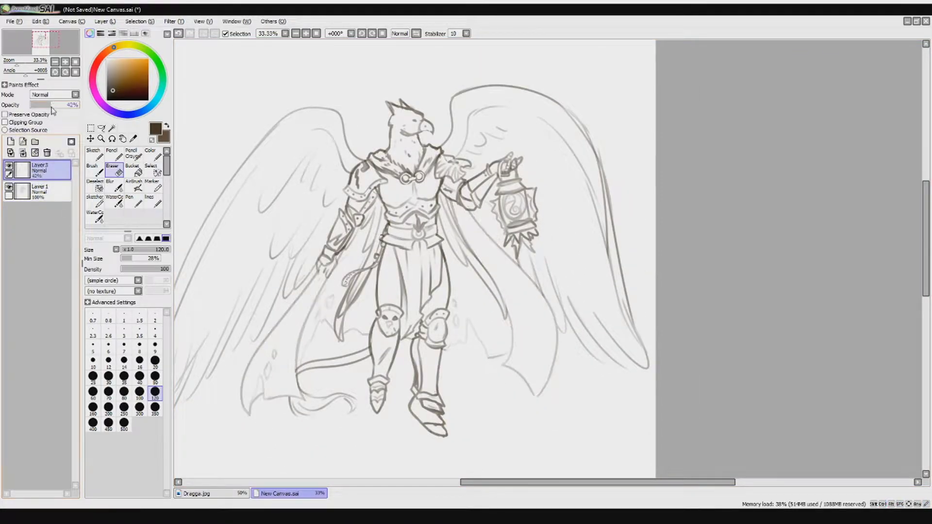
Add a new layer at 15% opacity and shade the inside of the cape with the sketch brush at size 120.
left_click(10, 141)
left_click(95, 200)
scroll(412, 233, "left", 2)
mouse_move(418, 224)
left_mouse_down()
mouse_move(405, 273)
mouse_move(347, 364)
mouse_move(311, 389)
left_mouse_up()
left_click(37, 105)
mouse_move(372, 272)
left_mouse_down()
mouse_move(412, 326)
mouse_move(425, 228)
mouse_move(410, 311)
left_mouse_up()
mouse_move(456, 335)
left_mouse_down()
mouse_move(505, 342)
mouse_move(538, 300)
mouse_move(485, 195)
left_mouse_up()
mouse_move(529, 228)
left_mouse_down()
mouse_move(500, 330)
mouse_move(563, 354)
left_mouse_up()
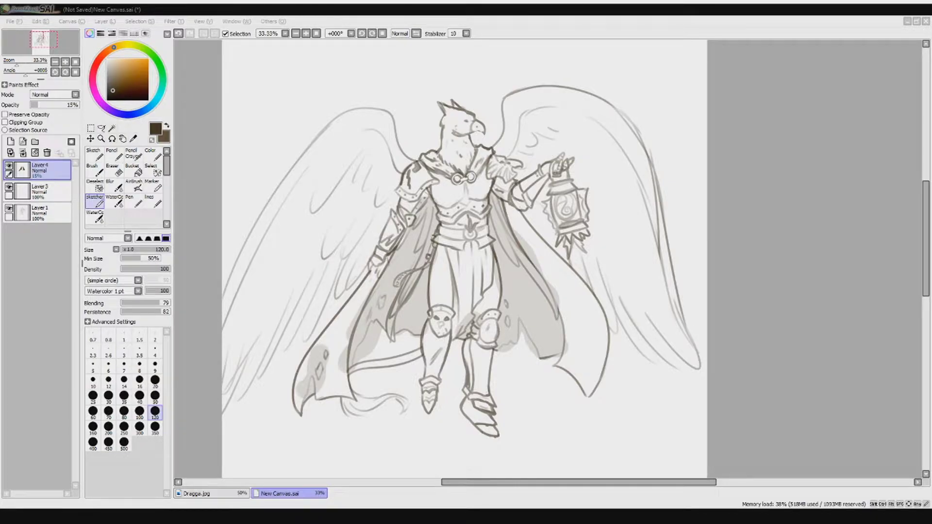
Erase the shading that spills past the torn hem and out of the holes beside the sword arm, reducing the Eraser to size 100.
scroll(333, 382, "up", 1)
key("e")
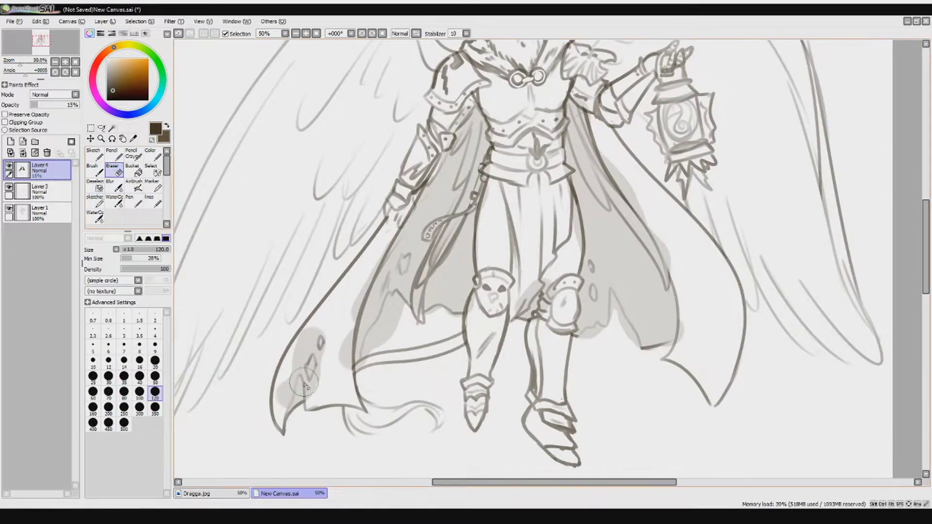
mouse_move(311, 403)
left_mouse_down()
mouse_move(297, 368)
mouse_move(285, 403)
left_mouse_up()
key("bracketright")
key("bracketright")
key("bracketright")
key("bracketright")
mouse_move(298, 367)
left_mouse_down()
mouse_move(315, 333)
mouse_move(338, 325)
mouse_move(378, 342)
mouse_move(396, 291)
mouse_move(350, 316)
mouse_move(418, 236)
left_mouse_up()
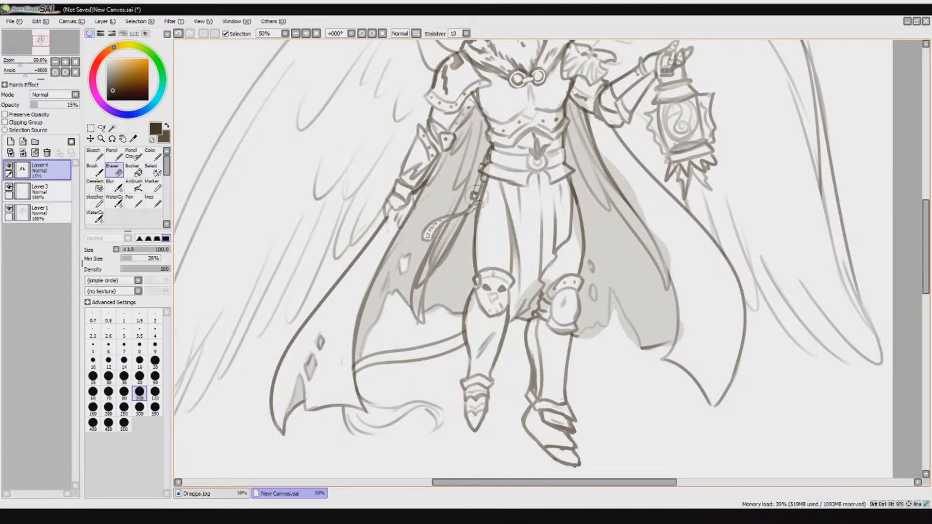
Clean the shading edges on the lantern side of the cape with the Eraser at sizes 100 and 50, and lower Layer 4's opacity to 6%.
left_click_drag(554, 262, 538, 333)
left_click_drag(590, 269, 492, 268)
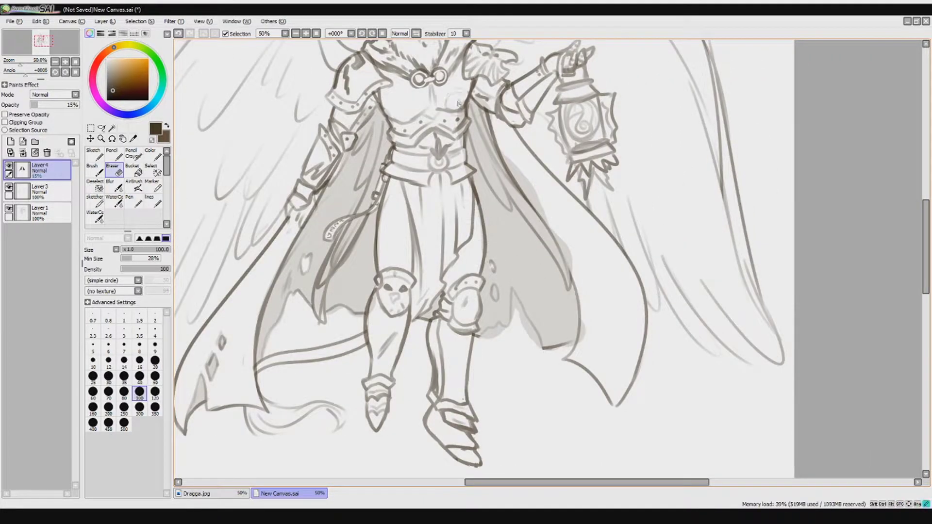
left_click_drag(505, 138, 523, 167)
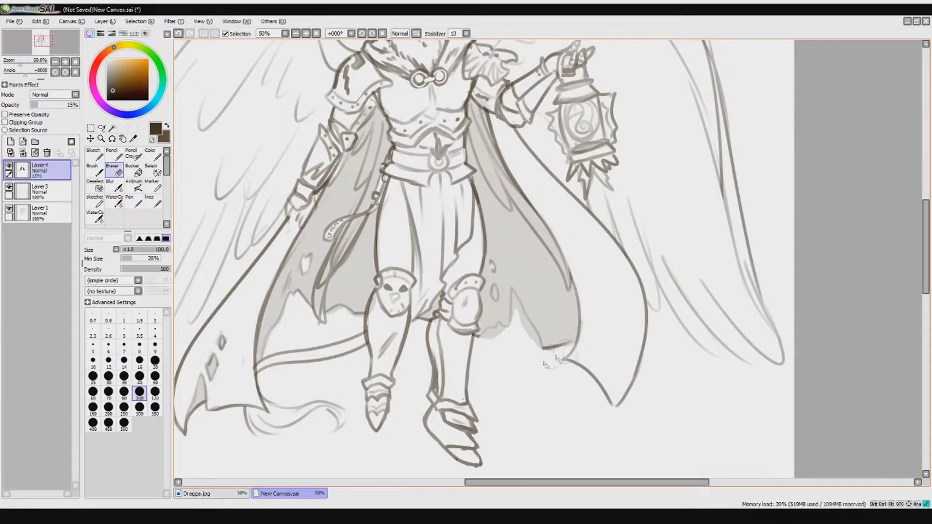
left_click(155, 377)
mouse_move(527, 296)
left_mouse_down()
mouse_move(522, 335)
mouse_move(503, 333)
left_mouse_up()
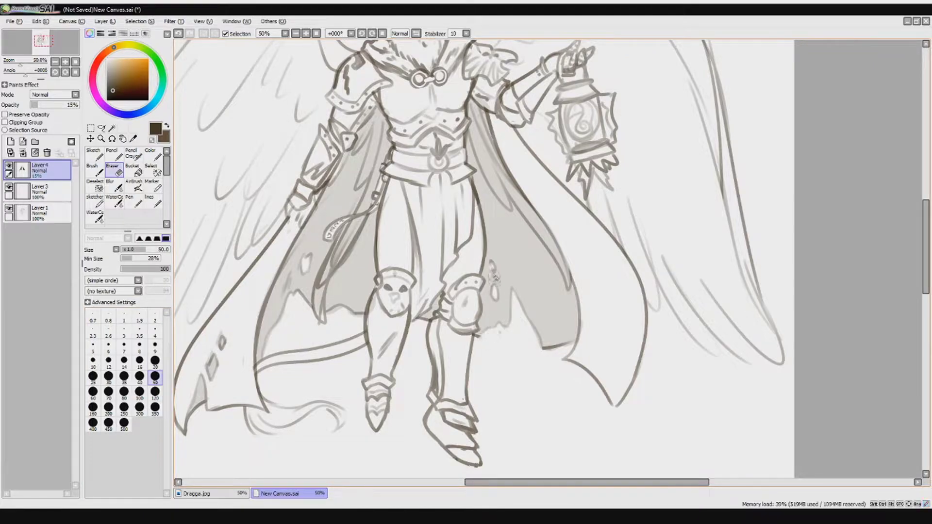
scroll(519, 192, "up", 3)
scroll(519, 193, "down", 5)
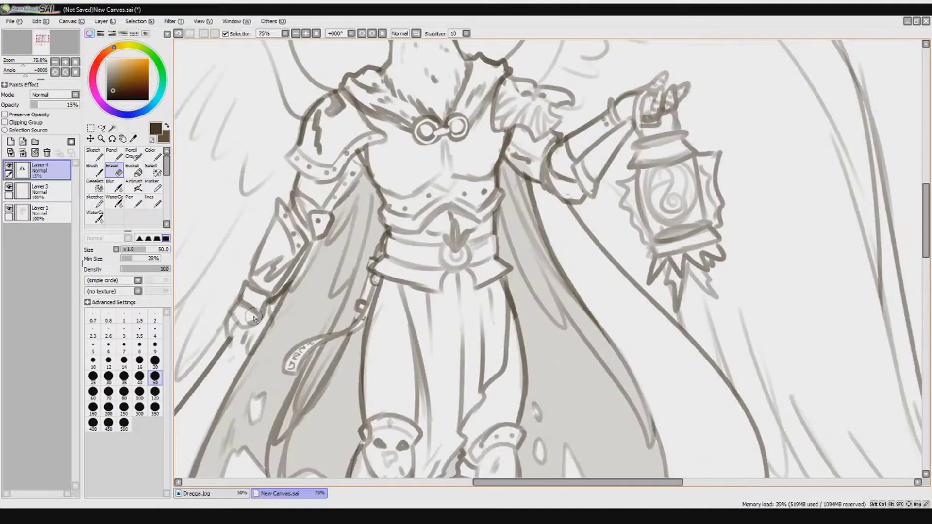
scroll(519, 193, "up", 1)
left_click(33, 105)
Add a normal layer and a linework layer above Layer 3, and draw a thin vertical guide line below the feet.
left_click(44, 192)
left_click(10, 142)
scroll(424, 227, "down", 5)
scroll(423, 226, "up", 1)
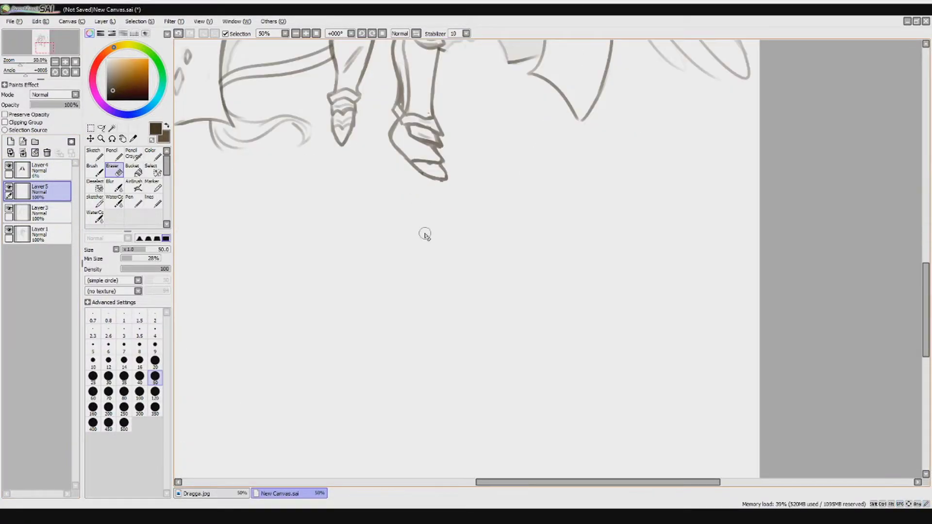
left_click(23, 142)
left_click(390, 191)
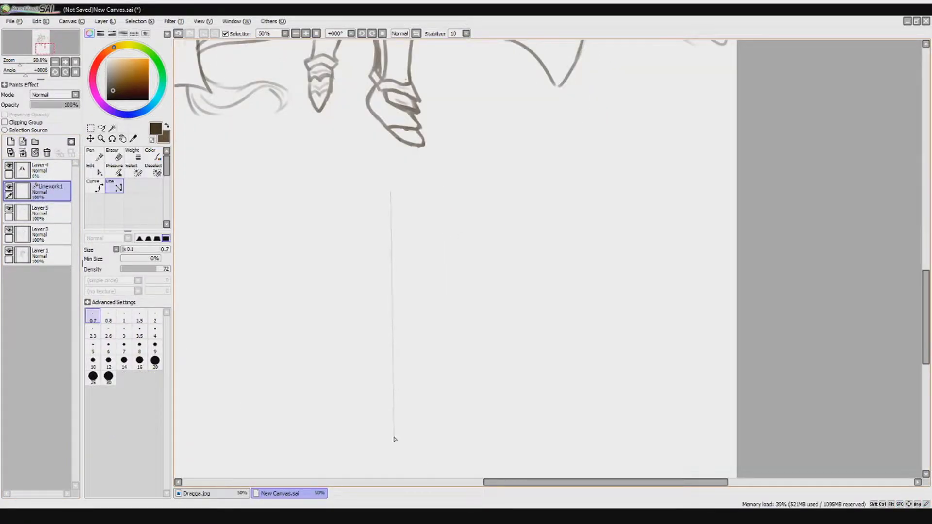
left_click(396, 437)
Sketch half of a sword's pommel, grip and upper guard beside the guide line on Layer 5 with a size 20 brush.
left_click(53, 213)
left_click(95, 200)
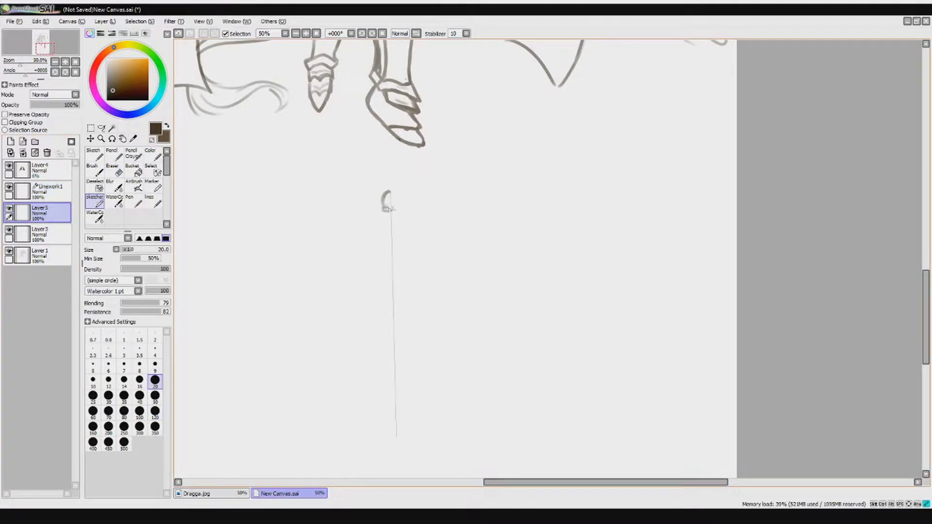
left_click_drag(385, 227, 386, 234)
key("ctrl+z")
mouse_move(371, 280)
left_mouse_down()
mouse_move(392, 283)
mouse_move(394, 294)
left_mouse_up()
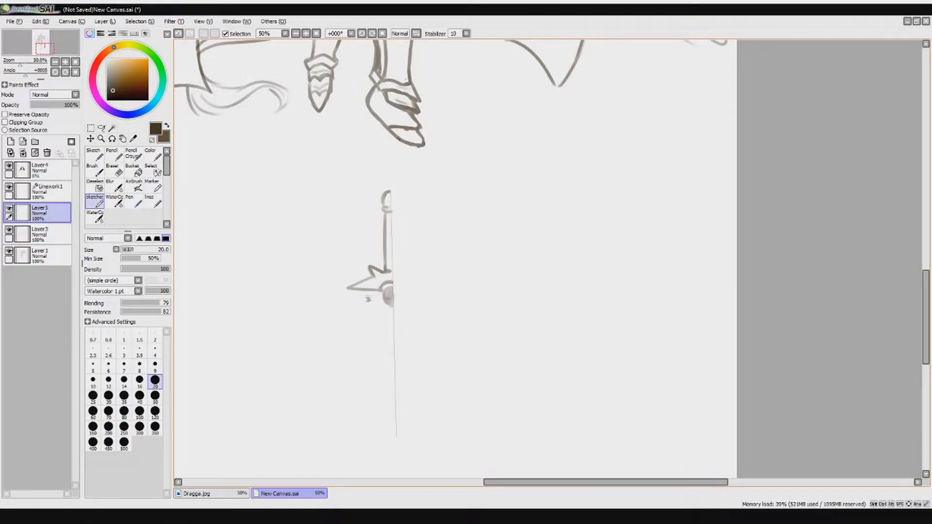
Sketch the lower spikes of the half guard and a long blade edge running down beside the guide line.
mouse_move(369, 296)
left_mouse_down()
mouse_move(479, 205)
mouse_move(403, 198)
mouse_move(419, 174)
left_mouse_up()
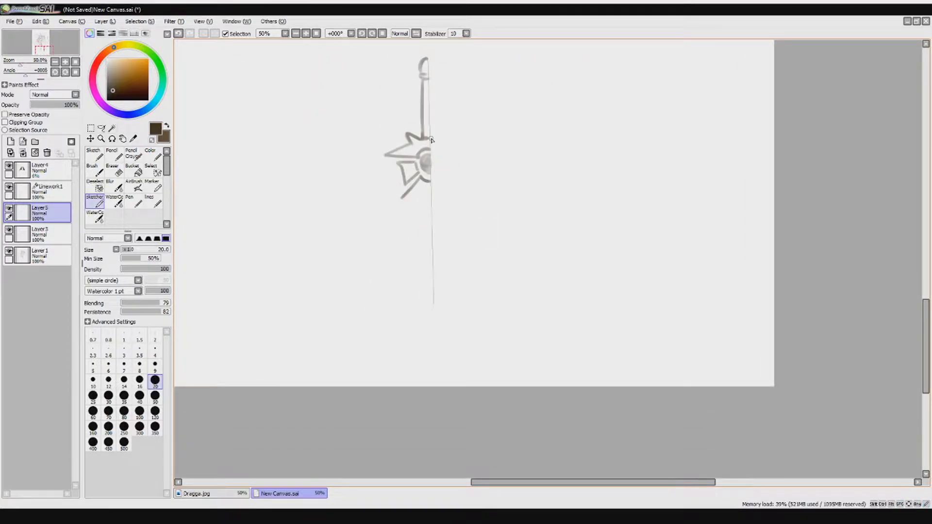
left_click_drag(397, 236, 426, 199)
scroll(434, 193, "down", 2)
scroll(340, 194, "up", 1)
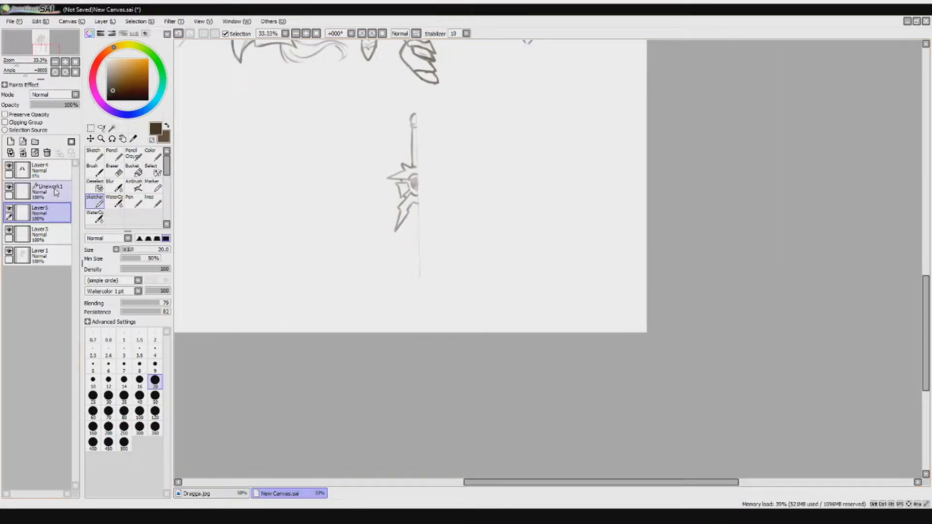
left_click_drag(408, 253, 407, 284)
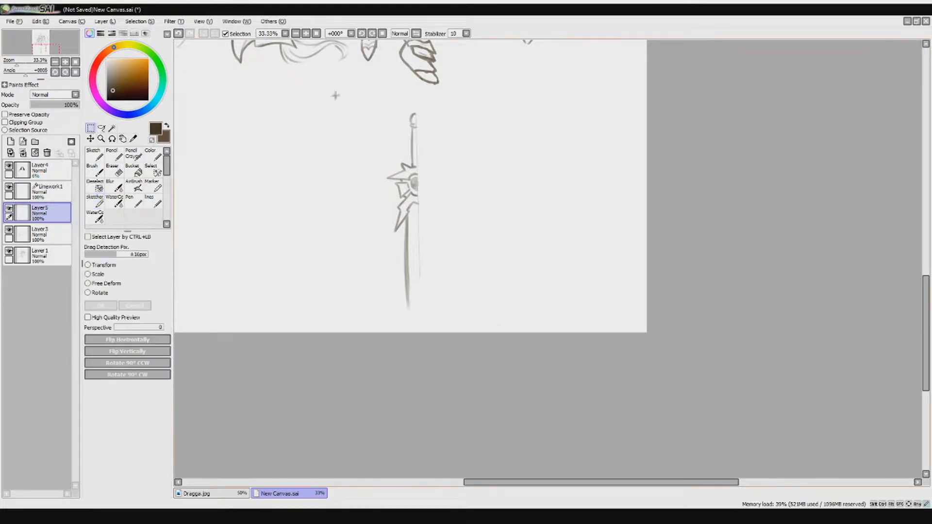
Move the half sword up and to the left, and extend its blade edge down to a pointed tip.
left_click_drag(369, 238, 306, 169)
left_click(95, 200)
left_click_drag(345, 253, 342, 297)
left_click_drag(346, 231, 340, 296)
Copy and paste the half sword, flip the copy horizontally and nudge it against the original to form a symmetrical sword.
left_click(90, 128)
mouse_move(308, 42)
left_mouse_down()
mouse_move(395, 281)
mouse_move(396, 328)
left_mouse_up()
key("ctrl+c")
key("ctrl+v")
left_click(127, 339)
key("Left")
key("Left")
key("Left")
key("Left")
key("Left")
key("Left")
key("Left")
key("Left")
key("Left")
key("Left")
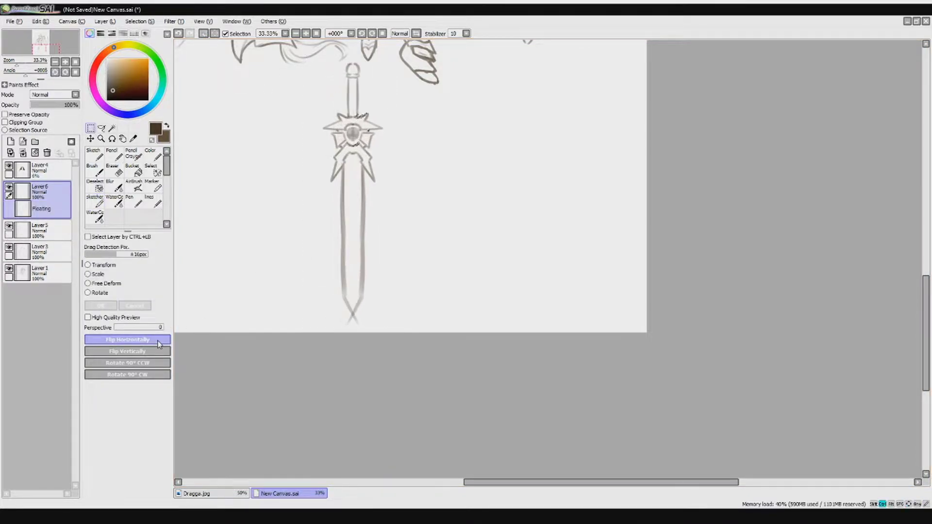
Merge the mirrored half into Layer 5, then darken the guard's gem and sketch the grip wrapping and guard details.
left_click(113, 174)
scroll(345, 233, "up", 3)
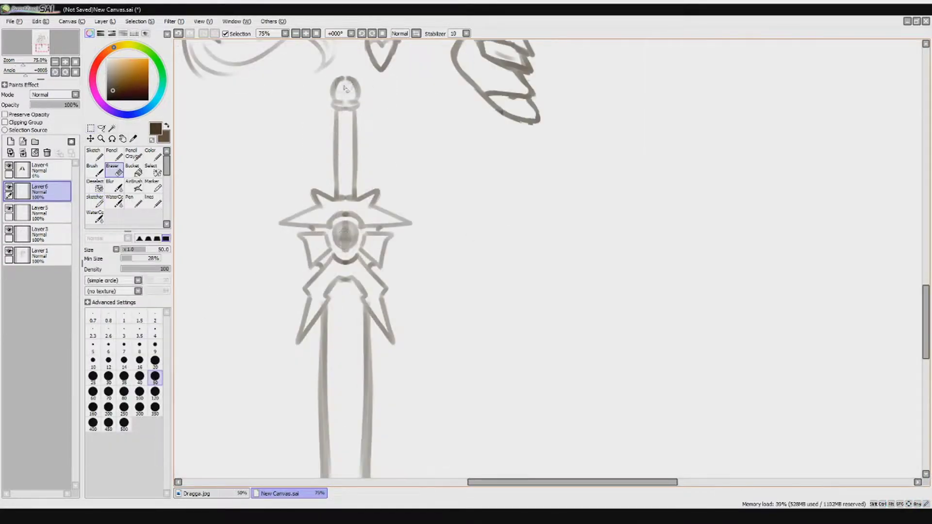
key("ctrl+e")
left_click(95, 201)
left_click_drag(342, 231, 348, 238)
mouse_move(337, 194)
left_mouse_down()
mouse_move(354, 168)
mouse_move(353, 112)
left_mouse_up()
mouse_move(364, 197)
left_mouse_down()
mouse_move(372, 162)
mouse_move(331, 176)
left_mouse_up()
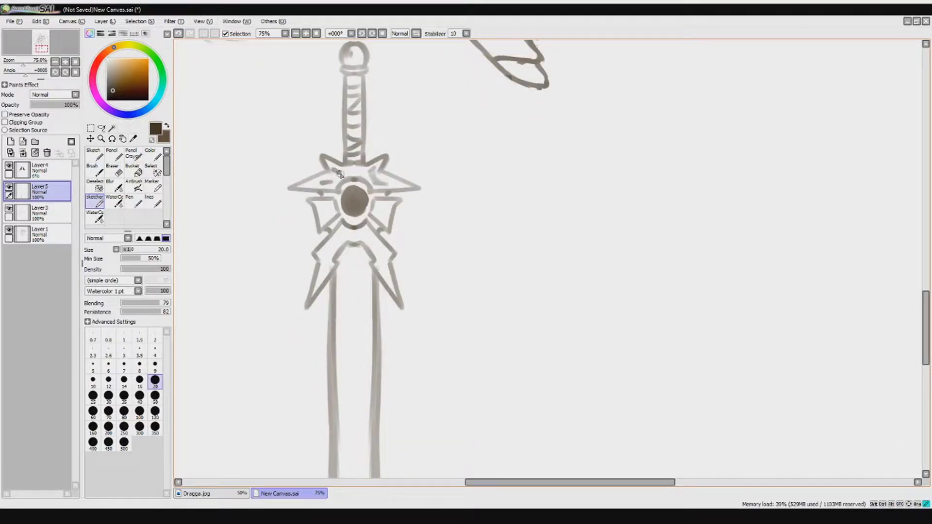
Draw a zigzag pattern down the middle of the blade and erase the stray lines beyond its tip.
left_click_drag(343, 195, 347, 64)
mouse_move(362, 125)
left_mouse_down()
mouse_move(350, 166)
mouse_move(359, 174)
mouse_move(350, 219)
mouse_move(359, 361)
mouse_move(370, 248)
left_mouse_up()
mouse_move(363, 129)
left_mouse_down()
mouse_move(356, 213)
mouse_move(367, 218)
mouse_move(368, 253)
left_mouse_up()
scroll(422, 379, "down", 4)
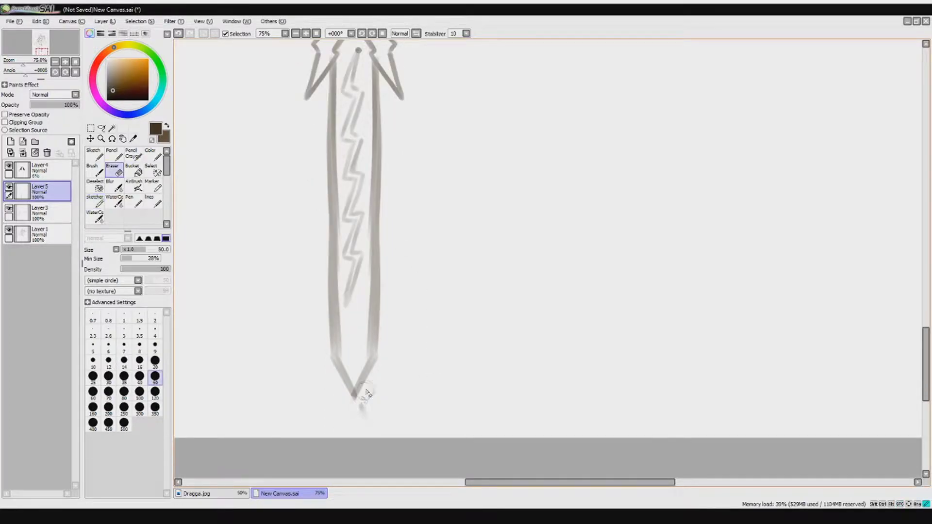
Select the whole sword, scale it down, rotate it and place its hilt at the character's lowered hand.
left_click_drag(353, 193, 433, 407)
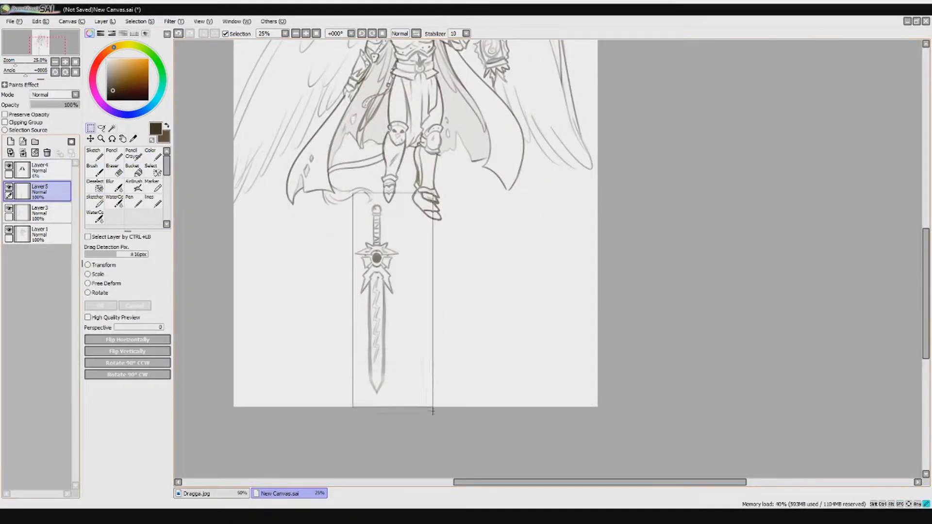
key("ctrl+t")
key("Return")
left_click(88, 274)
left_click_drag(376, 292, 296, 157)
left_click_drag(351, 141, 371, 180)
left_click(100, 306)
scroll(353, 146, "up", 1)
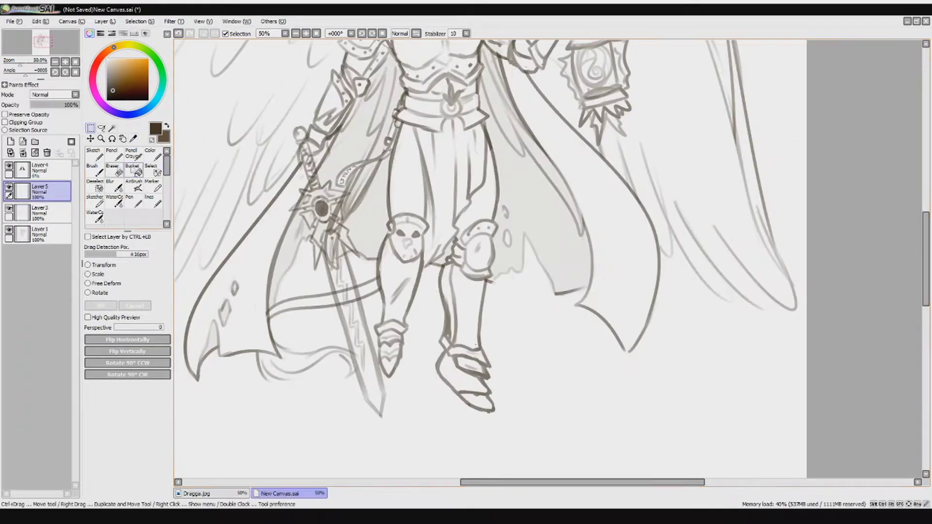
Merge the cape shading on Layer 4 into Layer 3 and hide the combined cape layer.
key("e")
scroll(353, 146, "up", 1)
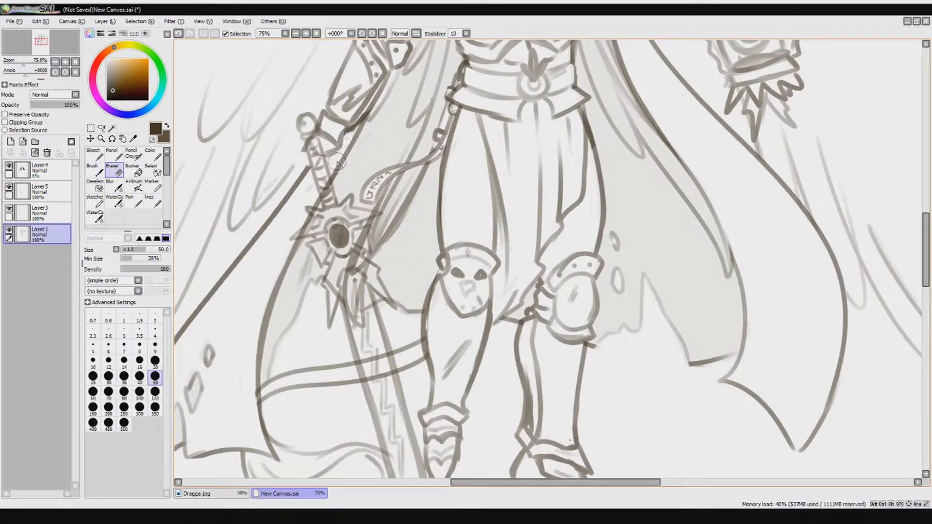
left_click(39, 170)
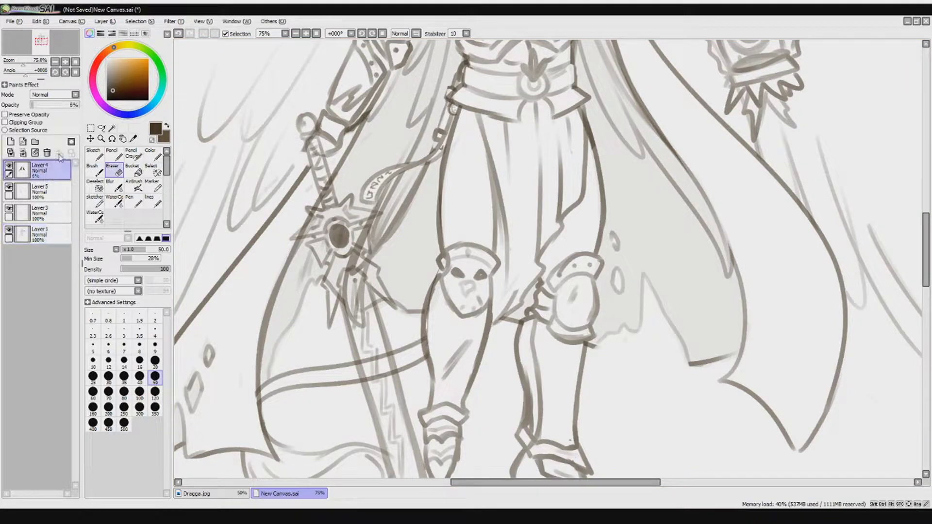
left_click(47, 152)
left_click(39, 191)
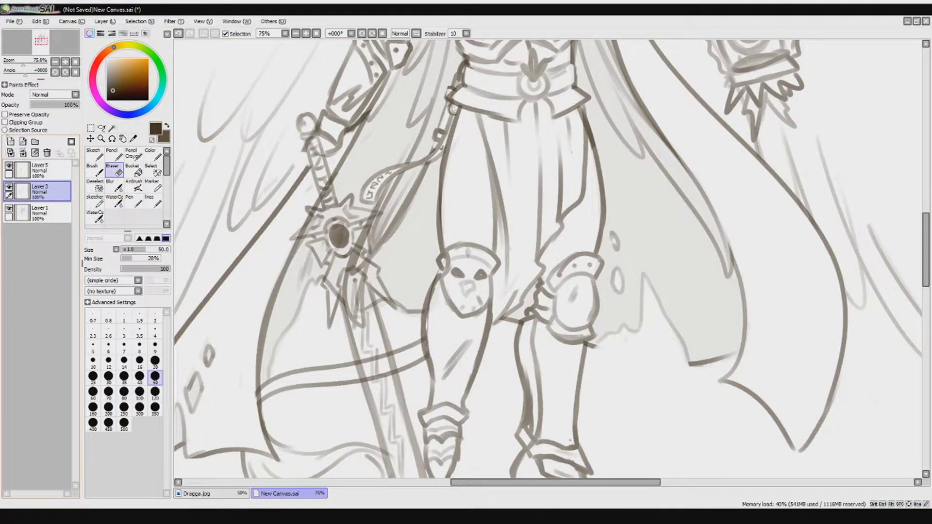
left_click(9, 187)
Add a new layer above Layer 1 and sketch the lowered hand gripping the sword hilt.
left_click(39, 214)
left_click(10, 141)
left_click(96, 200)
mouse_move(346, 138)
left_mouse_down()
mouse_move(338, 174)
mouse_move(318, 180)
mouse_move(302, 141)
left_mouse_up()
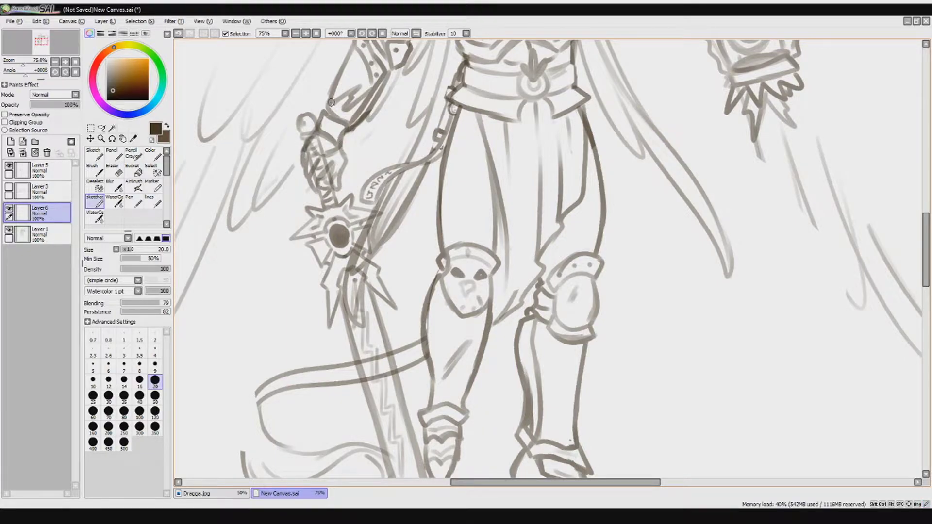
Erase the hilt lines covered by the hand on Layer 5 and the old hand lines on Layer 1.
key("e")
left_click(49, 170)
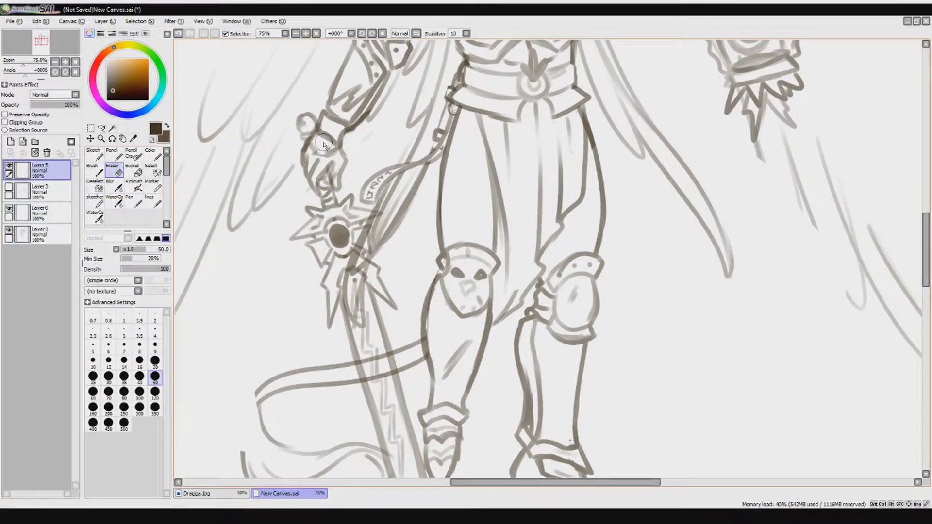
left_click(58, 190)
left_click(39, 234)
mouse_move(335, 146)
left_mouse_down()
mouse_move(344, 174)
mouse_move(311, 151)
mouse_move(327, 157)
mouse_move(342, 141)
mouse_move(315, 152)
left_mouse_up()
key("n")
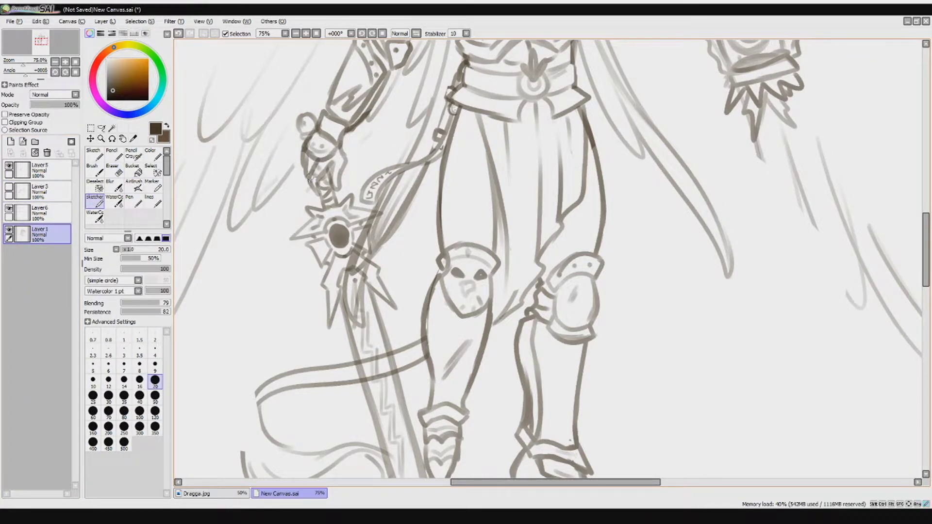
Erase the Layer 1 tail and strap lines that show through the sword's guard and blade.
key("e")
mouse_move(347, 253)
left_mouse_down()
mouse_move(362, 277)
mouse_move(362, 335)
left_mouse_up()
mouse_move(368, 211)
left_mouse_down()
mouse_move(355, 271)
mouse_move(334, 161)
mouse_move(309, 140)
mouse_move(323, 136)
mouse_move(323, 116)
mouse_move(349, 187)
left_mouse_up()
scroll(348, 188, "down", 4)
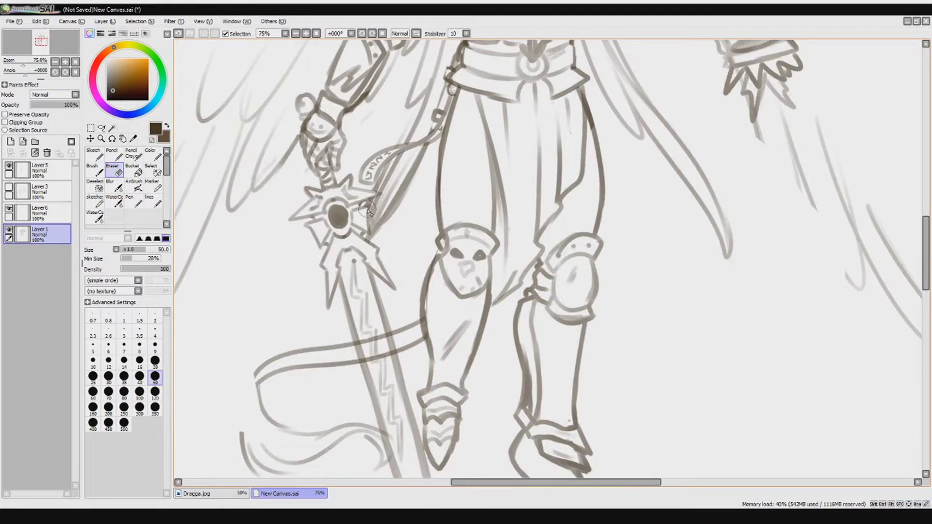
key("Up")
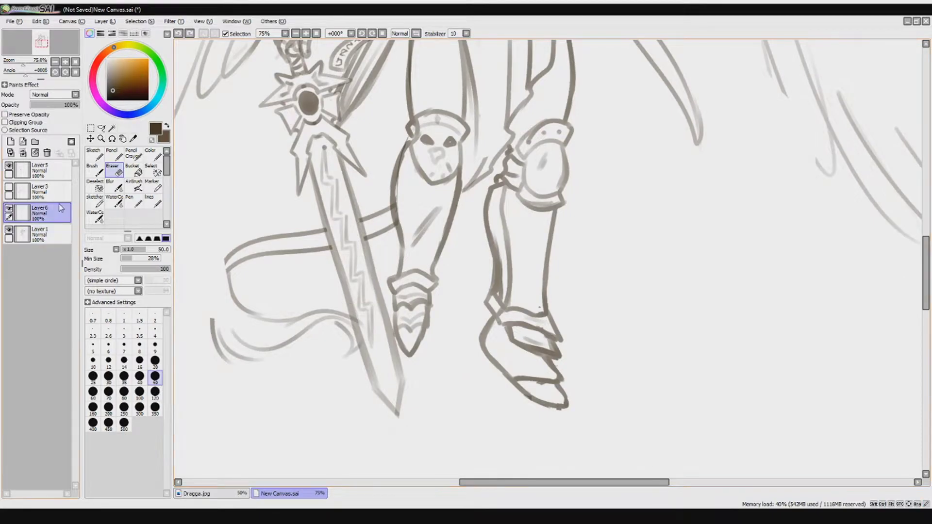
key("Up")
scroll(304, 119, "up", 3)
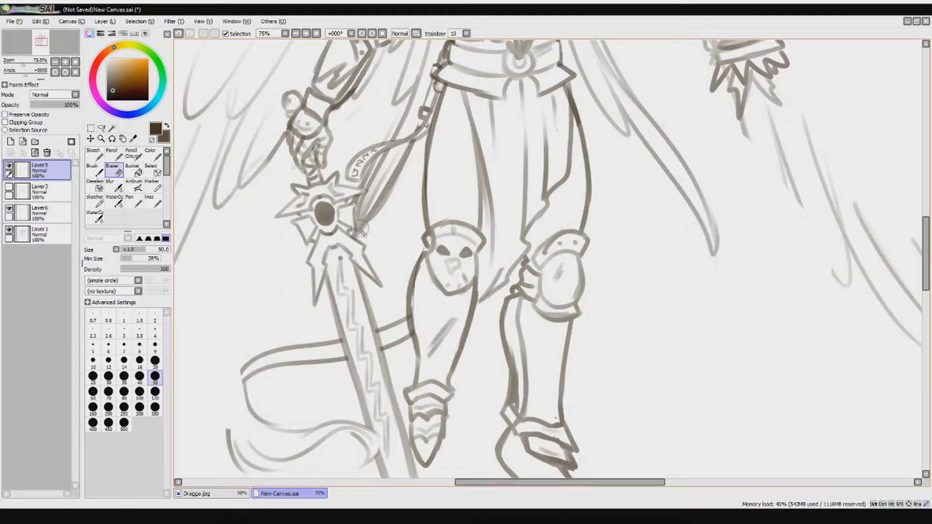
scroll(397, 198, "down", 3)
Show the cape on Layer 3 and erase its lines and shading where they overlap the sword.
left_click(39, 191)
left_click(9, 188)
scroll(408, 218, "up", 2)
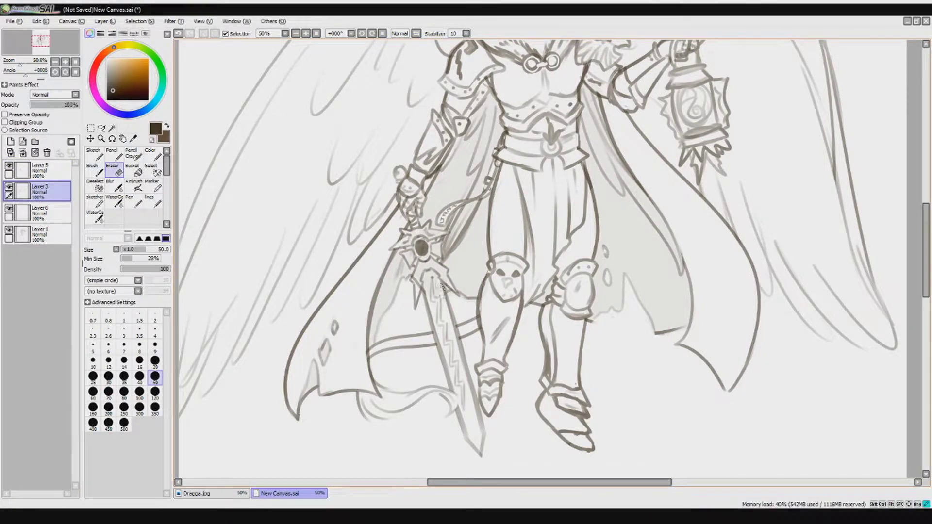
mouse_move(431, 268)
left_mouse_down()
mouse_move(420, 295)
mouse_move(403, 236)
mouse_move(422, 247)
mouse_move(439, 236)
mouse_move(437, 252)
mouse_move(418, 208)
left_mouse_up()
scroll(418, 221, "down", 2)
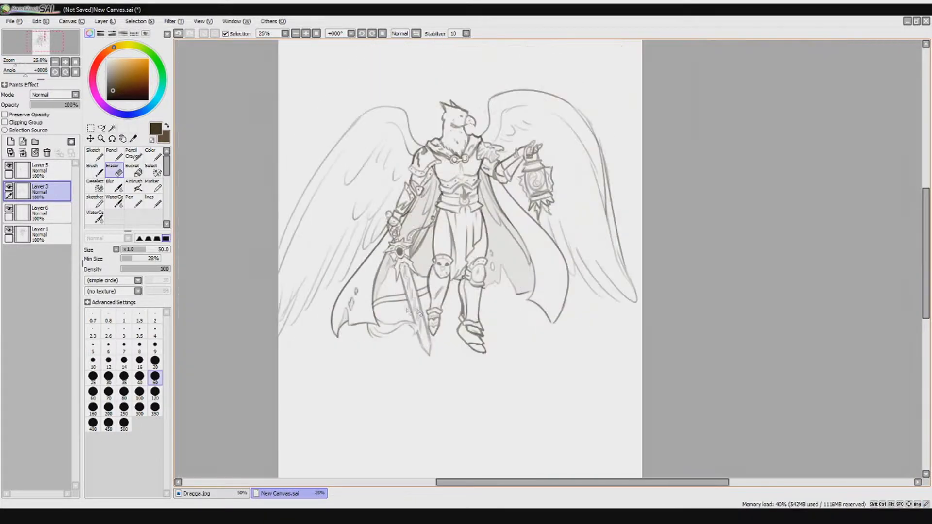
Merge the sword, cape and hand layers down into Layer 1.
left_click(42, 214)
key("ctrl+e")
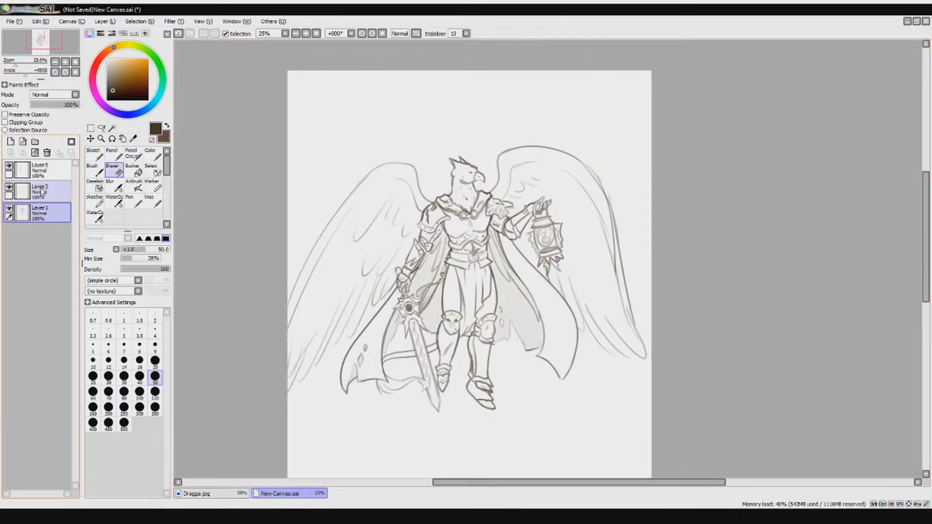
left_click(41, 192)
key("ctrl+e")
left_click(19, 168)
key("ctrl+e")
Add a new layer and sketch fur-like strokes over the sword-side cape panel with the size 20 Sketcher brush.
left_click(10, 141)
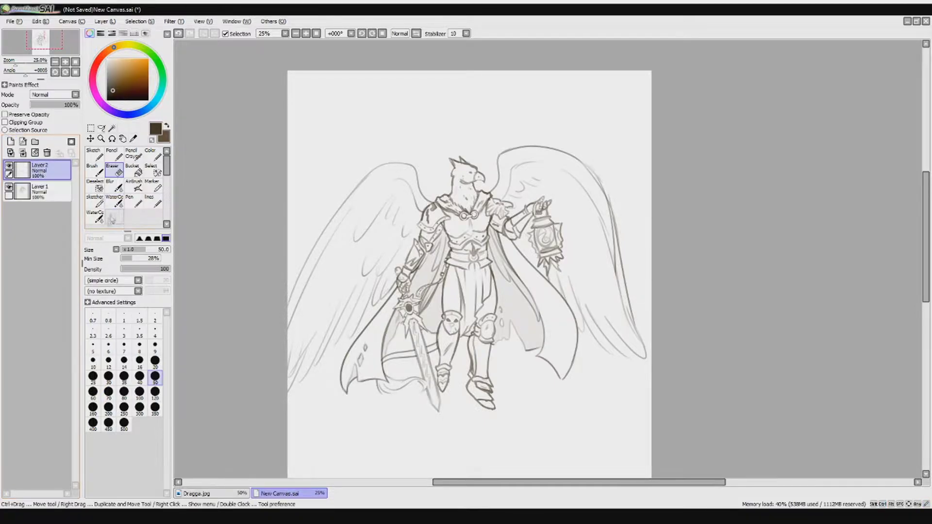
left_click(94, 199)
scroll(369, 323, "up", 1)
left_click_drag(406, 303, 395, 401)
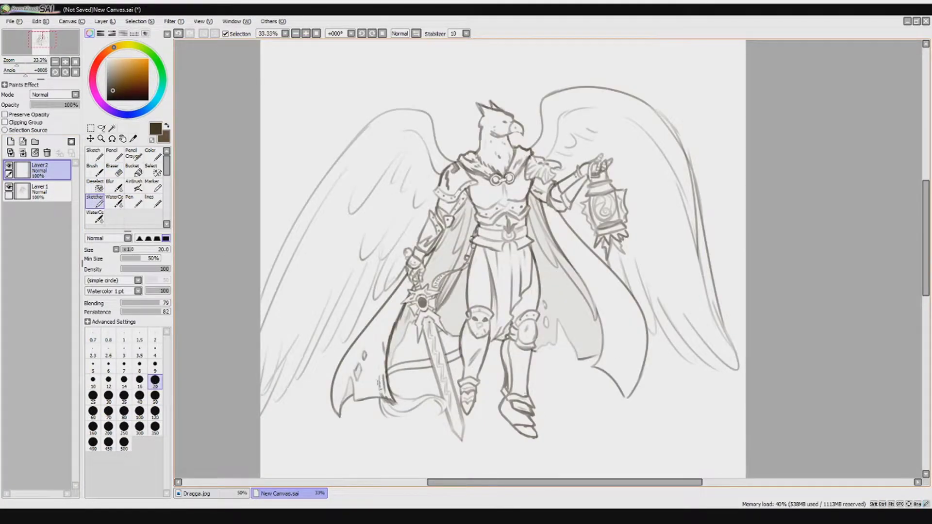
left_click_drag(341, 413, 344, 379)
left_click_drag(389, 330, 381, 305)
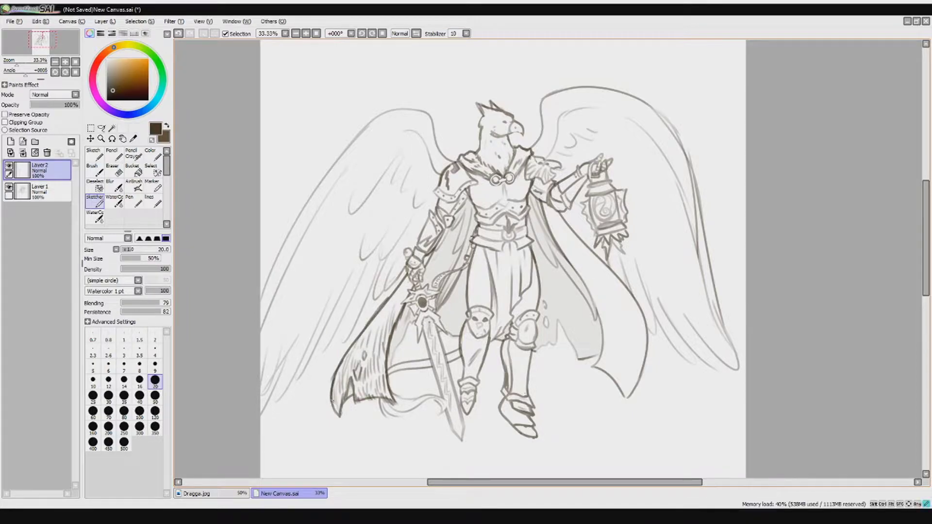
Sketch matching fur strokes along the lantern-side cape panel and the sword-side upper edge, and merge them into Layer 1.
left_click_drag(645, 332, 622, 399)
left_click_drag(617, 310, 619, 352)
left_click_drag(581, 255, 585, 294)
left_click_drag(553, 214, 563, 233)
mouse_move(593, 250)
left_mouse_down()
mouse_move(610, 269)
mouse_move(611, 332)
left_mouse_up()
left_click_drag(626, 291, 635, 312)
left_click_drag(409, 282, 396, 304)
left_click_drag(403, 282, 379, 300)
key("ctrl+plus")
key("ctrl+e")
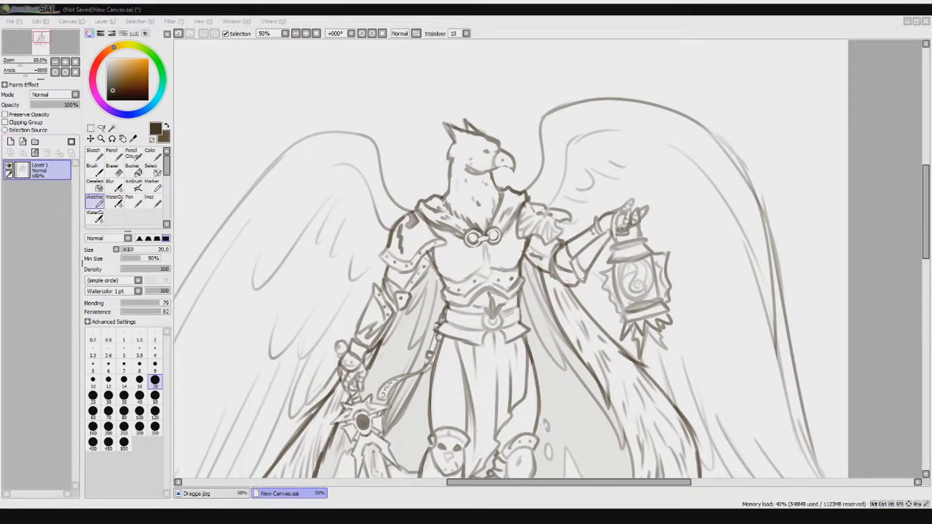
Add a new layer above Layer 1 and start tracing the beak with the Sketcher brush at size 9.
key("alt+Tab")
key("ctrl+shift+n")
key("bracketleft")
key("bracketleft")
key("bracketleft")
key("bracketleft")
key("bracketleft")
key("ctrl+plus")
key("Delete")
key("Delete")
key("Delete")
scroll(434, 215, "up", 1)
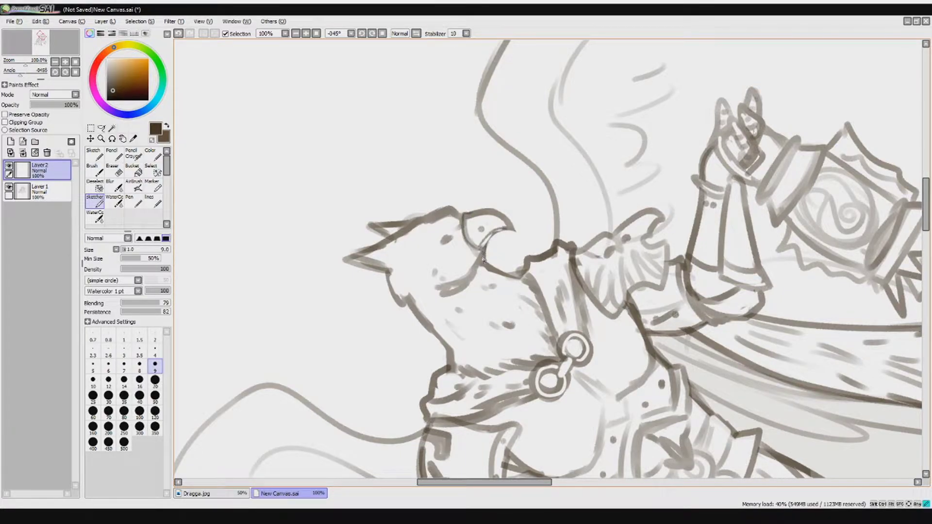
Erase the old thick beak, mouth and eye lines on Layer 1 and redraw them finely on Layer 2.
key("e")
mouse_move(474, 258)
left_mouse_down()
mouse_move(458, 287)
mouse_move(439, 297)
mouse_move(489, 281)
mouse_move(485, 274)
mouse_move(529, 271)
mouse_move(484, 249)
mouse_move(504, 223)
mouse_move(461, 235)
mouse_move(436, 239)
left_mouse_up()
left_click(39, 169)
left_click(95, 200)
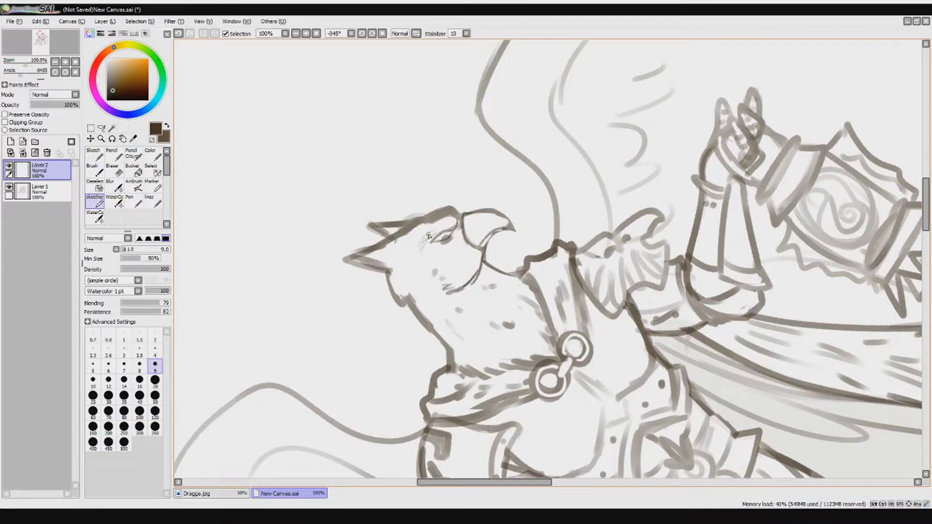
key("Home")
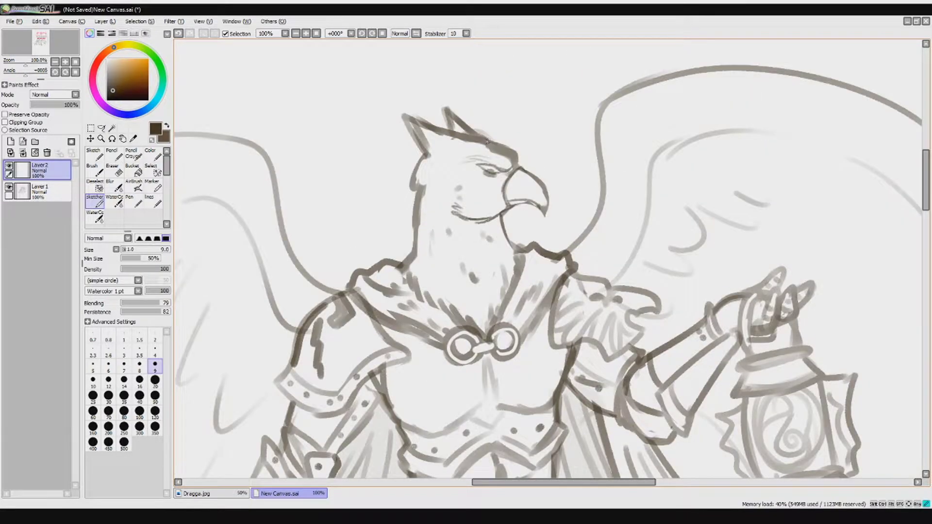
key("e")
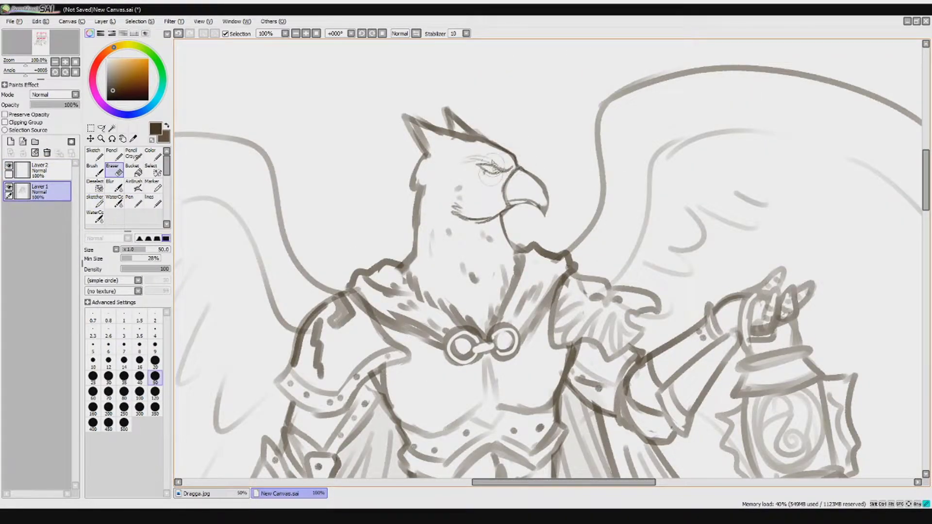
left_click(44, 170)
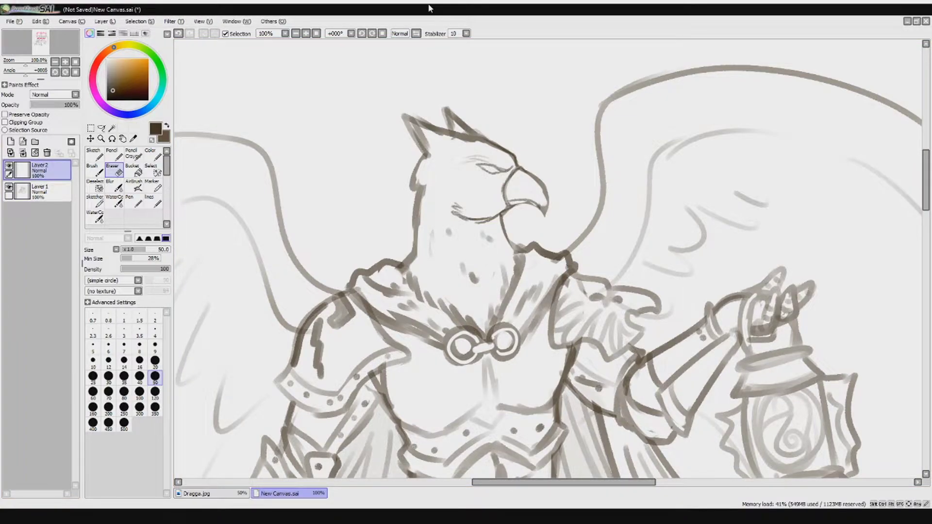
Mirror the view, rework the beak's mouth line, and erase the eye and beak base on both layers.
key("h")
left_click(44, 191)
key("ctrl+Up")
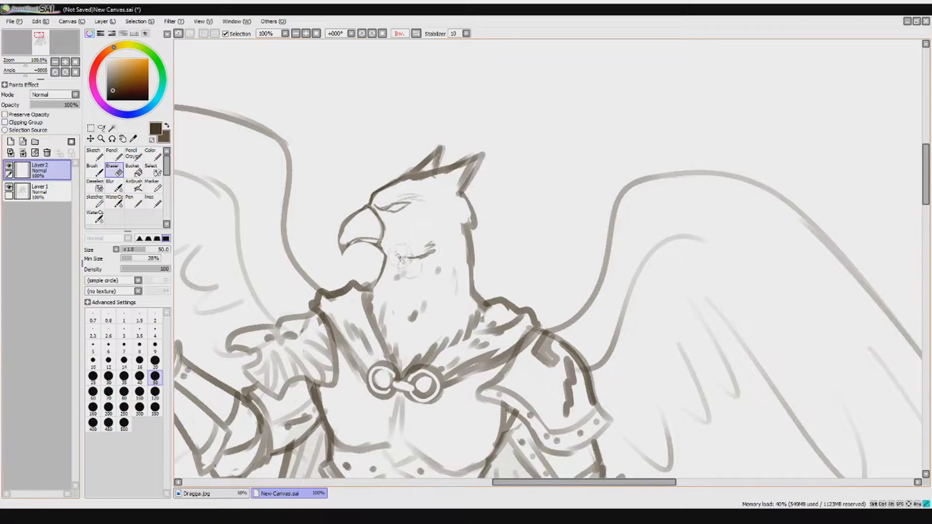
key("b")
left_click_drag(400, 257, 404, 149)
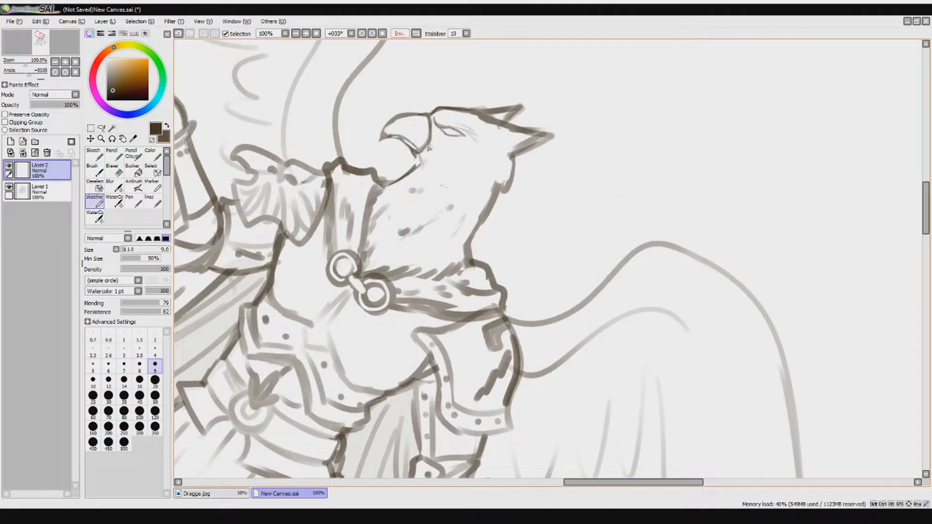
key("e")
key("ctrl+Down")
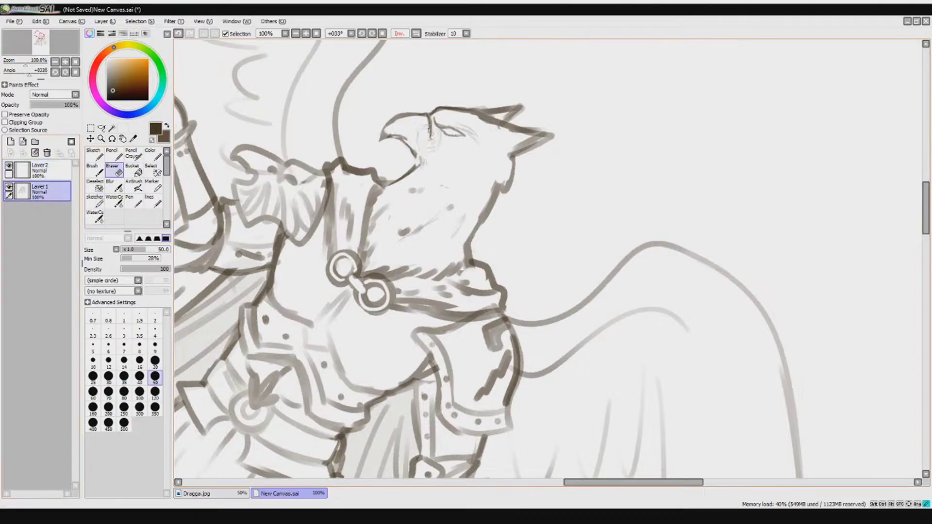
left_click(70, 172)
key("Home")
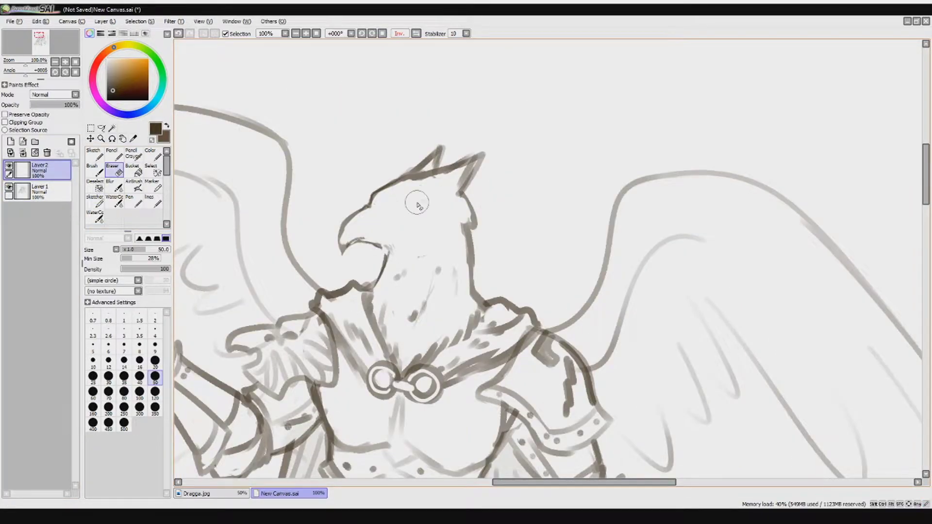
Redraw the hooked beak, nostril, brow and eye on Layer 2, and adjust the eye with a scale transform.
key("b")
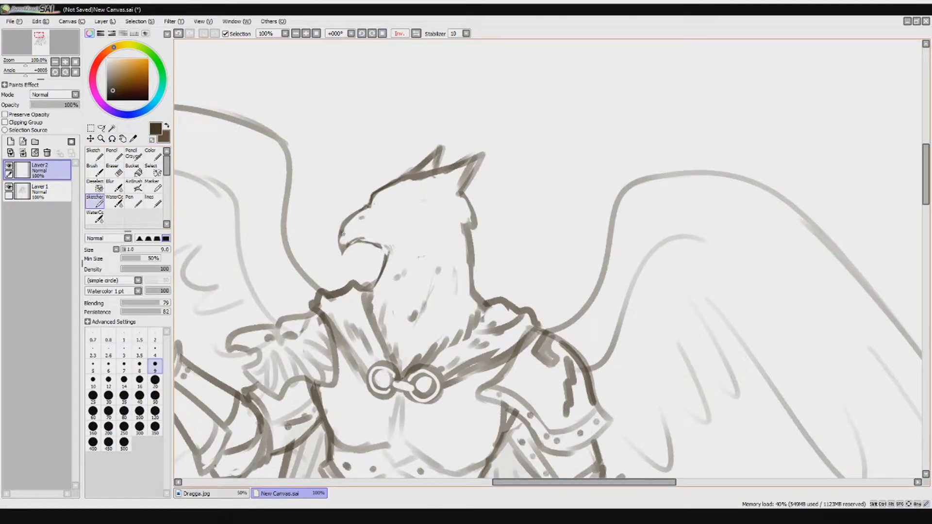
left_click_drag(391, 209, 376, 370)
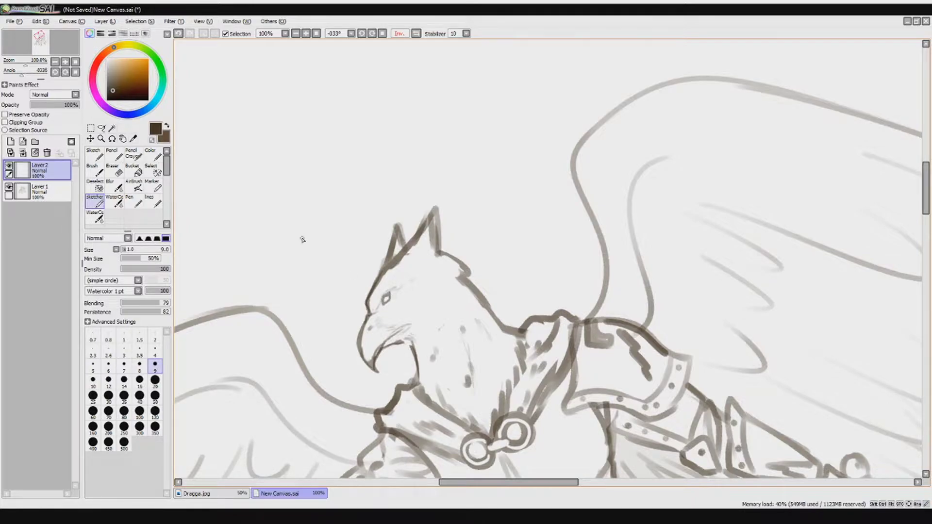
key("ctrl+t")
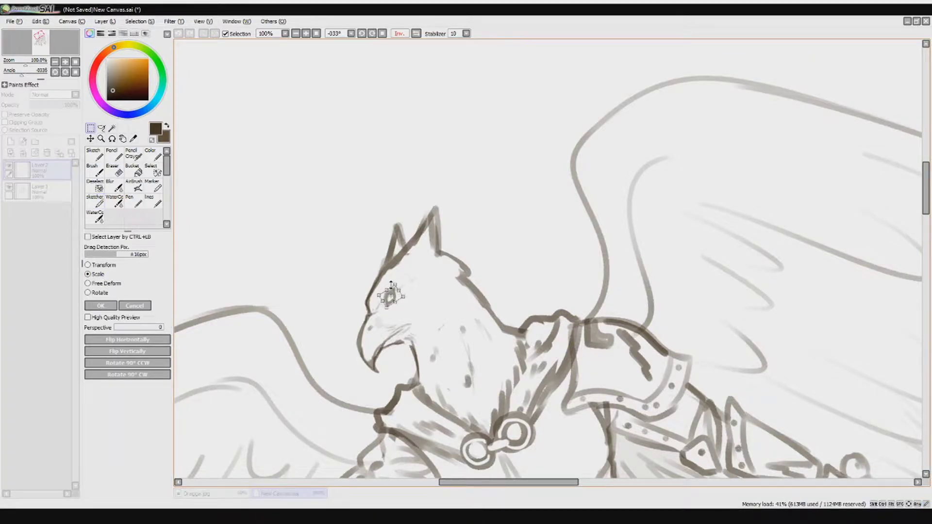
key("Return")
Clean up the eye outline, add its pupil, and sketch feather strokes beneath the beak and down the throat.
key("e")
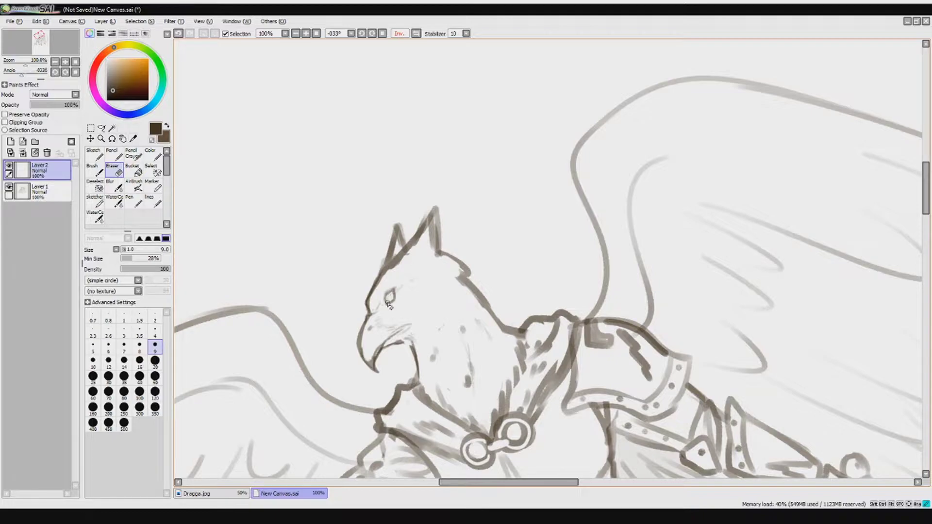
key("b")
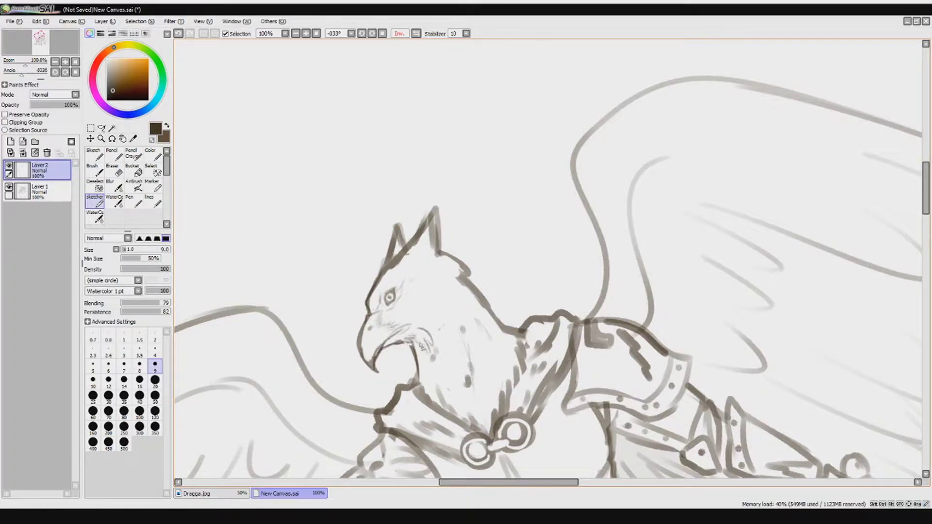
left_click(384, 33)
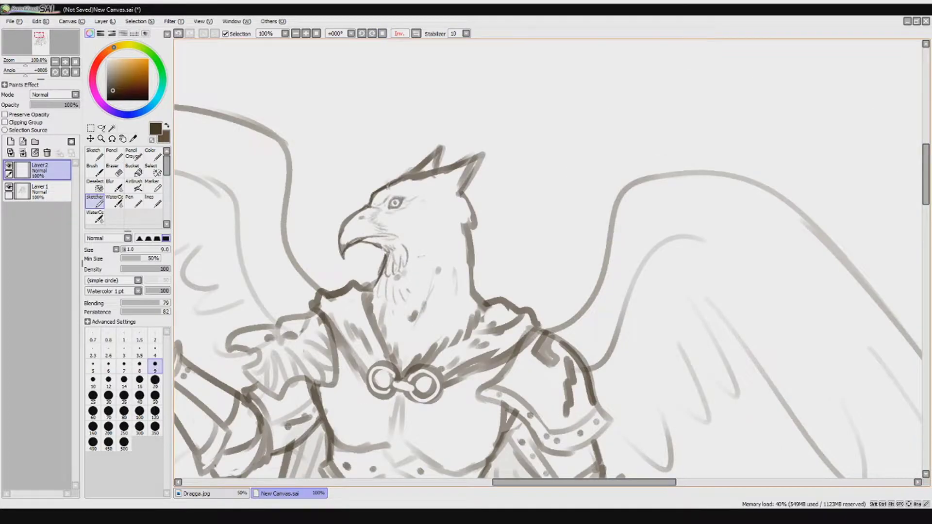
Erase the old thick ear, forehead and beak lines on Layer 1.
key("e")
left_click(39, 191)
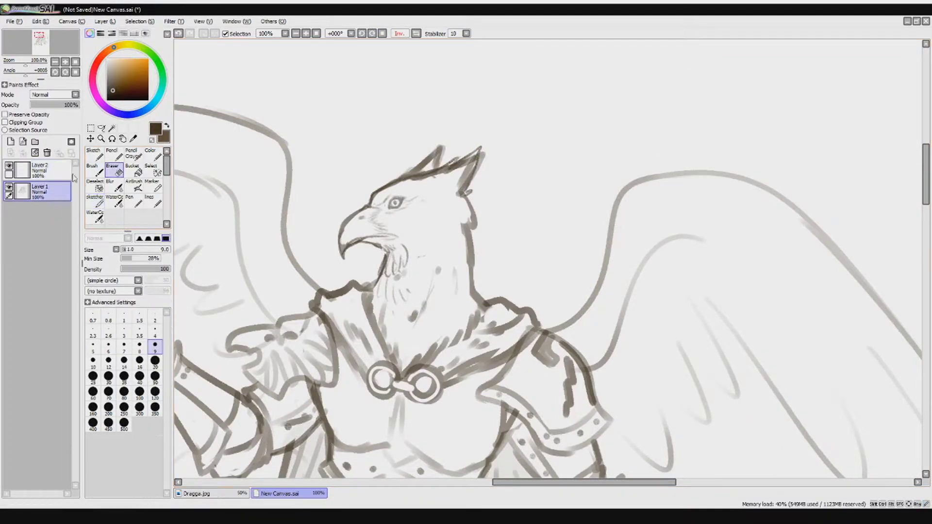
mouse_move(480, 155)
left_mouse_down()
mouse_move(449, 170)
mouse_move(420, 160)
mouse_move(360, 221)
mouse_move(351, 243)
left_mouse_up()
key("ctrl+Up")
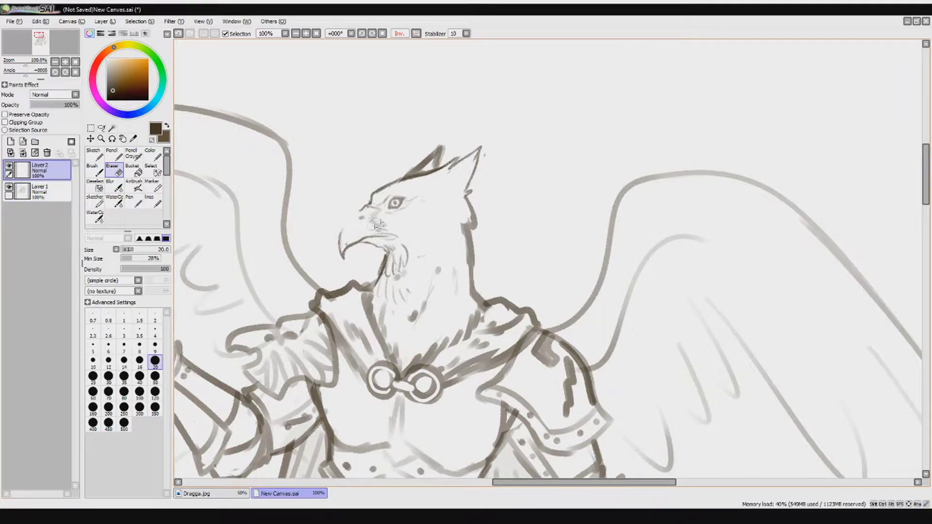
Redraw the upper beak's outline on Layer 2, clean its hooked edge, and add feather strokes inside the ear.
key("n")
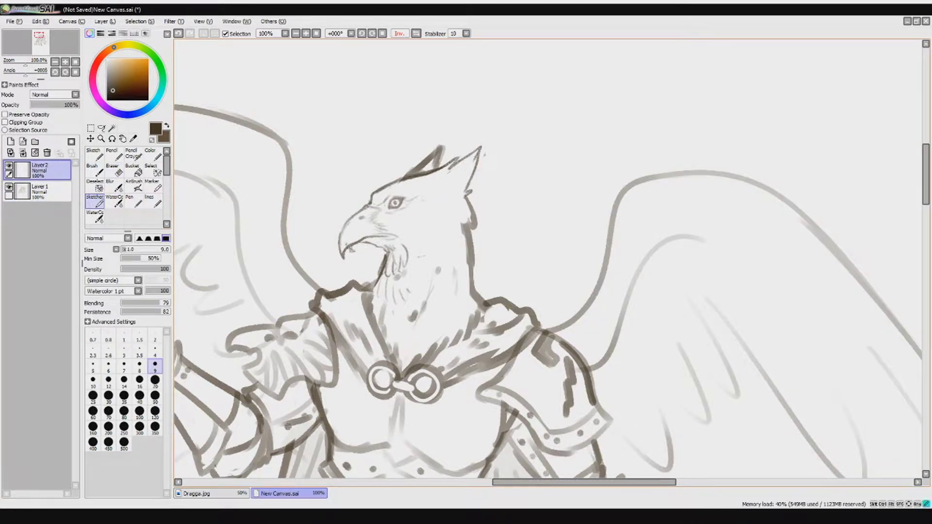
key("ctrl+z")
left_click_drag(401, 241, 373, 251)
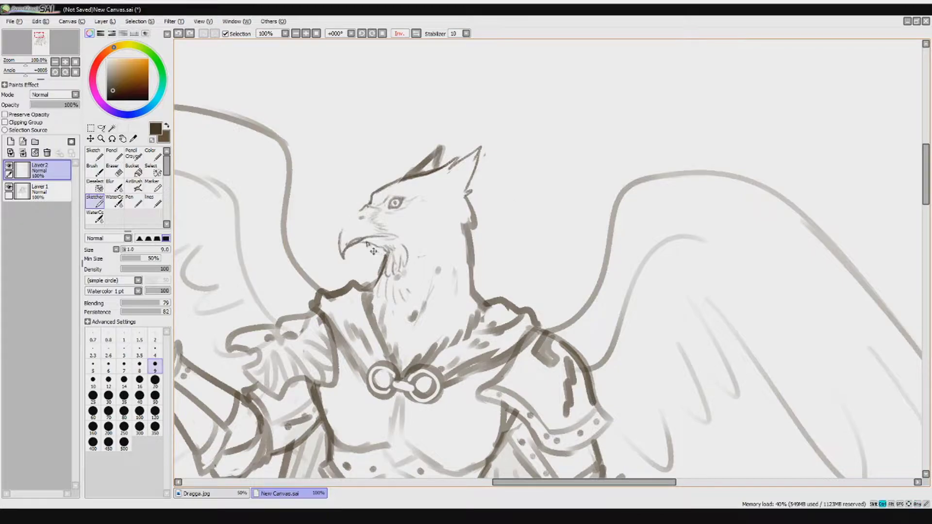
key("e")
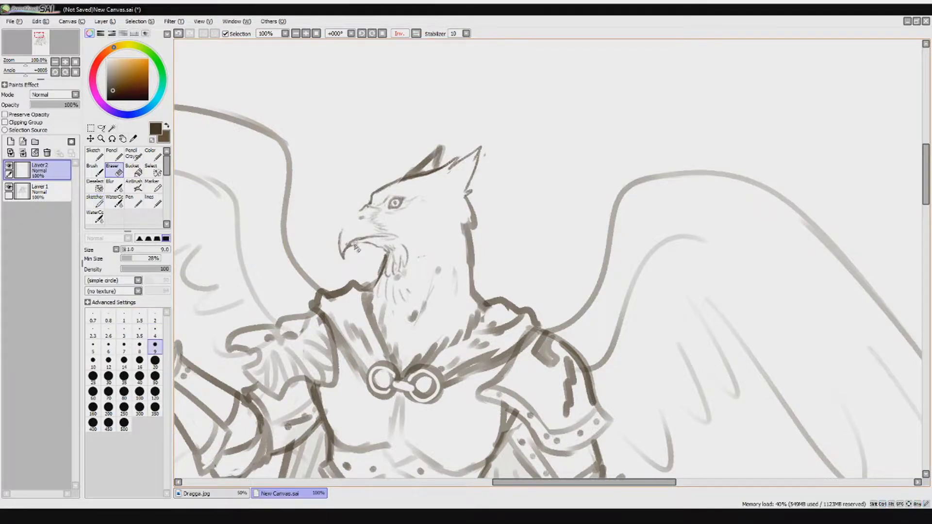
key("n")
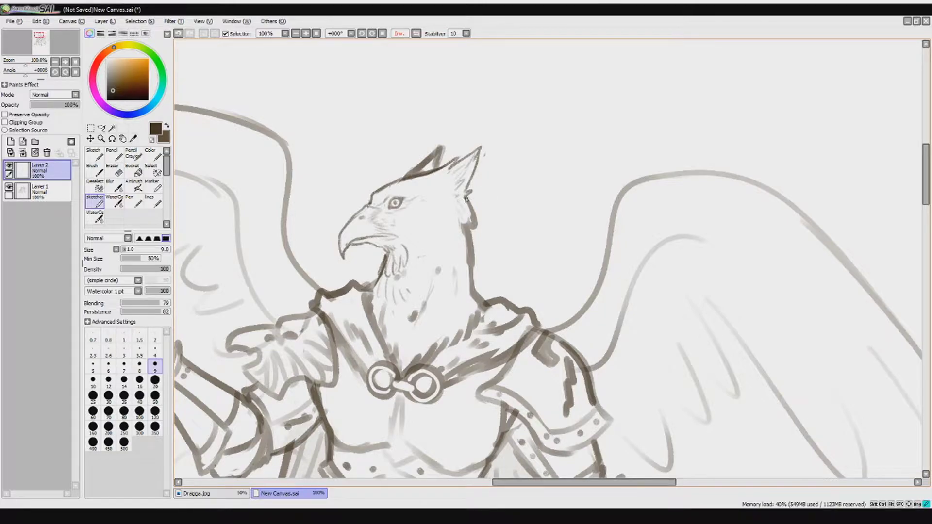
Sketch feathers from the back of the head down to the collar and erase the old neck and throat lines on Layer 1.
mouse_move(466, 198)
left_mouse_down()
mouse_move(480, 302)
mouse_move(449, 346)
mouse_move(425, 363)
left_mouse_up()
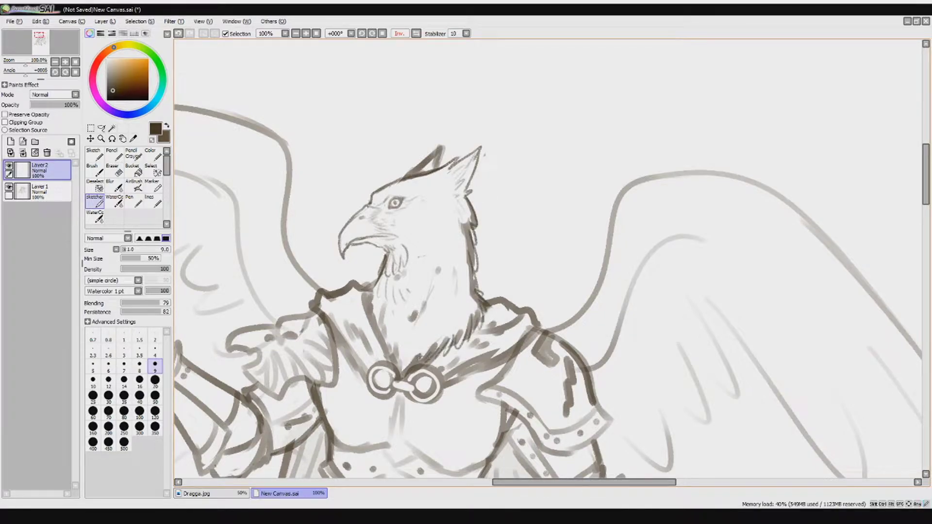
key("e")
key("ctrl+Down")
mouse_move(418, 304)
left_mouse_down()
mouse_move(427, 323)
mouse_move(399, 363)
mouse_move(451, 339)
mouse_move(471, 213)
mouse_move(474, 301)
left_mouse_up()
left_click_drag(390, 254, 369, 287)
scroll(420, 285, "down", 5)
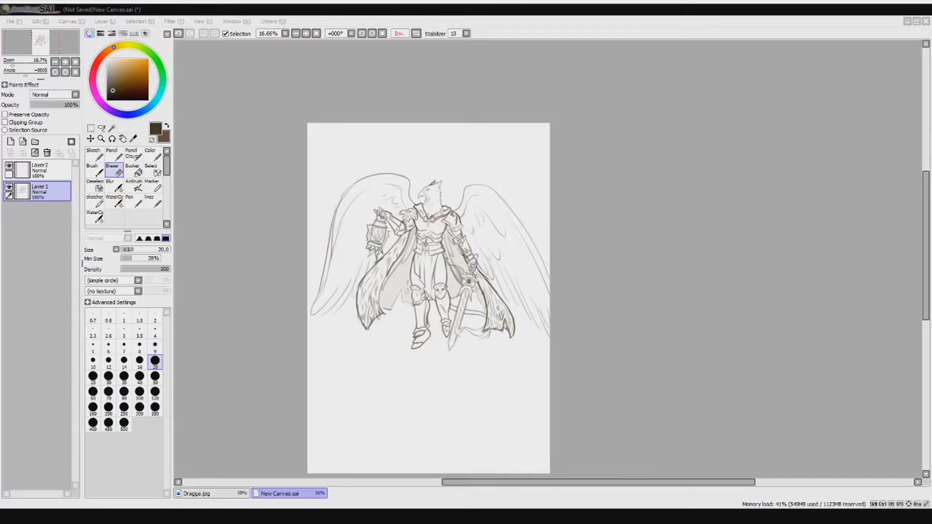
scroll(393, 240, "up", 1)
scroll(355, 198, "up", 3)
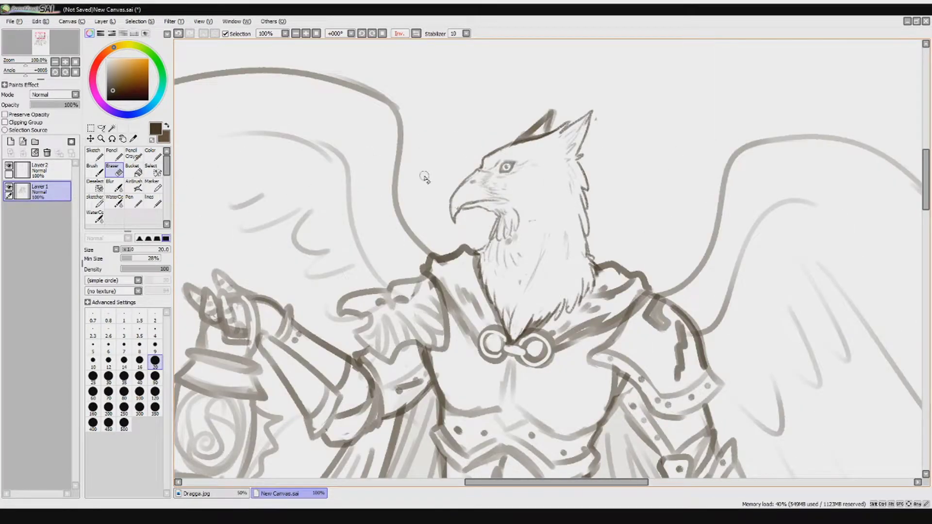
scroll(412, 195, "down", 1)
left_click_drag(413, 227, 437, 262)
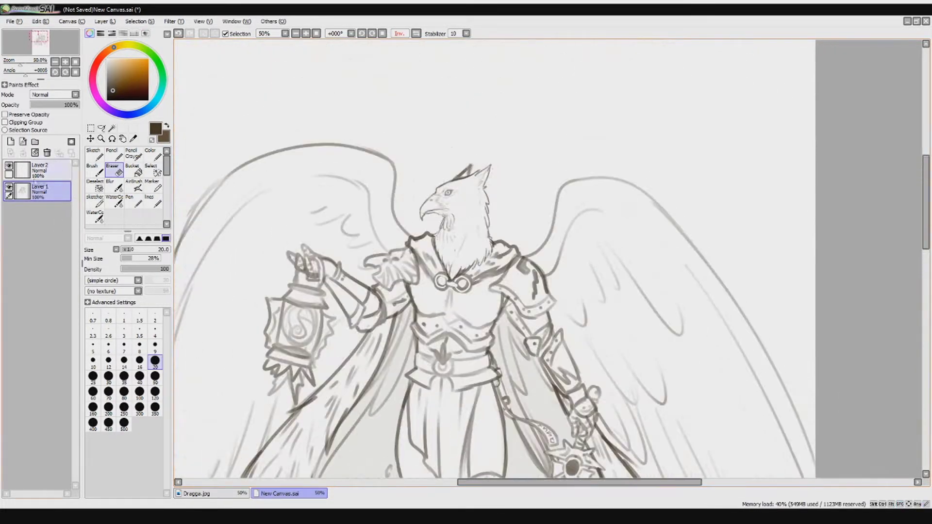
Merge Layer 2 with the redrawn head down into Layer 1.
left_click(56, 167)
left_click(48, 152)
scroll(438, 193, "up", 3)
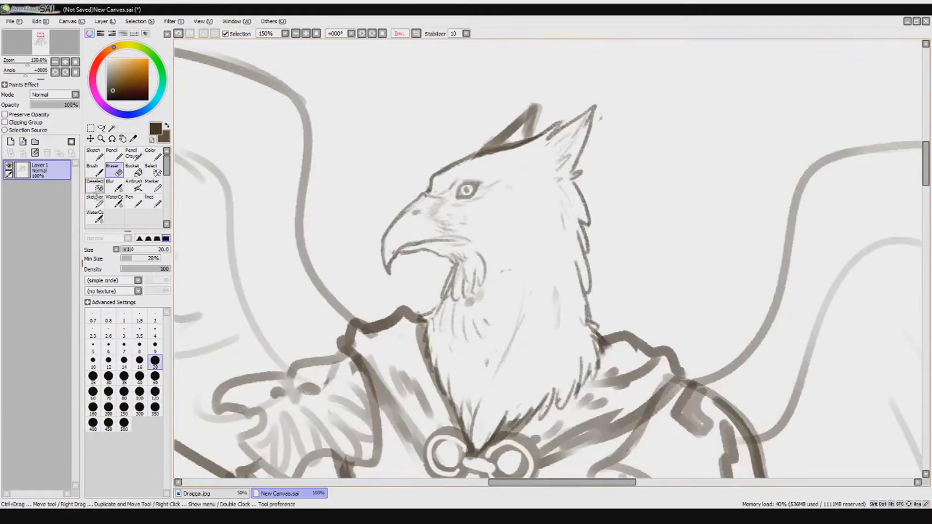
key("n")
left_click(155, 344)
left_click_drag(388, 124, 342, 204)
key("ctrl+z")
left_click(138, 290)
left_click(124, 289)
left_click(155, 333)
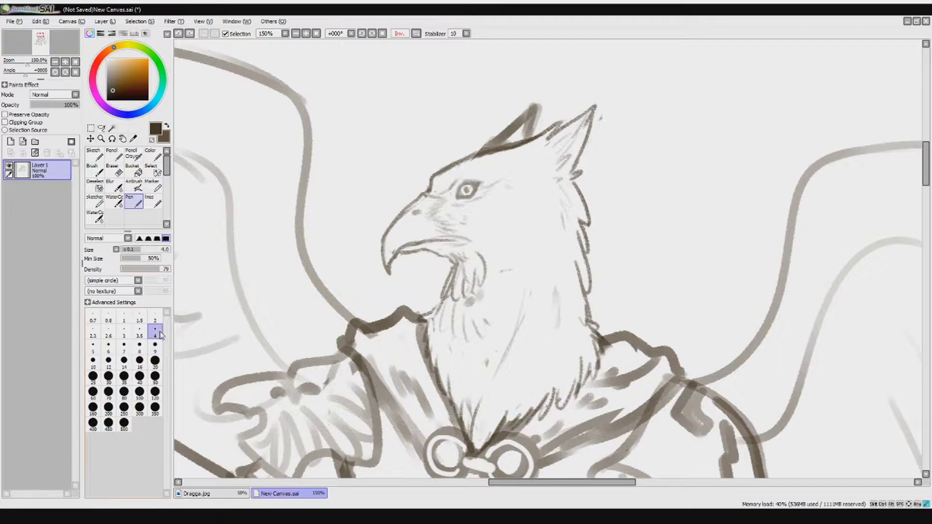
key("ctrl+z")
scroll(457, 33, "down", 12)
left_click_drag(426, 194, 392, 281)
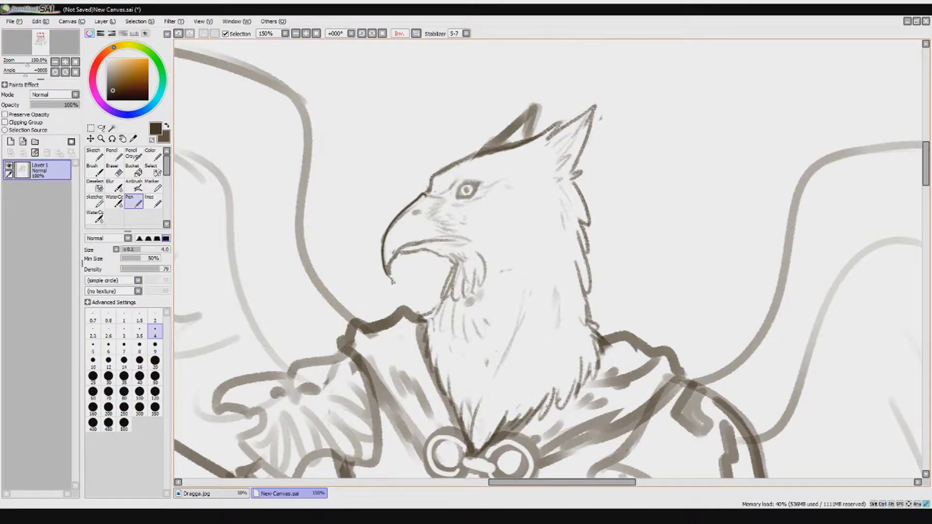
key("ctrl+z")
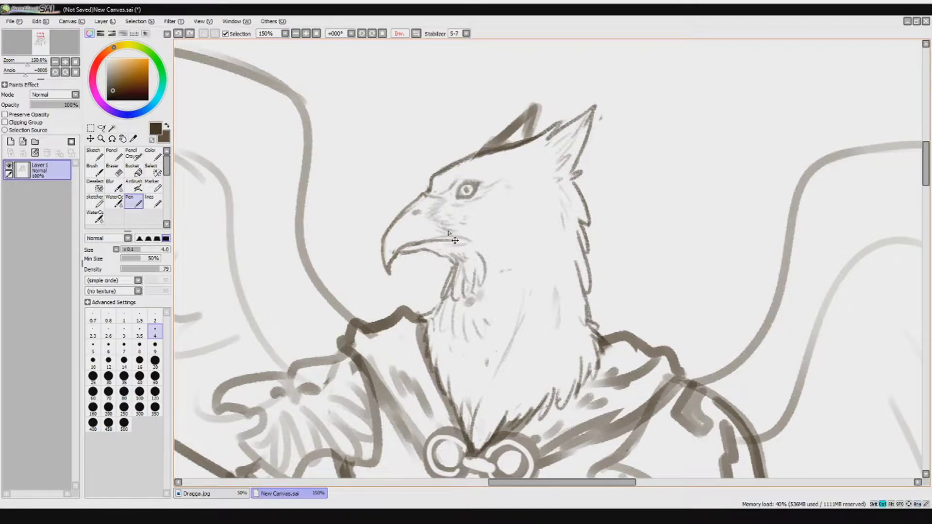
Add a new layer above the sketch for the line art and lower Layer 1's opacity to 18%.
left_click(10, 141)
left_click(135, 186)
key("Delete")
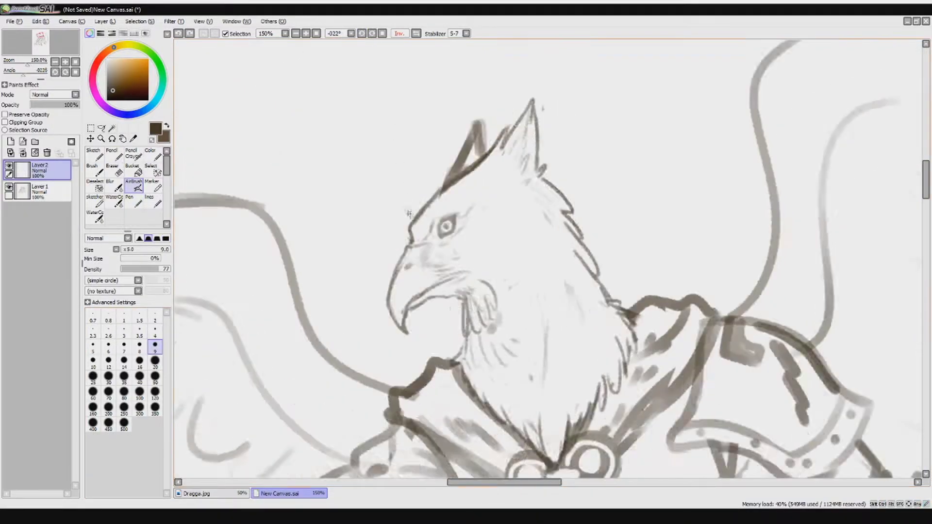
scroll(444, 208, "up", 1)
left_click(40, 189)
left_click_drag(73, 105, 39, 105)
left_click(65, 62)
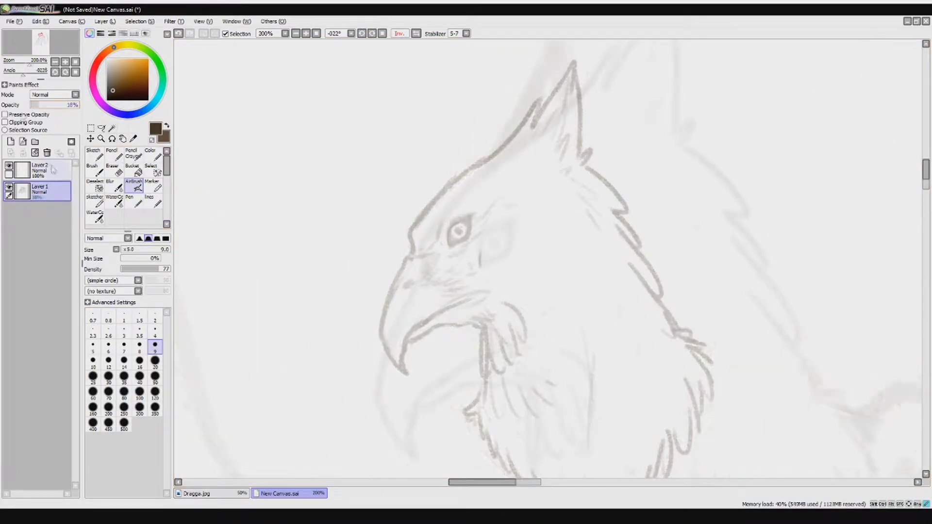
Ink the eye outline and the hooked beak with its mouth line on Layer 2 using the Airbrush.
left_click(40, 170)
mouse_move(479, 267)
left_mouse_down()
mouse_move(505, 225)
mouse_move(512, 237)
mouse_move(482, 262)
left_mouse_up()
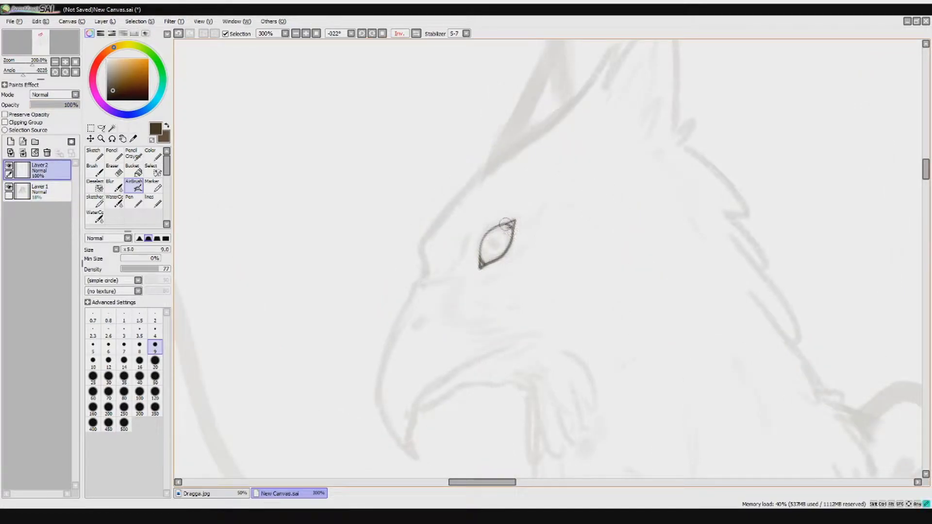
mouse_move(420, 285)
left_mouse_down()
mouse_move(391, 334)
mouse_move(418, 457)
mouse_move(425, 394)
left_mouse_up()
scroll(416, 281, "down", 3)
mouse_move(381, 352)
left_mouse_down()
mouse_move(418, 295)
mouse_move(475, 259)
mouse_move(507, 260)
left_mouse_up()
key("ctrl+z")
mouse_move(386, 331)
left_mouse_down()
mouse_move(419, 313)
mouse_move(388, 322)
mouse_move(397, 313)
mouse_move(384, 377)
left_mouse_up()
key("ctrl+z")
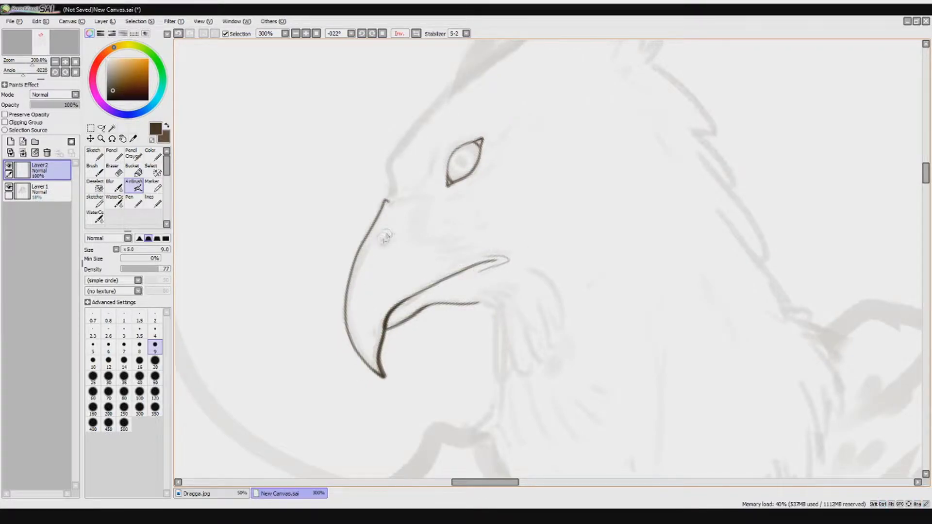
Ink the nostril and the head's feathered upper contour from the brow to the pointed near ear.
left_click_drag(388, 199, 408, 138)
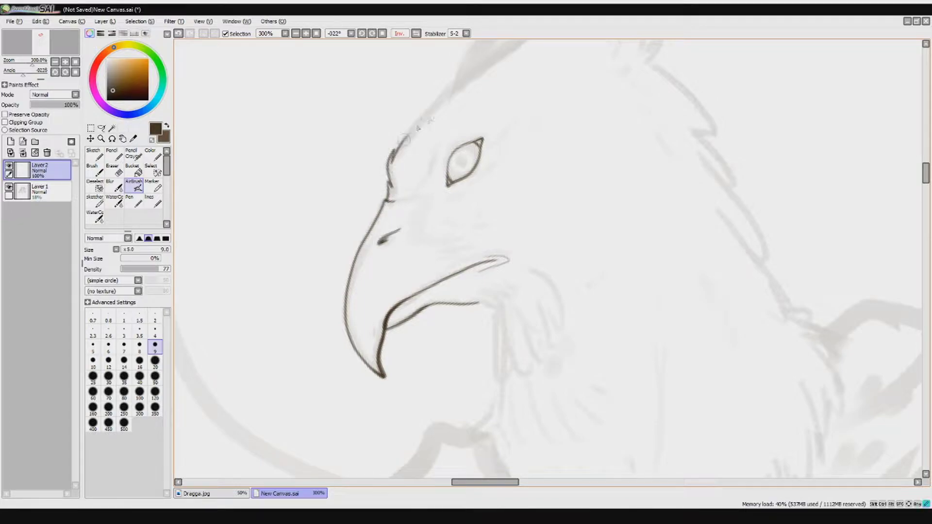
scroll(407, 139, "up", 2)
left_click_drag(343, 236, 369, 214)
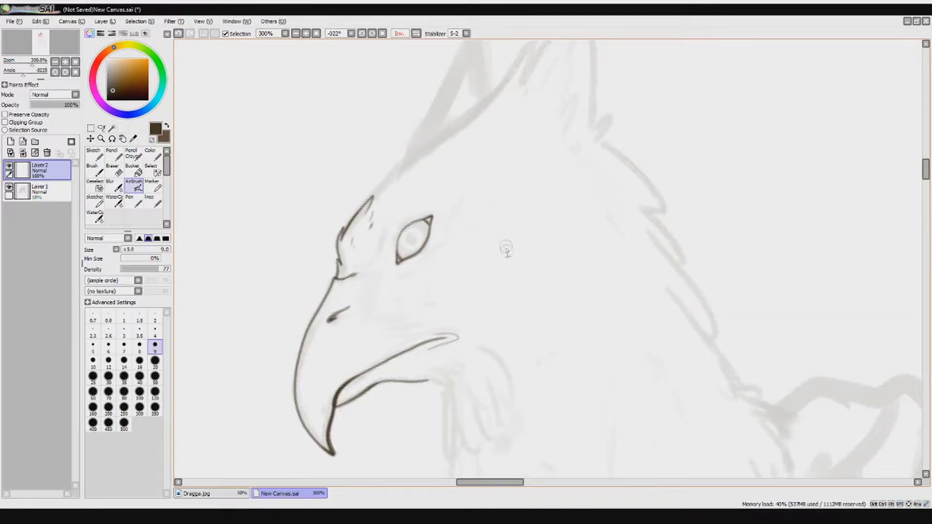
left_click_drag(361, 214, 393, 176)
scroll(393, 176, "up", 2)
mouse_move(344, 243)
left_mouse_down()
mouse_move(485, 108)
mouse_move(486, 143)
left_mouse_up()
scroll(472, 161, "up", 2)
mouse_move(396, 160)
left_mouse_down()
mouse_move(454, 145)
mouse_move(465, 228)
mouse_move(457, 259)
mouse_move(441, 175)
mouse_move(423, 146)
left_mouse_up()
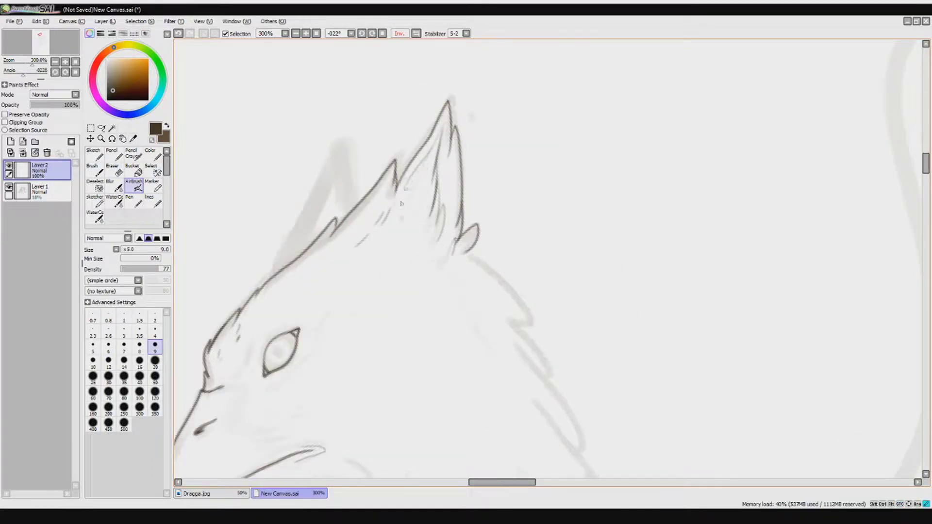
Straighten the canvas rotation and ink feathers behind the ear's base and across the cheek.
key("Delete")
scroll(486, 113, "down", 4)
left_click_drag(487, 113, 505, 155)
left_click_drag(480, 95, 461, 113)
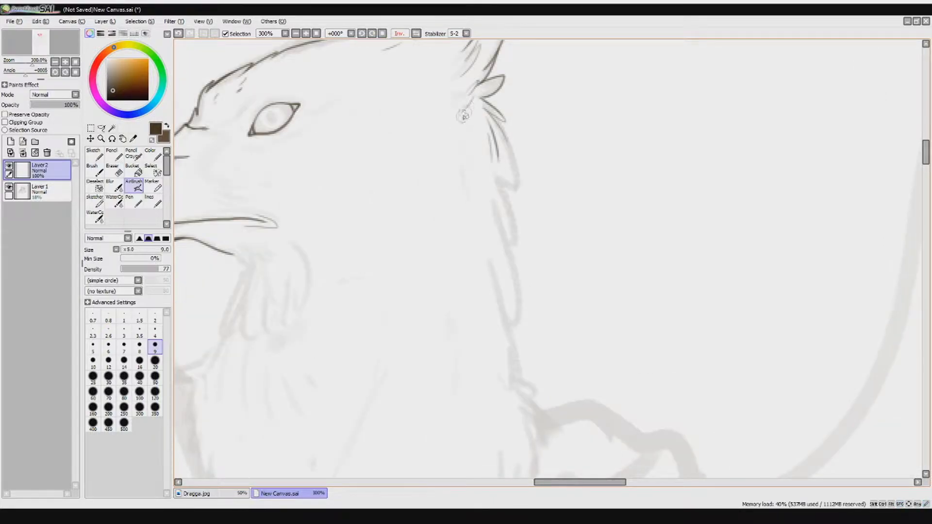
mouse_move(370, 190)
left_mouse_down()
mouse_move(364, 301)
mouse_move(364, 225)
mouse_move(317, 261)
mouse_move(410, 248)
left_mouse_up()
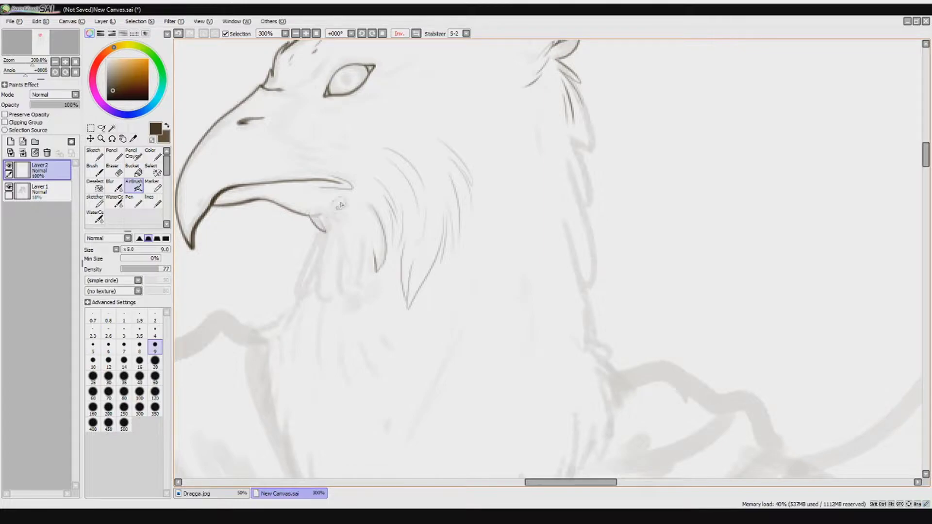
Ink feather strokes beneath the beak and down the front of the throat.
mouse_move(343, 209)
left_mouse_down()
mouse_move(340, 241)
mouse_move(338, 258)
mouse_move(319, 238)
mouse_move(331, 236)
mouse_move(314, 339)
mouse_move(300, 290)
mouse_move(288, 313)
left_mouse_up()
mouse_move(306, 277)
left_mouse_down()
mouse_move(273, 320)
mouse_move(274, 352)
left_mouse_up()
left_click_drag(369, 342, 327, 242)
mouse_move(321, 308)
left_mouse_down()
mouse_move(299, 228)
mouse_move(294, 305)
left_mouse_up()
left_click_drag(316, 311, 324, 354)
left_click_drag(340, 320, 335, 374)
left_click_drag(365, 272, 360, 341)
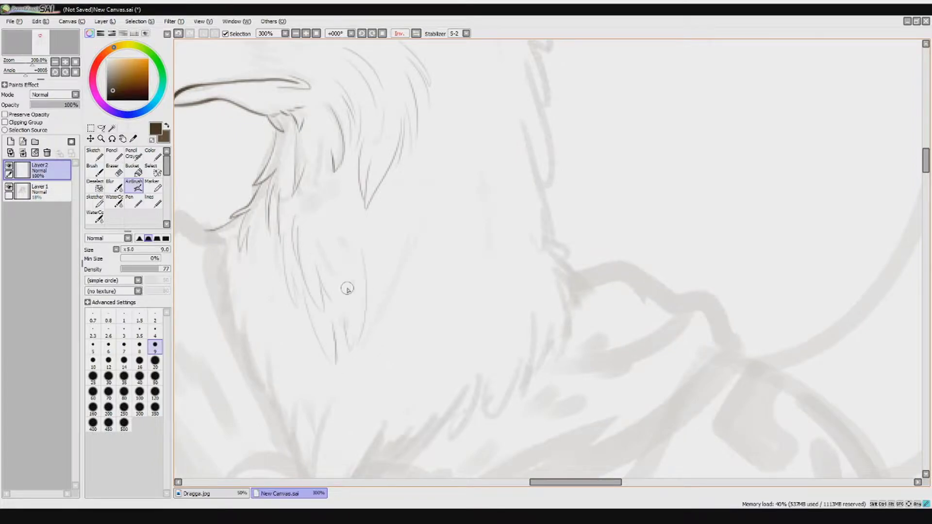
Ink layered feathers across the neck and along its back edge down to the collar.
left_click_drag(372, 217, 358, 260)
mouse_move(507, 192)
left_mouse_down()
mouse_move(391, 145)
mouse_move(384, 200)
mouse_move(399, 265)
mouse_move(395, 345)
mouse_move(377, 281)
left_mouse_up()
left_click_drag(362, 237, 376, 311)
left_click_drag(330, 187, 325, 291)
mouse_move(391, 360)
left_mouse_down()
mouse_move(393, 252)
mouse_move(397, 287)
mouse_move(415, 297)
mouse_move(385, 260)
mouse_move(403, 173)
left_mouse_up()
scroll(409, 173, "up", 10)
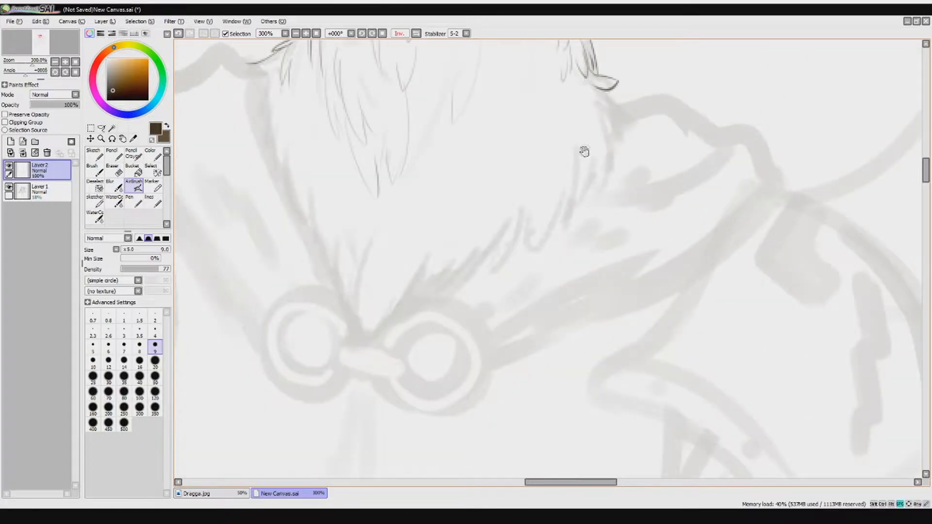
Ink the far ear and add fine feather strokes around the beak's base, the eye and the neck.
mouse_move(369, 170)
left_mouse_down()
mouse_move(470, 72)
mouse_move(470, 121)
mouse_move(457, 141)
mouse_move(366, 174)
mouse_move(461, 79)
mouse_move(482, 135)
left_mouse_up()
left_click_drag(398, 165, 281, 215)
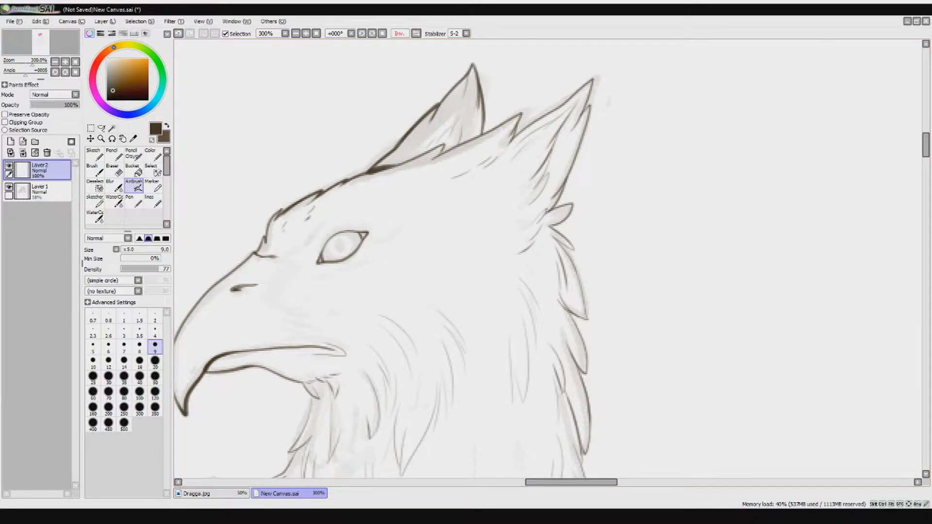
mouse_move(272, 300)
left_mouse_down()
mouse_move(342, 333)
mouse_move(349, 374)
left_mouse_up()
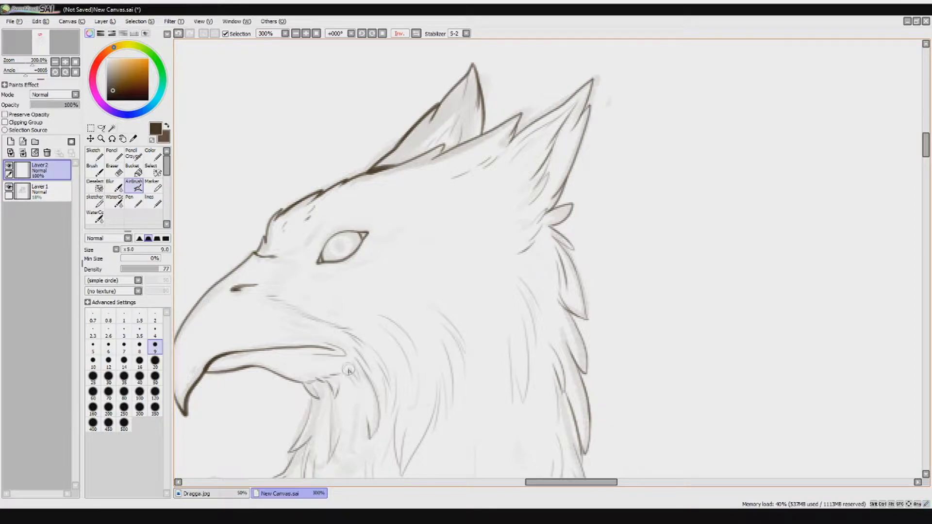
mouse_move(285, 257)
left_mouse_down()
mouse_move(322, 221)
mouse_move(311, 275)
mouse_move(372, 240)
mouse_move(366, 226)
mouse_move(301, 255)
left_mouse_up()
left_click_drag(381, 223, 402, 227)
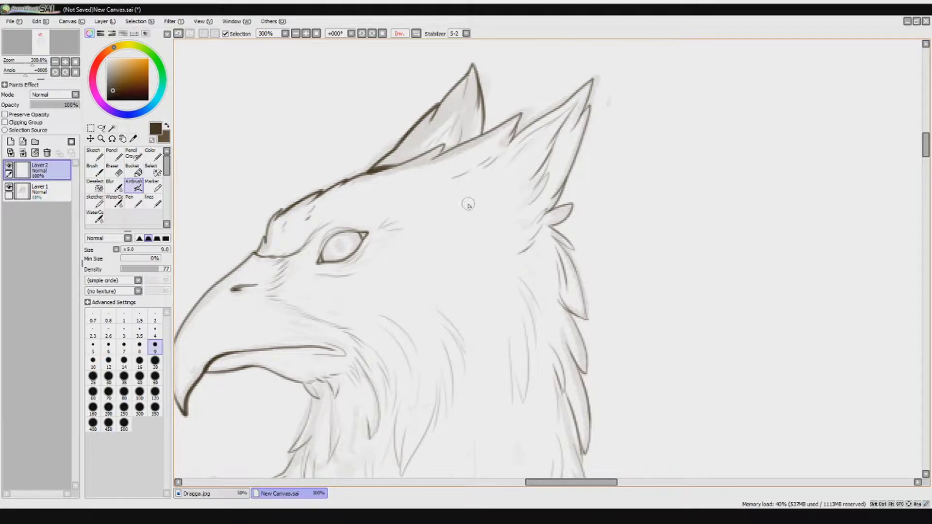
left_click_drag(461, 284, 394, 78)
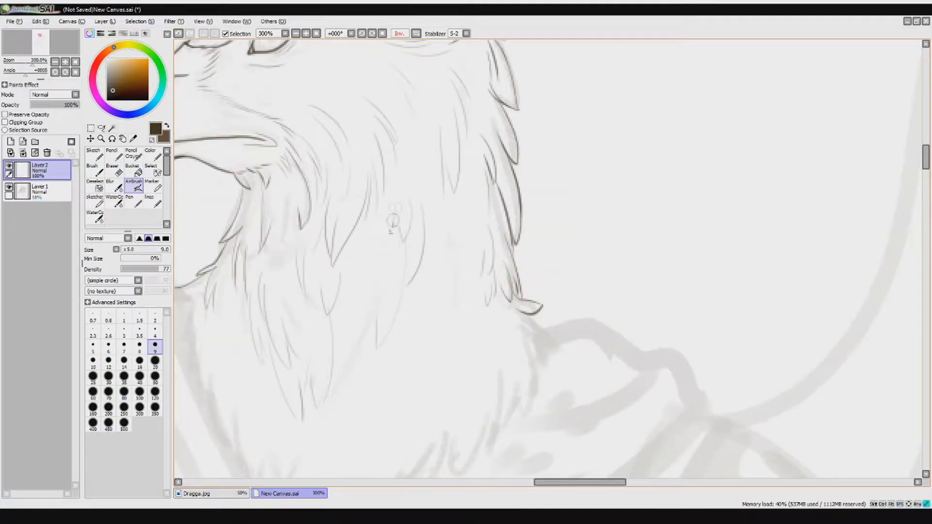
left_click_drag(491, 260, 454, 104)
mouse_move(442, 145)
left_mouse_down()
mouse_move(442, 218)
mouse_move(437, 145)
mouse_move(466, 33)
left_mouse_up()
Ink a circle for the cape clasp's left ring on a new Layer 3 and erase its stray overlap.
key("ctrl+shift+n")
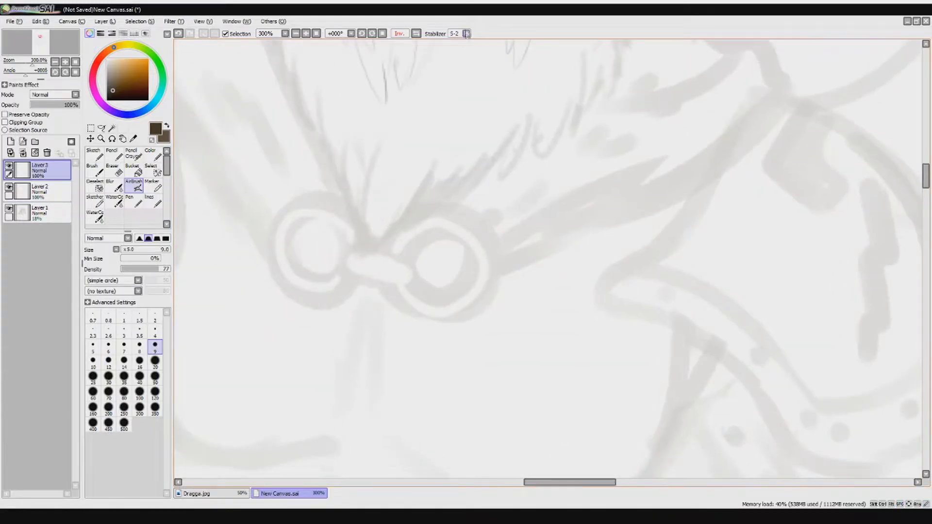
left_click_drag(350, 249, 366, 235)
key("ctrl+z")
left_click_drag(313, 306, 327, 387)
key("ctrl+z")
left_click_drag(330, 231, 311, 271)
key("ctrl+z")
left_click_drag(291, 228, 289, 262)
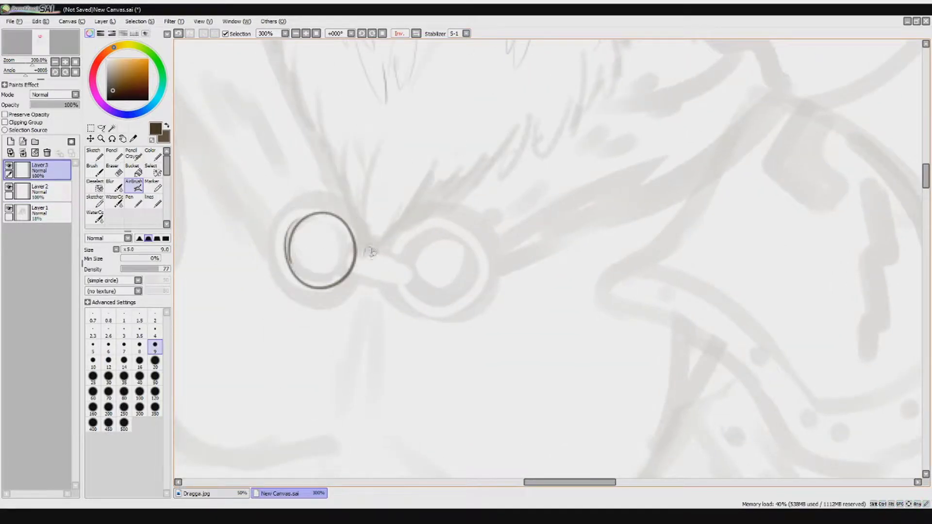
key("e")
left_click_drag(279, 227, 301, 284)
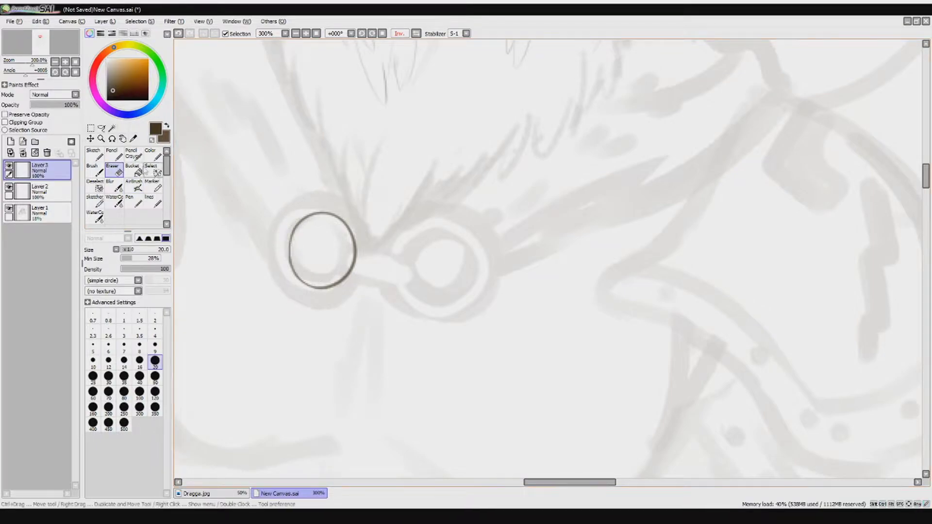
Select the inked circle and transform it to fit the sketched clasp ring.
key("m")
left_click_drag(261, 187, 392, 322)
key("ctrl+t")
left_click_drag(366, 287, 354, 264)
key("Return")
key("ctrl+d")
Complete the clasp ring as two concentric circles, cleaning up its line with the Eraser.
key("a")
mouse_move(276, 214)
left_mouse_down()
mouse_move(291, 295)
mouse_move(340, 209)
mouse_move(361, 233)
mouse_move(345, 288)
mouse_move(314, 294)
mouse_move(340, 294)
mouse_move(369, 253)
left_mouse_up()
key("e")
left_click_drag(340, 201, 360, 238)
key("a")
mouse_move(294, 201)
left_mouse_down()
mouse_move(334, 200)
mouse_move(346, 251)
left_mouse_up()
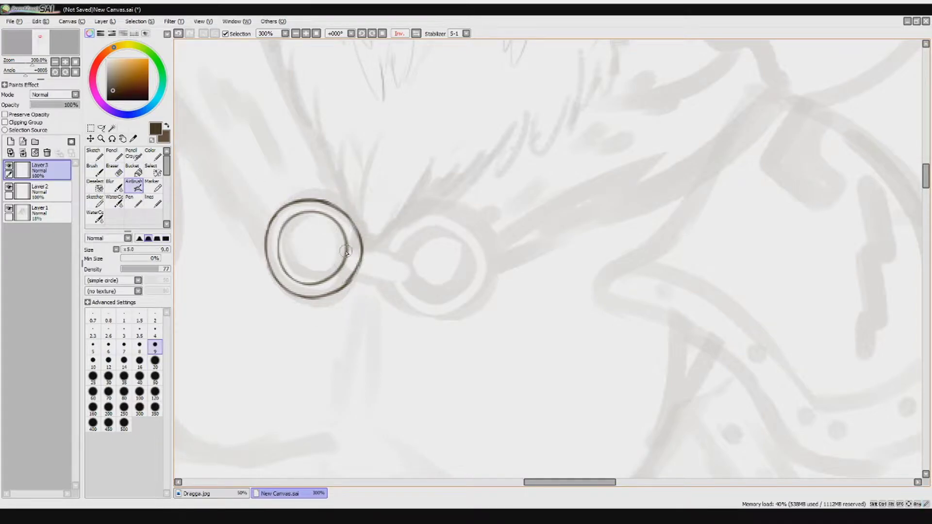
Merge Layer 3 into Layer 2 and scale the clasp ring down.
scroll(327, 193, "down", 3)
key("ctrl+e")
key("ctrl+t")
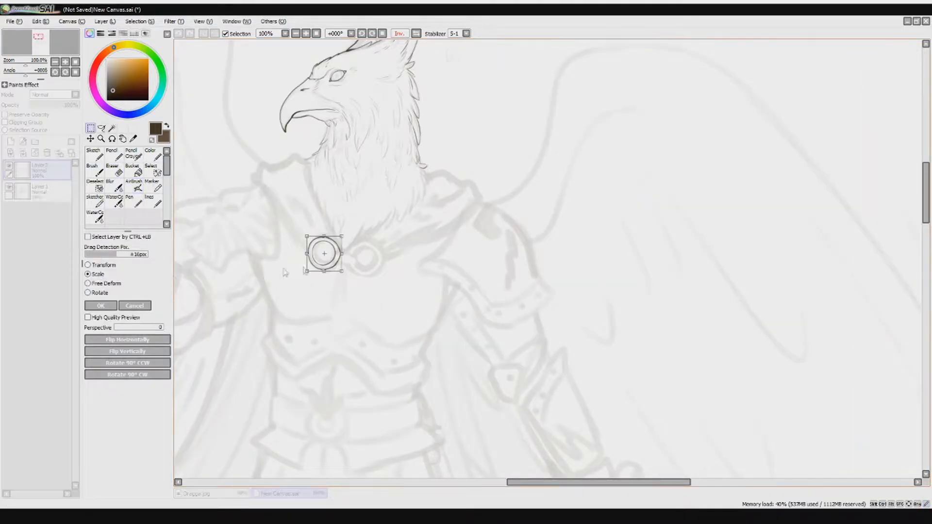
scroll(306, 247, "up", 1)
key("Return")
Duplicate the ring, place the copy over the clasp's right ring and merge it into Layer 2.
key("ctrl+c")
key("ctrl+v")
left_click_drag(333, 265, 430, 277)
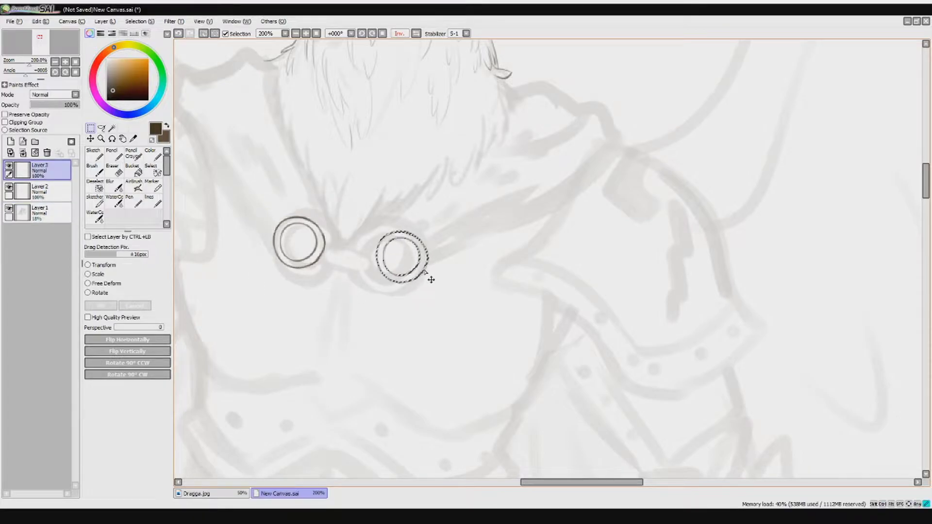
scroll(323, 245, "up", 1)
key("ctrl+e")
Ink the central link, its side pieces and the small loops connecting the two clasp rings.
key("a")
mouse_move(325, 265)
left_mouse_down()
mouse_move(326, 245)
mouse_move(349, 270)
mouse_move(411, 276)
mouse_move(393, 272)
mouse_move(418, 274)
mouse_move(395, 273)
mouse_move(415, 260)
left_mouse_up()
key("ctrl+z")
key("ctrl+z")
key("ctrl+z")
key("ctrl+z")
key("ctrl+z")
left_click_drag(393, 267, 415, 267)
mouse_move(349, 269)
left_mouse_down()
mouse_move(371, 277)
mouse_move(375, 255)
left_mouse_up()
key("ctrl+z")
left_click_drag(307, 244, 324, 255)
Erase the ring lines crossing the connecting loops and thicken the clasp's outlines.
key("e")
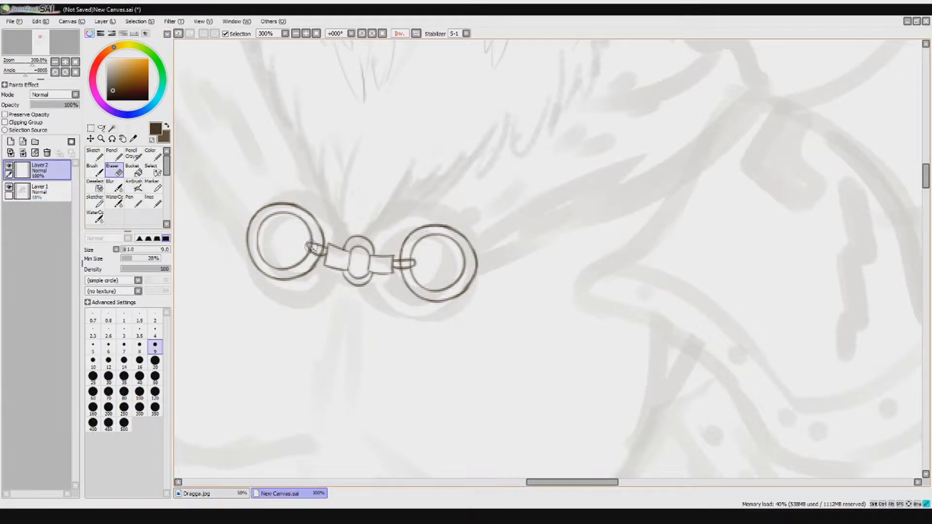
key("v")
mouse_move(314, 250)
left_mouse_down()
mouse_move(360, 234)
mouse_move(368, 259)
mouse_move(292, 214)
mouse_move(311, 267)
mouse_move(248, 243)
mouse_move(305, 208)
left_mouse_up()
mouse_move(391, 268)
left_mouse_down()
mouse_move(437, 305)
mouse_move(466, 289)
mouse_move(447, 214)
mouse_move(452, 240)
left_mouse_up()
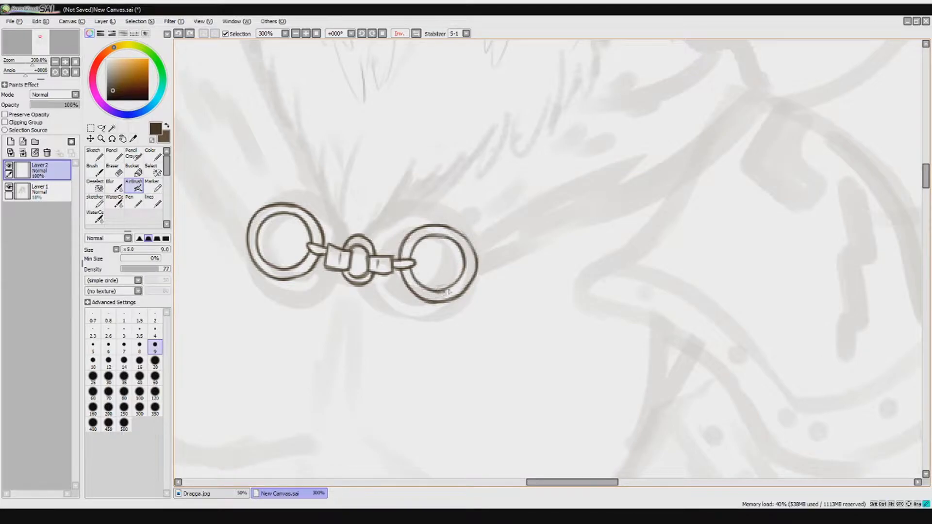
Ink the jagged feather edge rising from the clasp's left ring along the neck.
scroll(412, 228, "down", 3)
scroll(398, 223, "up", 1)
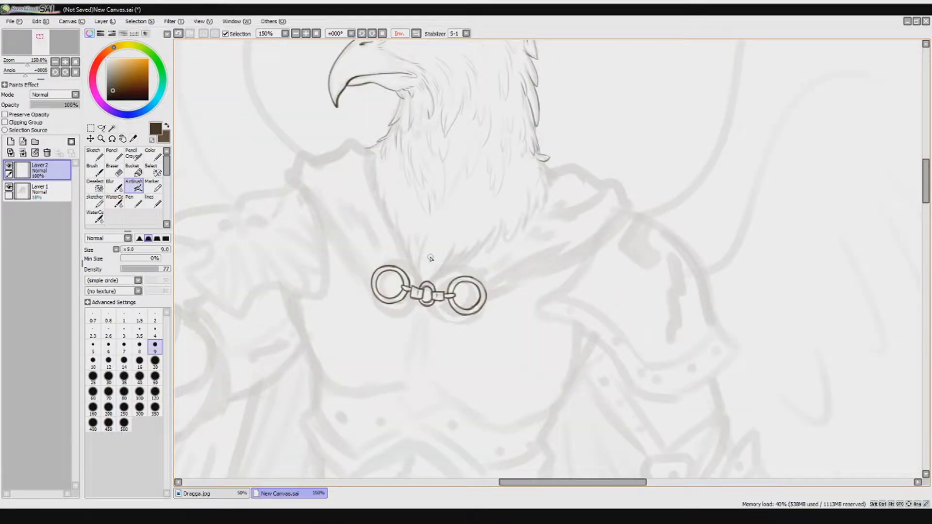
scroll(398, 277, "up", 1)
left_click_drag(410, 276, 399, 234)
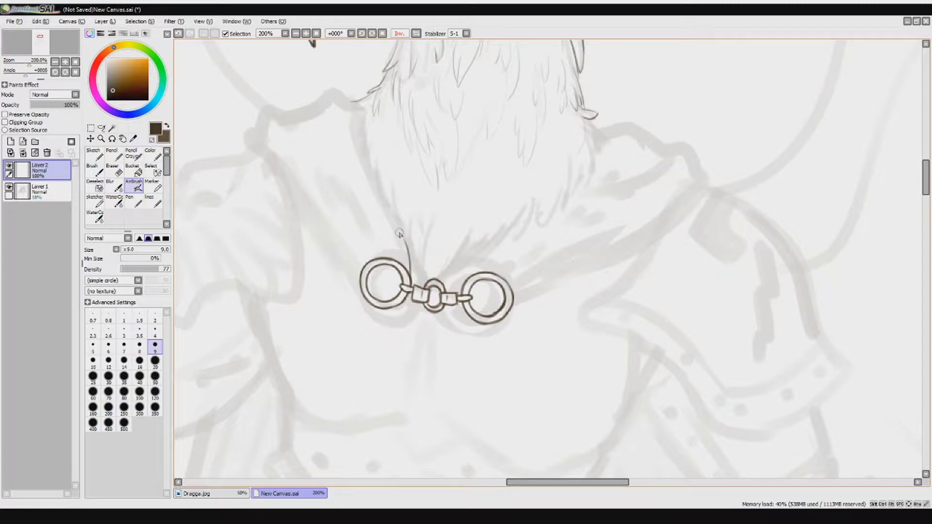
key("ctrl+z")
left_click_drag(374, 179, 365, 165)
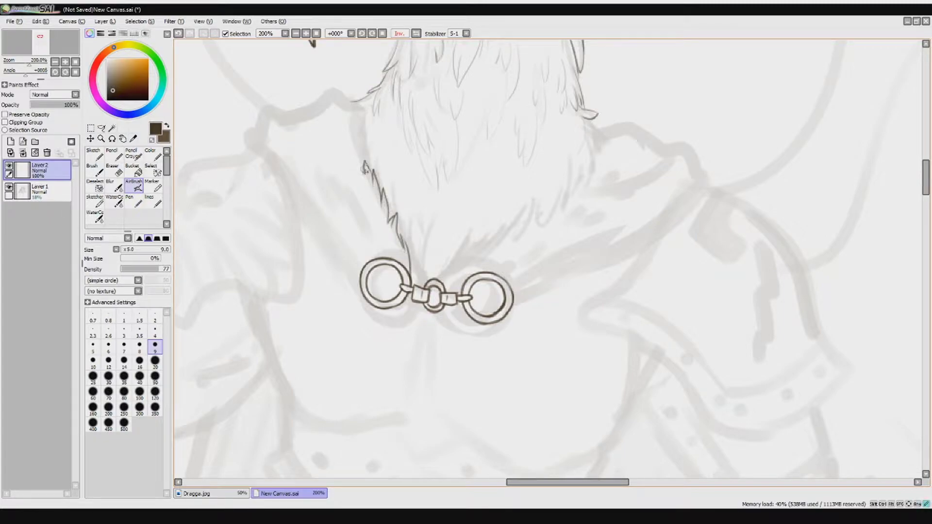
Ink the left collar's wavy top edge and the band running down to the left ring.
mouse_move(352, 96)
left_mouse_down()
mouse_move(284, 115)
mouse_move(244, 150)
mouse_move(315, 191)
left_mouse_up()
left_click_drag(258, 133, 356, 243)
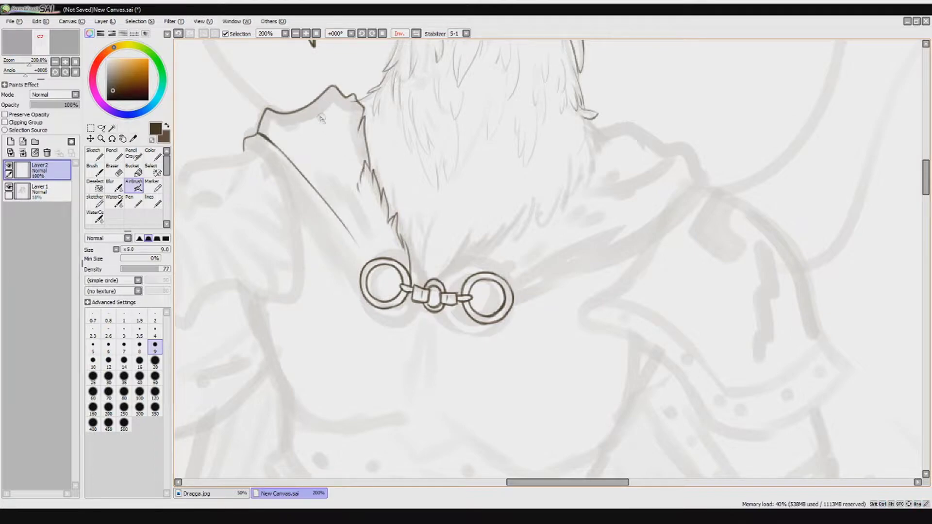
left_click_drag(287, 198, 359, 291)
left_click_drag(334, 237, 358, 286)
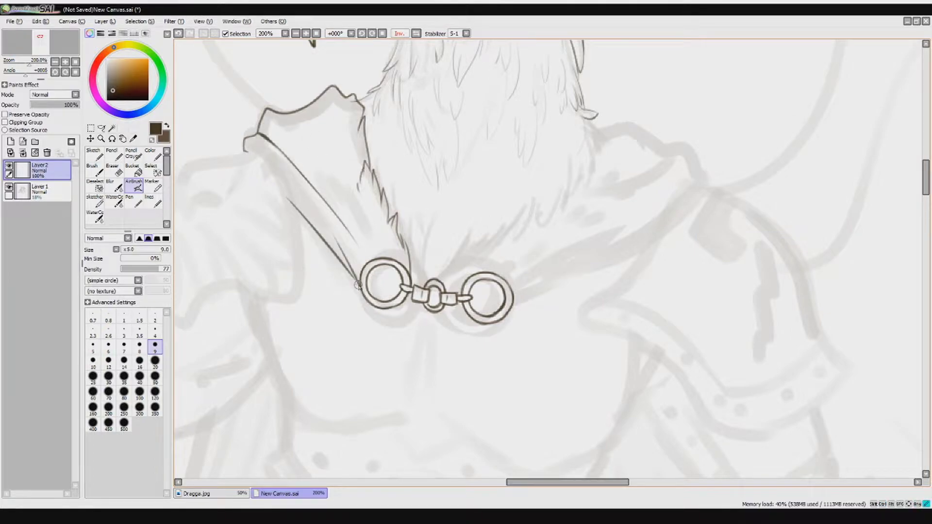
Ink the right collar's jagged inner edge, its band from the right ring to the shoulder, and its wavy top.
mouse_move(491, 239)
left_mouse_down()
mouse_move(464, 287)
mouse_move(503, 217)
left_mouse_up()
mouse_move(514, 300)
left_mouse_down()
mouse_move(707, 188)
mouse_move(580, 158)
left_mouse_up()
left_click_drag(563, 138, 417, 226)
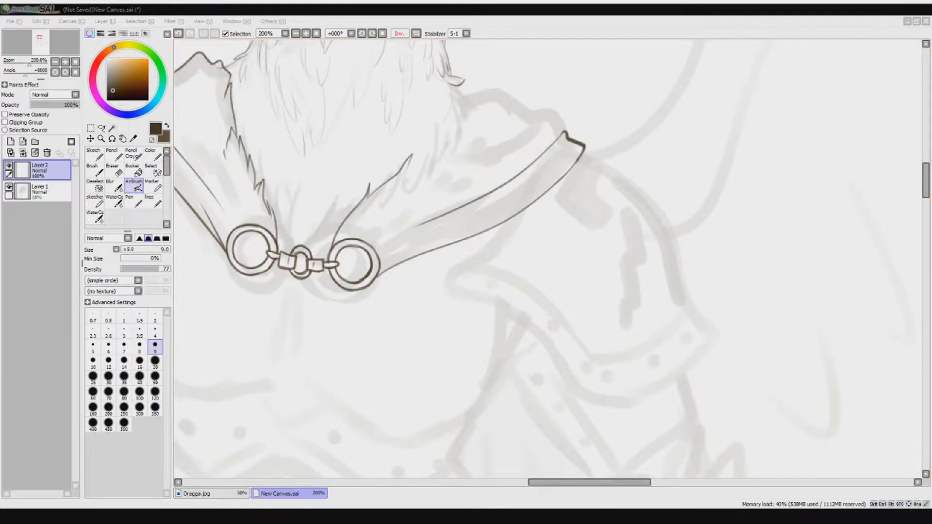
left_click(257, 9)
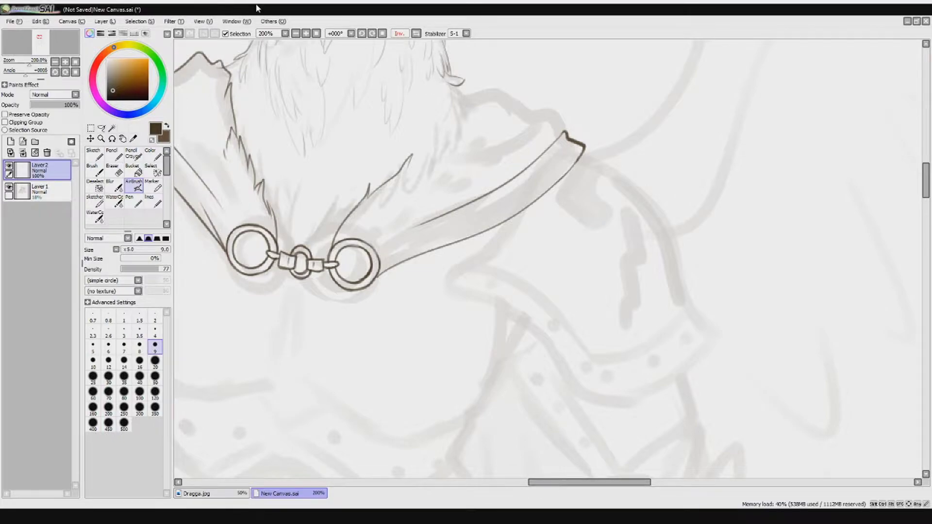
left_click_drag(555, 113, 412, 157)
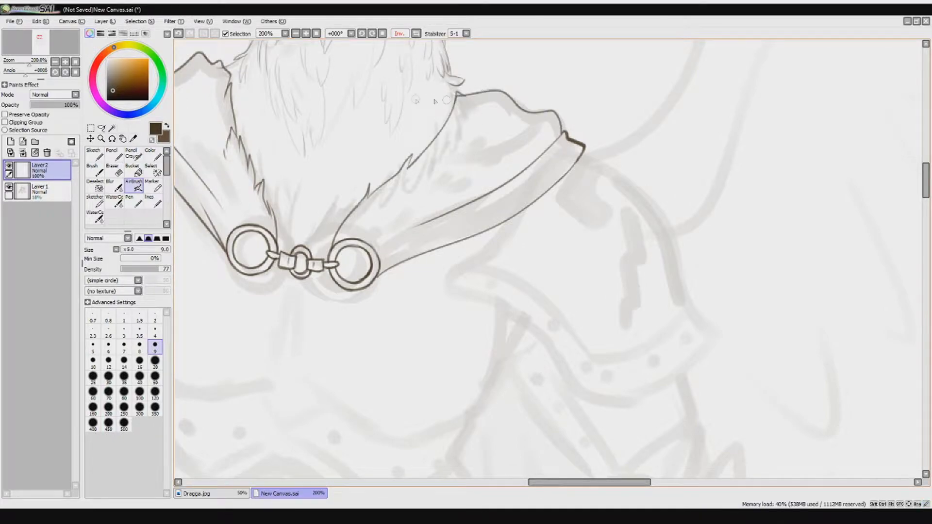
Ink thin feather strokes at the base of the neck just above the clasp.
key("e")
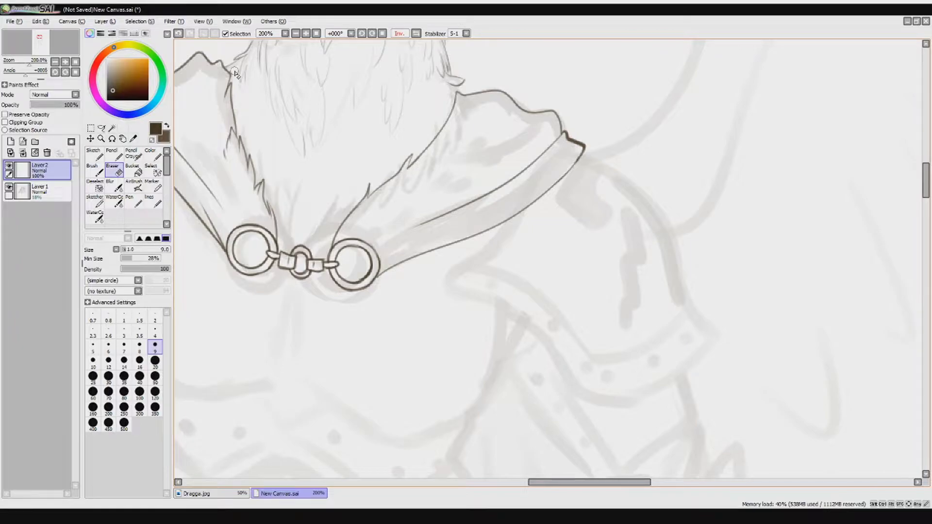
scroll(246, 59, "down", 3)
scroll(404, 221, "up", 3)
mouse_move(435, 211)
left_mouse_down()
mouse_move(402, 277)
mouse_move(420, 253)
left_mouse_up()
left_click_drag(425, 260, 410, 288)
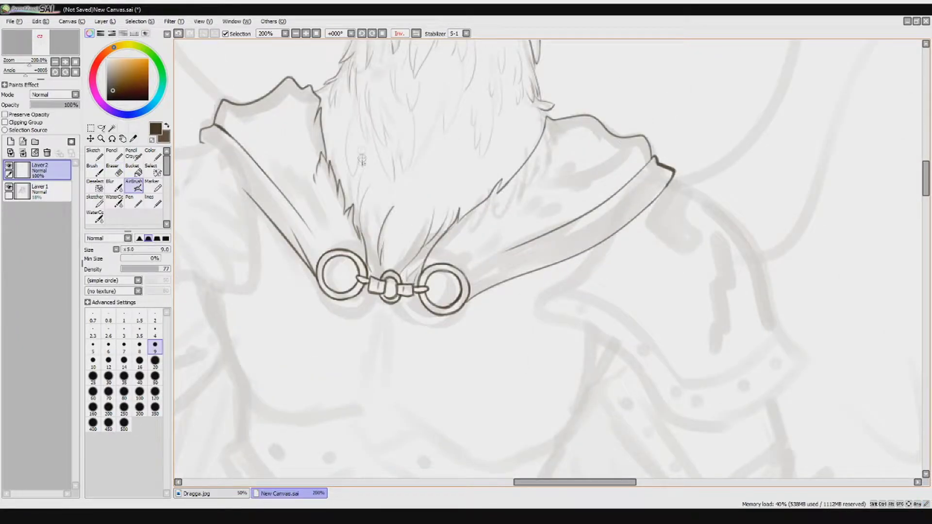
Ink fold lines inside both halves of the collar, running down toward the clasp rings.
mouse_move(348, 217)
left_mouse_down()
mouse_move(311, 87)
mouse_move(298, 131)
mouse_move(313, 186)
left_mouse_up()
left_click_drag(607, 154, 510, 224)
left_click_drag(589, 188, 500, 233)
key("ctrl+z")
left_click_drag(573, 233, 505, 250)
left_click_drag(548, 122, 536, 160)
key("ctrl+z")
mouse_move(544, 113)
left_mouse_down()
mouse_move(554, 127)
mouse_move(470, 206)
left_mouse_up()
key("ctrl+z")
left_click_drag(456, 139, 437, 199)
left_click_drag(430, 110, 423, 137)
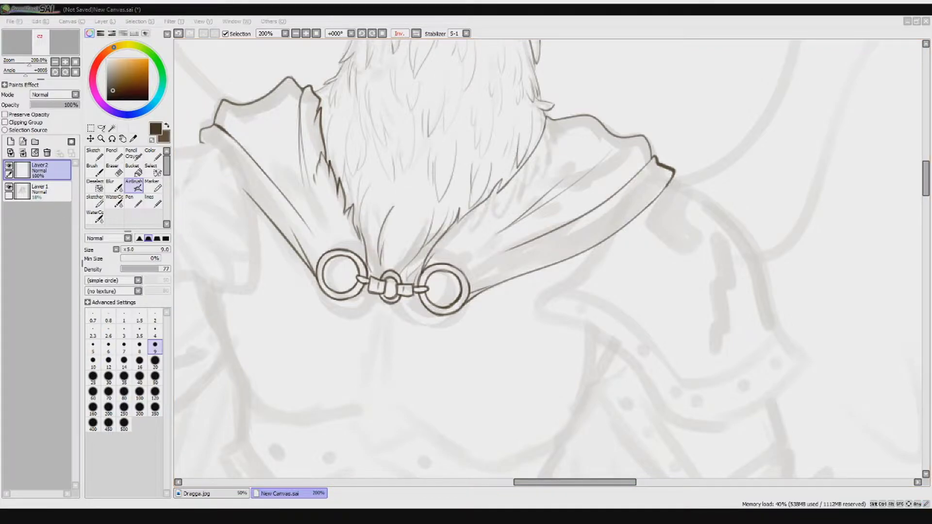
On a new layer with brush size 4 and stabilizer 13, ink the iris and pupil and shade the eye's back corner.
scroll(549, 257, "down", 3)
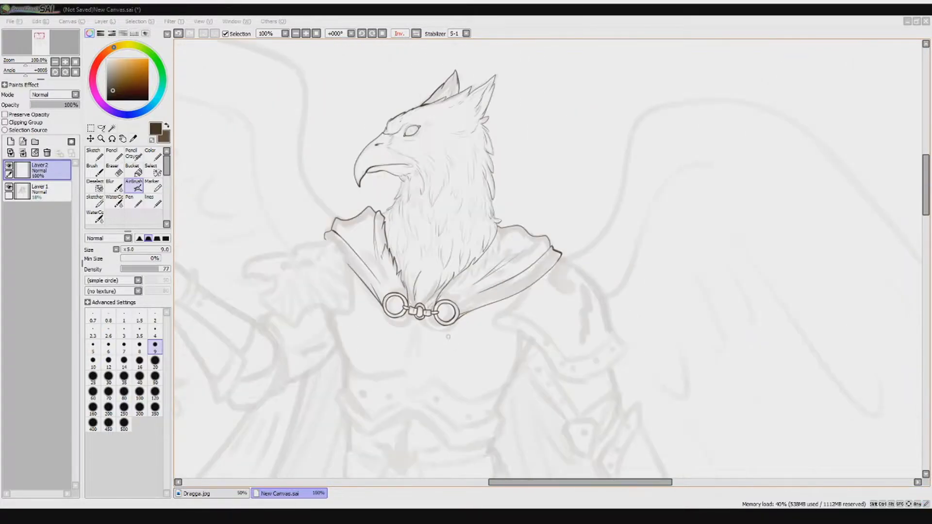
scroll(549, 257, "up", 3)
scroll(548, 258, "down", 4)
scroll(548, 257, "up", 4)
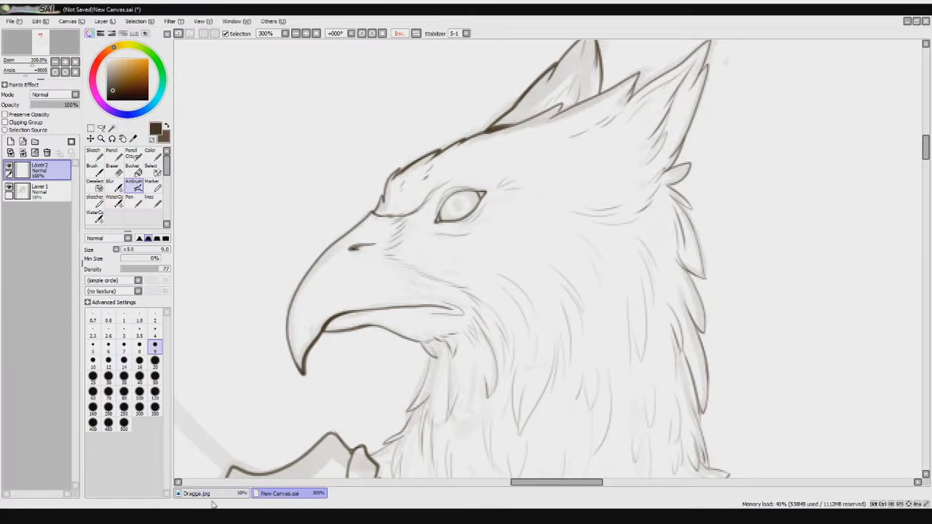
scroll(549, 258, "down", 1)
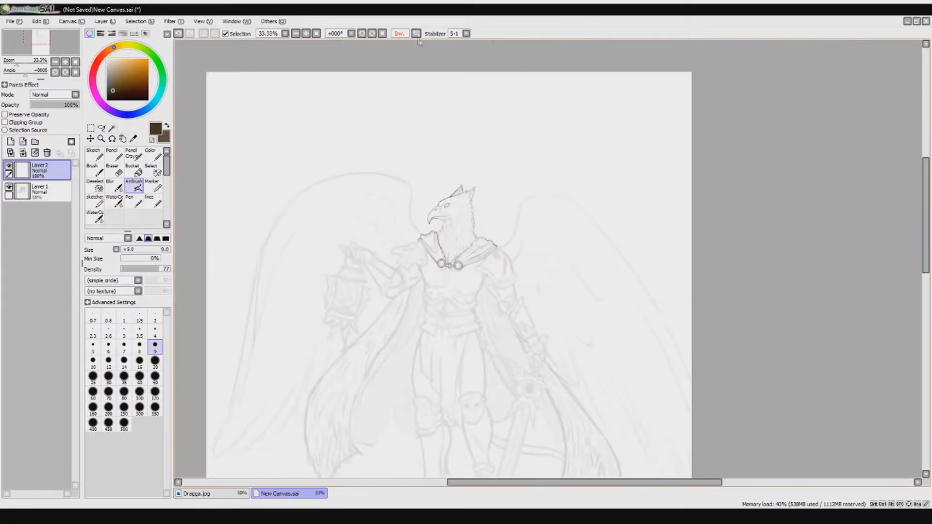
scroll(712, 223, "up", 2)
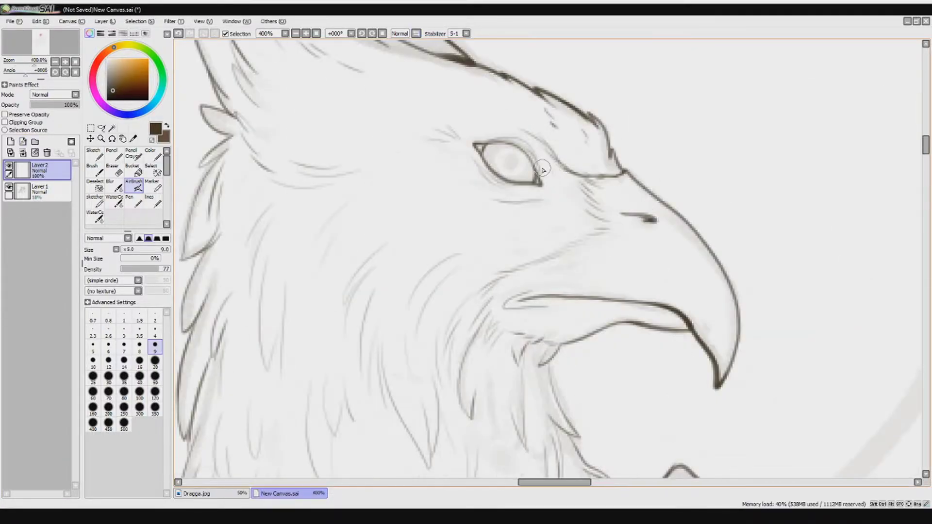
left_click(10, 142)
left_click(155, 333)
mouse_move(522, 153)
left_mouse_down()
mouse_move(524, 175)
mouse_move(508, 184)
mouse_move(526, 175)
left_mouse_up()
mouse_move(485, 148)
left_mouse_down()
mouse_move(505, 169)
mouse_move(507, 145)
mouse_move(500, 175)
mouse_move(501, 148)
mouse_move(505, 172)
mouse_move(538, 185)
left_mouse_up()
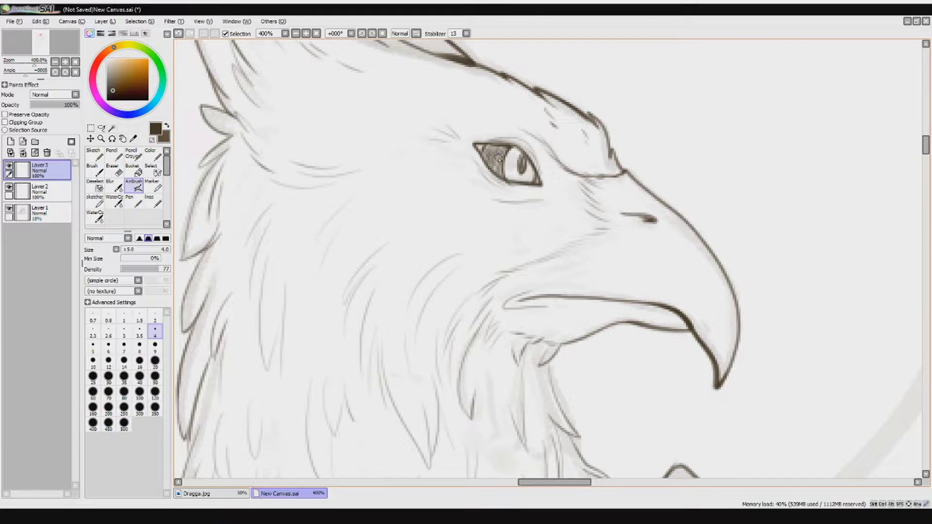
Set the brush size to 9 and thicken the left collar's band lines down to its ring.
key("minus")
key("minus")
key("minus")
key("minus")
key("plus")
key("plus")
key("plus")
key("plus")
key("End")
key("End")
key("End")
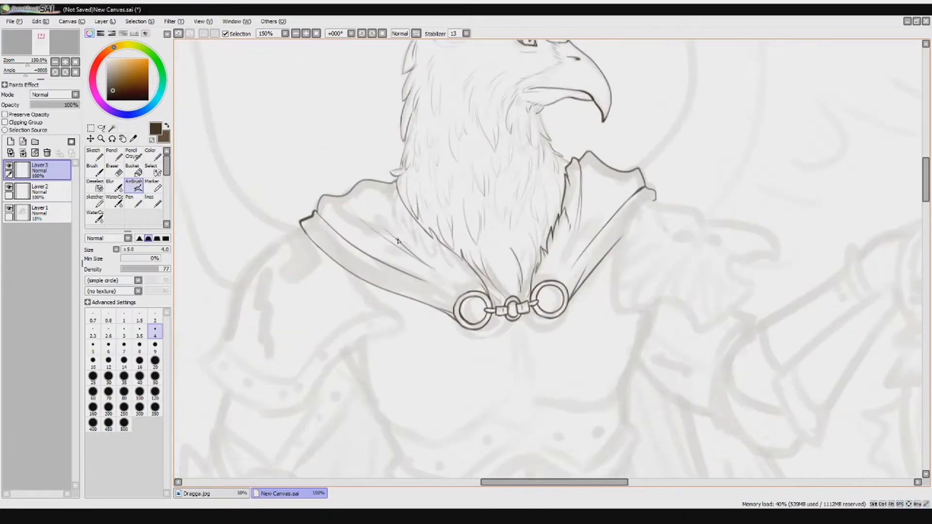
left_click_drag(375, 75, 373, 151)
key("ctrl+z")
key("bracketright")
key("bracketright")
key("bracketright")
key("bracketright")
key("bracketright")
mouse_move(373, 76)
left_mouse_down()
mouse_move(394, 221)
mouse_move(428, 297)
left_mouse_up()
mouse_move(401, 80)
left_mouse_down()
mouse_move(405, 160)
mouse_move(448, 287)
mouse_move(476, 250)
mouse_move(477, 229)
left_mouse_up()
Shade the collar folds with fine hatching.
left_click(384, 33)
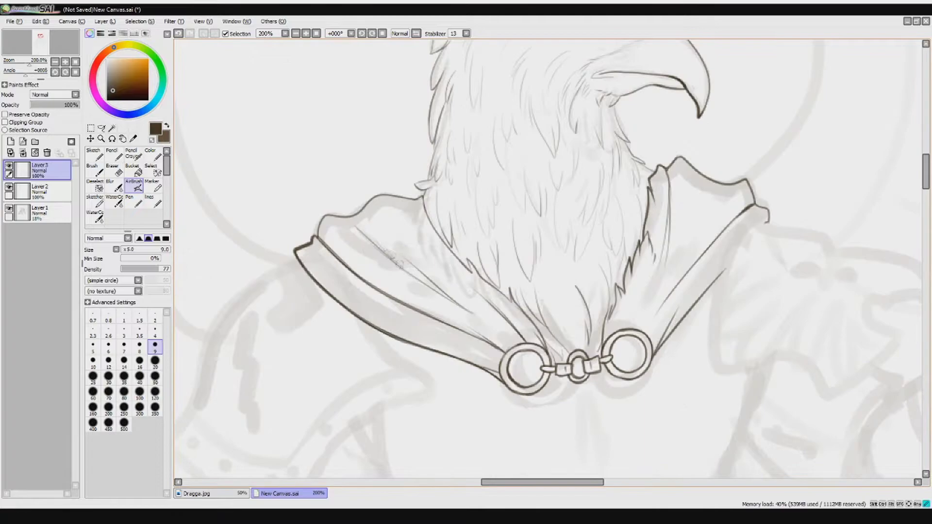
left_click_drag(646, 325, 420, 346)
mouse_move(448, 280)
left_mouse_down()
mouse_move(438, 325)
mouse_move(460, 280)
left_mouse_up()
Ink the left pauldron's outline from the collar down to its pointed rim, including the rim's inner line.
scroll(454, 207, "down", 3)
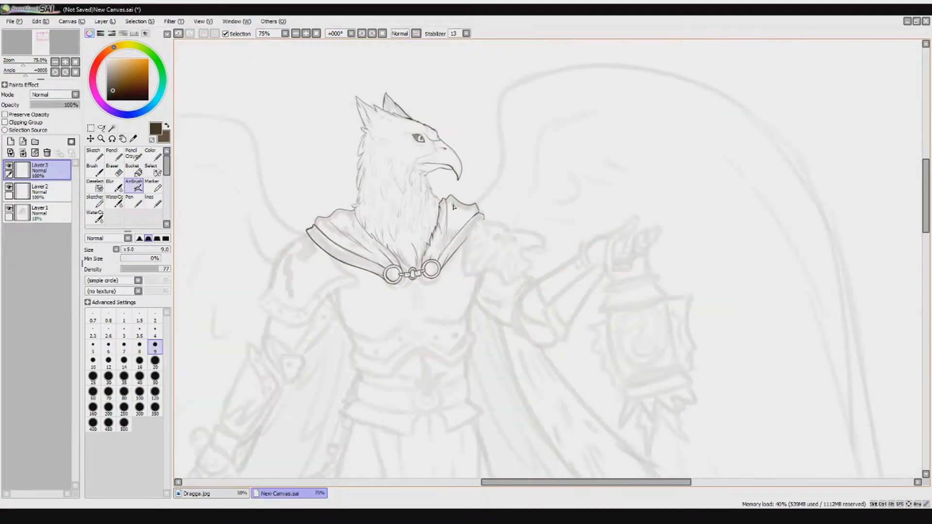
scroll(390, 287, "up", 1)
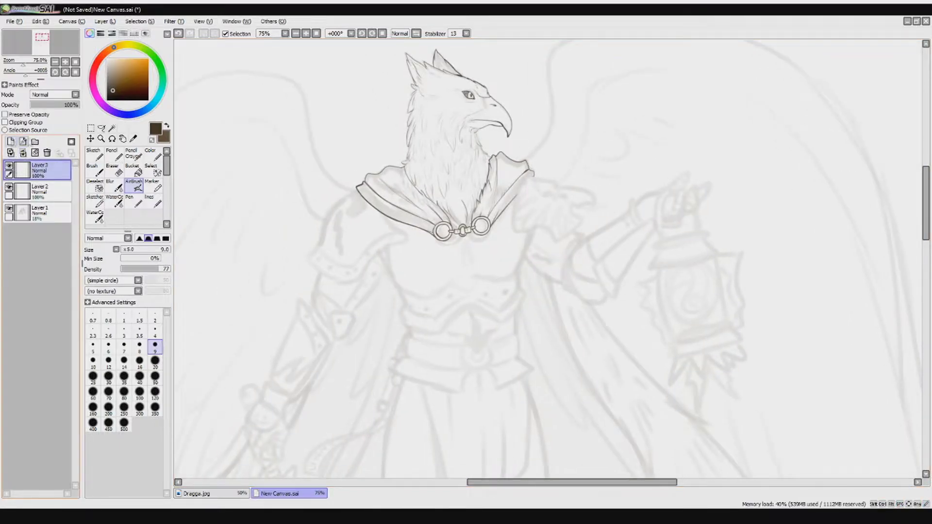
scroll(377, 195, "up", 1)
mouse_move(340, 187)
left_mouse_down()
mouse_move(269, 245)
mouse_move(238, 346)
left_mouse_up()
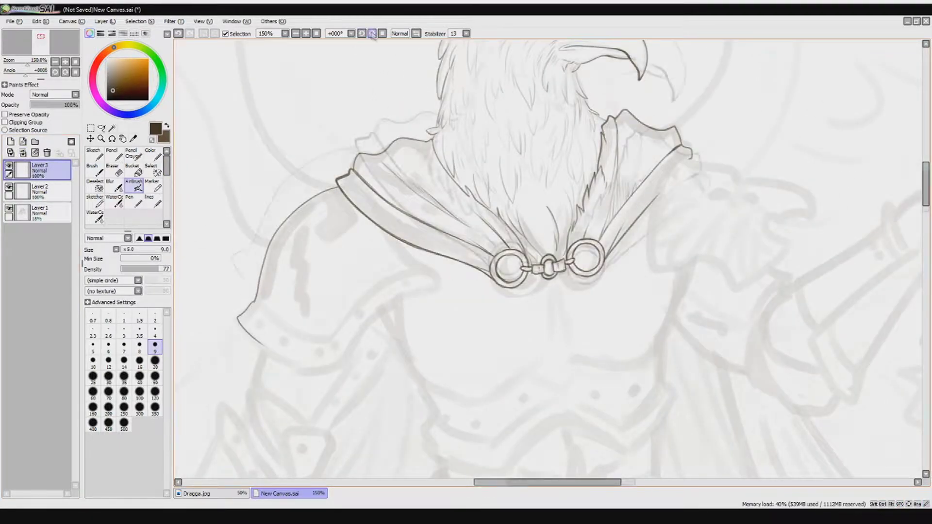
left_click(370, 34)
left_click_drag(285, 80, 330, 188)
left_click_drag(309, 81, 336, 158)
left_click(362, 33)
mouse_move(394, 238)
left_mouse_down()
mouse_move(438, 285)
mouse_move(363, 339)
mouse_move(421, 228)
mouse_move(346, 301)
mouse_move(366, 240)
mouse_move(400, 220)
mouse_move(377, 238)
left_mouse_up()
key("ctrl+z")
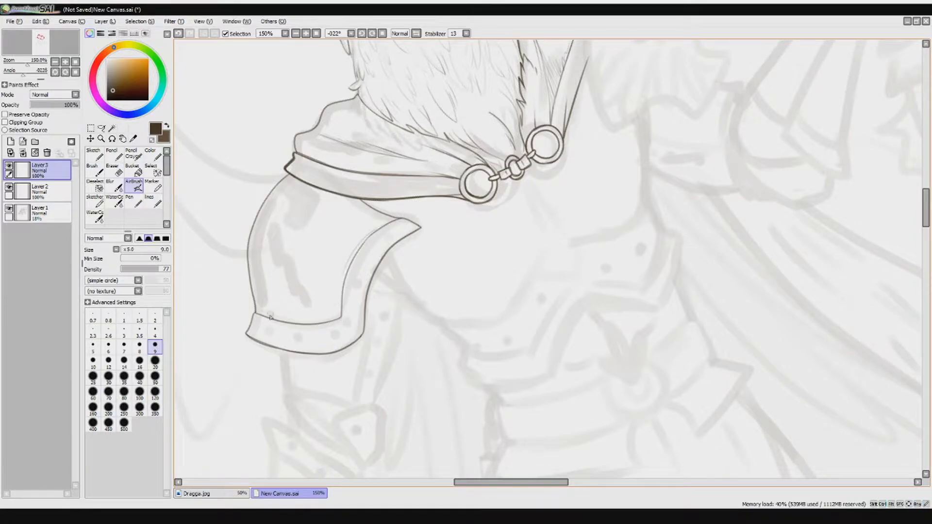
left_click_drag(364, 249, 342, 131)
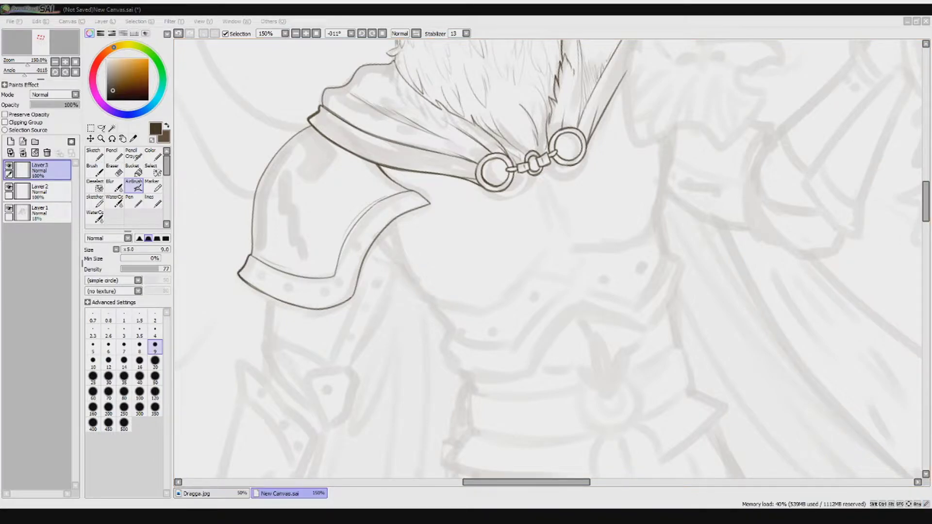
Thicken the left pauldron's outer edge and rim lines.
left_click(351, 9)
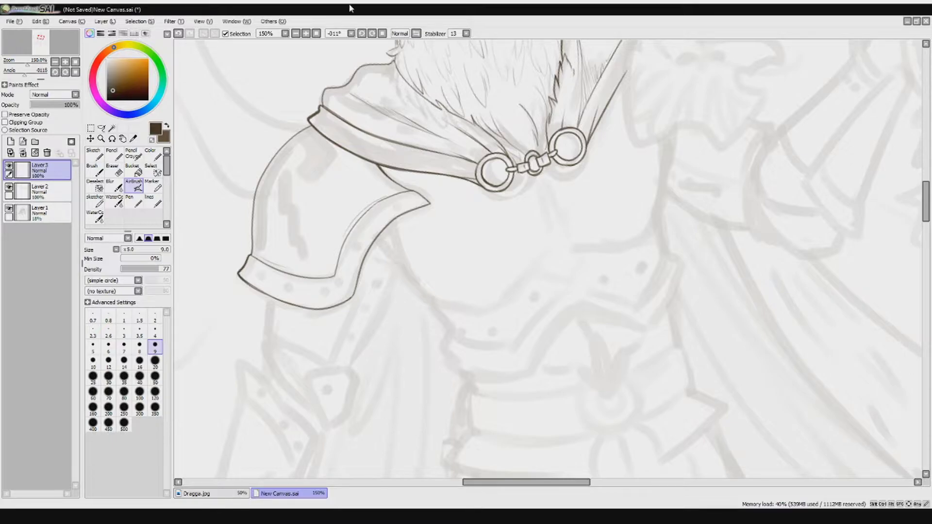
left_click_drag(310, 125, 251, 253)
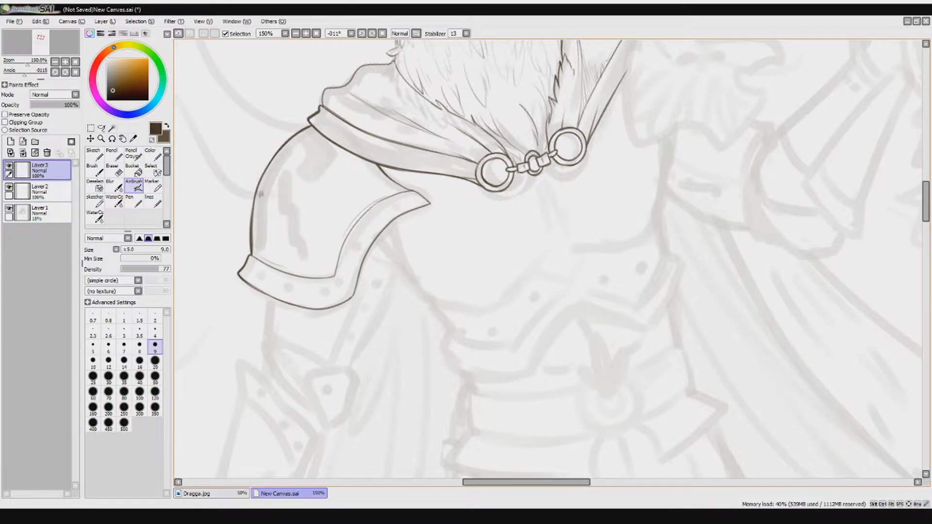
key("End")
key("End")
key("End")
key("End")
left_click_drag(343, 190, 316, 112)
scroll(316, 113, "down", 6)
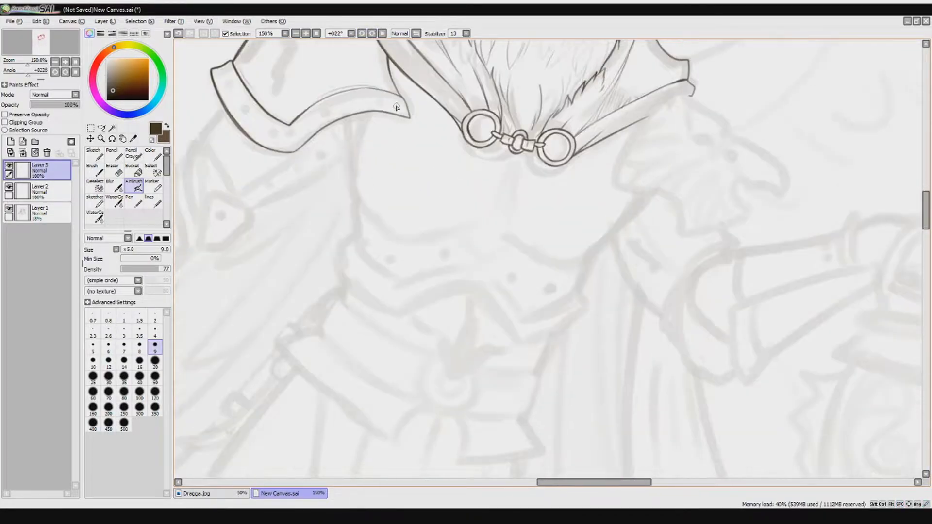
Ink the right pauldron's ragged beaked outline, the two curls near its top and the first fold lines.
key("Delete")
key("Delete")
key("Delete")
key("Delete")
scroll(447, 158, "up", 5)
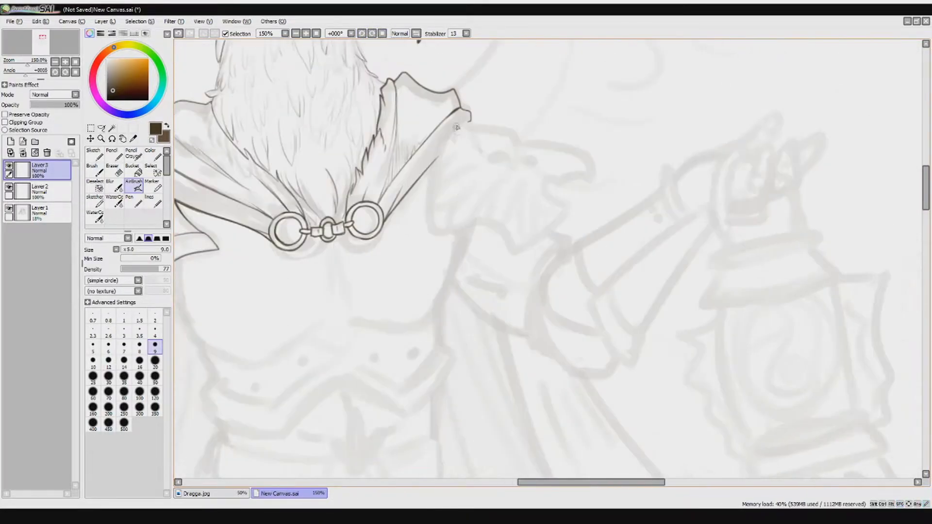
key("End")
key("End")
key("End")
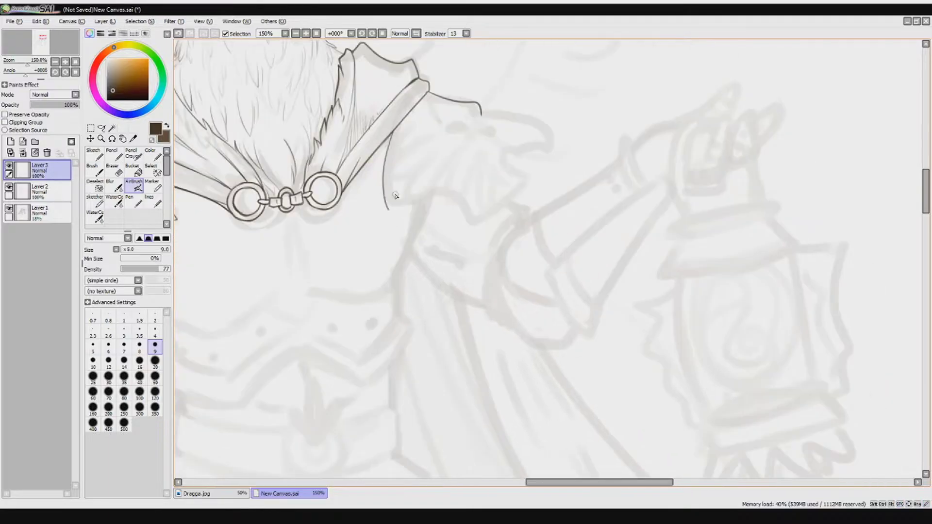
left_click_drag(595, 210, 452, 233)
mouse_move(409, 137)
left_mouse_down()
mouse_move(454, 202)
mouse_move(449, 210)
mouse_move(416, 192)
mouse_move(402, 223)
mouse_move(339, 194)
mouse_move(342, 204)
mouse_move(281, 166)
left_mouse_up()
key("Delete")
mouse_move(365, 255)
left_mouse_down()
mouse_move(376, 251)
mouse_move(351, 248)
left_mouse_up()
mouse_move(349, 249)
left_mouse_down()
mouse_move(329, 252)
mouse_move(373, 247)
mouse_move(297, 261)
mouse_move(270, 289)
mouse_move(285, 271)
mouse_move(273, 294)
mouse_move(280, 313)
mouse_move(332, 266)
mouse_move(298, 302)
left_mouse_up()
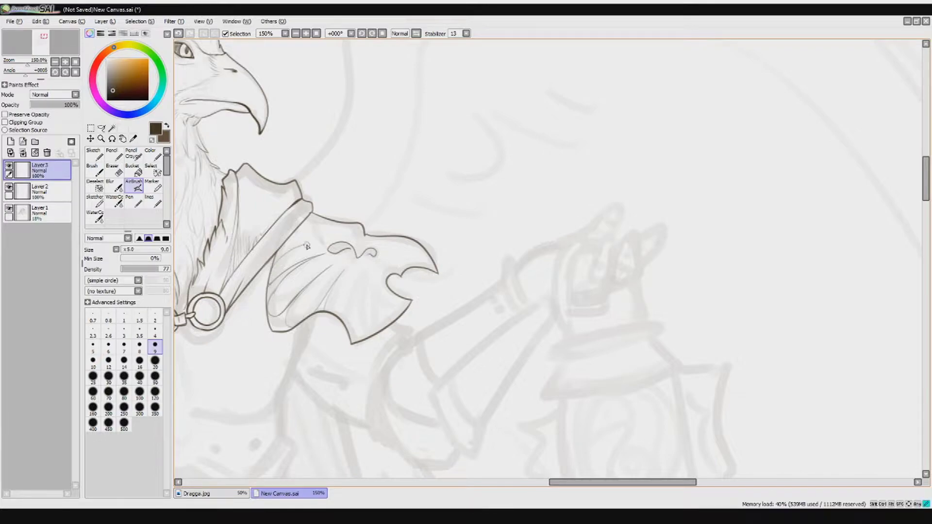
Ink the remaining fold lines fanning from the curls to the right pauldron's lower edge.
left_click_drag(334, 315, 356, 276)
left_click_drag(361, 264, 352, 328)
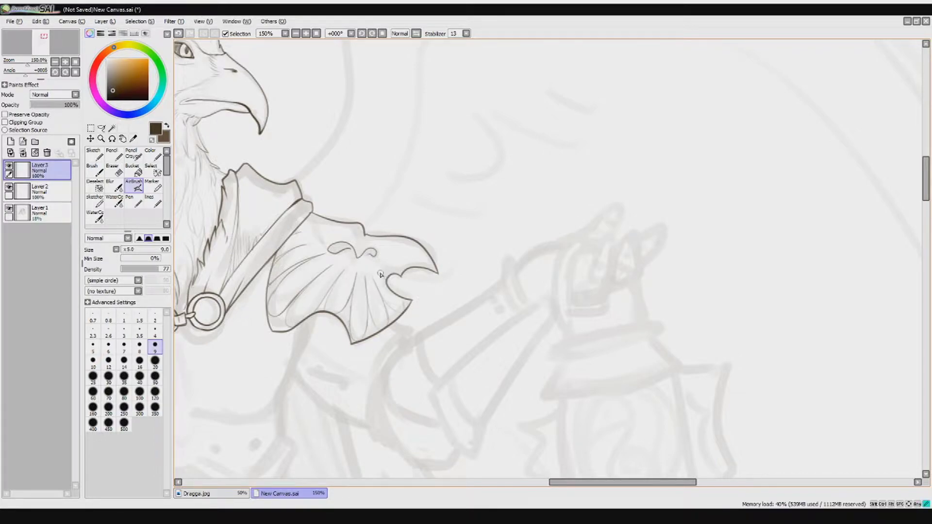
mouse_move(384, 278)
left_mouse_down()
mouse_move(402, 277)
mouse_move(390, 267)
left_mouse_up()
On a new layer, hatch shading into the right pauldron's folds and curls and erase the overshoot.
key("ctrl+shift+n")
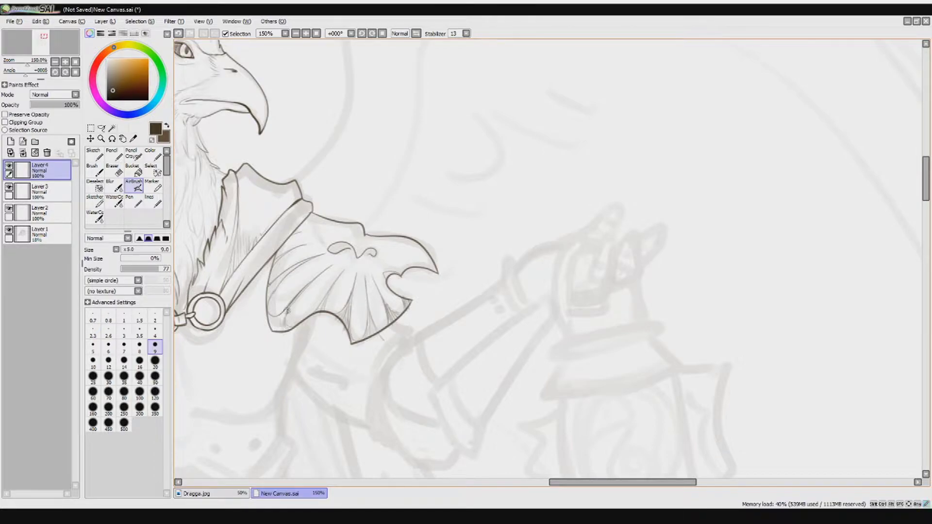
left_click_drag(306, 261, 266, 297)
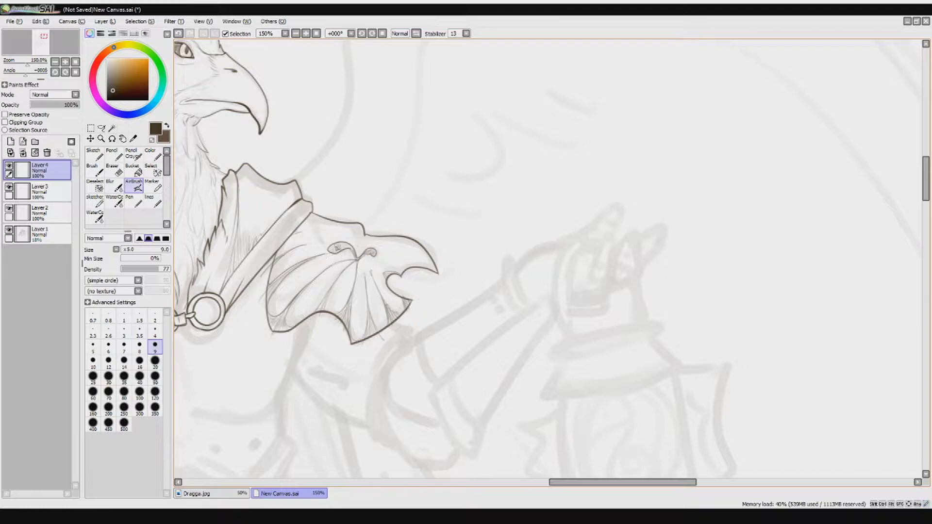
key("e")
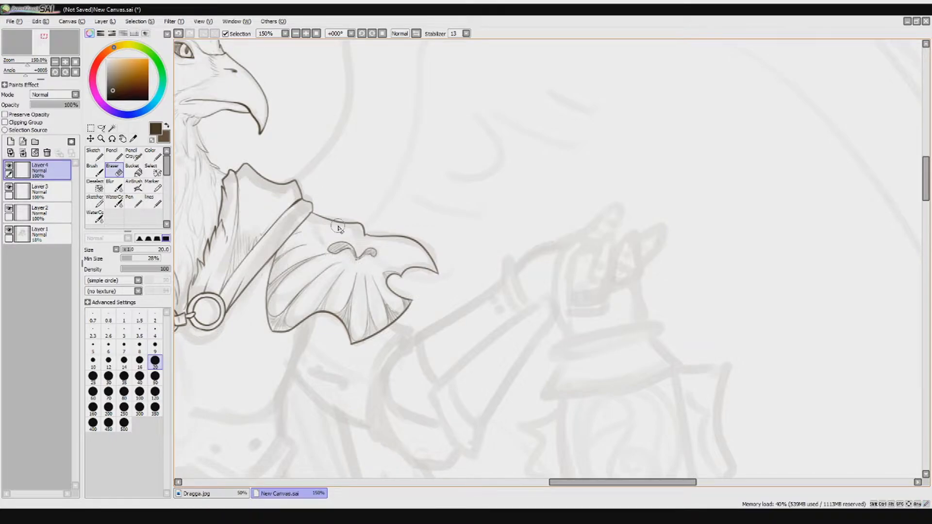
Lower the shading layer's opacity, hide the sketch layer and merge the shading into the layer below.
scroll(338, 228, "down", 3)
mouse_move(68, 105)
left_mouse_down()
mouse_move(48, 105)
mouse_move(59, 105)
left_mouse_up()
left_click(9, 230)
left_click(48, 153)
Thicken the throat's front edge and the right collar's outline, and clean up stray lines on Layer 2.
scroll(299, 301, "up", 3)
left_click(134, 185)
mouse_move(326, 262)
left_mouse_down()
mouse_move(320, 289)
mouse_move(363, 211)
mouse_move(323, 170)
mouse_move(276, 179)
mouse_move(339, 190)
mouse_move(265, 175)
mouse_move(255, 161)
mouse_move(273, 179)
mouse_move(246, 128)
mouse_move(390, 178)
left_mouse_up()
left_click(114, 170)
left_click(39, 191)
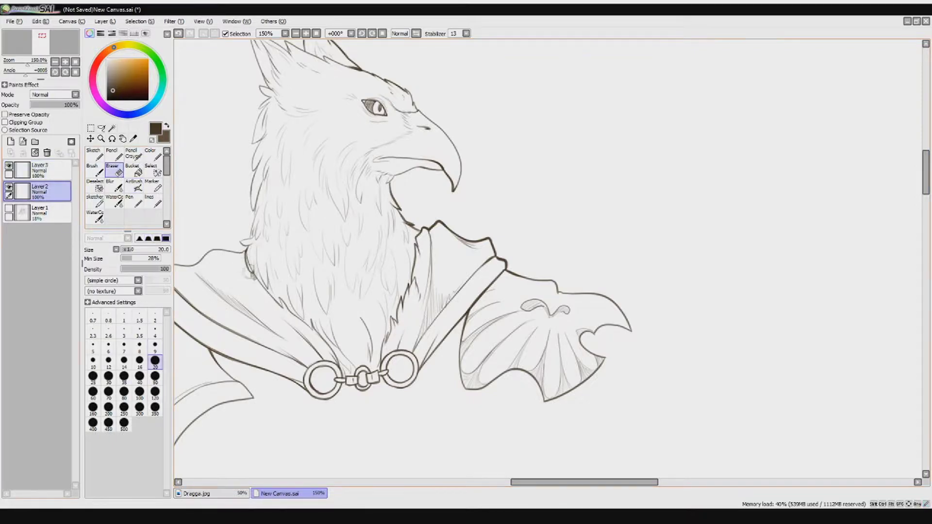
Thicken the feather outlines down the back of the neck on Layer 3.
key("ctrl+Up")
key("v")
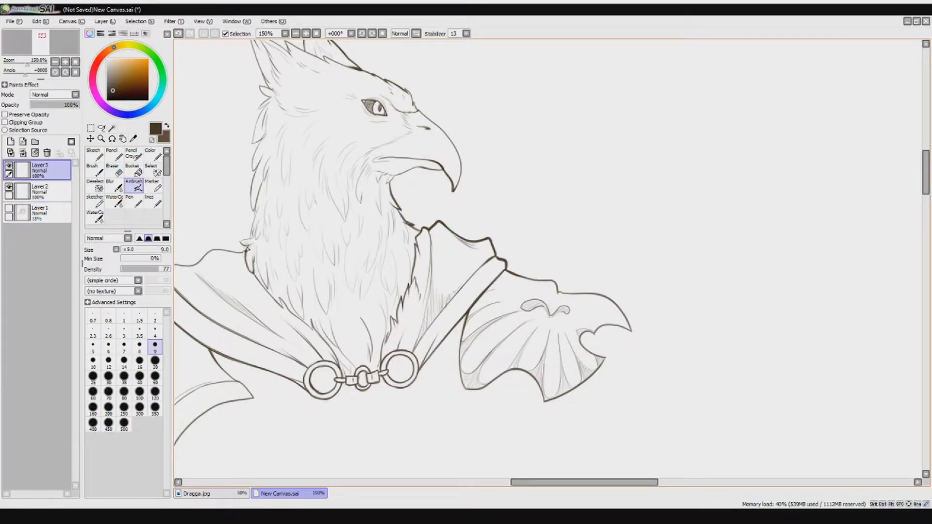
mouse_move(258, 168)
left_mouse_down()
mouse_move(269, 133)
mouse_move(254, 144)
mouse_move(265, 106)
left_mouse_up()
key("ctrl+z")
left_click_drag(252, 144, 265, 107)
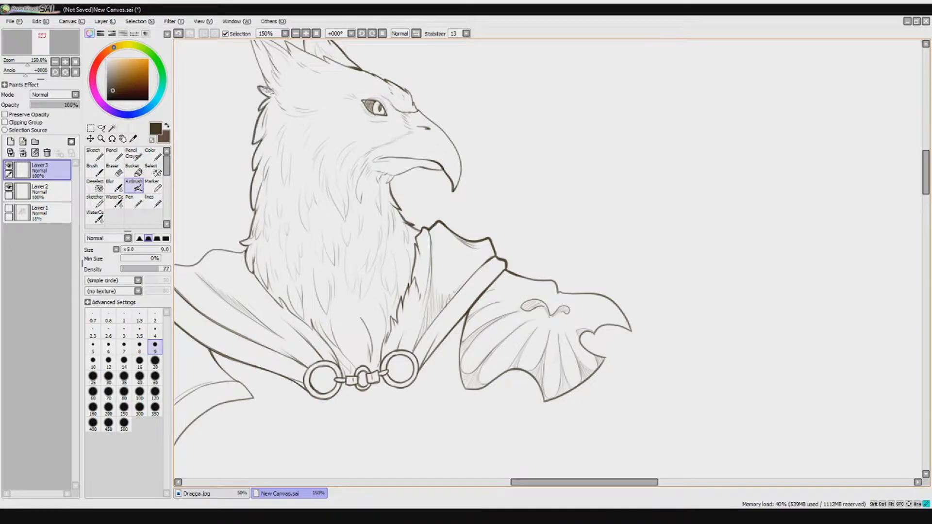
Thicken the left collar's top edge and the outlines of the ears and crown.
left_click_drag(246, 249, 367, 206)
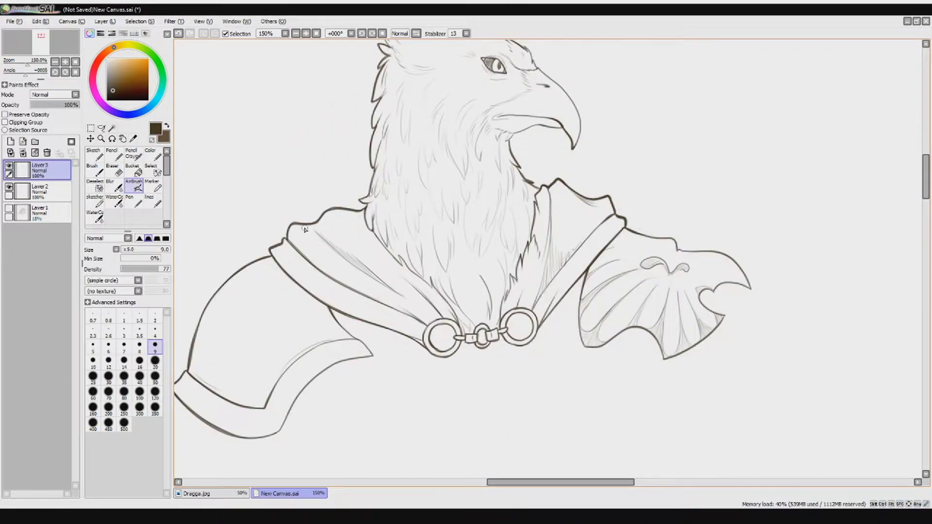
scroll(305, 228, "down", 3)
scroll(315, 194, "up", 3)
key("ctrl+z")
mouse_move(331, 221)
left_mouse_down()
mouse_move(315, 177)
mouse_move(355, 197)
left_mouse_up()
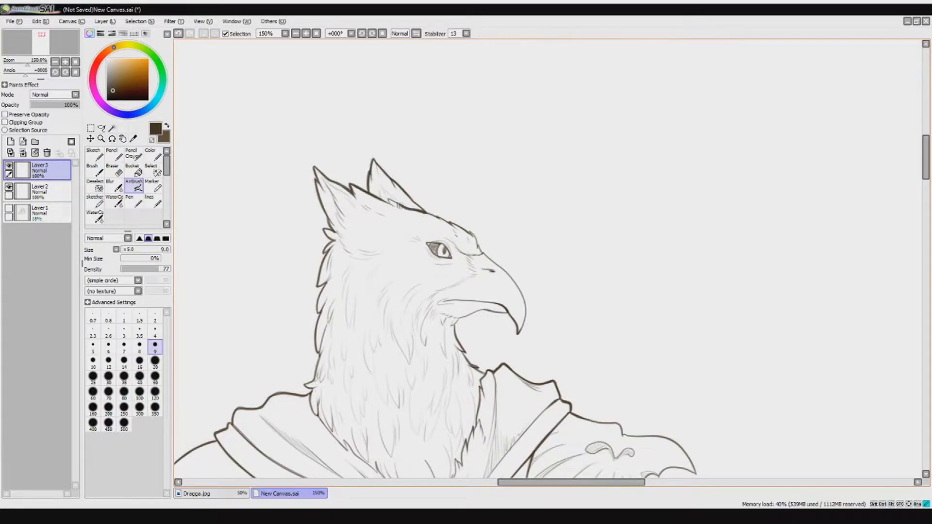
Hatch the far ear on a new layer, trimming the overshoot, and merge it down at reduced opacity.
key("ctrl+shift+n")
left_click_drag(369, 192, 419, 212)
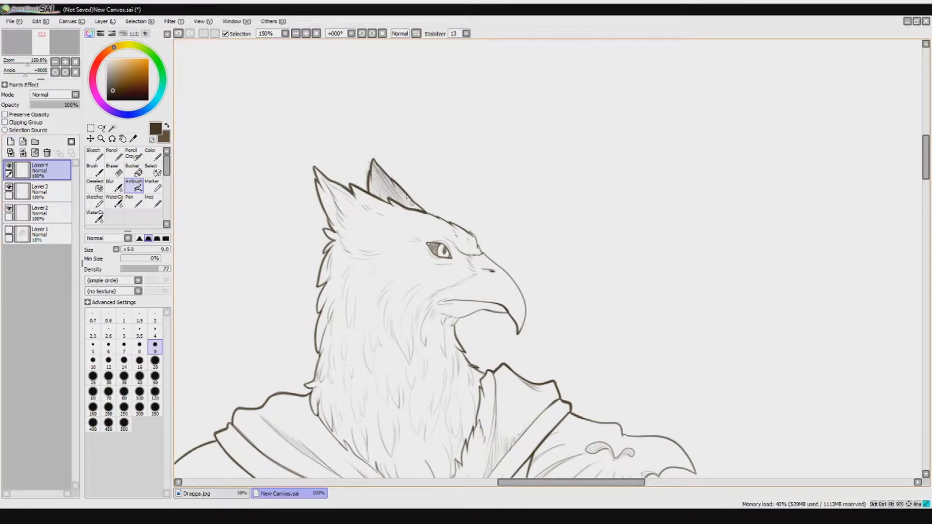
key("e")
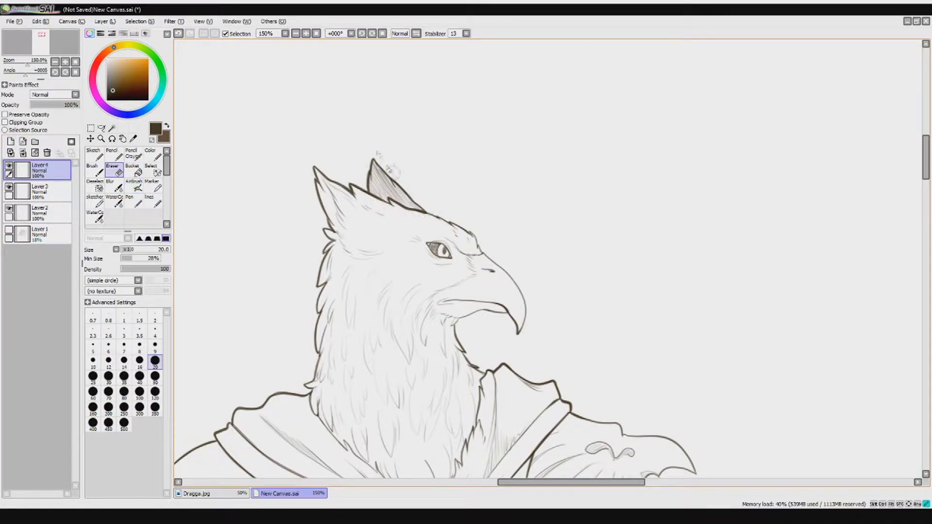
left_click(43, 104)
left_click(47, 152)
Ink the curved band inside the left pauldron's outer edge and the marking below the collar.
scroll(211, 215, "down", 2)
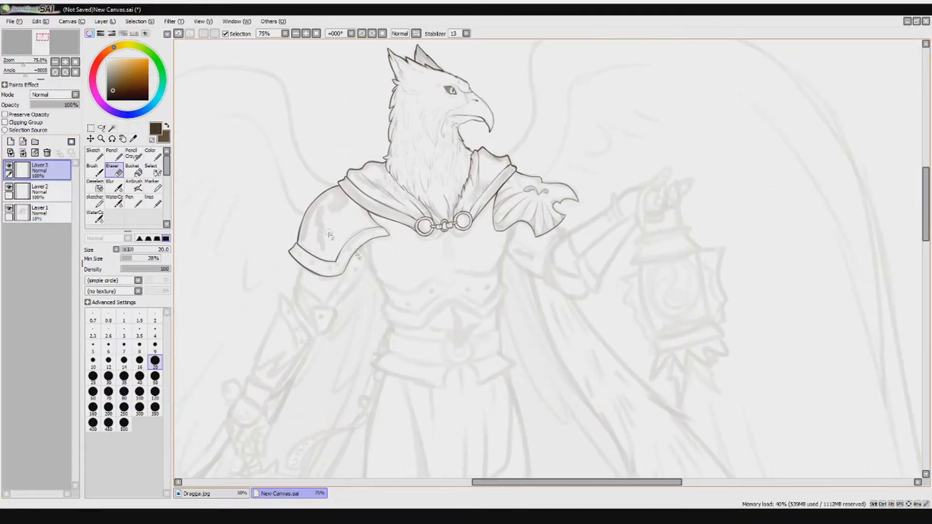
scroll(394, 175, "up", 2)
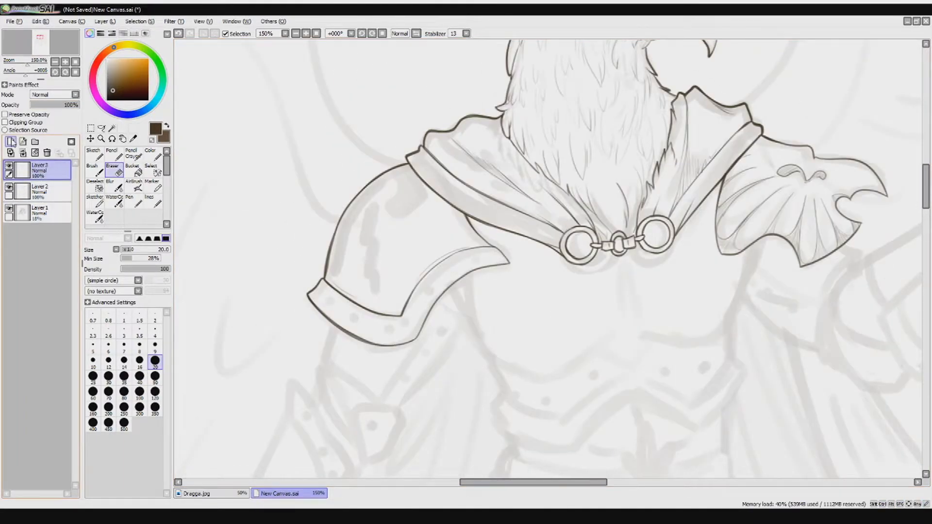
key("a")
mouse_move(393, 176)
left_mouse_down()
mouse_move(404, 221)
mouse_move(391, 181)
mouse_move(387, 204)
mouse_move(386, 173)
mouse_move(334, 276)
left_mouse_up()
mouse_move(387, 175)
left_mouse_down()
mouse_move(334, 280)
mouse_move(348, 245)
left_mouse_up()
Ink the jagged lightning-shaped marking down the middle of the left pauldron.
key("e")
key("e")
left_click_drag(379, 199, 378, 299)
left_click_drag(365, 221, 375, 301)
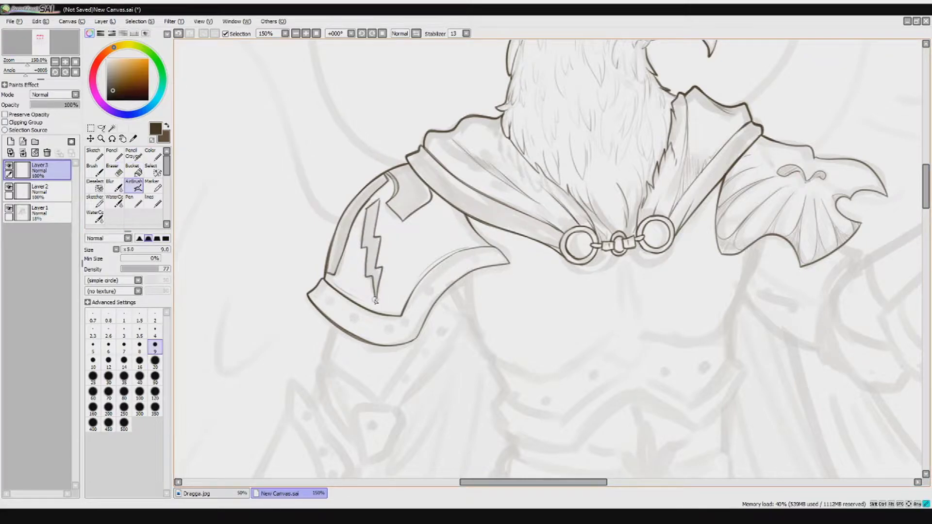
Ink the torso's right contour below the pauldron and the right end of the breastplate's pointed lower trim.
key("ctrl+z")
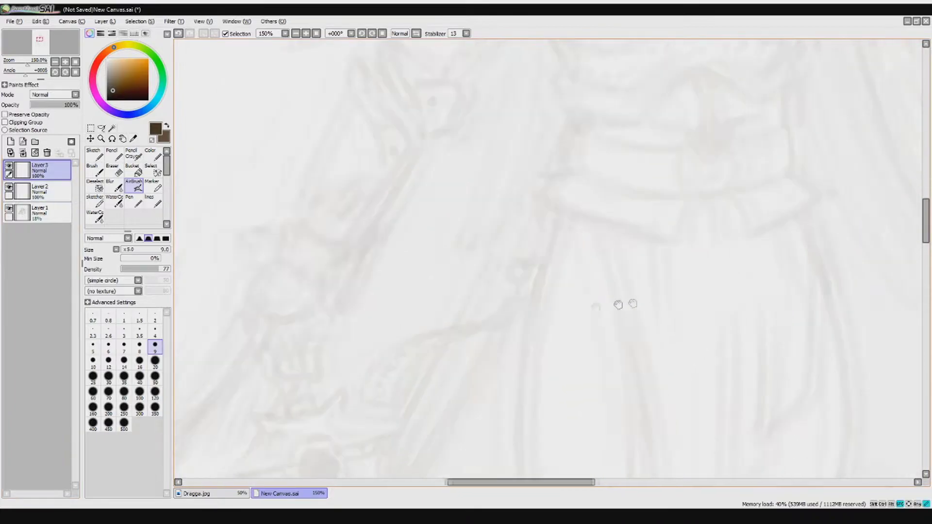
left_click_drag(555, 168, 535, 244)
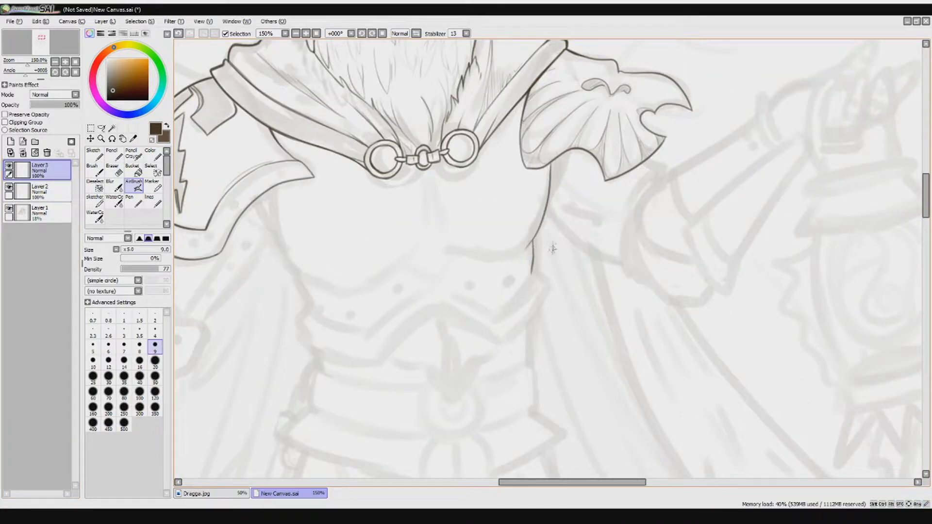
key("ctrl+z")
mouse_move(532, 235)
left_mouse_down()
mouse_move(537, 271)
mouse_move(553, 283)
left_mouse_up()
left_click_drag(536, 269, 500, 318)
left_click_drag(553, 285, 505, 349)
Ink the double zigzag edges of the breastplate's lower trim across the middle to its left end.
mouse_move(458, 319)
left_mouse_down()
mouse_move(378, 220)
mouse_move(430, 249)
left_mouse_up()
key("ctrl+z")
left_click_drag(363, 210, 427, 252)
left_click_drag(360, 184, 420, 218)
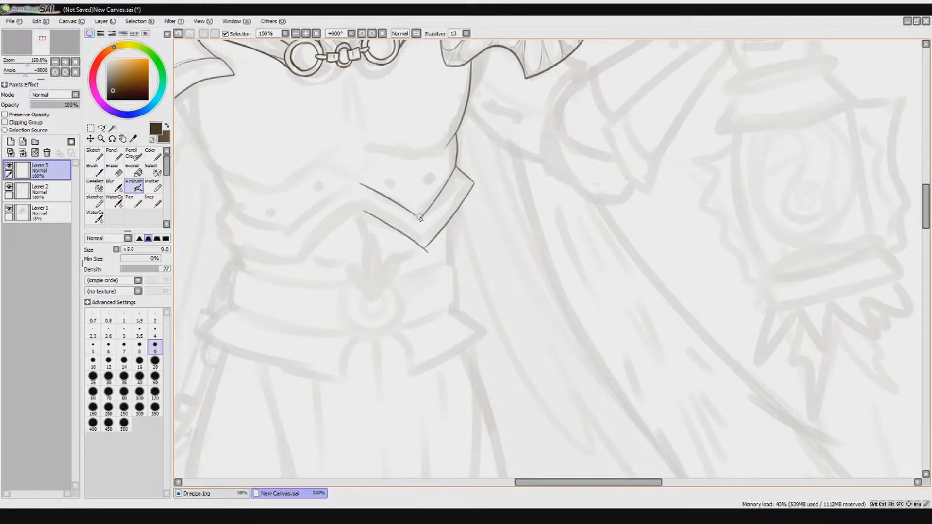
left_click_drag(362, 212, 294, 269)
mouse_move(359, 183)
left_mouse_down()
mouse_move(285, 234)
mouse_move(230, 205)
mouse_move(293, 267)
left_mouse_up()
key("ctrl+z")
left_click_drag(224, 200, 205, 220)
left_click_drag(206, 221, 293, 270)
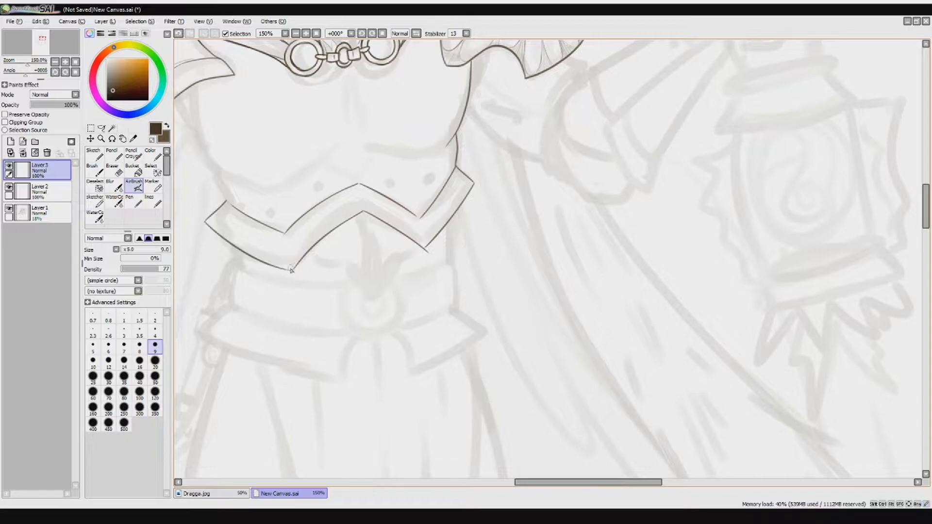
Ink the wavy upper edge of the breastplate's riveted band and the two vertical ridge lines down the chest.
left_click_drag(287, 158, 344, 186)
mouse_move(251, 115)
left_mouse_down()
mouse_move(276, 200)
mouse_move(383, 193)
left_mouse_up()
mouse_move(512, 165)
left_mouse_down()
mouse_move(494, 181)
mouse_move(419, 183)
left_mouse_up()
left_click_drag(414, 91, 415, 172)
left_click_drag(405, 169, 404, 98)
Ink the torso's left contour with the fold lines beneath the left pauldron.
left_click_drag(242, 118, 266, 188)
key("ctrl+z")
mouse_move(274, 198)
left_mouse_down()
mouse_move(282, 264)
mouse_move(367, 43)
left_mouse_up()
key("ctrl+z")
left_click_drag(317, 93, 363, 183)
left_click(382, 33)
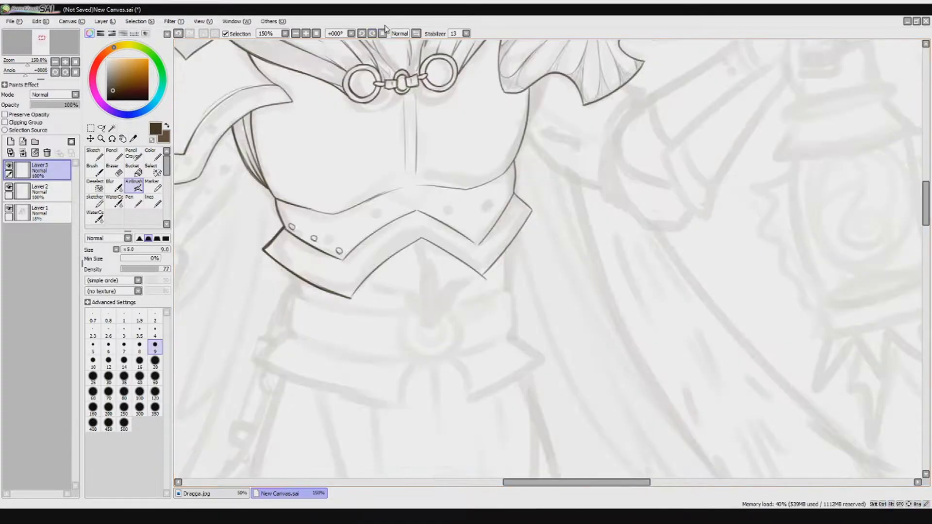
Thicken the torso's side contours and the edges of the riveted band and pointed lower trim.
left_click_drag(513, 188, 516, 185)
scroll(387, 225, "down", 4)
scroll(372, 186, "up", 5)
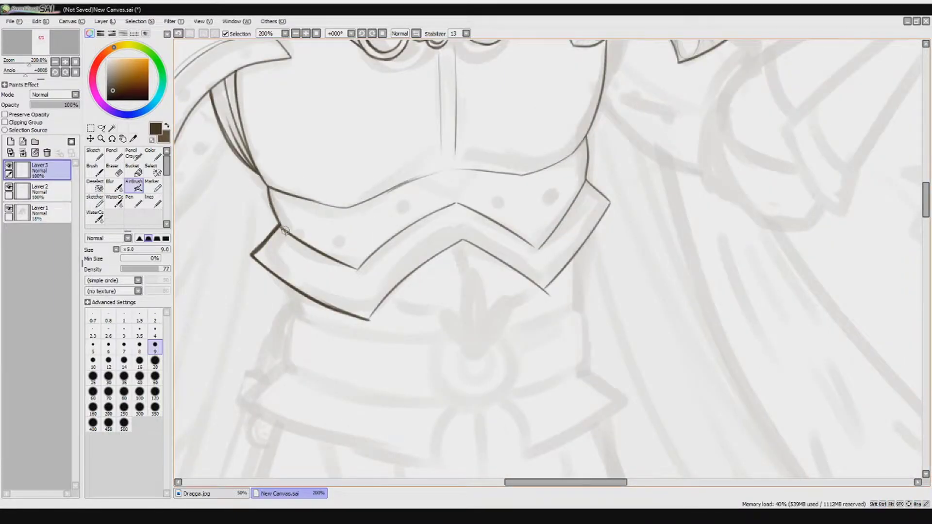
left_click_drag(607, 92, 546, 167)
mouse_move(541, 170)
left_mouse_down()
mouse_move(553, 95)
mouse_move(528, 207)
left_mouse_up()
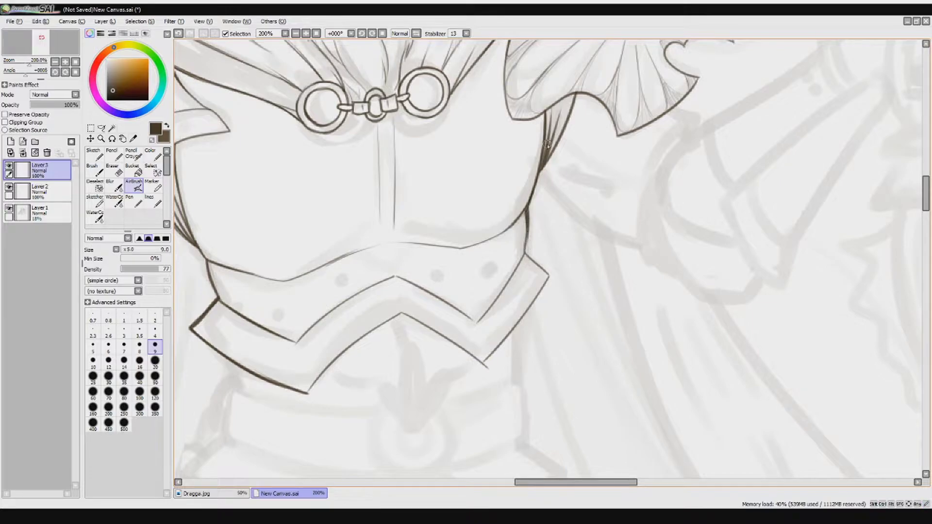
left_click_drag(528, 228, 479, 325)
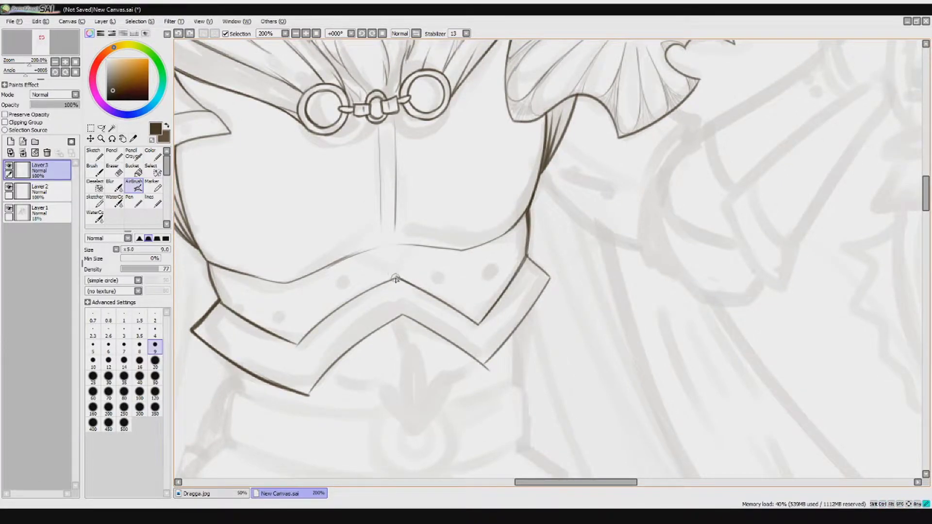
left_click_drag(395, 278, 296, 344)
mouse_move(549, 279)
left_mouse_down()
mouse_move(542, 314)
mouse_move(486, 363)
left_mouse_up()
Clean up the lower trim's corners and add a short crease line at each of its three points.
key("e")
key("v")
left_click_drag(402, 303, 397, 281)
left_click_drag(297, 345, 302, 376)
left_click_drag(480, 324, 483, 359)
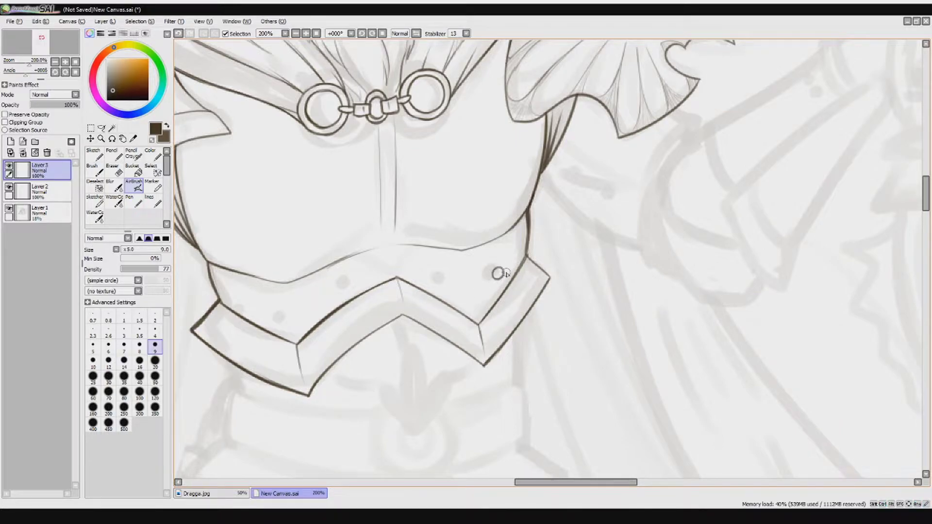
Copy the rivet at the band's right end to the left point and right of centre, and merge the copies down.
key("a")
key("ctrl+c")
key("ctrl+v")
mouse_move(506, 274)
left_mouse_down()
mouse_move(292, 323)
mouse_move(275, 316)
left_mouse_up()
key("ctrl+d")
key("ctrl+v")
left_click_drag(499, 272, 438, 275)
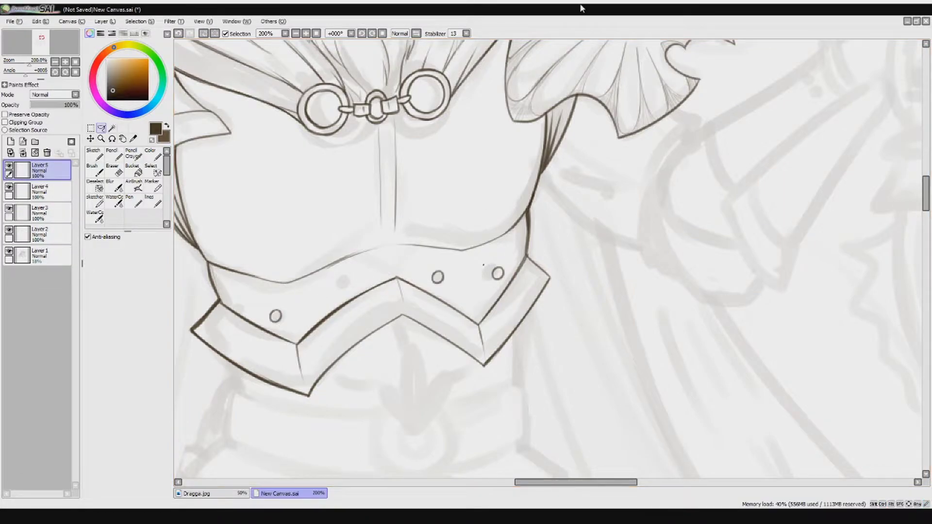
key("ctrl+e")
key("ctrl+e")
Move the right rivet down to the band's right point and the left one up beside the centre peak.
mouse_move(483, 260)
left_mouse_down()
mouse_move(507, 287)
mouse_move(480, 306)
left_mouse_up()
key("ctrl+x")
key("ctrl+v")
key("ctrl+e")
mouse_move(262, 306)
left_mouse_down()
mouse_move(286, 301)
mouse_move(315, 331)
mouse_move(284, 313)
mouse_move(350, 285)
left_mouse_up()
Paste more rivets at the band's left point and both outer ends, and merge them into the line art.
key("ctrl+d")
key("ctrl+c")
key("ctrl+v")
key("ctrl+v")
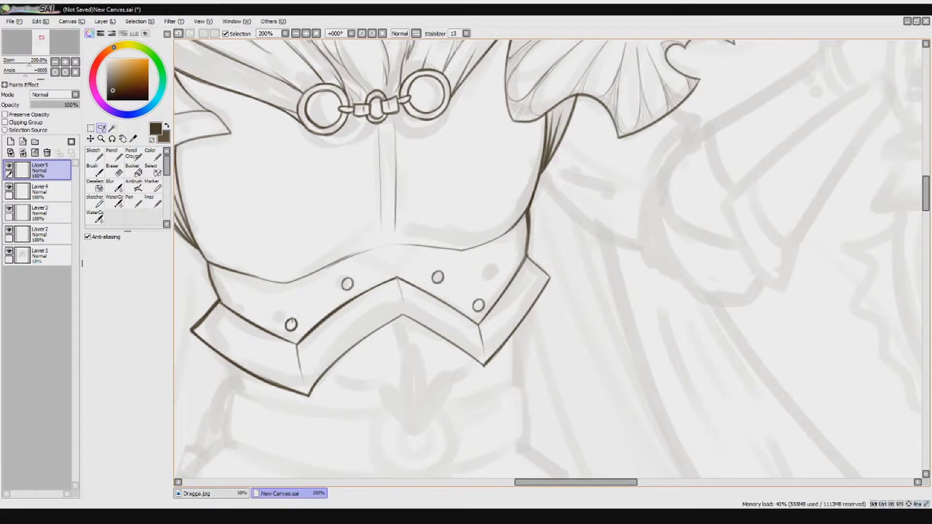
key("ctrl+t")
key("Return")
key("ctrl+e")
left_click_drag(291, 325, 514, 256)
key("ctrl+v")
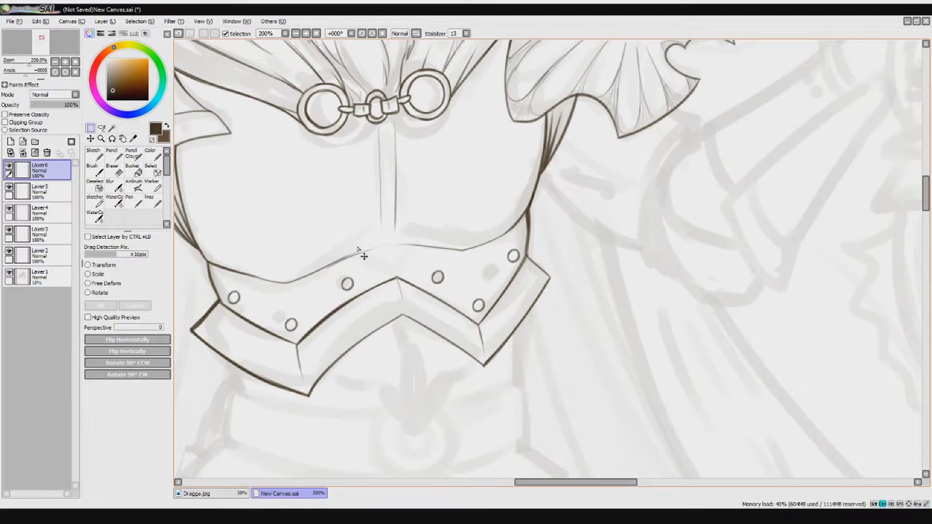
key("ctrl+e")
Hide the sketch layer and add a new layer above the line art for airbrush shading.
scroll(388, 243, "down", 3)
left_click(8, 208)
scroll(388, 218, "up", 4)
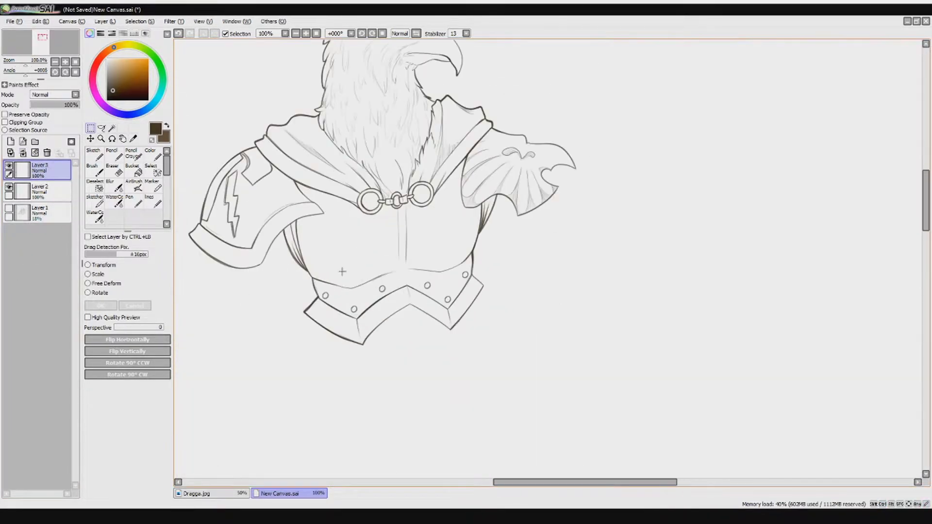
scroll(226, 200, "up", 2)
key("ctrl+shift+n")
left_click(134, 187)
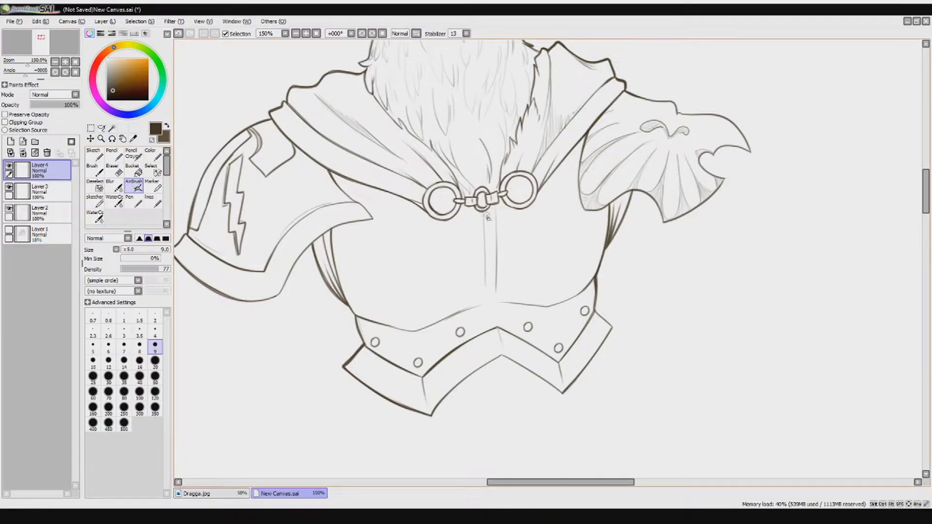
left_click(39, 189)
key("ctrl+t")
left_click(122, 306)
key("ctrl+t")
key("Escape")
Hatch shadows along the chest ridge, at the riveted band's right end, and beneath both pauldrons on the new layer.
left_click(39, 170)
mouse_move(478, 201)
left_mouse_down()
mouse_move(489, 228)
mouse_move(481, 289)
mouse_move(492, 304)
left_mouse_up()
left_click_drag(595, 284, 587, 308)
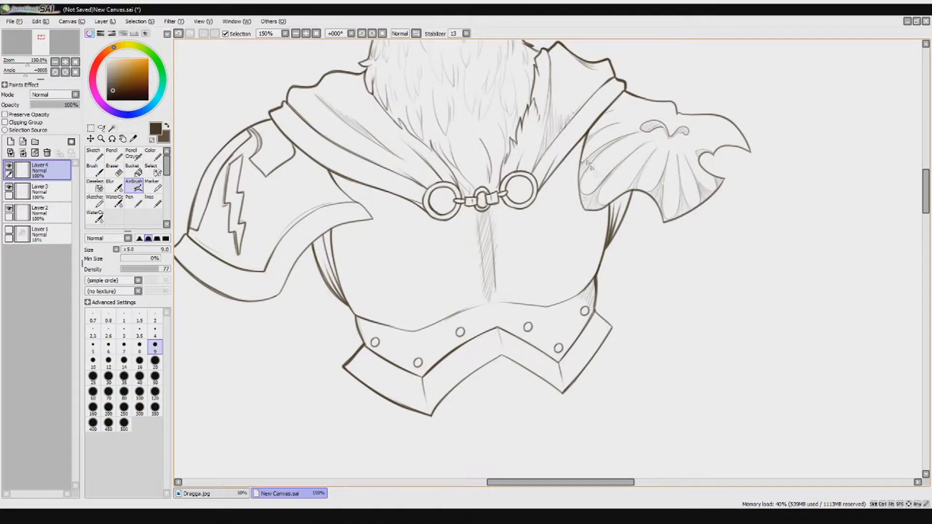
left_click_drag(593, 211, 600, 223)
mouse_move(313, 248)
left_mouse_down()
mouse_move(382, 213)
mouse_move(348, 189)
mouse_move(388, 181)
left_mouse_up()
Lower the hatching layer's opacity to 54% and erase the hatching that overlaps the left pauldron's tip.
left_click(55, 105)
left_click_drag(56, 106, 57, 105)
key("e")
left_click_drag(369, 220, 359, 208)
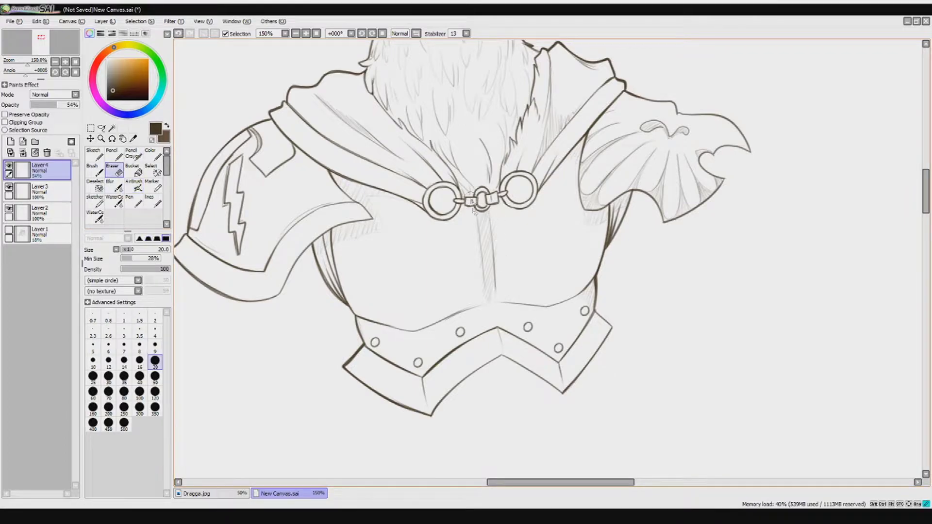
Merge the hatching and armour line layers down into Layer 2.
left_click(39, 190)
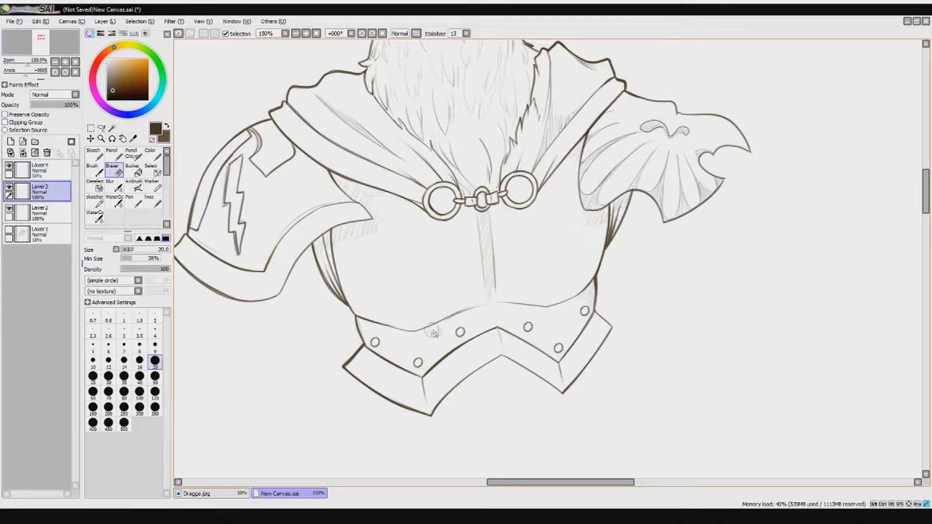
scroll(431, 270, "down", 3)
left_click(35, 179)
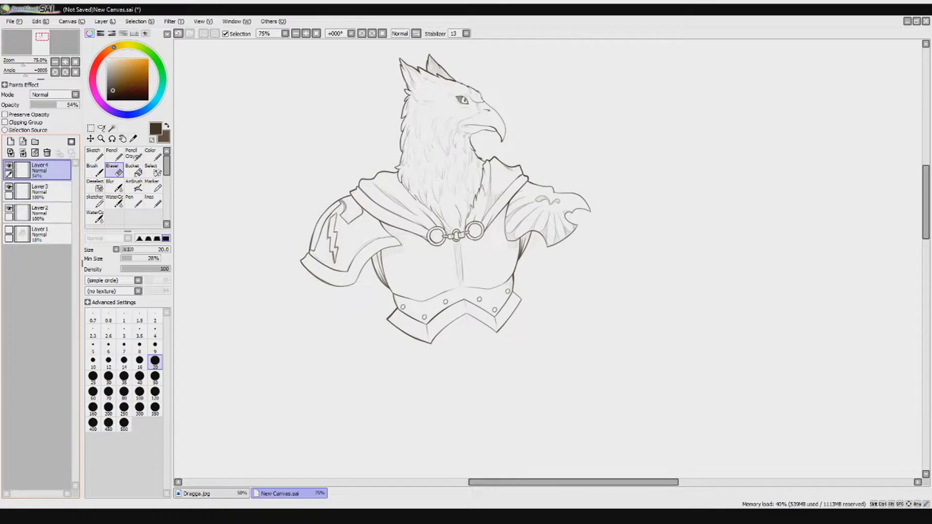
left_click(47, 152)
left_click(47, 153)
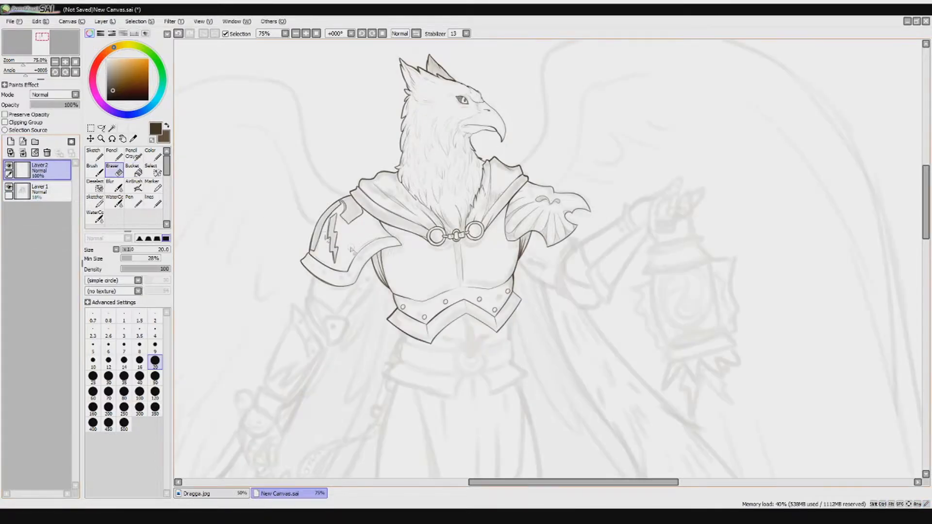
Ink the belt buckle's three-leaf ornament and its small inner circle below the breastplate.
scroll(440, 224, "up", 3)
key("v")
mouse_move(429, 248)
left_mouse_down()
mouse_move(444, 250)
mouse_move(429, 237)
mouse_move(440, 245)
left_mouse_up()
key("ctrl+z")
key("e")
key("v")
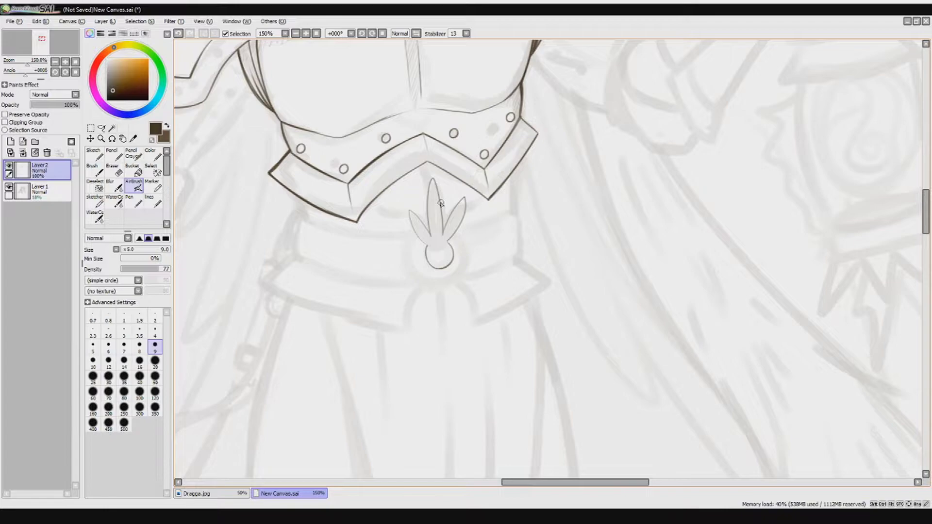
left_click_drag(418, 235, 425, 283)
key("ctrl+z")
Set the stabilizer to 14 and, on a new layer, handwrite "Circles" above a frowning, crying face beside the belt.
key("ctrl+shift+n")
scroll(462, 33, "down", 9)
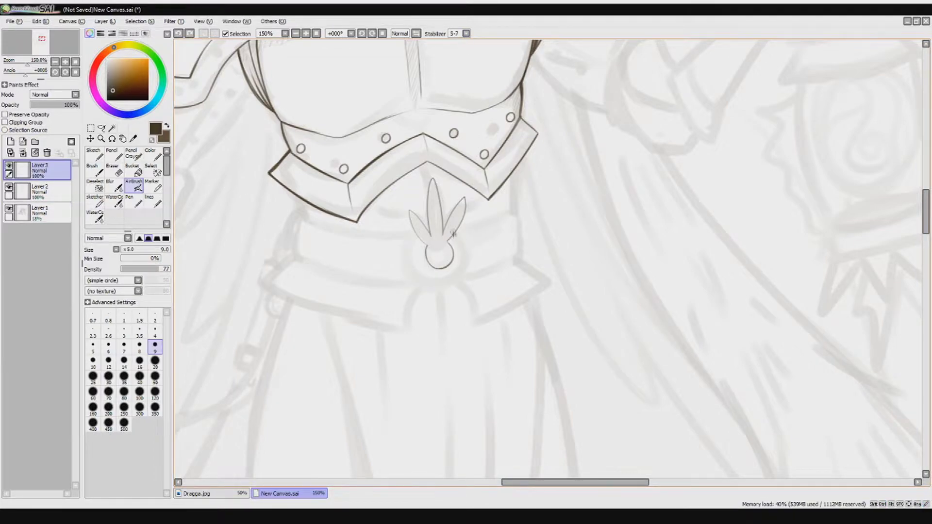
scroll(466, 33, "up", 8)
mouse_move(522, 308)
left_mouse_down()
mouse_move(509, 332)
mouse_move(620, 276)
left_mouse_up()
left_click_drag(570, 340, 544, 354)
left_click_drag(612, 325, 585, 336)
left_click_drag(578, 356, 586, 353)
left_click_drag(616, 345, 622, 368)
left_click_drag(550, 368, 552, 375)
left_click_drag(550, 383, 552, 389)
left_click_drag(595, 316, 585, 334)
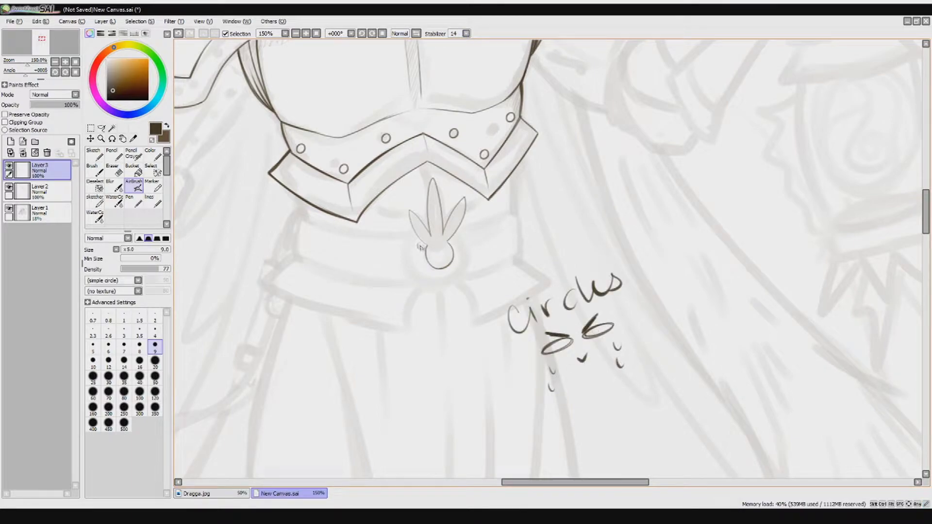
Ink the large outer ring of the belt buckle around the small circle.
key("ctrl+z")
mouse_move(411, 243)
left_mouse_down()
mouse_move(434, 290)
mouse_move(453, 246)
mouse_move(414, 251)
mouse_move(452, 284)
mouse_move(413, 234)
mouse_move(463, 279)
left_mouse_up()
key("ctrl+z")
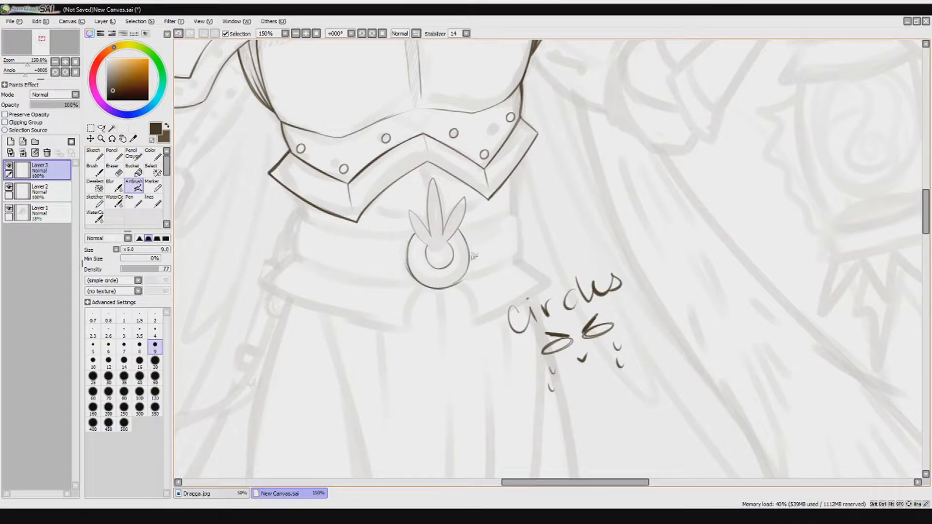
mouse_move(457, 232)
left_mouse_down()
mouse_move(466, 249)
mouse_move(439, 290)
left_mouse_up()
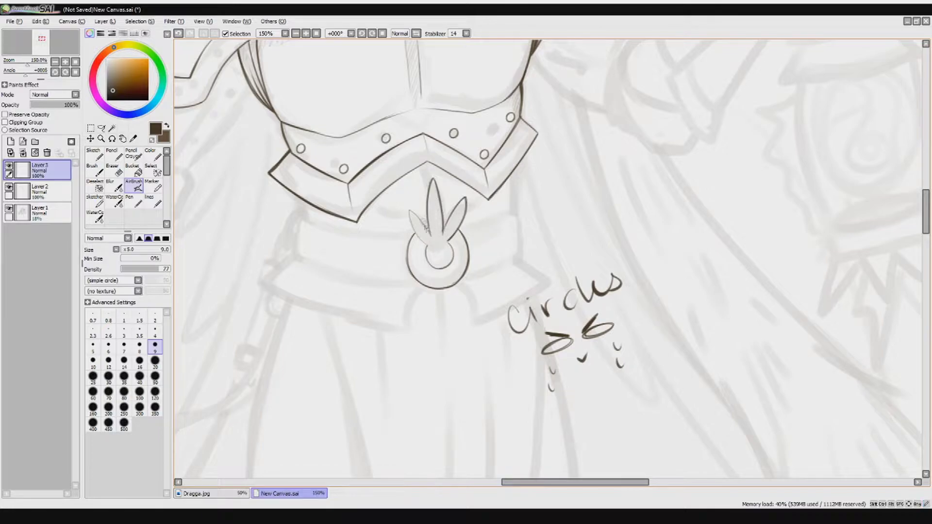
Redraw the buckle ornament's left leaf and add a second arc around the inner circle.
left_click_drag(411, 206, 429, 240)
key("e")
key("v")
key("ctrl+z")
left_click_drag(447, 278, 459, 245)
key("ctrl+z")
left_click_drag(447, 279, 460, 230)
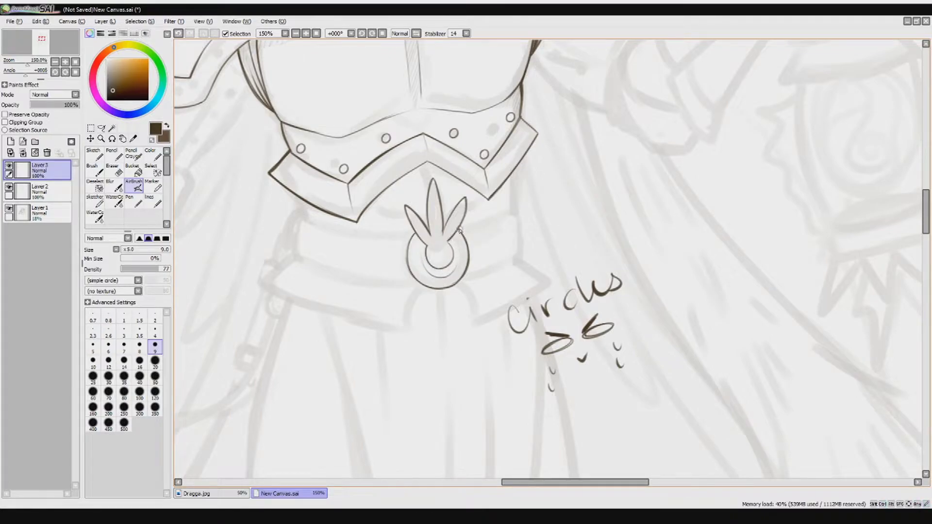
key("ctrl+z")
Ink the waist's sides and, on a new layer, the curved line behind the buckle, erasing it where it crosses the leaves.
left_click_drag(515, 167, 512, 214)
key("ctrl+shift+n")
left_click_drag(428, 163, 433, 193)
left_click_drag(480, 202, 454, 221)
key("ctrl+z")
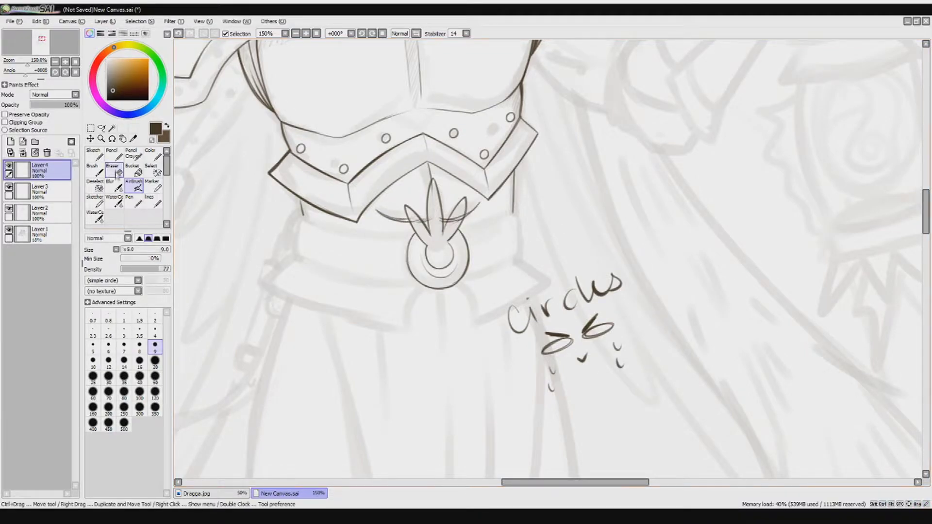
key("e")
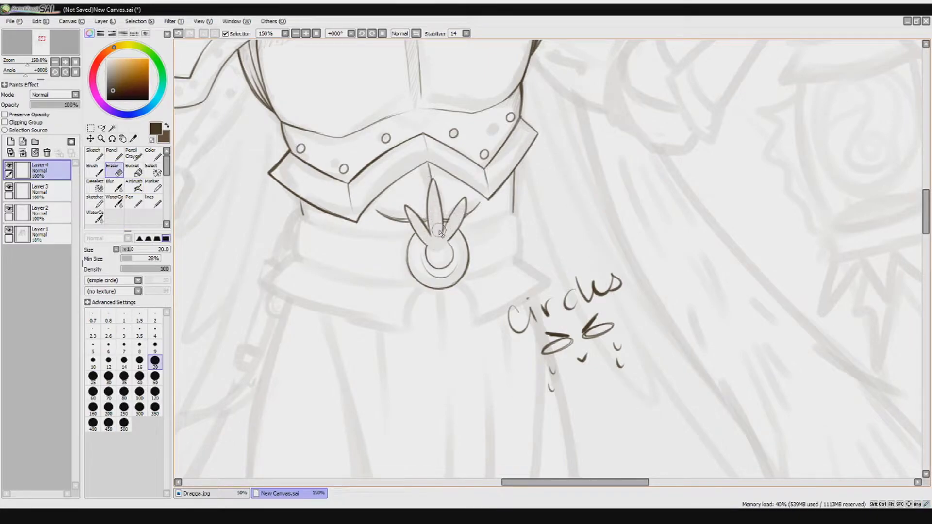
Hatch a shadow beneath the breastplate's pointed lower trim on a new layer and trim the overshoot.
left_click(134, 186)
left_click(11, 142)
left_click_drag(430, 178, 339, 229)
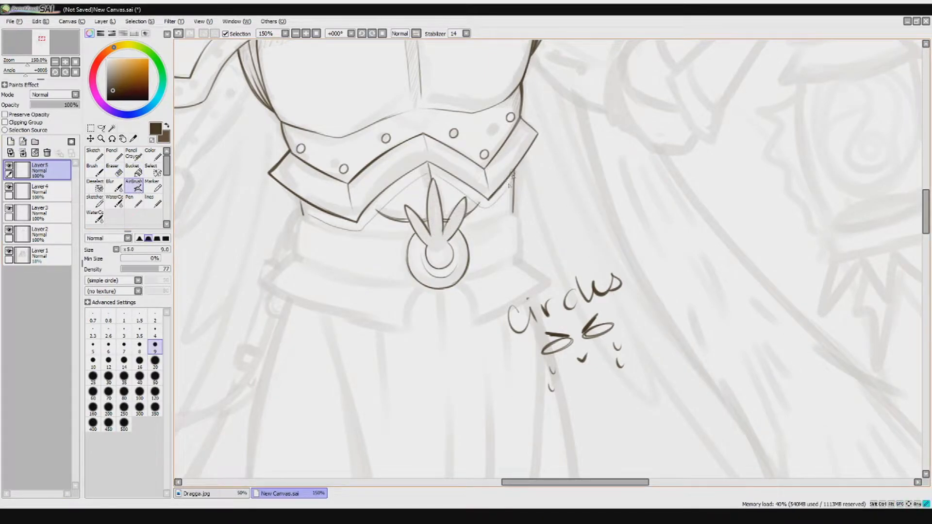
mouse_move(457, 185)
left_mouse_down()
mouse_move(425, 169)
mouse_move(381, 196)
mouse_move(365, 228)
mouse_move(305, 201)
mouse_move(330, 214)
left_mouse_up()
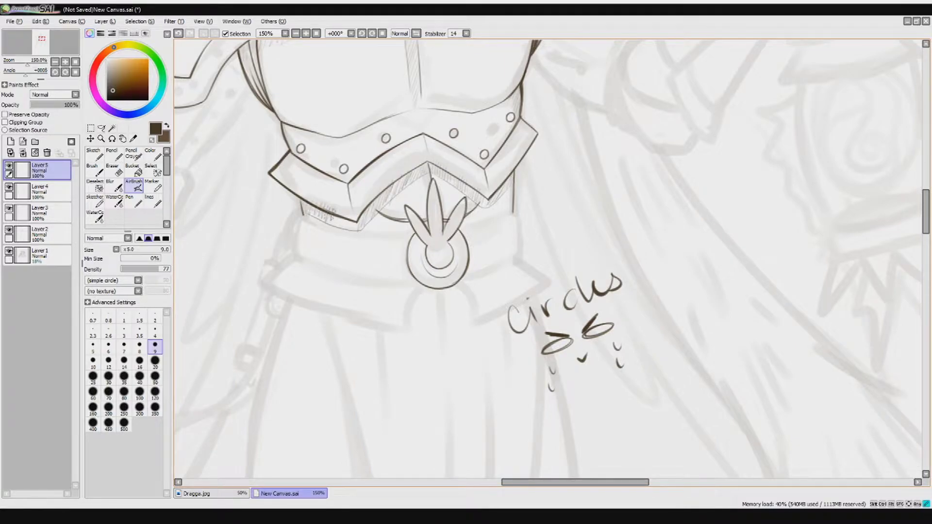
key("e")
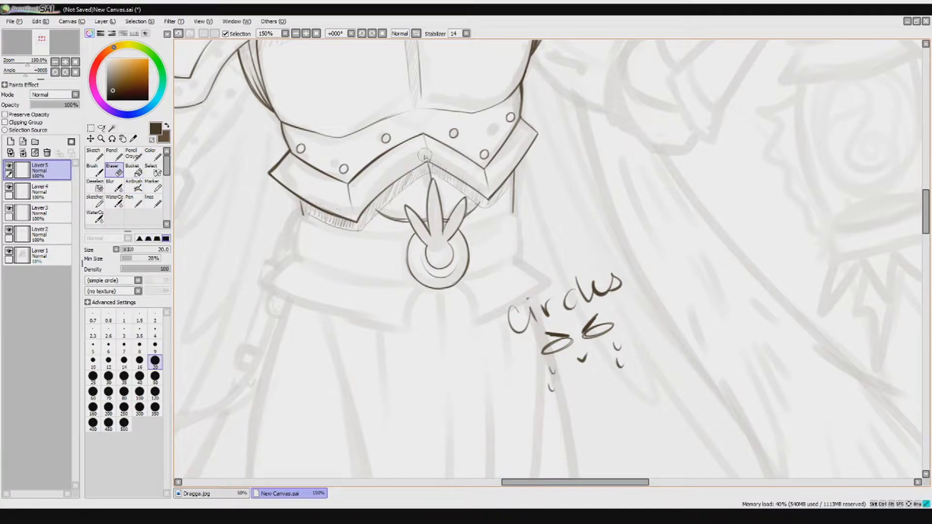
key("e")
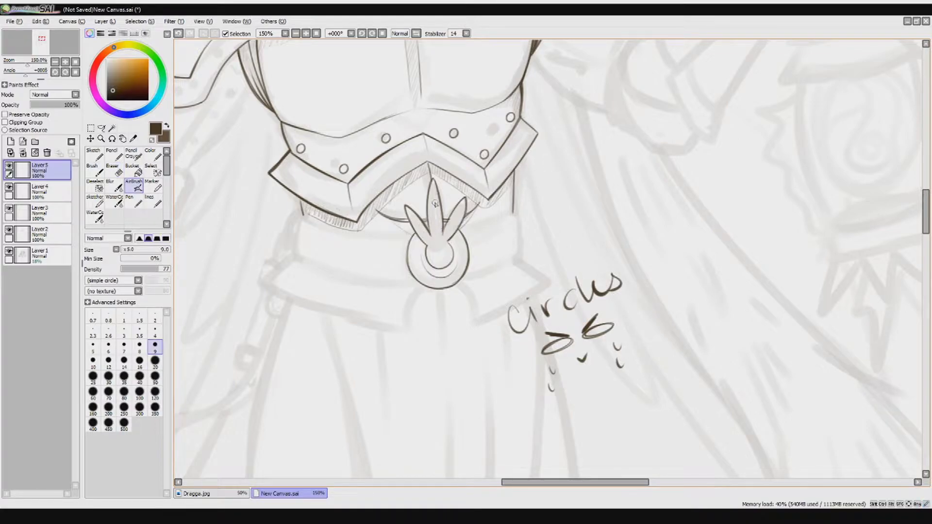
left_click_drag(428, 165, 433, 185)
Fade the hatching under the breastplate and merge the upper layers down into Layer 3.
key("e")
key("ctrl+z")
key("ctrl+z")
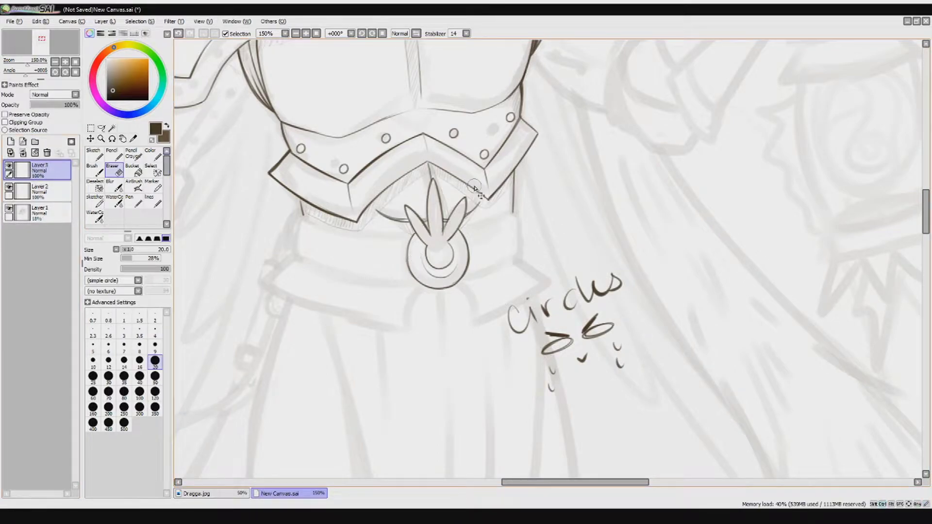
key("ctrl+y")
Ink the belt's edges and ends on both sides of the buckle on a new layer, rotating the canvas temporarily.
key("v")
left_click_drag(459, 228, 512, 215)
mouse_move(518, 258)
left_mouse_down()
mouse_move(458, 273)
mouse_move(444, 164)
left_mouse_up()
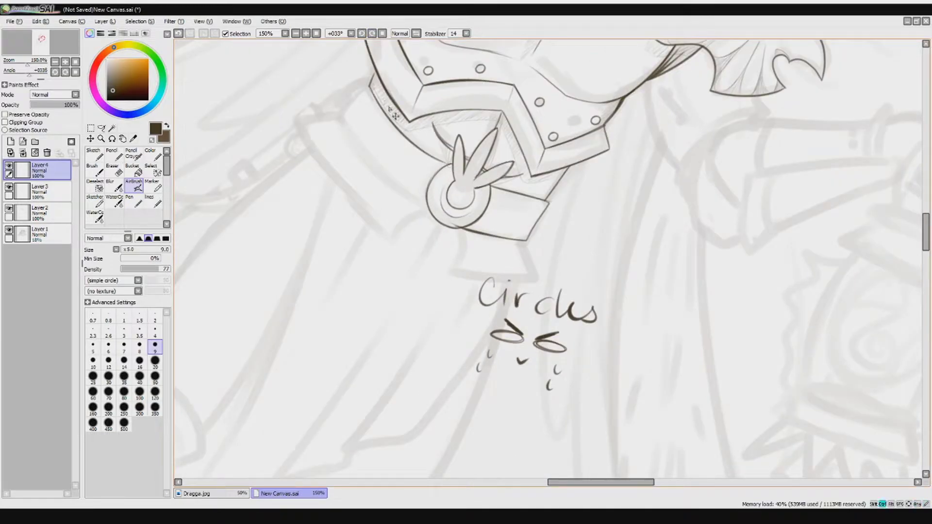
mouse_move(373, 83)
left_mouse_down()
mouse_move(339, 116)
mouse_move(442, 219)
left_mouse_up()
key("e")
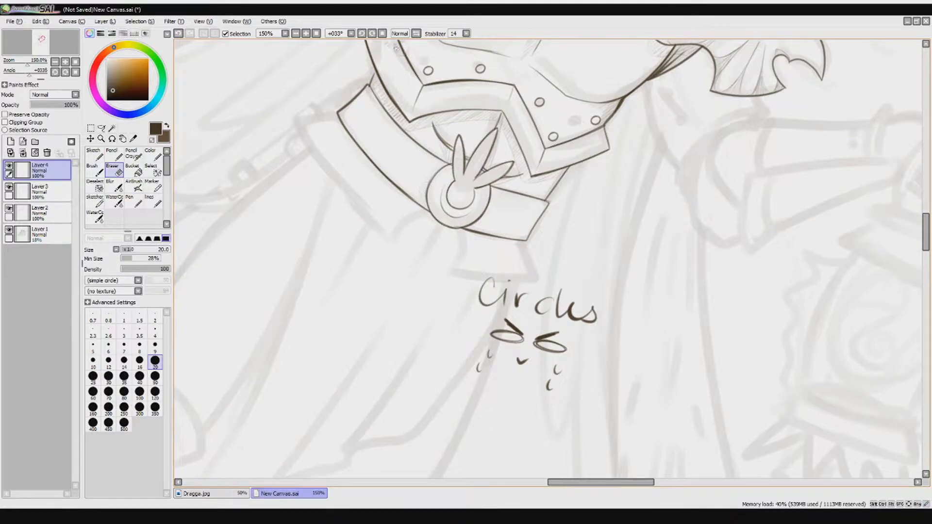
key("Delete")
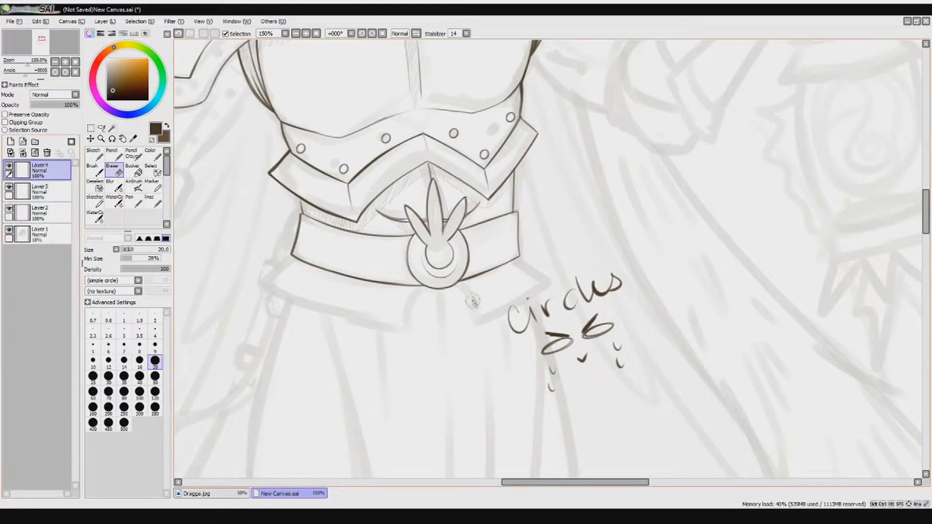
Clear the handwritten "Circles" doodle beside the waist from Layer 3 using a rectangular selection, and deselect.
left_click_drag(516, 212, 529, 175)
left_click(40, 190)
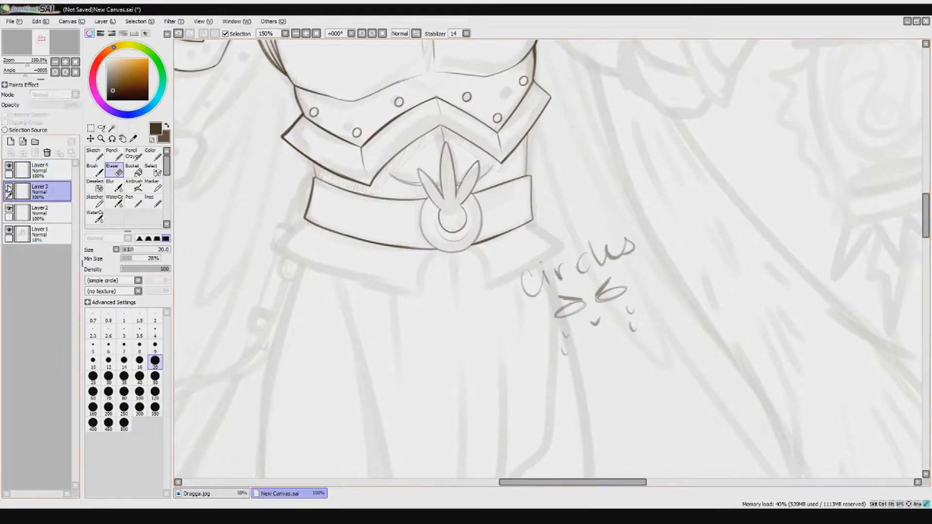
left_click(90, 127)
left_click_drag(484, 240, 678, 382)
key("Delete")
key("ctrl+d")
Ink the flared plate below the belt on the buckle's left, including its inner bevel line, erasing the overshoot at its corner.
key("v")
left_click_drag(433, 251, 422, 293)
mouse_move(286, 227)
left_mouse_down()
mouse_move(324, 92)
mouse_move(427, 221)
mouse_move(326, 103)
left_mouse_up()
key("ctrl+z")
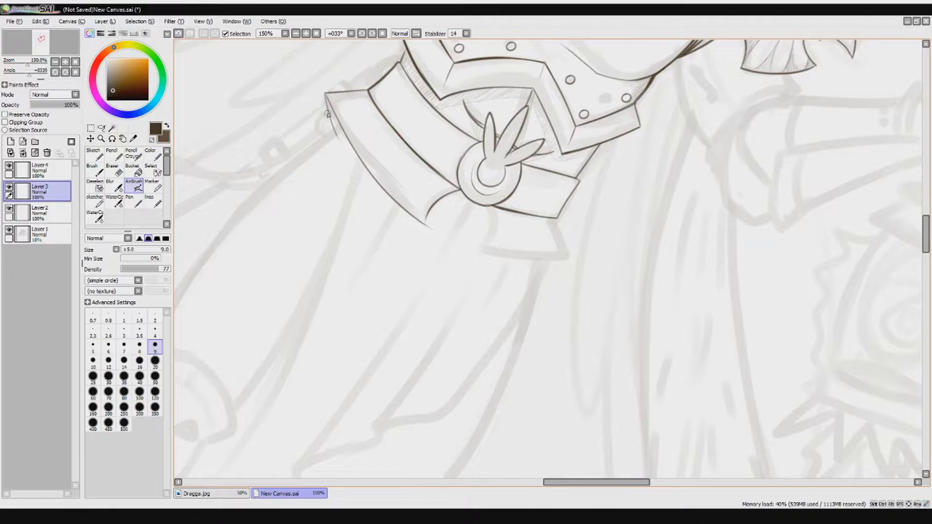
key("Home")
key("e")
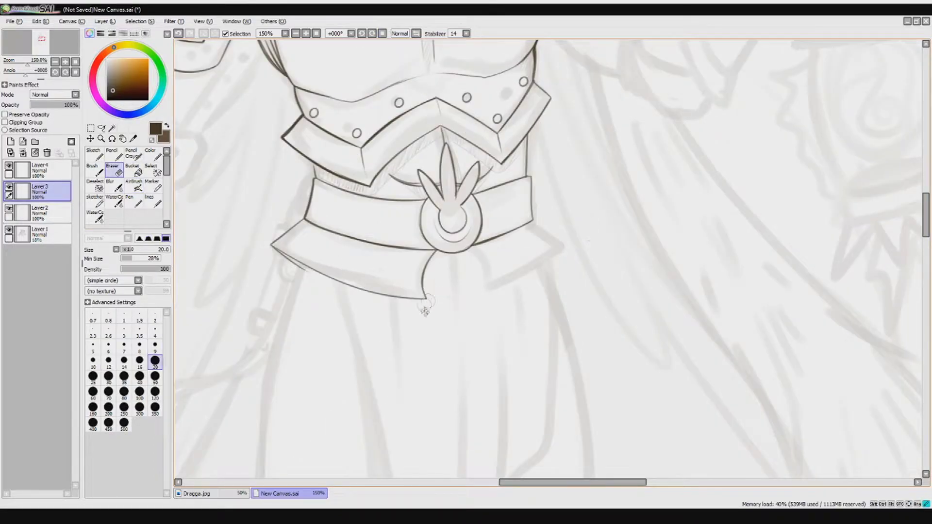
key("v")
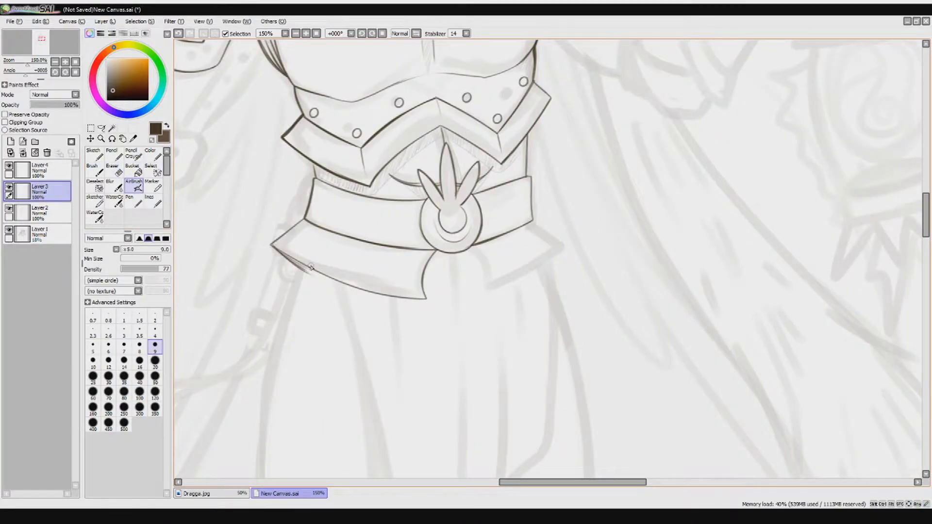
left_click_drag(304, 220, 271, 246)
left_click_drag(421, 252, 426, 295)
scroll(486, 243, "down", 3)
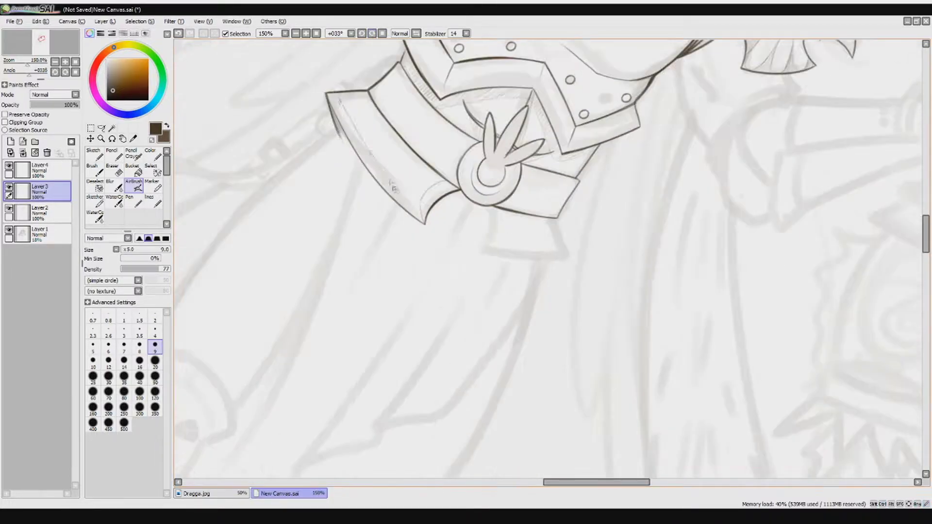
scroll(486, 243, "up", 3)
Ink the matching flared plate on the buckle's right side and touch up the left plate's inner corner.
left_click_drag(472, 247, 488, 294)
mouse_move(562, 246)
left_mouse_down()
mouse_move(488, 293)
mouse_move(549, 244)
left_mouse_up()
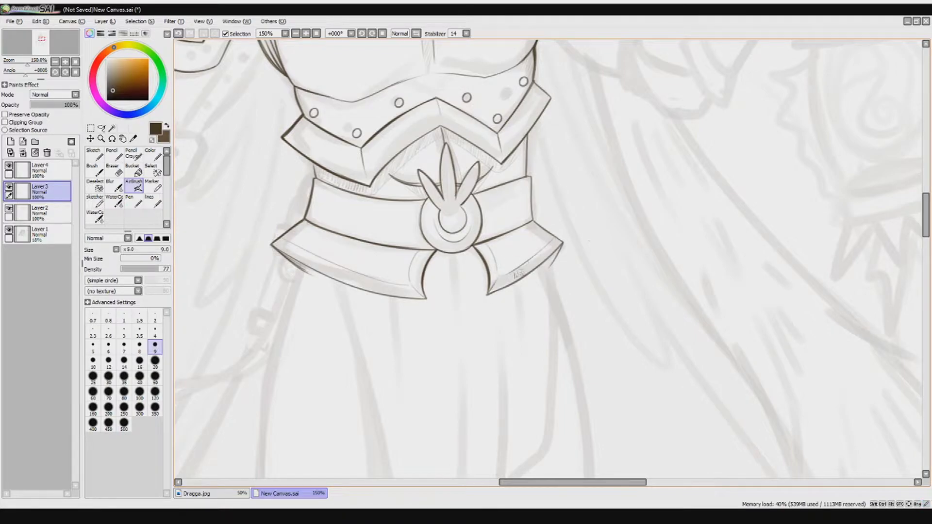
key("ctrl+z")
left_click_drag(423, 293, 425, 299)
Combine the upper ink layers into Layer 2, leaving only it above the sketch layer.
scroll(427, 296, "down", 3)
left_click(10, 166)
left_click(47, 153)
left_click(47, 152)
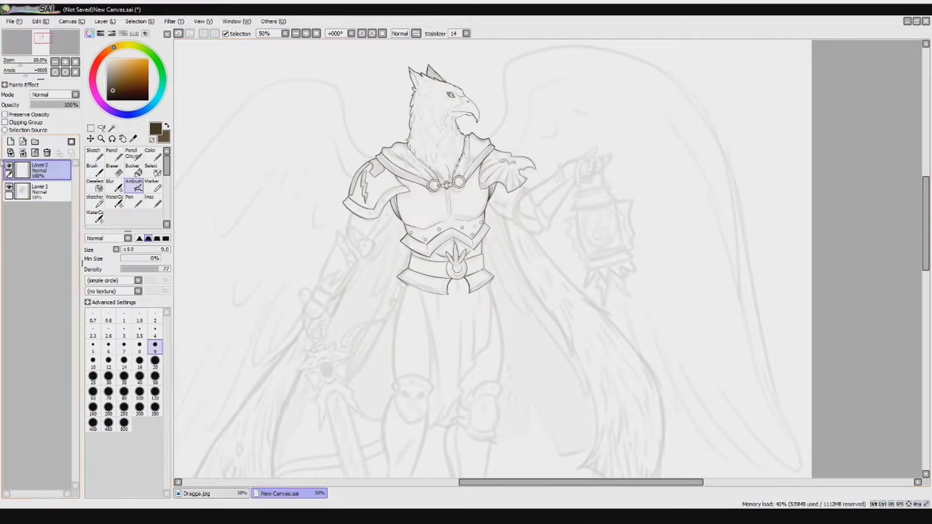
On a new layer, ink the long outer edges of the cloth hanging below the belt, undoing unsatisfactory strokes.
scroll(477, 327, "up", 2)
left_click_drag(414, 339, 400, 182)
left_click(11, 141)
left_click_drag(326, 94, 368, 287)
left_click_drag(466, 76, 470, 199)
key("ctrl+z")
left_click_drag(466, 76, 470, 205)
key("ctrl+z")
mouse_move(470, 165)
left_mouse_down()
mouse_move(381, 363)
mouse_move(382, 82)
left_mouse_up()
key("ctrl+z")
key("ctrl+z")
key("ctrl+z")
Ink the cloth's inner vertical folds below the buckle and the small folded corners along its slanted hem.
left_click_drag(406, 296, 410, 88)
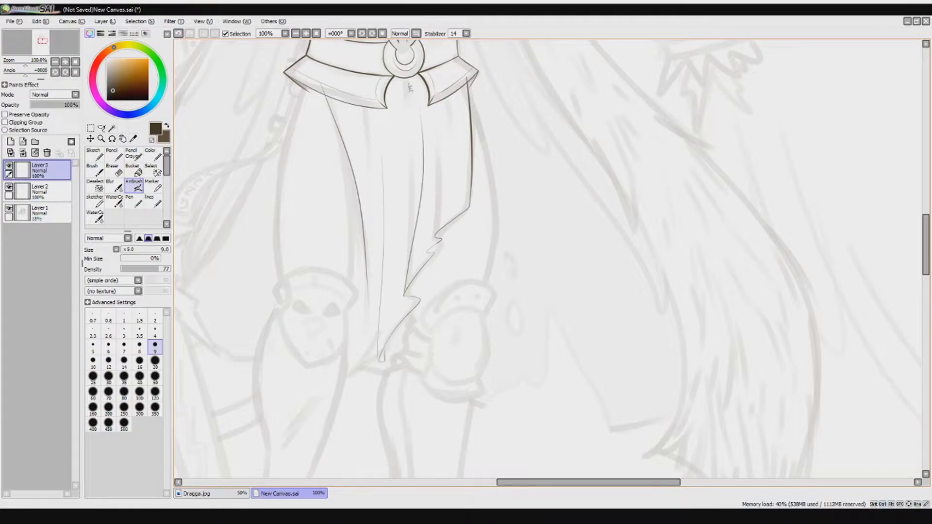
left_click_drag(439, 229, 452, 127)
left_click_drag(427, 252, 433, 125)
left_click_drag(394, 175, 392, 85)
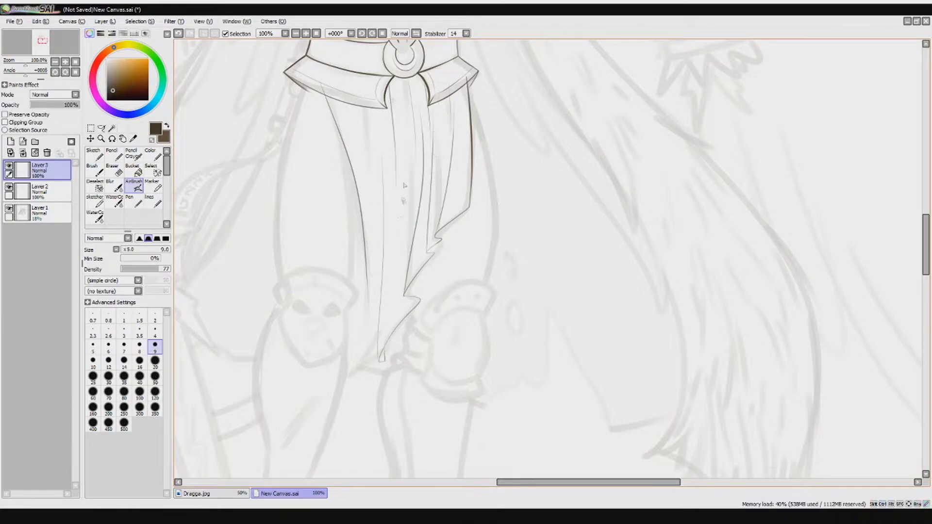
left_click_drag(427, 332, 447, 272)
left_click_drag(384, 229, 389, 320)
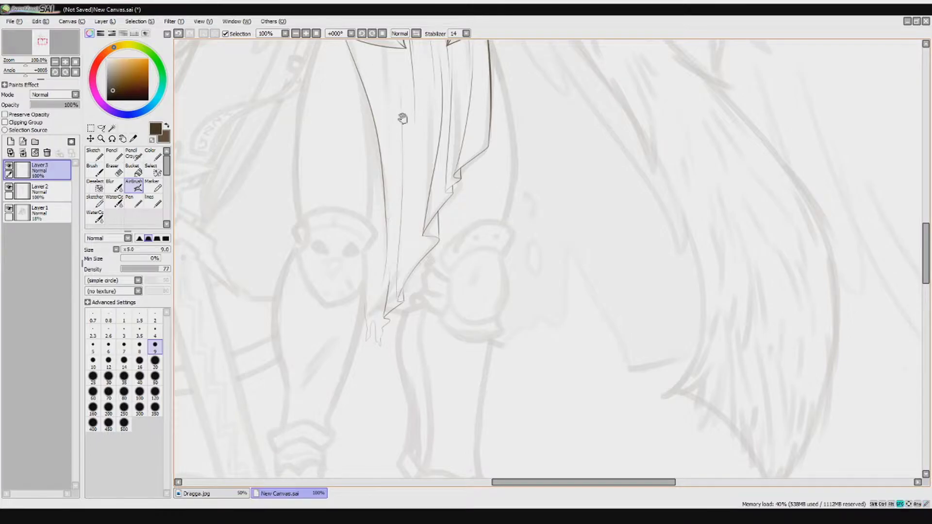
Ink the cloth's left-hand folds down to a ragged, torn tip beside the knee guard.
left_click_drag(402, 119, 394, 168)
left_click_drag(383, 96, 368, 201)
left_click_drag(349, 111, 367, 347)
left_click_drag(359, 371, 369, 388)
left_click_drag(364, 311, 368, 378)
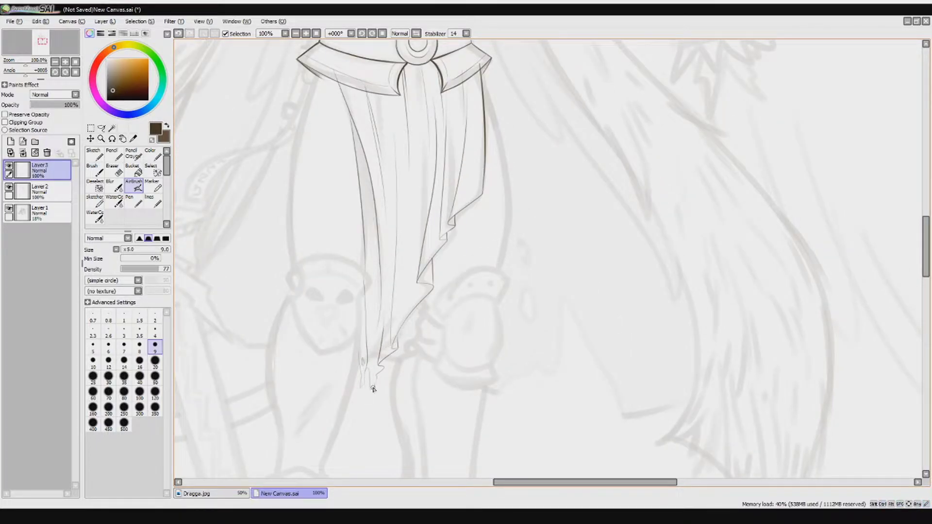
Thicken the outline of the cloth's torn tip and strengthen the lower fold lines.
scroll(373, 388, "up", 1)
left_click_drag(335, 402, 328, 413)
left_click_drag(334, 374, 328, 408)
left_click_drag(326, 342, 330, 408)
mouse_move(344, 355)
left_mouse_down()
mouse_move(336, 377)
mouse_move(351, 410)
mouse_move(347, 194)
left_mouse_up()
mouse_move(369, 361)
left_mouse_down()
mouse_move(407, 323)
mouse_move(434, 252)
left_mouse_up()
key("ctrl+z")
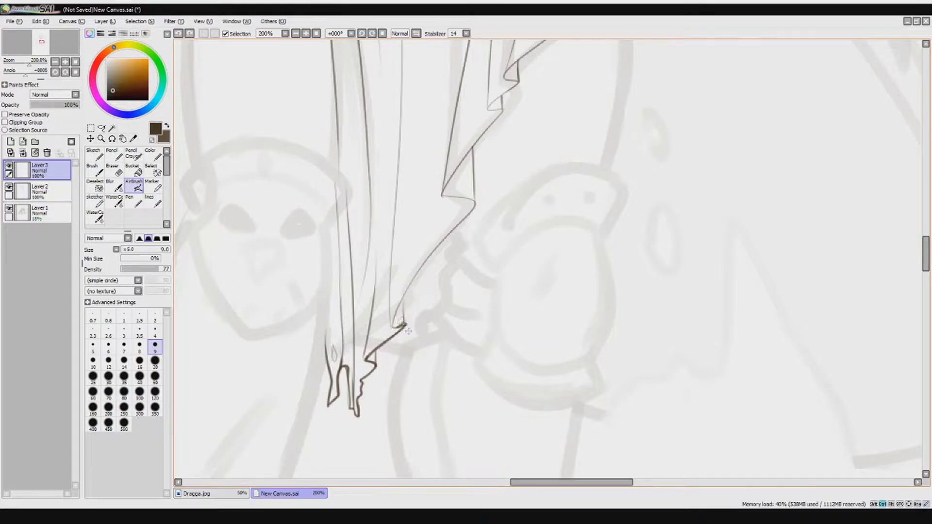
Darken the cloth's lower slanted hem and hatch the undersides of its lower folded corners.
left_click_drag(476, 203, 397, 316)
key("ctrl+z")
left_click_drag(437, 245, 403, 326)
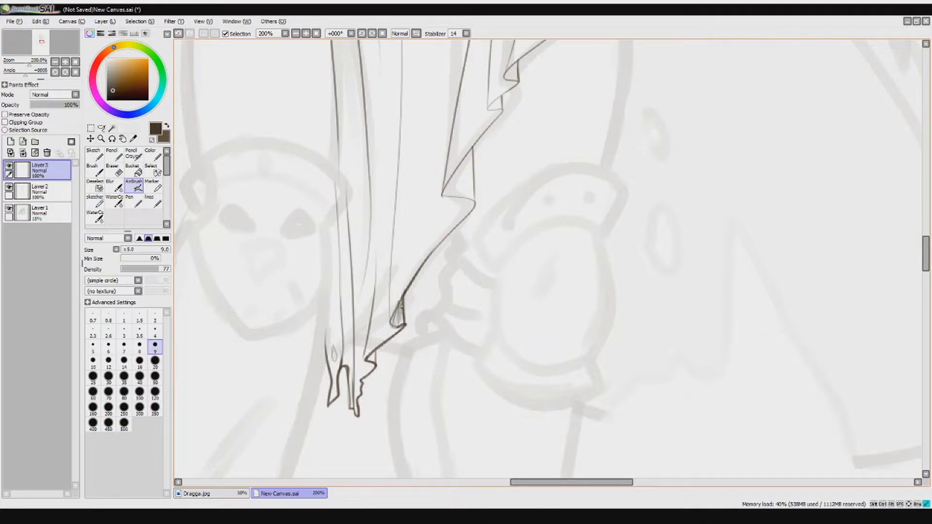
left_click_drag(363, 384, 305, 464)
left_click_drag(416, 285, 452, 190)
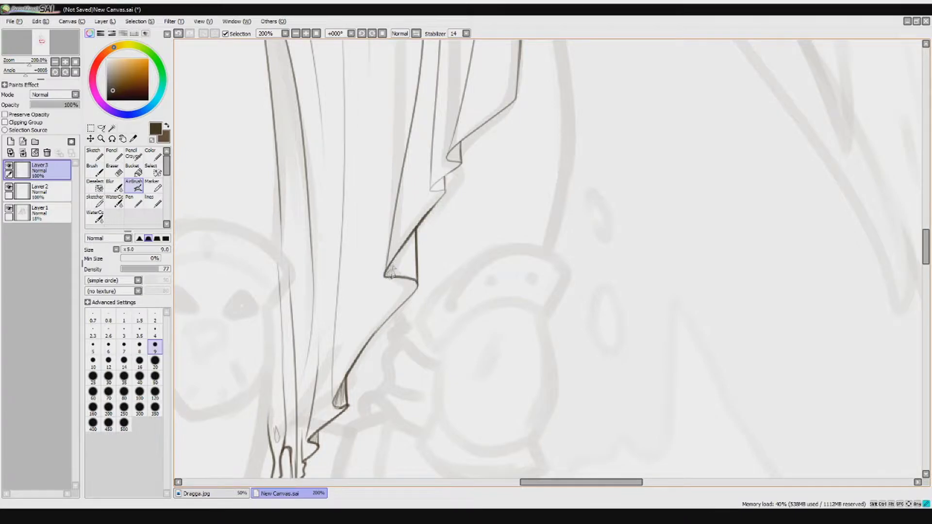
left_click_drag(396, 253, 394, 278)
left_click_drag(410, 239, 413, 281)
Thicken the cloth's upper hem and right edge, hatch the upper folded corners, and strengthen the folds below the belt.
mouse_move(477, 190)
left_mouse_down()
mouse_move(431, 246)
mouse_move(384, 252)
left_mouse_up()
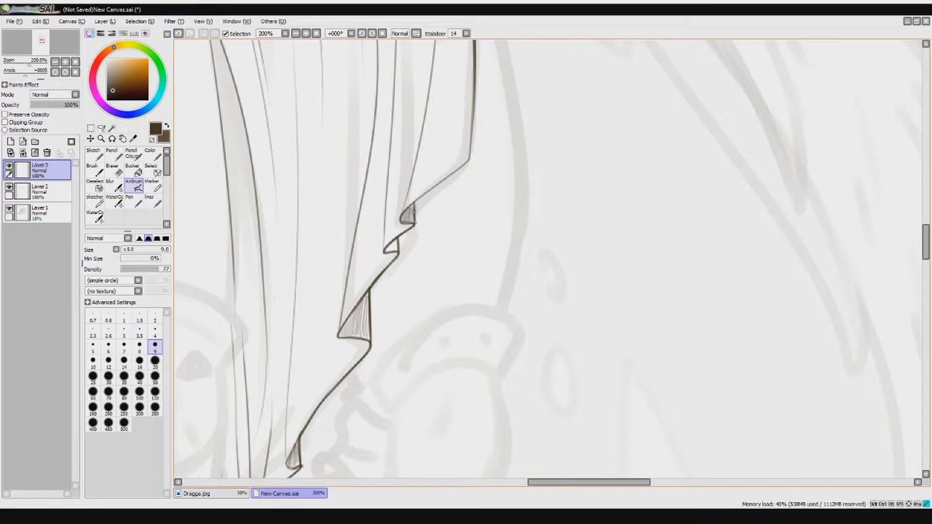
left_click_drag(469, 160, 422, 219)
left_click_drag(427, 131, 369, 291)
mouse_move(330, 161)
left_mouse_down()
mouse_move(338, 170)
mouse_move(410, 94)
left_mouse_up()
mouse_move(445, 173)
left_mouse_down()
mouse_move(450, 262)
mouse_move(444, 113)
left_mouse_up()
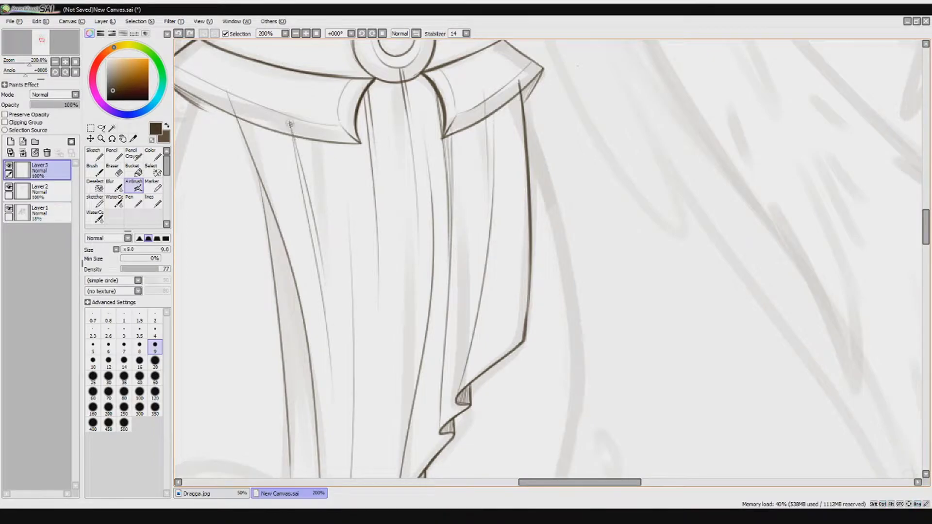
left_click_drag(266, 287, 397, 46)
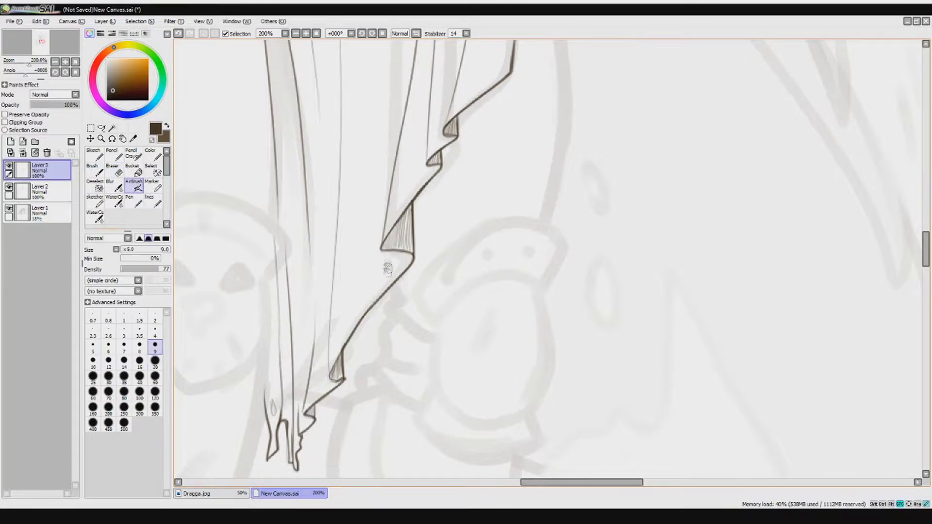
Reinforce the cloth's long fold lines below the buckle and erase the excess ink under the right belt plate.
left_click_drag(387, 260, 385, 264)
scroll(298, 162, "up", 3)
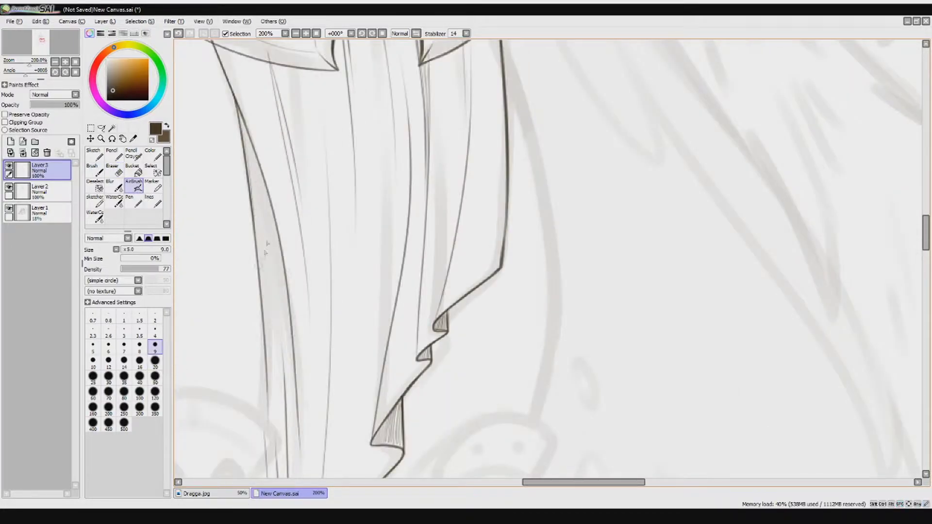
scroll(430, 207, "up", 2)
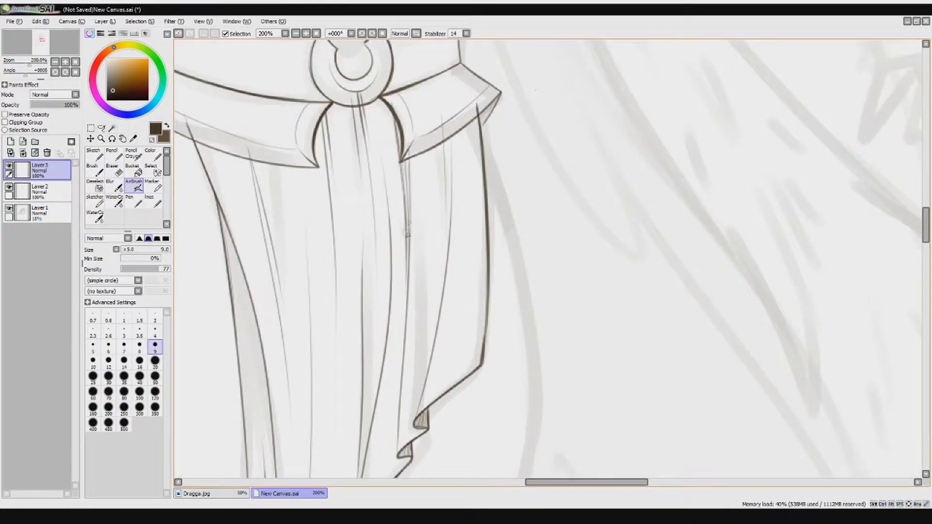
key("e")
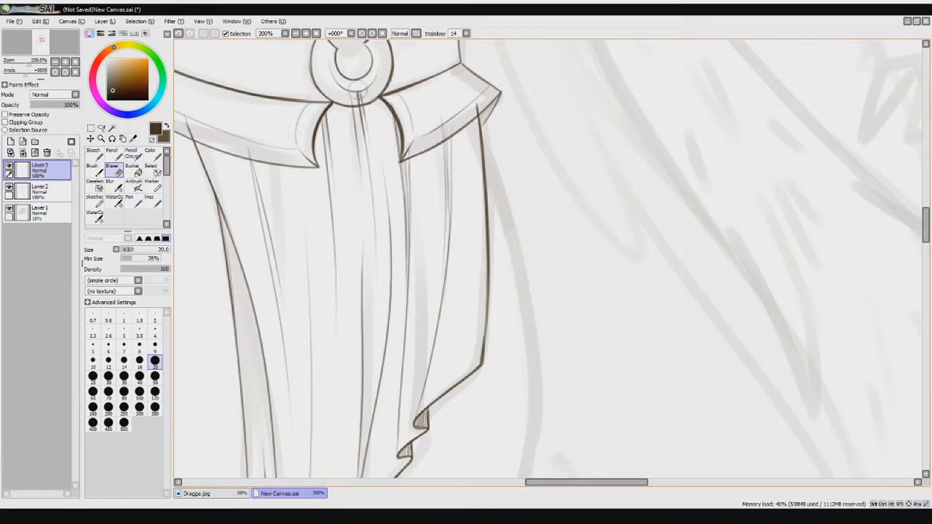
left_click_drag(311, 364, 371, 267)
scroll(372, 267, "down", 6)
Draw small holes and short rips in the cloth near its slanted lower hem.
key("a")
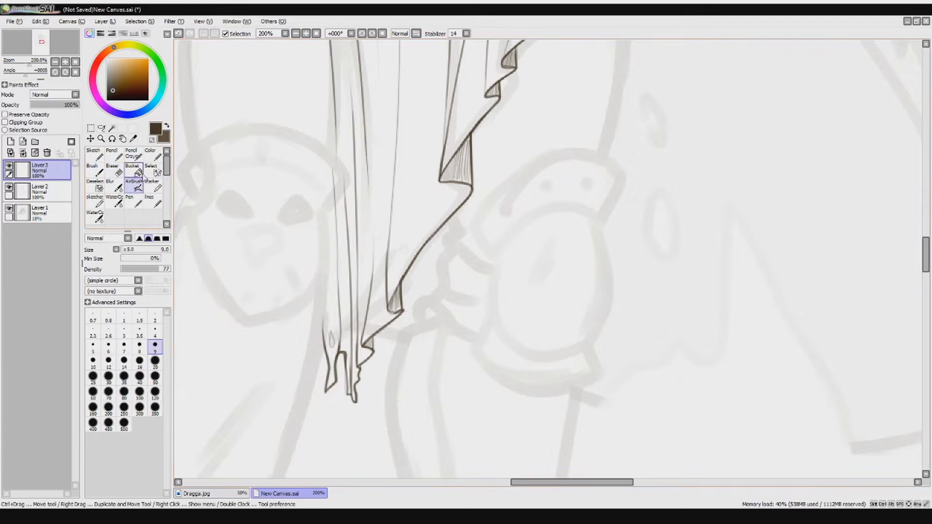
mouse_move(409, 242)
left_mouse_down()
mouse_move(425, 205)
mouse_move(436, 205)
mouse_move(431, 168)
left_mouse_up()
left_click_drag(413, 214, 413, 229)
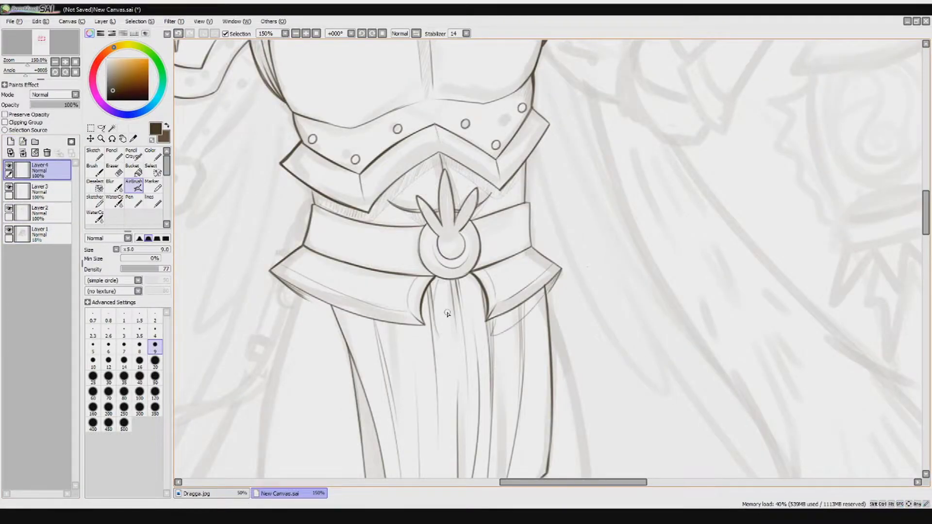
Hatch shadows on the cloth beneath both flared belt plates on a separate layer, trim them, and merge them into Layer 3.
left_click_drag(440, 339, 312, 298)
left_click_drag(418, 291, 425, 314)
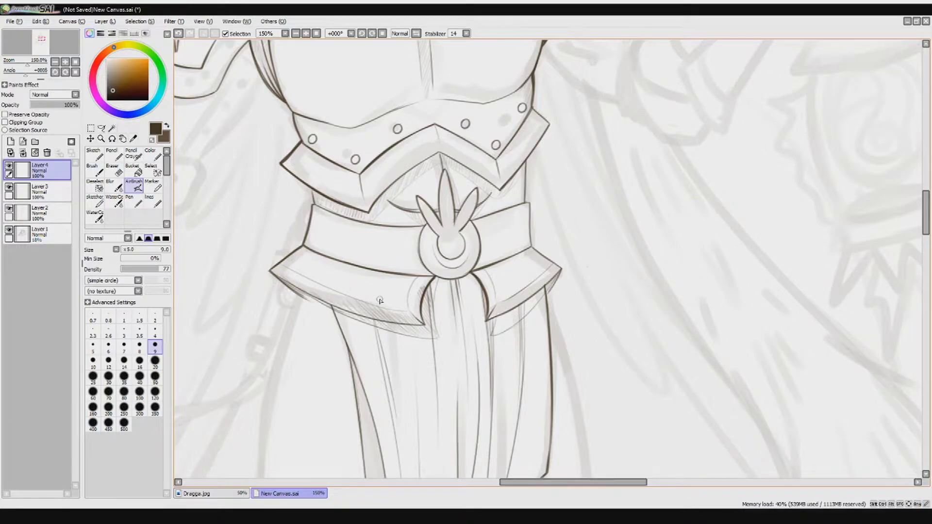
mouse_move(510, 302)
left_mouse_down()
mouse_move(527, 291)
mouse_move(515, 302)
left_mouse_up()
key("e")
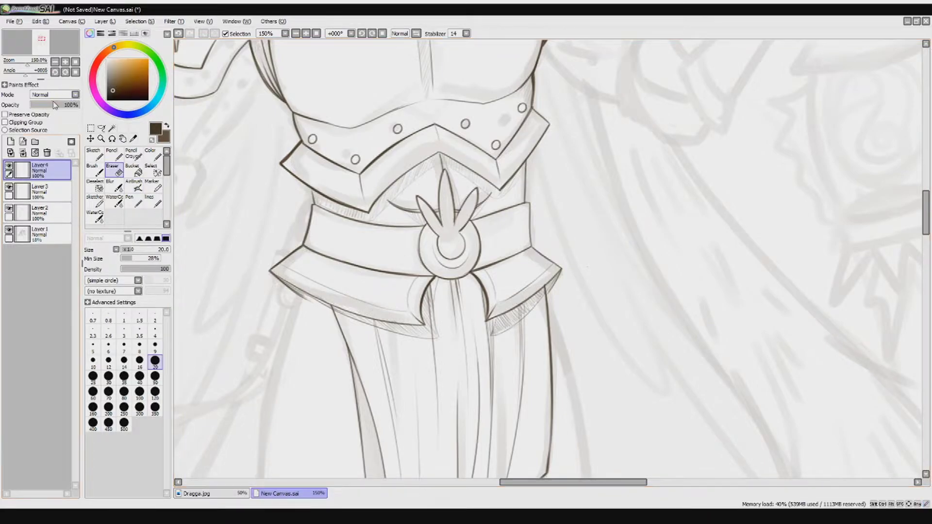
left_click(47, 152)
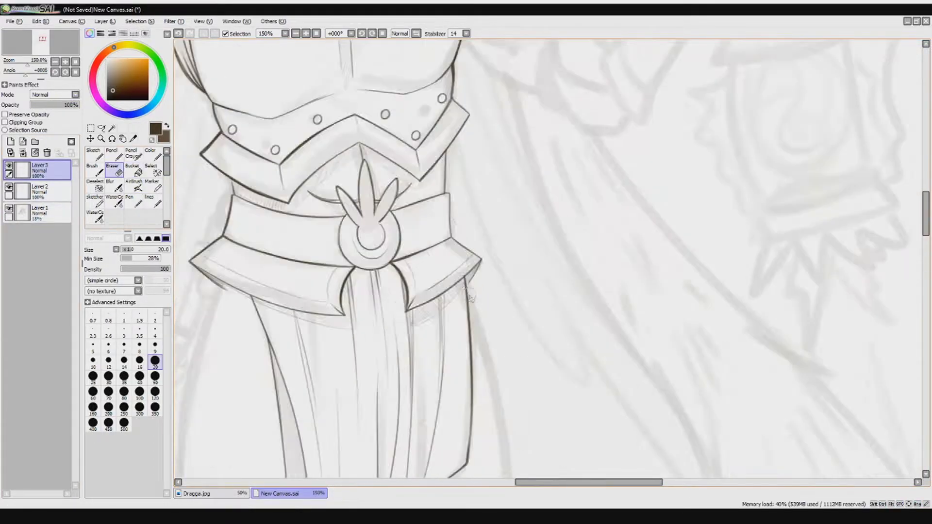
Clean up stray ink around the flared belt plates and buckle on Layer 2, setting the eraser size to 9.
scroll(369, 262, "up", 2)
left_click(39, 192)
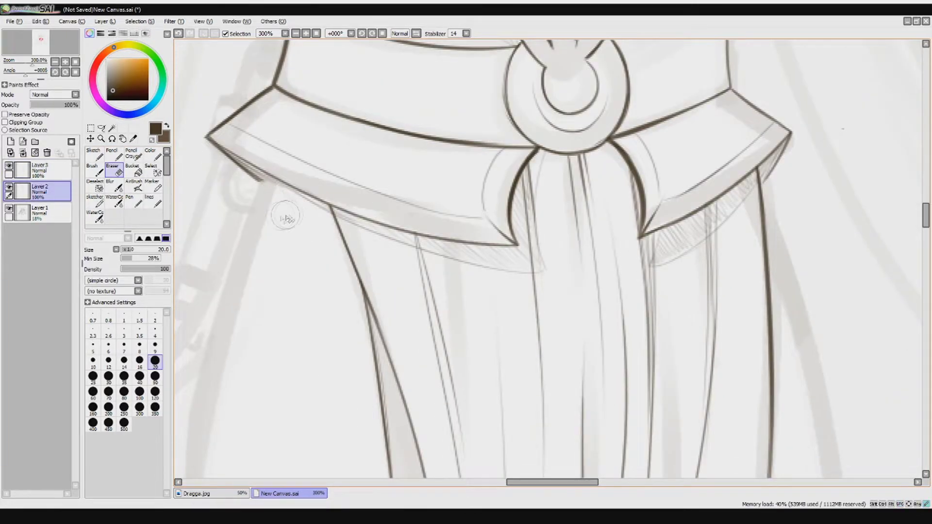
scroll(290, 217, "down", 3)
scroll(291, 204, "up", 1)
left_click(9, 169)
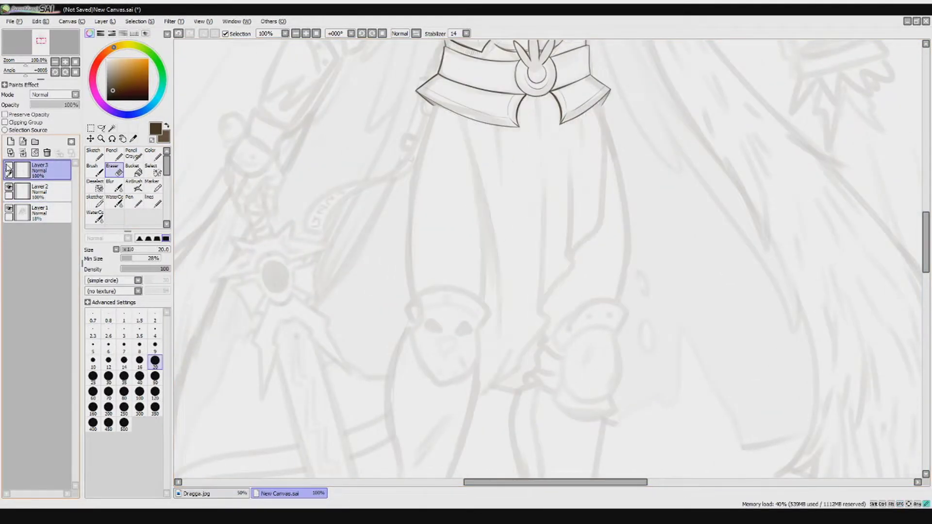
scroll(428, 326, "up", 2)
left_click(39, 191)
left_click(155, 345)
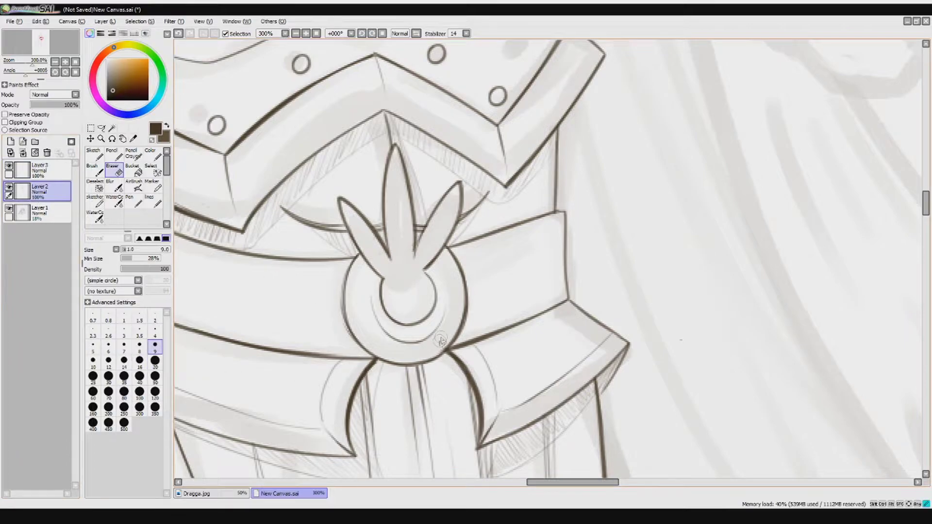
Merge the cloth ink on Layer 3 down into Layer 2.
scroll(340, 334, "down", 3)
left_click(39, 170)
scroll(399, 182, "up", 1)
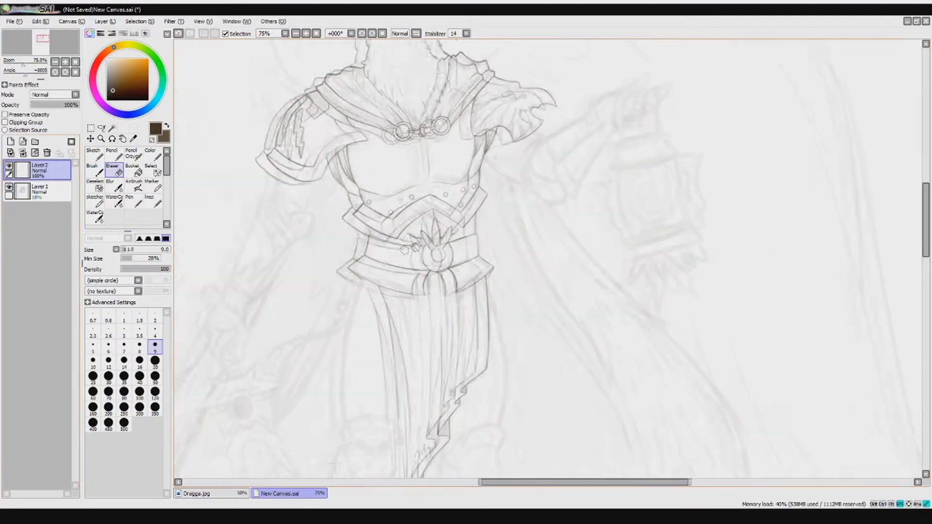
On a new layer, ink the right half of the skull-shaped knee guard's rim, forehead lines, eye socket and nose, redoing faulty strokes.
scroll(398, 182, "up", 3)
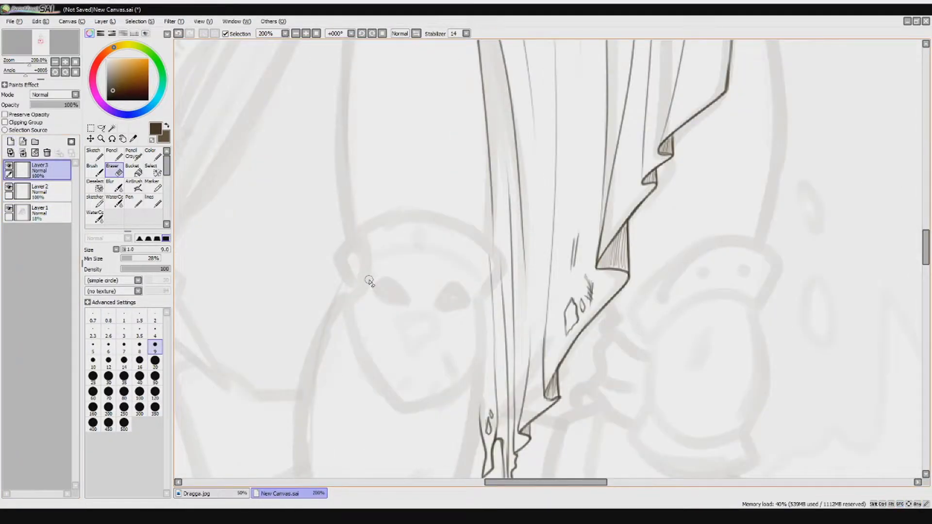
scroll(365, 321, "up", 1)
left_click(136, 186)
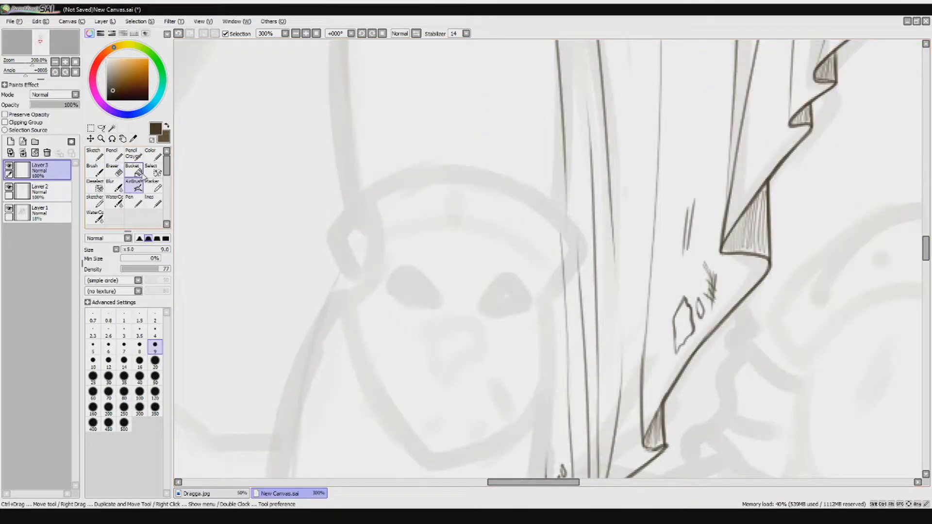
mouse_move(481, 312)
left_mouse_down()
mouse_move(488, 337)
mouse_move(449, 398)
mouse_move(434, 458)
left_mouse_up()
mouse_move(451, 386)
left_mouse_down()
mouse_move(427, 354)
mouse_move(448, 306)
mouse_move(527, 296)
mouse_move(506, 279)
mouse_move(529, 299)
mouse_move(484, 310)
mouse_move(508, 313)
mouse_move(479, 312)
mouse_move(488, 314)
mouse_move(474, 385)
left_mouse_up()
key("ctrl+z")
key("ctrl+z")
key("ctrl+z")
key("ctrl+z")
left_click_drag(474, 267, 528, 197)
mouse_move(470, 262)
left_mouse_down()
mouse_move(483, 173)
mouse_move(580, 233)
mouse_move(595, 281)
mouse_move(542, 301)
left_mouse_up()
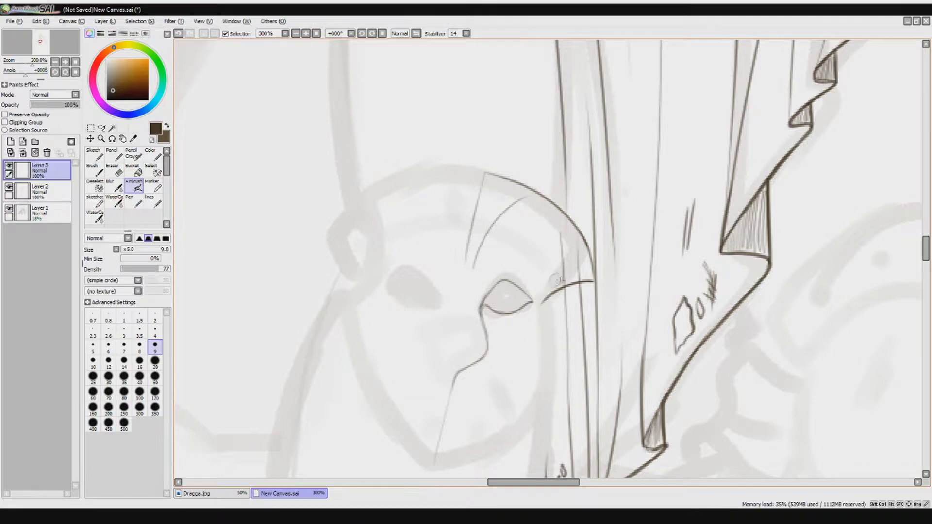
Ink the right cheek's jagged recess, jawline and brow line on the skull-shaped knee guard, undoing faulty strokes.
mouse_move(543, 301)
left_mouse_down()
mouse_move(497, 351)
mouse_move(522, 362)
mouse_move(481, 413)
left_mouse_up()
mouse_move(498, 350)
left_mouse_down()
mouse_move(476, 417)
mouse_move(510, 342)
mouse_move(542, 405)
mouse_move(433, 470)
left_mouse_up()
key("ctrl+z")
key("ctrl+z")
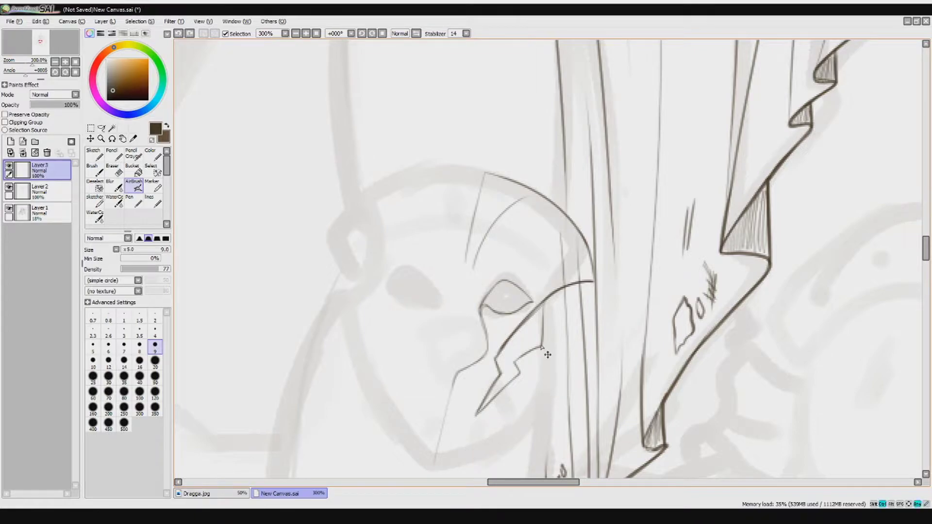
mouse_move(534, 351)
left_mouse_down()
mouse_move(554, 345)
mouse_move(435, 473)
mouse_move(457, 279)
left_mouse_up()
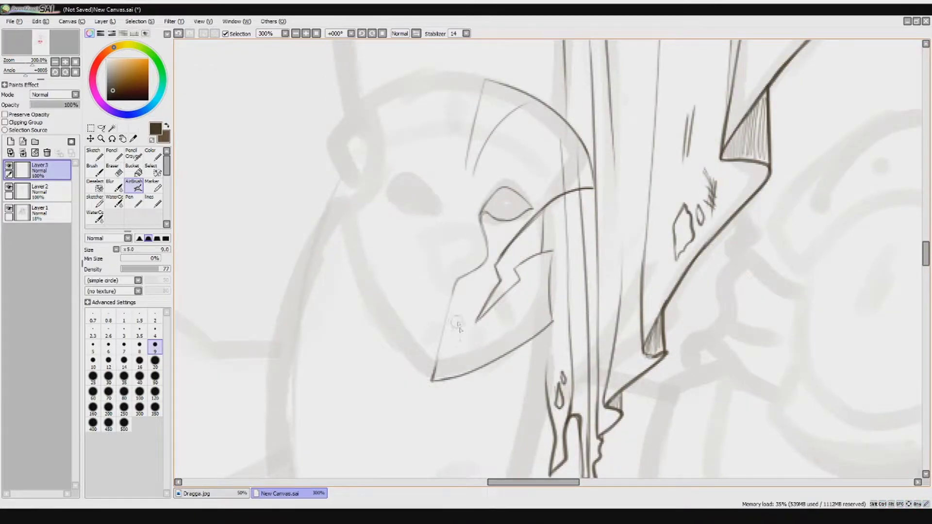
mouse_move(487, 178)
left_mouse_down()
mouse_move(545, 176)
mouse_move(502, 171)
left_mouse_up()
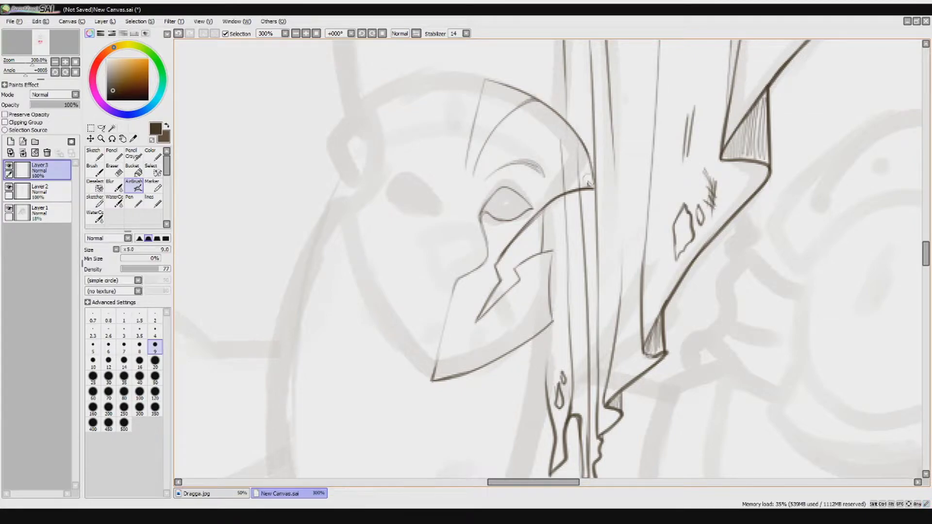
Duplicate the knee guard's inked right half, flip it horizontally, and rotate and position it as the left half.
left_click(102, 128)
mouse_move(346, 183)
left_mouse_down()
mouse_move(552, 56)
mouse_move(347, 184)
left_mouse_up()
key("ctrl+c")
key("ctrl+v")
key("ctrl+t")
left_click(127, 340)
mouse_move(503, 253)
left_mouse_down()
mouse_move(406, 243)
mouse_move(427, 160)
mouse_move(442, 204)
mouse_move(447, 177)
mouse_move(444, 204)
left_mouse_up()
key("ctrl+t")
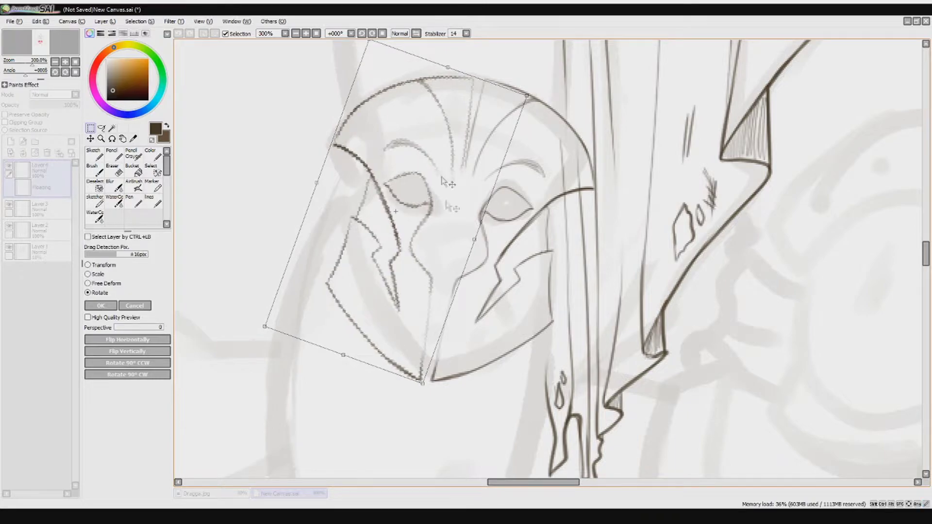
left_click_drag(439, 357, 395, 215)
scroll(395, 214, "down", 1)
left_click_drag(389, 180, 399, 182)
key("Return")
Hide the Layer 1 sketch and merge the mirrored half on Layer 4 into Layer 3.
scroll(303, 258, "down", 1)
scroll(358, 224, "up", 1)
left_click(8, 229)
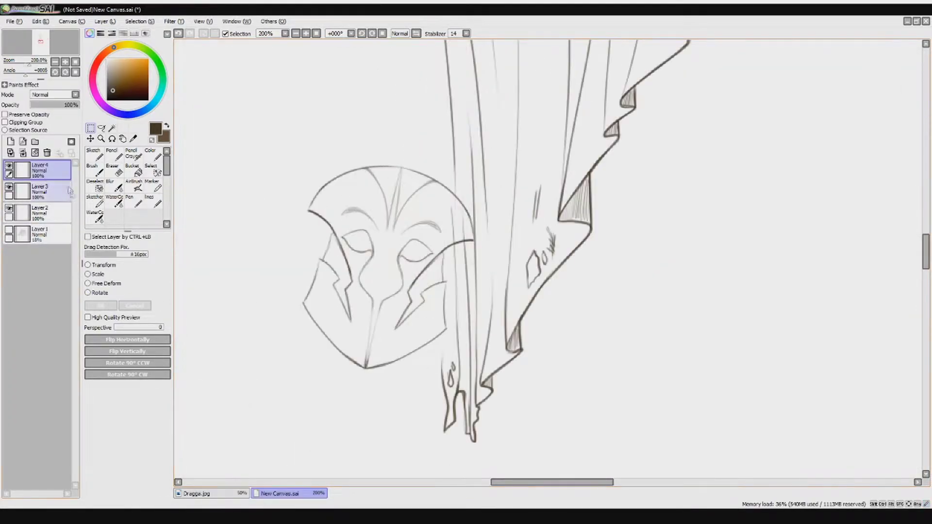
scroll(426, 212, "up", 1)
key("e")
scroll(346, 256, "down", 1)
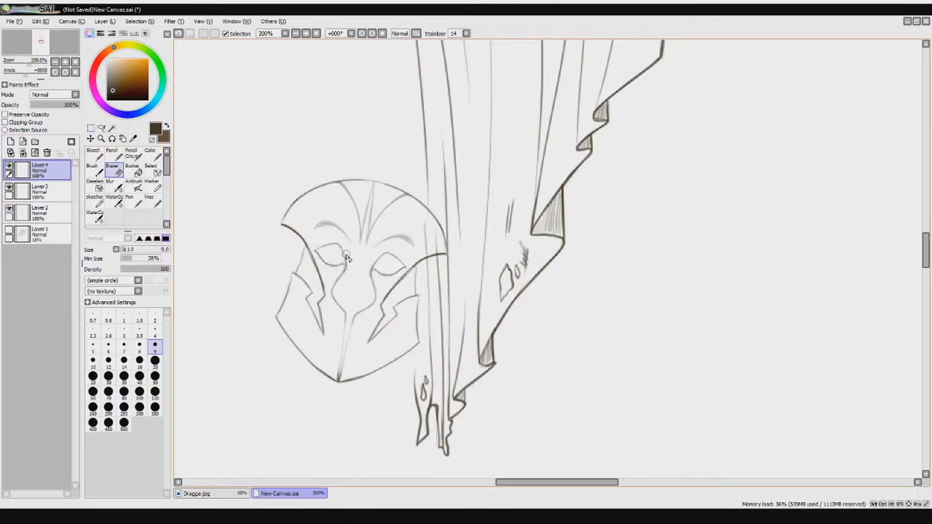
left_click(47, 153)
Redraw the knee guard's jaw outline as a smoother curve and erase the duplicate lines in the middle of the forehead.
left_click(134, 186)
mouse_move(292, 274)
left_mouse_down()
mouse_move(295, 316)
mouse_move(333, 373)
mouse_move(291, 306)
mouse_move(332, 370)
mouse_move(409, 340)
mouse_move(369, 372)
mouse_move(414, 352)
mouse_move(420, 335)
mouse_move(369, 371)
mouse_move(290, 269)
mouse_move(285, 294)
mouse_move(268, 282)
mouse_move(329, 385)
left_mouse_up()
key("ctrl+z")
key("e")
left_click_drag(374, 195, 367, 228)
key("e")
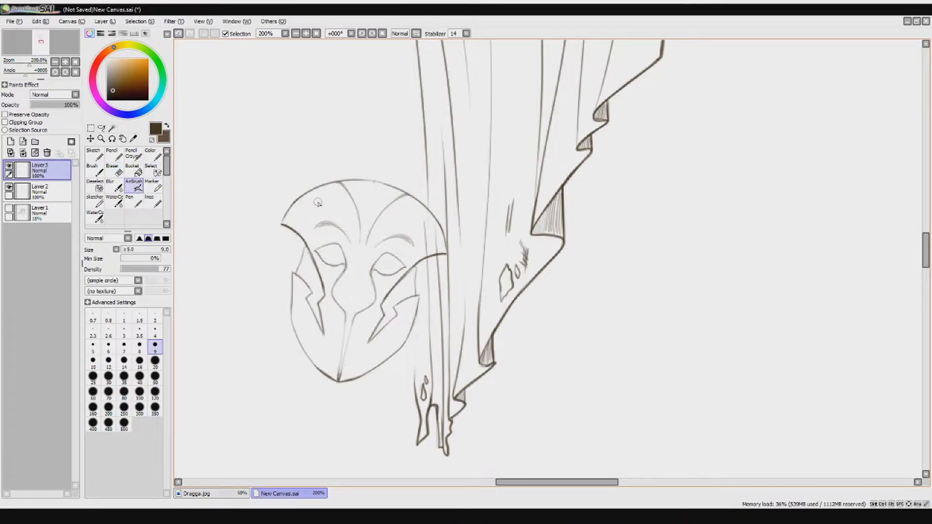
Reshape the whole knee guard with Free Deform, shortening and skewing it to fit the sketched knee.
key("ctrl+t")
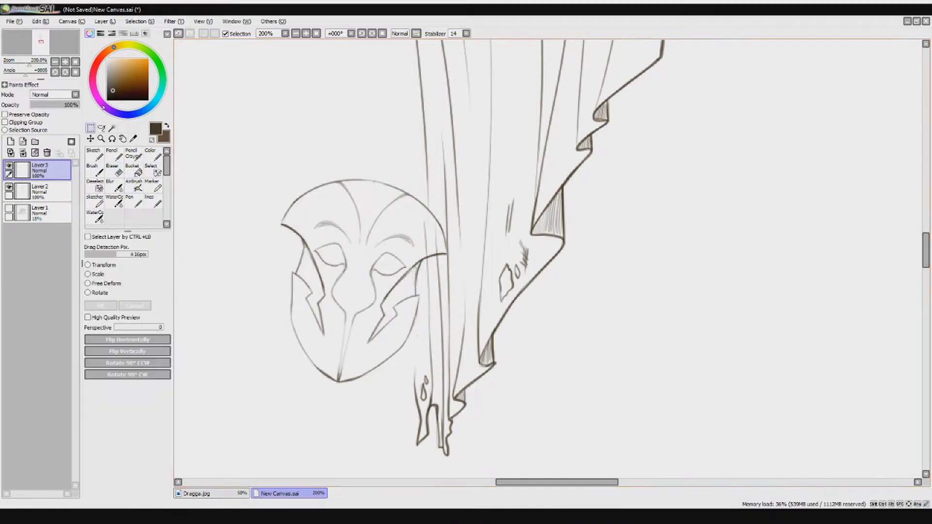
left_click_drag(275, 385, 290, 383)
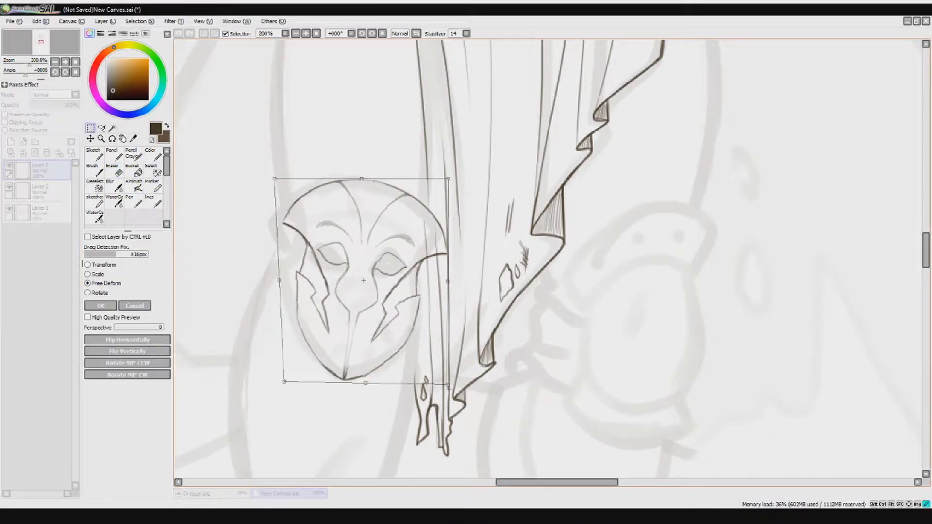
left_click_drag(366, 385, 363, 358)
left_click_drag(448, 179, 459, 178)
left_click_drag(274, 178, 272, 168)
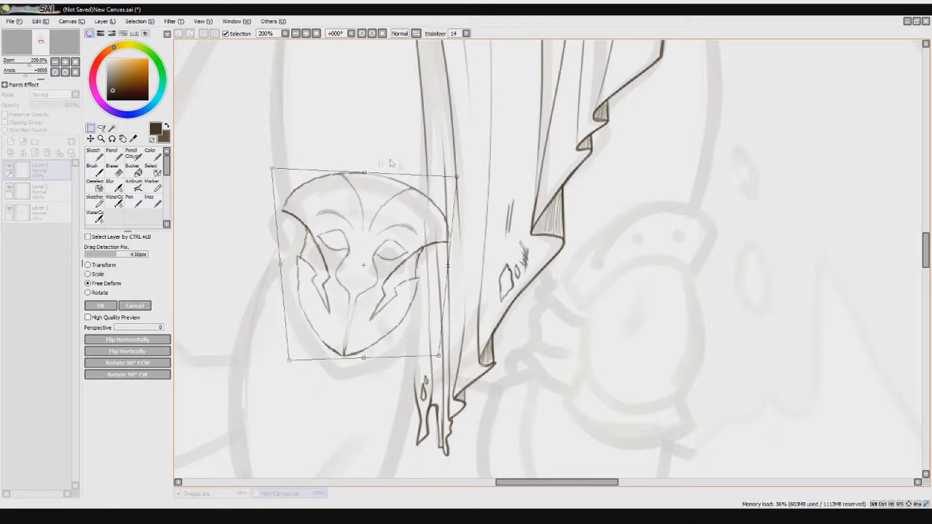
left_click_drag(386, 230, 381, 246)
left_click(100, 305)
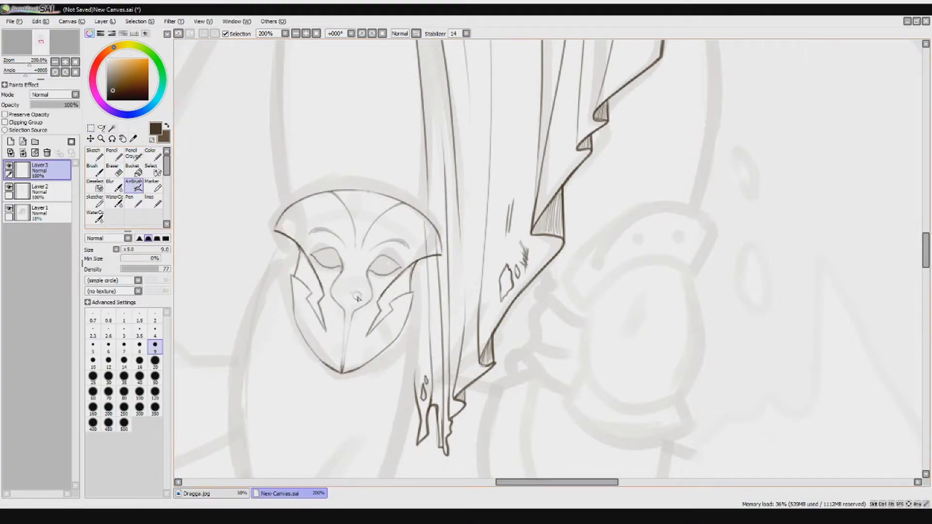
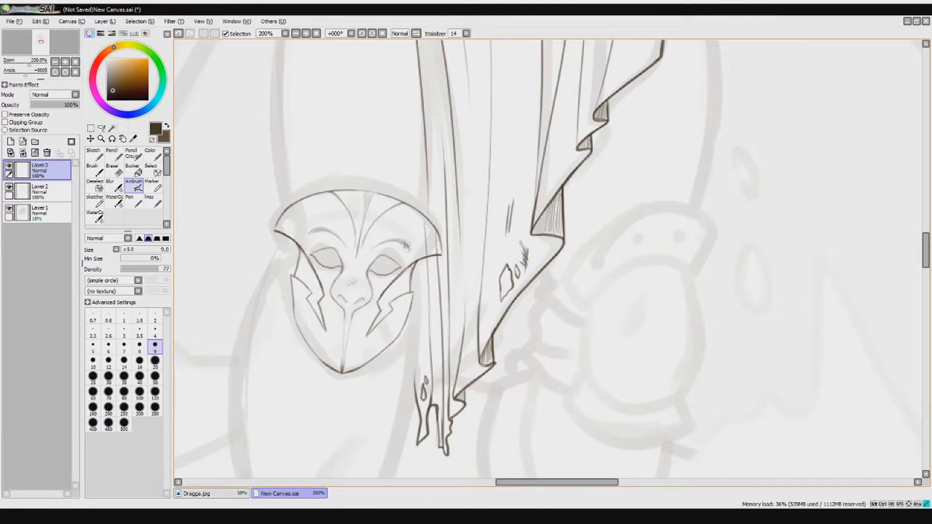
Detail the knee guard's centre line, hatch both eye sockets on a new layer, and erase the hatching outside them.
left_click_drag(348, 313, 347, 341)
key("ctrl+shift+n")
left_click_drag(375, 265, 367, 278)
left_click_drag(394, 250, 387, 279)
left_click_drag(335, 245, 325, 271)
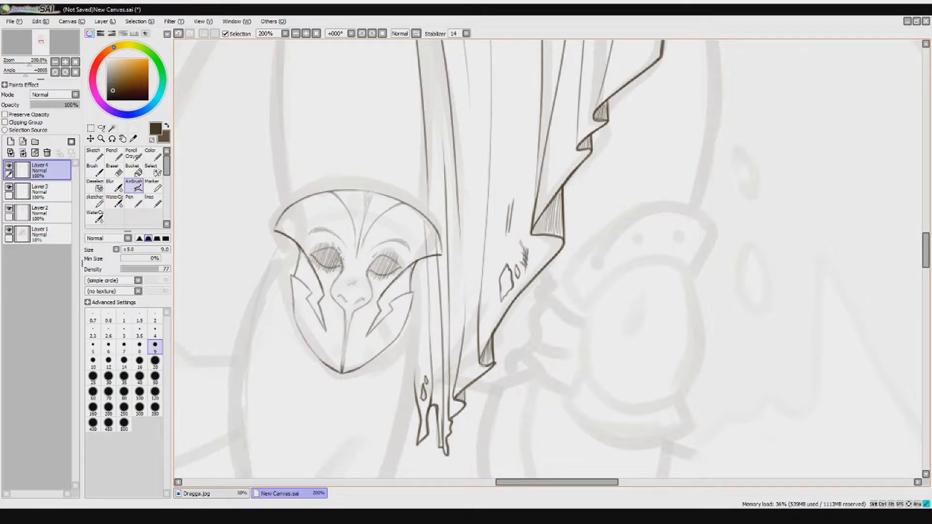
key("e")
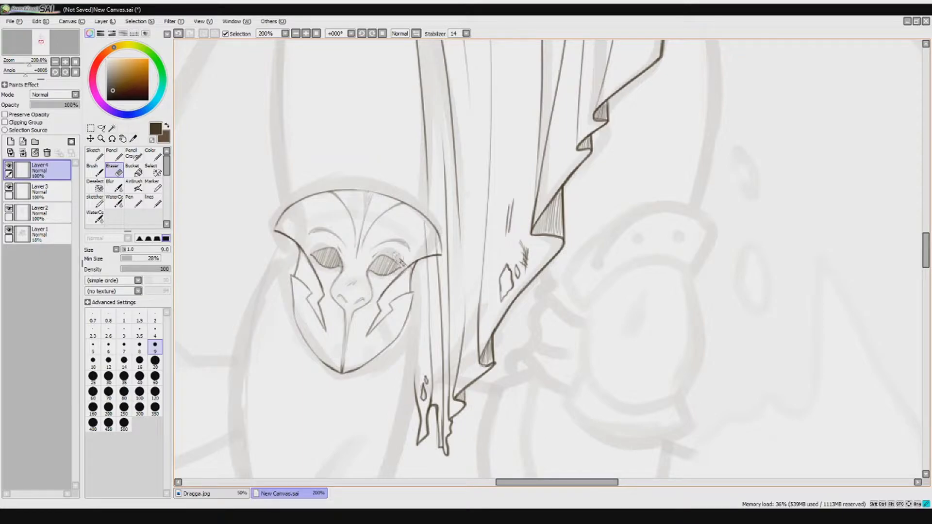
left_click_drag(401, 263, 396, 254)
Hide the Layer 1 sketch and thicken the knee guard's jaw, side and upper rim outlines on Layer 4.
left_click(8, 231)
scroll(369, 248, "down", 5)
scroll(369, 249, "up", 5)
left_click(134, 187)
mouse_move(266, 277)
left_mouse_down()
mouse_move(262, 336)
mouse_move(305, 399)
left_mouse_up()
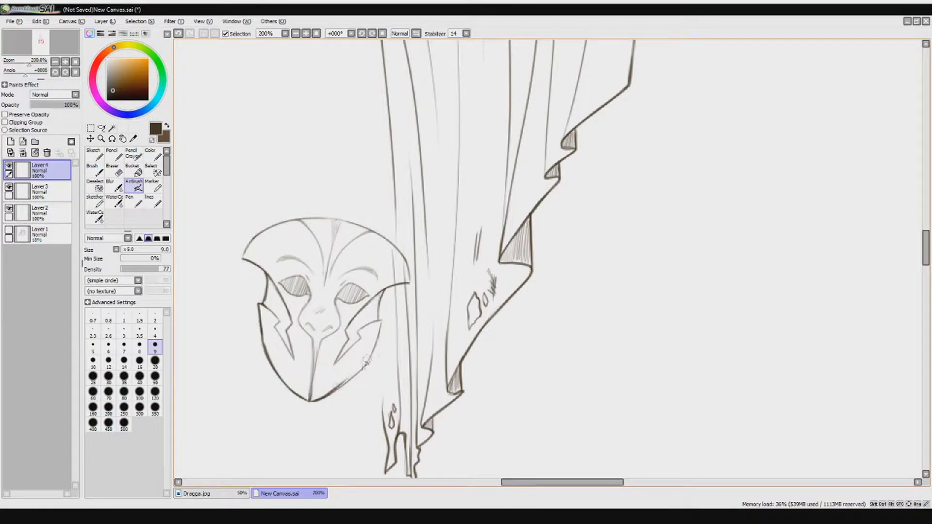
mouse_move(382, 299)
left_mouse_down()
mouse_move(375, 345)
mouse_move(311, 401)
left_mouse_up()
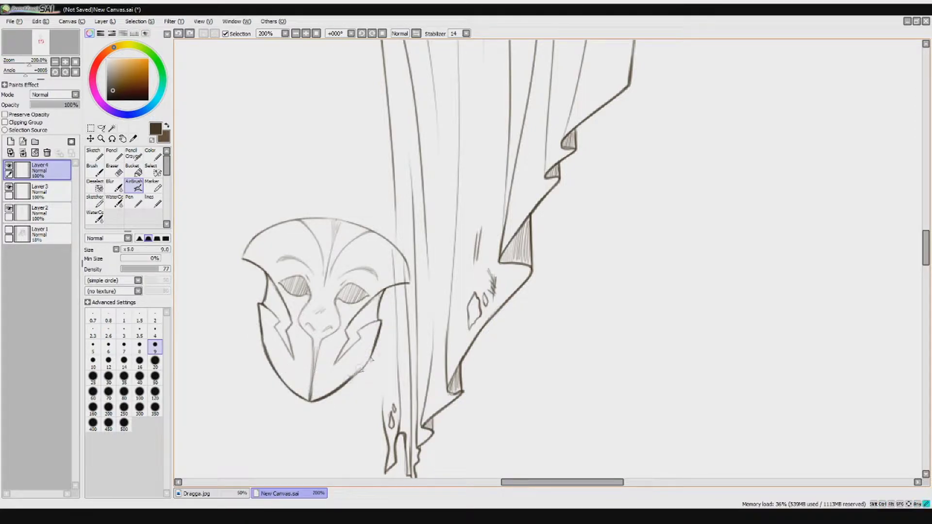
mouse_move(383, 290)
left_mouse_down()
mouse_move(411, 282)
mouse_move(405, 240)
mouse_move(403, 257)
left_mouse_up()
mouse_move(351, 224)
left_mouse_down()
mouse_move(326, 217)
mouse_move(346, 231)
mouse_move(300, 219)
mouse_move(368, 231)
mouse_move(358, 215)
mouse_move(291, 426)
mouse_move(340, 347)
mouse_move(373, 346)
left_mouse_up()
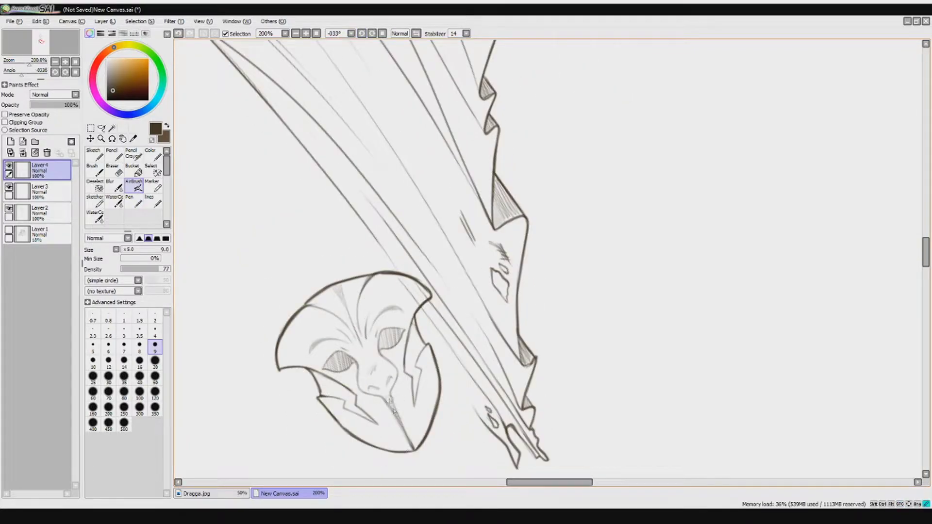
Hatch shading into the jagged cheek recesses on both sides of the knee guard.
left_click_drag(413, 320, 422, 346)
left_click(372, 33)
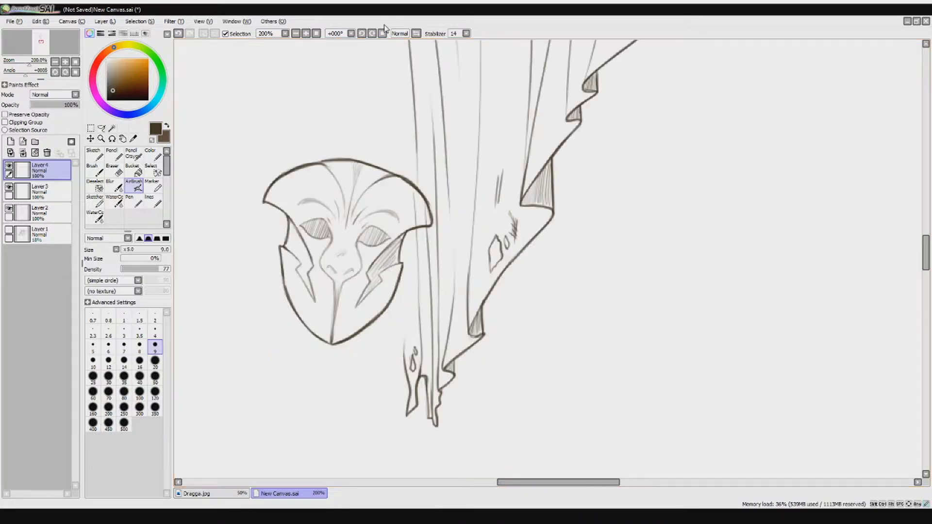
mouse_move(293, 252)
left_mouse_down()
mouse_move(310, 264)
mouse_move(320, 245)
mouse_move(309, 230)
left_mouse_up()
Erase the cloth lines crossing the knee guard on Layer 2, lower Layer 4's opacity, and merge it into Layer 3.
left_click(39, 190)
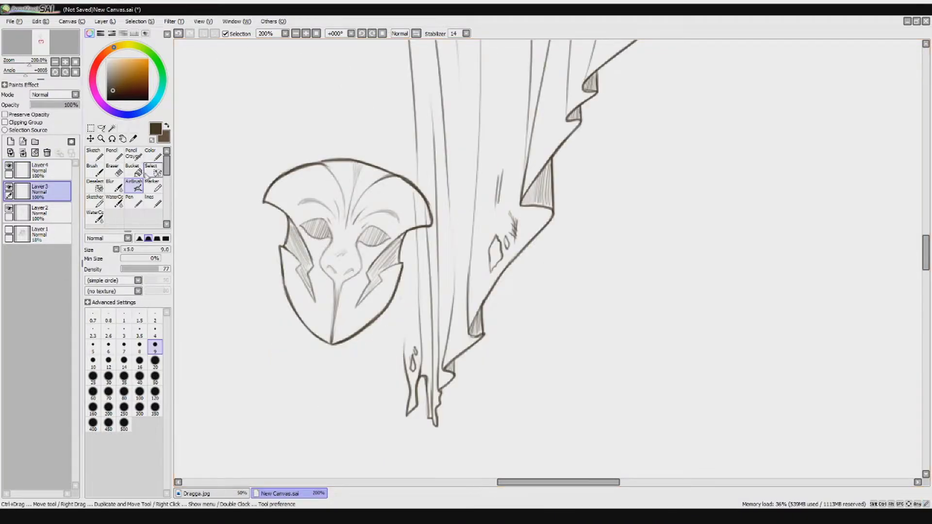
key("e")
left_click(39, 212)
key("v")
left_click_drag(416, 160, 415, 290)
left_click_drag(416, 190, 378, 33)
left_click(39, 170)
left_click_drag(77, 105, 70, 111)
left_click(48, 153)
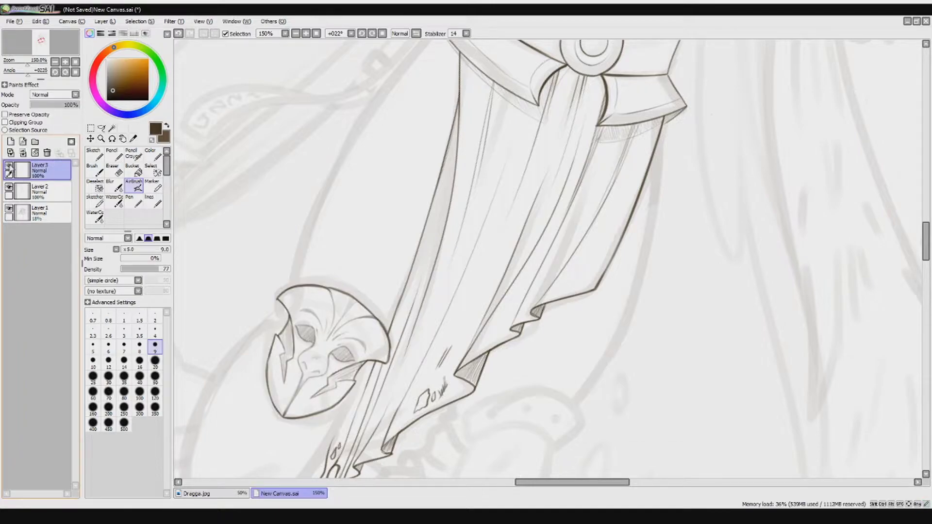
Ink the thigh's outer contour from the knee guard up to the belt plate and thicken its ends.
left_click_drag(340, 204, 325, 240)
left_click_drag(418, 70, 303, 245)
key("ctrl+z")
left_click_drag(275, 339, 420, 71)
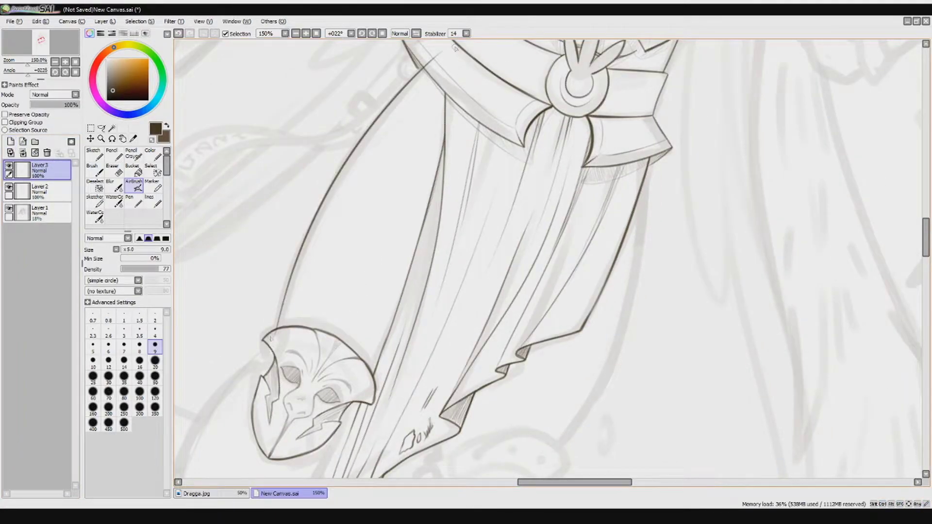
left_click_drag(370, 125, 441, 48)
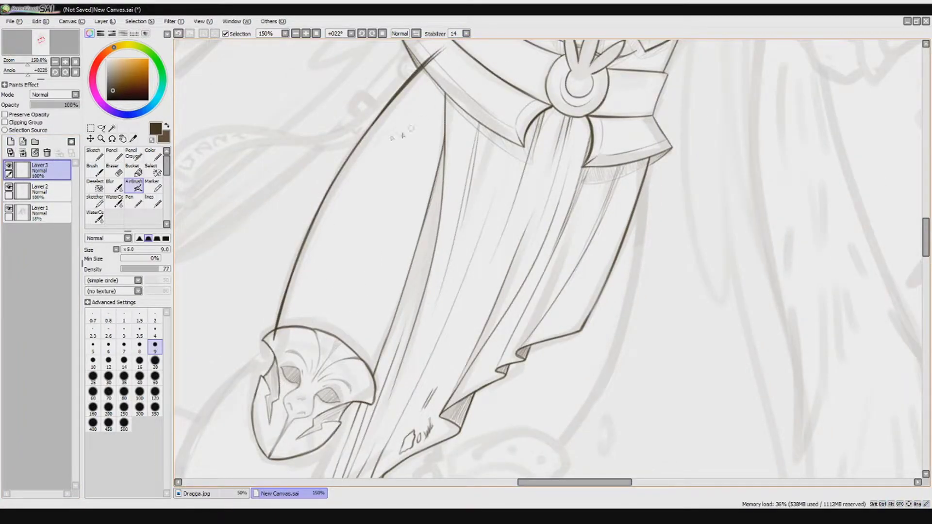
Set the eraser size to 20 and erase the thigh line where it overlaps the knee guard and belt plate.
key("e")
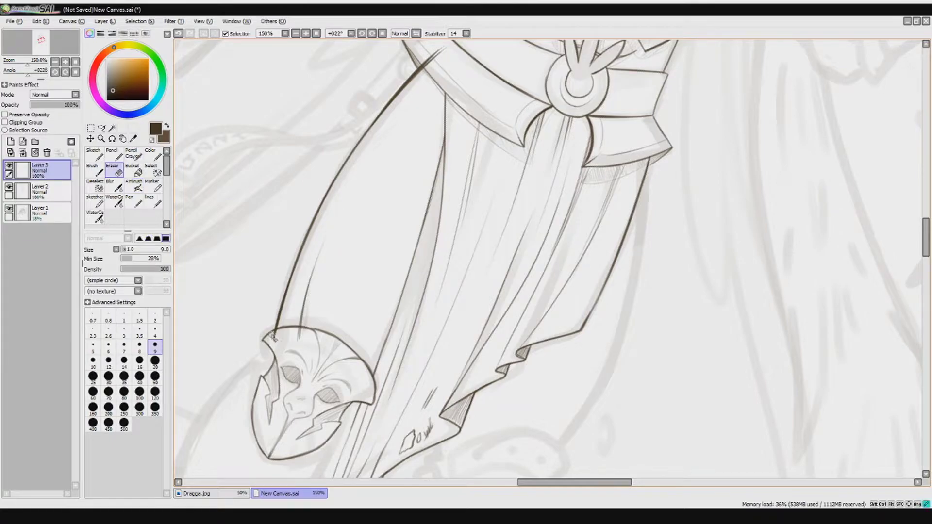
key("bracketright")
key("bracketright")
key("bracketright")
key("bracketright")
key("bracketright")
scroll(288, 330, "up", 3)
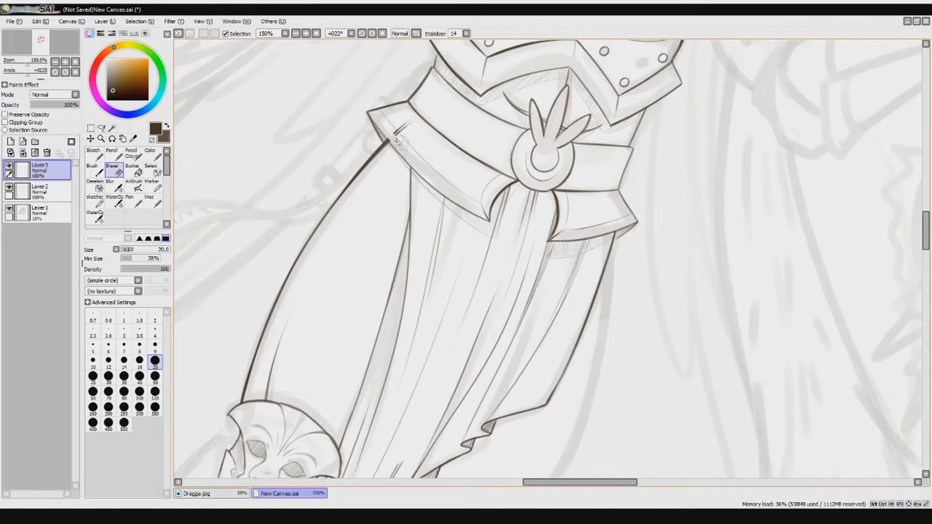
left_click_drag(379, 125, 408, 131)
Ink the small side piece behind the knee guard's left edge, redoing the faulty stroke.
key("Home")
scroll(379, 125, "down", 10)
key("a")
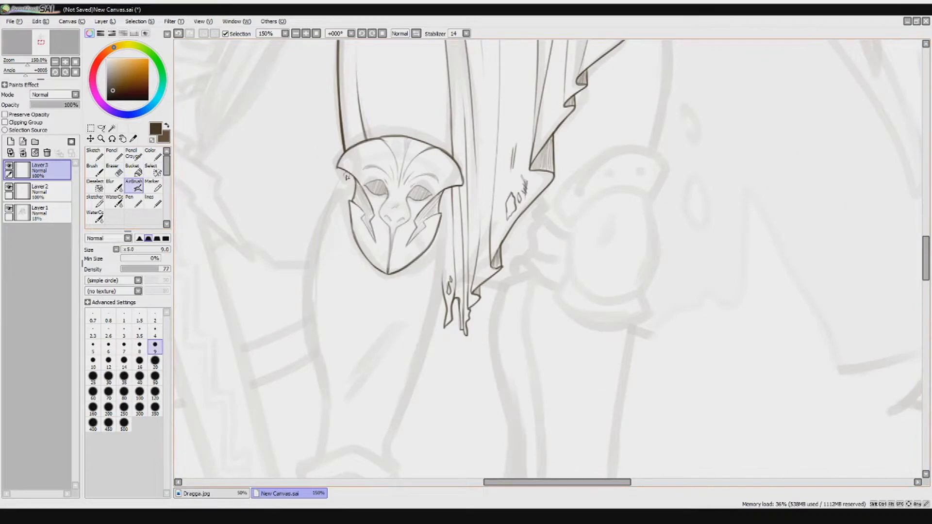
key("ctrl+z")
left_click_drag(342, 170, 356, 208)
scroll(437, 242, "down", 1)
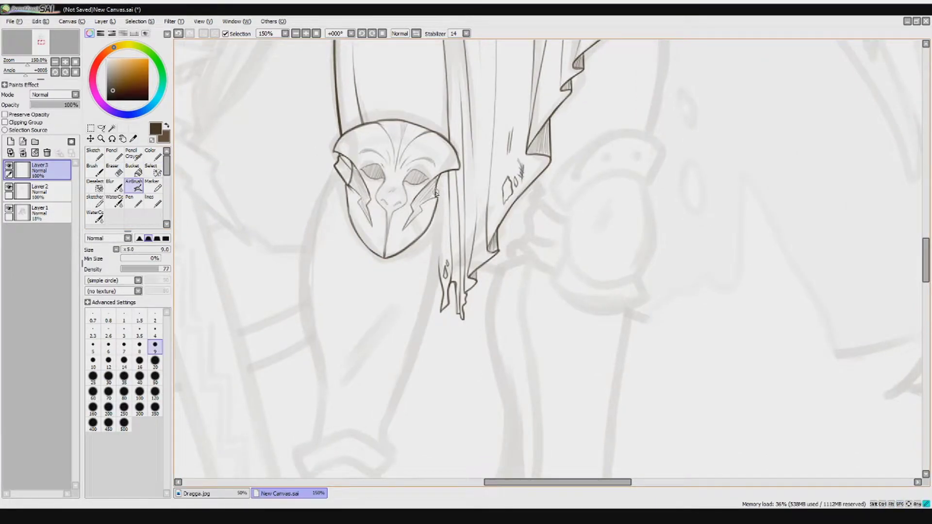
Ink both sides of the lower leg down to the ankle cuff and add highlight strokes on the shin.
left_click_drag(450, 205, 439, 288)
scroll(439, 288, "down", 6)
mouse_move(423, 194)
left_mouse_down()
mouse_move(372, 321)
mouse_move(362, 377)
left_mouse_up()
mouse_move(320, 79)
left_mouse_down()
mouse_move(291, 380)
mouse_move(318, 277)
left_mouse_up()
left_click_drag(408, 107, 351, 181)
scroll(377, 143, "down", 3)
Clean up the ankle cuff's corner, then ink its angled edges and the scalloped plates of the pointed foot.
key("e")
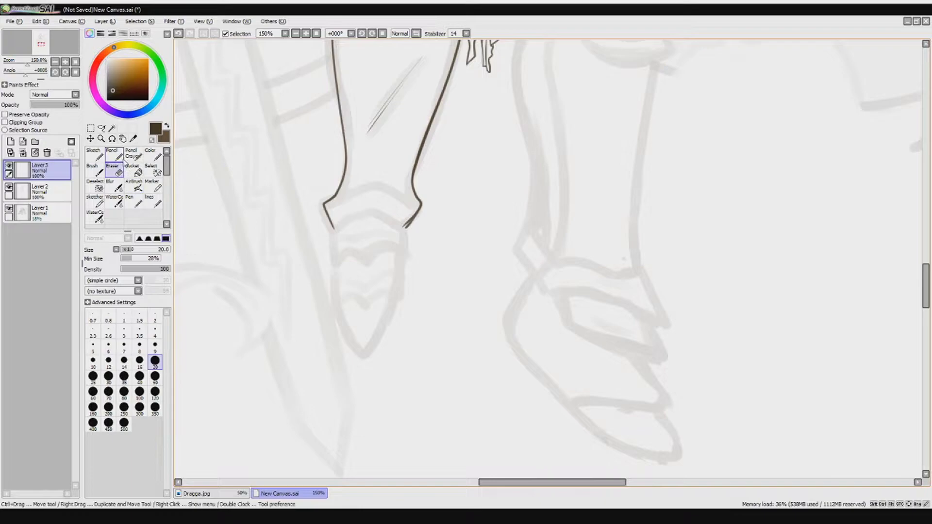
left_click_drag(409, 218, 406, 228)
key("a")
left_click_drag(334, 228, 379, 206)
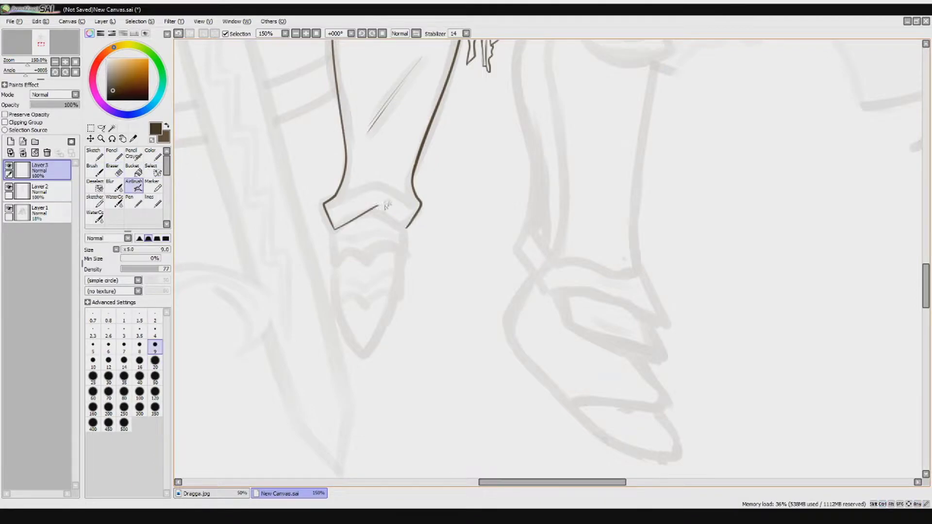
key("ctrl+z")
left_click_drag(334, 229, 334, 270)
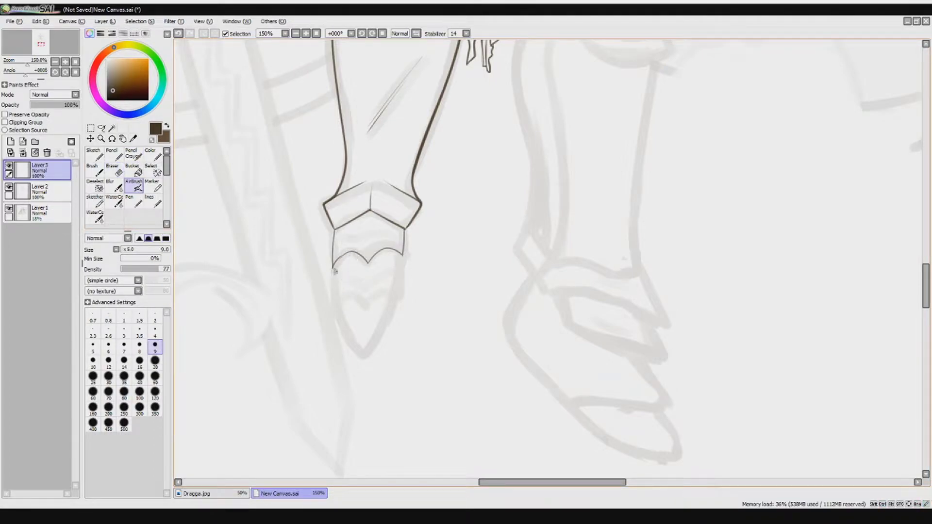
mouse_move(367, 306)
left_mouse_down()
mouse_move(335, 302)
mouse_move(315, 243)
left_mouse_up()
left_click_drag(357, 272, 336, 472)
On a new layer, hatch shadows beneath the knee guard, ankle cuff and foot plates, trimming the excess.
key("ctrl+shift+n")
left_click_drag(340, 127, 423, 132)
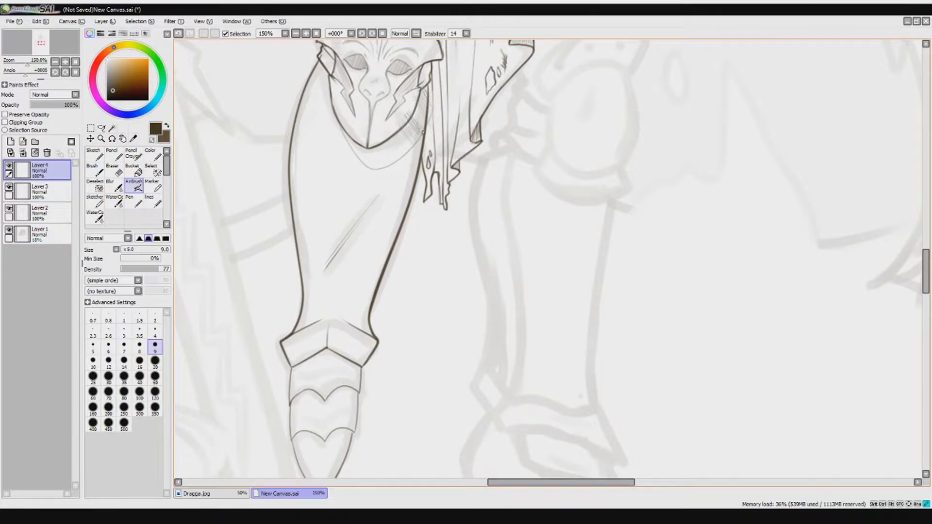
left_click_drag(376, 168, 395, 160)
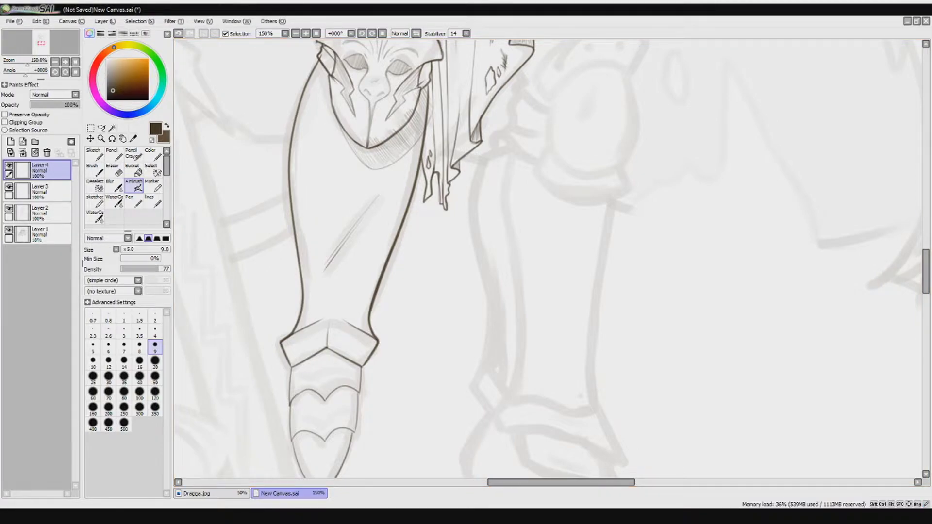
key("e")
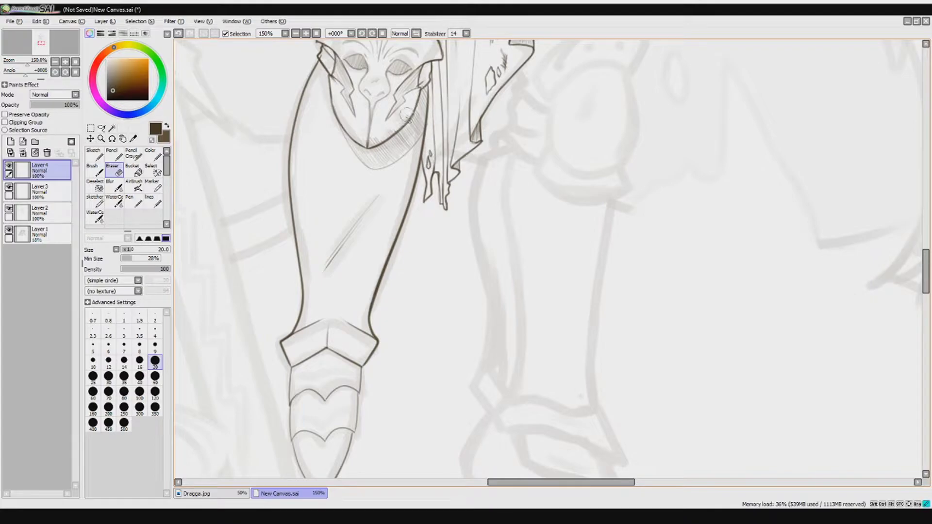
key("e")
mouse_move(296, 369)
left_mouse_down()
mouse_move(335, 321)
mouse_move(402, 330)
left_mouse_up()
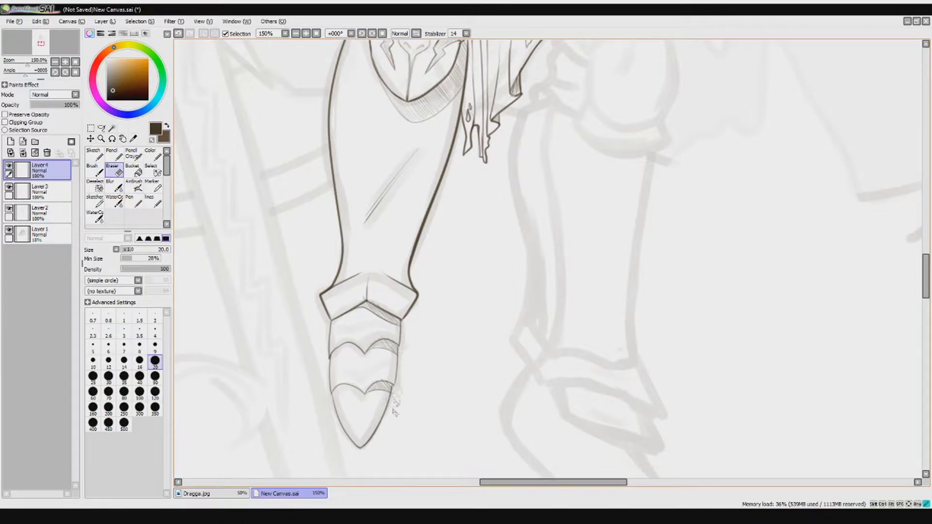
Reduce the leg shading on Layer 4 to 54% opacity and hide the Layer 1 sketch to check the line art.
scroll(410, 403, "down", 4)
scroll(409, 402, "up", 1)
left_click_drag(78, 104, 56, 105)
left_click(8, 233)
scroll(405, 201, "up", 1)
key("a")
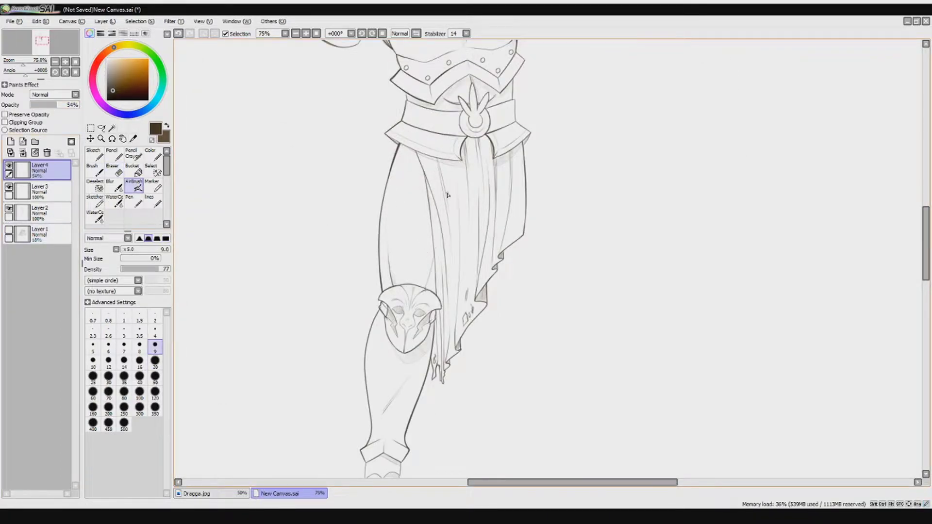
scroll(441, 303, "down", 1)
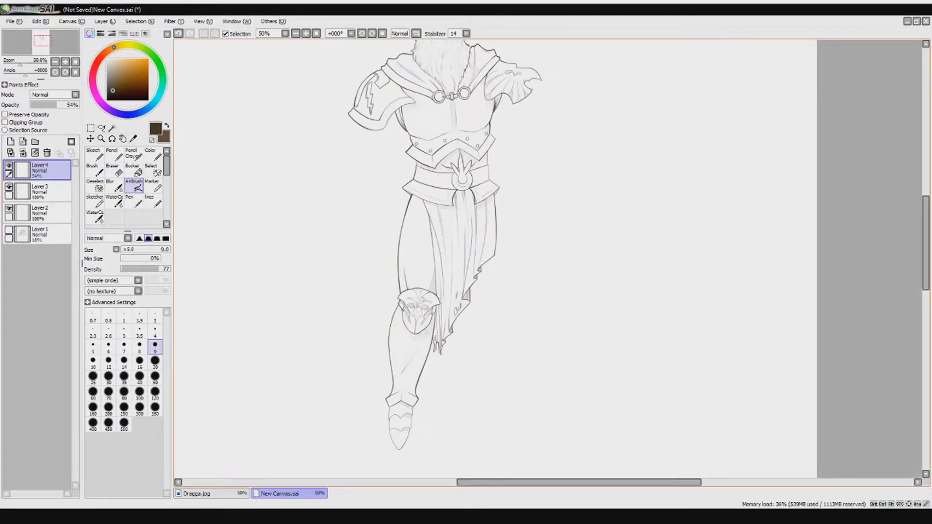
Lower the Layer 4 leg shading's opacity, merge it into Layer 3, and show the Layer 1 sketch again.
left_click_drag(58, 104, 53, 110)
left_click(47, 153)
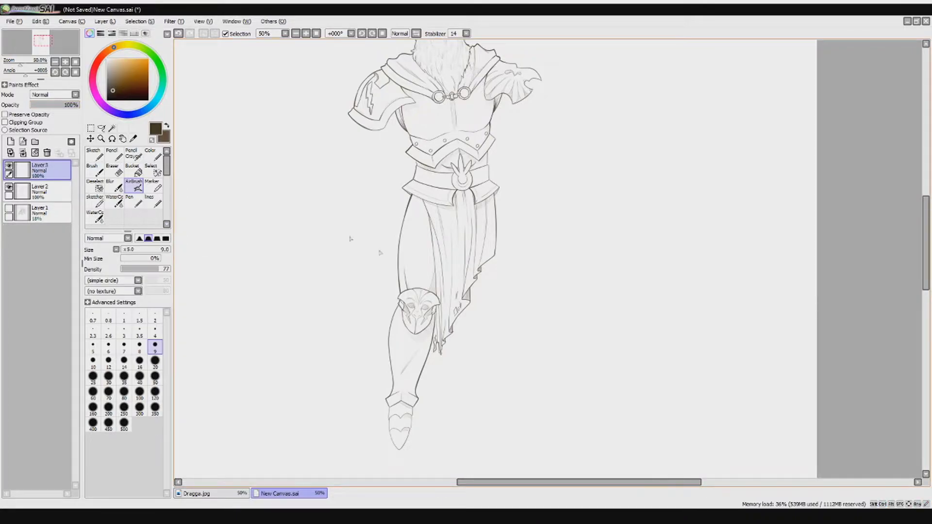
scroll(437, 300, "up", 5)
key("e")
scroll(397, 272, "down", 5)
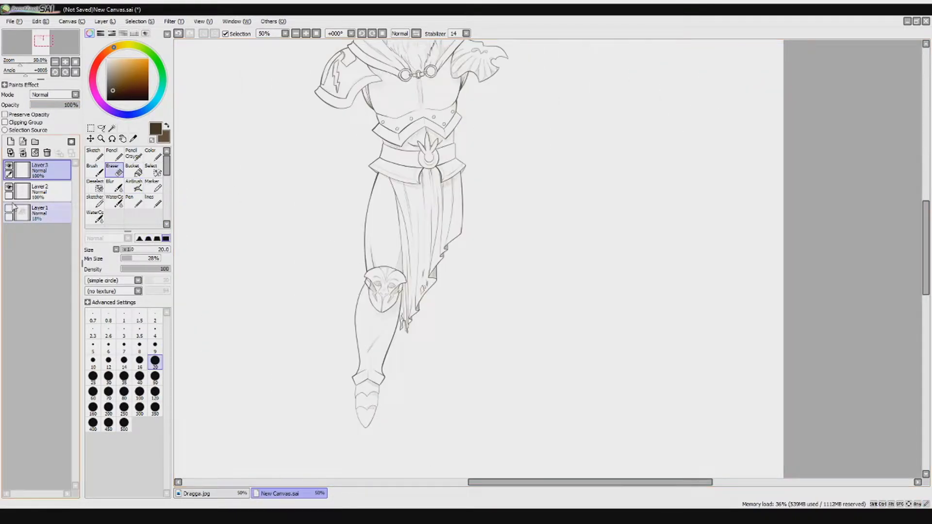
Handwrite the note "Tiny break!" in the empty area beside the legs.
key("n")
left_click_drag(462, 336, 487, 326)
left_click_drag(478, 326, 481, 347)
mouse_move(489, 331)
left_mouse_down()
mouse_move(491, 343)
mouse_move(507, 335)
left_mouse_up()
left_click_drag(512, 327, 529, 357)
key("ctrl+z")
left_click_drag(502, 320, 509, 352)
left_click_drag(522, 288, 533, 307)
left_click_drag(540, 306, 549, 297)
left_click_drag(550, 299, 567, 293)
left_click_drag(571, 266, 575, 286)
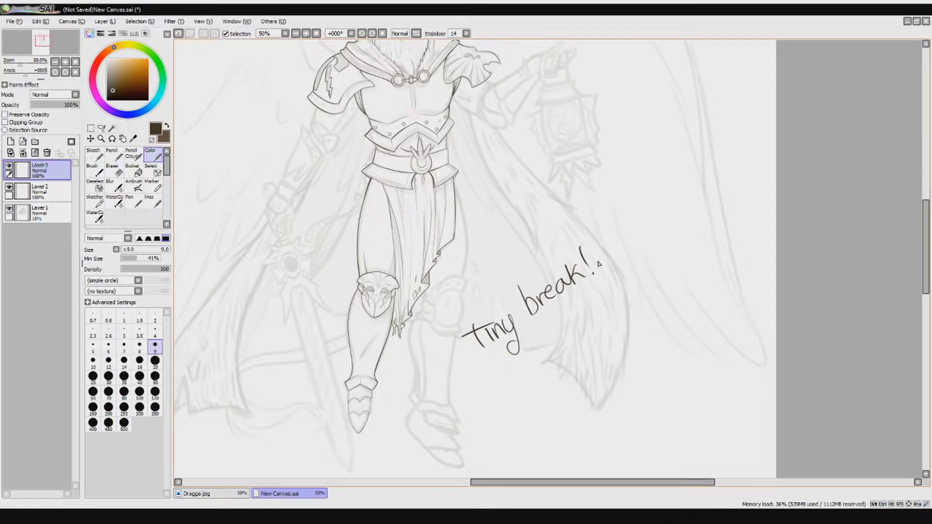
Undo all the handwritten note strokes beside the legs.
scroll(600, 263, "down", 1)
key("ctrl+z")
key("ctrl+z")
key("ctrl+z")
key("ctrl+z")
key("ctrl+z")
key("ctrl+z")
key("ctrl+z")
key("ctrl+z")
key("ctrl+z")
key("ctrl+z")
key("ctrl+z")
key("ctrl+z")
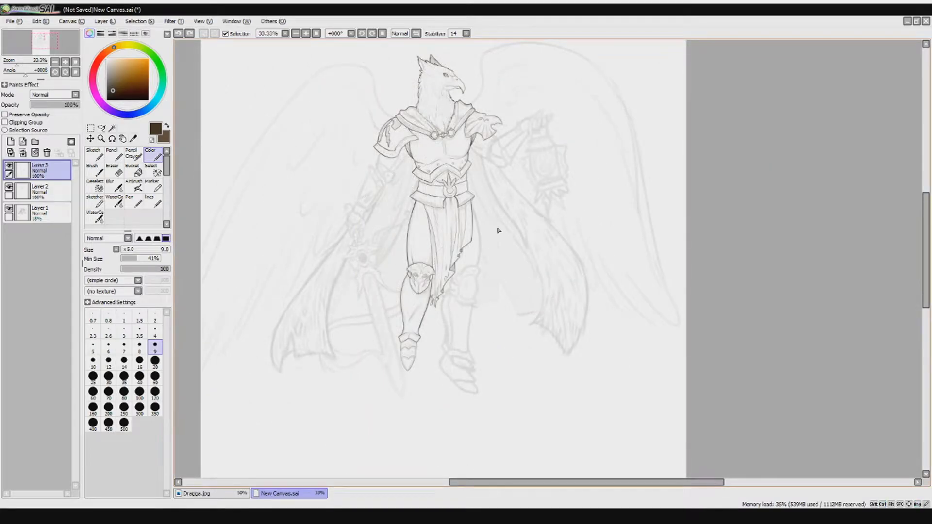
Merge the finished line art into Layer 2, then begin inking the elbow guard's edge strip and rivet on a new layer.
scroll(368, 165, "up", 4)
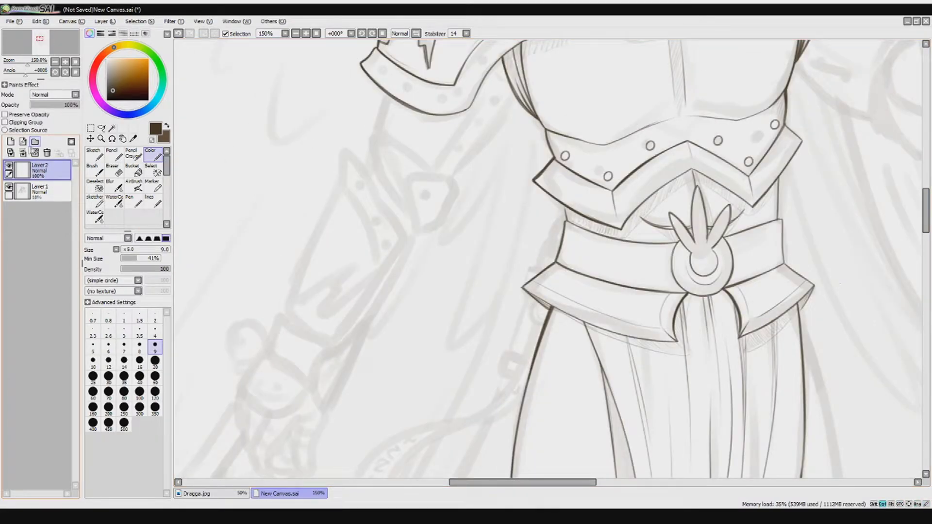
left_click_drag(460, 187, 433, 229)
key("a")
key("ctrl+z")
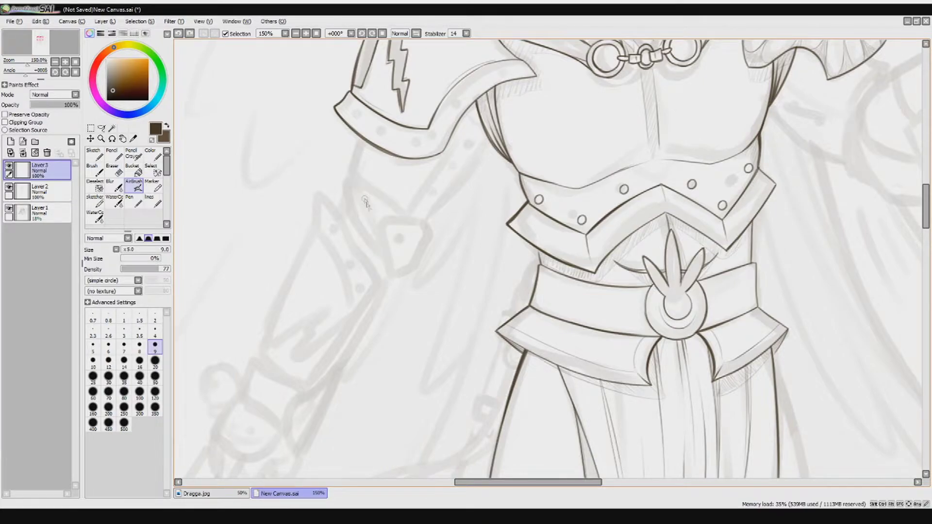
key("ctrl+z")
key("ctrl+z")
mouse_move(458, 206)
left_mouse_down()
mouse_move(481, 104)
mouse_move(491, 105)
mouse_move(510, 151)
left_mouse_up()
key("ctrl+z")
key("ctrl+z")
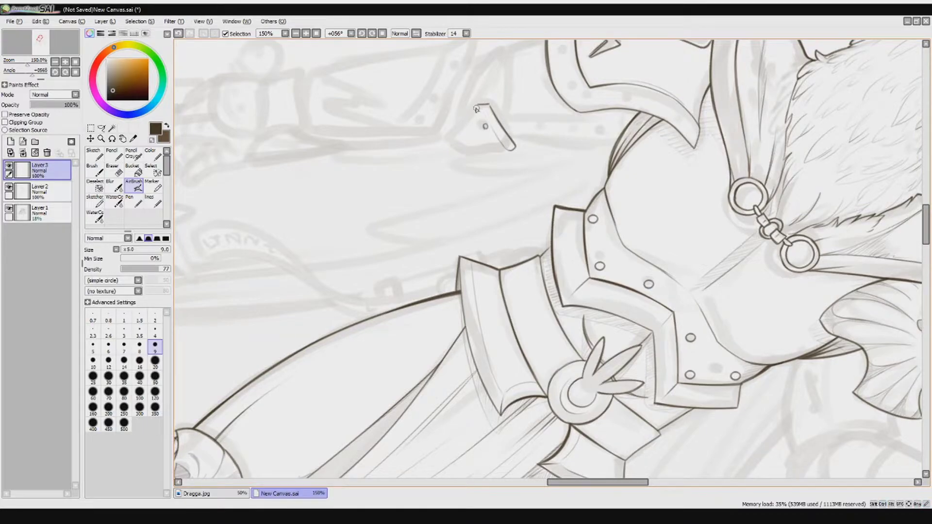
Ink the elbow guard's rounded flap and the overlapping pointed plates wrapping around the elbow.
mouse_move(481, 104)
left_mouse_down()
mouse_move(451, 140)
mouse_move(506, 149)
left_mouse_up()
left_click_drag(504, 77, 493, 147)
left_click_drag(486, 112, 454, 162)
left_click_drag(441, 199, 480, 119)
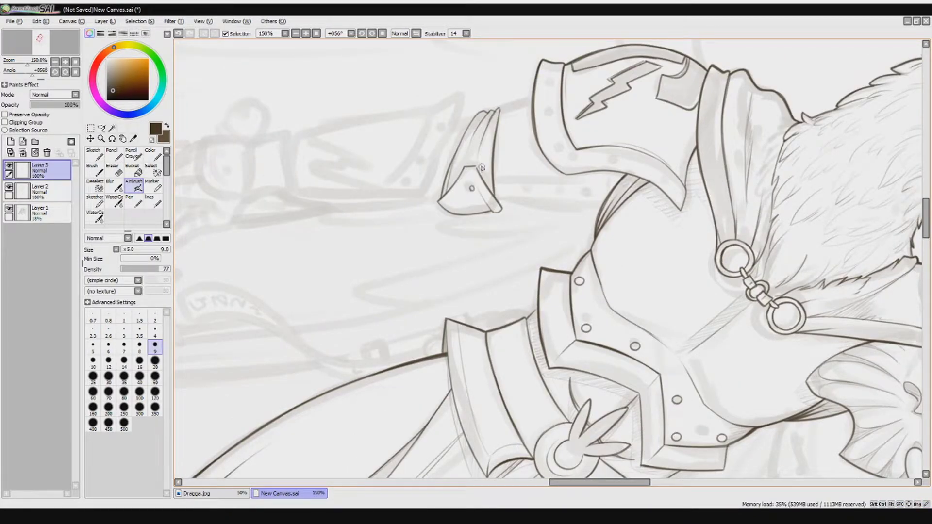
Ink the upper arm's outline and the trim band running from the armpit to the elbow guard.
left_click(382, 34)
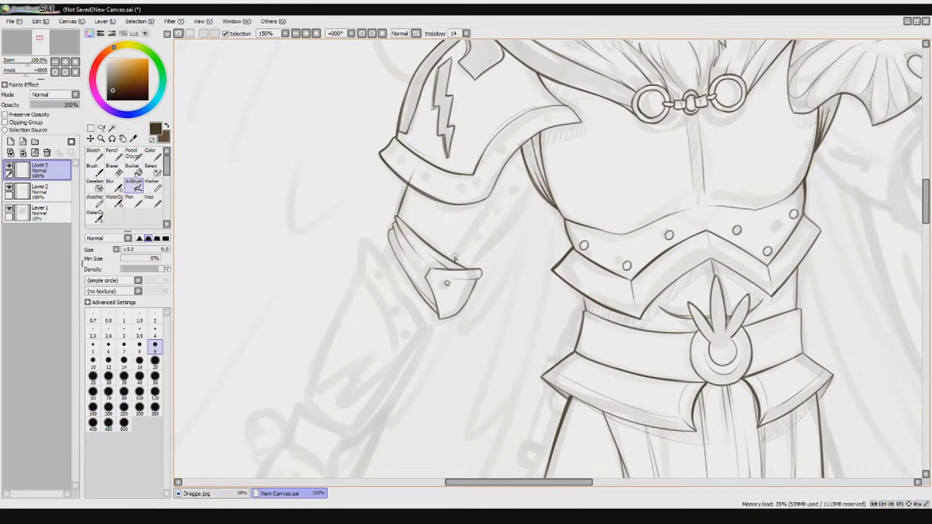
key("ctrl+z")
left_click_drag(530, 153, 521, 120)
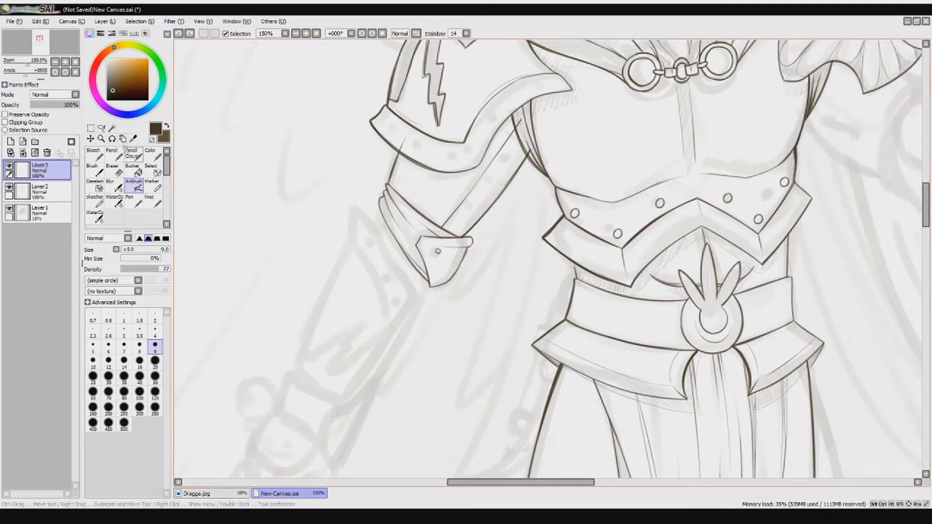
Copy a rivet onto separate layers and space three copies along the upper arm's trim band.
left_click(39, 191)
left_click(101, 128)
left_click(10, 141)
scroll(510, 156, "down", 3)
key("ctrl+t")
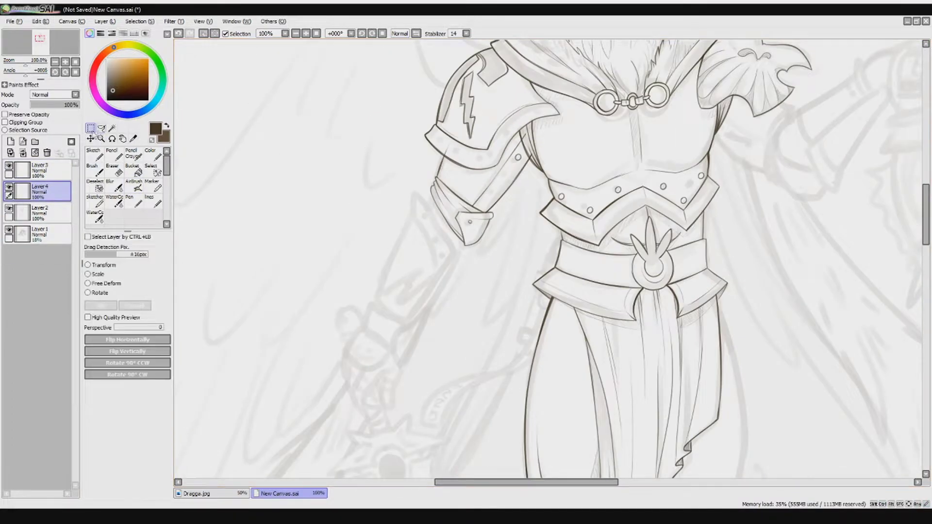
scroll(413, 155, "up", 6)
left_click_drag(412, 150, 377, 250)
key("Return")
key("ctrl+v")
mouse_move(428, 183)
left_mouse_down()
mouse_move(344, 312)
mouse_move(318, 324)
left_mouse_up()
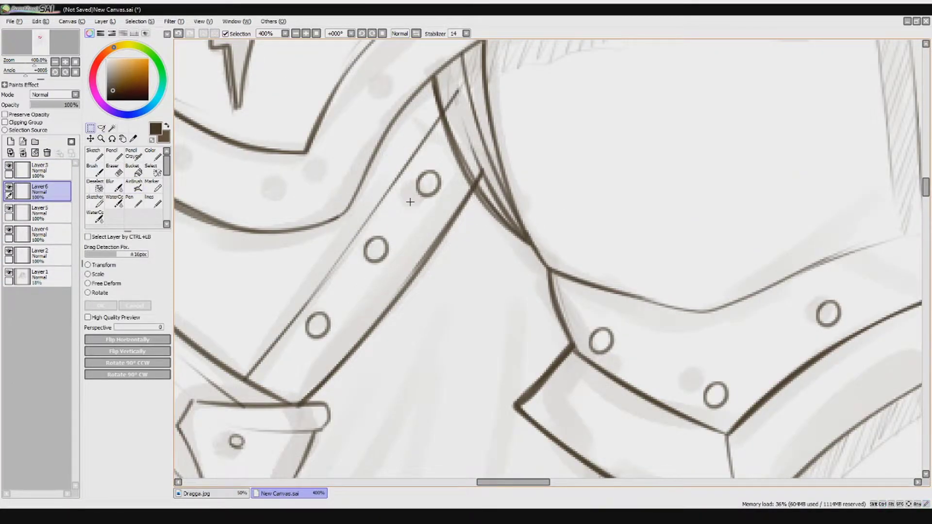
Merge the rivet layers into Layer 2 and erase the band lines overrunning the armpit on Layer 3.
key("e")
key("ctrl+e")
key("ctrl+e")
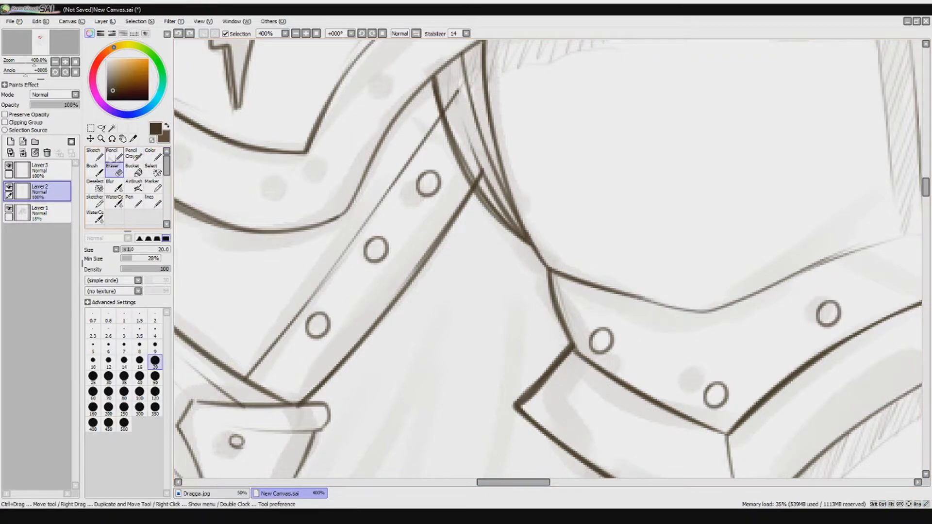
scroll(458, 132, "down", 3)
scroll(323, 88, "up", 2)
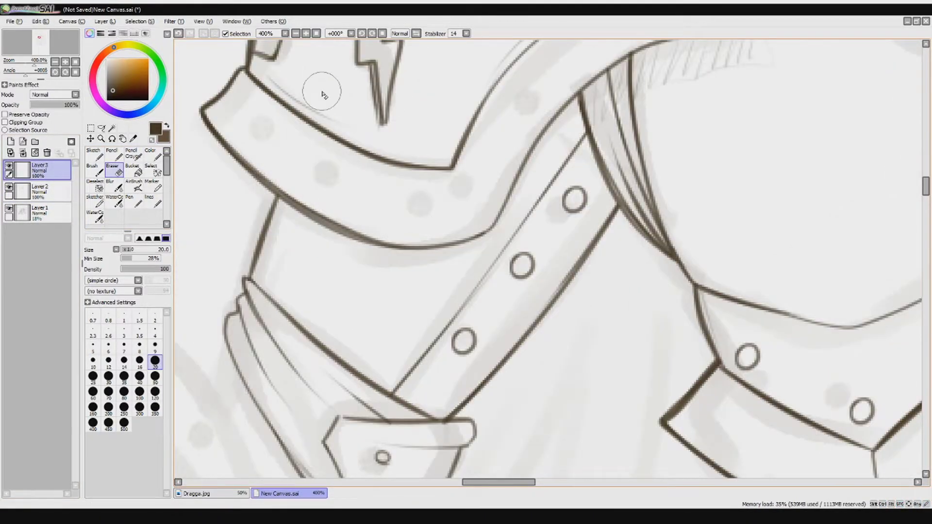
scroll(322, 88, "down", 2)
scroll(336, 219, "up", 1)
left_click_drag(335, 219, 272, 317)
On a new layer, hatch and trim the upper arm shadow beneath the shoulder guard, then merge it down at reduced opacity.
left_click(10, 142)
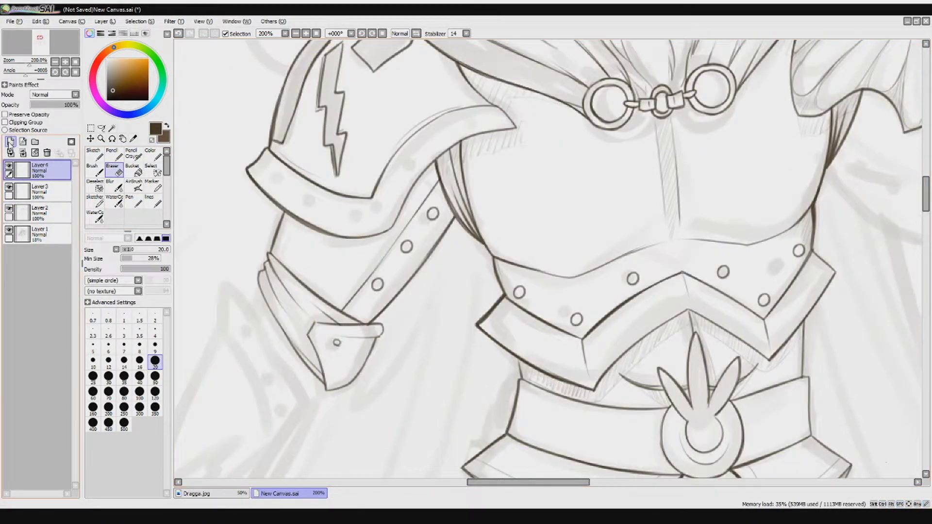
left_click(133, 185)
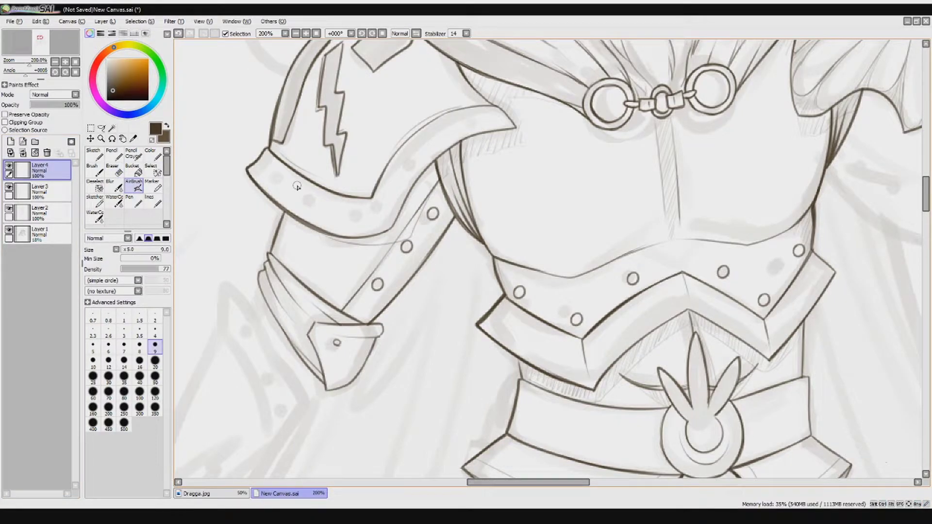
left_click_drag(406, 231, 422, 178)
left_click_drag(359, 231, 403, 204)
key("e")
mouse_move(359, 250)
left_mouse_down()
mouse_move(359, 224)
mouse_move(406, 185)
mouse_move(389, 206)
mouse_move(324, 216)
mouse_move(331, 227)
mouse_move(379, 223)
mouse_move(448, 211)
left_mouse_up()
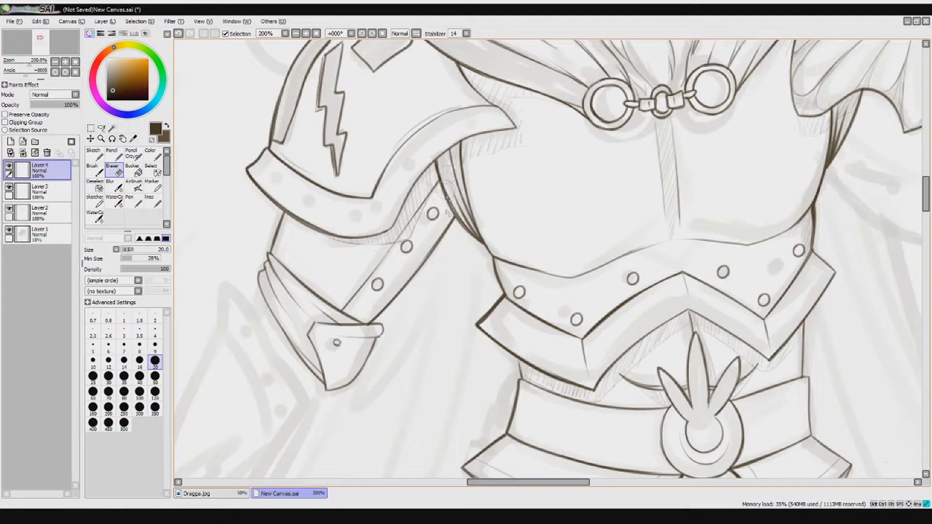
mouse_move(71, 105)
left_mouse_down()
mouse_move(41, 105)
mouse_move(63, 105)
left_mouse_up()
left_click(23, 153)
Ink the hand plate's curved lower edge, its outer side and the curved wrist edge over the sketch.
left_click_drag(291, 339, 420, 145)
left_click(134, 185)
left_click_drag(398, 234, 412, 195)
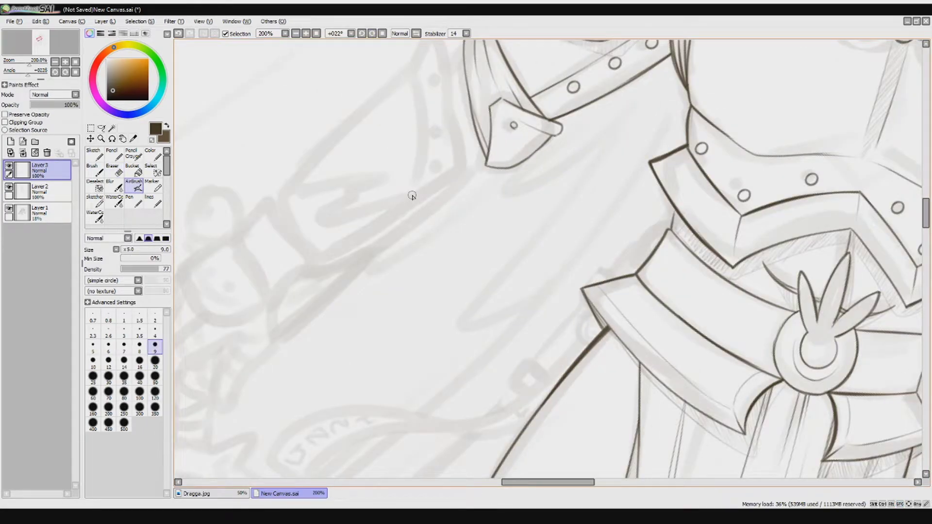
left_click_drag(412, 196, 310, 194)
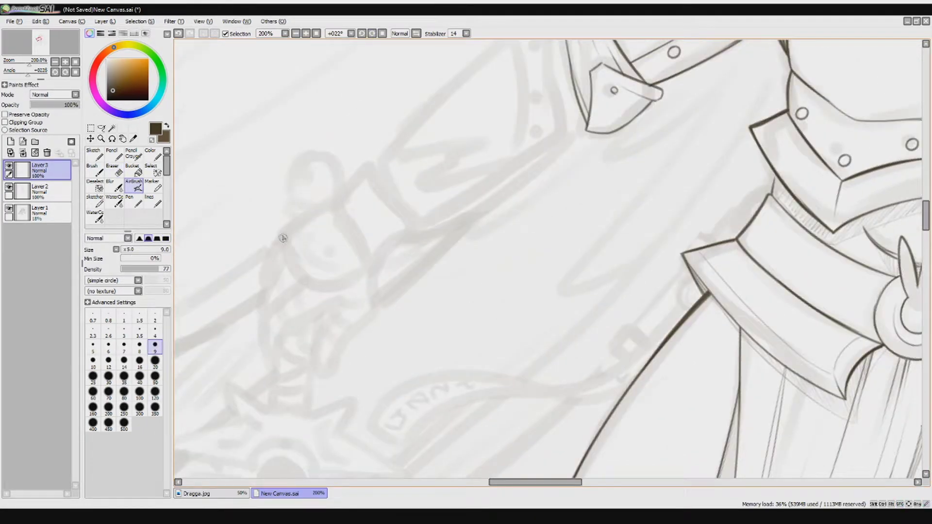
left_click_drag(283, 238, 314, 286)
mouse_move(281, 226)
left_mouse_down()
mouse_move(344, 188)
mouse_move(416, 241)
left_mouse_up()
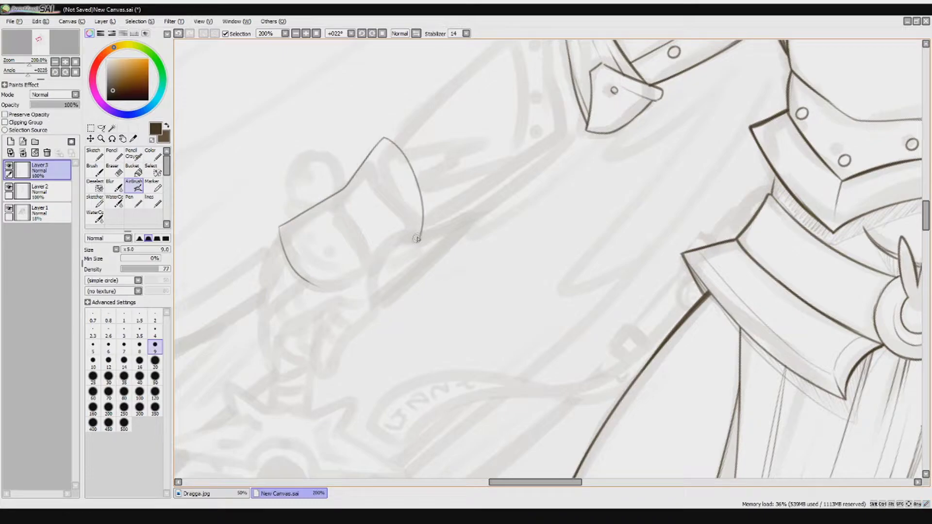
Redo the wrist curve as a cuff band, then ink the jagged bracer motif, forearm underside and hand plate's inner side.
left_click_drag(403, 135, 439, 221)
key("ctrl+z")
left_click_drag(389, 135, 429, 201)
mouse_move(392, 138)
left_mouse_down()
mouse_move(460, 87)
mouse_move(415, 139)
mouse_move(437, 144)
mouse_move(432, 155)
mouse_move(499, 136)
left_mouse_up()
mouse_move(428, 175)
left_mouse_down()
mouse_move(501, 136)
mouse_move(549, 157)
mouse_move(424, 239)
left_mouse_up()
left_click_drag(359, 286, 255, 332)
left_click_drag(252, 134, 294, 188)
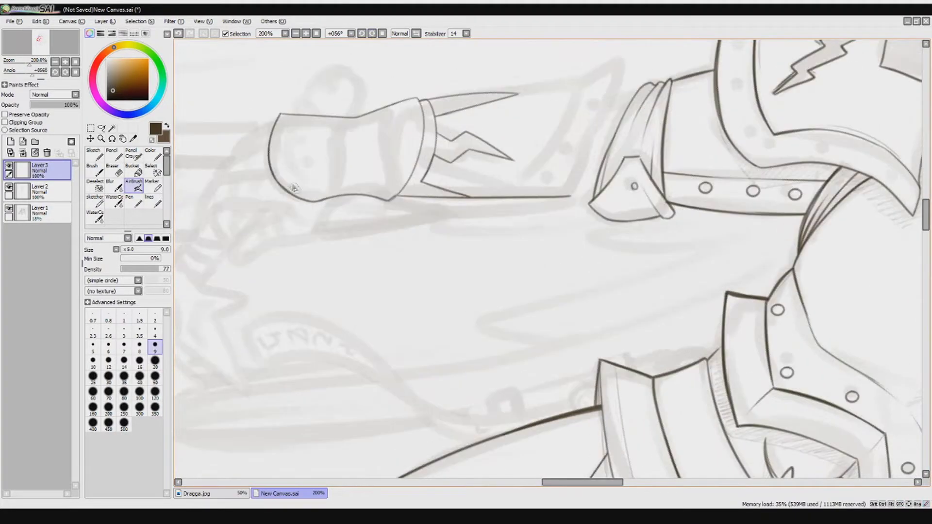
Ink the curved crease lines beside the wrist cuff and erase the stray ends.
left_click_drag(392, 107, 392, 193)
key("e")
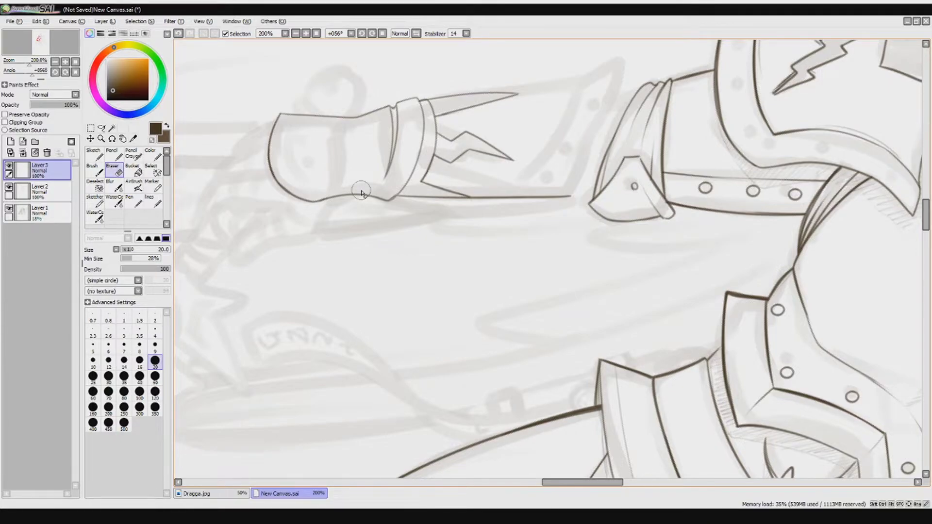
left_click(362, 33)
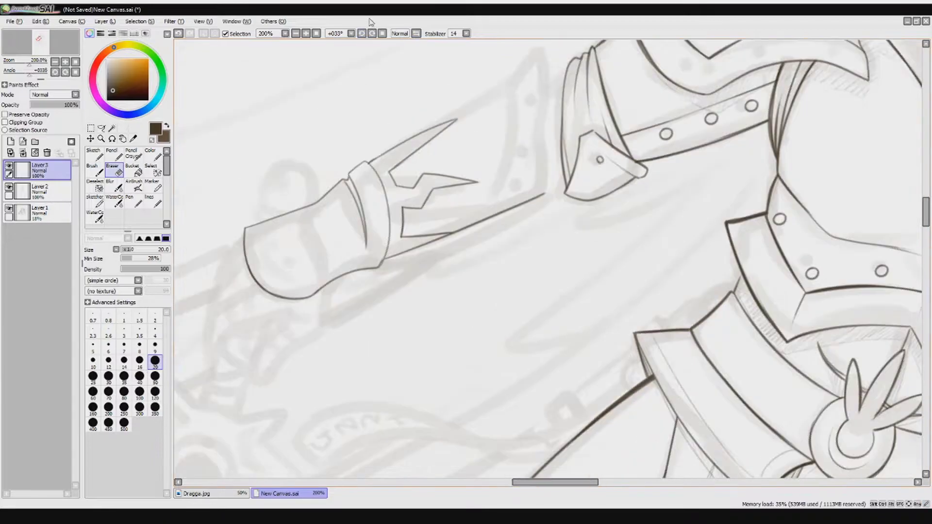
Ink the bracer's flared elbow rim, reinforce the forearm's outer edge, and add an inner rim line to the hand plate.
key("v")
scroll(391, 151, "up", 3)
mouse_move(465, 144)
left_mouse_down()
mouse_move(414, 174)
mouse_move(472, 134)
mouse_move(509, 158)
mouse_move(504, 242)
mouse_move(449, 272)
left_mouse_up()
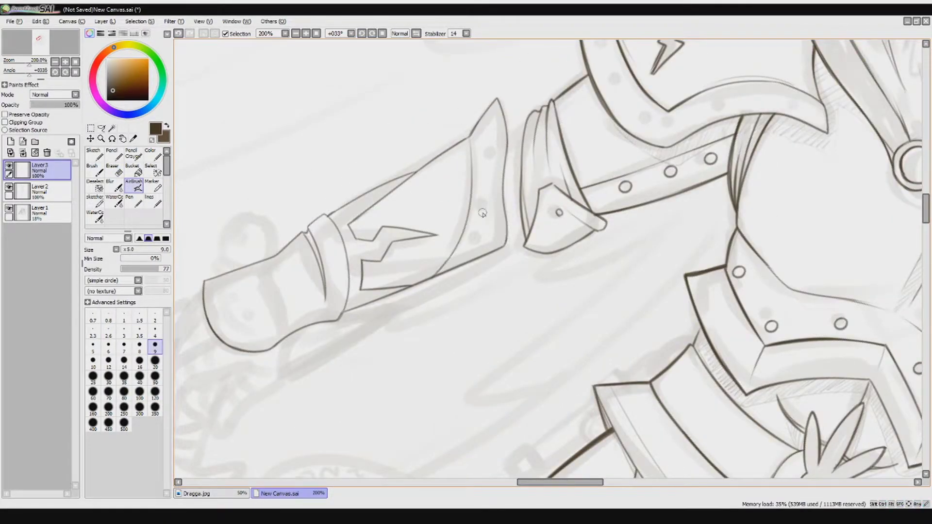
left_click_drag(330, 217, 417, 172)
left_click_drag(468, 138, 416, 172)
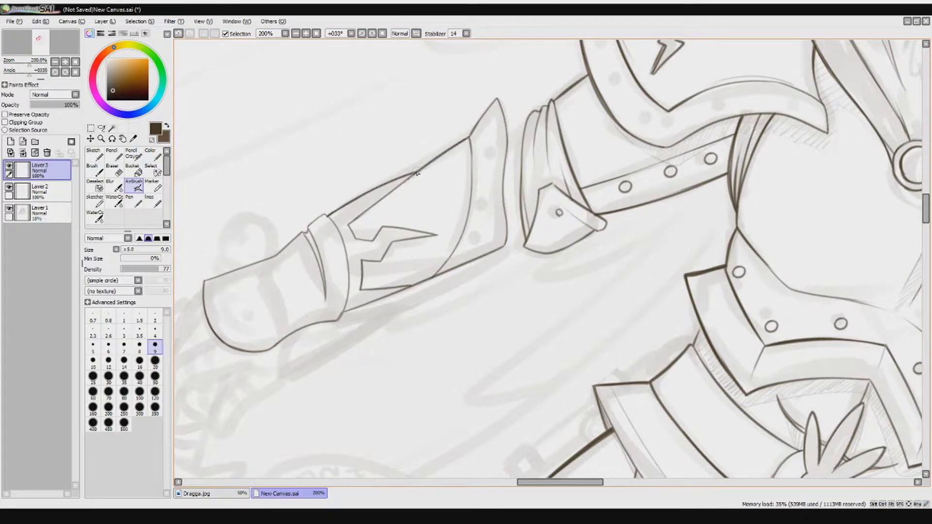
mouse_move(328, 216)
left_mouse_down()
mouse_move(235, 267)
mouse_move(270, 346)
left_mouse_up()
Copy the elbow guard area's rivet and place two copies along the hand plate's rim.
left_click(102, 127)
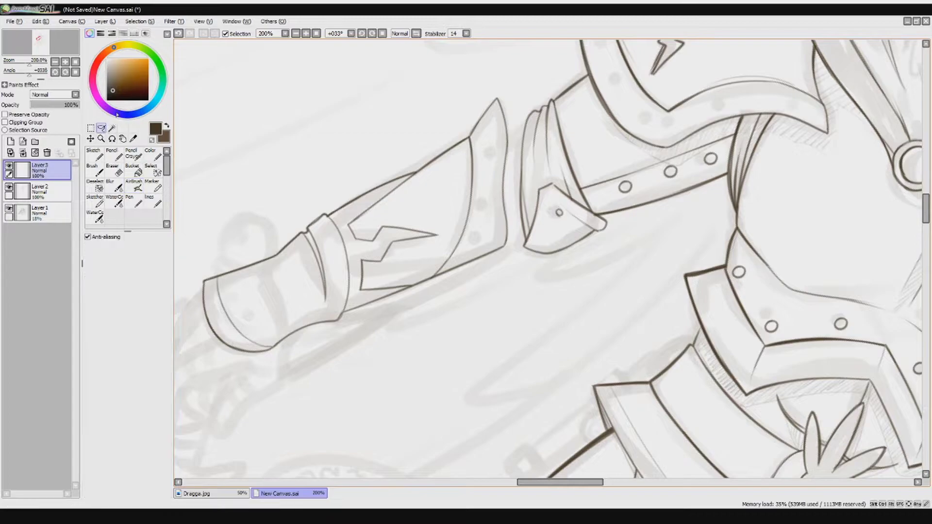
key("ctrl+c")
key("ctrl+v")
mouse_move(626, 187)
left_mouse_down()
mouse_move(231, 289)
mouse_move(255, 335)
left_mouse_up()
key("ctrl+t")
scroll(234, 290, "up", 2)
key("Return")
key("ctrl+c")
key("ctrl+v")
scroll(302, 297, "down", 2)
key("Home")
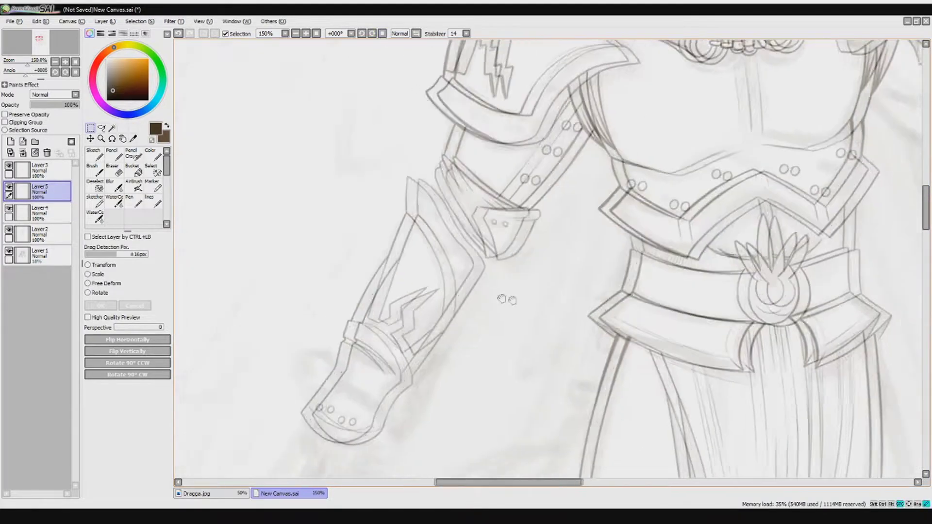
Paste further rivet copies and space three of them along the bracer's flared elbow rim.
key("ctrl+c")
key("ctrl+v")
key("ctrl+c")
key("ctrl+v")
mouse_move(322, 416)
left_mouse_down()
mouse_move(404, 210)
mouse_move(421, 239)
left_mouse_up()
key("ctrl+c")
key("ctrl+v")
left_click_drag(377, 188, 432, 231)
Clear the selection and merge the rivet layers and Layer 3 arm line art into Layer 2.
key("ctrl+d")
key("ctrl+e")
key("ctrl+e")
key("ctrl+e")
key("ctrl+e")
key("ctrl+e")
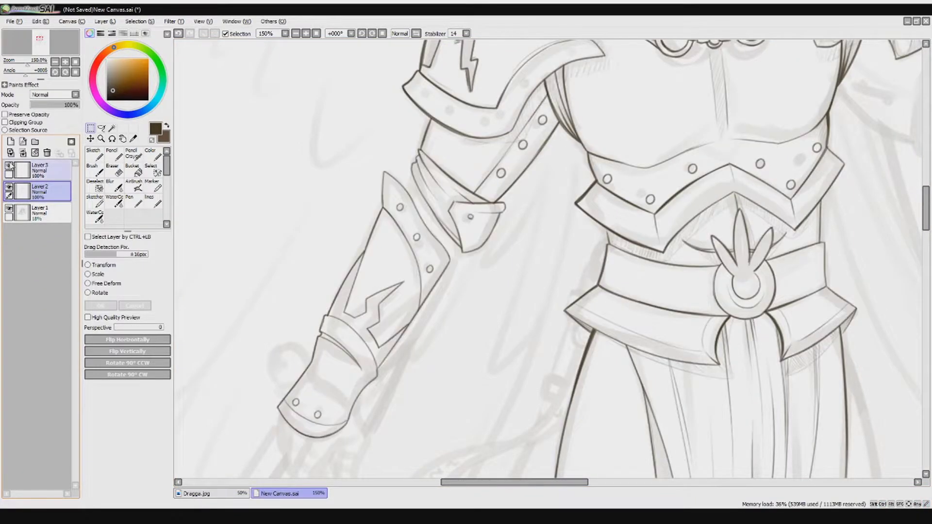
key("ctrl+e")
left_click(134, 186)
scroll(401, 318, "down", 3)
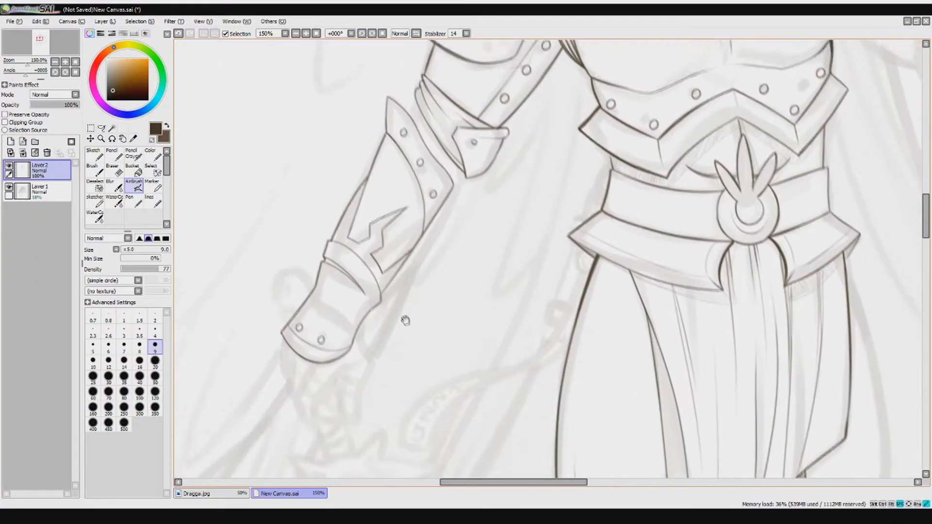
Add a new layer and draw fold lines with light hatching on the cloth at the elbow joint.
left_click_drag(402, 318, 405, 344)
left_click(10, 142)
key("ctrl+z")
left_click_drag(418, 115, 409, 139)
key("ctrl+z")
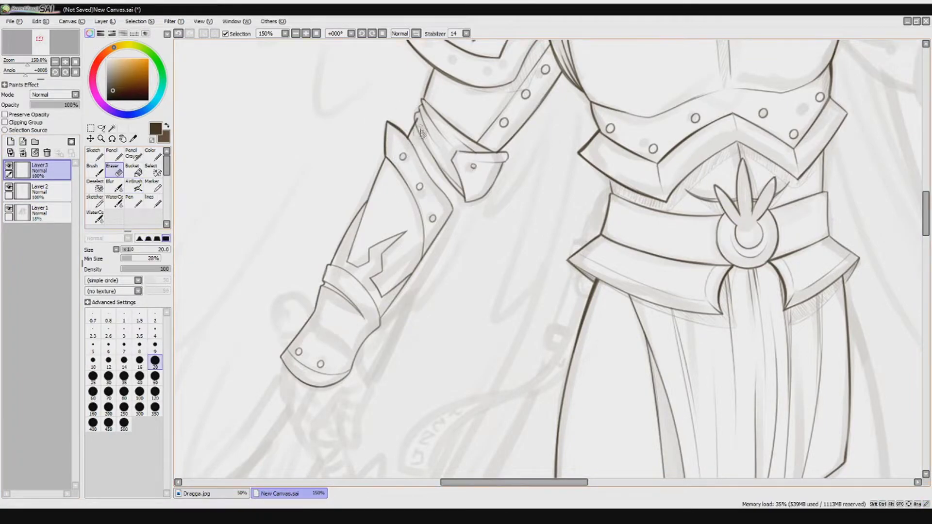
left_click_drag(437, 162, 462, 194)
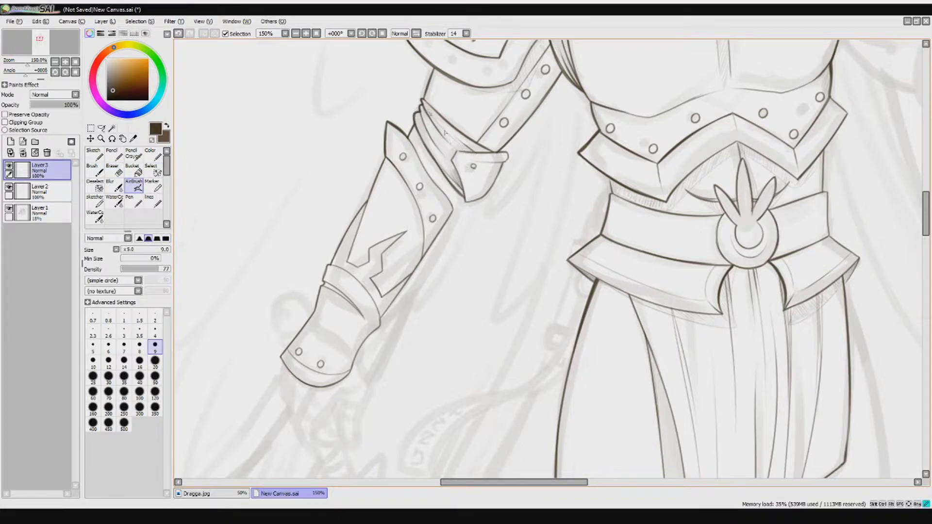
left_click_drag(443, 132, 460, 144)
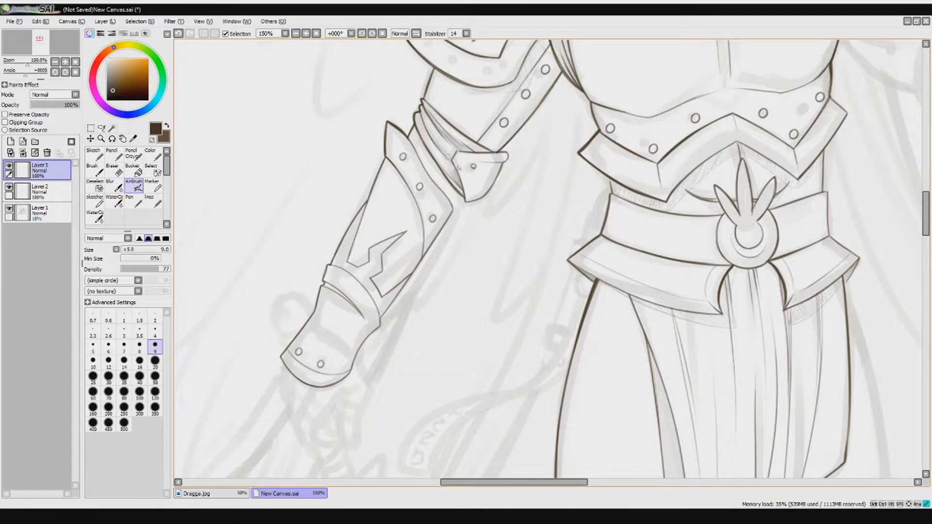
Set the elbow shading layer's opacity to 53% and merge it into the Layer 2 line art.
left_click(58, 106)
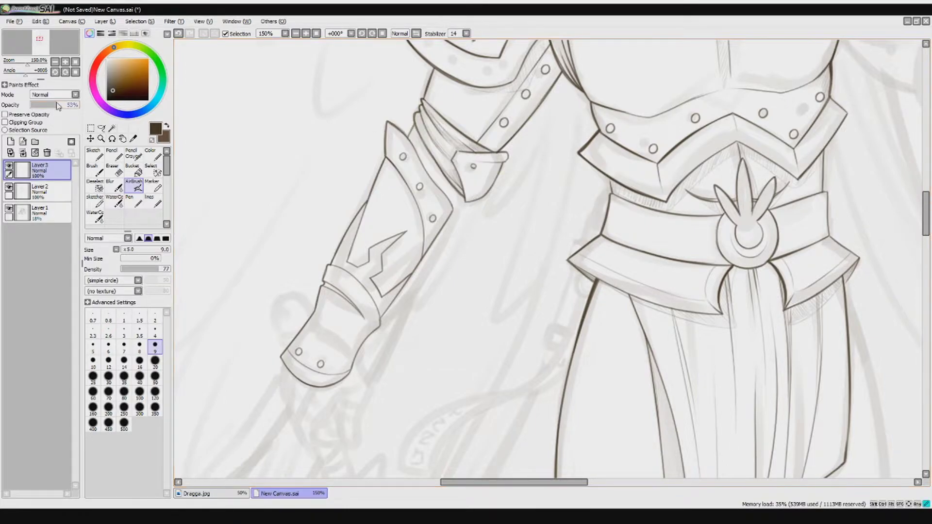
left_click(112, 169)
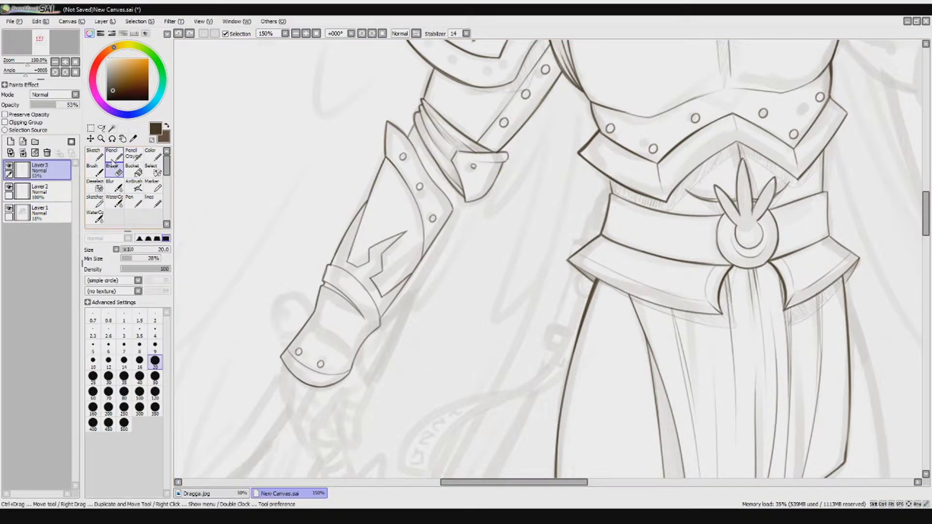
key("Down")
key("v")
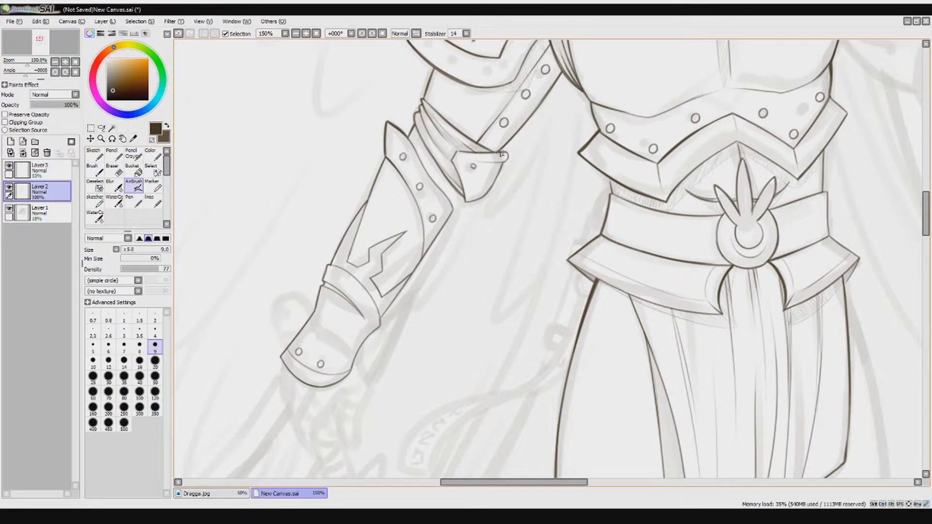
left_click(47, 153)
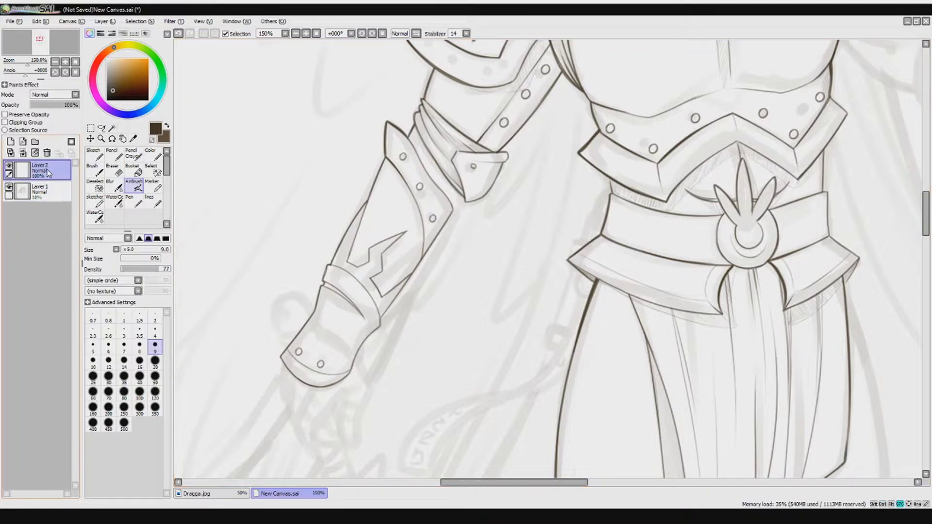
Rotate the canvas and, on a new layer, ink the rear plate edge running along the underside of the forearm armour.
left_click(372, 33)
left_click(372, 33)
left_click(372, 33)
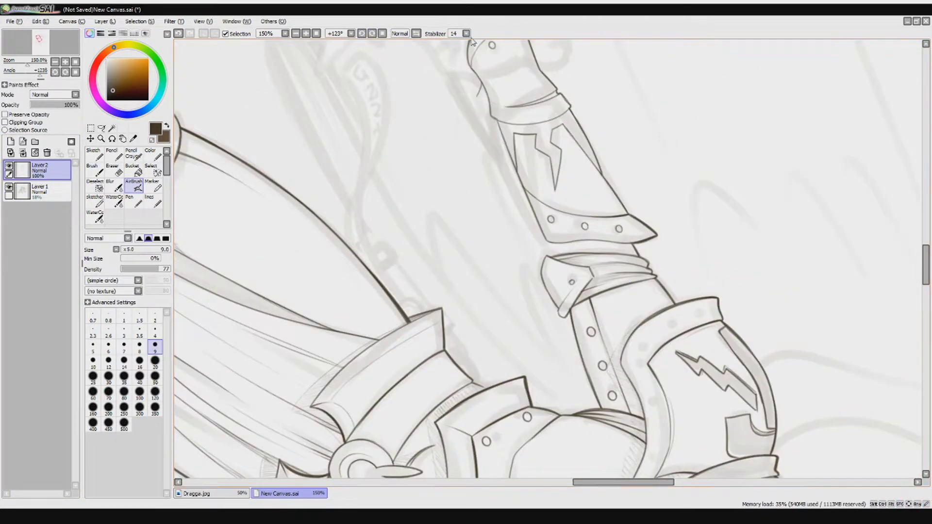
left_click(11, 141)
left_click_drag(479, 77, 481, 68)
left_click_drag(475, 104, 523, 182)
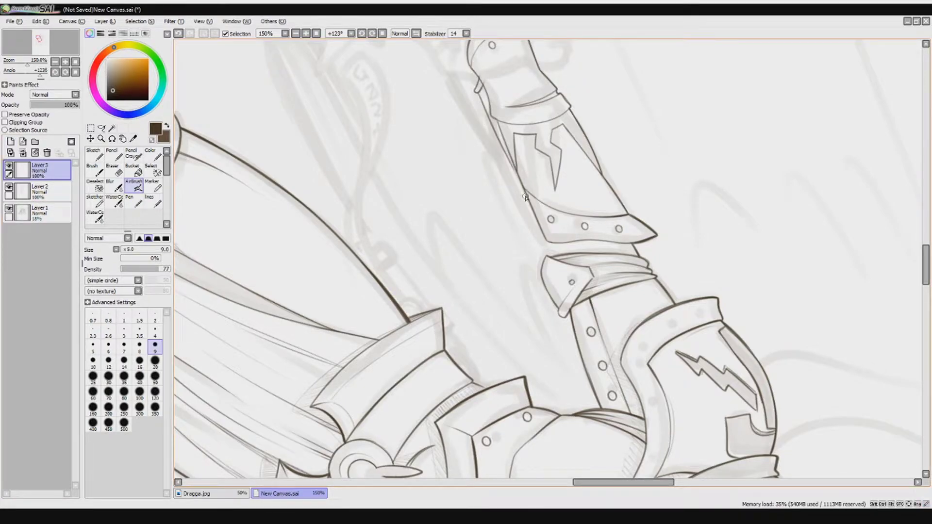
left_click_drag(499, 141, 543, 236)
Reset the canvas rotation, clean up and thicken the forearm's rear plate and wrist tip lines, and merge them into Layer 2.
key("Home")
left_click_drag(556, 273, 536, 246)
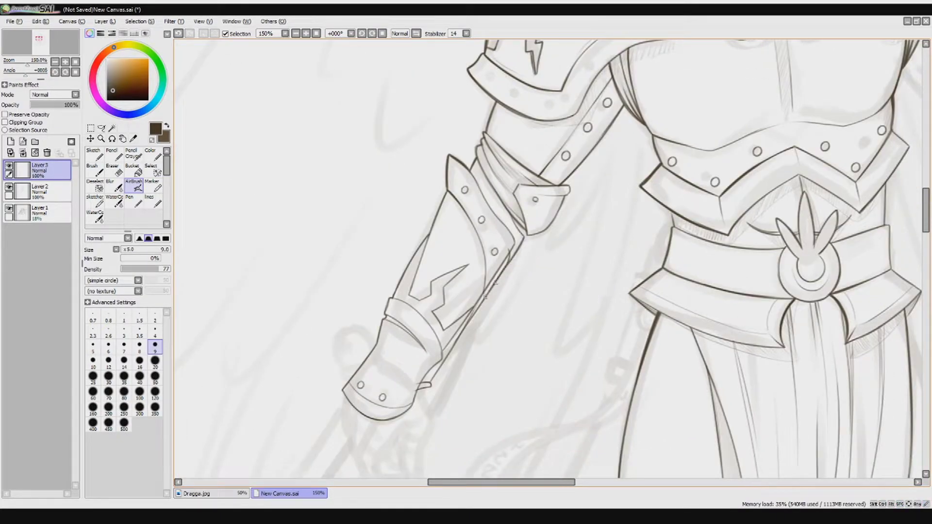
key("e")
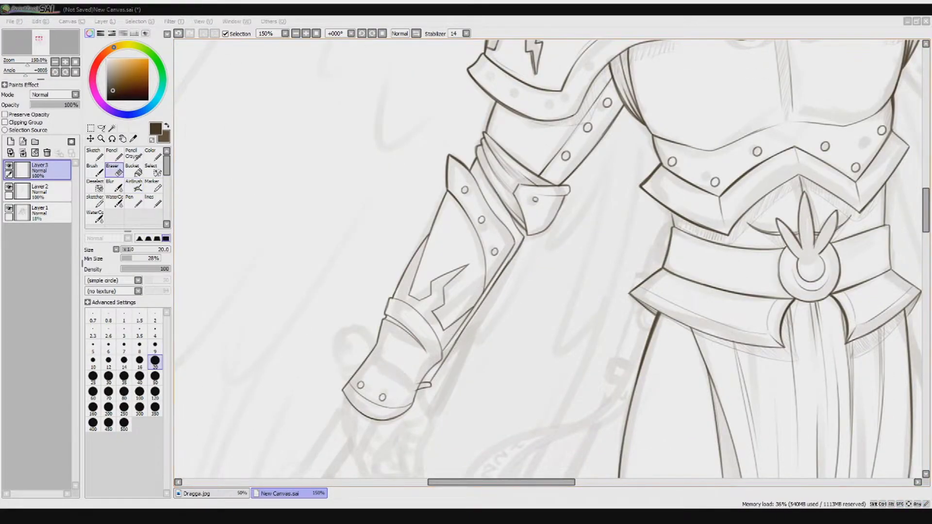
left_click_drag(416, 392, 396, 318)
key("a")
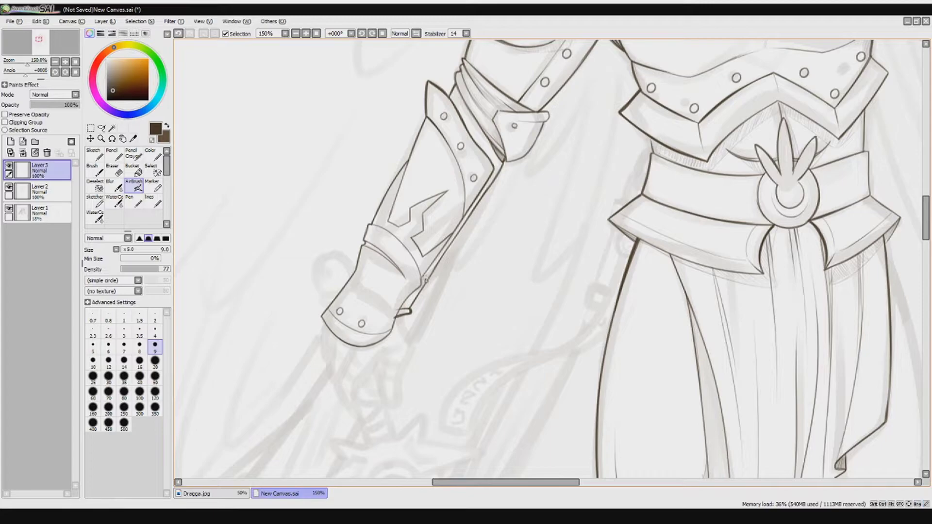
key("e")
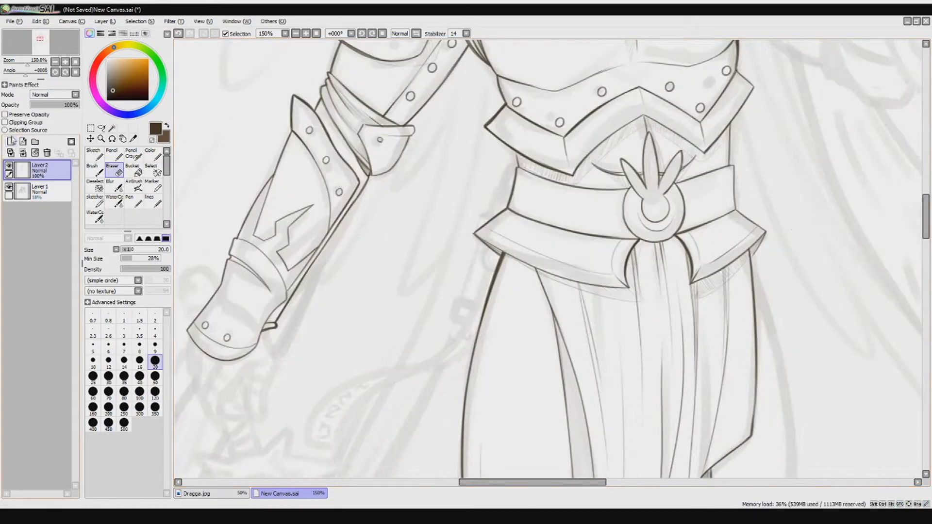
Add a new layer and ink the banded case hanging behind the belt at the hip with the Airbrush.
left_click(11, 142)
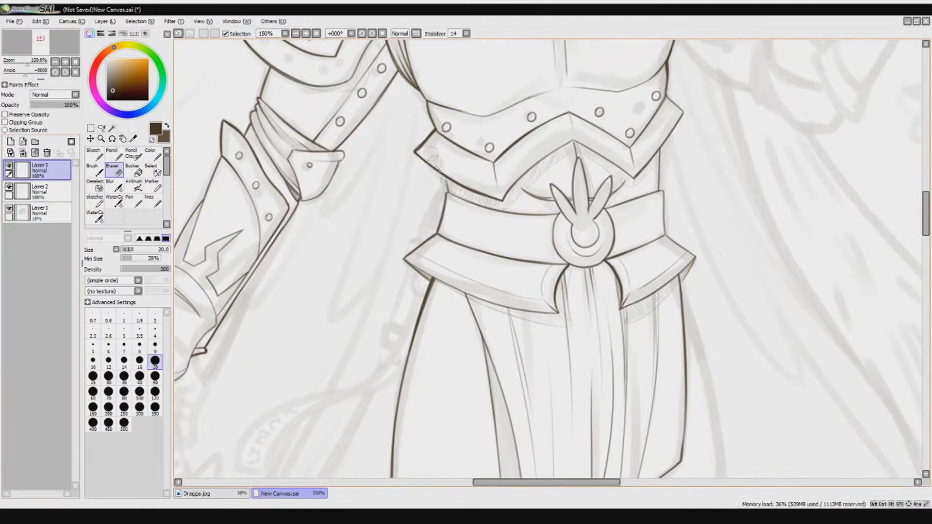
left_click(134, 187)
mouse_move(439, 212)
left_mouse_down()
mouse_move(422, 240)
mouse_move(410, 241)
mouse_move(382, 353)
mouse_move(415, 359)
mouse_move(418, 271)
left_mouse_up()
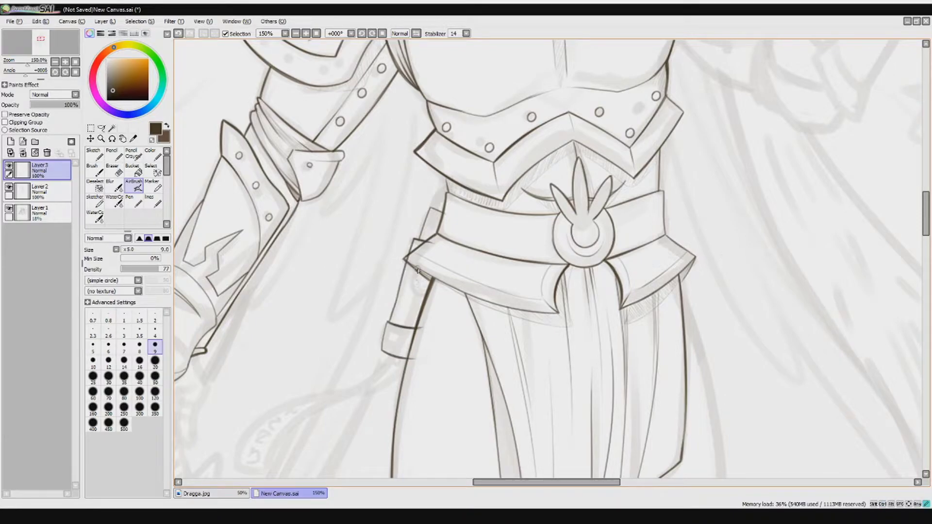
left_click_drag(454, 193, 435, 223)
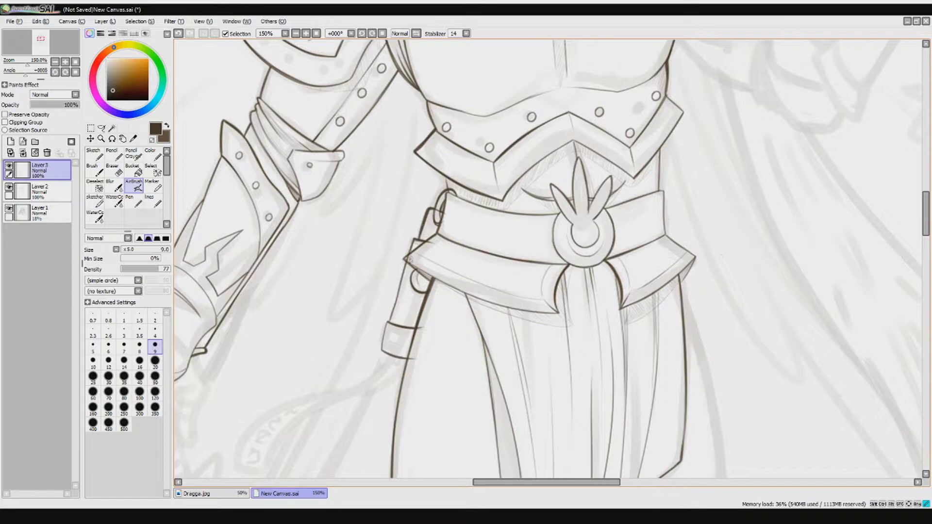
left_click_drag(407, 262, 389, 323)
Erase the hip case lines that overlap the belt and thigh using a size 9 eraser.
key("e")
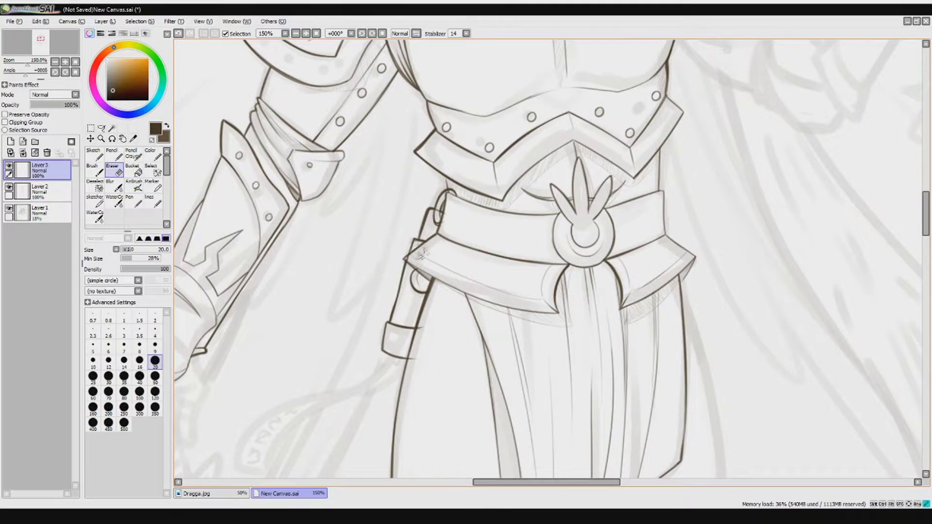
key("bracketleft")
key("bracketleft")
key("bracketleft")
key("bracketleft")
key("bracketleft")
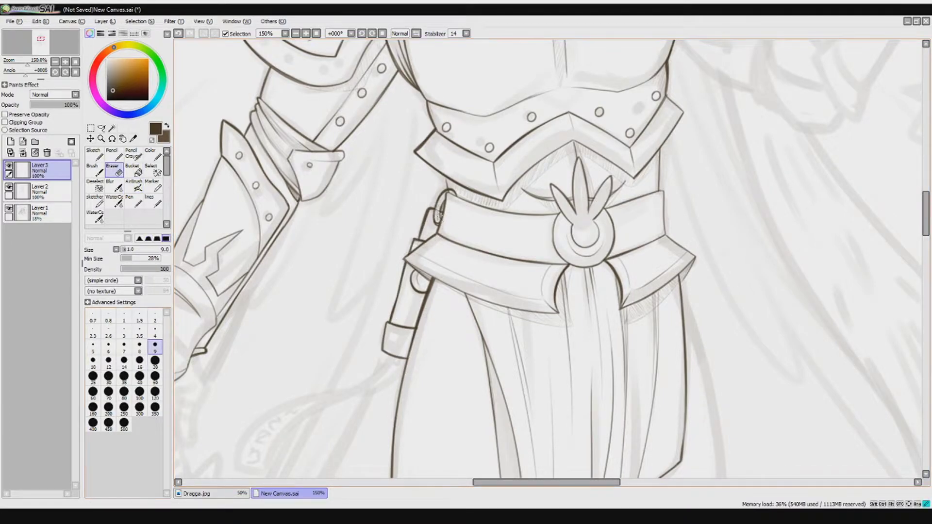
key("Page_Down")
key("Page_Up")
On another new layer, ink a long curving ribbon that trails from the hip case toward the hand.
key("ctrl+shift+n")
mouse_move(405, 301)
left_mouse_down()
mouse_move(459, 165)
mouse_move(313, 345)
left_mouse_up()
key("a")
scroll(469, 37, "down", 5)
left_click_drag(420, 257, 475, 159)
mouse_move(443, 226)
left_mouse_down()
mouse_move(335, 277)
mouse_move(292, 335)
left_mouse_up()
key("ctrl+z")
key("ctrl+z")
mouse_move(444, 225)
left_mouse_down()
mouse_move(311, 336)
mouse_move(323, 338)
left_mouse_up()
Erase the ribbon's overshooting ends and its overlaps with the hip case using a size 20 eraser.
key("e")
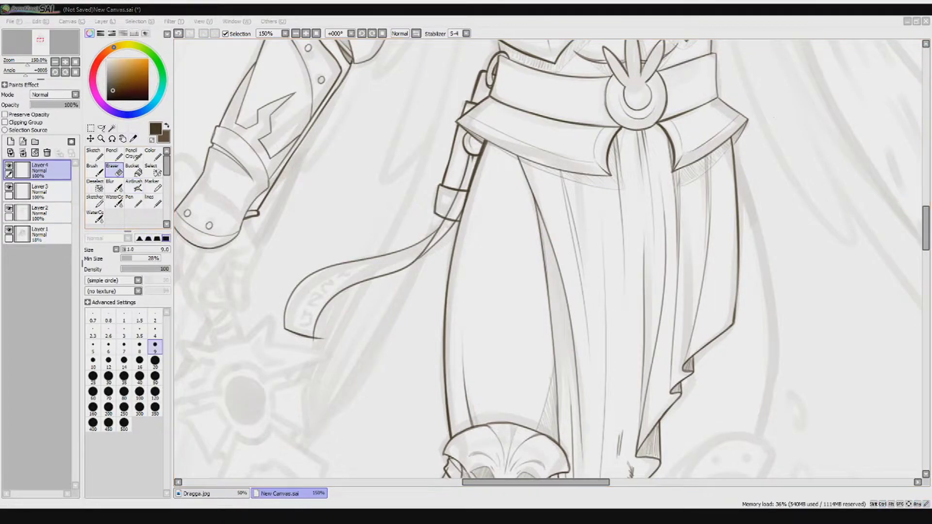
key("bracketright")
key("bracketright")
key("bracketright")
key("bracketright")
key("bracketright")
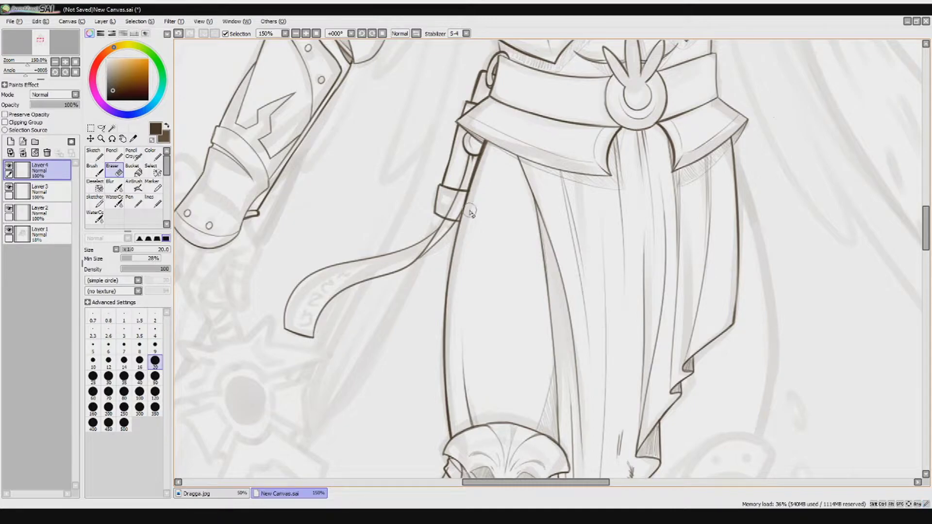
key("Down")
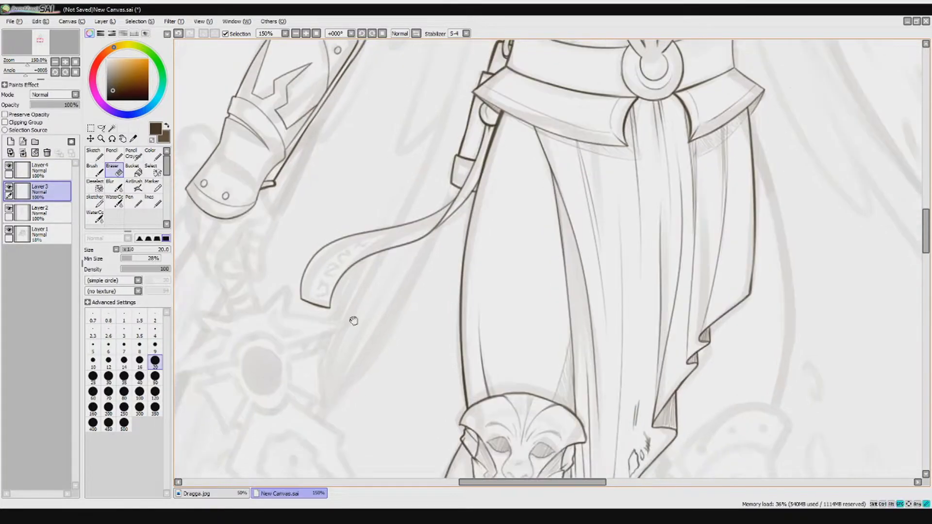
key("Up")
Draw a row of rune symbols along the whole ribbon on Layer 4 with the sketcher brush.
key("a")
scroll(354, 318, "up", 2)
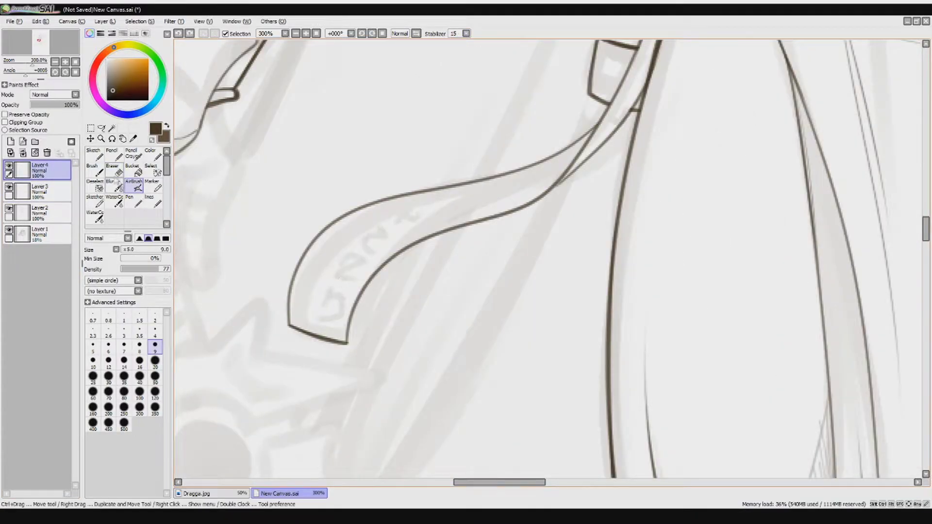
left_click(95, 155)
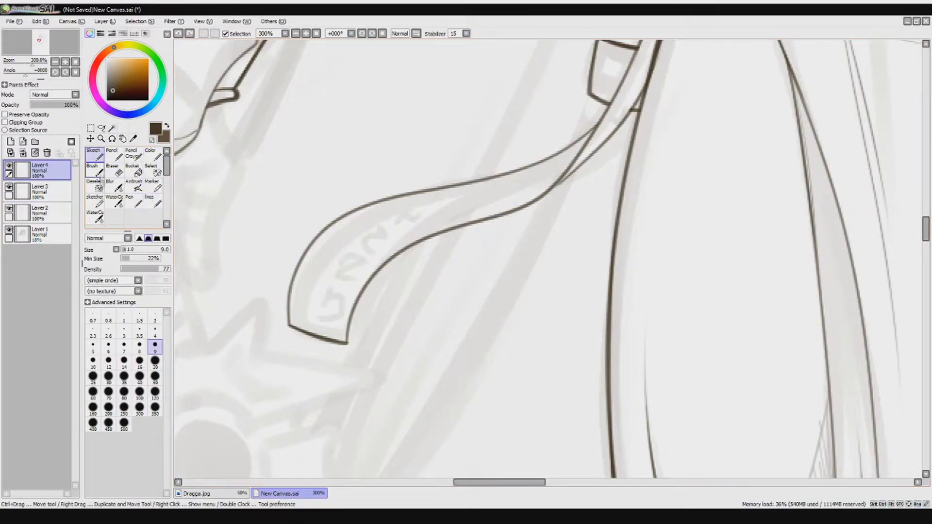
left_click(95, 201)
left_click_drag(338, 287, 316, 324)
mouse_move(369, 268)
left_mouse_down()
mouse_move(389, 234)
mouse_move(427, 206)
mouse_move(476, 191)
mouse_move(371, 259)
left_mouse_up()
left_click_drag(534, 141, 571, 73)
left_click_drag(509, 189, 541, 159)
mouse_move(466, 232)
left_mouse_down()
mouse_move(426, 251)
mouse_move(434, 257)
left_mouse_up()
mouse_move(369, 265)
left_mouse_down()
mouse_move(349, 271)
mouse_move(322, 307)
mouse_move(326, 316)
mouse_move(323, 307)
left_mouse_up()
Select and transform part of the ribbon's runes, and tidy them with the eraser.
key("minus")
left_click(101, 128)
key("ctrl+t")
key("Return")
key("e")
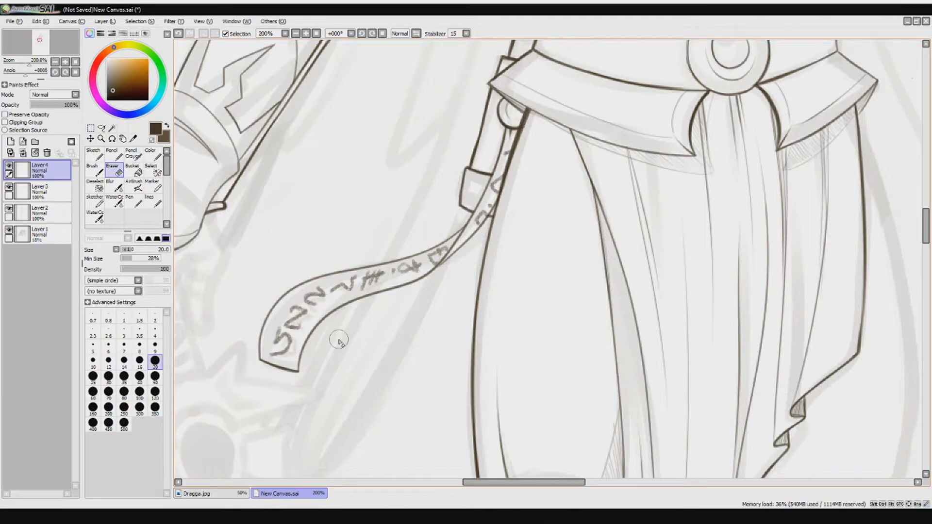
key("n")
scroll(474, 220, "down", 2)
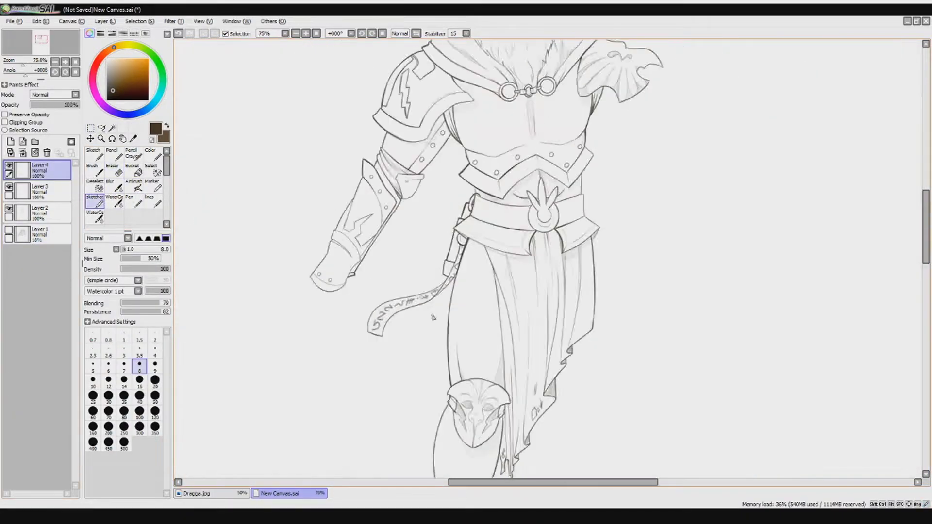
Merge Layer 3 into Layer 2 and add a new layer above it.
left_click(50, 194)
key("ctrl+e")
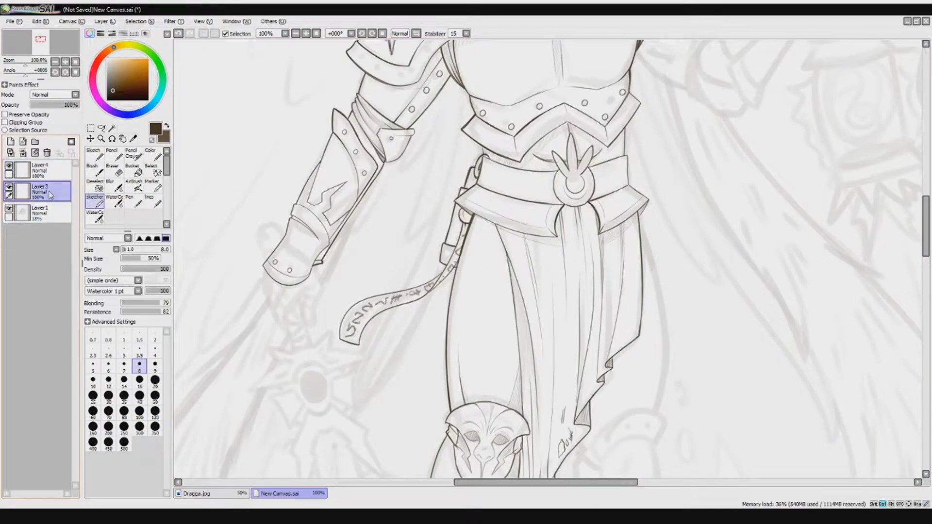
scroll(482, 182, "up", 2)
key("ctrl+shift+n")
Shade the hip case with the Airbrush at about 41% layer opacity and merge the shading into Layer 2.
key("a")
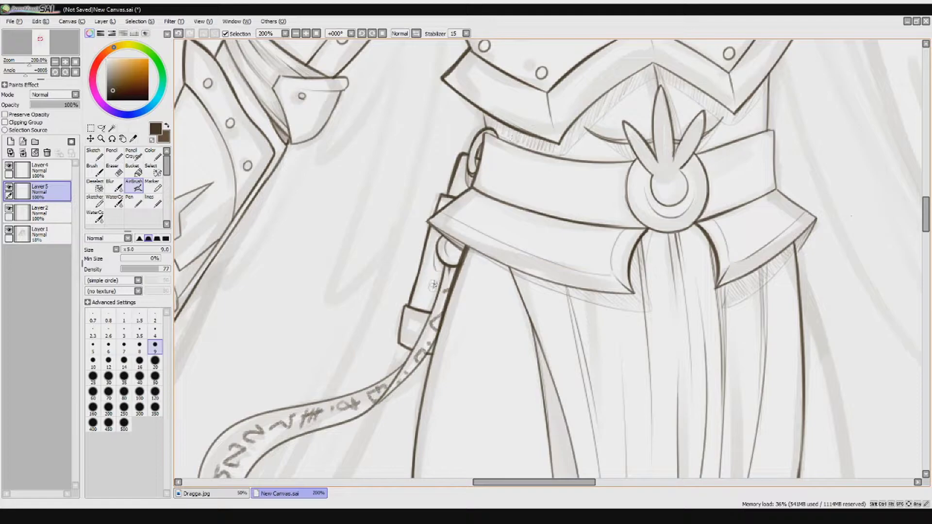
left_click(45, 104)
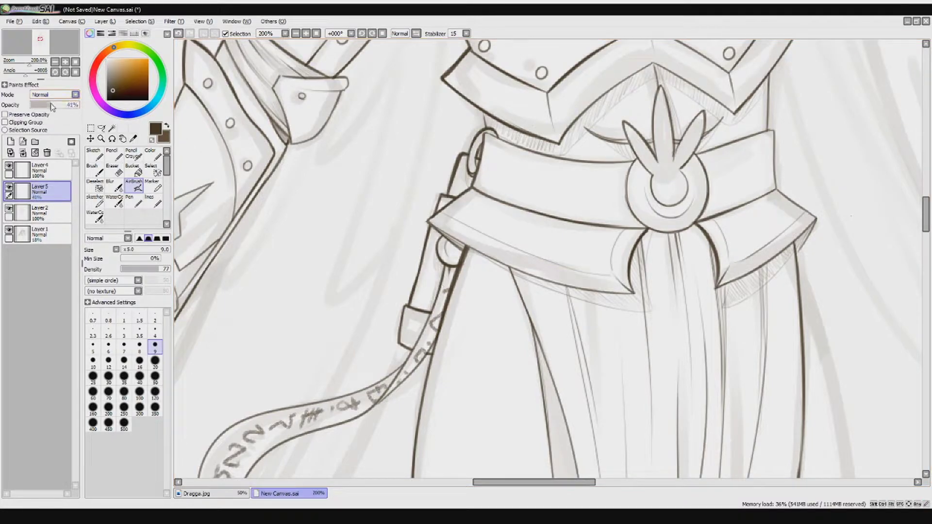
key("ctrl+e")
Rotate the canvas to about -33° and ink the upper plate and inner curve of the unmasked knee's round guard.
scroll(517, 309, "down", 4)
scroll(412, 191, "up", 4)
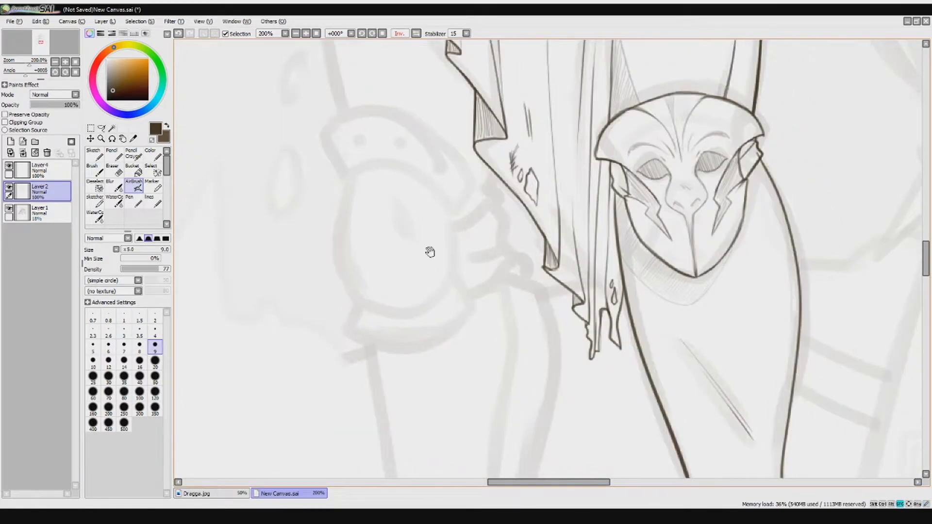
left_click(372, 33)
mouse_move(558, 218)
left_mouse_down()
mouse_move(485, 146)
mouse_move(463, 231)
left_mouse_up()
mouse_move(526, 83)
left_mouse_down()
mouse_move(417, 211)
mouse_move(466, 231)
left_mouse_up()
mouse_move(422, 209)
left_mouse_down()
mouse_move(378, 178)
mouse_move(411, 215)
left_mouse_up()
key("ctrl+z")
mouse_move(376, 167)
left_mouse_down()
mouse_move(412, 215)
mouse_move(413, 259)
left_mouse_up()
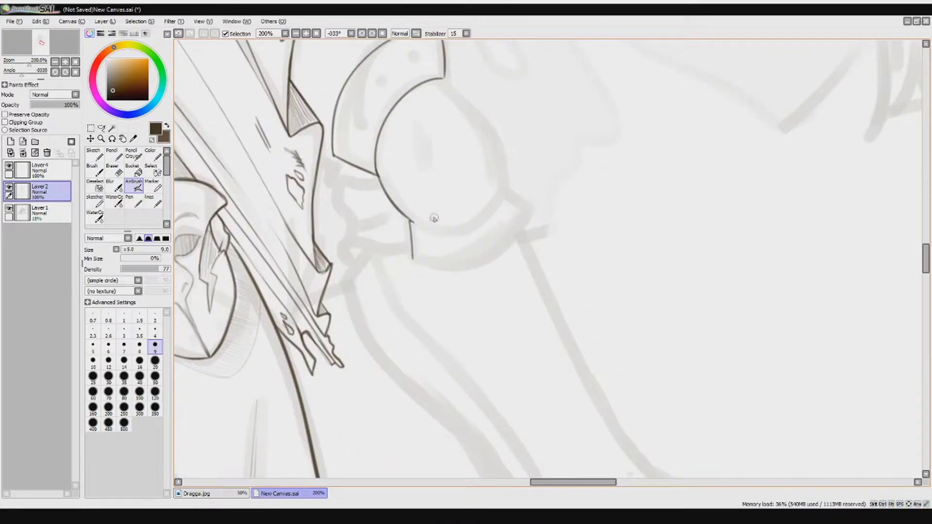
Complete the round kneecap outline and ink the short outer side edge of the plate below it.
key("ctrl+z")
mouse_move(442, 78)
left_mouse_down()
mouse_move(507, 186)
mouse_move(537, 208)
left_mouse_up()
mouse_move(508, 192)
left_mouse_down()
mouse_move(413, 223)
mouse_move(504, 199)
left_mouse_up()
key("ctrl+z")
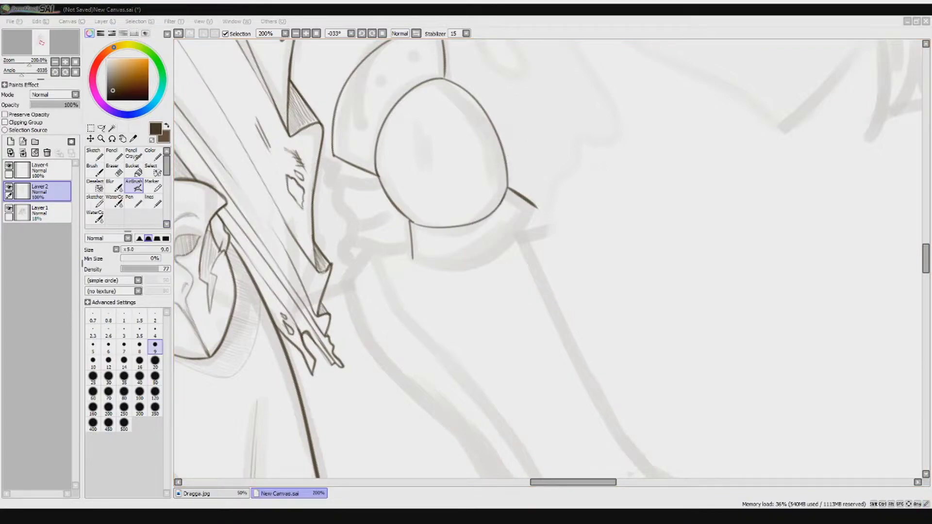
left_click(267, 8)
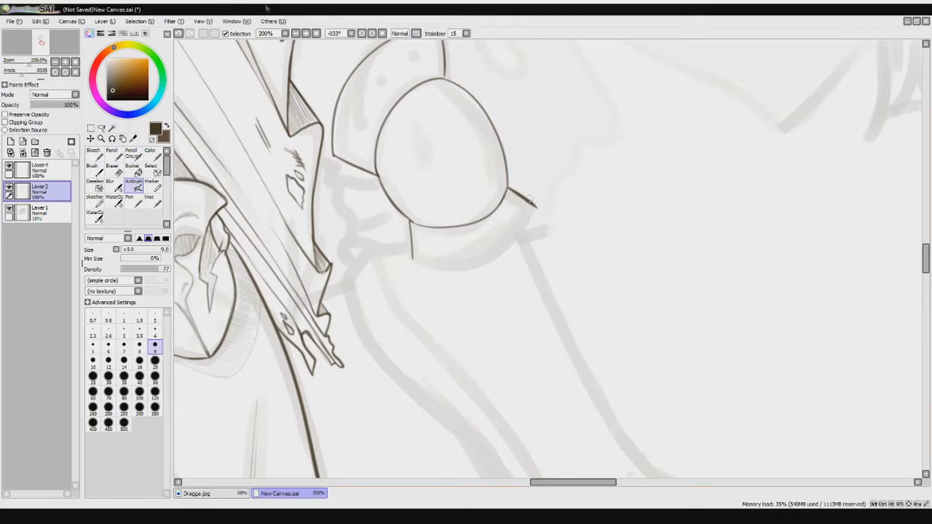
key("Delete")
Ink the remaining edges of the knee guard's lower and upper plates, rotating the canvas as needed and resetting it.
left_click_drag(526, 271, 416, 302)
left_click_drag(348, 167, 329, 198)
key("ctrl+z")
left_click_drag(348, 167, 330, 199)
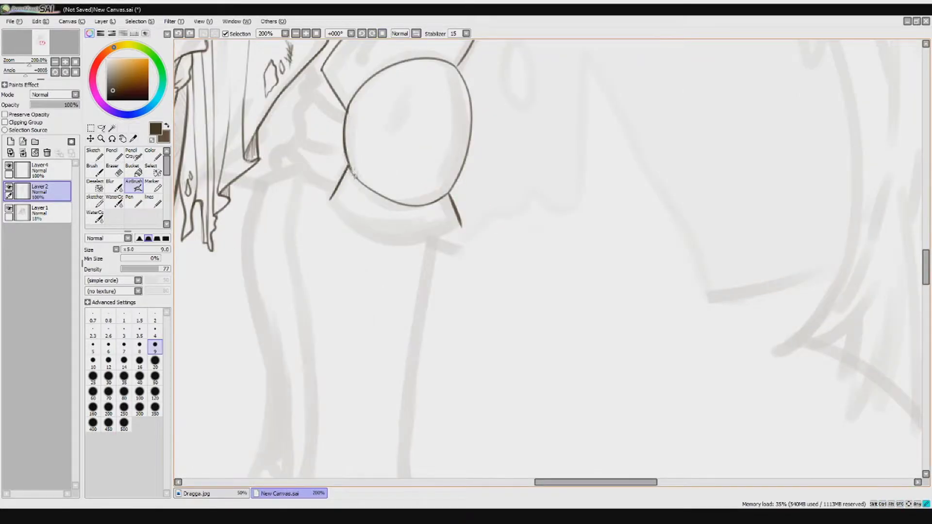
key("End")
key("End")
key("End")
left_click_drag(318, 107, 381, 214)
mouse_move(335, 174)
left_mouse_down()
mouse_move(391, 217)
mouse_move(318, 111)
left_mouse_up()
key("Home")
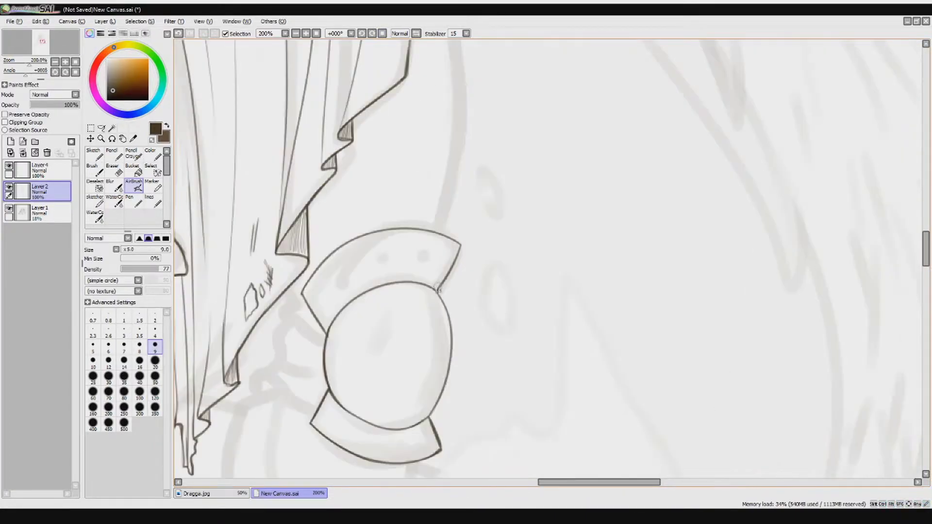
Ink crossing diagonal scratch marks on the round kneecap and undo the excess strokes.
mouse_move(364, 372)
left_mouse_down()
mouse_move(410, 307)
mouse_move(346, 362)
left_mouse_up()
key("ctrl+shift+n")
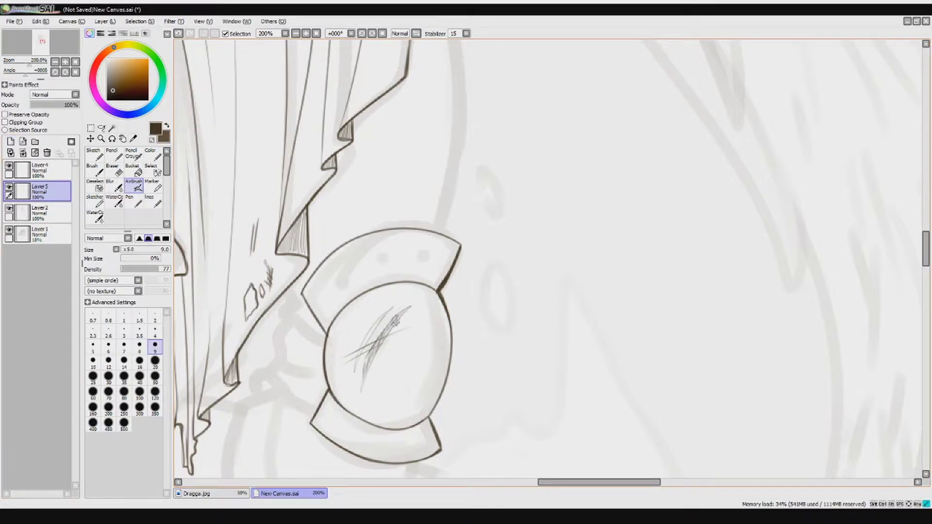
key("ctrl+z")
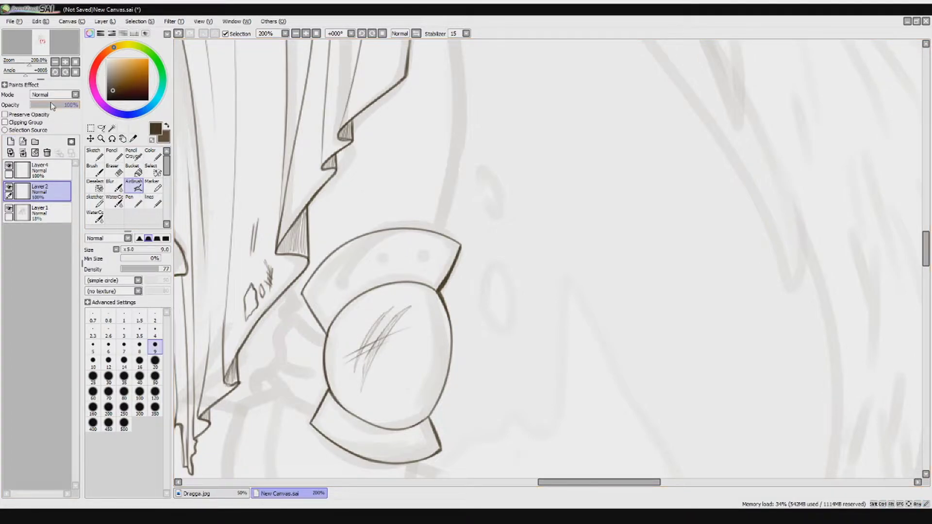
key("ctrl+z")
Ink a small round rivet on a new layer and duplicate it to place three rivets along the upper knee plate.
key("minus")
left_click(101, 128)
key("ctrl+shift+n")
scroll(505, 435, "down", 2)
scroll(505, 435, "up", 4)
key("m")
mouse_move(404, 278)
left_mouse_down()
mouse_move(477, 342)
mouse_move(410, 355)
left_mouse_up()
key("ctrl+c")
key("ctrl+v")
key("ctrl+v")
left_click_drag(410, 281, 275, 322)
left_click(134, 186)
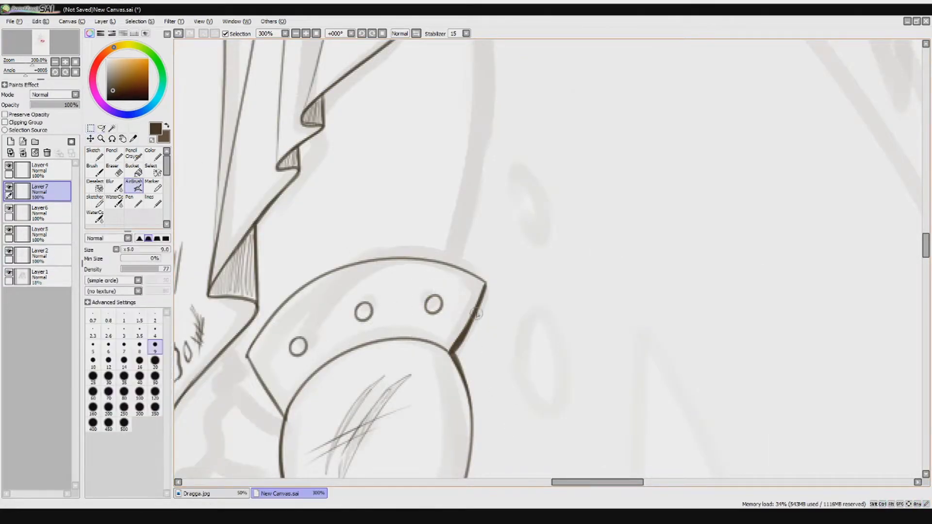
Ink an inner rim line along the upper knee plate and a half-hidden rivet on its outer side edge.
mouse_move(286, 397)
left_mouse_down()
mouse_move(359, 284)
mouse_move(464, 280)
left_mouse_up()
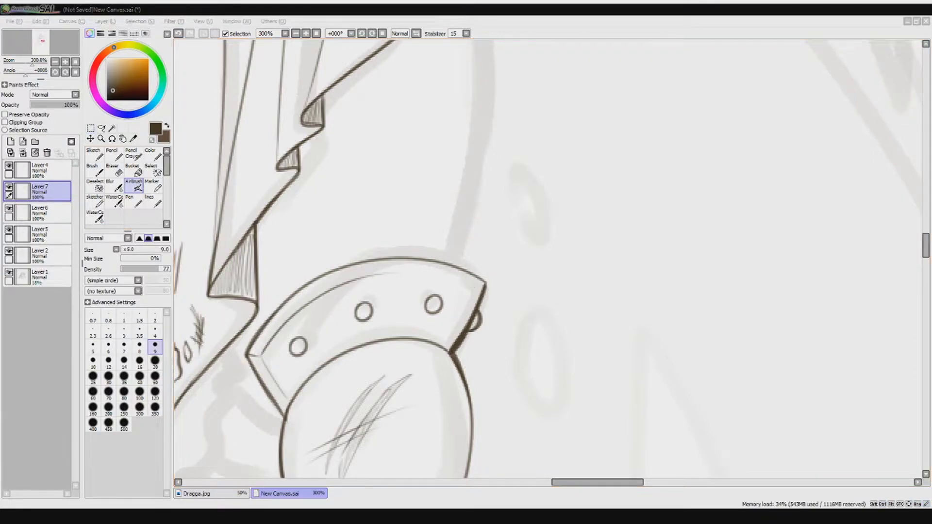
left_click(491, 377)
left_click_drag(491, 377, 493, 178)
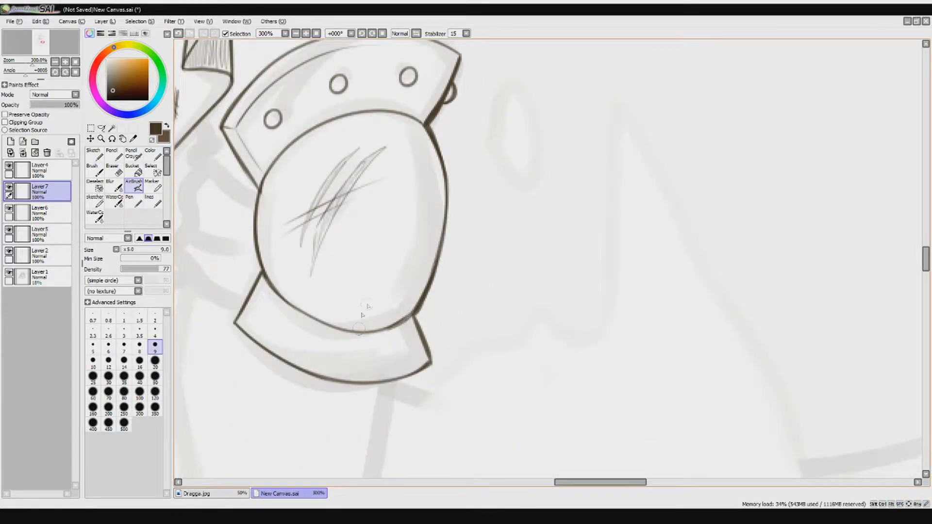
Ink the bunched cloth folds behind the kneecap, between the upper and lower plates, with fine crease lines.
left_click_drag(360, 337, 460, 411)
mouse_move(326, 219)
left_mouse_down()
mouse_move(298, 245)
mouse_move(357, 278)
left_mouse_up()
mouse_move(303, 248)
left_mouse_down()
mouse_move(277, 304)
mouse_move(347, 321)
left_mouse_up()
key("End")
key("End")
key("End")
mouse_move(335, 238)
left_mouse_down()
mouse_move(331, 143)
mouse_move(345, 221)
left_mouse_up()
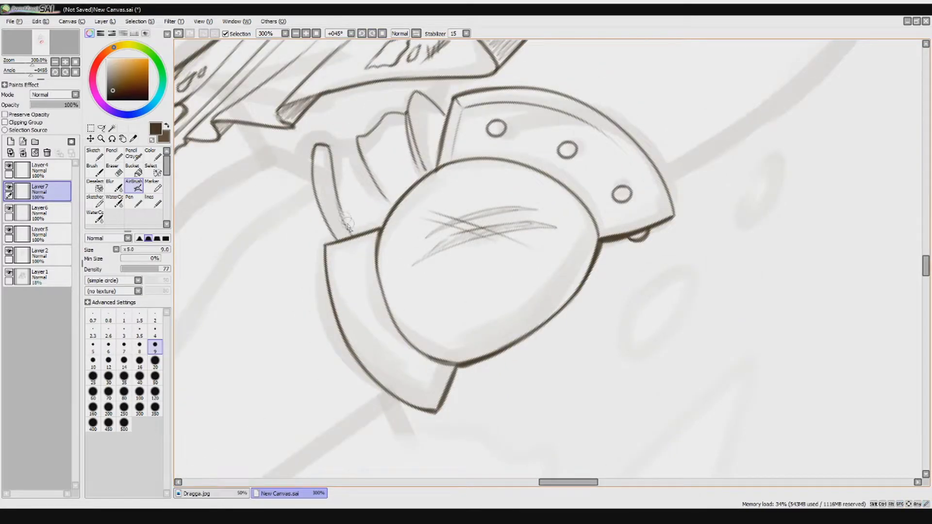
key("ctrl+z")
mouse_move(327, 146)
left_mouse_down()
mouse_move(351, 147)
mouse_move(380, 203)
left_mouse_up()
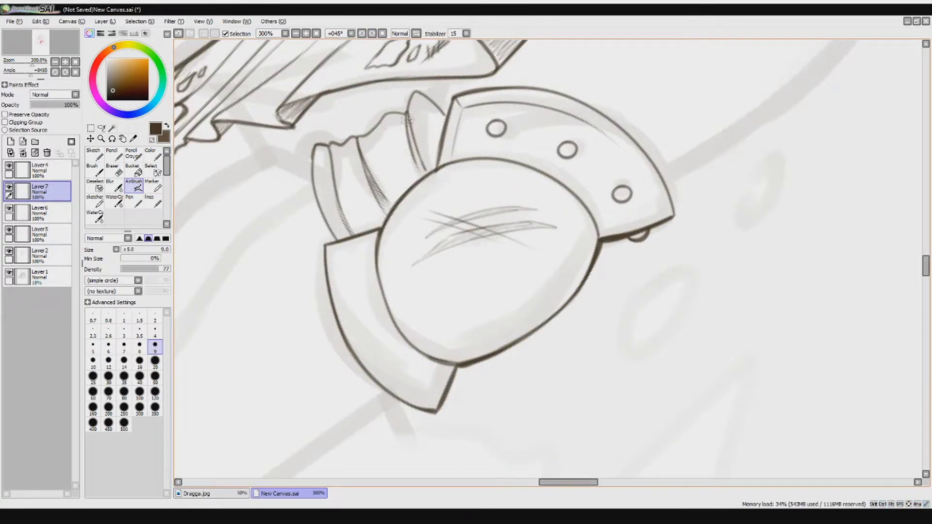
Add a new layer and merge the separate knee detail layers below it into Layer 2.
left_click(382, 33)
key("ctrl+shift+n")
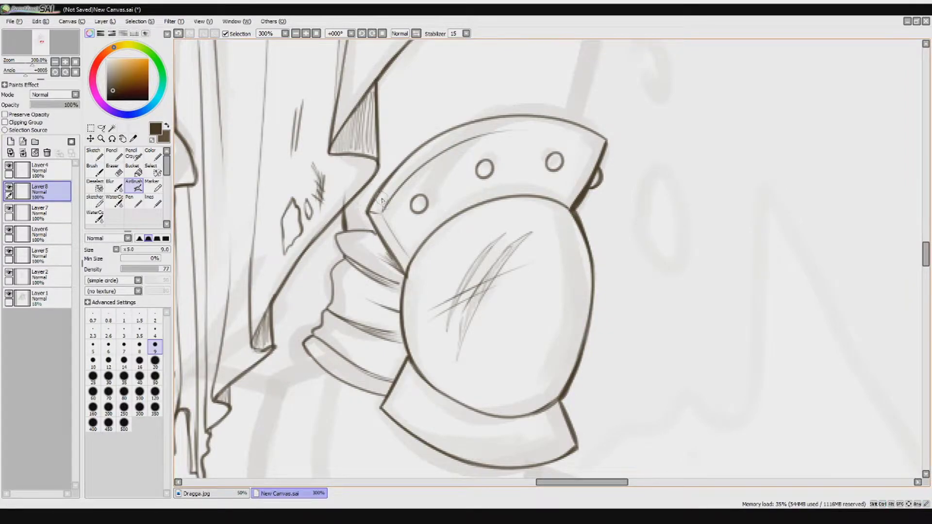
key("Home")
left_click(11, 212)
key("ctrl+e")
key("ctrl+e")
key("ctrl+e")
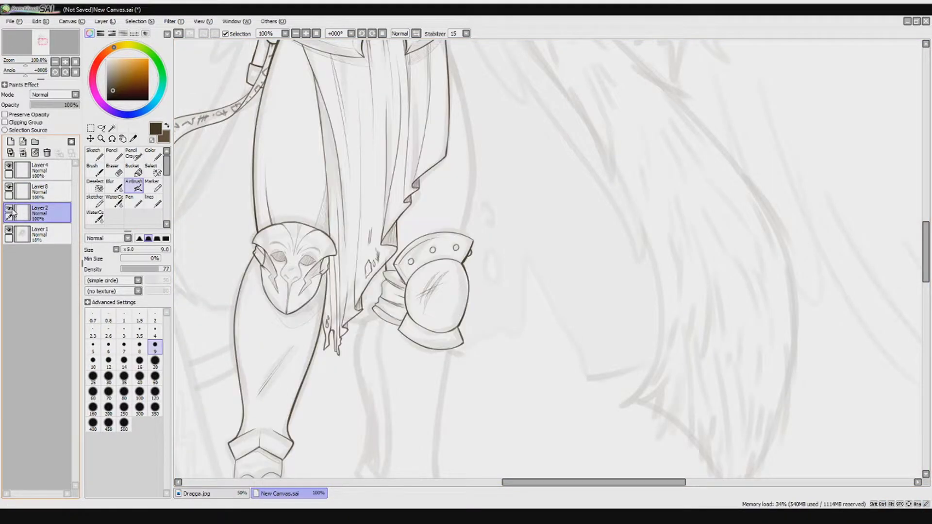
Ink the outer thigh contour on Layer 8 from the hip armour down to the knee guard and switch to the Eraser for overlaps.
scroll(452, 218, "up", 3)
left_click_drag(421, 236, 395, 260)
scroll(395, 259, "up", 2)
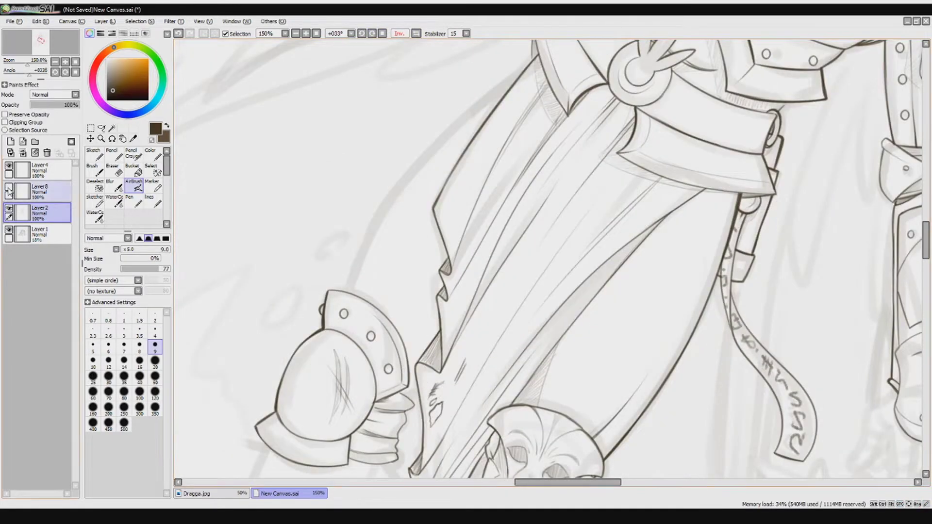
left_click(22, 191)
left_click_drag(486, 101, 400, 176)
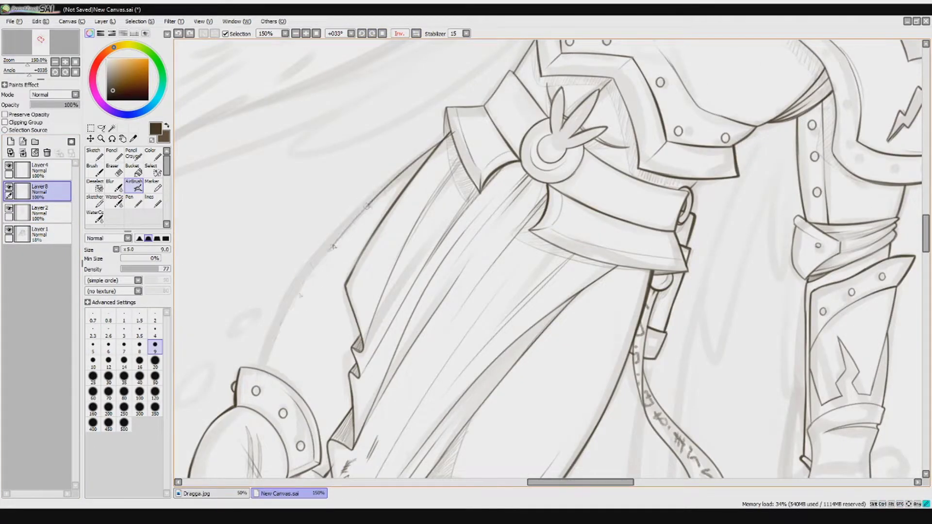
left_click_drag(255, 386, 484, 107)
key("e")
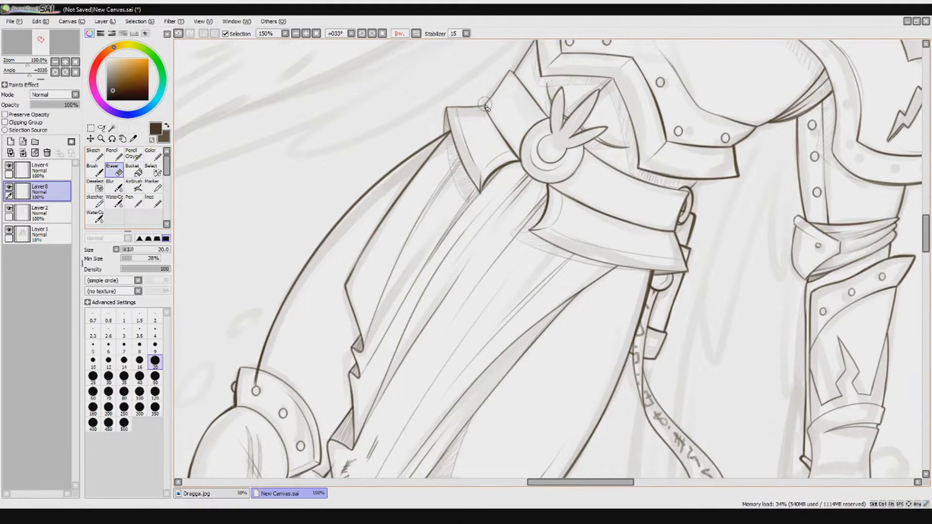
left_click(382, 33)
scroll(534, 242, "down", 5)
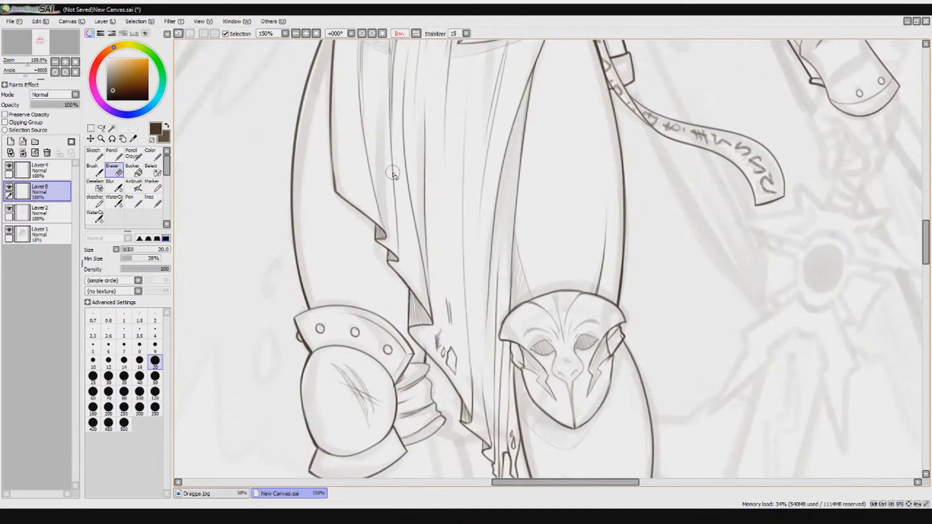
Hatch a shadow on the thigh beside the torn cloth edge on a new layer, using the Airbrush at 39% layer opacity.
left_click(10, 141)
left_click(134, 185)
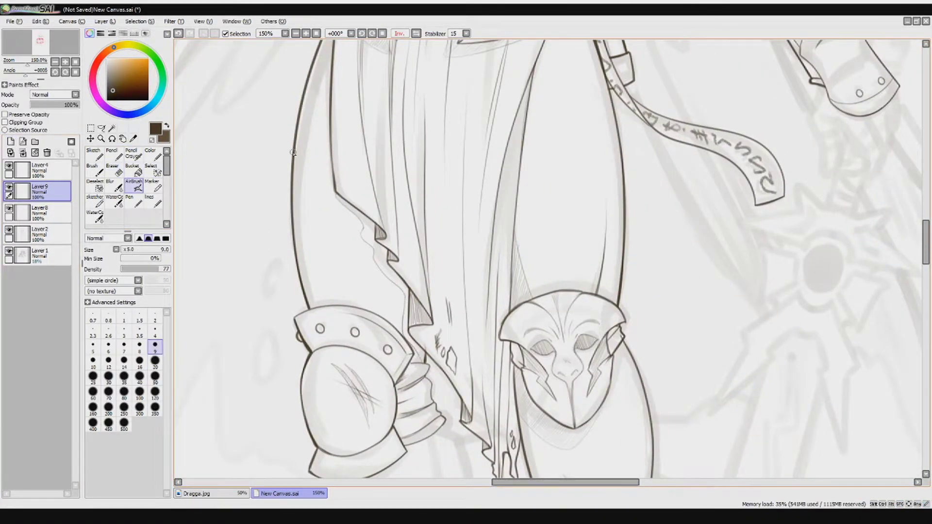
left_click(313, 8)
left_click_drag(389, 276, 386, 268)
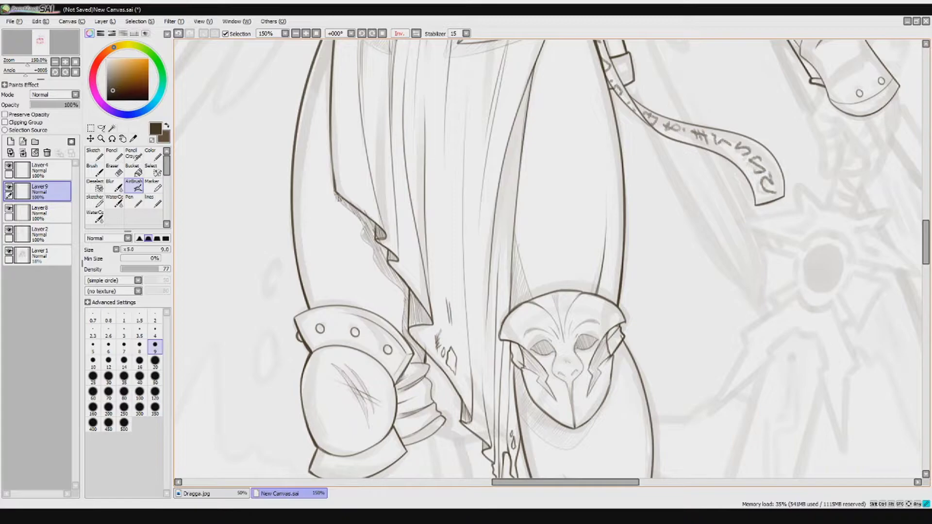
key("e")
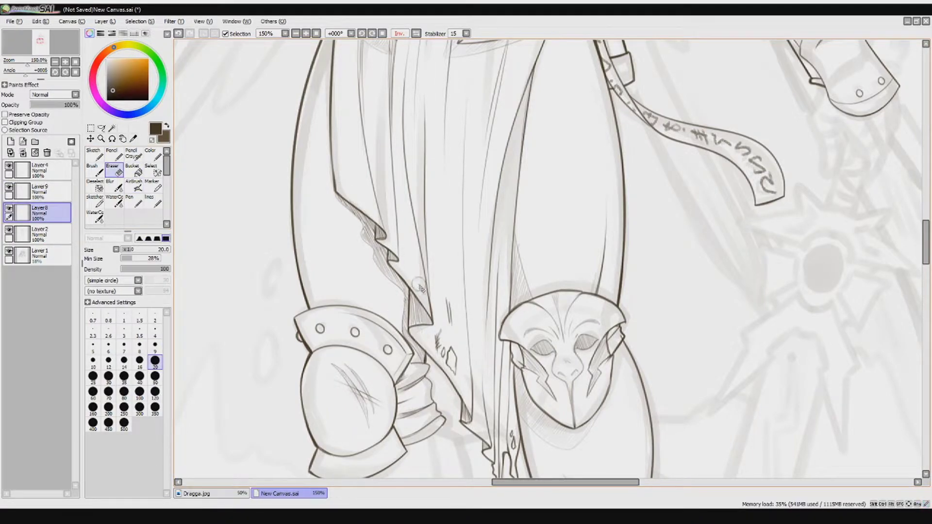
left_click_drag(418, 286, 423, 224)
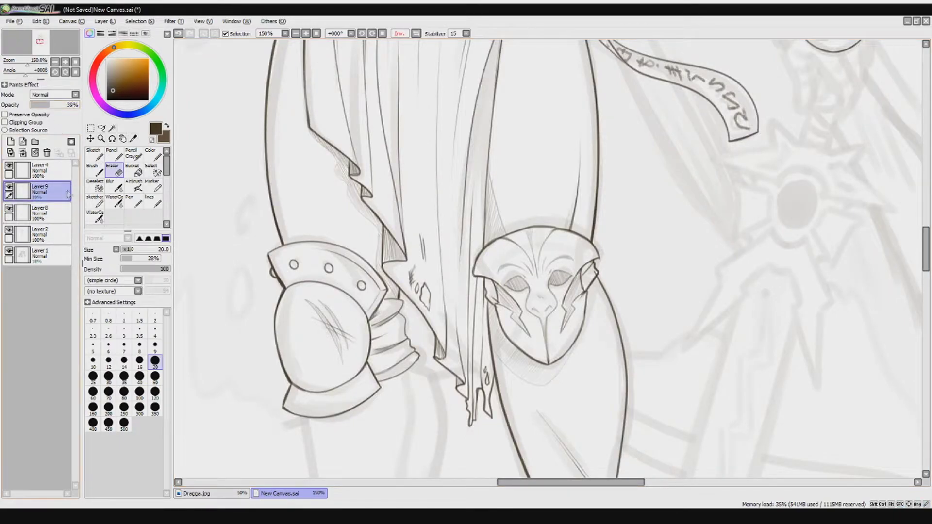
Merge the shadow, thigh and remaining upper ink layers down into Layer 2.
key("ctrl+e")
key("minus")
key("minus")
key("ctrl+e")
left_click(39, 170)
key("ctrl+e")
Ink the shin and calf outlines below the round knee guard and the lower ankle guard edges on a new layer.
left_click_drag(351, 346, 351, 176)
key("plus")
key("plus")
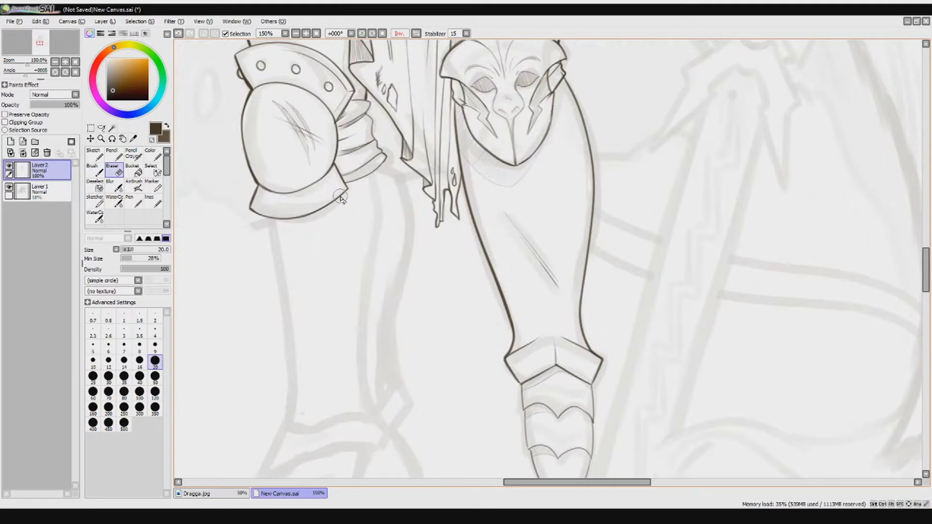
key("ctrl+shift+n")
key("a")
mouse_move(243, 319)
left_mouse_down()
mouse_move(243, 100)
mouse_move(235, 358)
mouse_move(354, 327)
left_mouse_up()
key("ctrl+z")
mouse_move(235, 358)
left_mouse_down()
mouse_move(386, 280)
mouse_move(354, 303)
mouse_move(337, 242)
mouse_move(349, 55)
mouse_move(354, 317)
left_mouse_up()
key("ctrl+z")
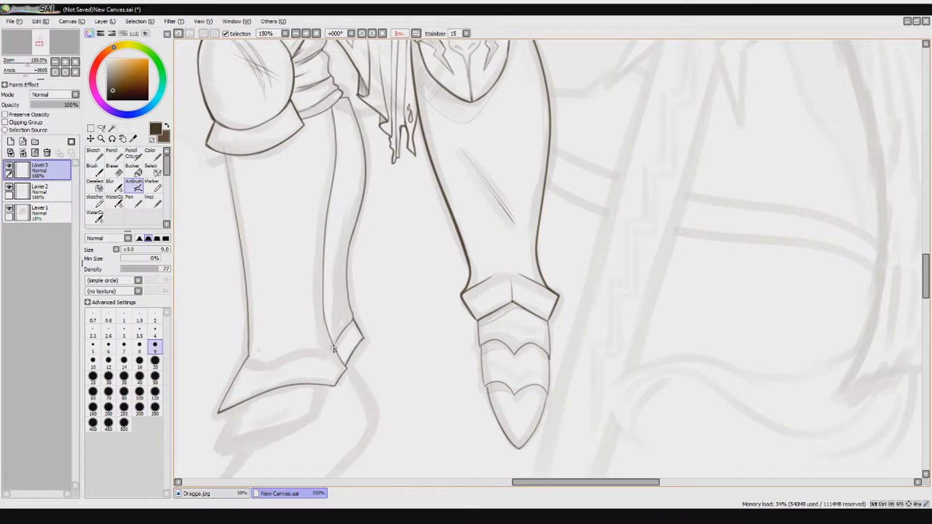
Ink the curved upper edge of the ankle guard where it meets the shin.
left_click_drag(381, 457, 298, 180)
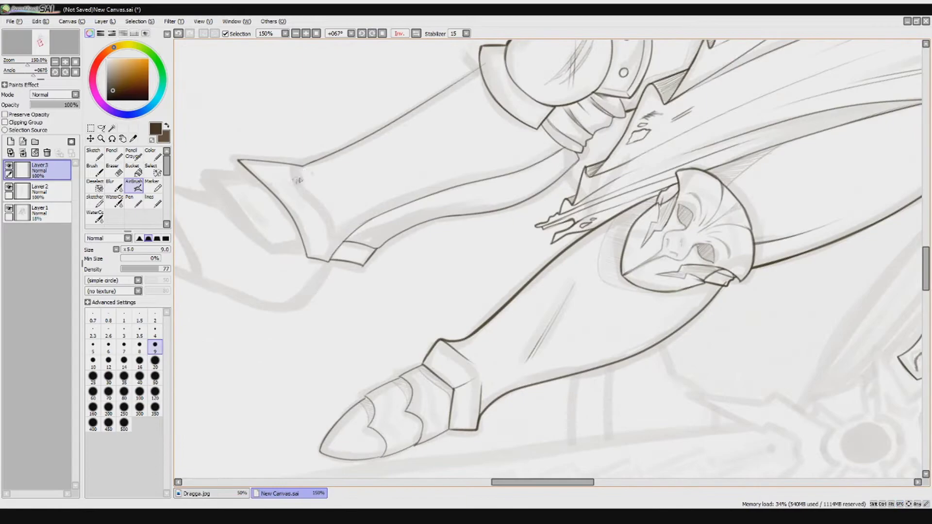
left_click_drag(341, 242, 318, 202)
key("Home")
left_click_drag(454, 200, 450, 308)
scroll(548, 260, "down", 3)
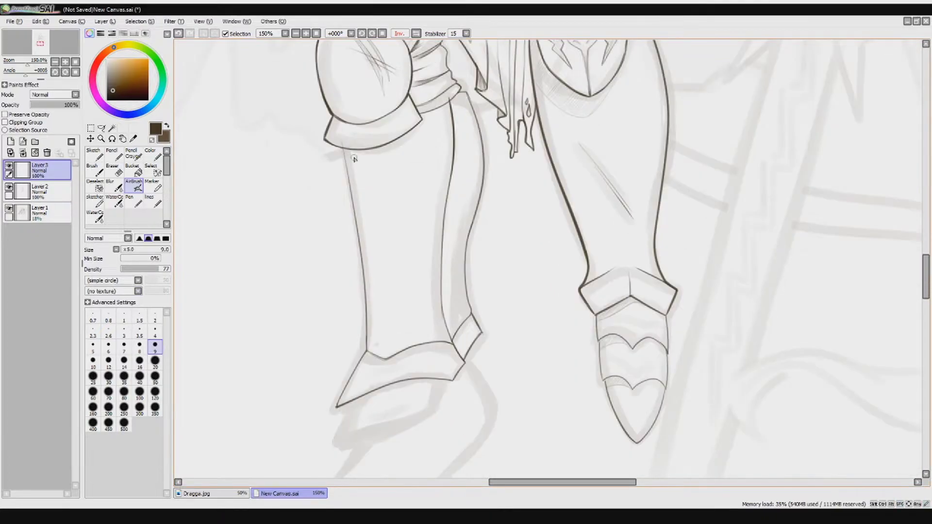
Ink the bevelled instep plate beneath the ankle guard and the foot's outline down to the toe seam.
scroll(368, 316, "down", 3)
mouse_move(369, 300)
left_mouse_down()
mouse_move(459, 281)
mouse_move(361, 333)
mouse_move(446, 310)
left_mouse_up()
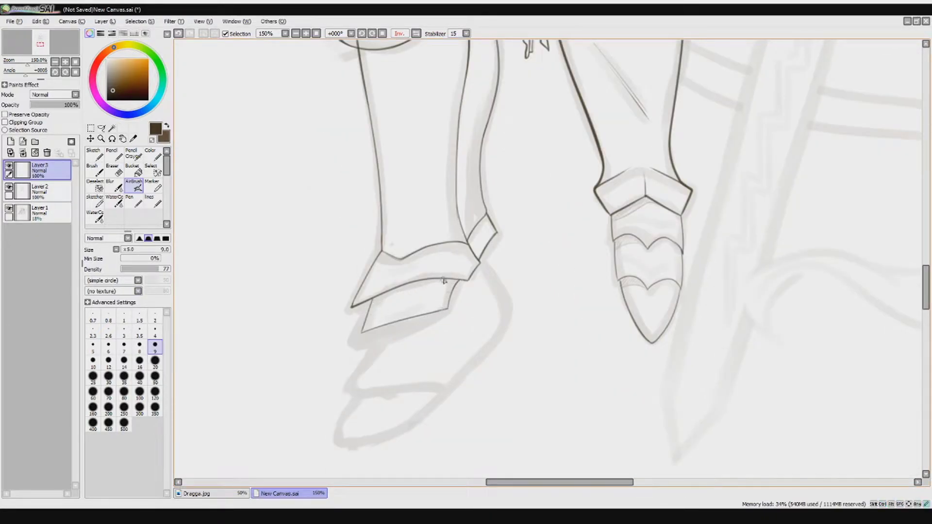
scroll(394, 269, "down", 2)
mouse_move(398, 263)
left_mouse_down()
mouse_move(364, 329)
mouse_move(457, 324)
left_mouse_up()
left_click_drag(496, 193, 503, 286)
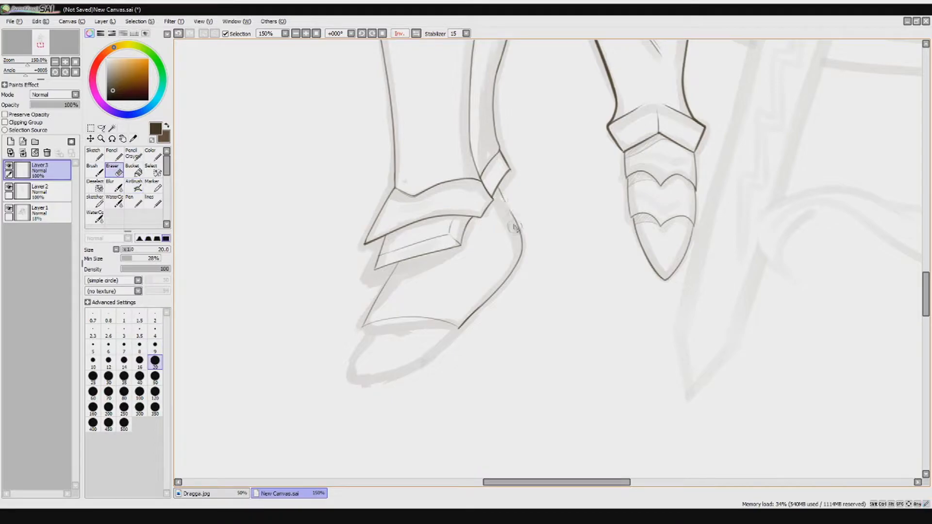
Ink the pointed toe cap outline and a short crease at the heel below the ankle guard.
key("ctrl+z")
mouse_move(365, 326)
left_mouse_down()
mouse_move(354, 381)
mouse_move(455, 332)
left_mouse_up()
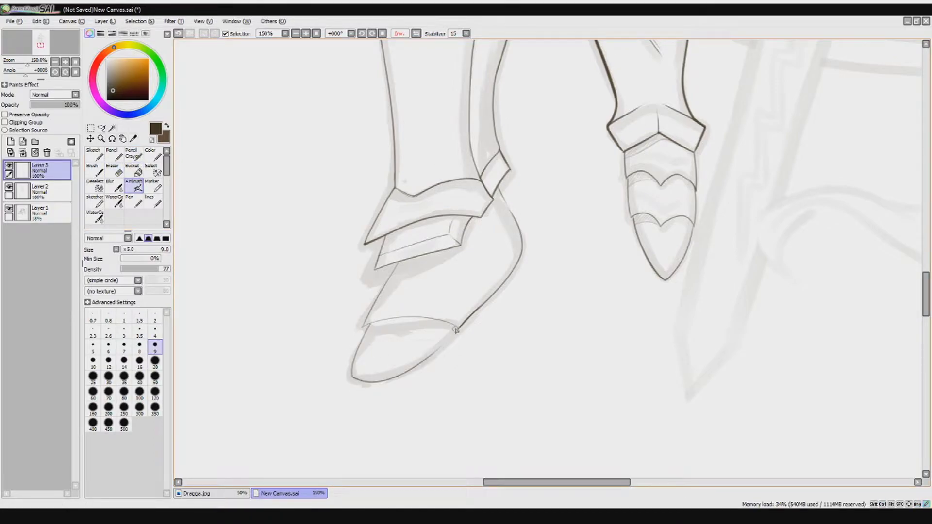
left_click_drag(496, 206, 419, 228)
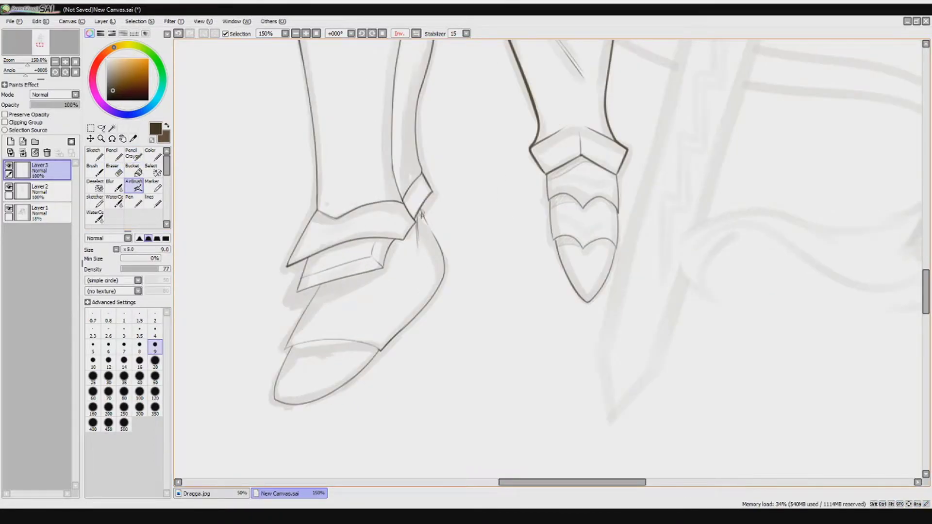
scroll(452, 326, "down", 5)
scroll(448, 358, "up", 3)
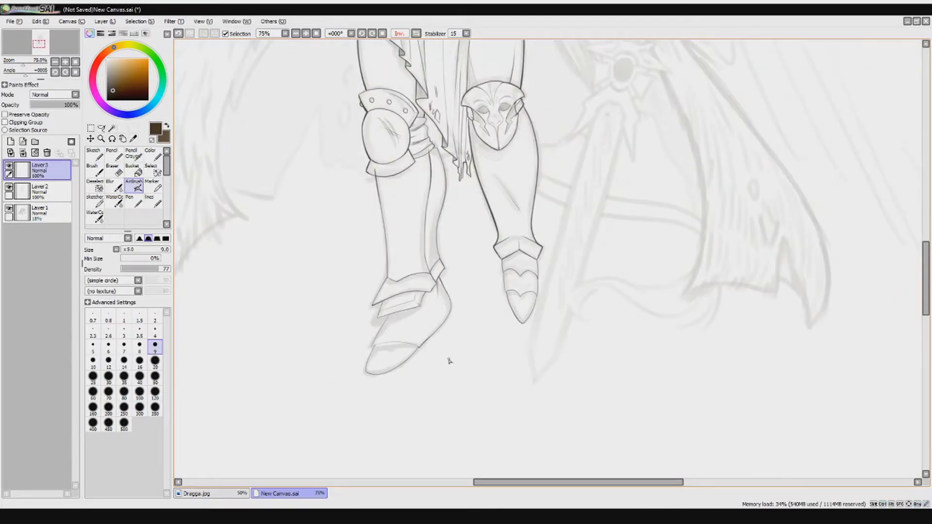
Thicken the shin's front outline and the front edge of the ankle guard.
left_click(9, 187)
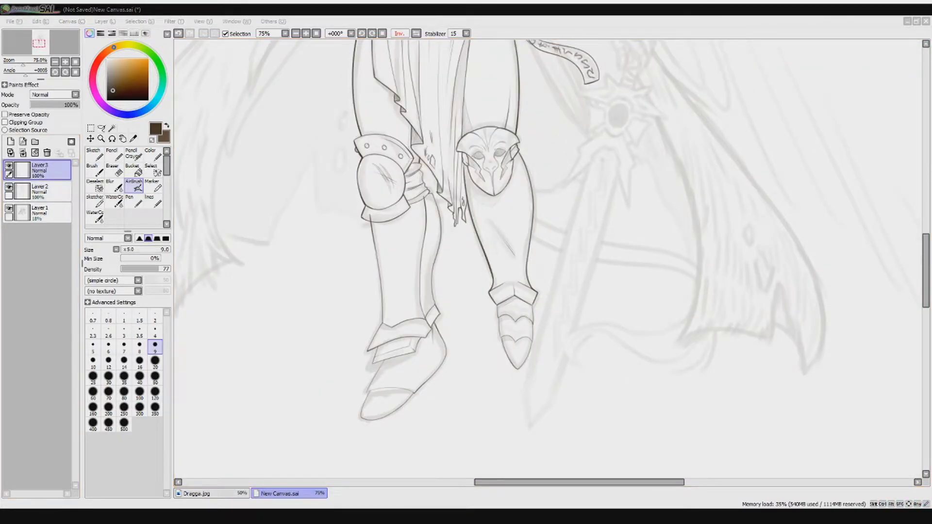
scroll(459, 423, "up", 1)
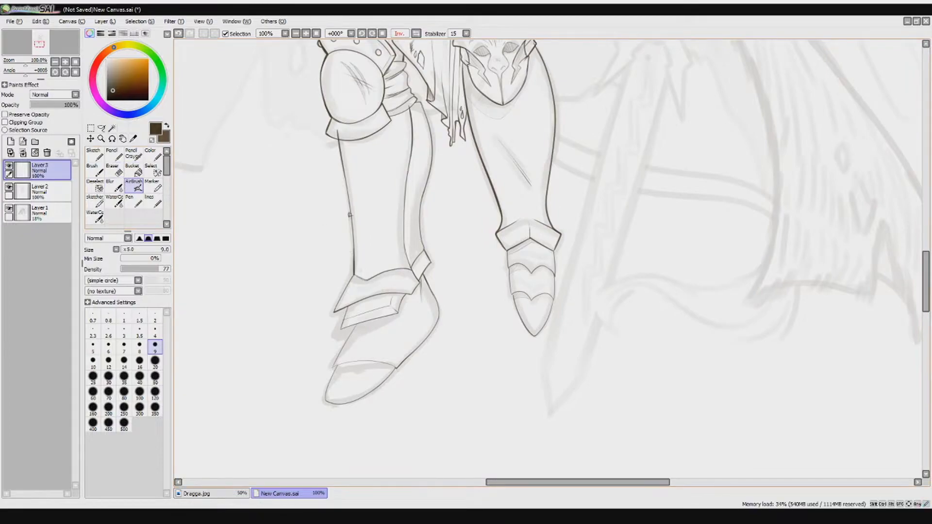
mouse_move(354, 275)
left_mouse_down()
mouse_move(334, 313)
mouse_move(342, 329)
left_mouse_up()
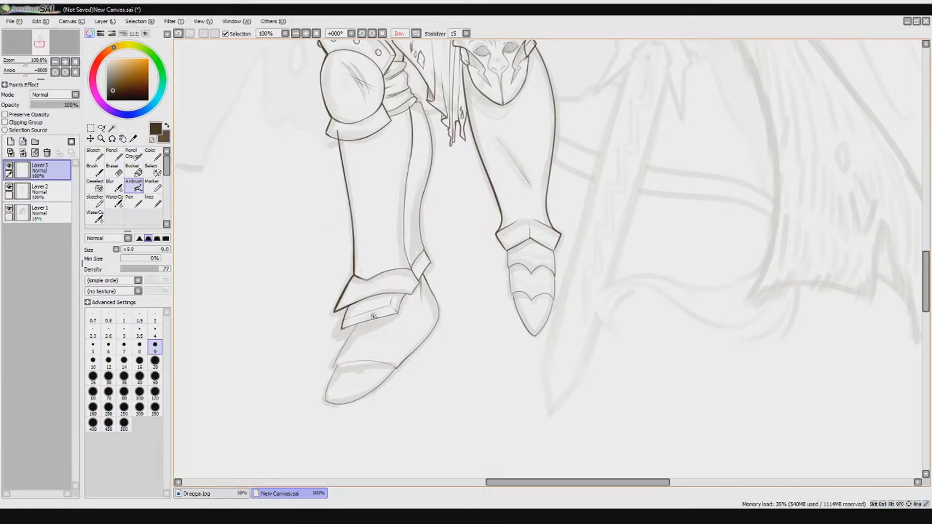
Thicken the front and lower edges of the instep plate, the top of the foot and the toe cap seam.
left_click_drag(439, 350, 427, 292)
key("ctrl+plus")
left_click_drag(313, 125, 380, 221)
left_click_drag(246, 145, 242, 169)
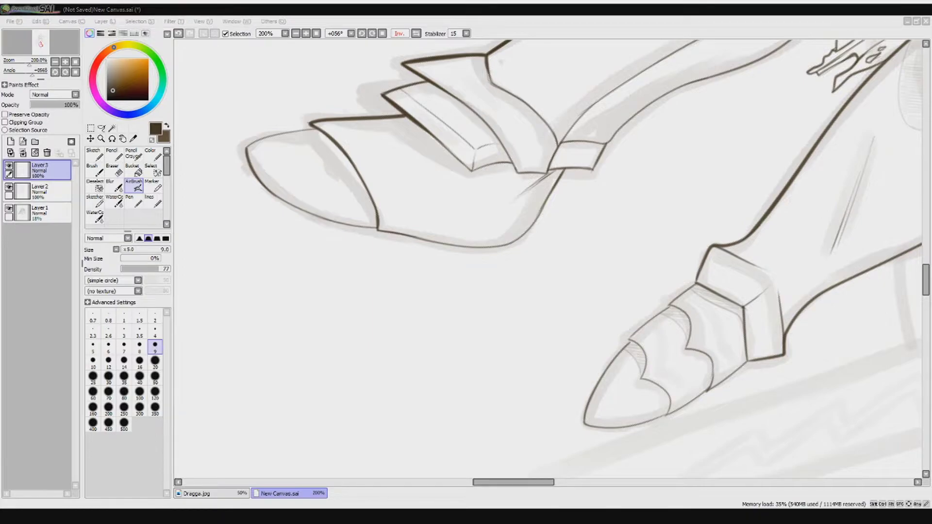
Thicken the toe cap outline, the heel and the sole of the foot, undoing the stray strokes.
left_click_drag(437, 146, 234, 336)
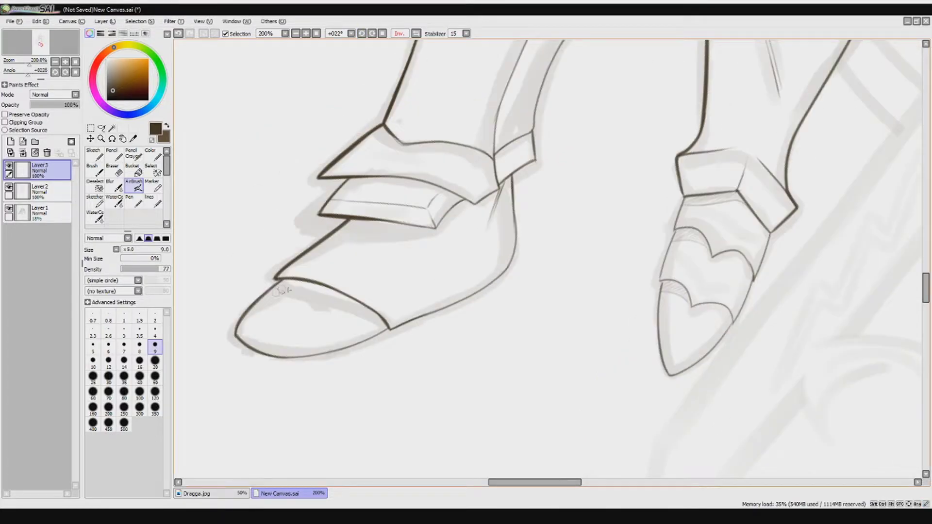
mouse_move(513, 176)
left_mouse_down()
mouse_move(514, 208)
mouse_move(521, 182)
mouse_move(484, 287)
left_mouse_up()
left_click_drag(390, 329, 259, 360)
key("ctrl+z")
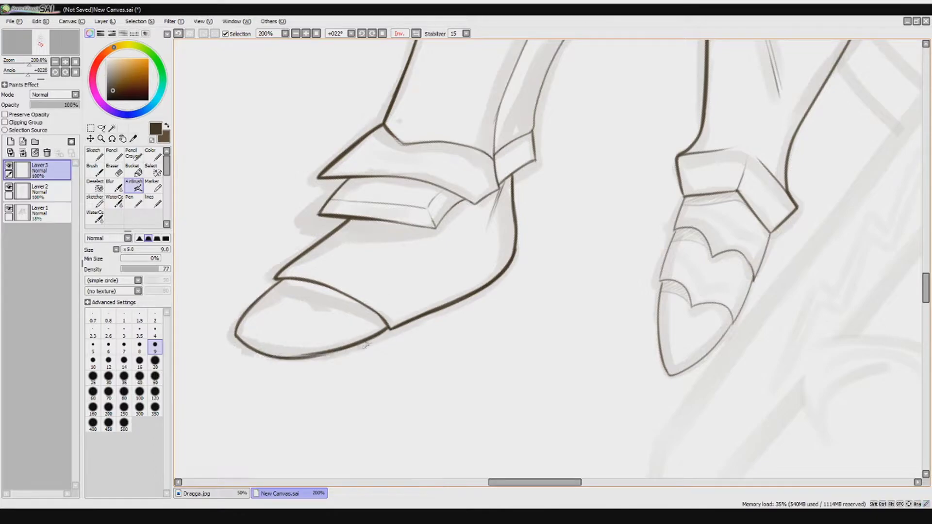
key("ctrl+z")
mouse_move(366, 277)
left_mouse_down()
mouse_move(447, 238)
mouse_move(408, 288)
left_mouse_up()
key("ctrl+z")
Thicken the rear edges of the ankle guard and instep plate, erasing any overlap.
left_click_drag(447, 237, 265, 427)
left_click_drag(343, 192, 261, 266)
mouse_move(370, 167)
left_mouse_down()
mouse_move(344, 199)
mouse_move(366, 163)
left_mouse_up()
key("ctrl+z")
key("e")
mouse_move(367, 105)
left_mouse_down()
mouse_move(375, 117)
mouse_move(330, 177)
left_mouse_up()
key("v")
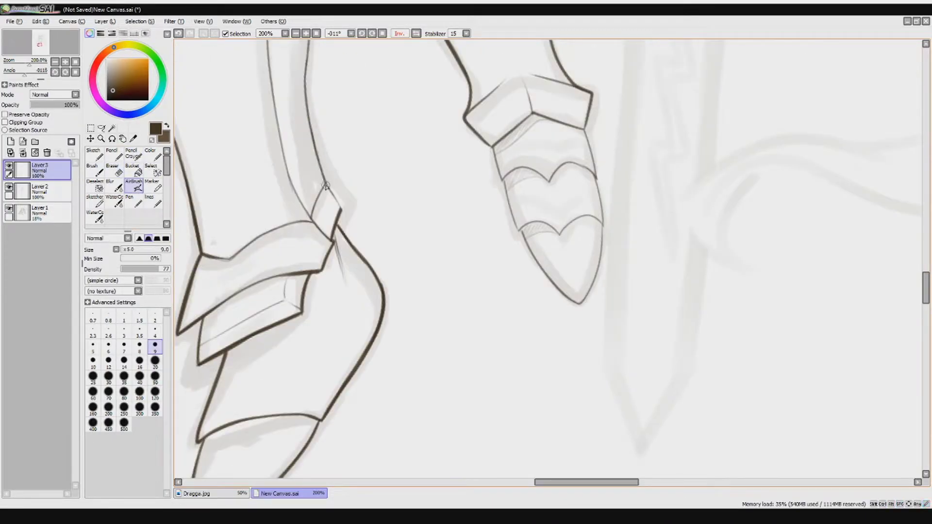
Thicken the calf's rear outline from the cloth folds down to the ankle guard.
scroll(315, 206, "up", 5)
left_click_drag(317, 145, 334, 301)
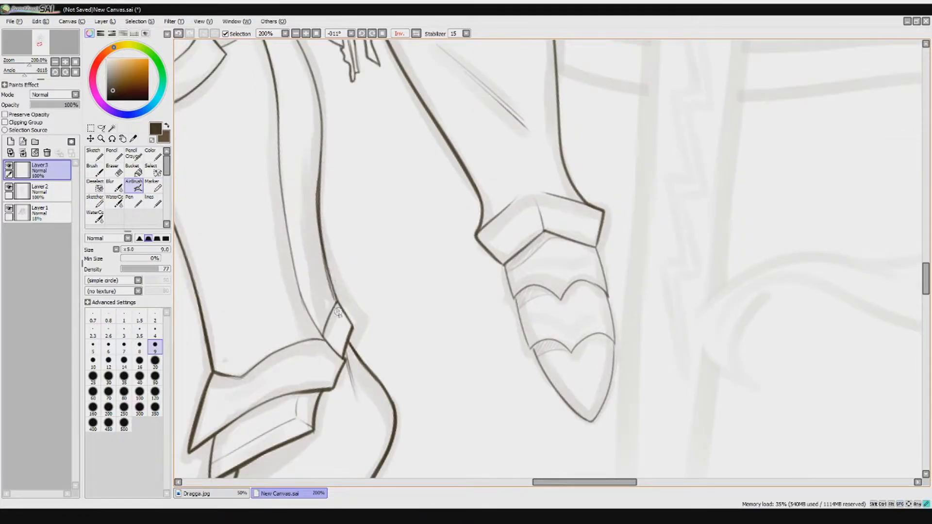
left_click_drag(315, 140, 335, 296)
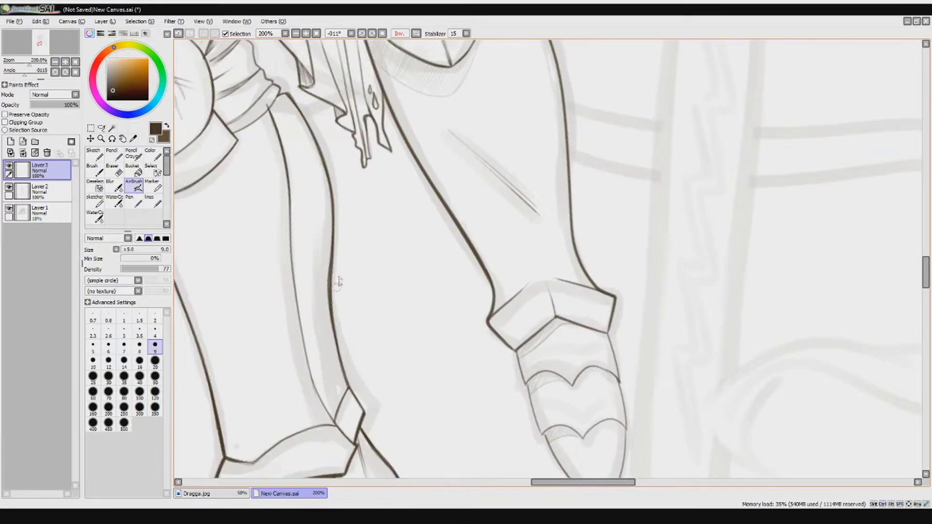
key("e")
scroll(291, 140, "up", 2)
scroll(248, 140, "down", 4)
key("v")
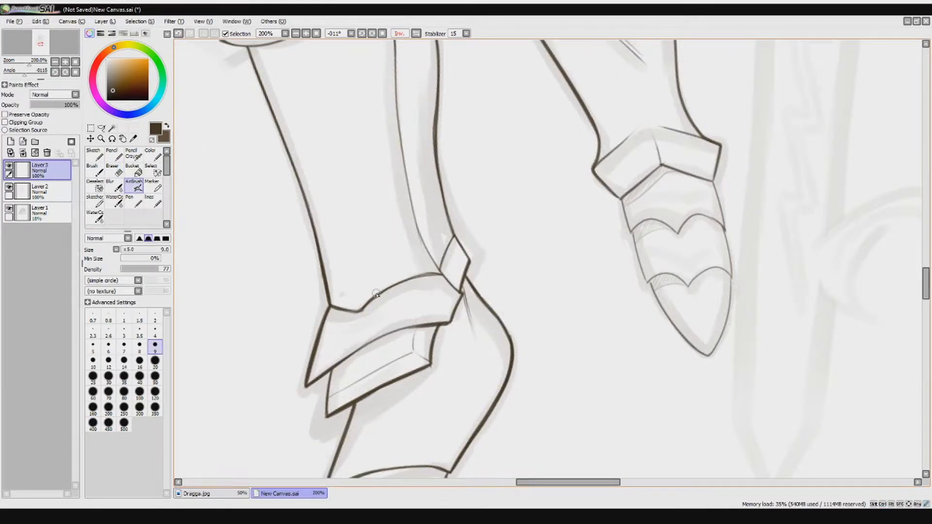
scroll(426, 289, "down", 3)
key("Delete")
key("minus")
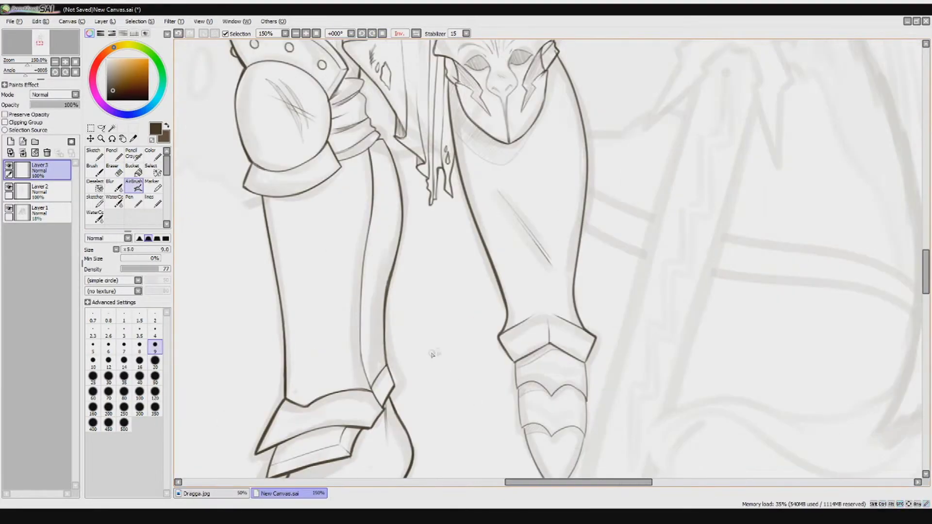
Add a new layer and paint the far shin and foot with a flat brown shading tone.
left_click(10, 141)
left_click(150, 155)
left_click(155, 376)
mouse_move(452, 77)
left_mouse_down()
mouse_move(498, 238)
mouse_move(534, 194)
mouse_move(447, 97)
mouse_move(534, 412)
mouse_move(555, 395)
left_mouse_up()
Erase the shading that spills over the mask-shaped knee guard and outside the outlines of the far shin and foot.
key("e")
mouse_move(451, 73)
left_mouse_down()
mouse_move(466, 121)
mouse_move(495, 131)
mouse_move(517, 56)
left_mouse_up()
key("ctrl+z")
left_click(155, 360)
left_click_drag(539, 146, 510, 184)
mouse_move(495, 88)
left_mouse_down()
mouse_move(514, 112)
mouse_move(500, 146)
mouse_move(462, 157)
mouse_move(500, 135)
left_mouse_up()
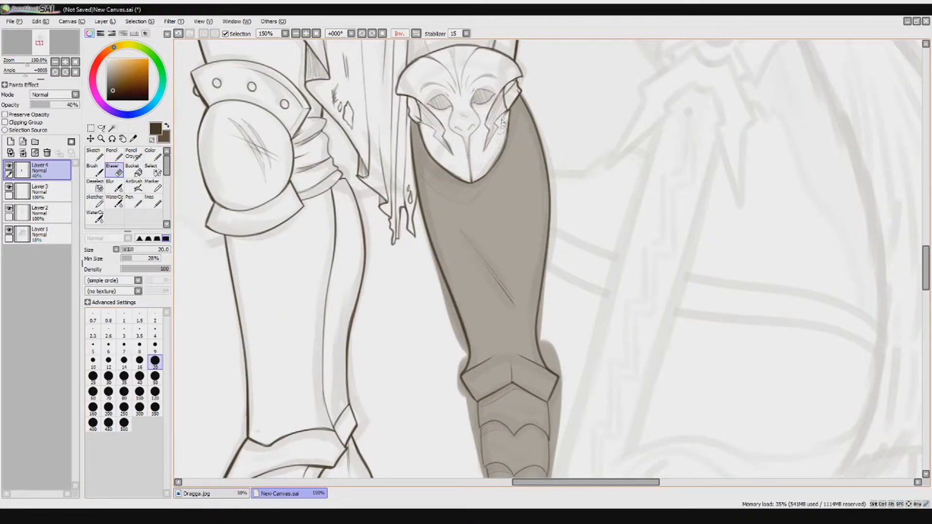
mouse_move(519, 85)
left_mouse_down()
mouse_move(558, 228)
mouse_move(559, 379)
left_mouse_up()
mouse_move(434, 228)
left_mouse_down()
mouse_move(464, 391)
mouse_move(454, 257)
mouse_move(428, 207)
left_mouse_up()
mouse_move(527, 206)
left_mouse_down()
mouse_move(517, 320)
mouse_move(523, 262)
left_mouse_up()
mouse_move(427, 207)
left_mouse_down()
mouse_move(454, 311)
mouse_move(493, 370)
mouse_move(496, 349)
left_mouse_up()
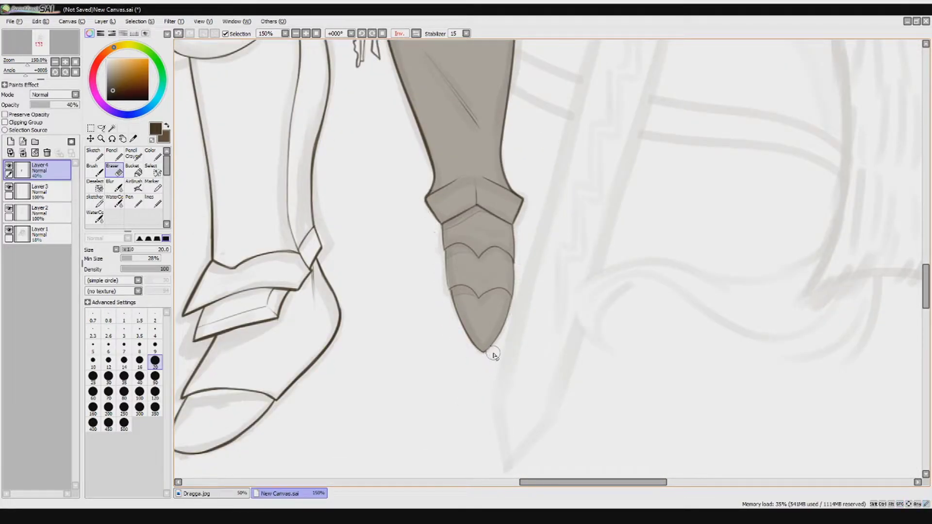
Lower the leg shading layer's opacity to 11% and turn on opacity preservation for it.
scroll(493, 356, "down", 3)
left_click_drag(49, 105, 36, 104)
scroll(636, 327, "down", 2)
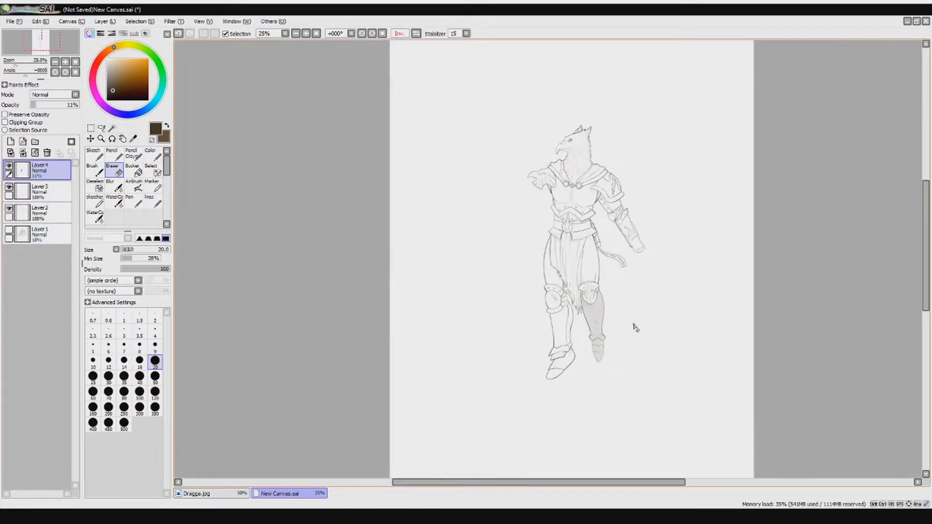
scroll(636, 328, "up", 2)
left_click(9, 115)
Blend a lighter brown into the far leg's shading and reduce its layer opacity slightly further.
key("c")
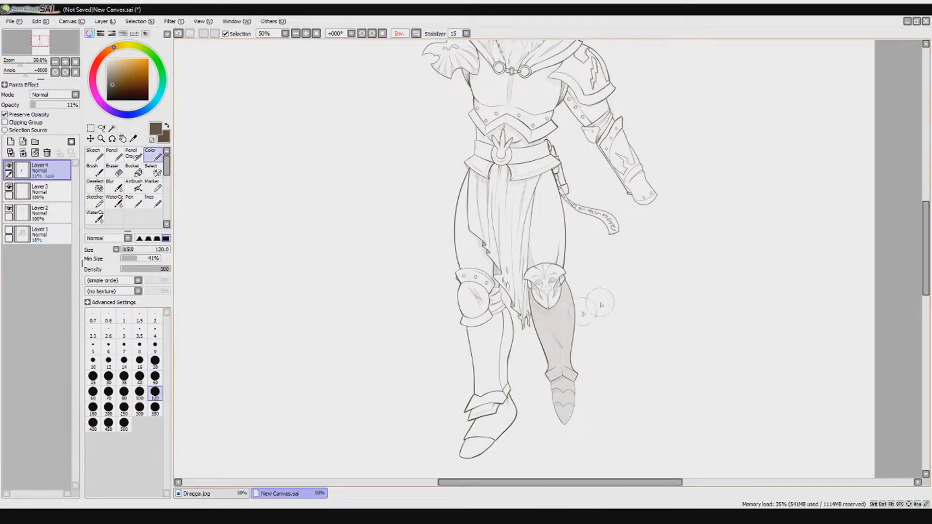
left_click(114, 187)
scroll(486, 262, "down", 3)
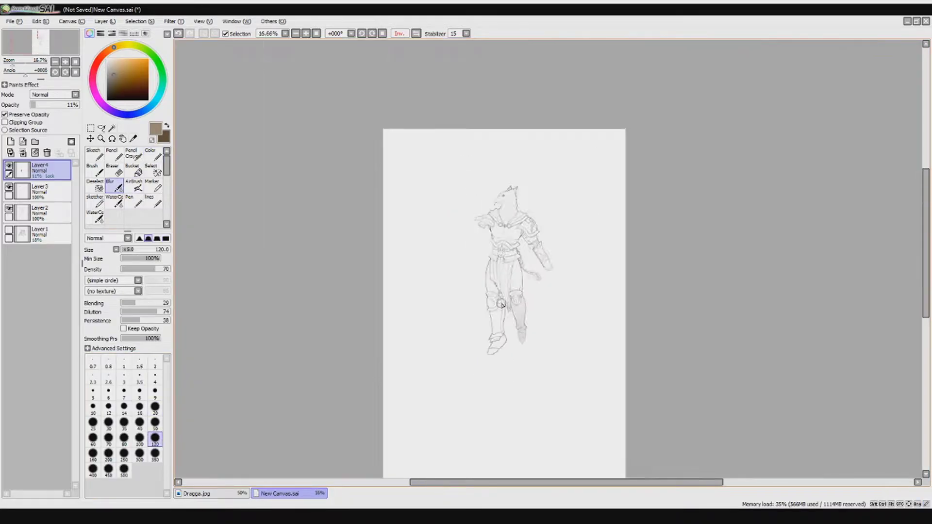
scroll(485, 262, "up", 2)
left_click_drag(37, 105, 34, 107)
scroll(480, 160, "up", 5)
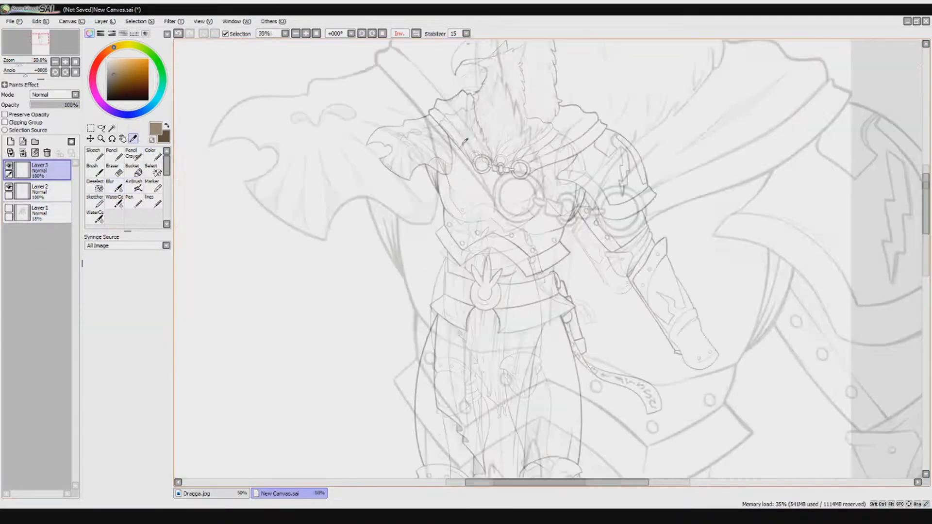
Thicken both side outlines of the far foot down to its pointed toe on Layer 2.
scroll(409, 322, "up", 1)
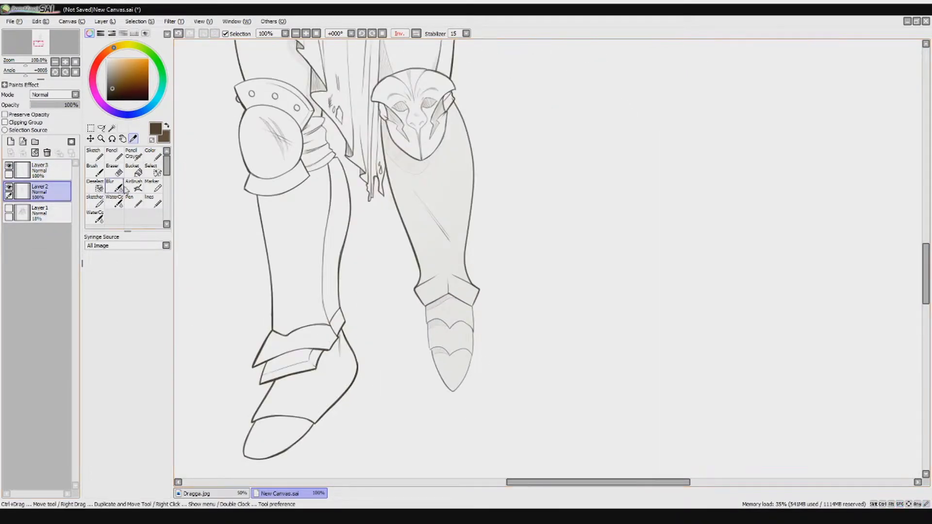
left_click_drag(430, 351, 450, 390)
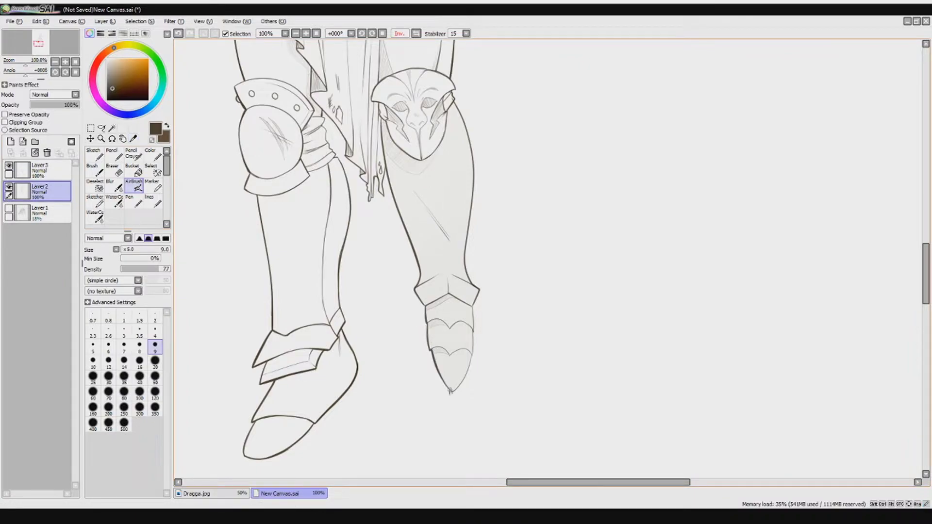
key("ctrl+z")
left_click_drag(470, 358, 452, 391)
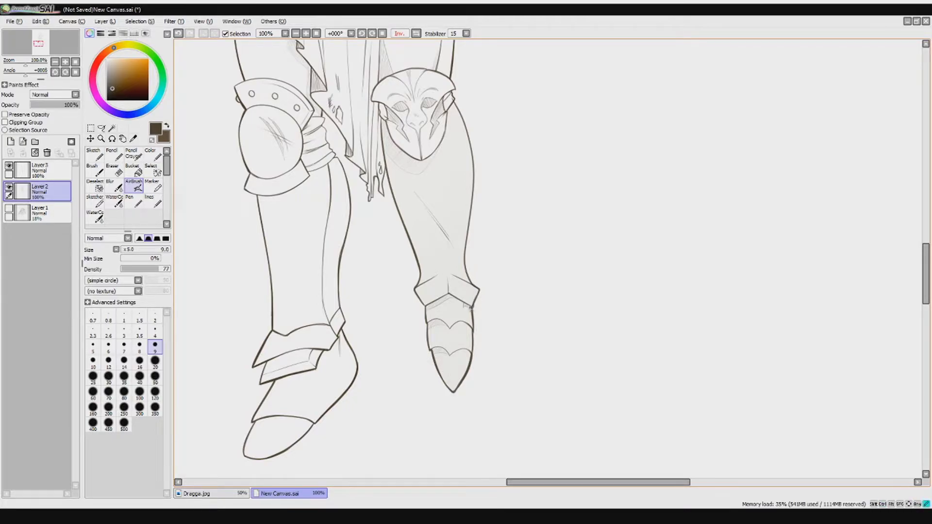
Add a new layer and hatch shading along the near calf's inner edge, the ankle plates and the toe cap.
left_click_drag(441, 276, 490, 223)
key("ctrl+shift+n")
left_click_drag(376, 323, 325, 329)
left_click_drag(326, 365, 358, 372)
left_click_drag(390, 273, 376, 221)
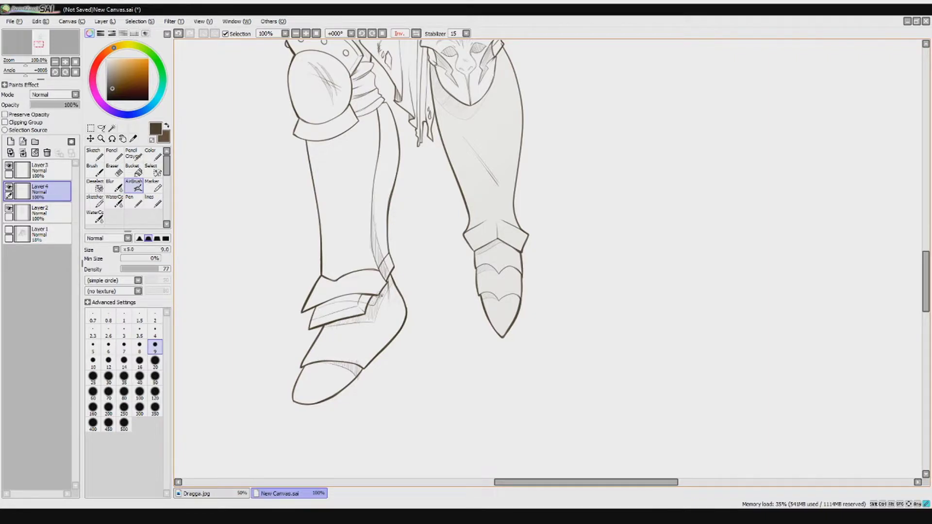
Clean up the near calf's hatching with the eraser and lower the hatching layer's opacity to 65%.
key("e")
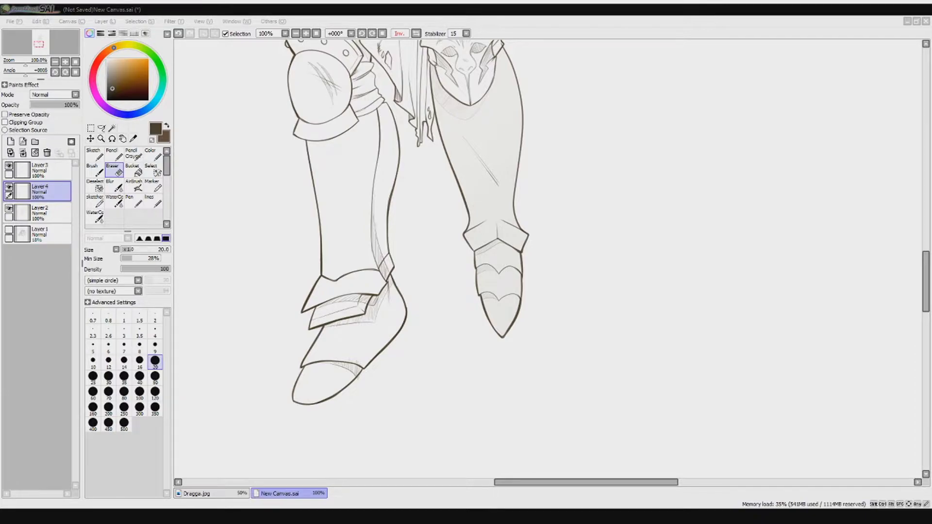
key("alt+Tab")
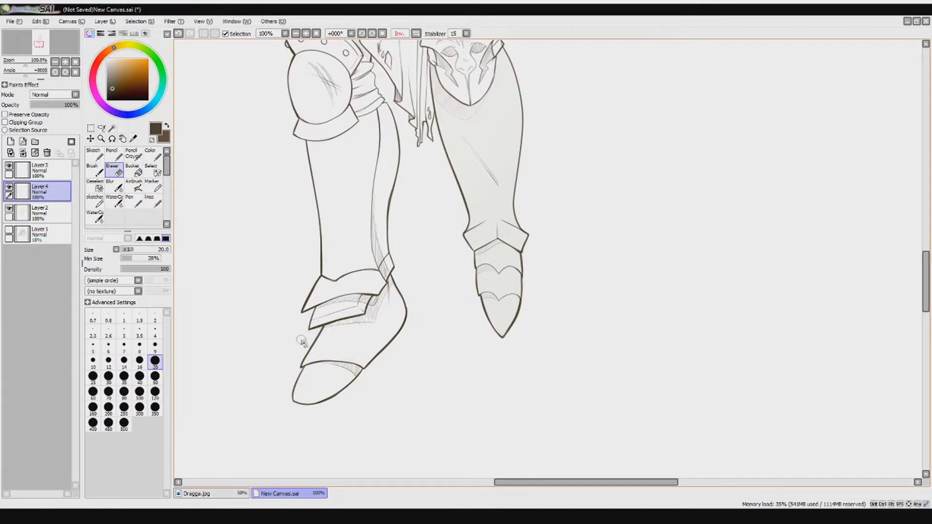
key("ctrl+z")
left_click_drag(382, 201, 379, 265)
key("ctrl+z")
left_click(378, 180)
mouse_move(77, 104)
left_mouse_down()
mouse_move(48, 104)
mouse_move(62, 104)
left_mouse_up()
Hatch a shadow beneath the near knee guard, erase the excess and lower the hatching layer's opacity to 43%.
left_click_drag(287, 131, 299, 198)
key("a")
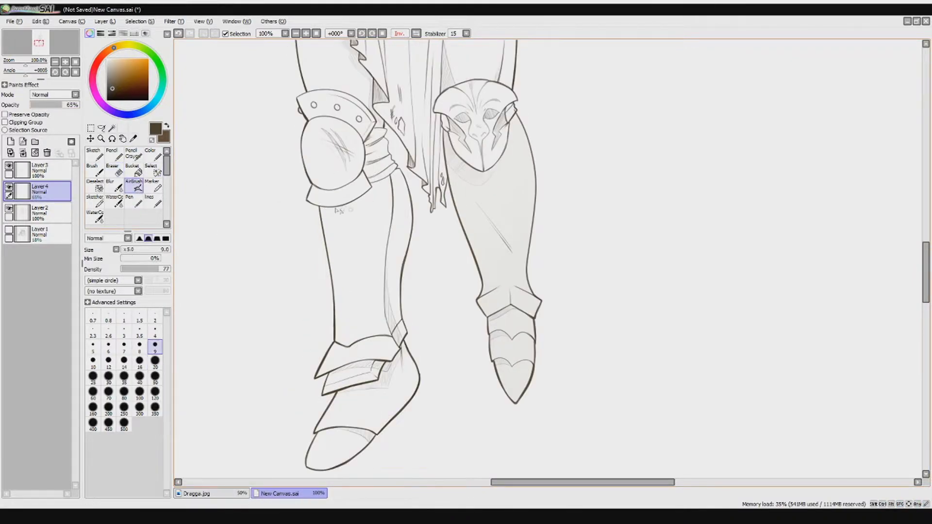
key("ctrl+z")
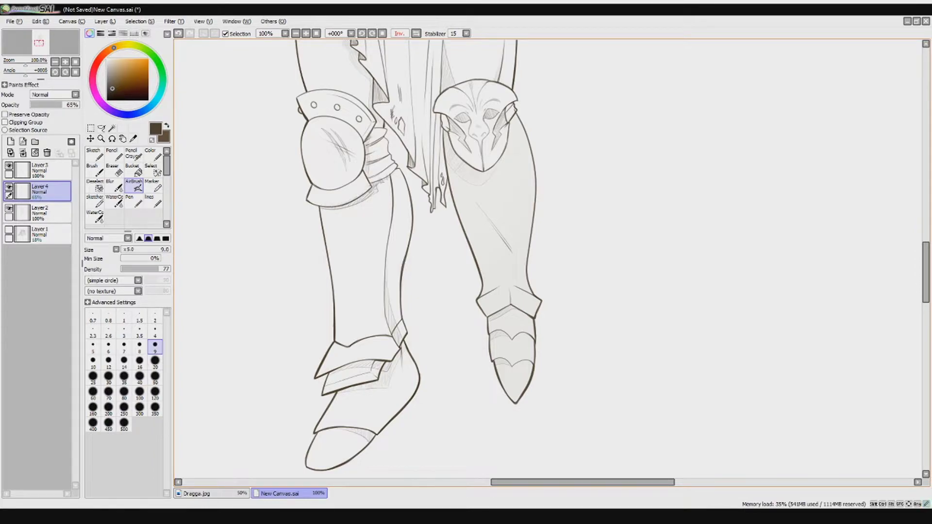
key("e")
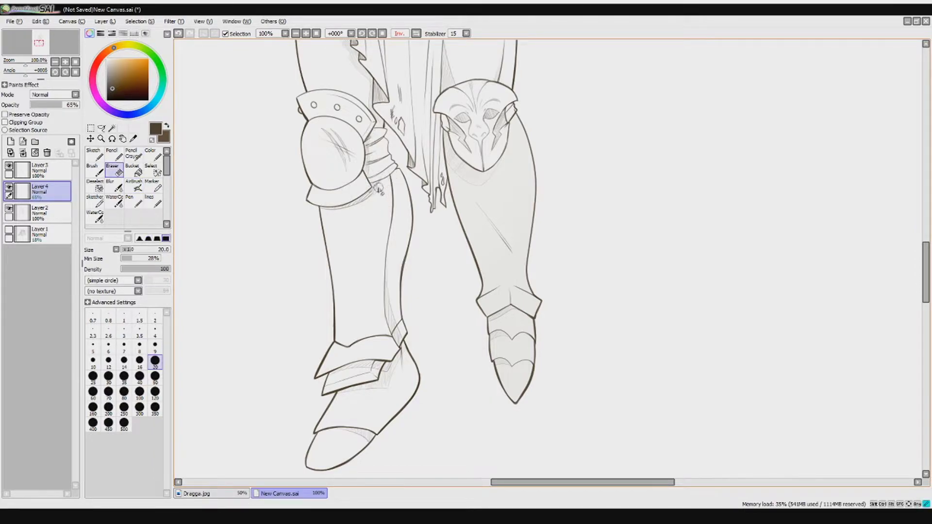
left_click_drag(62, 104, 51, 104)
scroll(346, 255, "down", 4)
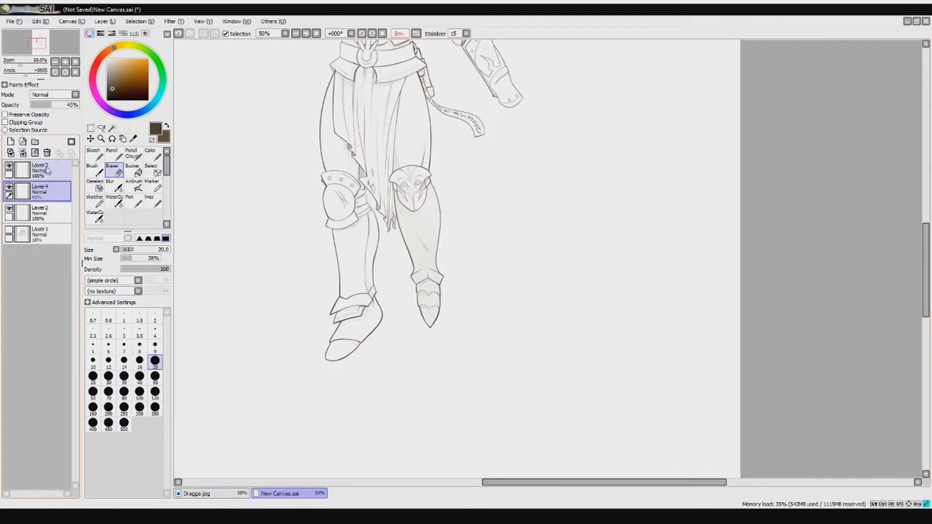
Scale the near lower leg's line art and its hatching layer slightly narrower so they match.
left_click(44, 170)
key("ctrl")
scroll(416, 270, "up", 1)
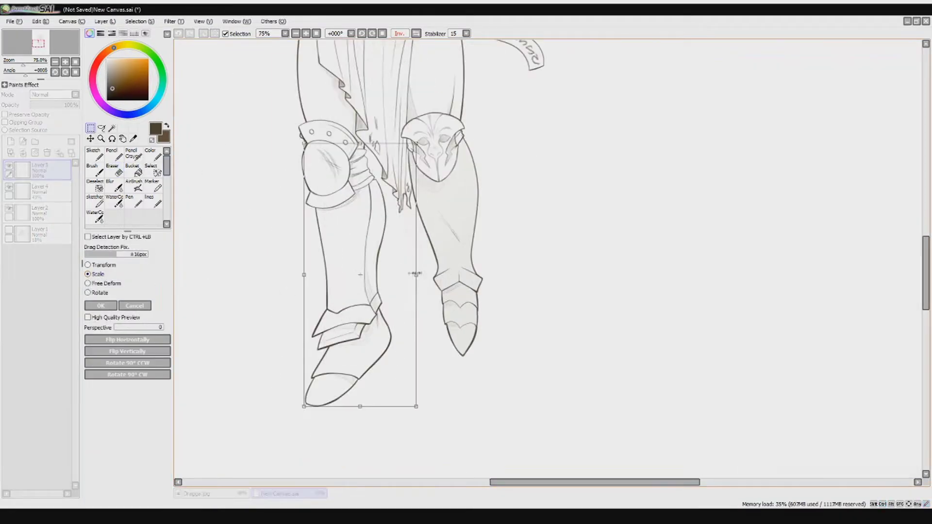
left_click(41, 191)
key("ctrl+t")
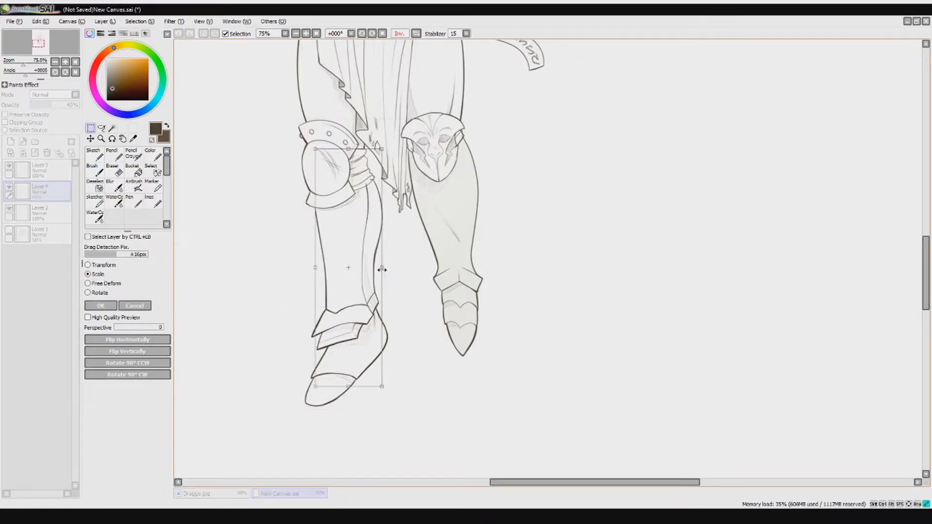
key("Return")
Merge the near leg's line art and hatching layers down into Layer 2.
left_click(43, 170)
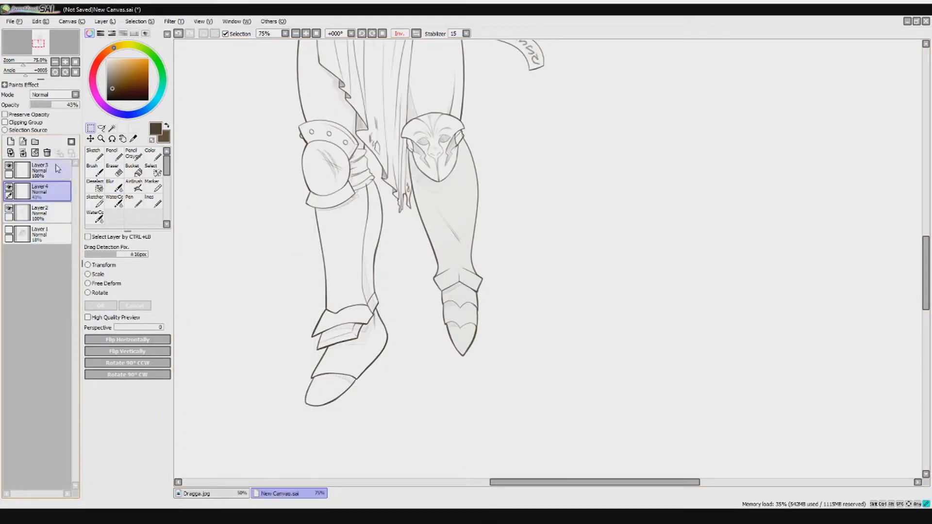
left_click(112, 169)
scroll(398, 187, "up", 2)
scroll(397, 187, "down", 5)
key("ctrl+e")
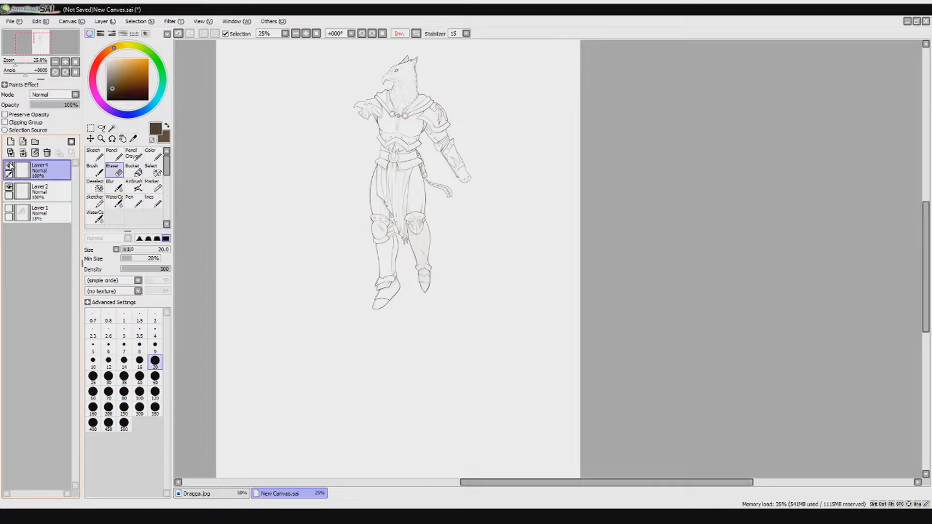
key("ctrl+e")
Show the sketch layer with the view mirrored and add a new layer for the sword's line art.
scroll(420, 151, "up", 1)
scroll(420, 151, "down", 1)
left_click(9, 186)
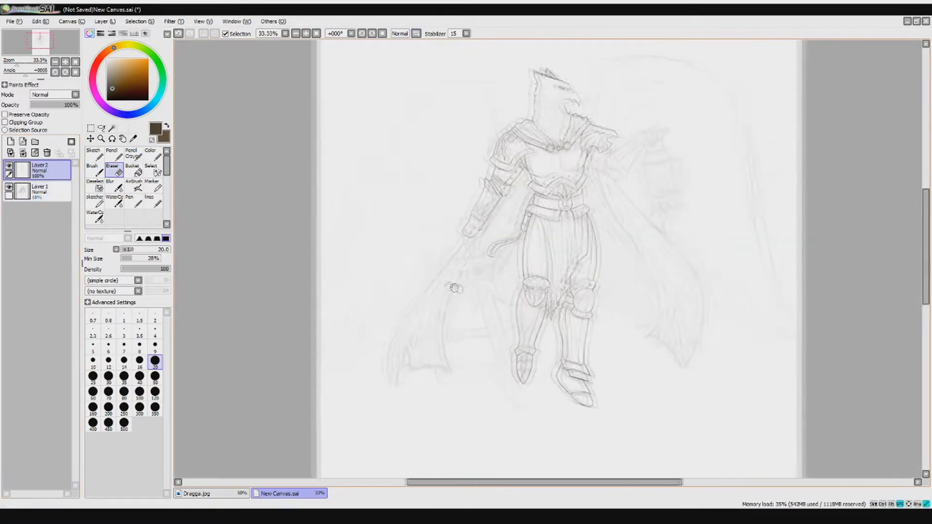
scroll(440, 282, "up", 2)
left_click(10, 142)
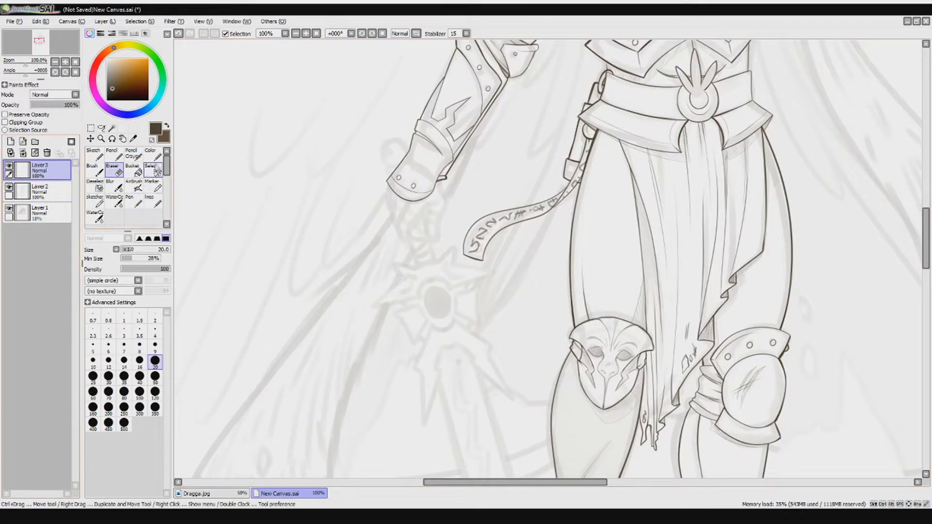
left_click(153, 155)
mouse_move(291, 123)
left_mouse_down()
mouse_move(266, 176)
mouse_move(290, 185)
left_mouse_up()
left_click_drag(302, 76, 305, 73)
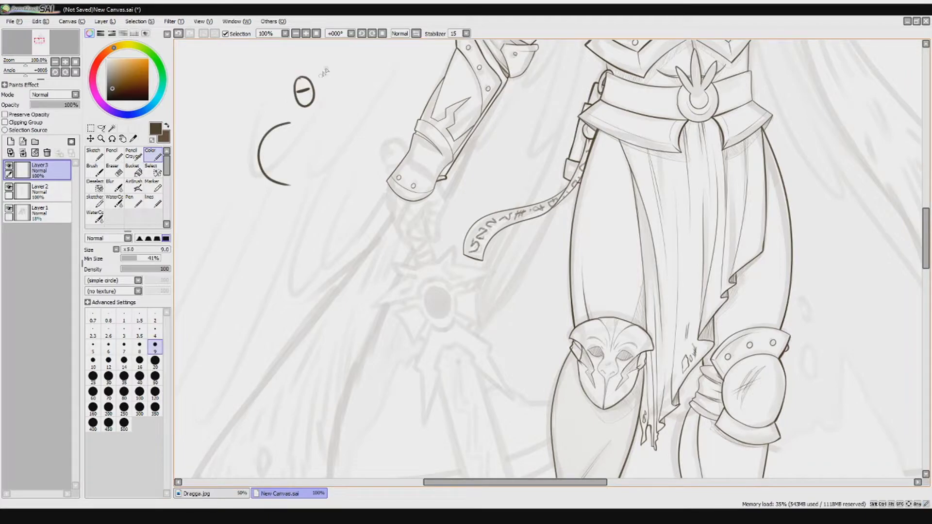
mouse_move(291, 113)
left_mouse_down()
mouse_move(251, 127)
mouse_move(291, 124)
left_mouse_up()
mouse_move(324, 110)
left_mouse_down()
mouse_move(360, 140)
mouse_move(348, 141)
left_mouse_up()
left_click_drag(252, 148, 235, 178)
left_click_drag(313, 182, 286, 187)
mouse_move(286, 188)
left_mouse_down()
mouse_move(289, 242)
mouse_move(275, 239)
left_mouse_up()
left_click_drag(326, 135, 333, 179)
left_click_drag(323, 200, 301, 228)
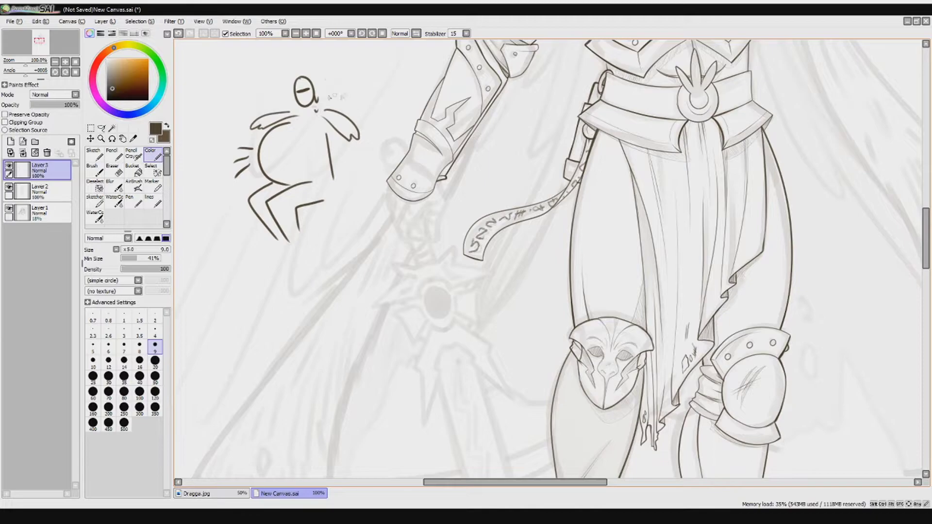
left_click_drag(233, 86, 237, 82)
left_click_drag(240, 69, 248, 74)
mouse_move(186, 95)
left_mouse_down()
mouse_move(181, 107)
mouse_move(194, 101)
left_mouse_up()
left_click_drag(193, 90, 214, 68)
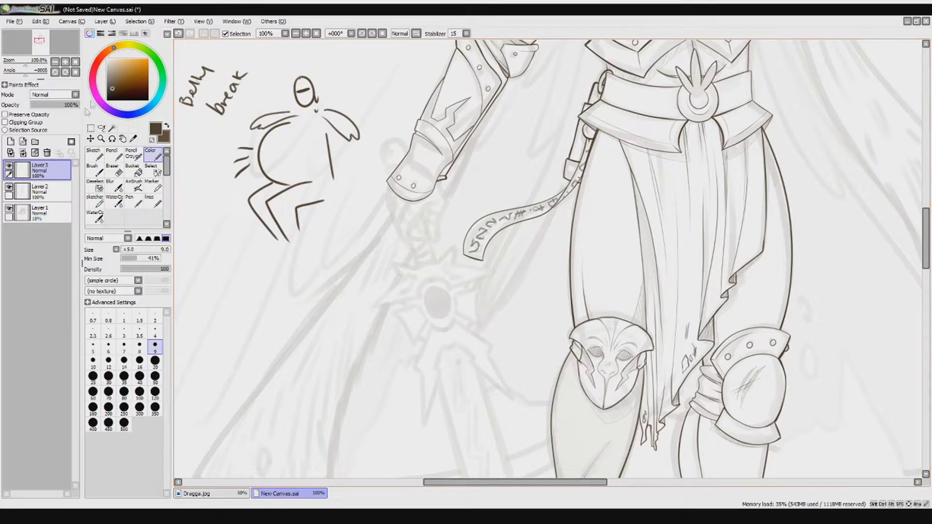
key("Delete")
Ink the sword's round pommel and its small collar beside the gauntlet's cuff with the Airbrush.
left_click(134, 184)
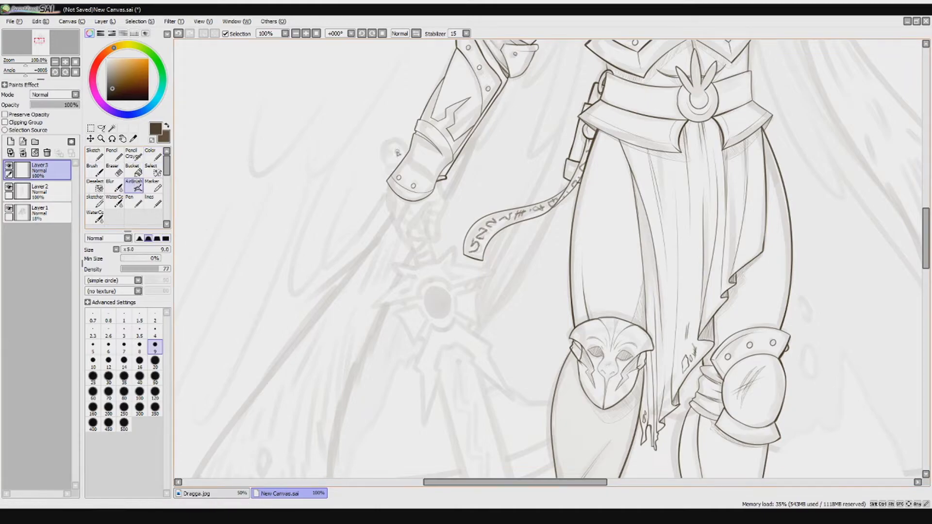
left_click_drag(397, 154, 368, 28)
mouse_move(367, 264)
left_mouse_down()
mouse_move(349, 248)
mouse_move(369, 241)
mouse_move(365, 273)
mouse_move(343, 250)
mouse_move(371, 253)
mouse_move(368, 275)
mouse_move(373, 35)
left_mouse_up()
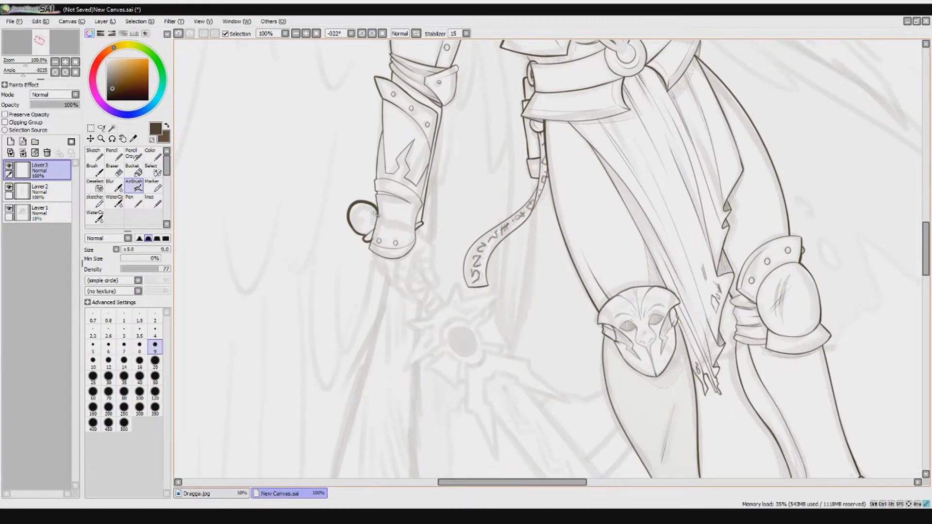
mouse_move(376, 226)
left_mouse_down()
mouse_move(393, 155)
mouse_move(384, 128)
mouse_move(417, 146)
mouse_move(419, 182)
left_mouse_up()
scroll(420, 182, "down", 2)
scroll(420, 182, "up", 1)
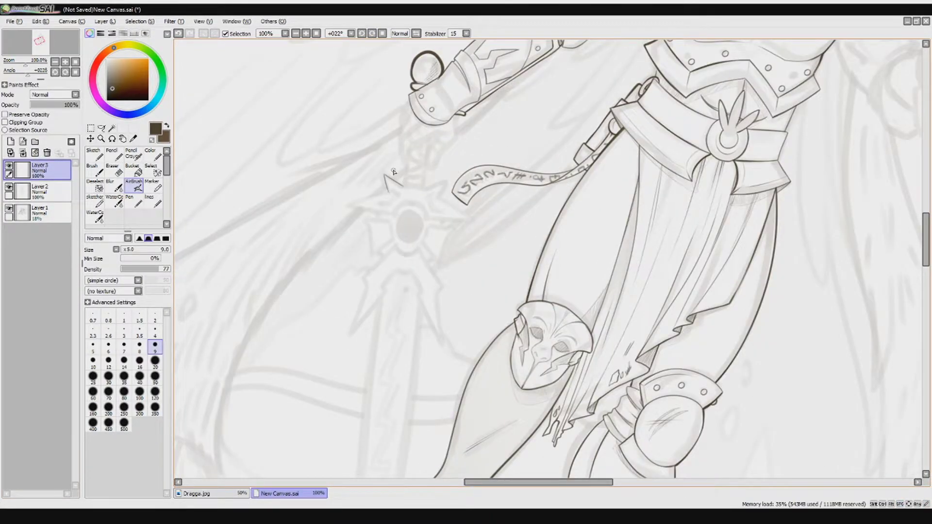
Add a linework layer and draw a thin straight guide line down the sword's centre from the gauntlet.
left_click(23, 142)
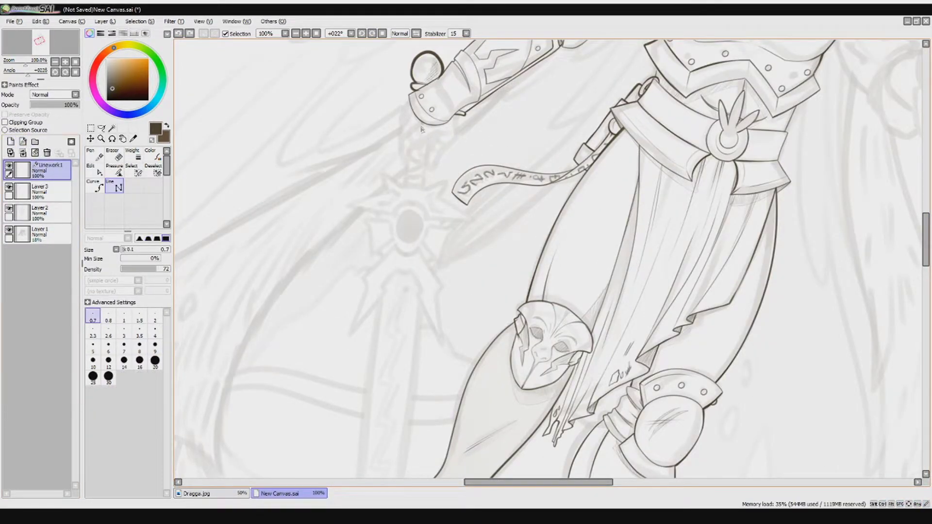
scroll(401, 137, "up", 2)
left_click(385, 364)
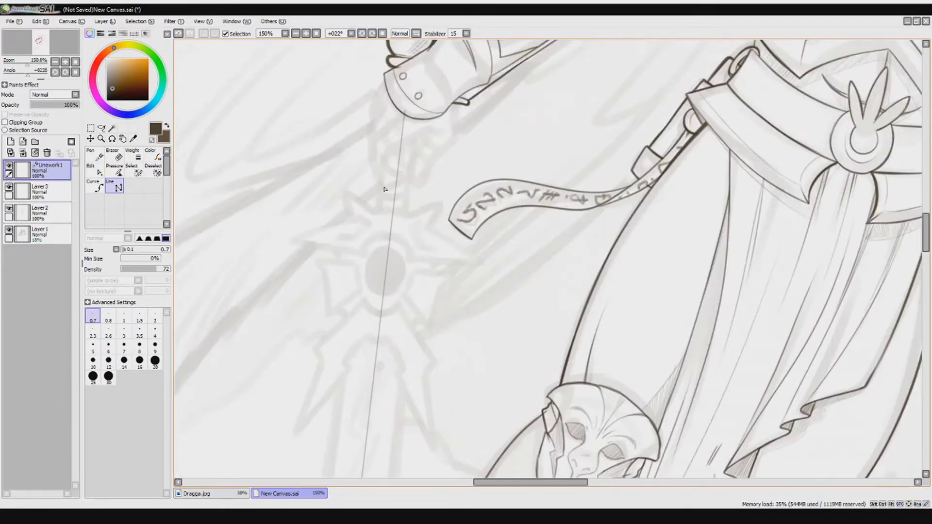
Ink the crossguard's upper spikes and the grip edge on one side of the guide line on Layer 3.
left_click(49, 184)
left_click_drag(348, 193, 370, 207)
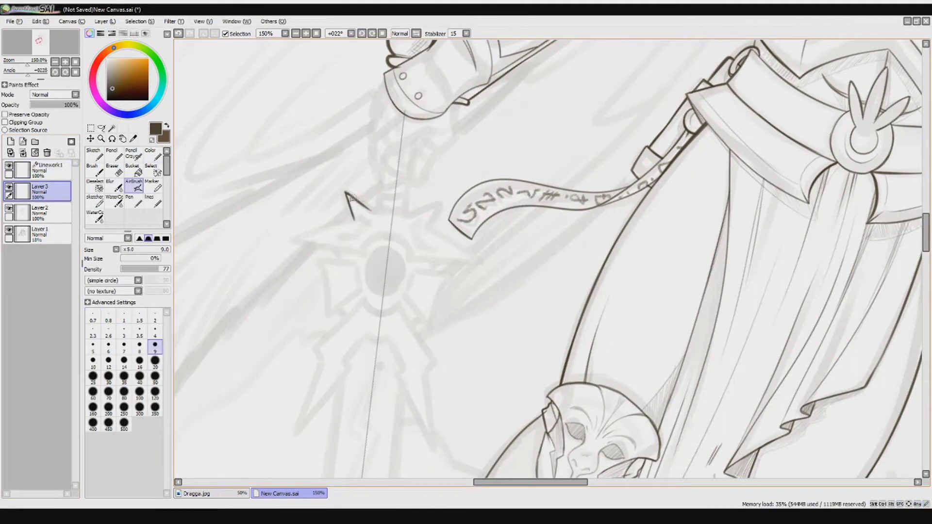
left_click_drag(379, 210, 384, 144)
key("ctrl+z")
key("e")
key("v")
mouse_move(369, 219)
left_mouse_down()
mouse_move(348, 102)
mouse_move(400, 154)
left_mouse_up()
left_click_drag(348, 102, 407, 118)
key("ctrl+z")
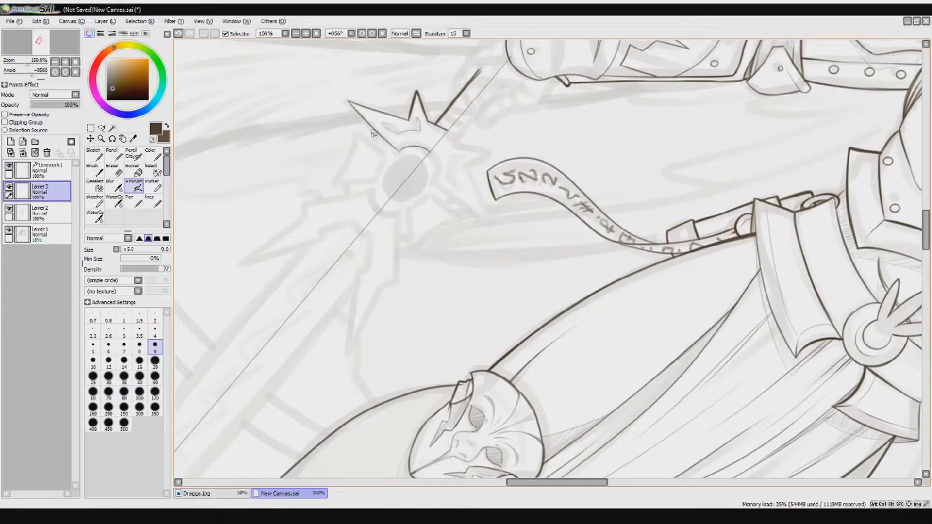
Ink the crossguard's lower spikes and the jagged blade collar on the same side of the guide line.
mouse_move(354, 132)
left_mouse_down()
mouse_move(335, 182)
mouse_move(319, 147)
left_mouse_up()
key("Delete")
key("ctrl+z")
mouse_move(344, 200)
left_mouse_down()
mouse_move(314, 262)
mouse_move(327, 280)
mouse_move(331, 347)
mouse_move(367, 232)
left_mouse_up()
key("e")
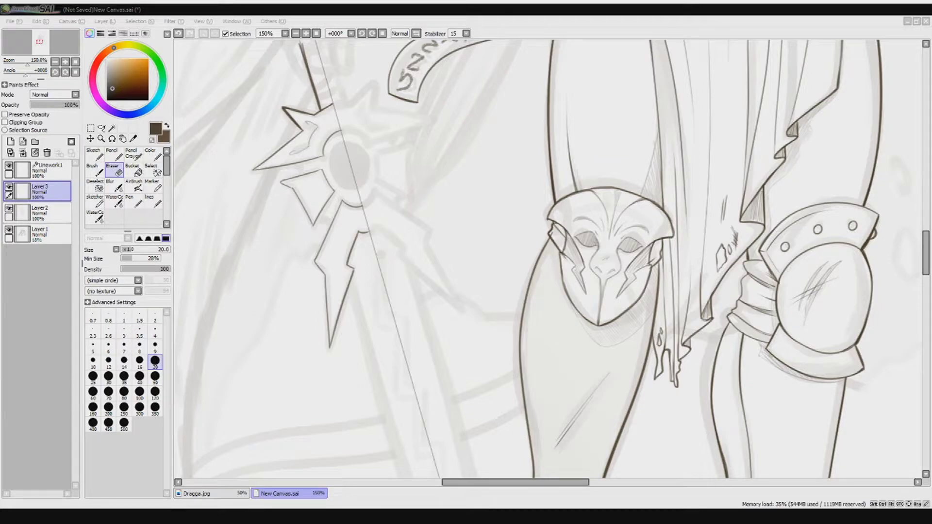
Ink the short arcs joining the crossguard's spikes and the slanted edge of the blade's tip with the Airbrush.
key("v")
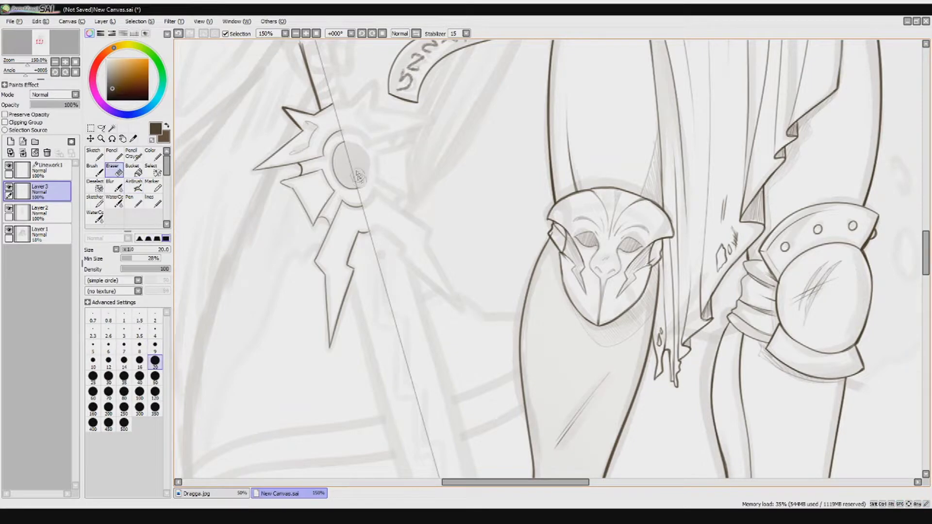
key("End")
key("End")
key("End")
left_click_drag(240, 459, 242, 349)
mouse_move(242, 386)
left_mouse_down()
mouse_move(379, 157)
mouse_move(364, 187)
left_mouse_up()
key("ctrl+z")
left_click_drag(302, 258, 212, 428)
left_click_drag(344, 170, 275, 303)
left_click_drag(374, 124, 286, 298)
key("ctrl+z")
key("ctrl+z")
key("ctrl+z")
key("Home")
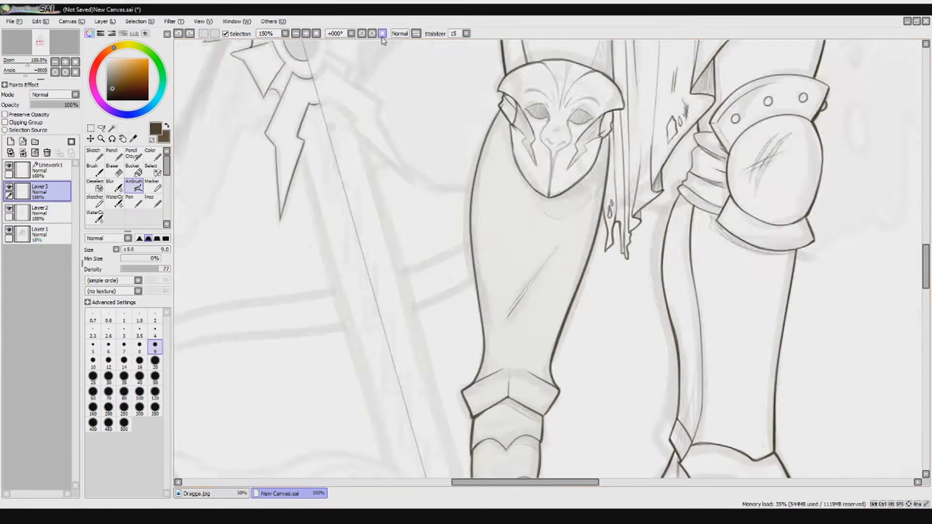
Add a second linework layer and draw a thin straight guide line along the blade's outer edge.
left_click(49, 167)
left_click(22, 142)
left_click_drag(267, 138, 321, 340)
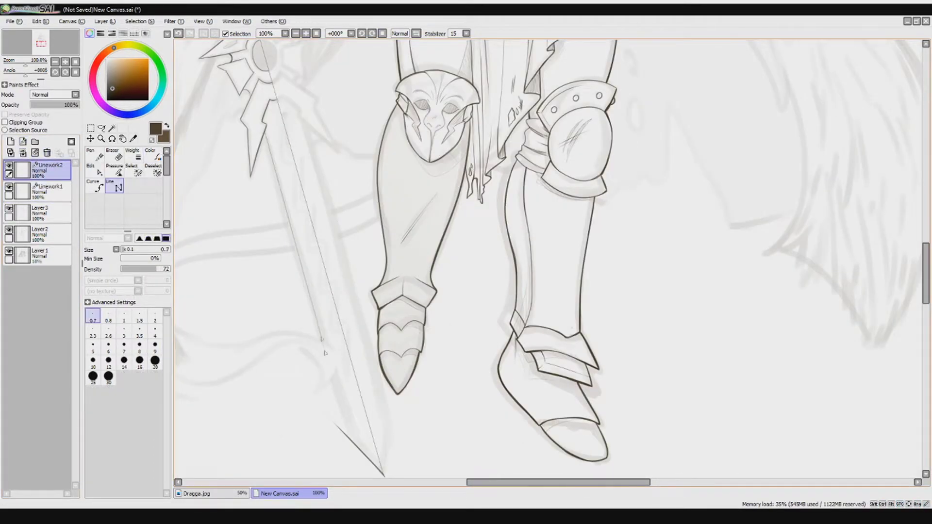
Ink the blade's long outer edge on Layer 3 along the guide, from the tip up to the jagged collar.
left_click(39, 212)
scroll(316, 343, "up", 2)
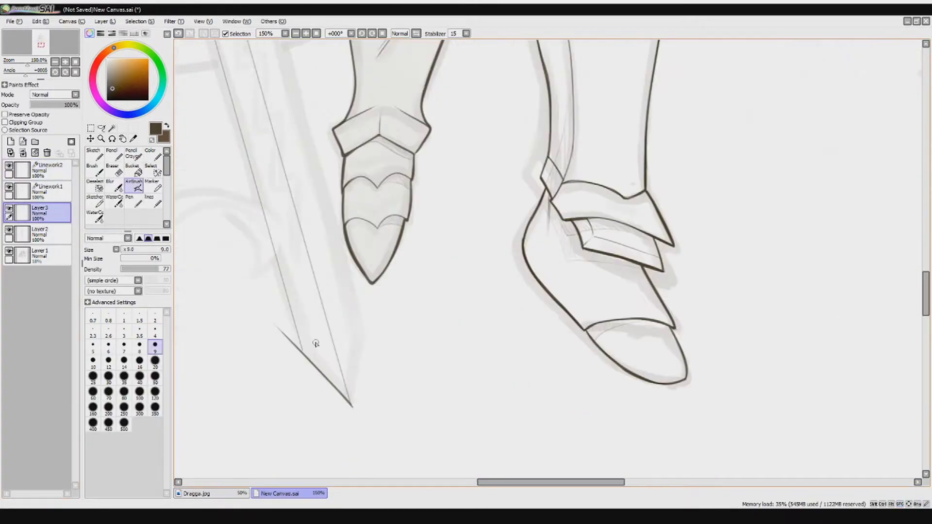
left_click_drag(287, 294, 305, 360)
mouse_move(340, 194)
left_mouse_down()
mouse_move(349, 381)
mouse_move(283, 119)
mouse_move(257, 200)
mouse_move(281, 137)
left_mouse_up()
left_click_drag(245, 238, 296, 122)
left_click_drag(256, 221, 304, 94)
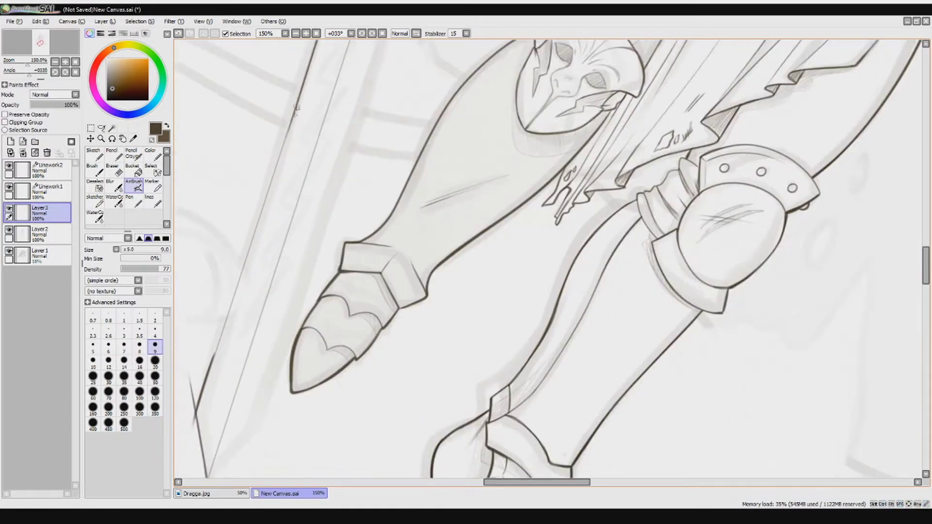
left_click_drag(282, 162, 226, 321)
left_click_drag(272, 257, 269, 214)
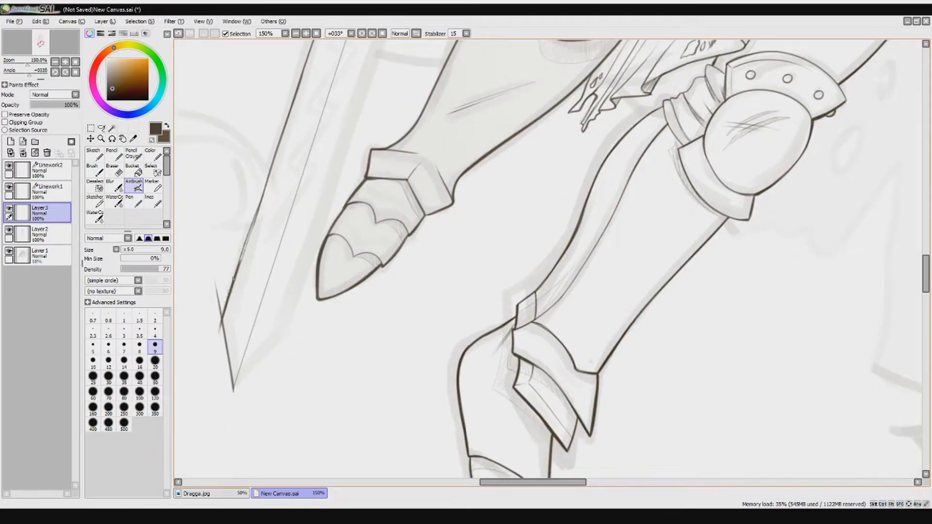
mouse_move(268, 180)
left_mouse_down()
mouse_move(235, 286)
mouse_move(291, 138)
left_mouse_up()
scroll(291, 138, "up", 6)
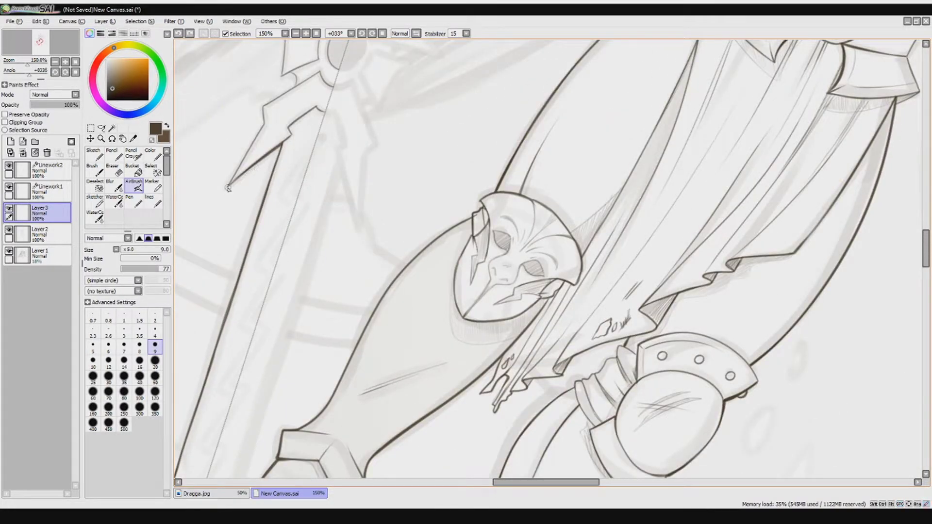
Tidy and thicken the outlines of the blade collar's spike and the crossguard's spikes.
key("e")
key("v")
key("ctrl+z")
mouse_move(259, 130)
left_mouse_down()
mouse_move(263, 107)
mouse_move(319, 73)
left_mouse_up()
key("ctrl+z")
left_click_drag(327, 106, 288, 140)
key("ctrl+z")
key("ctrl+z")
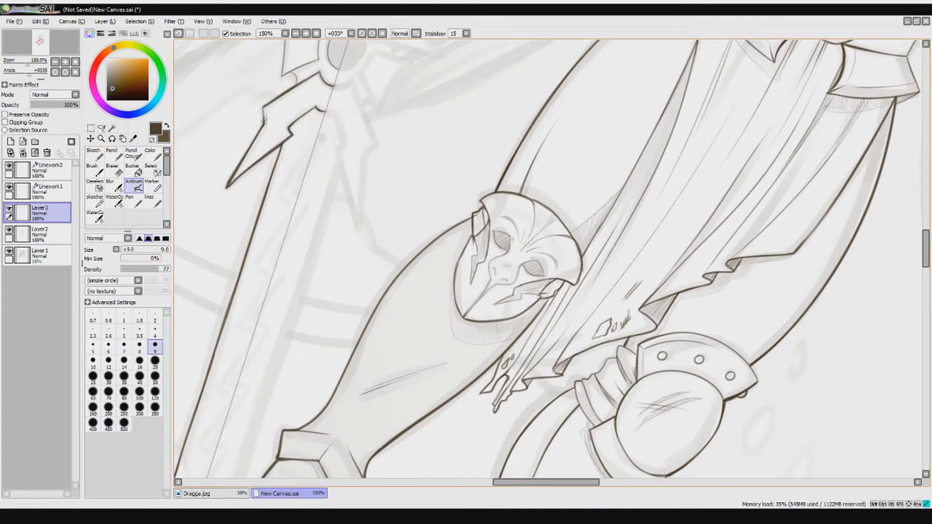
scroll(263, 119, "up", 3)
mouse_move(292, 204)
left_mouse_down()
mouse_move(325, 227)
mouse_move(247, 234)
left_mouse_up()
key("ctrl+z")
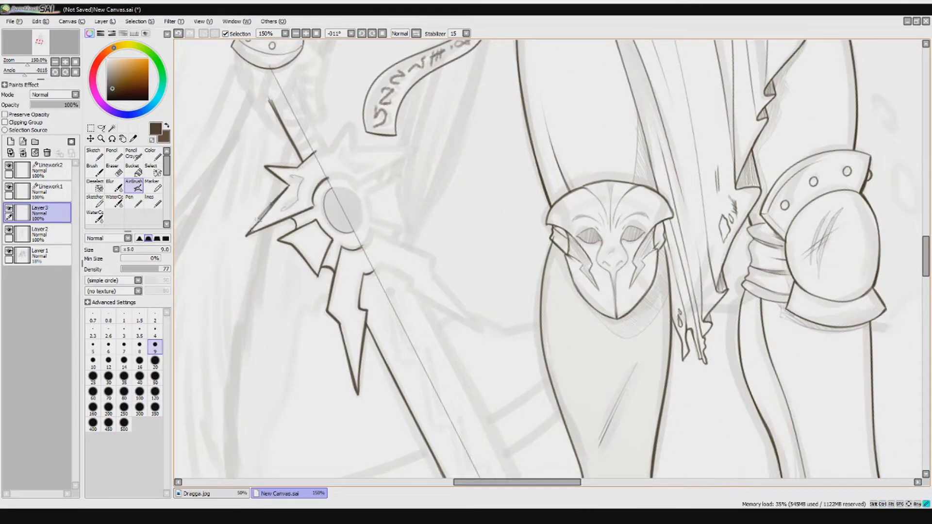
Shade the recess in the crossguard's upper spike on a new layer at 24% opacity and blur it.
left_click(382, 33)
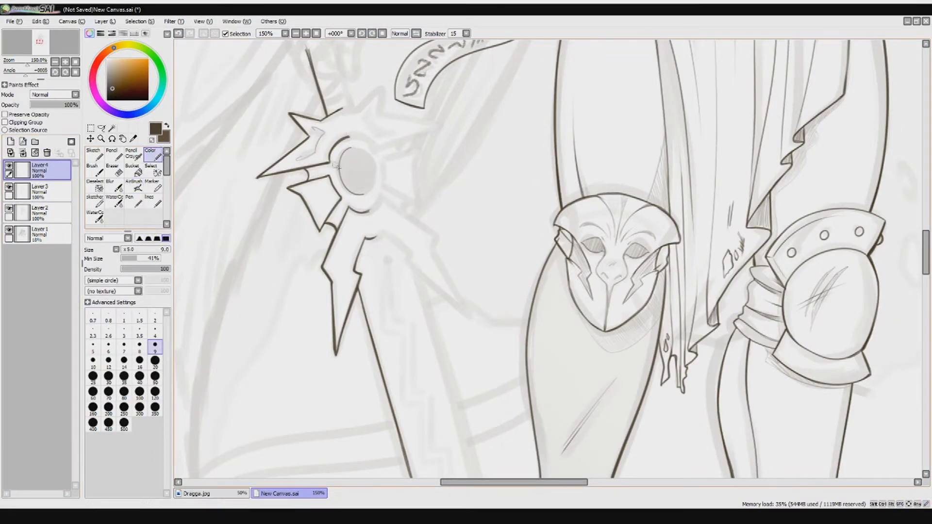
key("2")
key("4")
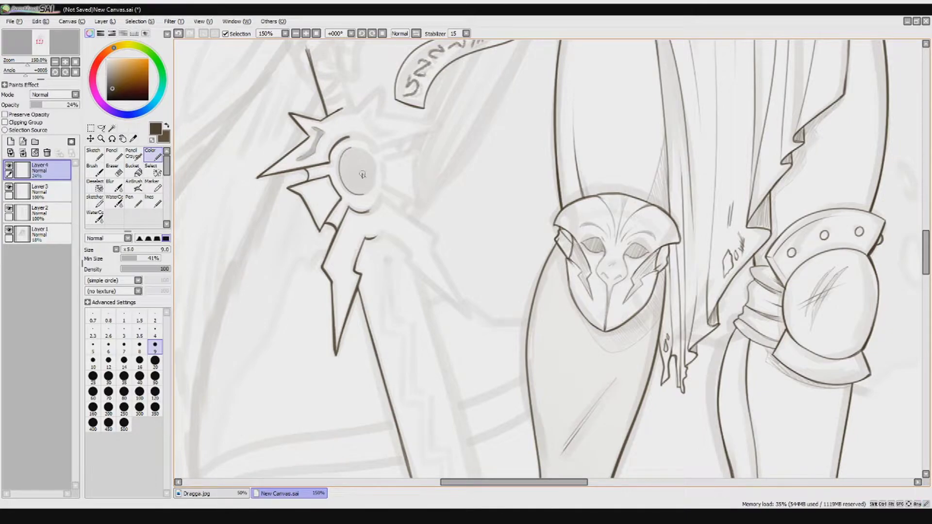
key("b")
scroll(318, 94, "down", 2)
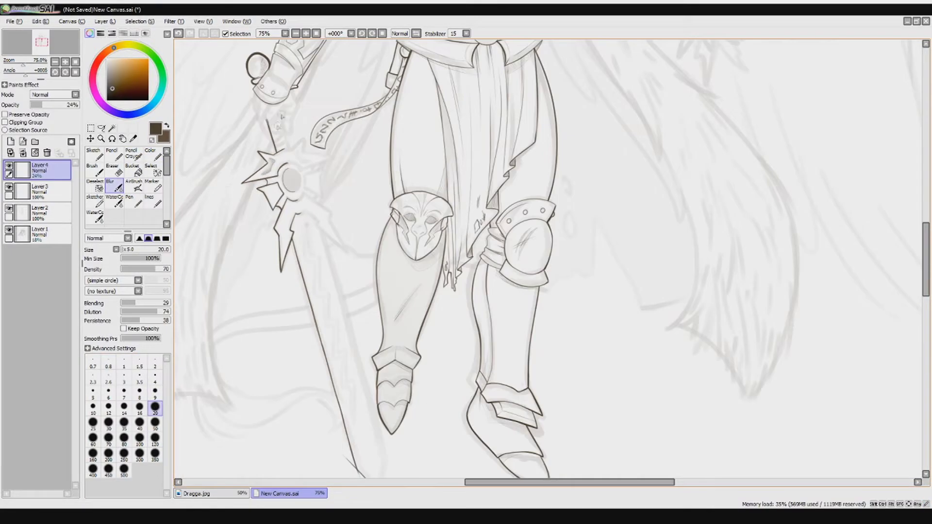
Lasso the inked half of the sword and duplicate it onto a new layer.
left_click(102, 128)
key("ctrl+z")
key("ctrl+z")
key("ctrl+z")
left_click_drag(377, 267, 262, 478)
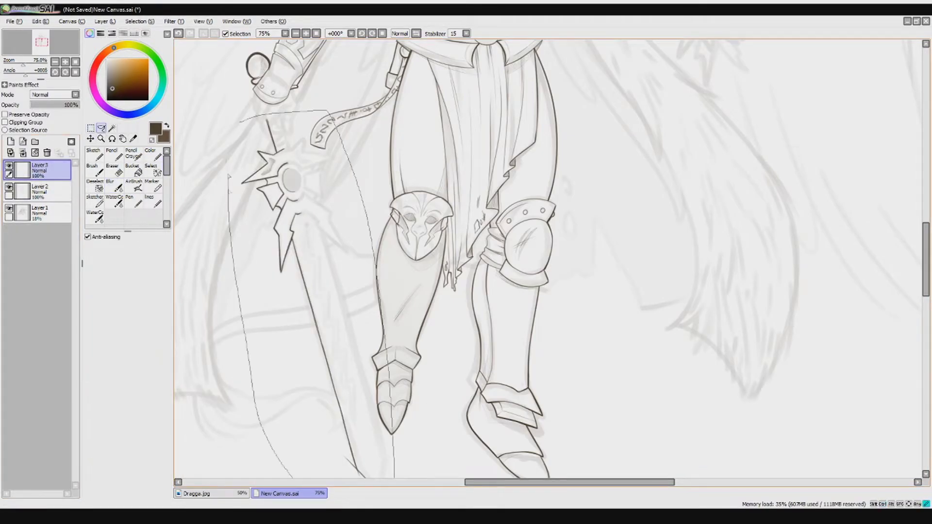
key("e")
scroll(330, 257, "up", 4)
left_click_drag(332, 263, 301, 204)
scroll(302, 204, "down", 4)
key("ctrl+t")
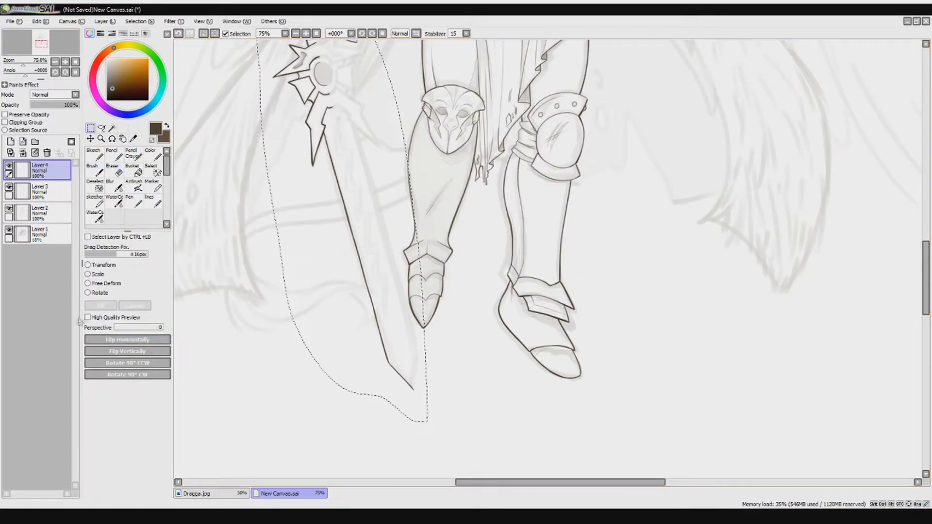
Flip the duplicated half horizontally, then rotate and fit it against the original to complete the sword.
scroll(340, 219, "up", 1)
left_click_drag(437, 340, 413, 300)
scroll(414, 300, "down", 2)
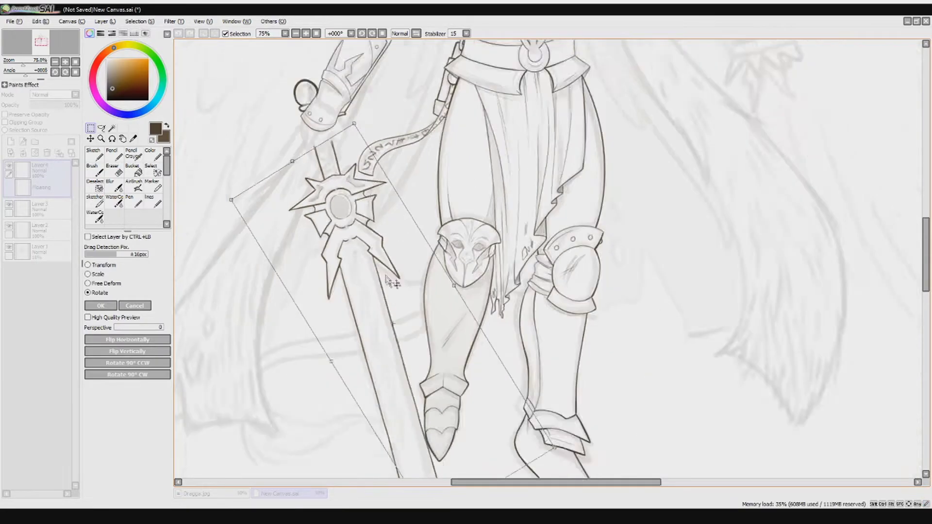
scroll(414, 300, "up", 1)
scroll(378, 212, "up", 2)
left_click_drag(378, 212, 322, 119)
scroll(321, 117, "down", 1)
scroll(322, 117, "down", 1)
key("Return")
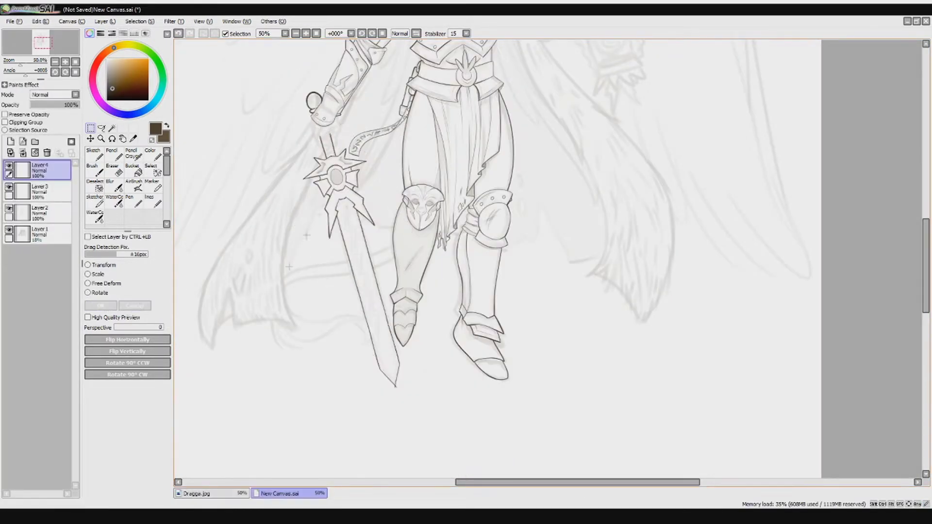
Merge the mirrored half into Layer 3 and clean up the seam between the halves with the Eraser at size 9.
scroll(274, 148, "up", 2)
key("e")
key("bracketleft")
key("bracketleft")
key("bracketleft")
key("bracketleft")
key("bracketleft")
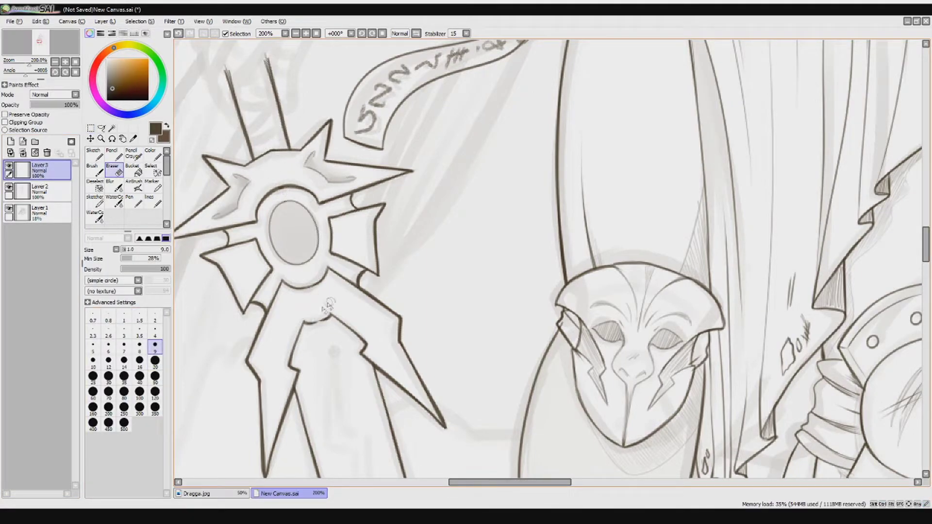
Ink curved wrap bands across the sword's grip with the Airbrush and tidy the grip's upper line ends.
key("v")
left_click_drag(343, 307, 362, 406)
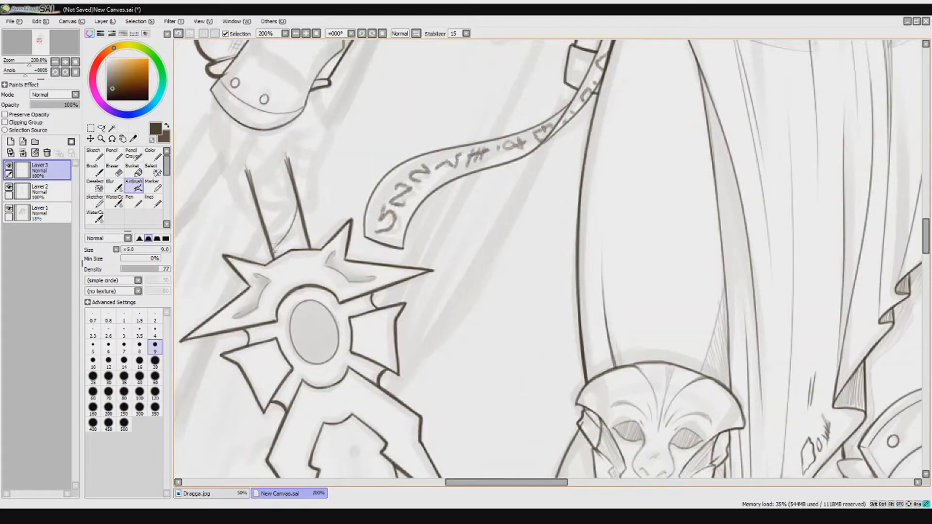
left_click_drag(281, 244, 304, 241)
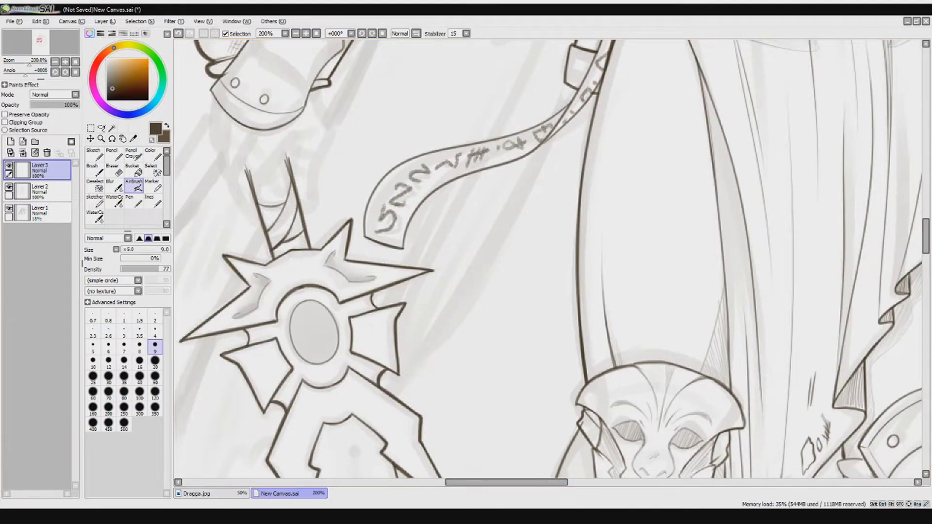
left_click_drag(252, 190, 290, 167)
key("e")
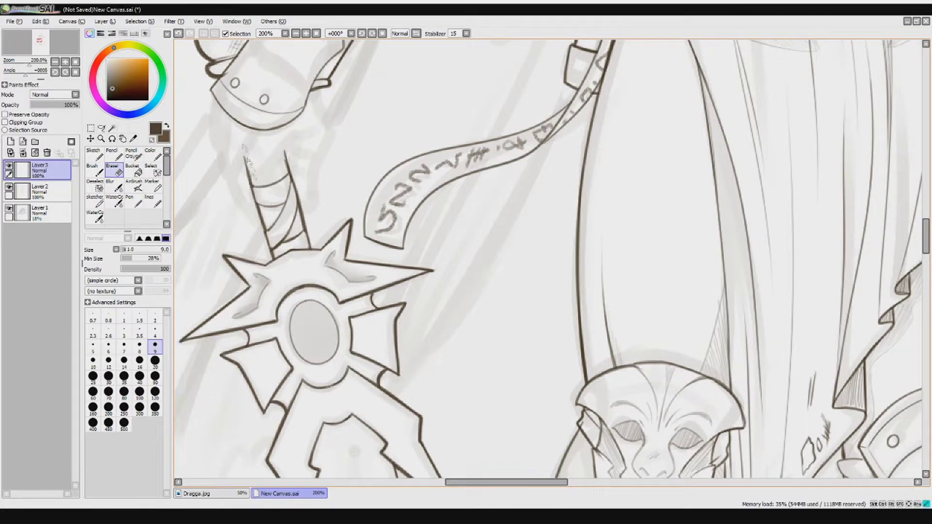
key("e")
left_click_drag(309, 213, 317, 205)
left_click_drag(255, 187, 287, 163)
scroll(316, 152, "up", 1)
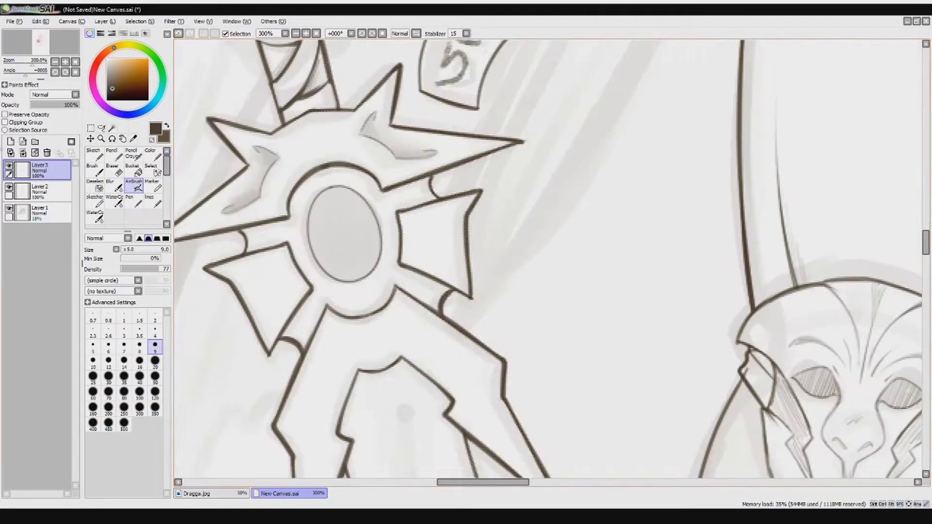
Paint a crescent shadow inside the crossguard's oval gem on a new layer and erase the excess.
key("ctrl+shift+n")
key("c")
left_click_drag(315, 255, 357, 212)
mouse_move(350, 272)
left_mouse_down()
mouse_move(315, 209)
mouse_move(330, 187)
left_mouse_up()
key("e")
mouse_move(327, 227)
left_mouse_down()
mouse_move(343, 213)
mouse_move(349, 228)
mouse_move(321, 271)
left_mouse_up()
key("bracketleft")
key("bracketleft")
key("bracketleft")
key("bracketleft")
key("bracketleft")
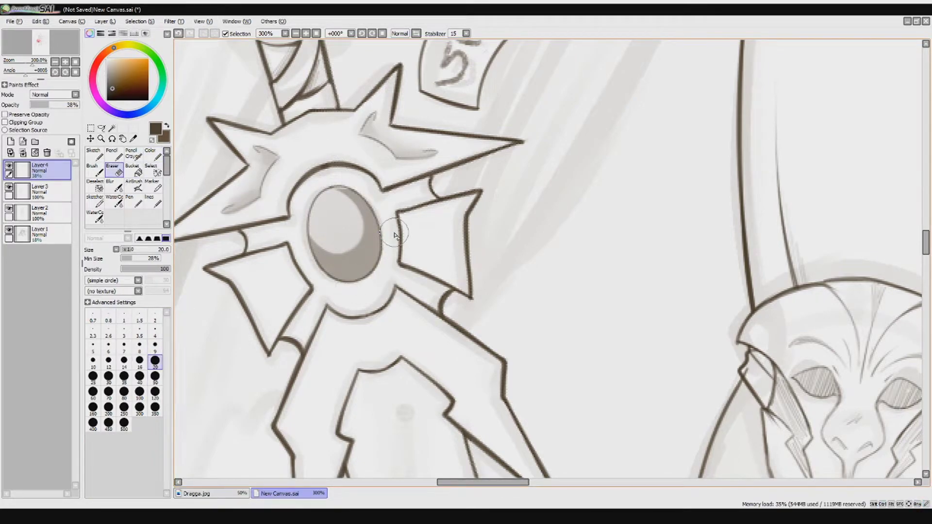
Blur the gem's shadow, lower its layer opacity and merge it into Layer 3.
left_click(115, 187)
left_click_drag(362, 242, 343, 191)
left_click_drag(56, 104, 40, 107)
key("ctrl+minus")
key("ctrl+e")
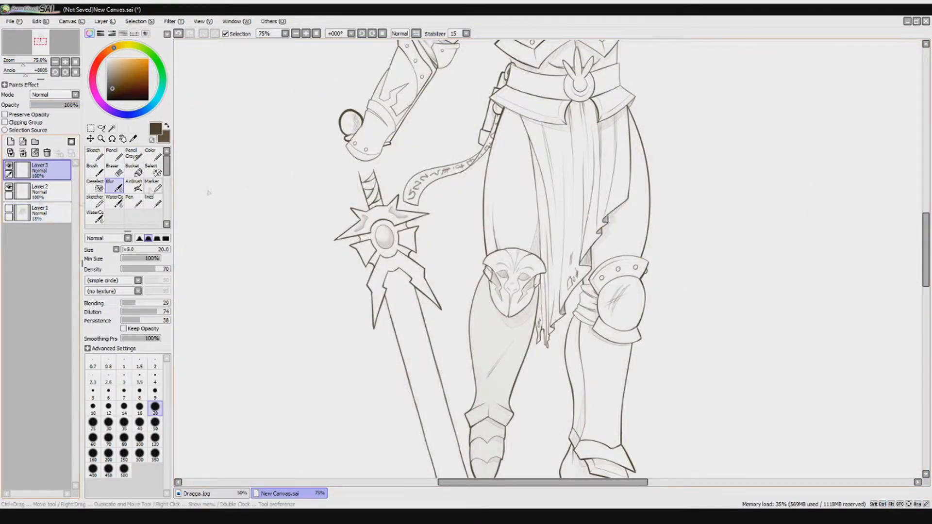
Clean up the stray line ends at the blade's tip with the Eraser.
key("ctrl+plus")
key("ctrl+plus")
key("e")
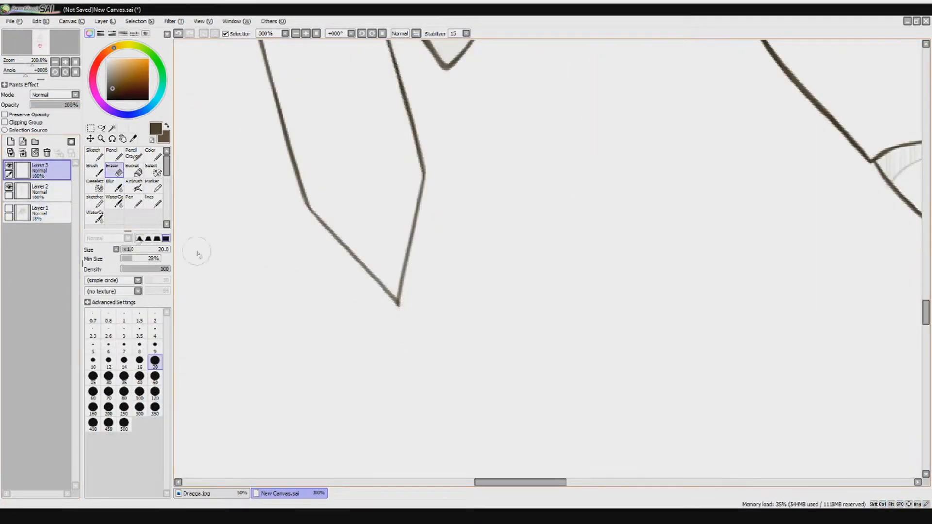
Ink the upper turns of a zigzag groove down the middle of the blade, below the collar.
scroll(364, 308, "up", 10)
key("a")
mouse_move(262, 147)
left_mouse_down()
mouse_move(298, 132)
mouse_move(302, 257)
mouse_move(271, 291)
mouse_move(273, 207)
left_mouse_up()
key("ctrl+z")
left_click_drag(301, 262, 341, 258)
scroll(340, 258, "down", 3)
left_click_drag(340, 146, 340, 301)
left_click_drag(311, 174, 309, 332)
key("ctrl+z")
mouse_move(272, 181)
left_mouse_down()
mouse_move(329, 191)
mouse_move(365, 186)
mouse_move(327, 180)
mouse_move(366, 185)
mouse_move(356, 305)
mouse_move(369, 181)
left_mouse_up()
scroll(328, 191, "down", 3)
key("ctrl+z")
key("ctrl+z")
Continue both lines of the zigzag groove through the middle section of the blade.
left_click_drag(368, 181, 359, 293)
mouse_move(341, 204)
left_mouse_down()
mouse_move(335, 330)
mouse_move(380, 318)
left_mouse_up()
left_click_drag(361, 295, 399, 276)
left_click_drag(296, 221, 345, 205)
key("ctrl+z")
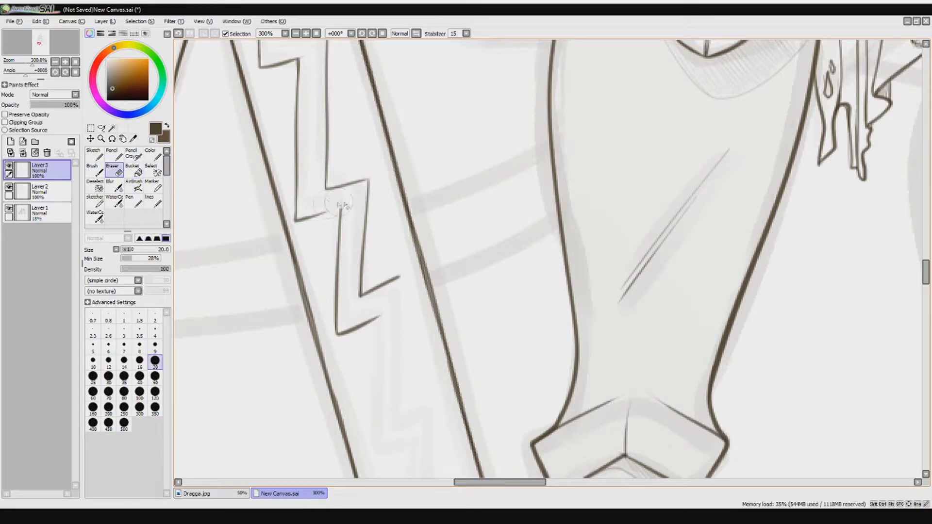
mouse_move(402, 274)
left_mouse_down()
mouse_move(377, 99)
mouse_move(380, 252)
left_mouse_up()
mouse_move(371, 253)
left_mouse_down()
mouse_move(417, 244)
mouse_move(411, 370)
left_mouse_up()
left_click_drag(412, 369, 445, 354)
mouse_move(390, 267)
left_mouse_down()
mouse_move(393, 396)
mouse_move(434, 381)
mouse_move(350, 283)
left_mouse_up()
left_click_drag(354, 140, 351, 283)
Ink the groove's last turns down to its pointed end and the bevel lines inside the blade's tip.
key("e")
mouse_move(411, 342)
left_mouse_down()
mouse_move(334, 142)
mouse_move(366, 356)
left_mouse_up()
key("v")
key("ctrl+z")
mouse_move(365, 161)
left_mouse_down()
mouse_move(369, 315)
mouse_move(393, 360)
left_mouse_up()
mouse_move(359, 177)
left_mouse_down()
mouse_move(374, 337)
mouse_move(394, 366)
left_mouse_up()
left_click_drag(394, 258, 396, 354)
scroll(396, 355, "down", 4)
scroll(409, 369, "up", 3)
key("ctrl+z")
left_click_drag(404, 394, 392, 353)
mouse_move(403, 313)
left_mouse_down()
mouse_move(392, 354)
mouse_move(360, 322)
left_mouse_up()
scroll(411, 285, "down", 3)
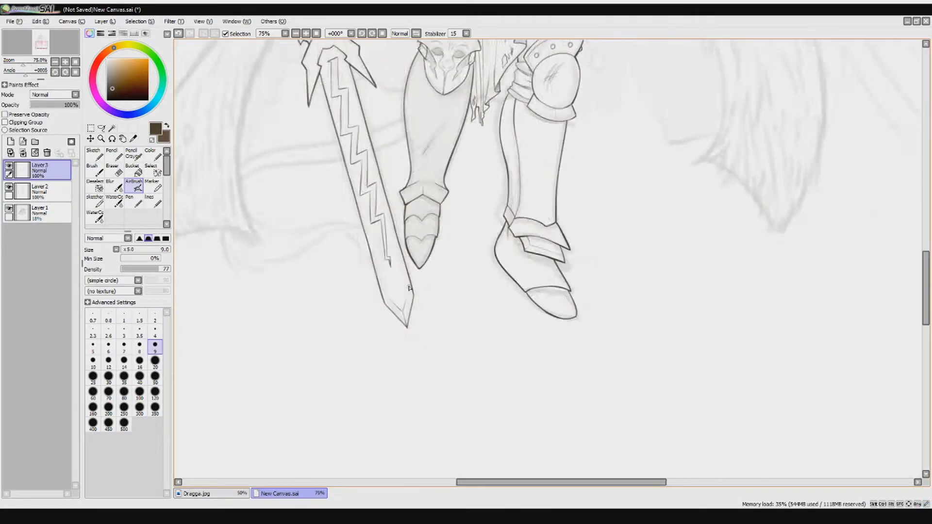
Thin the pommel's heavy outline with the Eraser and merge the sword layer down.
scroll(411, 286, "up", 1)
key("e")
scroll(369, 219, "up", 2)
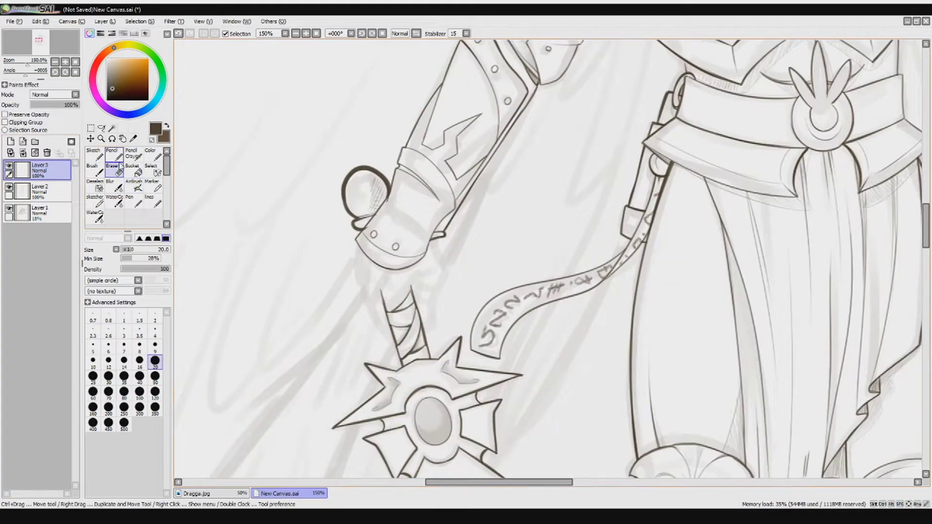
left_click_drag(342, 194, 372, 165)
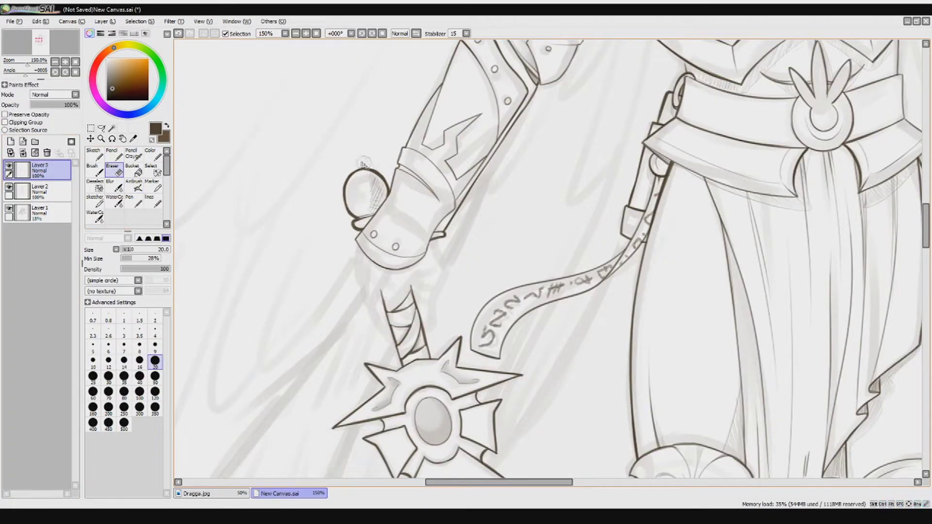
key("ctrl+e")
Add a new layer and ink the outlines of the hand and fingers around the grip below the gauntlet's cuff.
left_click_drag(414, 314, 396, 195)
key("ctrl+shift+n")
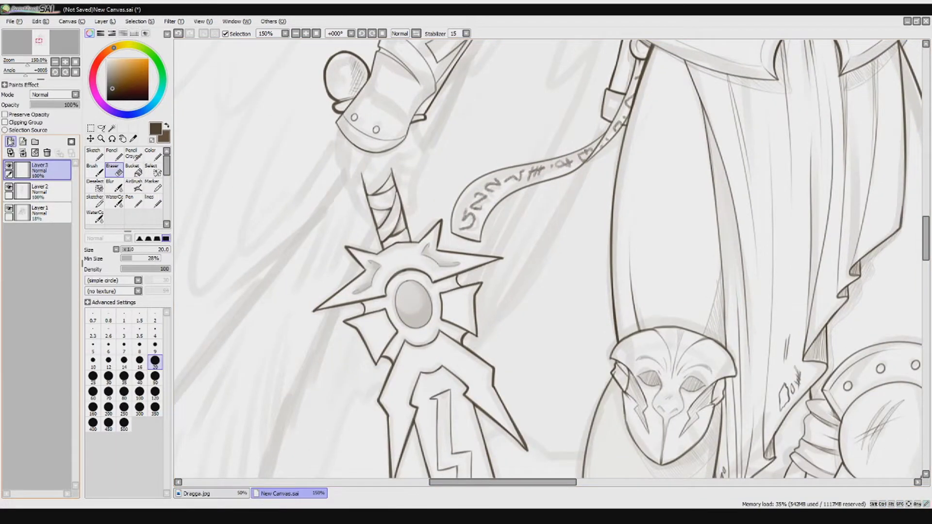
key("a")
mouse_move(401, 156)
left_mouse_down()
mouse_move(369, 197)
mouse_move(381, 243)
mouse_move(348, 188)
mouse_move(361, 157)
left_mouse_up()
left_click_drag(348, 196, 341, 139)
key("ctrl+z")
left_click_drag(346, 173, 335, 121)
key("ctrl+z")
left_click_drag(422, 121, 417, 208)
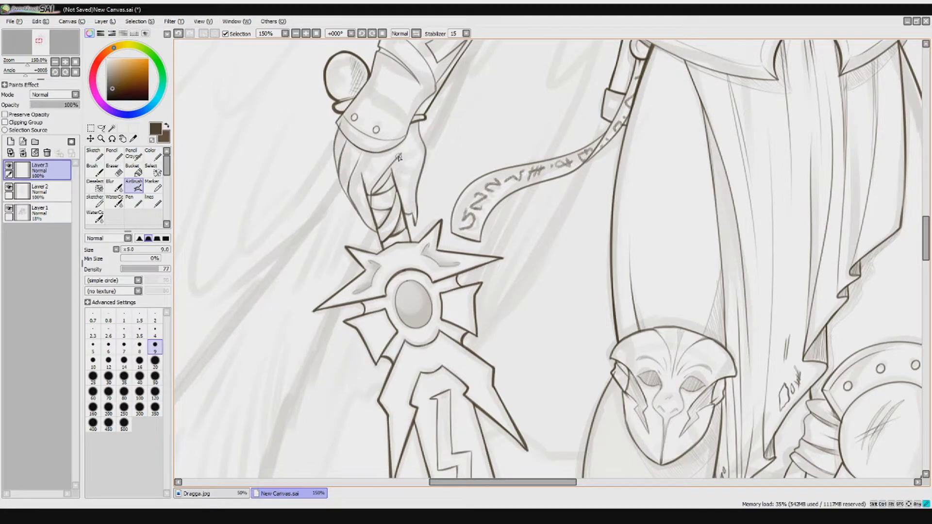
Ink the segment lines across the armoured fingers and thicken the hand's outer contour.
key("ctrl+z")
key("ctrl+z")
left_click_drag(402, 166, 413, 175)
key("ctrl+z")
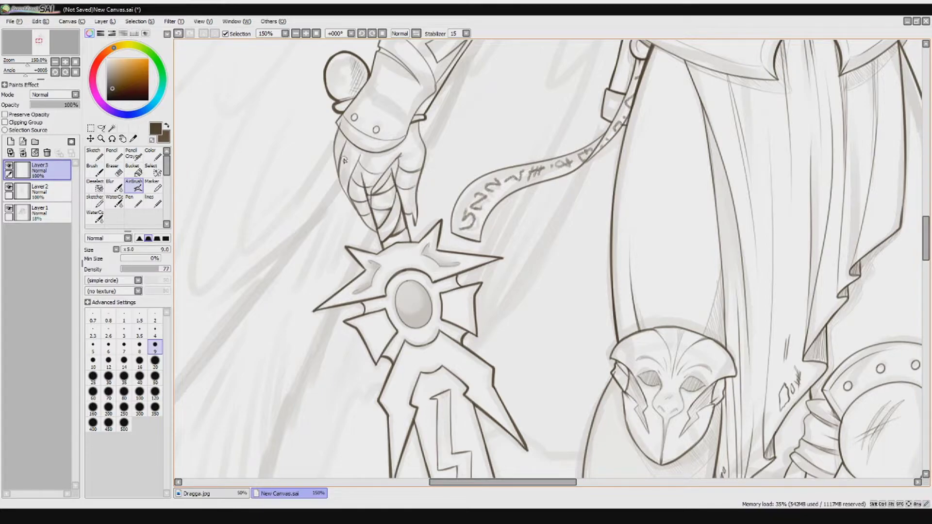
mouse_move(338, 127)
left_mouse_down()
mouse_move(345, 197)
mouse_move(379, 235)
left_mouse_up()
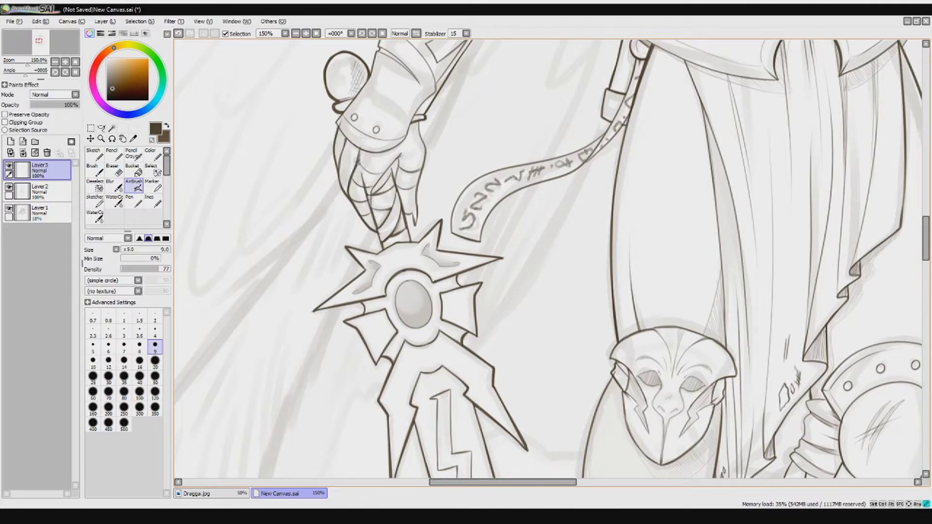
key("ctrl+z")
left_click_drag(368, 192, 383, 176)
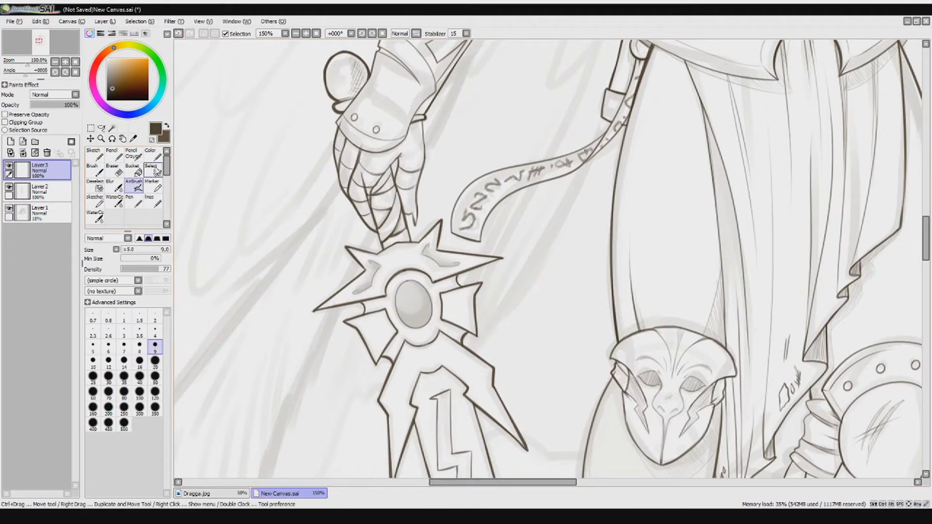
Try to erase the lines on Layer 2 that cross the armoured fingers.
left_click(114, 170)
left_click(39, 191)
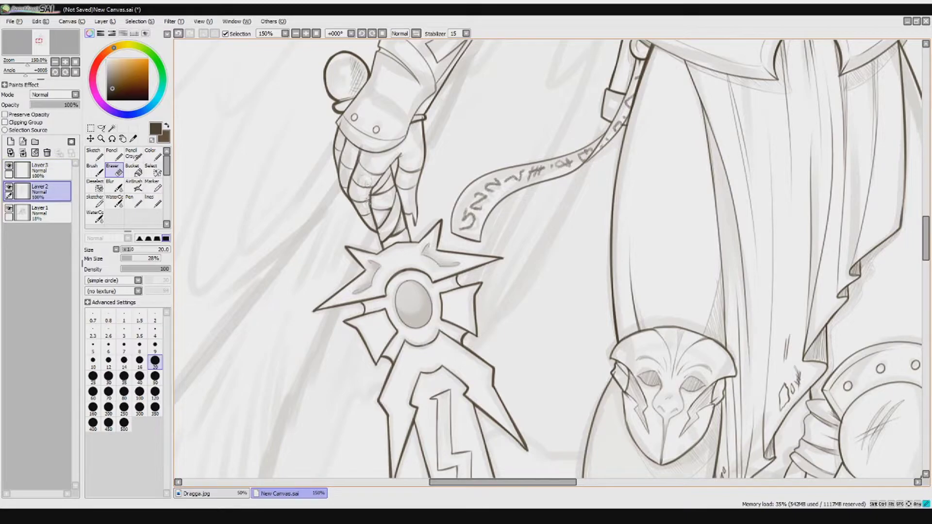
left_click_drag(391, 184, 393, 155)
key("ctrl+z")
left_click_drag(393, 187, 394, 169)
key("ctrl+z")
key("ctrl+z")
Touch up the finger lines on the hand layer and merge it down into Layer 2.
key("a")
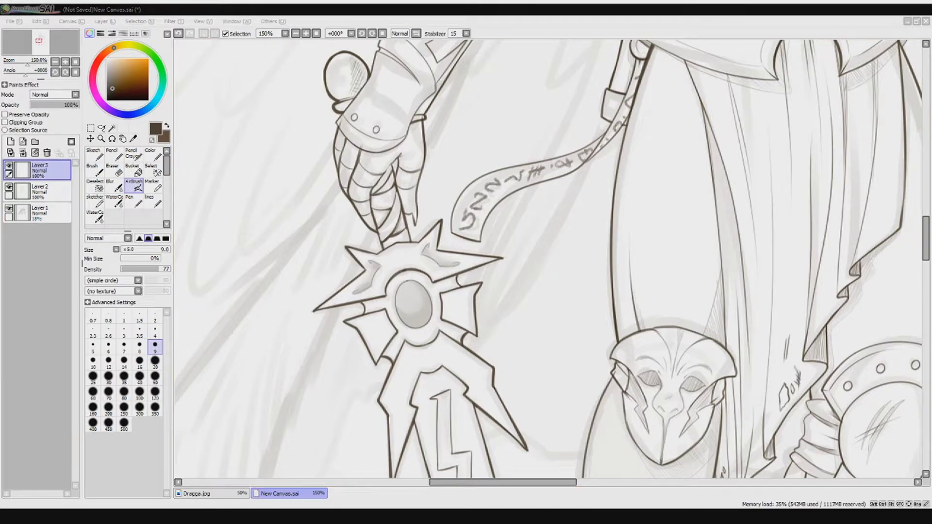
left_click(554, 8)
left_click_drag(375, 189, 396, 159)
key("e")
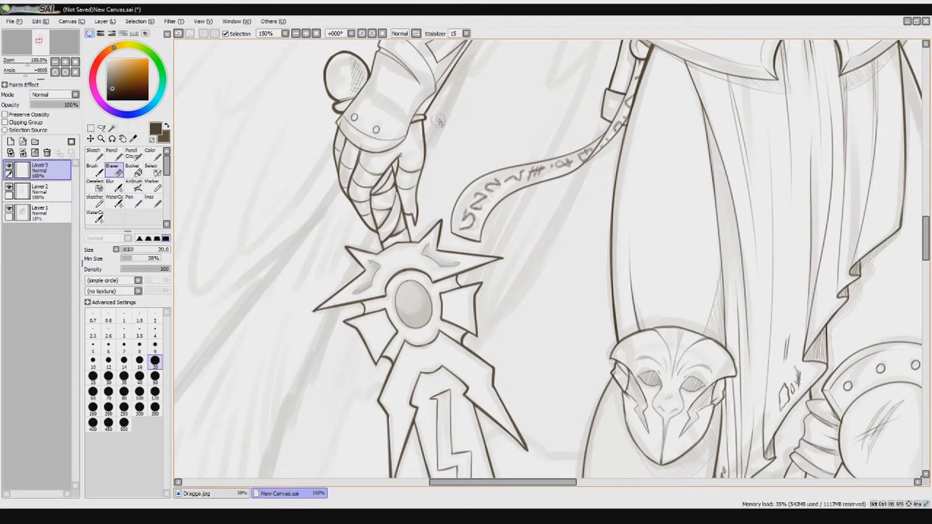
scroll(376, 206, "down", 3)
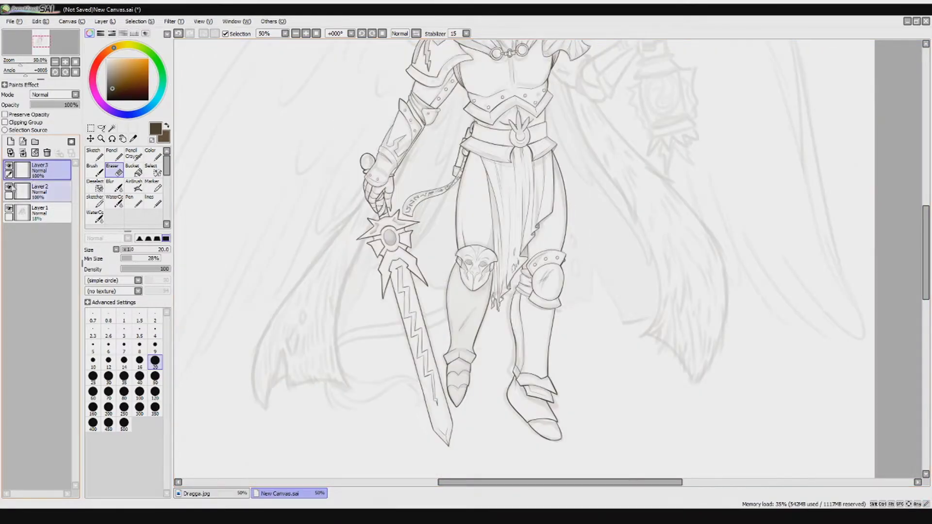
left_click(9, 207)
key("ctrl+e")
left_click(8, 186)
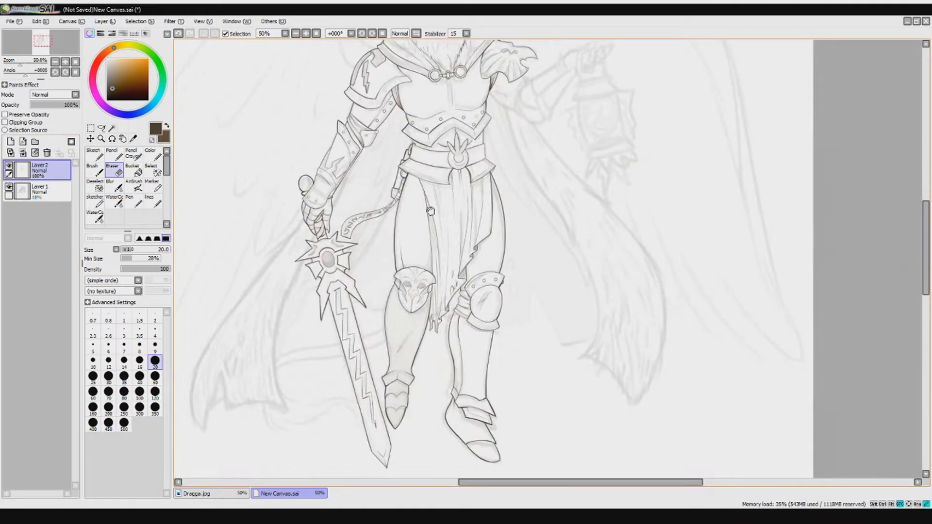
Add a new layer and ink the tail's two long curved lines sweeping from behind the legs past the sword.
scroll(451, 238, "up", 1)
key("e")
key("ctrl+z")
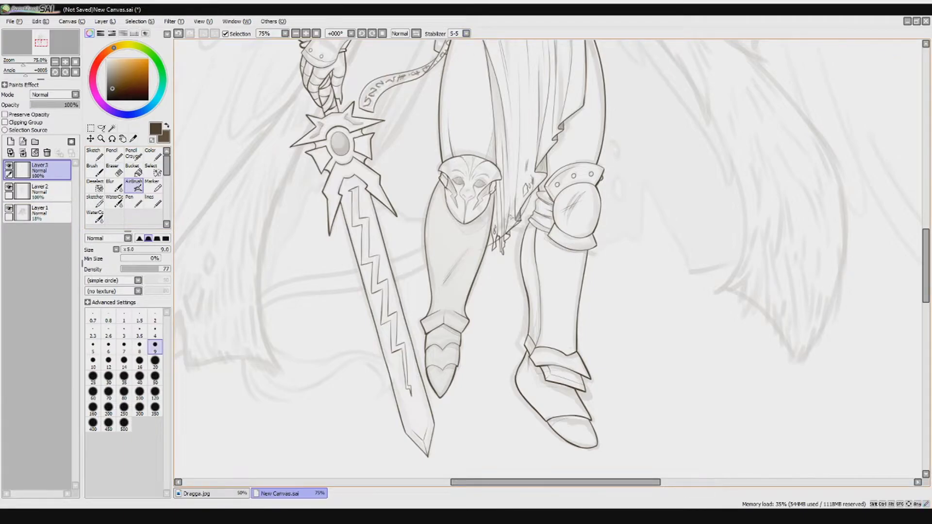
mouse_move(507, 222)
left_mouse_down()
mouse_move(408, 276)
mouse_move(262, 319)
mouse_move(288, 324)
left_mouse_up()
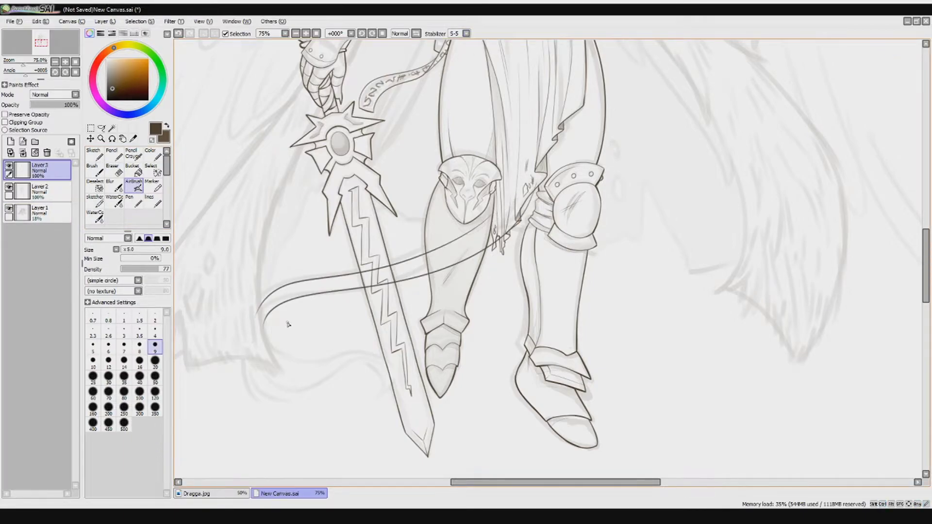
key("ctrl+z")
left_click_drag(510, 199, 256, 320)
Erase the tail lines where they cross the shin, the hanging cloth and the sword blade.
left_click_drag(272, 315, 284, 250, "space")
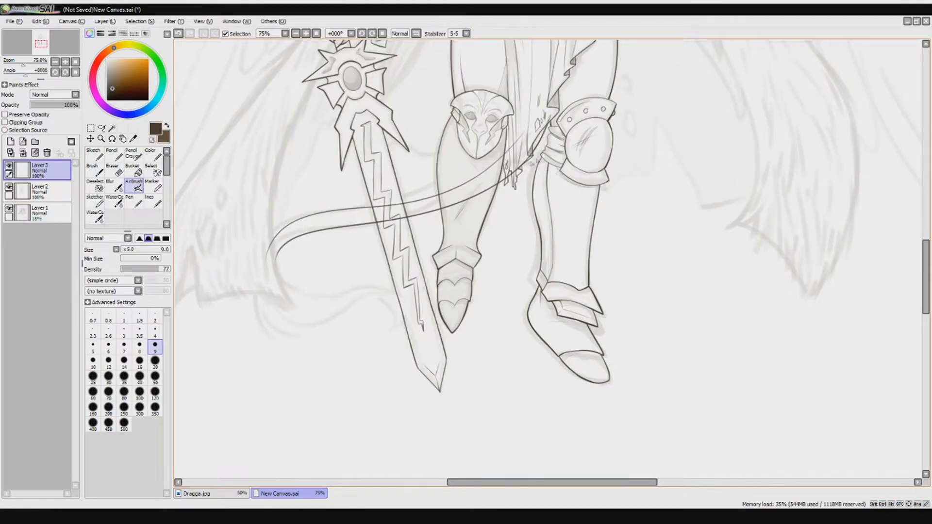
key("e")
mouse_move(440, 210)
left_mouse_down()
mouse_move(487, 198)
mouse_move(517, 146)
left_mouse_up()
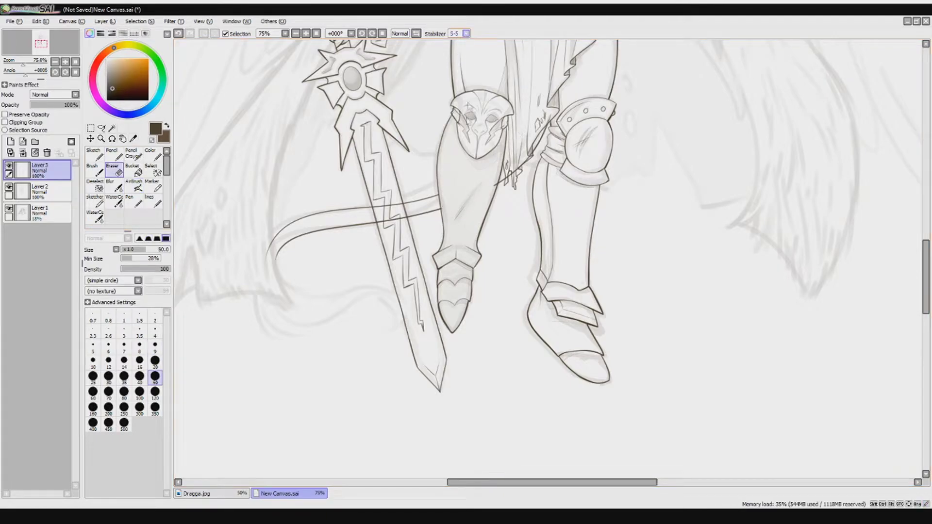
scroll(495, 192, "up", 1)
left_click(155, 361)
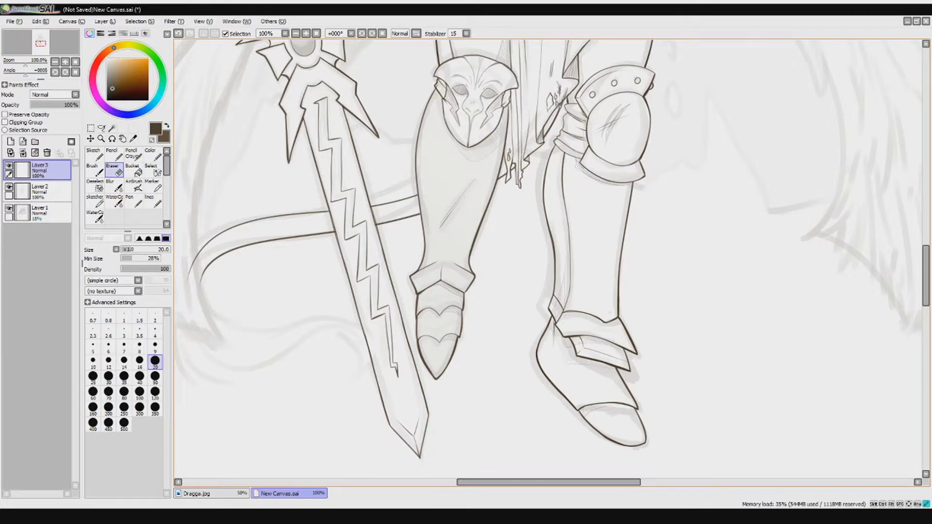
Ink the wing's arched upper contour from the shoulder down its outer edge, with a pointed feather tip.
scroll(385, 208, "down", 2)
key("v")
scroll(385, 201, "up", 6)
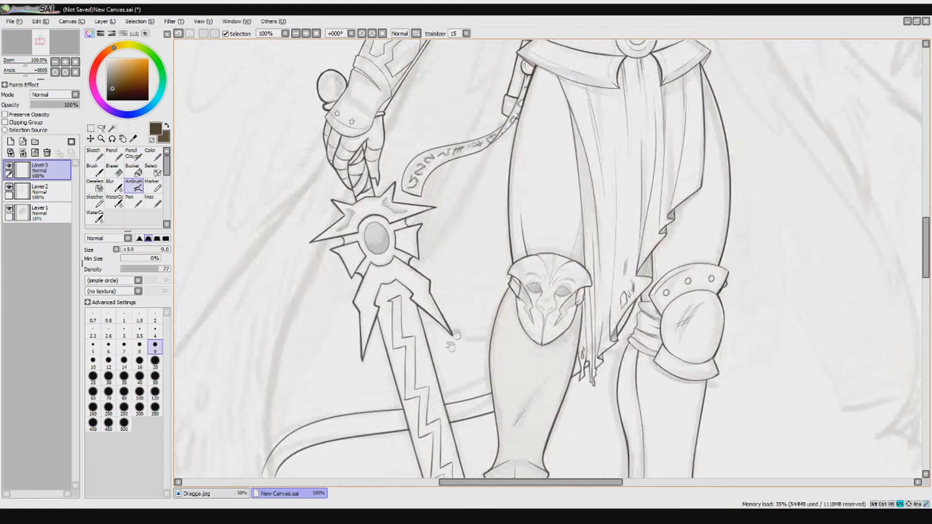
scroll(387, 197, "down", 4)
scroll(474, 118, "up", 3)
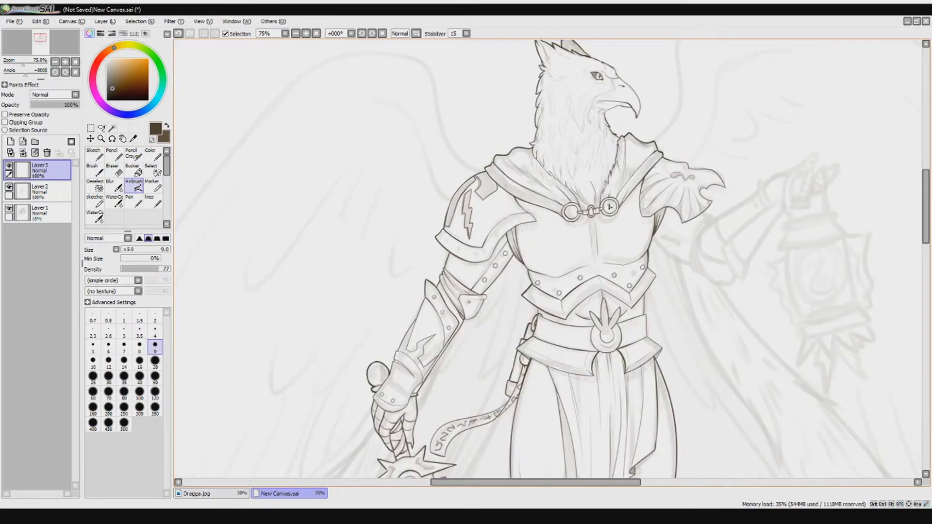
left_click_drag(474, 125, 323, 265)
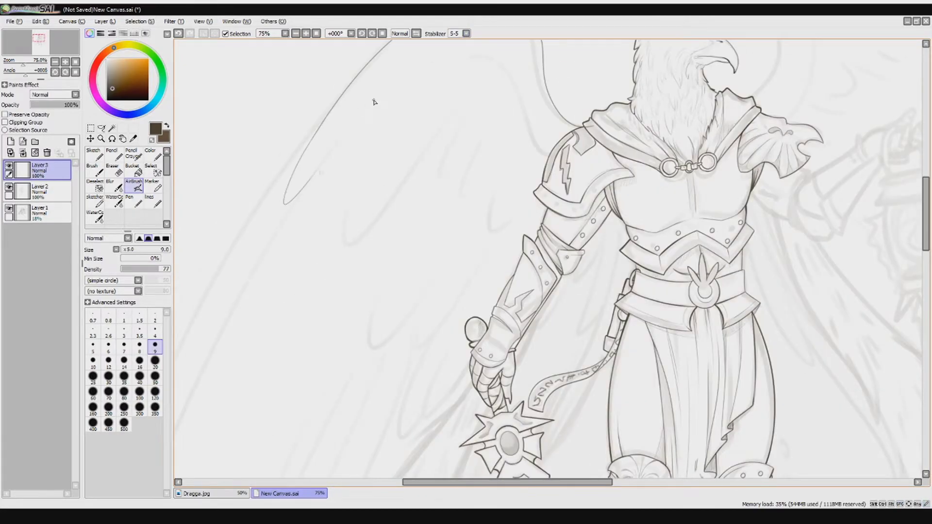
key("ctrl+z")
mouse_move(319, 130)
left_mouse_down()
mouse_move(315, 165)
mouse_move(300, 120)
left_mouse_up()
left_click_drag(249, 425, 162, 486)
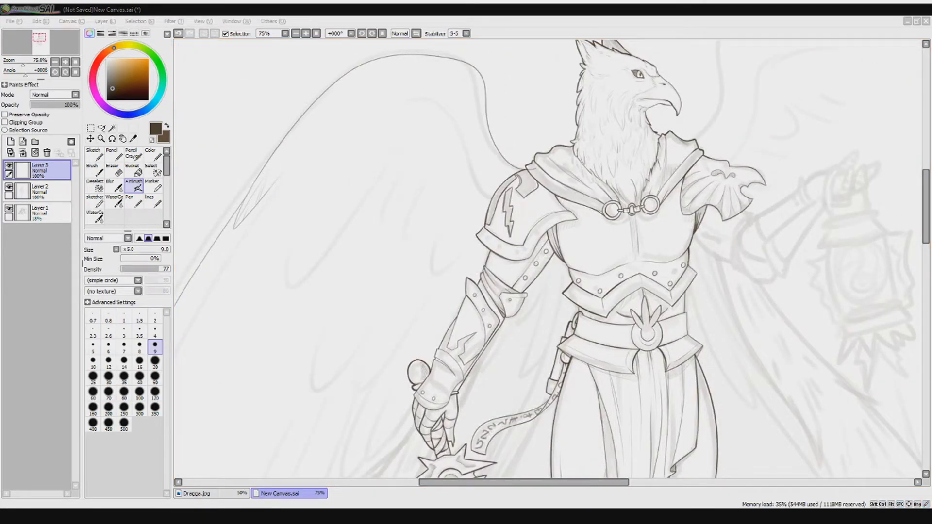
Set the stabilizer to 15 and ink the long feathers hanging between the sword arm and the waist.
left_click(469, 45)
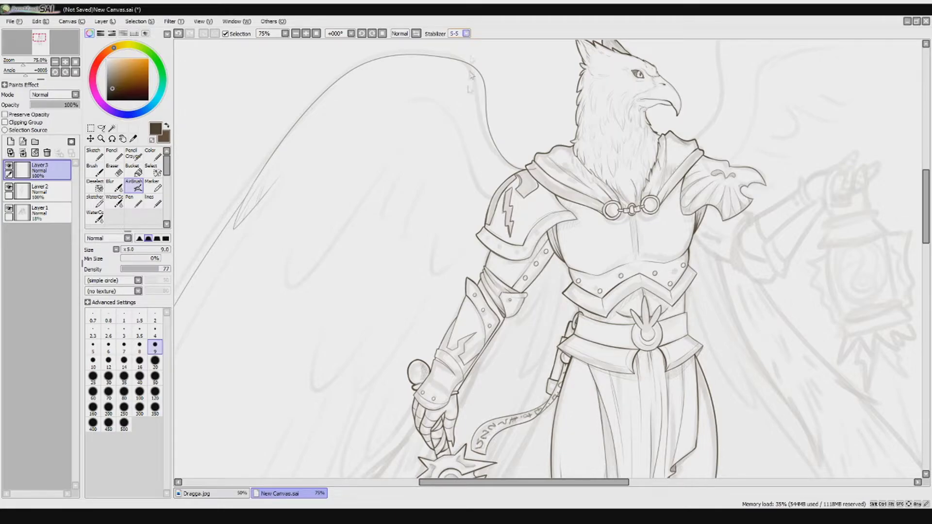
scroll(459, 149, "down", 3)
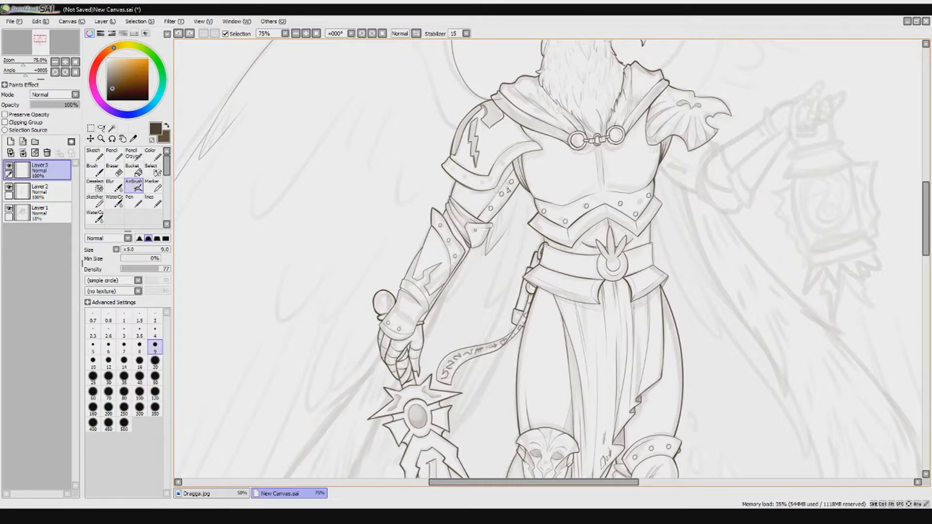
scroll(515, 213, "up", 1)
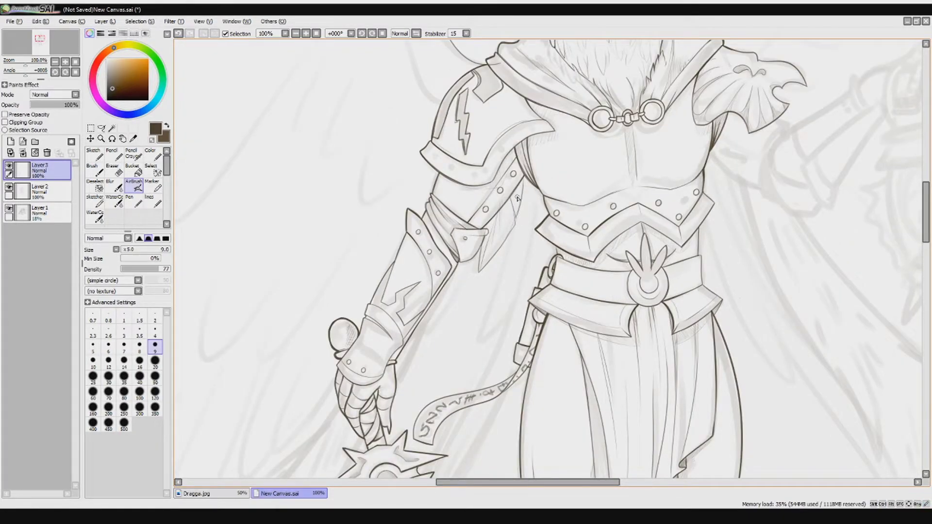
scroll(517, 198, "down", 2)
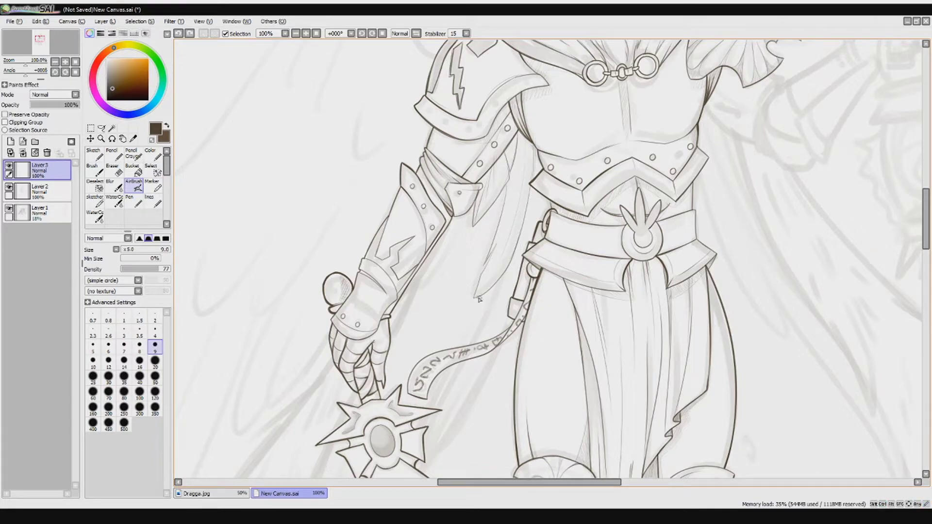
scroll(485, 275, "down", 2)
scroll(480, 274, "down", 3)
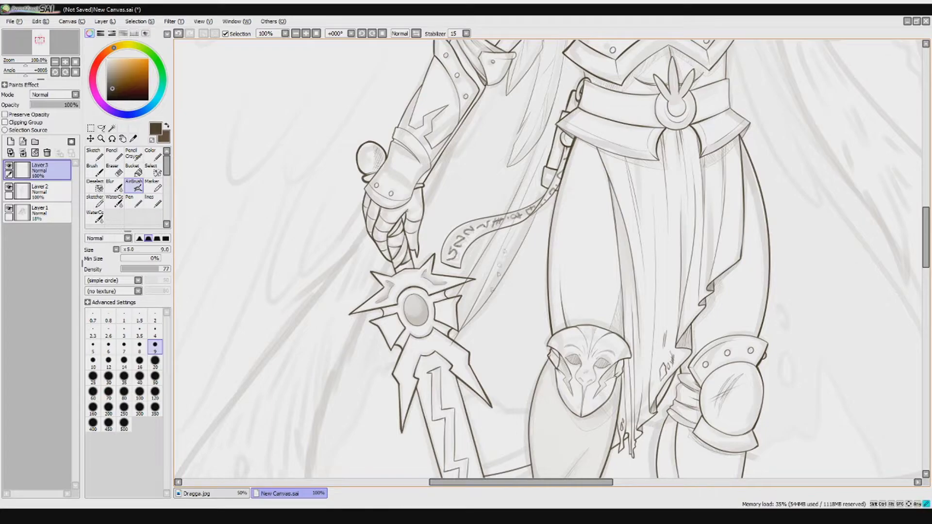
Ink the inner lines and stronger outlines of the long feathers behind the runed ribbon and sword guard.
left_click_drag(473, 279, 465, 335)
left_click_drag(517, 224, 485, 283)
key("ctrl+z")
left_click_drag(520, 214, 488, 273)
left_click_drag(539, 143, 502, 224)
key("ctrl+z")
left_click_drag(528, 170, 499, 227)
key("ctrl+z")
mouse_move(541, 204)
left_mouse_down()
mouse_move(483, 303)
mouse_move(503, 275)
left_mouse_up()
key("ctrl+z")
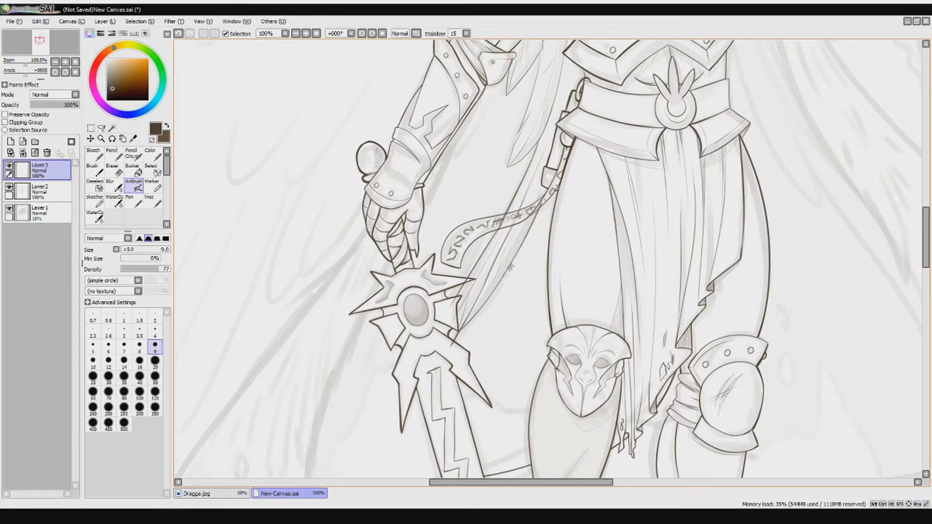
Thicken the outlines of the feathers beside the elbow and waist and add feather lines along the forearm.
scroll(544, 208, "up", 3)
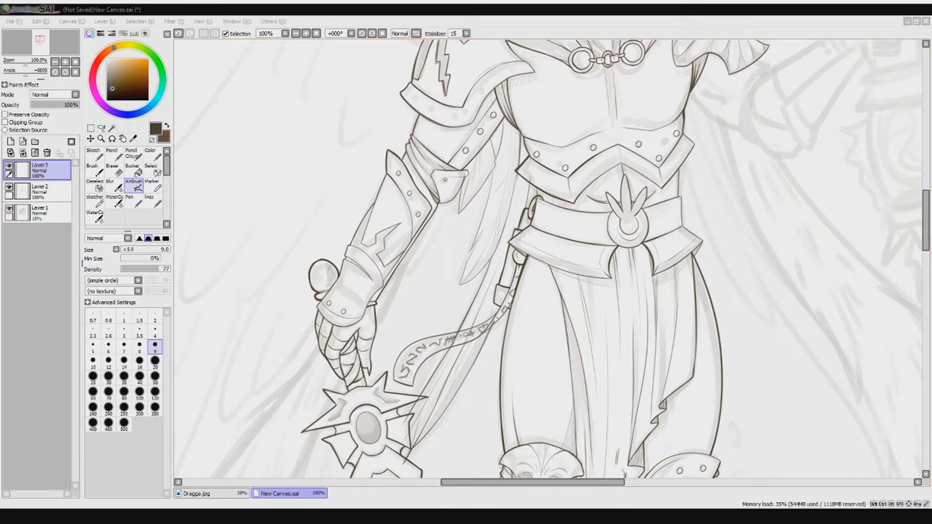
left_click_drag(346, 177, 352, 189)
mouse_move(466, 224)
left_mouse_down()
mouse_move(491, 192)
mouse_move(509, 132)
left_mouse_up()
mouse_move(499, 184)
left_mouse_down()
mouse_move(466, 294)
mouse_move(445, 238)
mouse_move(410, 296)
left_mouse_up()
key("ctrl+z")
left_click_drag(415, 258, 410, 294)
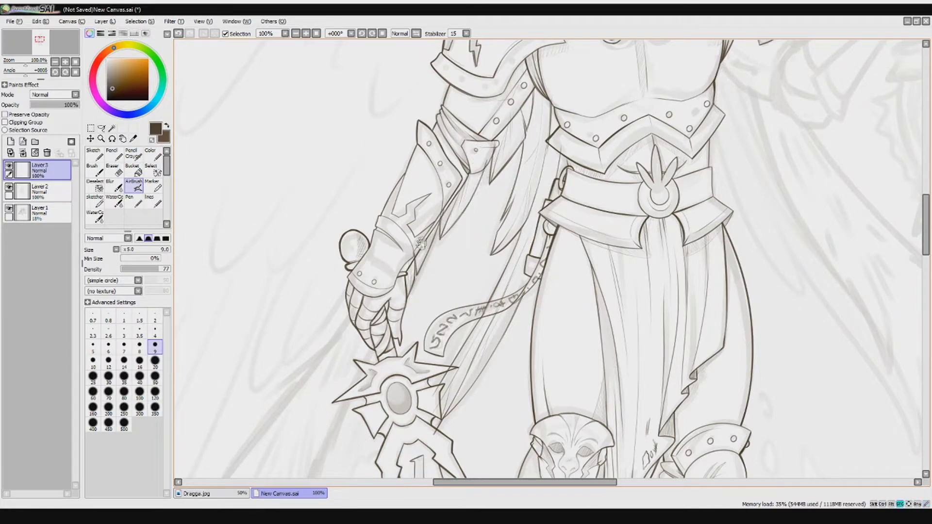
Erase the feather lines beside the forearm with the Eraser at size 50.
scroll(491, 185, "down", 4)
scroll(493, 199, "up", 2)
scroll(494, 199, "down", 1)
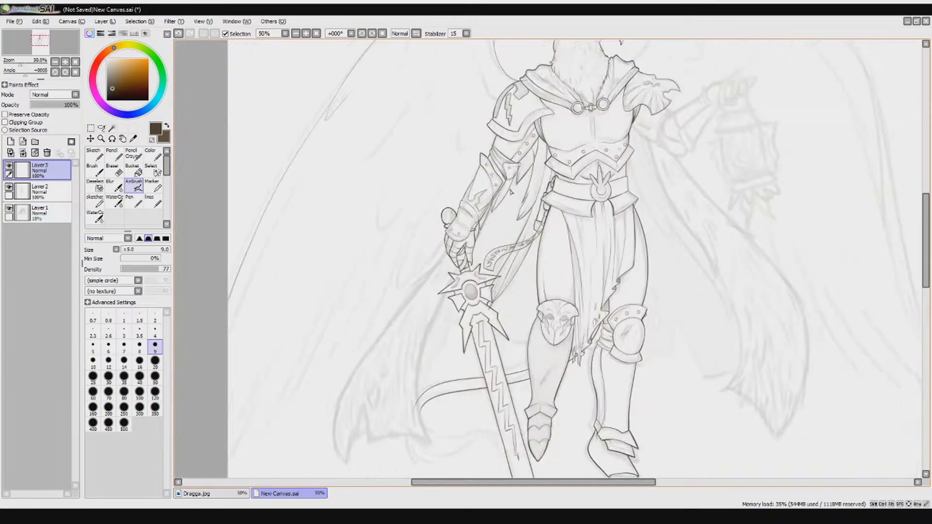
scroll(494, 199, "up", 2)
key("e")
key("a")
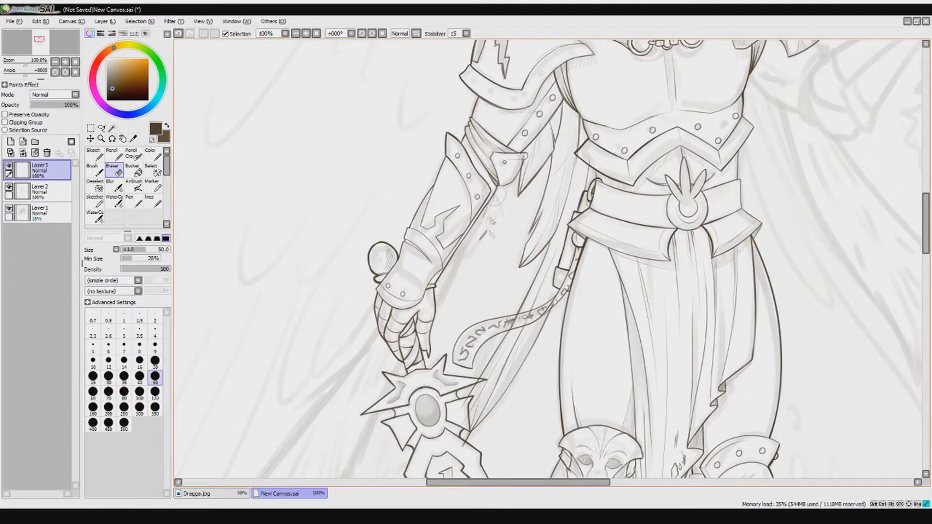
left_click_drag(500, 204, 470, 230)
Set the stabilizer to 14 and ink the row of short tufted feathers along the inner wing from the shoulder.
left_click(466, 33)
left_click(469, 173)
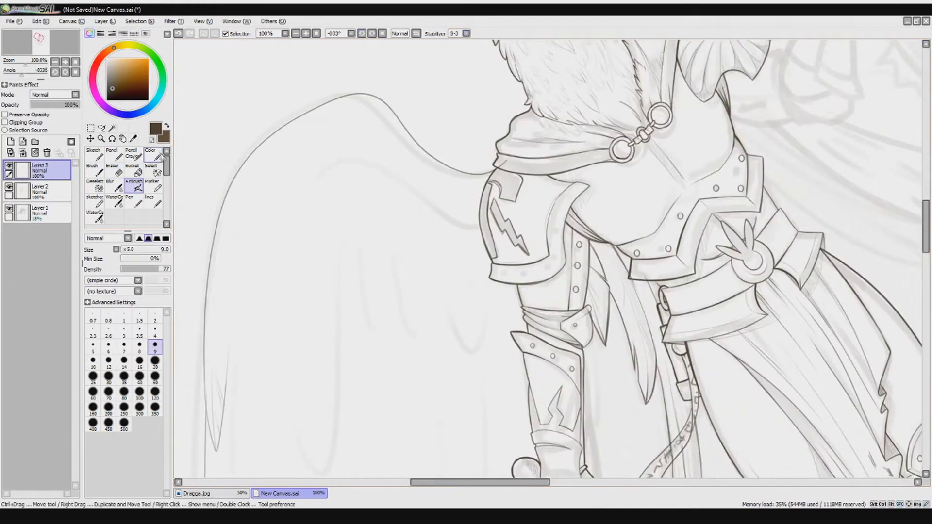
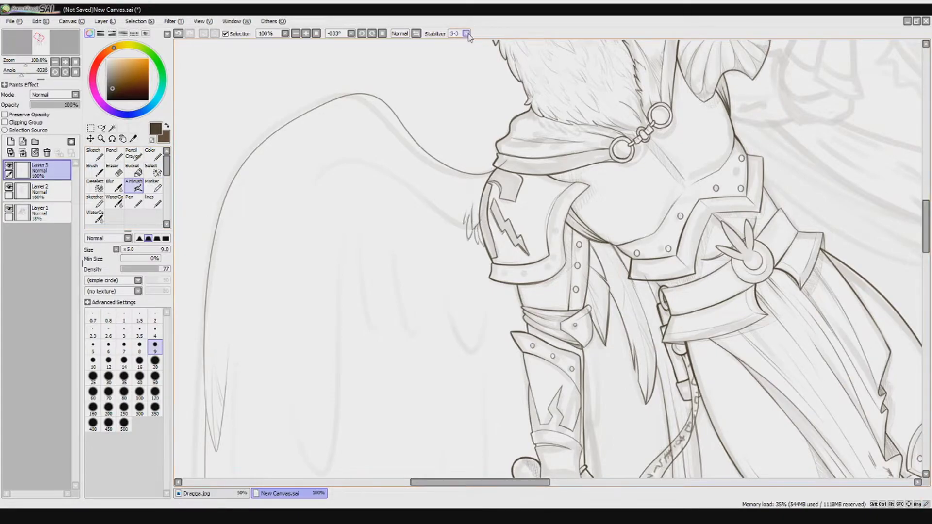
key("h")
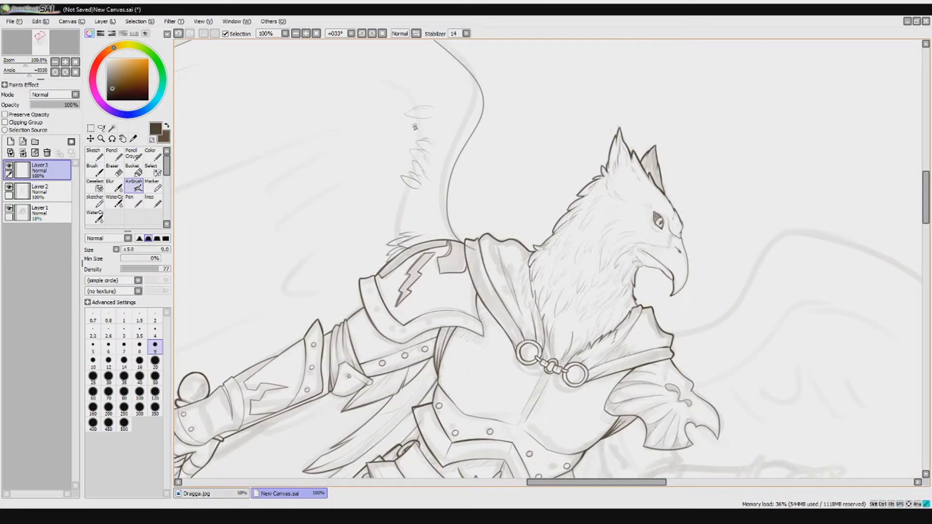
key("h")
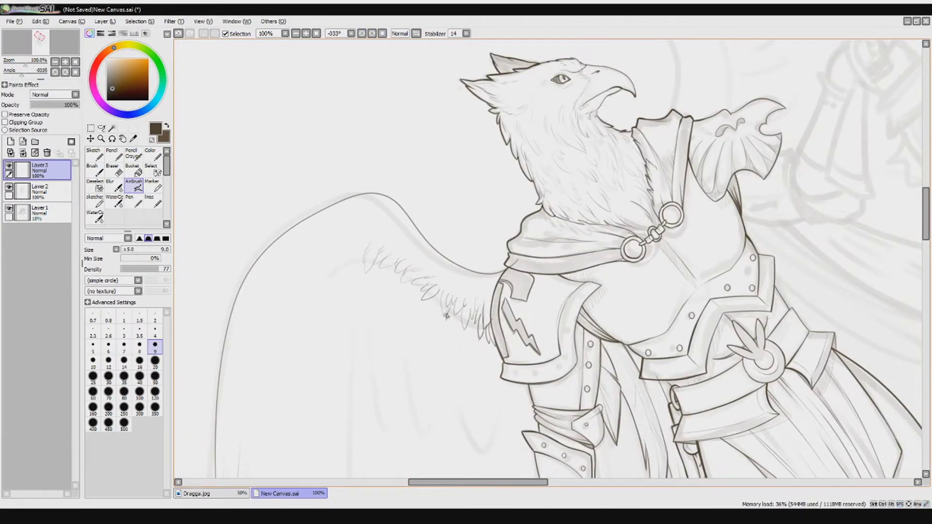
Ink a long feather below the shoulder and the small and medium feathers around the wing's bend.
scroll(437, 258, "down", 3)
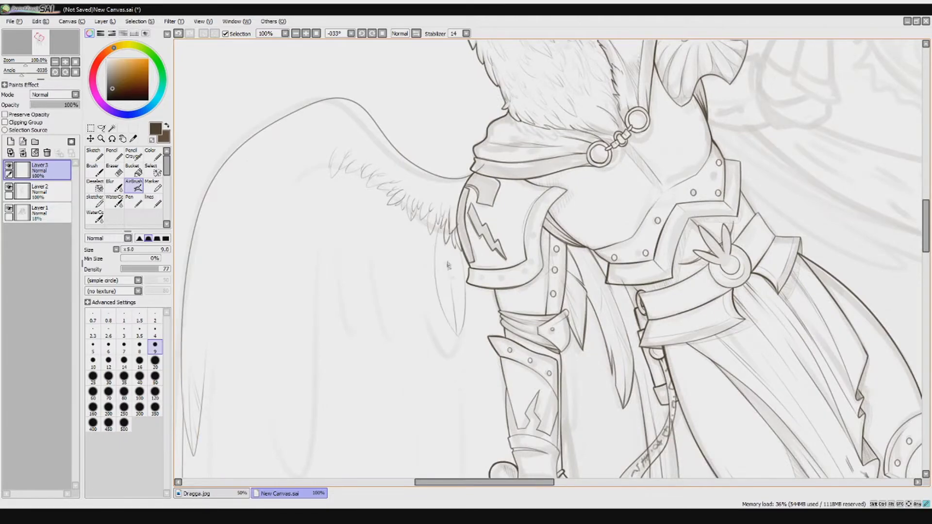
left_click_drag(416, 258, 401, 251)
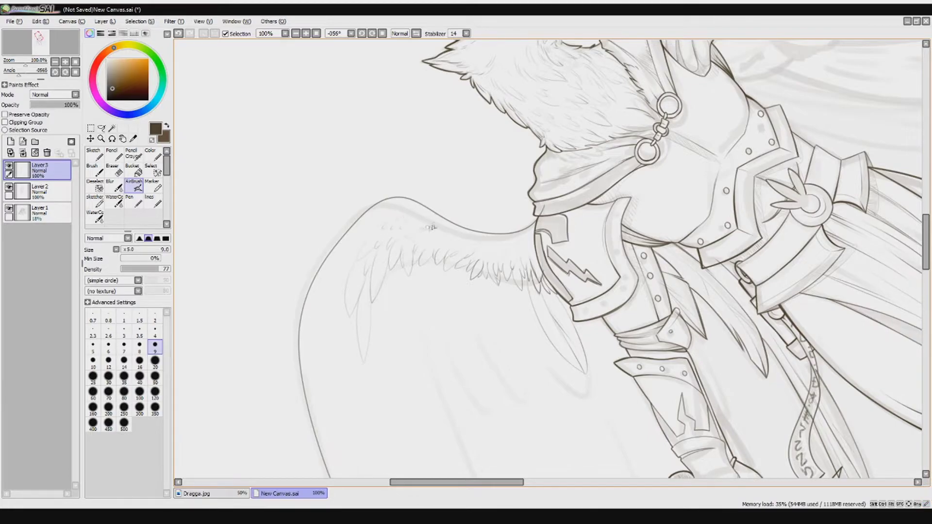
left_click_drag(345, 303, 344, 416)
Ink overlapping long feathers down the wing's outer edge and thicken their inner contours up to the bend.
scroll(364, 364, "down", 3)
left_click_drag(329, 355, 291, 274)
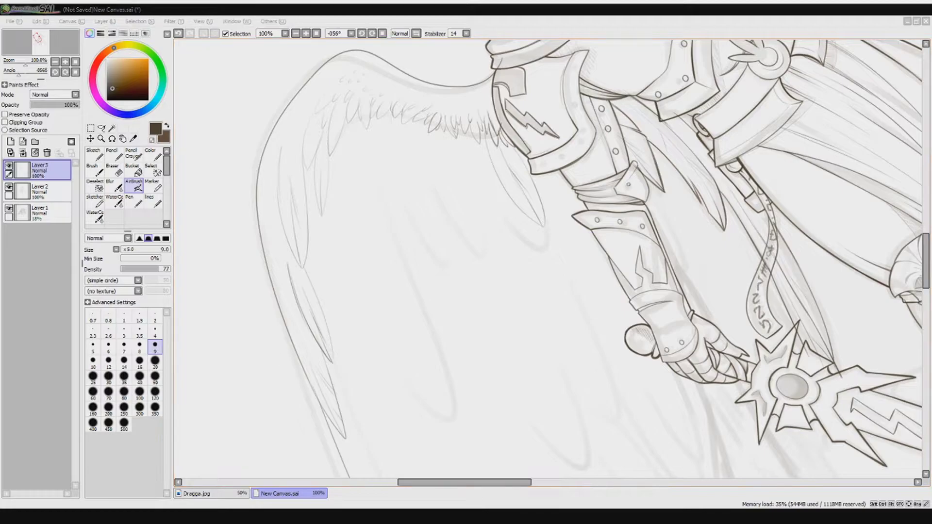
left_click_drag(302, 158, 307, 251)
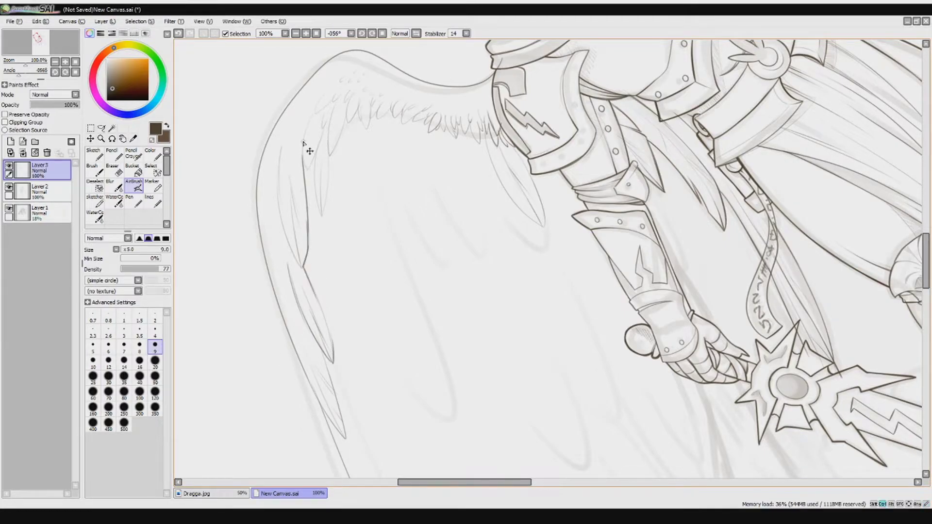
mouse_move(302, 156)
left_mouse_down()
mouse_move(318, 141)
mouse_move(323, 213)
mouse_move(350, 104)
left_mouse_up()
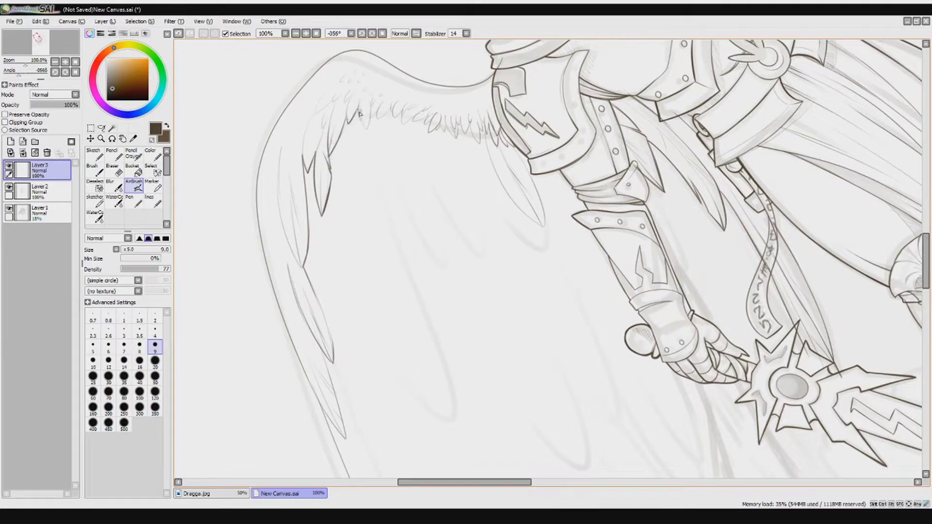
Ink further long pointed feathers with inner lines lower down the wing's outer edge and thicken their outlines.
left_click_drag(397, 86, 306, 226)
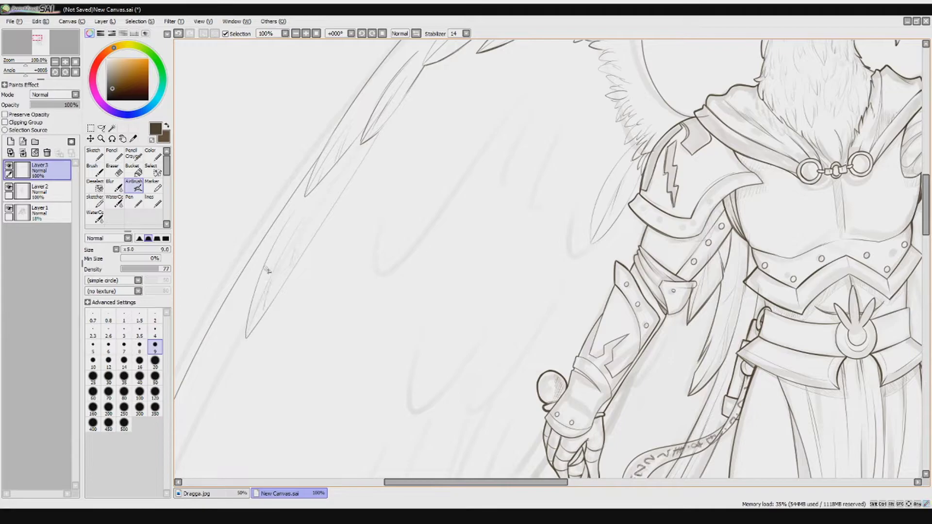
left_click_drag(264, 269, 320, 183)
mouse_move(369, 52)
left_mouse_down()
mouse_move(308, 150)
mouse_move(273, 258)
left_mouse_up()
scroll(333, 130, "right", 2)
scroll(312, 265, "down", 3)
scroll(402, 64, "up", 6)
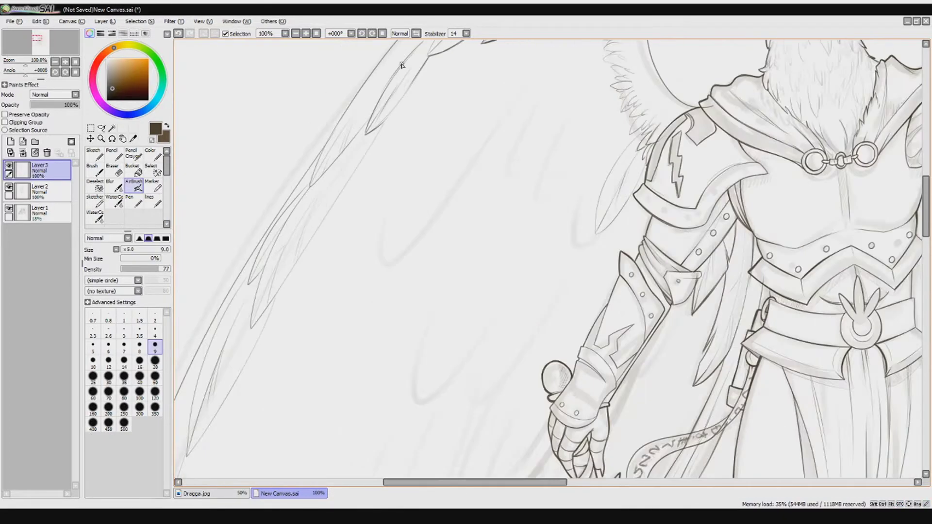
Thicken the inner contours of the long feathers down the wing's outer edge, from the bend to the canvas border.
left_click_drag(384, 123, 333, 214)
left_click_drag(275, 292, 252, 340)
key("ctrl+z")
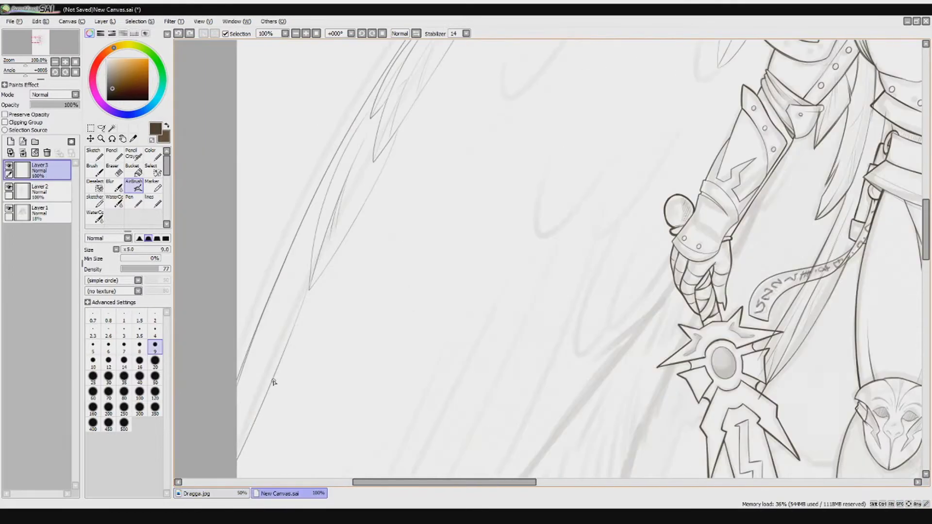
scroll(252, 376, "down", 3)
left_click_drag(309, 205, 241, 366)
mouse_move(310, 198)
left_mouse_down()
mouse_move(270, 278)
mouse_move(359, 131)
mouse_move(358, 114)
mouse_move(290, 250)
mouse_move(396, 80)
left_mouse_up()
left_click_drag(341, 149, 334, 180)
mouse_move(434, 40)
left_mouse_down()
mouse_move(347, 173)
mouse_move(349, 194)
mouse_move(291, 255)
left_mouse_up()
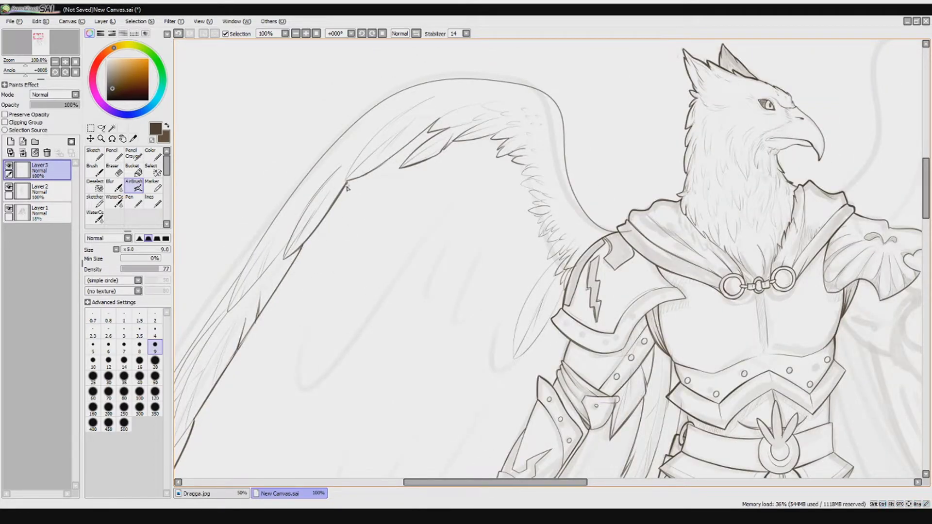
Rotate the canvas and thicken the outlines of the feathers just below the wing's bend.
left_click_drag(348, 172, 424, 99)
left_click(371, 33)
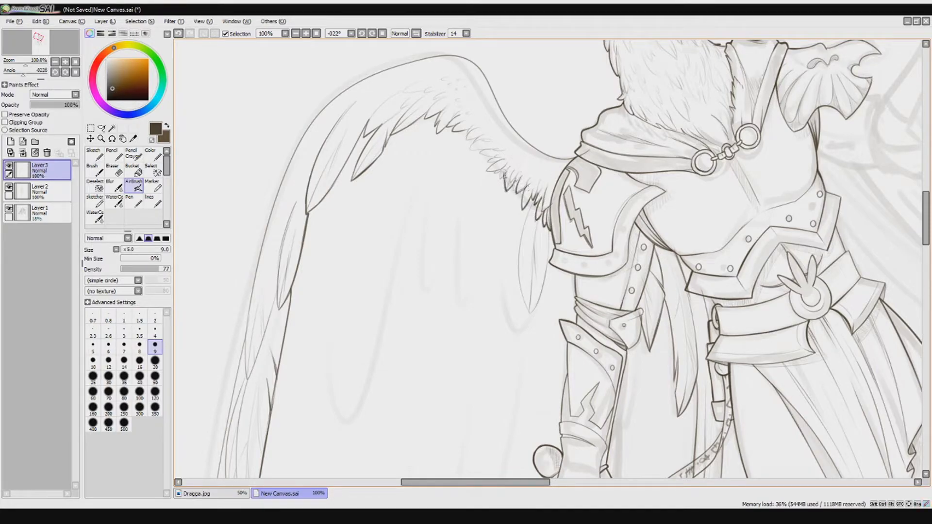
left_click_drag(529, 134, 401, 204)
key("ctrl+z")
left_click_drag(375, 233, 384, 246)
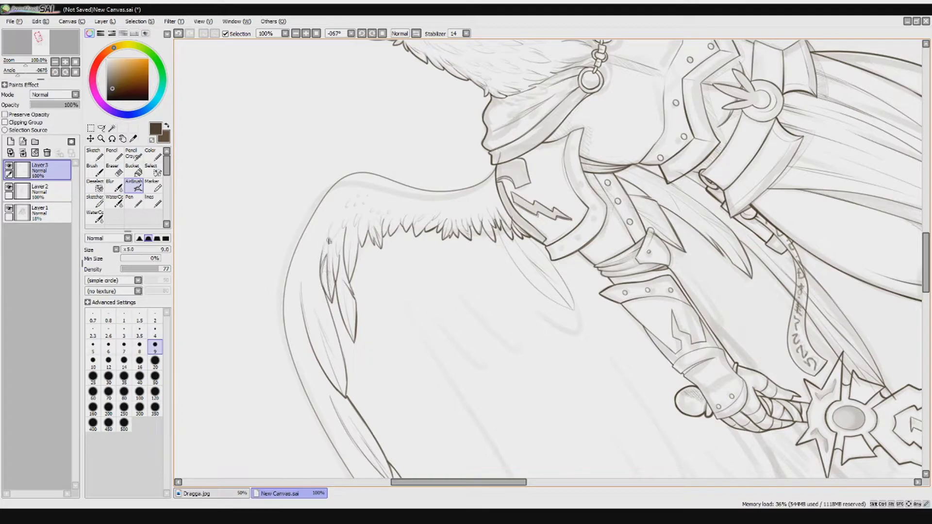
Reset the canvas rotation and thicken the wing's outer contour along the lower long feathers.
key("Home")
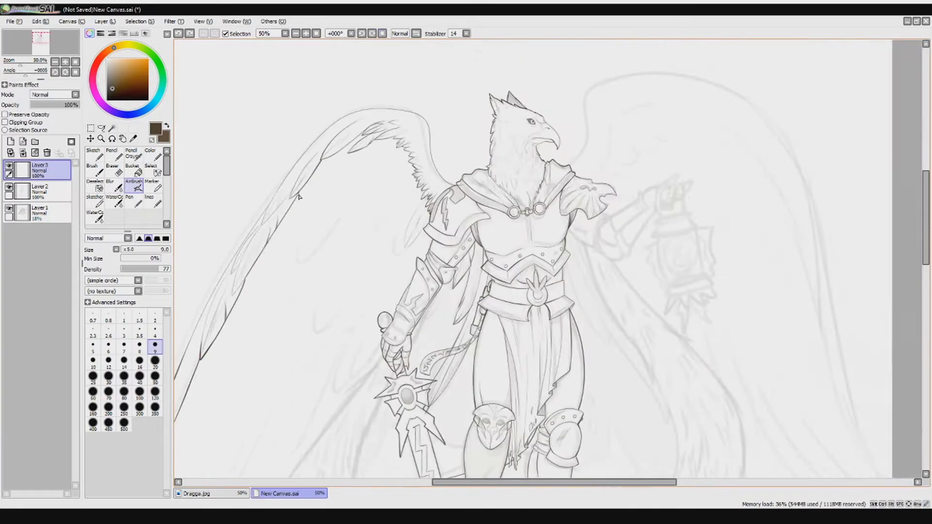
key("Page_Down")
scroll(221, 296, "up", 3)
mouse_move(255, 269)
left_mouse_down()
mouse_move(233, 318)
mouse_move(282, 216)
left_mouse_up()
key("ctrl+z")
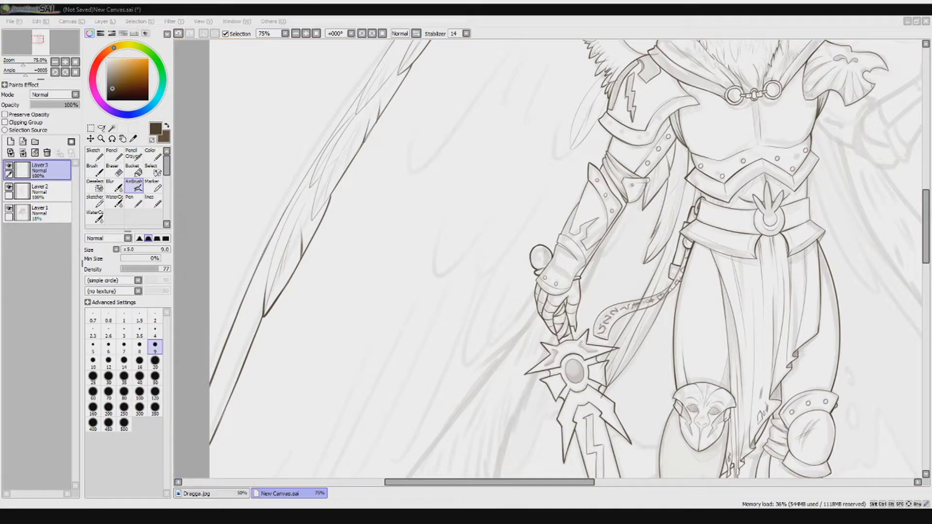
scroll(364, 208, "up", 1)
mouse_move(306, 167)
left_mouse_down()
mouse_move(329, 117)
mouse_move(260, 222)
left_mouse_up()
left_click_drag(262, 272, 330, 184)
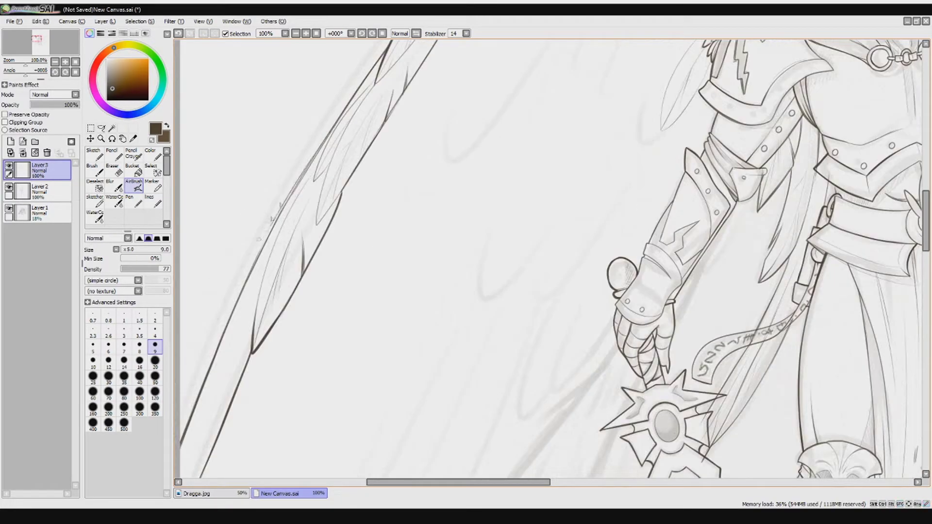
mouse_move(252, 267)
left_mouse_down()
mouse_move(272, 243)
mouse_move(262, 228)
left_mouse_up()
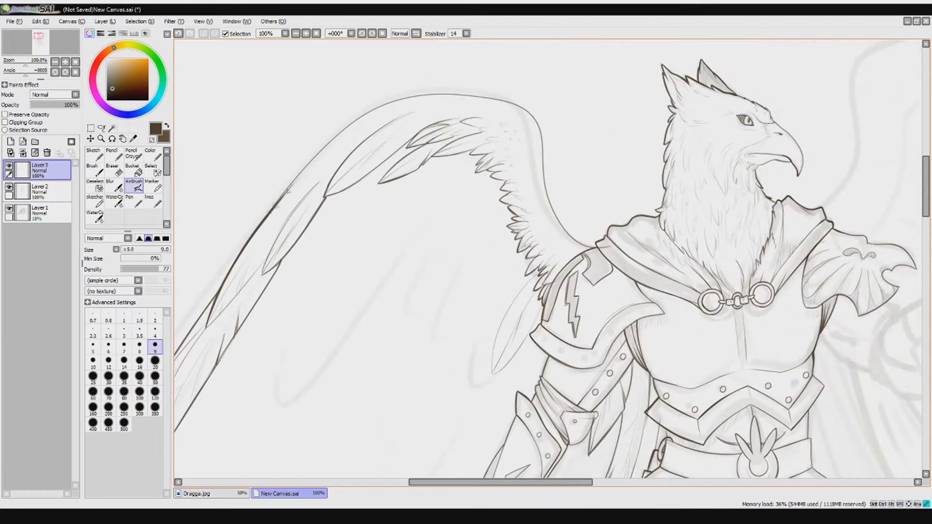
Thicken the wing's outer contour up over the bend and down to the shoulder on a rotated canvas.
left_click_drag(340, 170, 316, 242)
left_click_drag(426, 131, 401, 250)
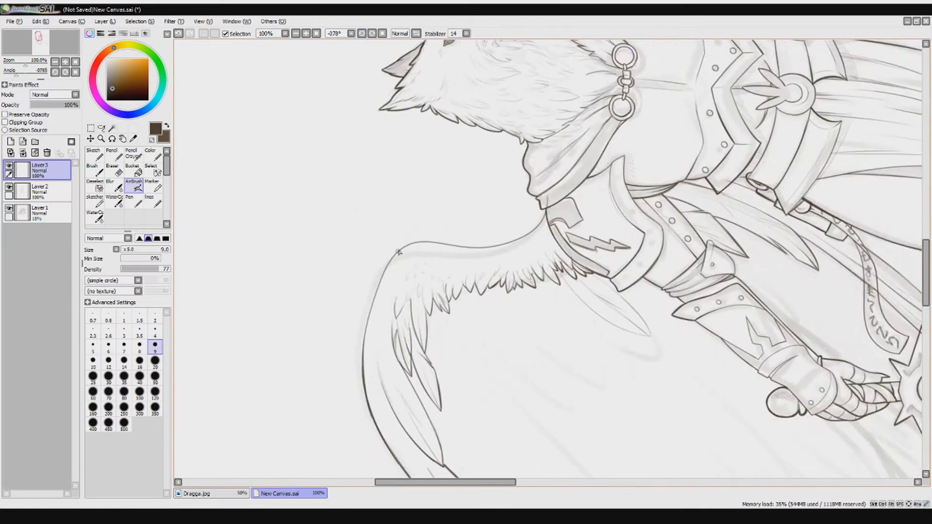
key("e")
key("a")
left_click_drag(383, 262, 505, 252)
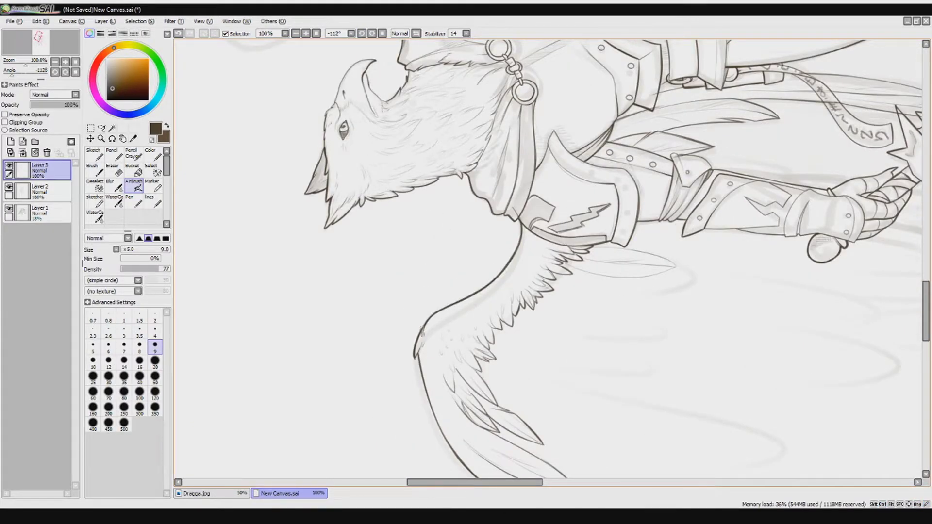
key("Home")
key("minus")
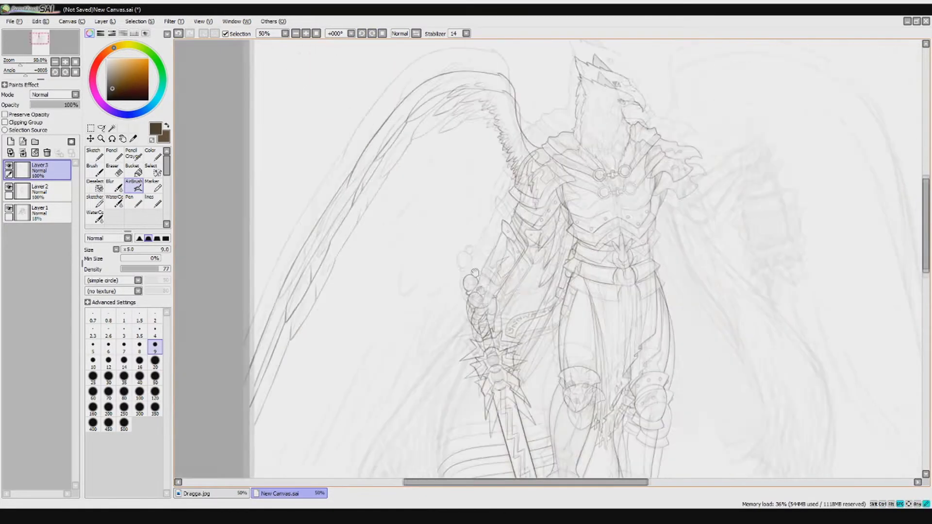
Add a new layer on top and ink thin feathers beside the shoulder armour and a long one under the bend.
key("ctrl+shift+n")
key("plus")
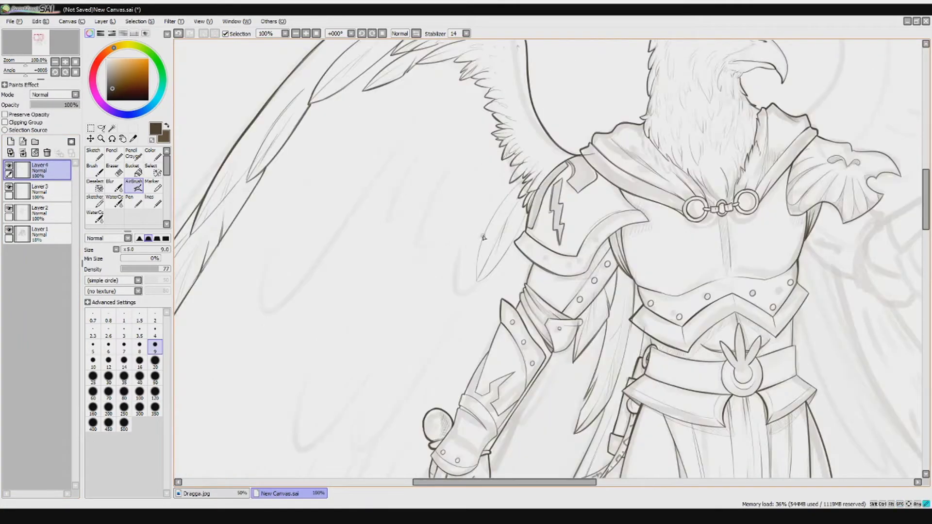
left_click_drag(511, 291, 526, 217)
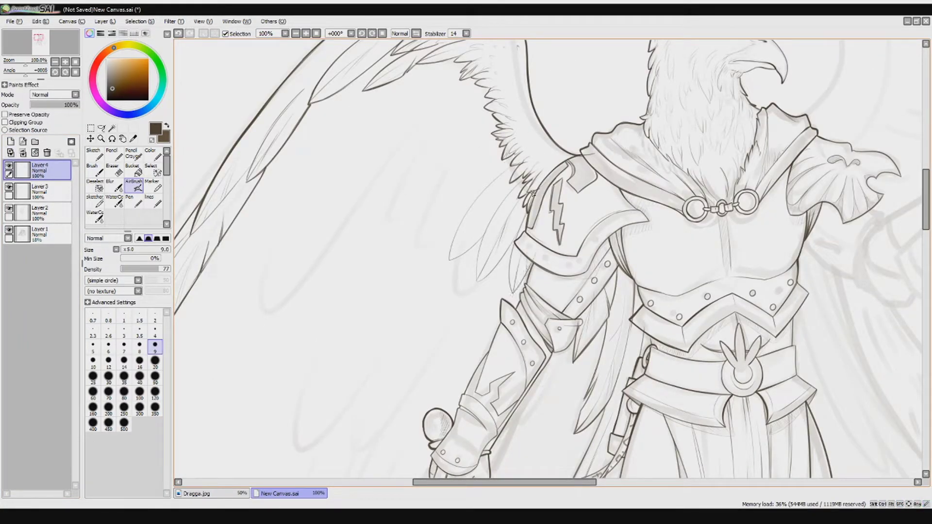
mouse_move(425, 95)
left_mouse_down()
mouse_move(280, 308)
mouse_move(270, 294)
left_mouse_up()
left_click_drag(418, 71, 270, 292)
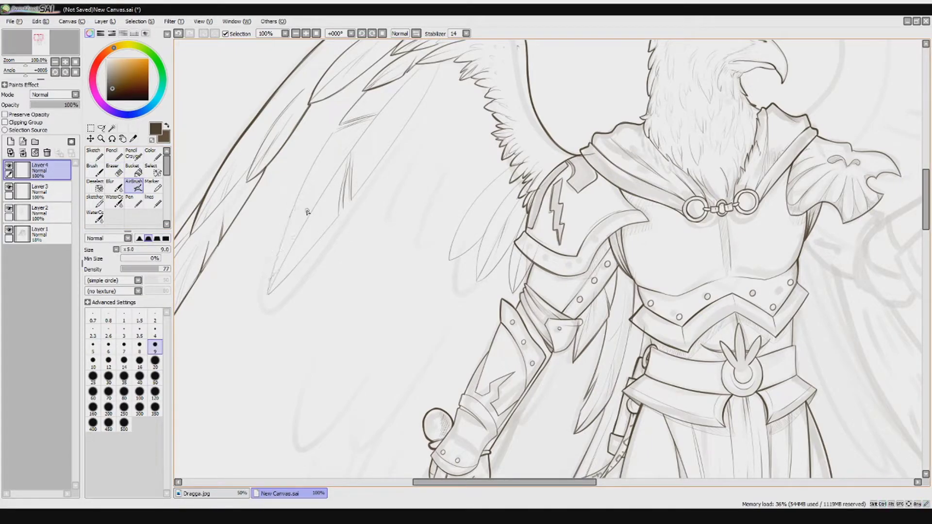
mouse_move(481, 141)
left_mouse_down()
mouse_move(415, 172)
mouse_move(312, 354)
mouse_move(468, 162)
left_mouse_up()
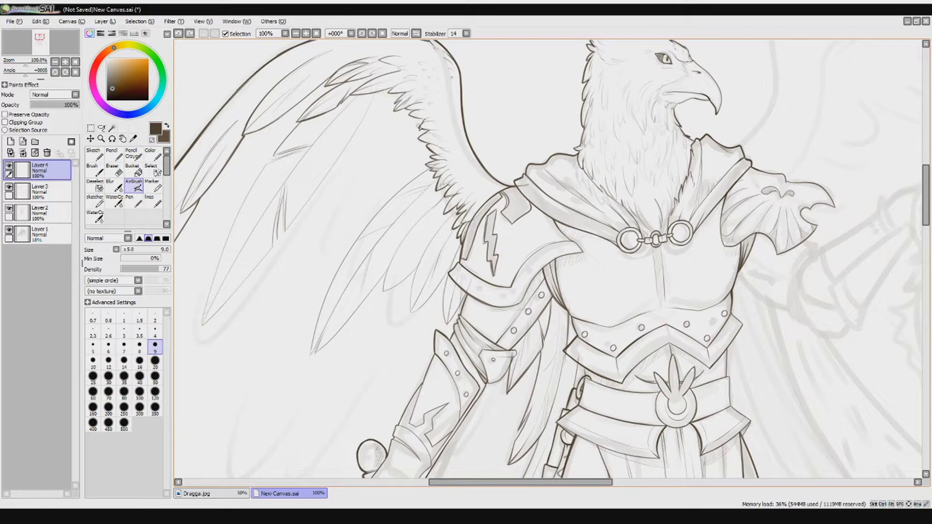
Ink thin overlapping long feathers across the middle of the wing, between the bend and the shoulder.
mouse_move(406, 97)
left_mouse_down()
mouse_move(402, 119)
mouse_move(242, 304)
left_mouse_up()
left_click_drag(430, 138, 295, 315)
left_click_drag(459, 143, 307, 290)
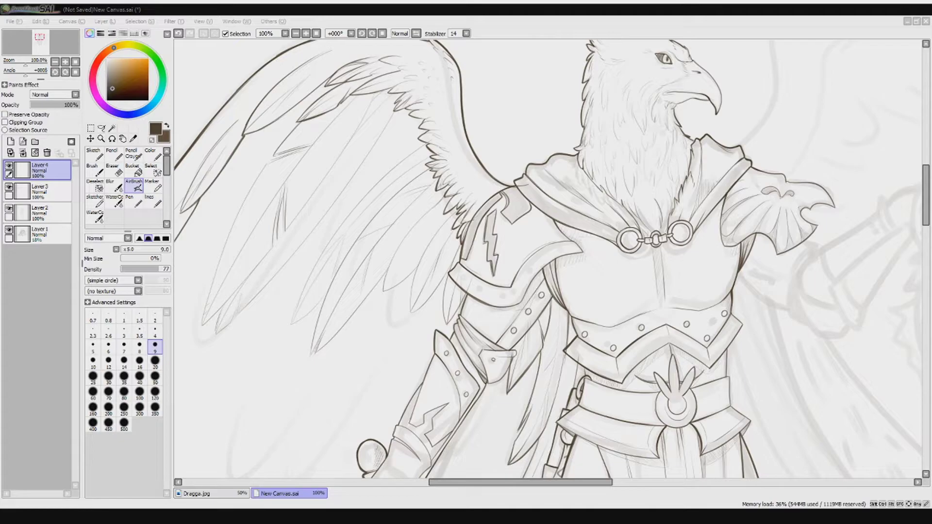
key("alt+Tab")
left_click_drag(416, 158, 550, 117)
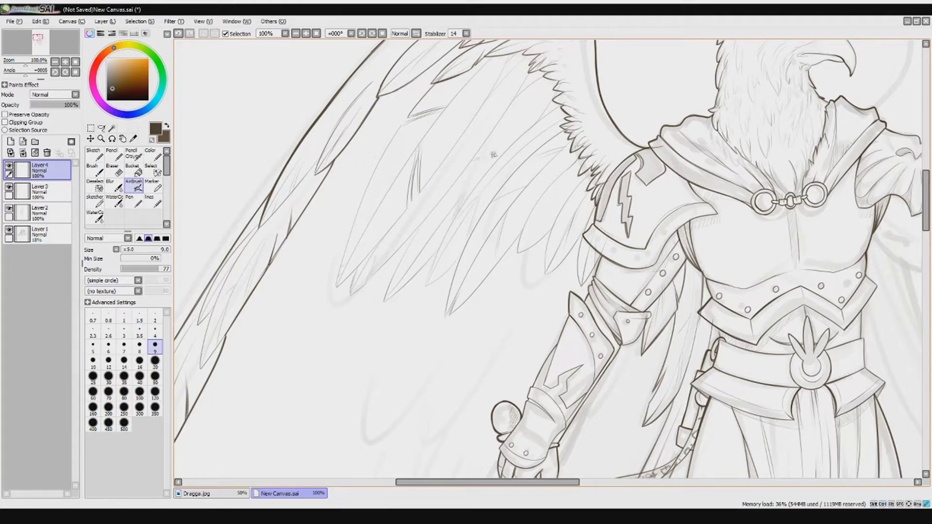
key("ctrl+z")
left_click_drag(340, 160, 290, 287)
Thicken the outline of the small feather tucked against the shoulder armour.
scroll(334, 211, "down", 3)
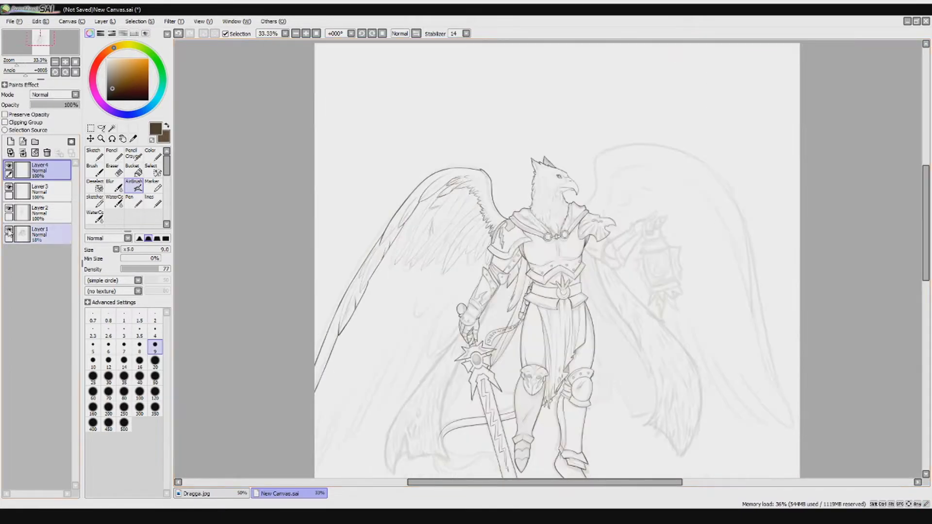
scroll(481, 240, "up", 5)
key("ctrl+z")
left_click_drag(498, 305, 466, 372)
left_click_drag(476, 292, 455, 314)
mouse_move(493, 221)
left_mouse_down()
mouse_move(456, 310)
mouse_move(442, 302)
left_mouse_up()
key("ctrl+z")
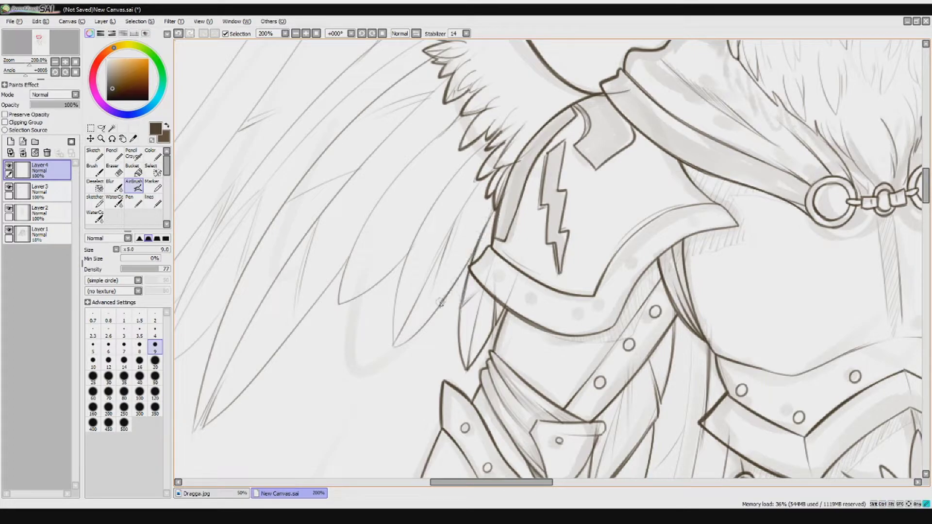
Thicken the pointed tip of the next feather outward from the shoulder on Layer 4.
key("e")
key("Page_Down")
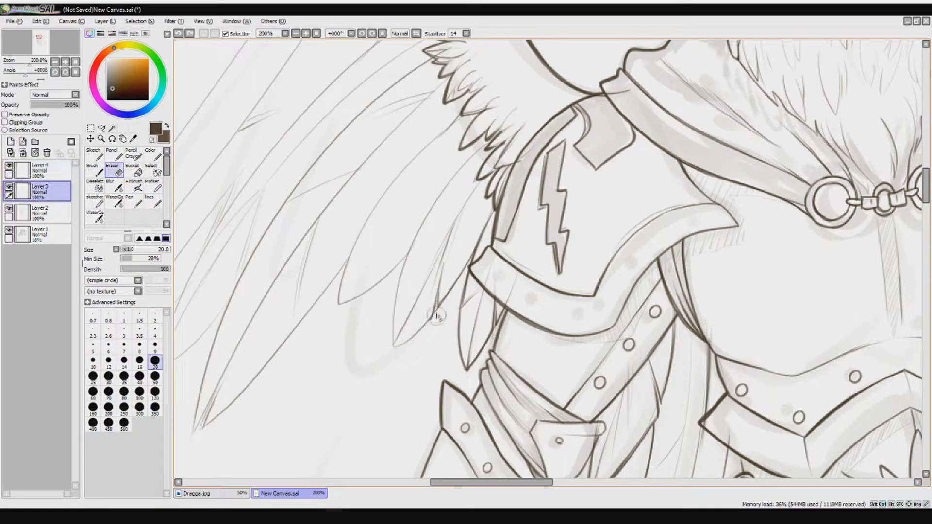
key("a")
key("Page_Up")
left_click_drag(391, 347, 396, 306)
mouse_move(418, 262)
left_mouse_down()
mouse_move(398, 291)
mouse_move(394, 342)
left_mouse_up()
left_click_drag(431, 319, 394, 349)
left_click_drag(394, 311, 454, 304)
Thicken the feather edges below the shoulder tufts and the tips of the following two feathers.
left_click_drag(509, 140, 480, 218)
left_click_drag(492, 165, 466, 228)
left_click_drag(473, 216, 449, 267)
mouse_move(422, 229)
left_mouse_down()
mouse_move(399, 297)
mouse_move(357, 330)
left_mouse_up()
left_click_drag(370, 234, 354, 323)
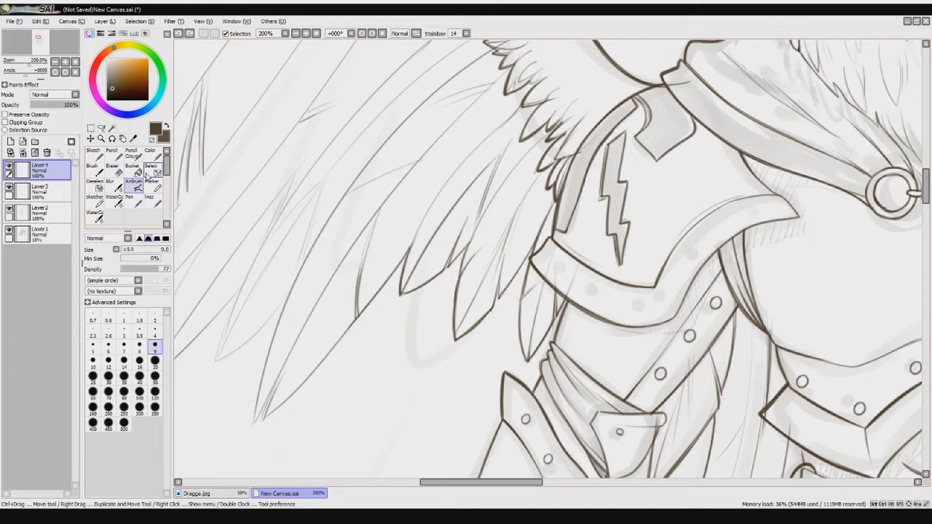
Thicken the contours and overlaps of the longer pointed feathers in the middle of the wing.
mouse_move(379, 211)
left_mouse_down()
mouse_move(354, 323)
mouse_move(420, 254)
mouse_move(316, 357)
left_mouse_up()
mouse_move(352, 301)
left_mouse_down()
mouse_move(321, 359)
mouse_move(369, 230)
left_mouse_up()
left_click_drag(402, 192, 351, 242)
mouse_move(284, 294)
left_mouse_down()
mouse_move(314, 209)
mouse_move(283, 293)
left_mouse_up()
left_click_drag(360, 219, 318, 274)
mouse_move(340, 243)
left_mouse_down()
mouse_move(313, 292)
mouse_move(391, 103)
mouse_move(316, 216)
left_mouse_up()
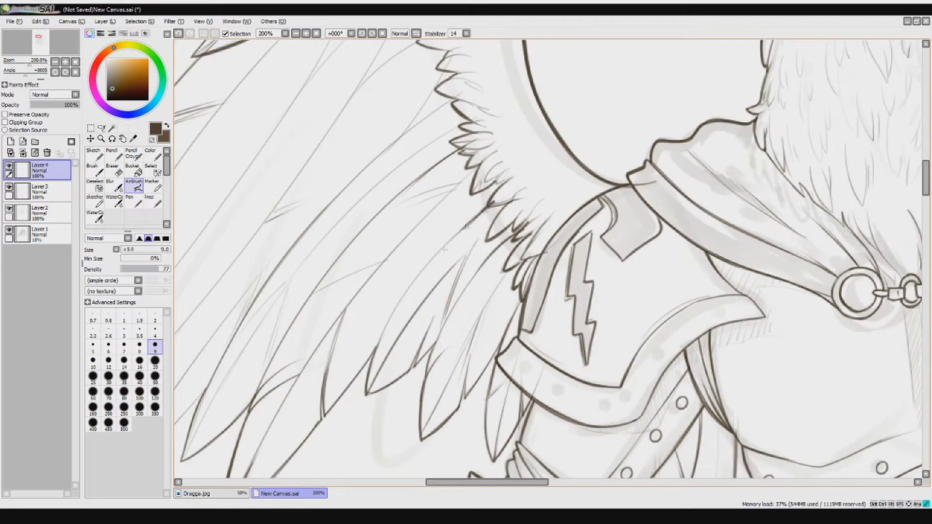
Darken the feather roots beneath the tufts and thicken the next long feather tips toward the outer edge.
left_click_drag(268, 249, 452, 140)
mouse_move(297, 352)
left_mouse_down()
mouse_move(363, 219)
mouse_move(290, 350)
left_mouse_up()
key("ctrl+z")
mouse_move(323, 333)
left_mouse_down()
mouse_move(280, 388)
mouse_move(393, 268)
left_mouse_up()
mouse_move(366, 306)
left_mouse_down()
mouse_move(391, 276)
mouse_move(402, 228)
left_mouse_up()
key("e")
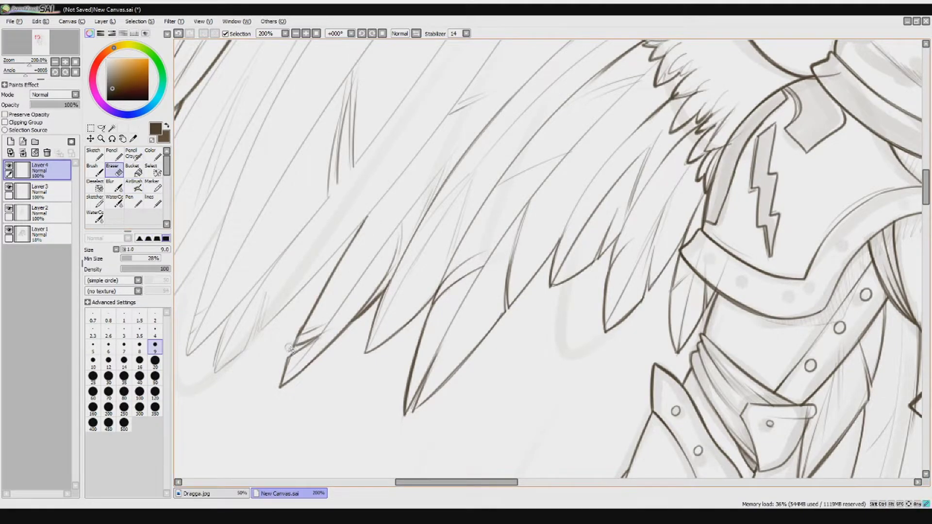
Ink the feather roots under the wing's bend and thicken the jagged tips of the next two outer feathers.
scroll(304, 330, "up", 5)
key("a")
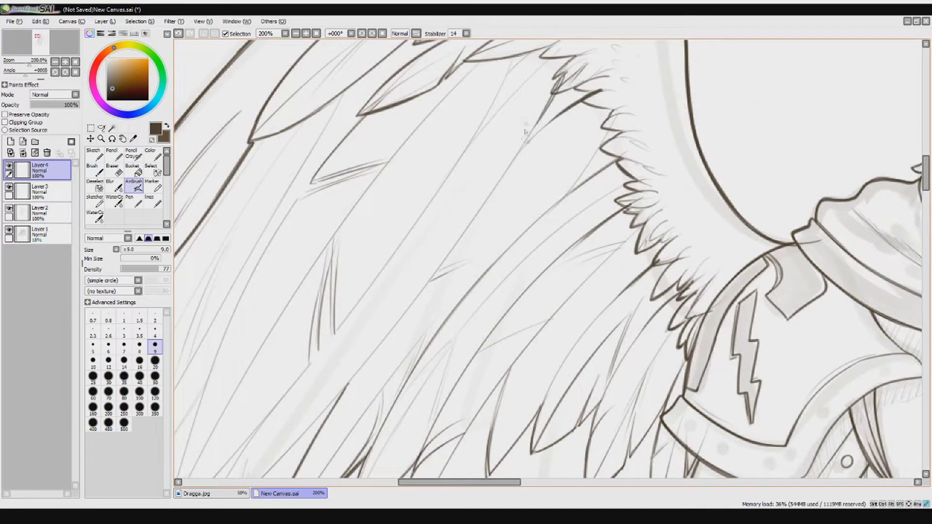
scroll(620, 126, "left", 5)
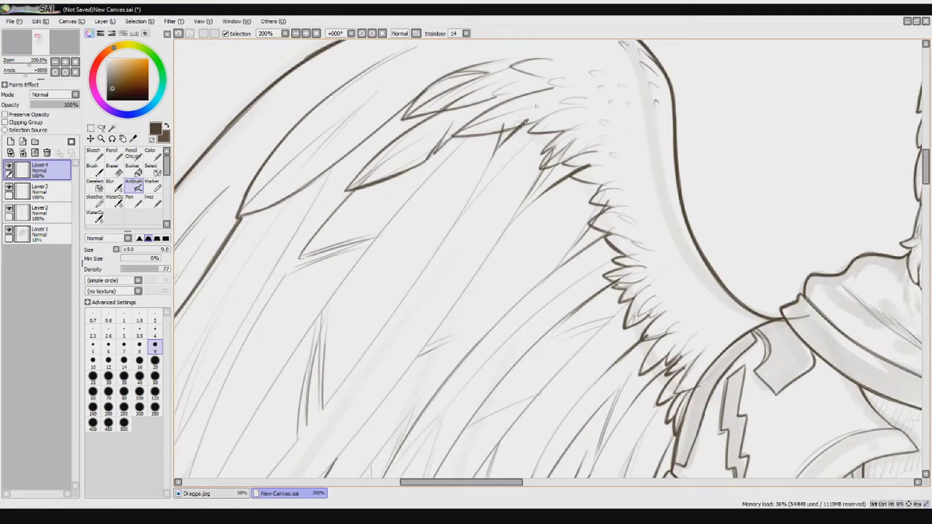
scroll(354, 156, "down", 5)
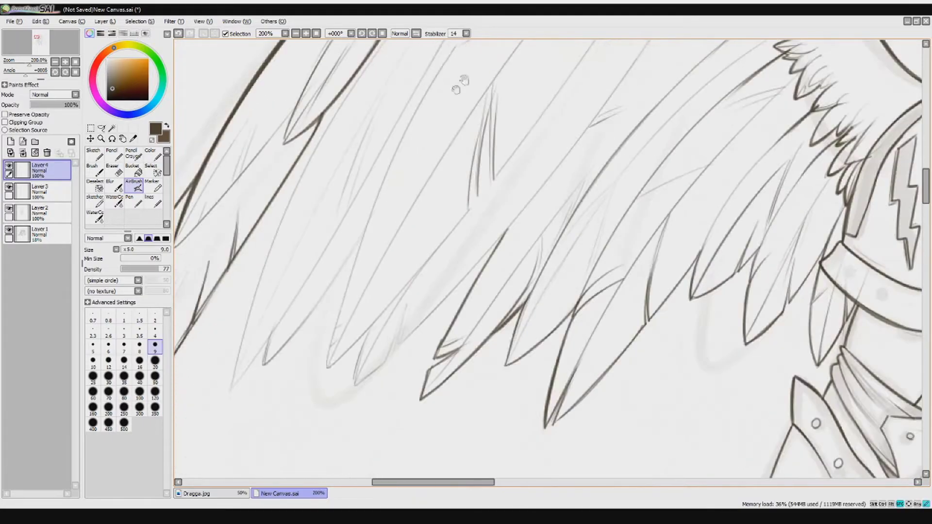
left_click_drag(338, 324, 373, 319)
left_click_drag(386, 278, 365, 333)
left_click_drag(393, 260, 356, 376)
left_click_drag(415, 286, 392, 350)
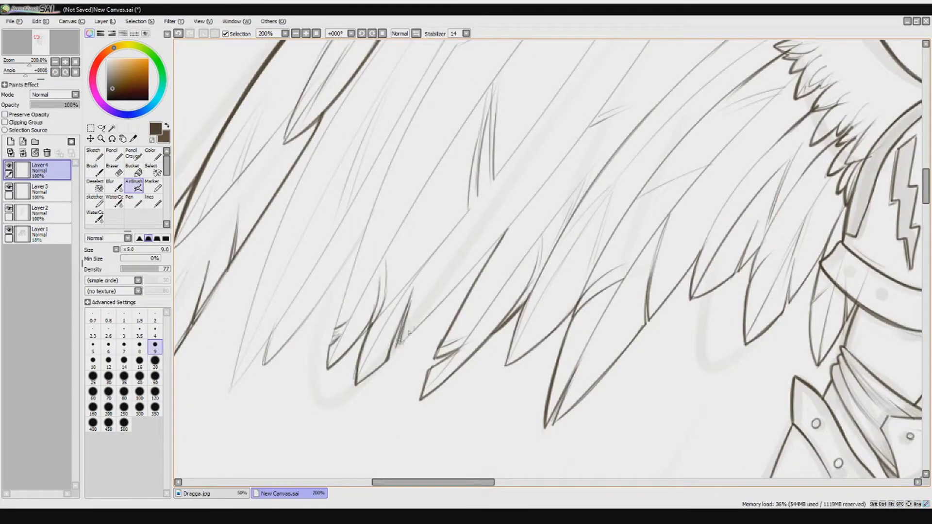
Ink the long shafts and tips of the remaining feathers between the middle of the wing and its outer edge.
scroll(459, 244, "up", 5)
scroll(459, 244, "right", 5)
scroll(459, 244, "left", 4)
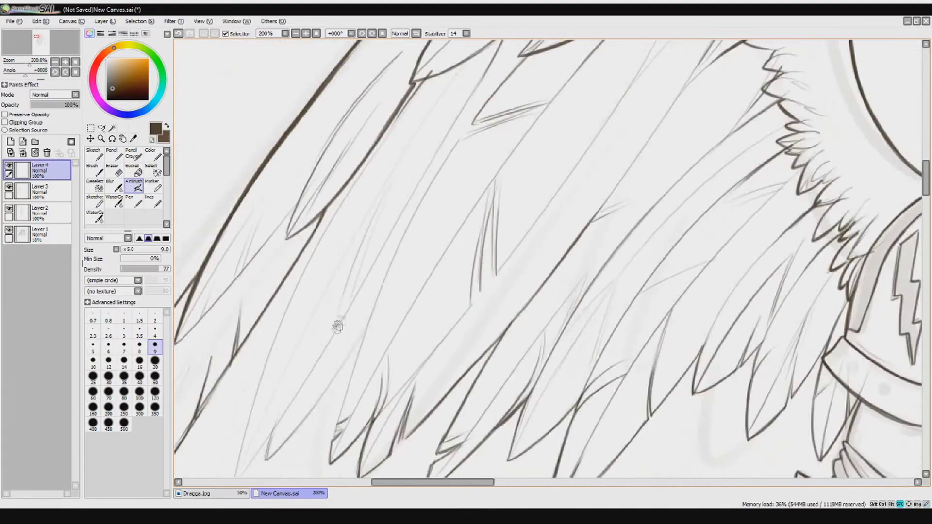
scroll(520, 145, "down", 3)
left_click_drag(289, 379, 391, 245)
left_click_drag(252, 408, 296, 267)
key("ctrl+z")
mouse_move(367, 122)
left_mouse_down()
mouse_move(399, 110)
mouse_move(407, 55)
left_mouse_up()
mouse_move(357, 136)
left_mouse_down()
mouse_move(268, 391)
mouse_move(270, 322)
left_mouse_up()
key("ctrl+z")
key("ctrl+z")
mouse_move(309, 281)
left_mouse_down()
mouse_move(279, 318)
mouse_move(253, 407)
left_mouse_up()
key("ctrl+z")
mouse_move(295, 335)
left_mouse_down()
mouse_move(266, 395)
mouse_move(271, 380)
left_mouse_up()
Set the eraser size to 20 and clean up overlapping lines among the wing's tufts and inner feathers.
key("minus")
key("minus")
key("minus")
key("plus")
key("plus")
key("plus")
key("e")
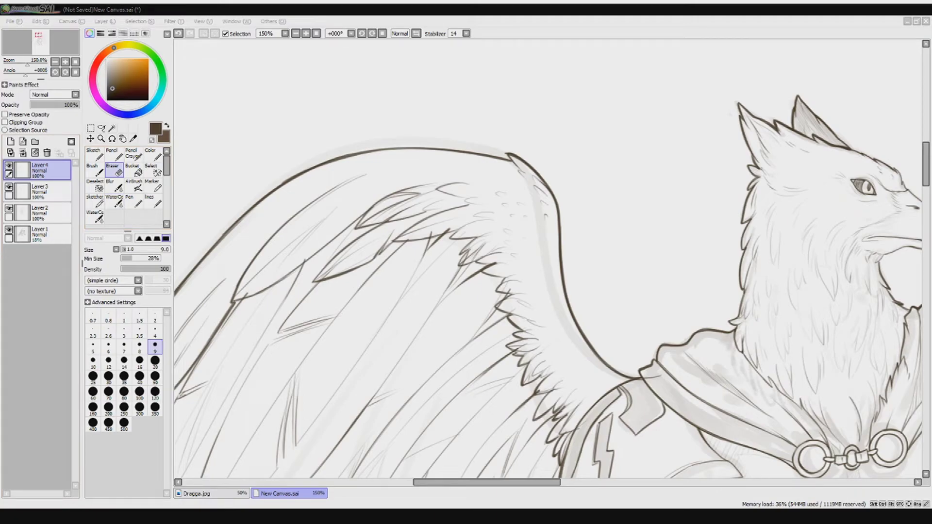
left_click(205, 8)
key("bracketright")
key("bracketright")
key("bracketright")
key("bracketright")
key("bracketright")
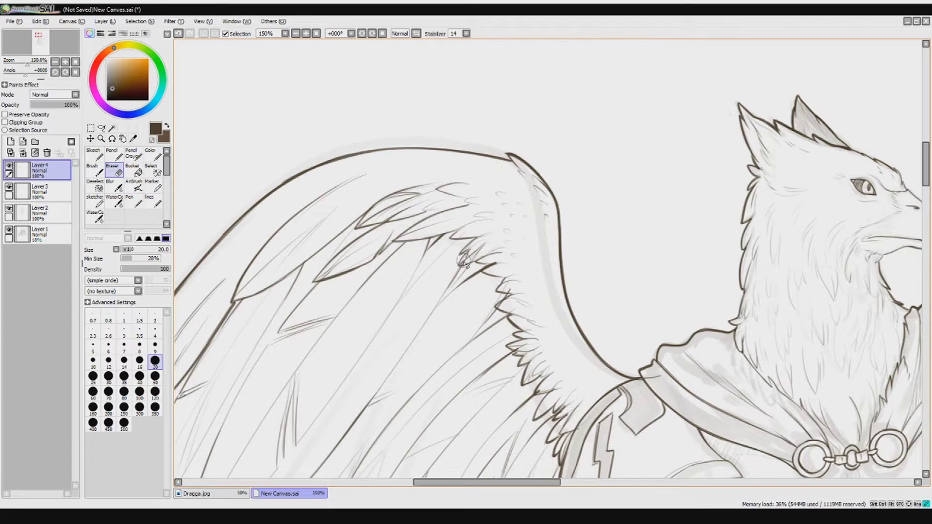
scroll(493, 269, "down", 6)
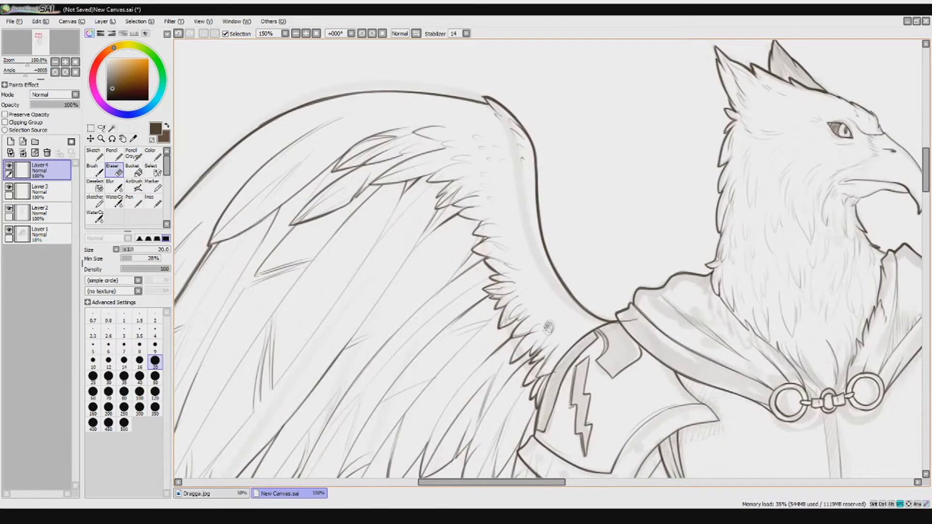
scroll(545, 375, "down", 3)
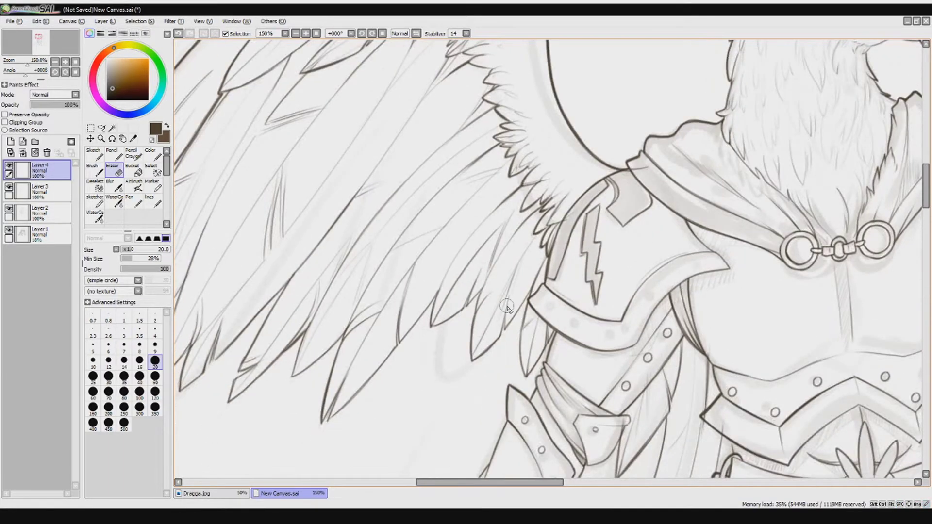
Inspect the line art from the wing down to the forearm, belt, sword and knee armour.
key("minus")
key("plus")
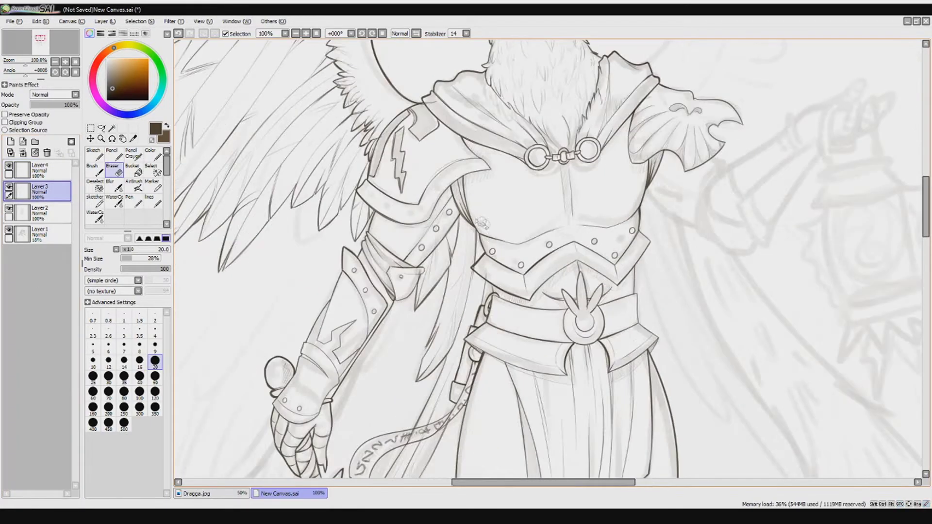
scroll(482, 310, "down", 3)
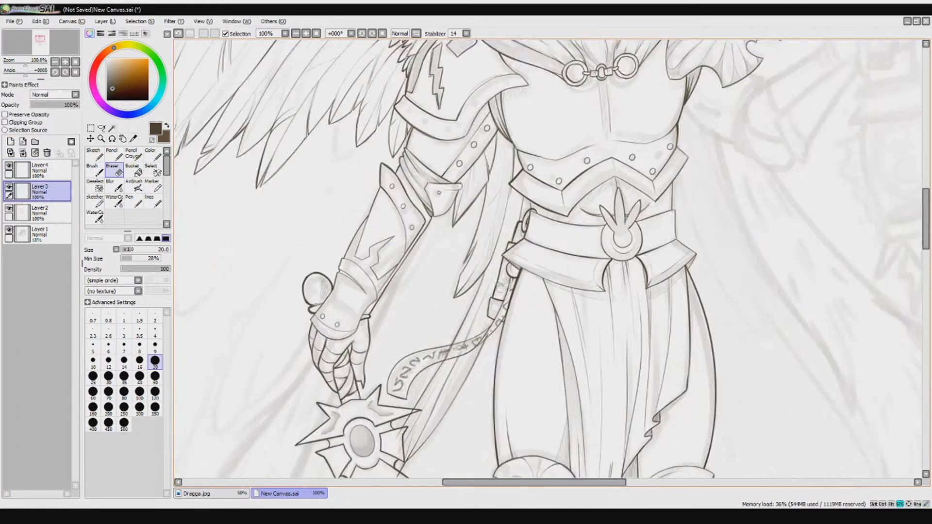
scroll(504, 320, "down", 3)
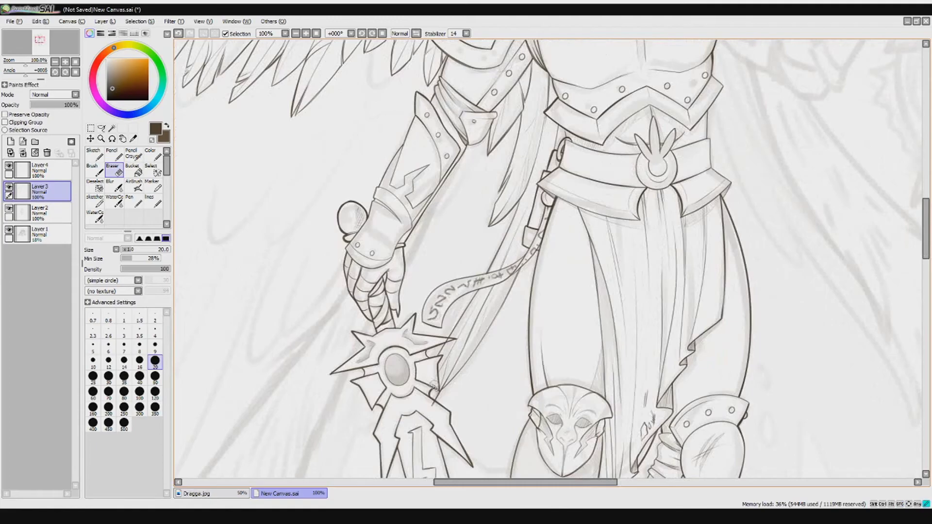
key("minus")
key("minus")
key("minus")
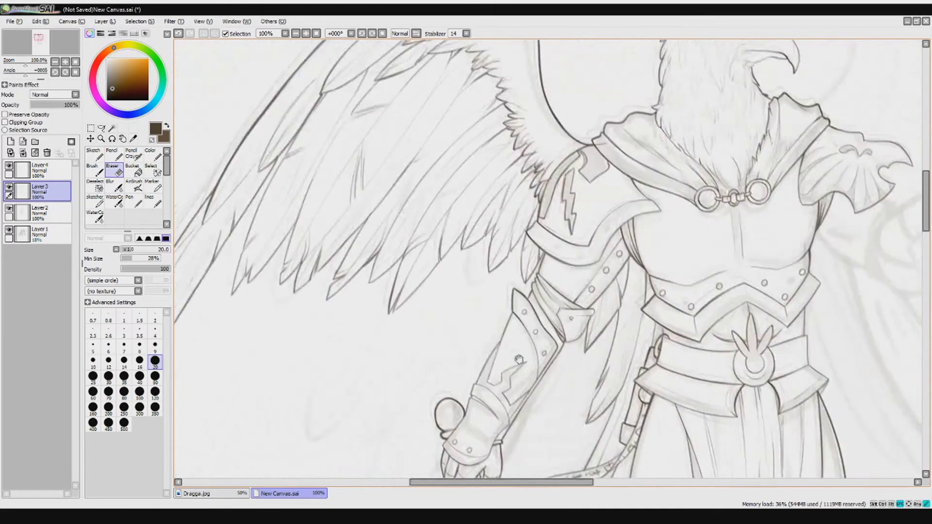
key("plus")
key("plus")
key("plus")
Doodle a small rounded figure and the handwritten note "wings" in the empty margin beside the wing.
left_click(153, 154)
key("Delete")
mouse_move(383, 275)
left_mouse_down()
mouse_move(412, 234)
mouse_move(432, 243)
left_mouse_up()
left_click_drag(414, 252, 434, 259)
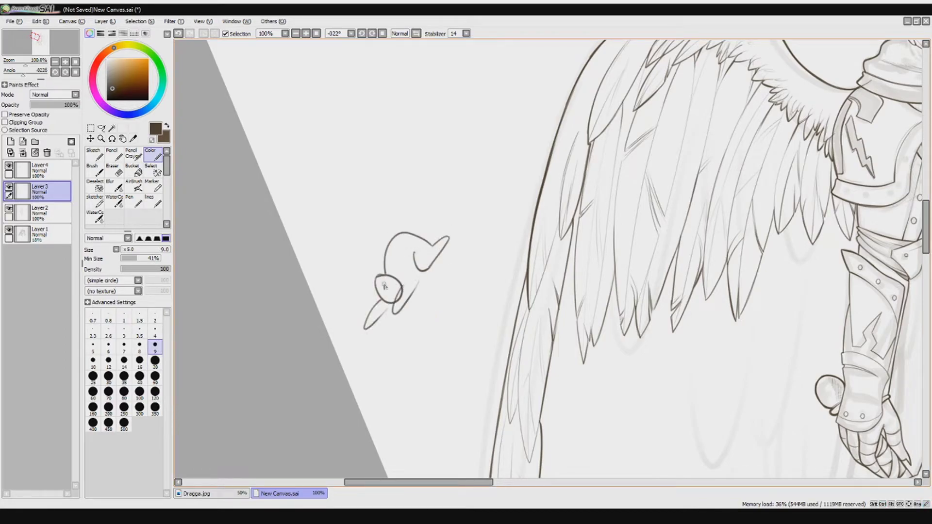
left_click(135, 185)
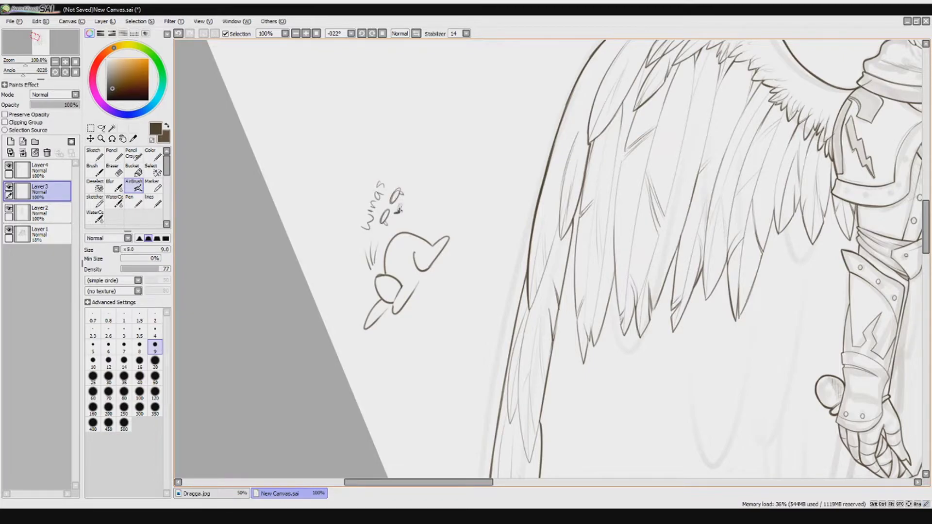
Straighten the canvas, add a new layer and shade the long feather tips with a soft brown tone at 37% opacity.
key("minus")
key("Home")
left_click(10, 141)
left_click(153, 154)
mouse_move(378, 208)
left_mouse_down()
mouse_move(602, 209)
mouse_move(519, 184)
mouse_move(611, 160)
left_mouse_up()
left_click(116, 187)
Erase the shading that spills past the outer feather tips and around the innermost feathers beside the arm armour.
left_click(112, 169)
scroll(367, 218, "up", 1)
mouse_move(386, 146)
left_mouse_down()
mouse_move(388, 199)
mouse_move(376, 221)
mouse_move(379, 195)
mouse_move(427, 204)
mouse_move(413, 240)
mouse_move(407, 223)
left_mouse_up()
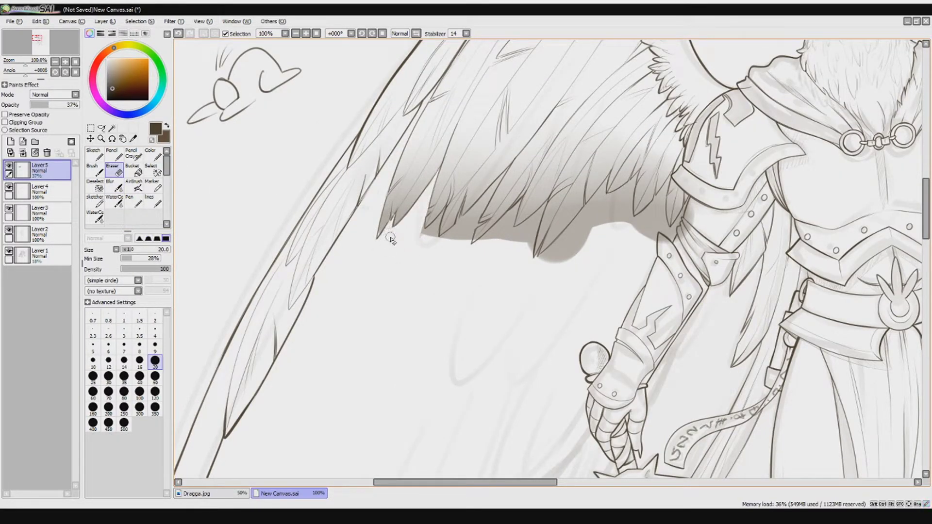
scroll(391, 238, "up", 1)
left_click_drag(510, 254, 418, 327)
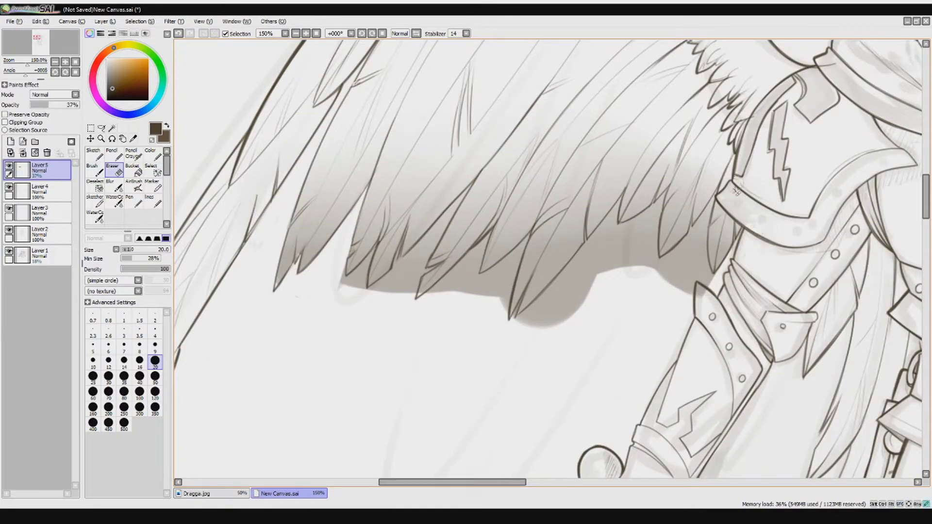
mouse_move(757, 233)
left_mouse_down()
mouse_move(598, 311)
mouse_move(534, 306)
mouse_move(531, 349)
mouse_move(536, 327)
left_mouse_up()
Clear the shading spill below the large middle feathers, alternating between eraser sizes 50 and 20.
key("bracketright")
key("bracketright")
key("bracketright")
key("bracketright")
key("bracketright")
left_click_drag(441, 323, 378, 382)
key("bracketleft")
key("bracketleft")
key("bracketleft")
key("bracketleft")
key("bracketleft")
mouse_move(504, 286)
left_mouse_down()
mouse_move(493, 343)
mouse_move(461, 306)
mouse_move(466, 277)
mouse_move(427, 335)
mouse_move(357, 393)
mouse_move(369, 315)
mouse_move(307, 370)
mouse_move(330, 320)
mouse_move(276, 369)
mouse_move(313, 335)
mouse_move(319, 373)
left_mouse_up()
Remove the leftover shading patches between the inner feathers and below the outer tips with a size 50 eraser, trimming gaps at size 20.
key("bracketright")
key("bracketright")
key("bracketright")
key("bracketright")
key("bracketright")
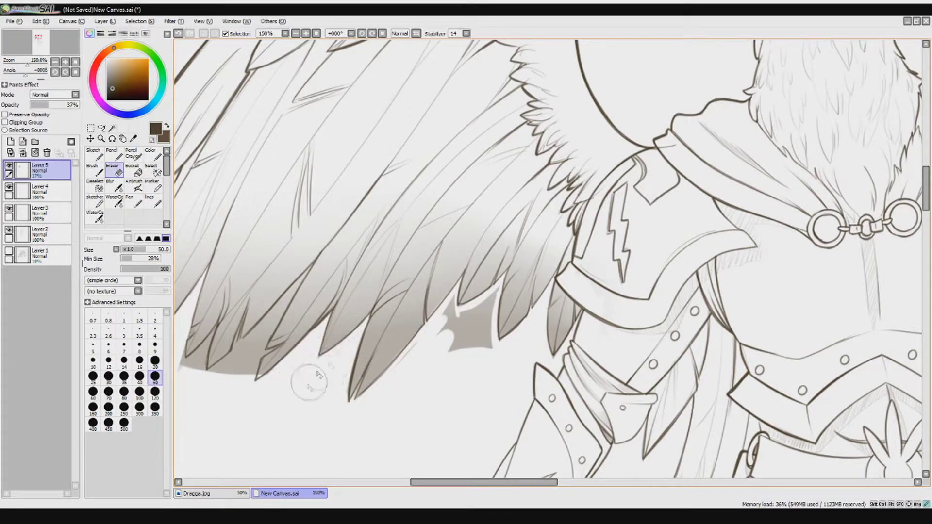
mouse_move(446, 318)
left_mouse_down()
mouse_move(480, 310)
mouse_move(482, 354)
left_mouse_up()
mouse_move(305, 279)
left_mouse_down()
mouse_move(467, 285)
mouse_move(437, 339)
mouse_move(365, 392)
mouse_move(403, 340)
mouse_move(337, 375)
mouse_move(342, 382)
left_mouse_up()
key("bracketleft")
key("bracketleft")
key("bracketleft")
key("bracketleft")
key("bracketleft")
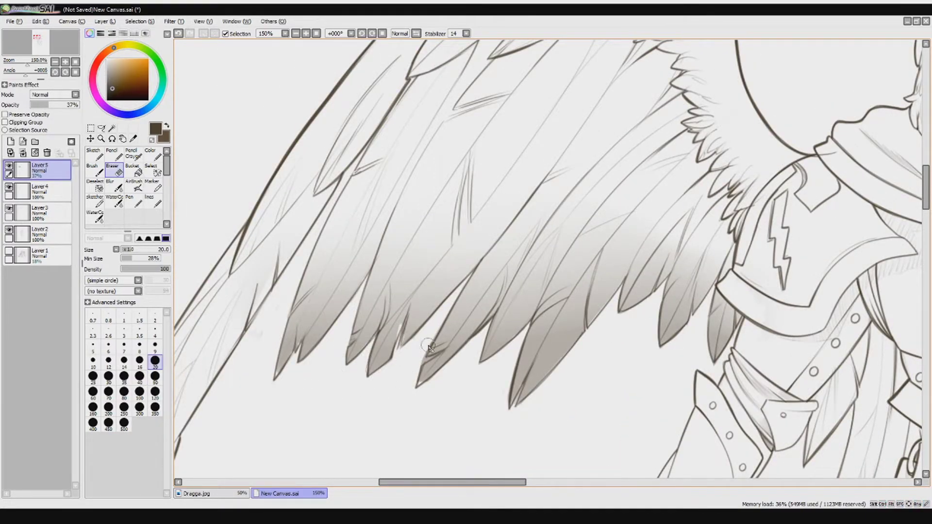
Place the shading layer directly beneath Layer 4 and lower its opacity.
key("e")
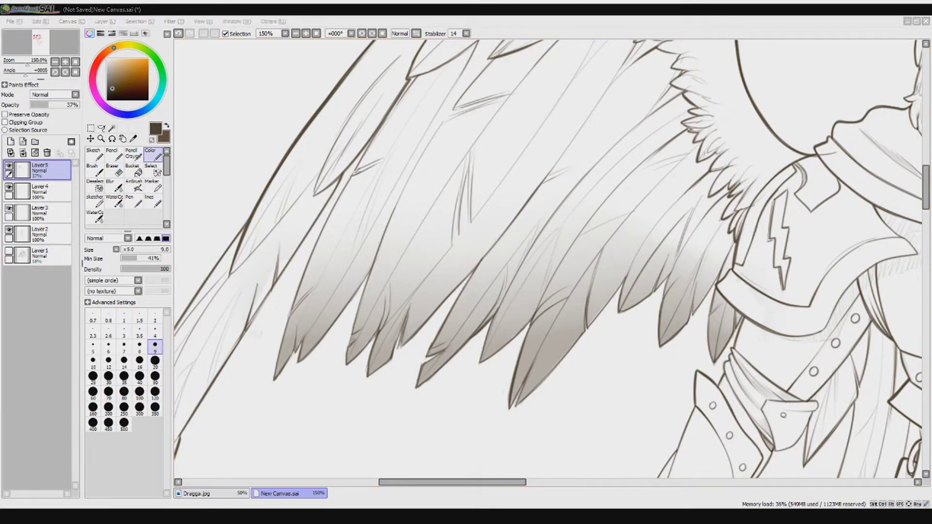
left_click_drag(27, 63, 23, 64)
left_click(40, 106)
left_click_drag(40, 107, 78, 105)
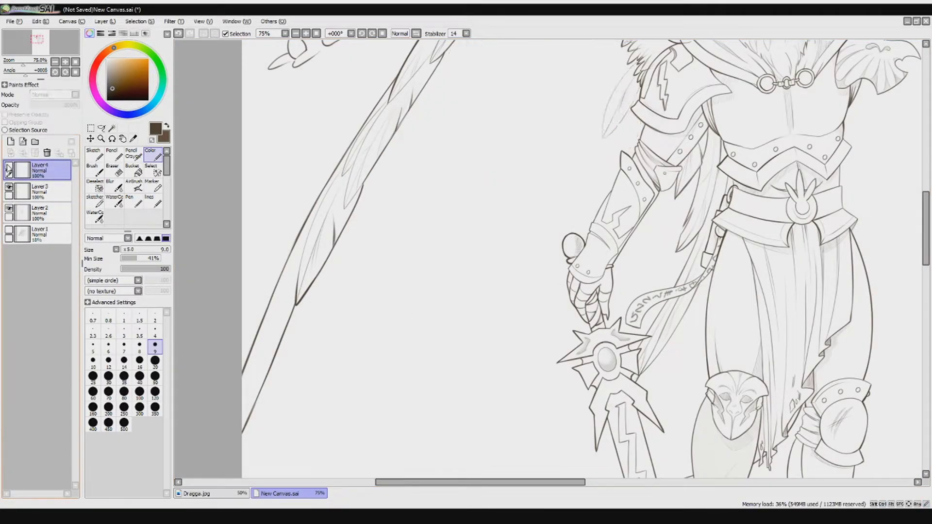
left_click_drag(44, 171, 44, 193)
left_click_drag(42, 107, 37, 105)
Shade the long outermost feather, trim its overflow with a size 50 eraser and set the layer opacity to 16%.
mouse_move(291, 301)
left_mouse_down()
mouse_move(248, 418)
mouse_move(322, 253)
mouse_move(296, 272)
left_mouse_up()
left_click(116, 173)
left_click(155, 376)
mouse_move(291, 233)
left_mouse_down()
mouse_move(279, 301)
mouse_move(250, 354)
left_mouse_up()
mouse_move(311, 291)
left_mouse_down()
mouse_move(253, 453)
mouse_move(284, 354)
mouse_move(239, 464)
mouse_move(277, 264)
mouse_move(293, 247)
left_mouse_up()
scroll(292, 246, "down", 2)
scroll(446, 269, "up", 1)
mouse_move(36, 104)
left_mouse_down()
mouse_move(79, 104)
mouse_move(38, 105)
left_mouse_up()
Shade the tips of the feather groups hanging behind the forearm and beside the sword guard.
left_click(114, 186)
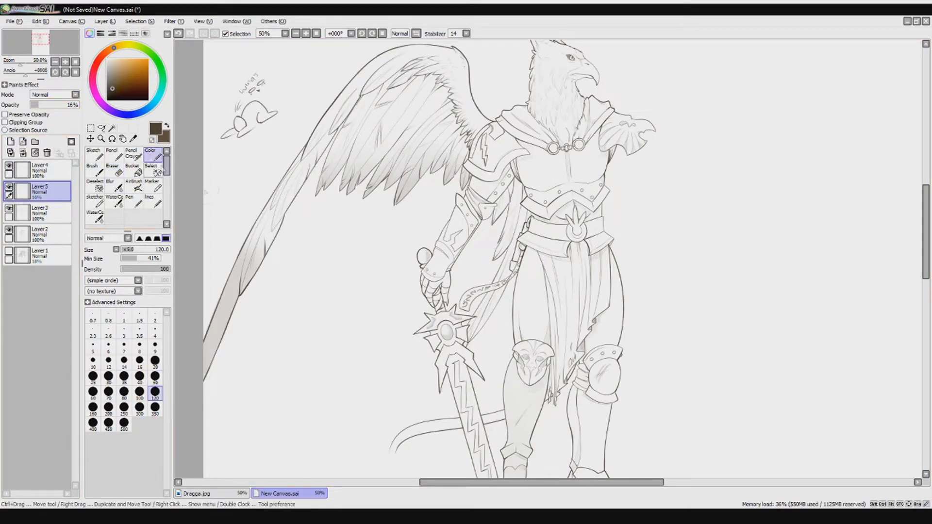
scroll(529, 307, "up", 2)
key("e")
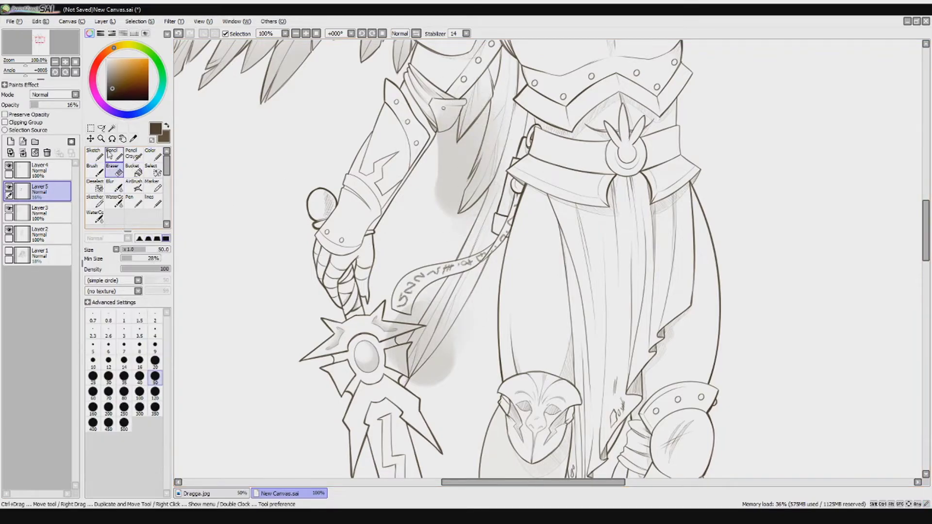
Erase the shading spill around the lower feathers beside the sword guard, using eraser sizes 50 and 20.
left_click_drag(439, 349, 456, 287)
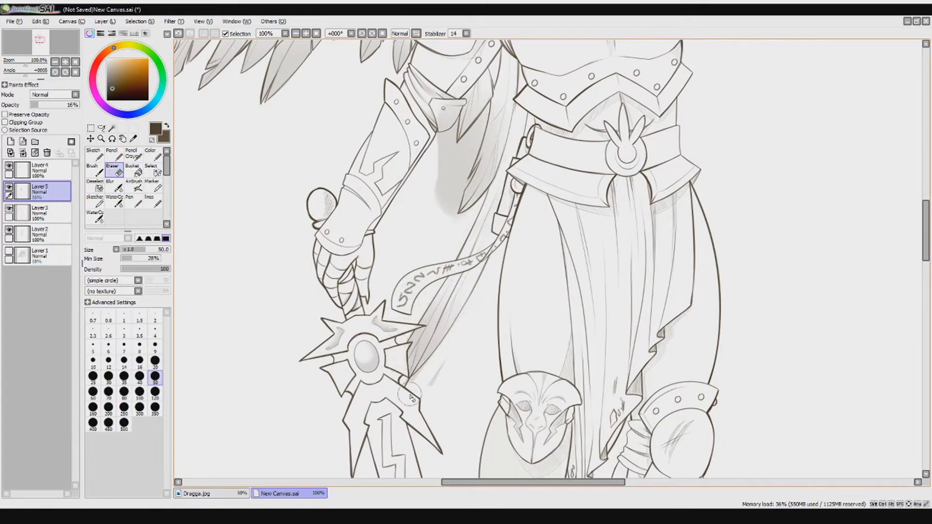
key("ctrl+z")
key("ctrl+z")
mouse_move(418, 389)
left_mouse_down()
mouse_move(465, 320)
mouse_move(396, 401)
left_mouse_up()
mouse_move(422, 304)
left_mouse_down()
mouse_move(389, 362)
mouse_move(388, 396)
left_mouse_up()
left_click(155, 360)
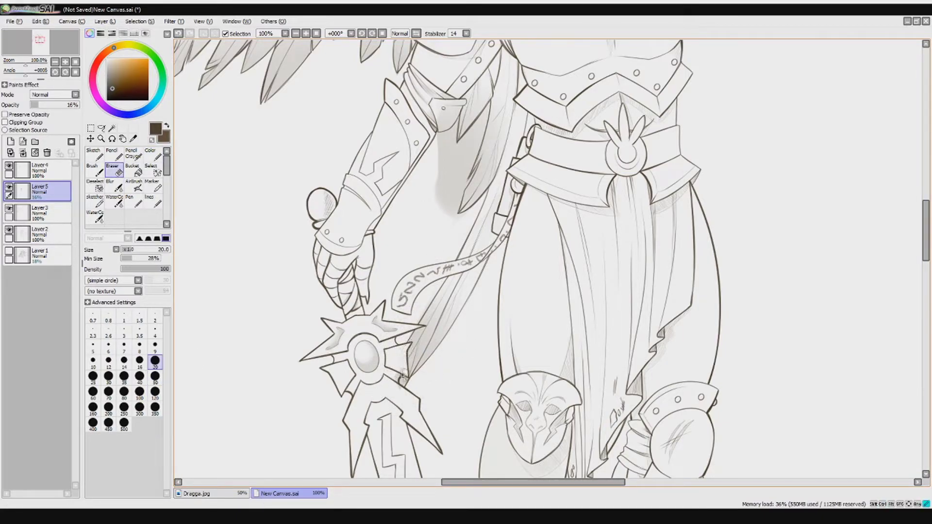
left_click_drag(459, 270, 428, 329)
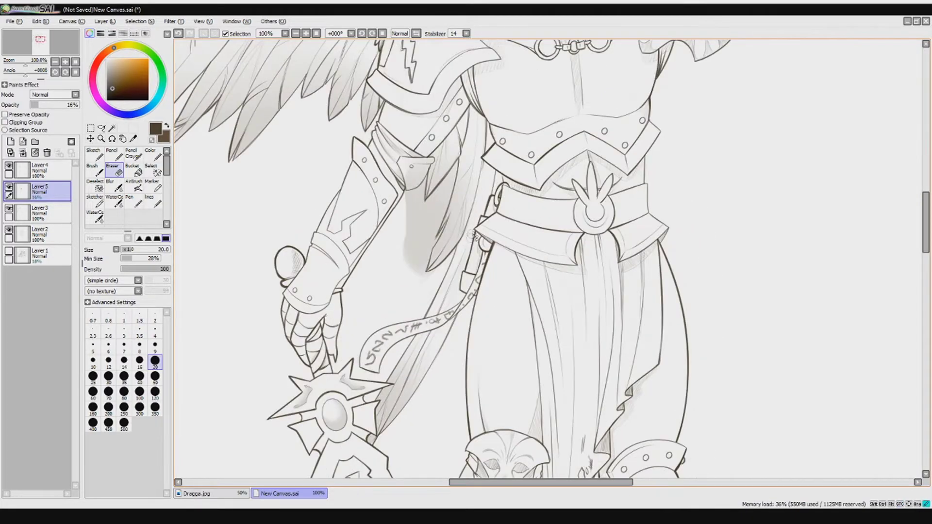
Erase the shading overflow beside the feathers under the elbow with a size 50 eraser, returning to size 20.
left_click(155, 376)
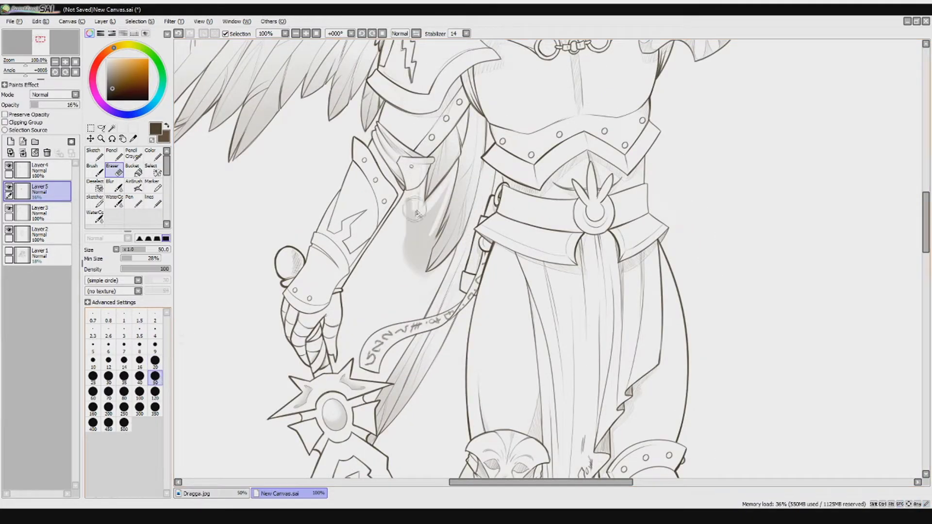
left_click_drag(410, 199, 424, 226)
left_click(155, 361)
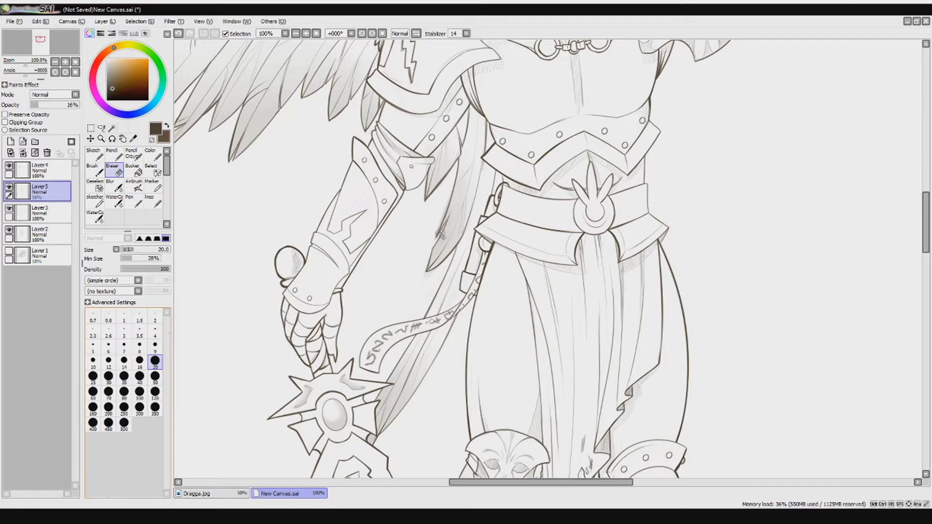
scroll(460, 245, "down", 5)
Merge the shading layer down and set up a new top layer with the Layer 1 sketch shown.
left_click(23, 153)
left_click(9, 229)
scroll(201, 209, "up", 4)
left_click(10, 141)
left_click_drag(39, 191, 39, 169)
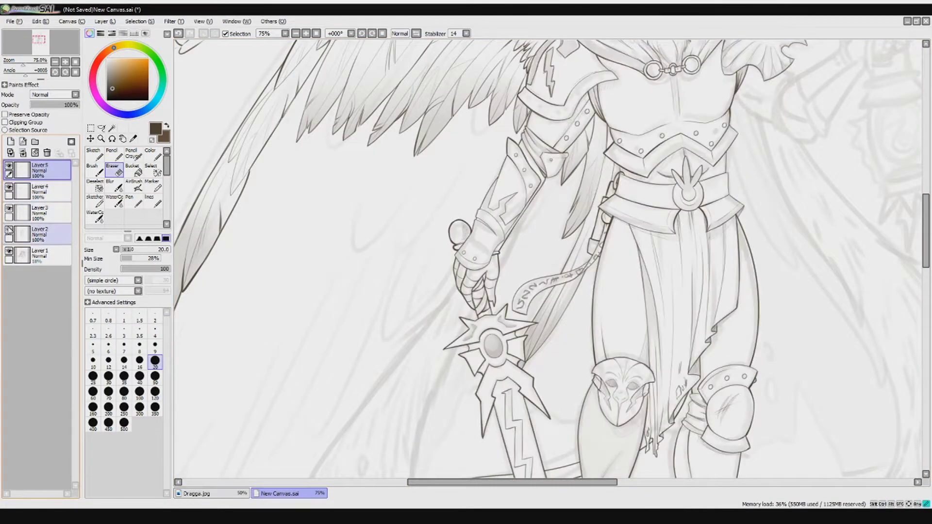
Fade Layer 4 and Layer 3 to roughly half opacity as a guide for further feathers.
left_click(134, 186)
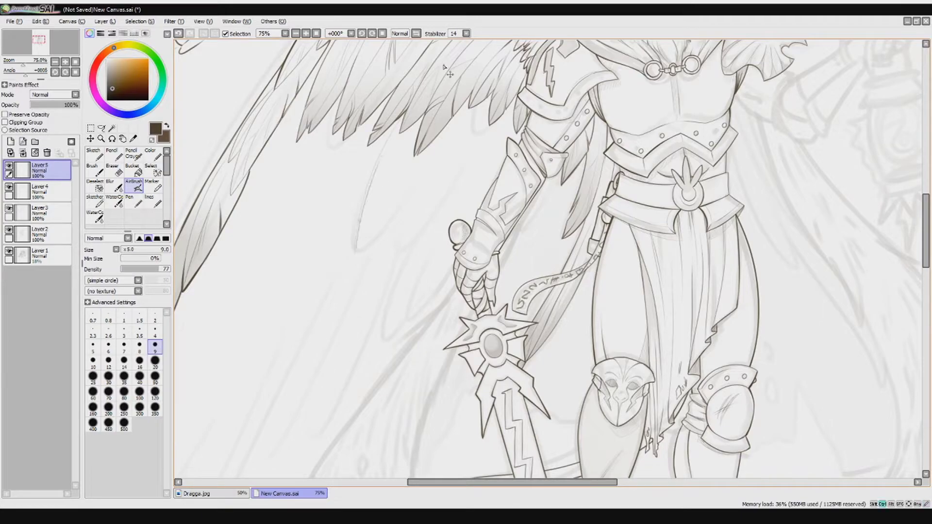
left_click(39, 192)
left_click_drag(73, 105, 54, 105)
left_click(39, 213)
left_click(55, 105)
left_click(39, 255)
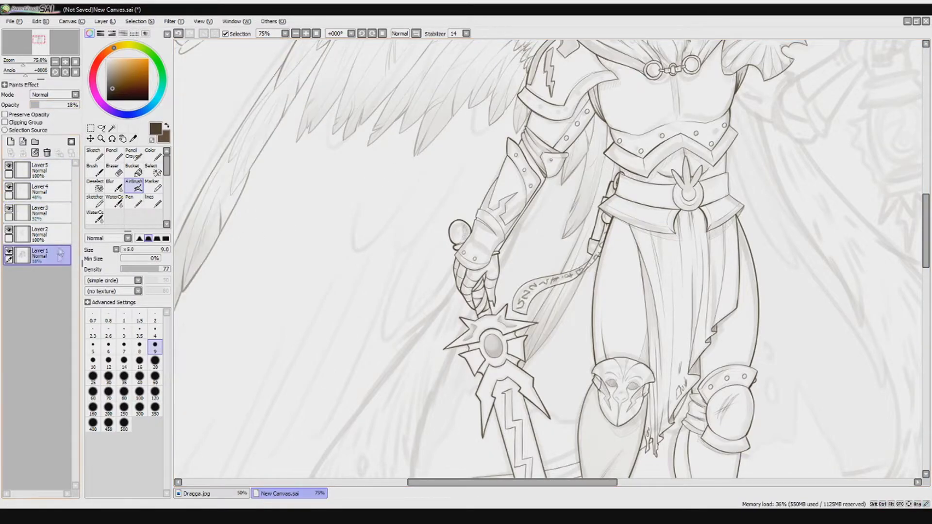
Draw thin outlines of the first long lower-row feathers beneath the middle of the wing on the top layer.
left_click(39, 169)
left_click_drag(394, 143, 354, 251)
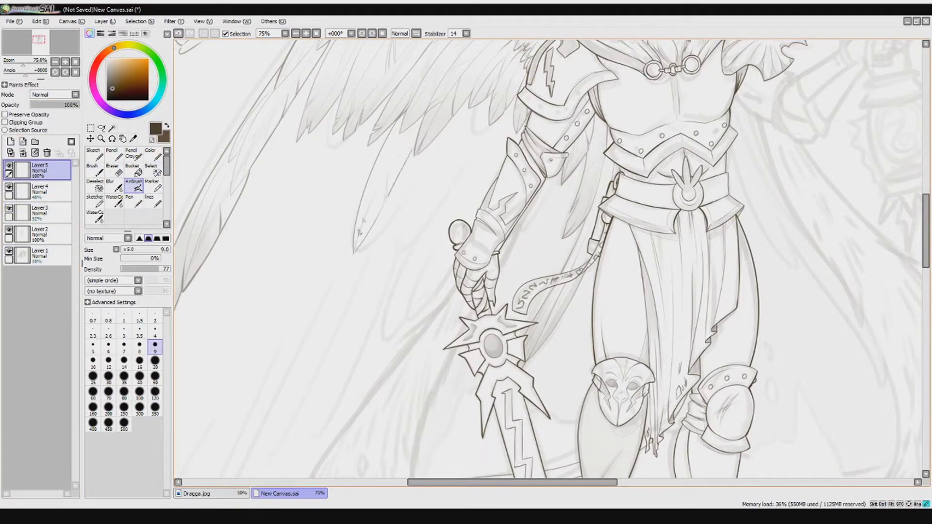
mouse_move(427, 145)
left_mouse_down()
mouse_move(404, 234)
mouse_move(447, 180)
left_mouse_up()
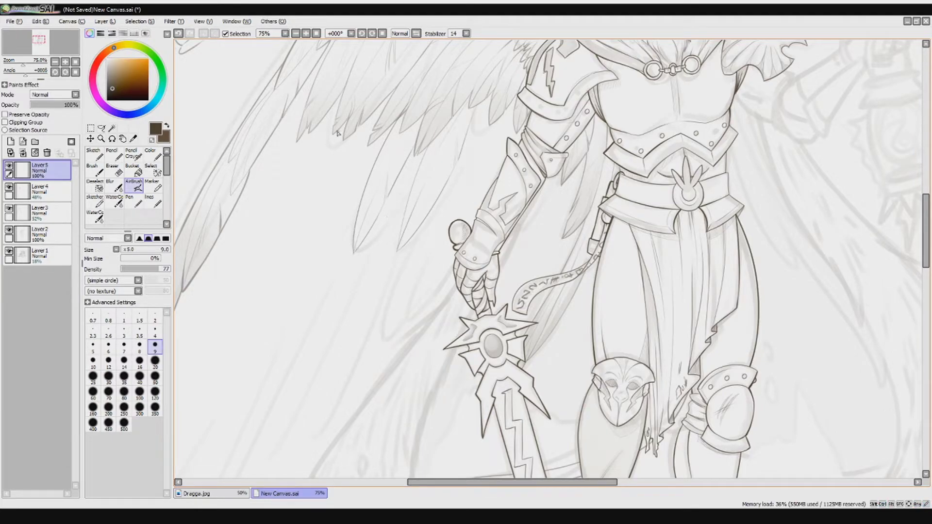
left_click_drag(313, 281, 320, 246)
Outline further long lower-row feathers from the middle of the wing toward its outer edge.
left_click_drag(368, 202, 411, 131)
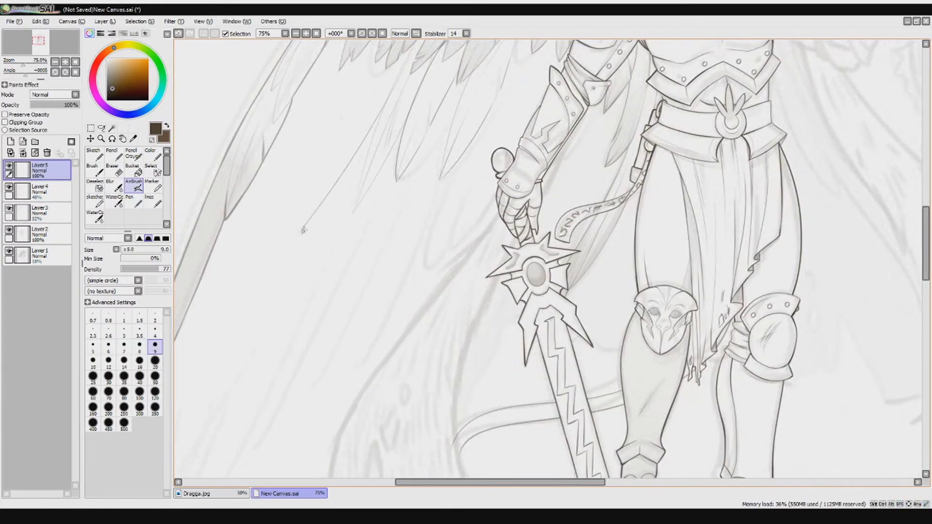
scroll(281, 229, "up", 3)
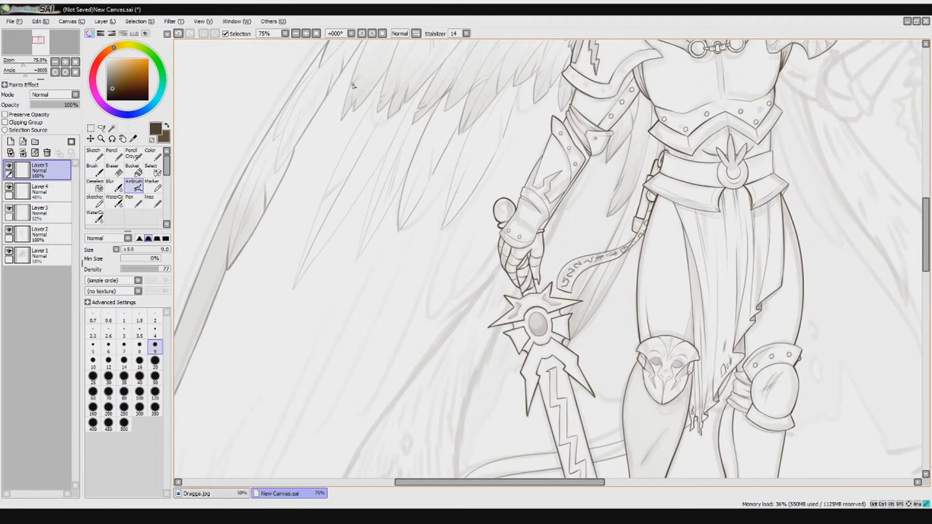
left_click_drag(314, 223, 268, 269)
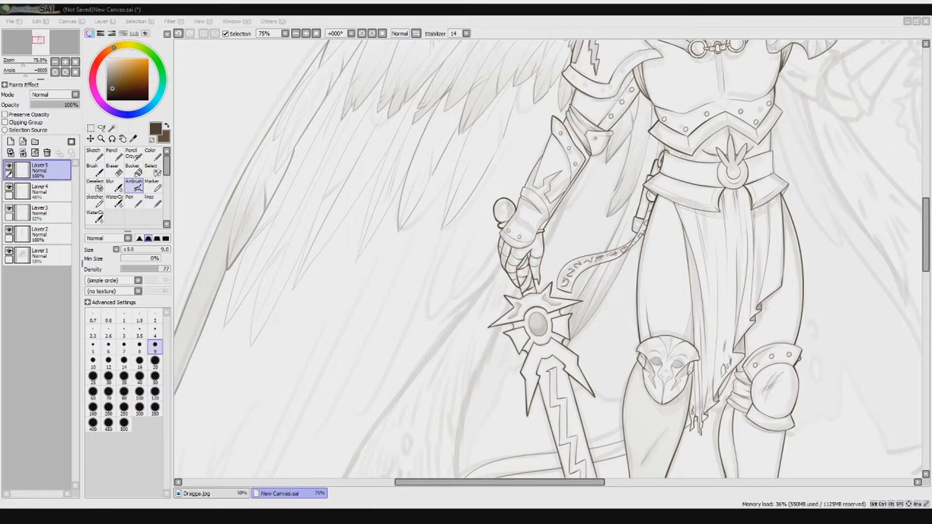
scroll(281, 124, "down", 1)
scroll(407, 181, "up", 1)
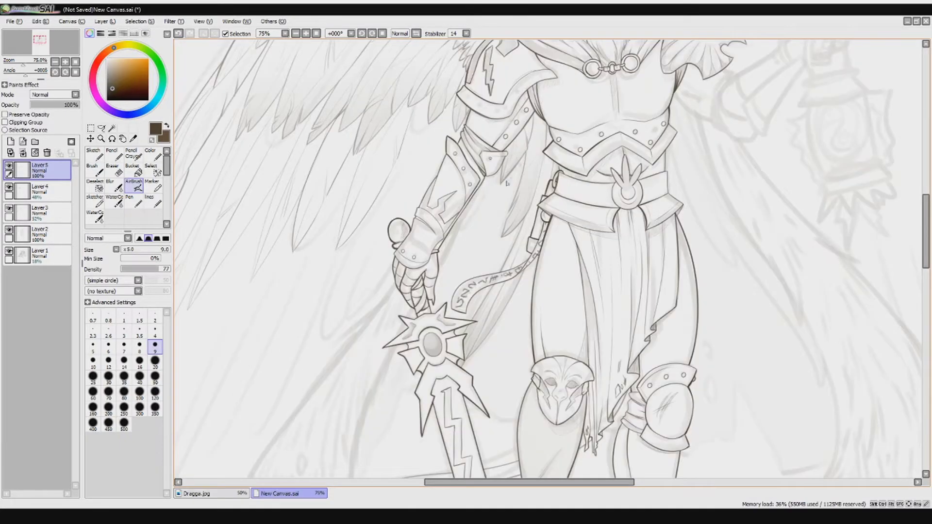
Outline the lower-row feathers between the wing's middle and the forearm, undoing uneven strokes.
left_click_drag(452, 104, 432, 190)
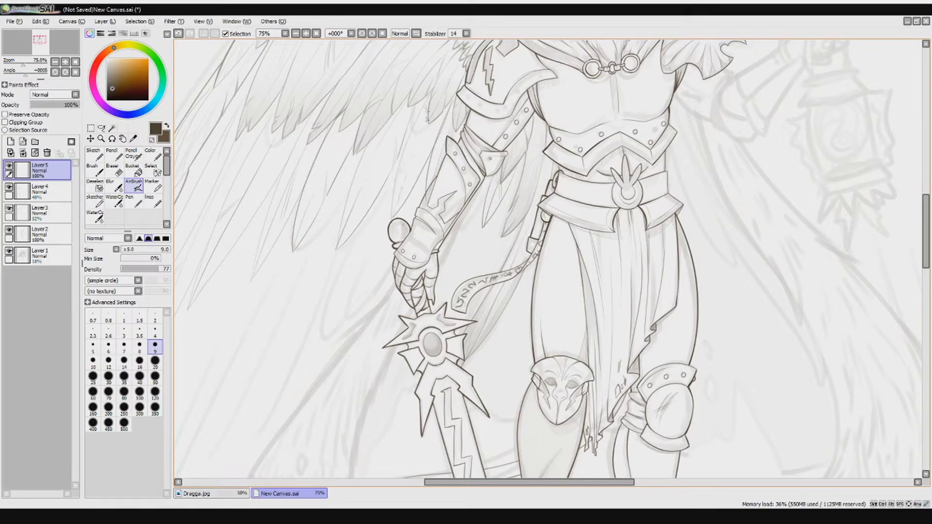
key("ctrl+z")
key("ctrl+y")
key("ctrl+y")
key("ctrl+z")
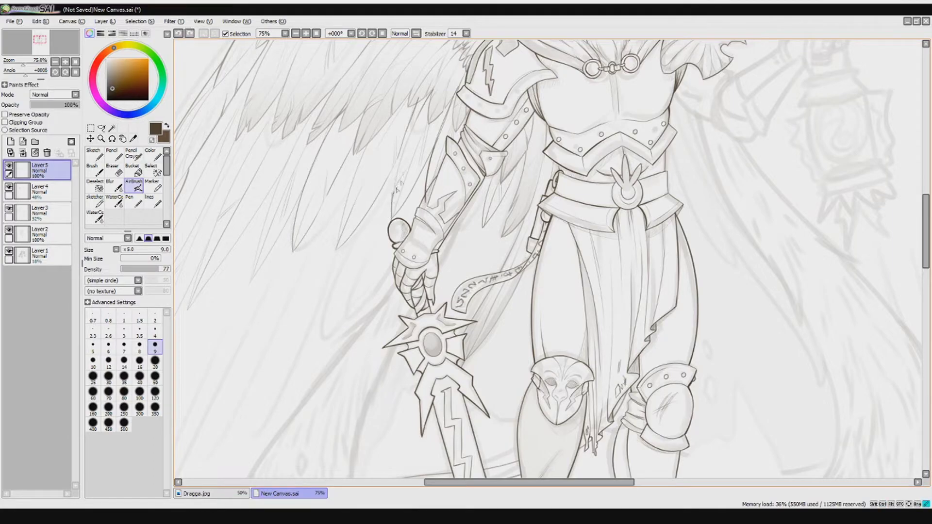
left_click_drag(411, 124, 355, 235)
key("ctrl+z")
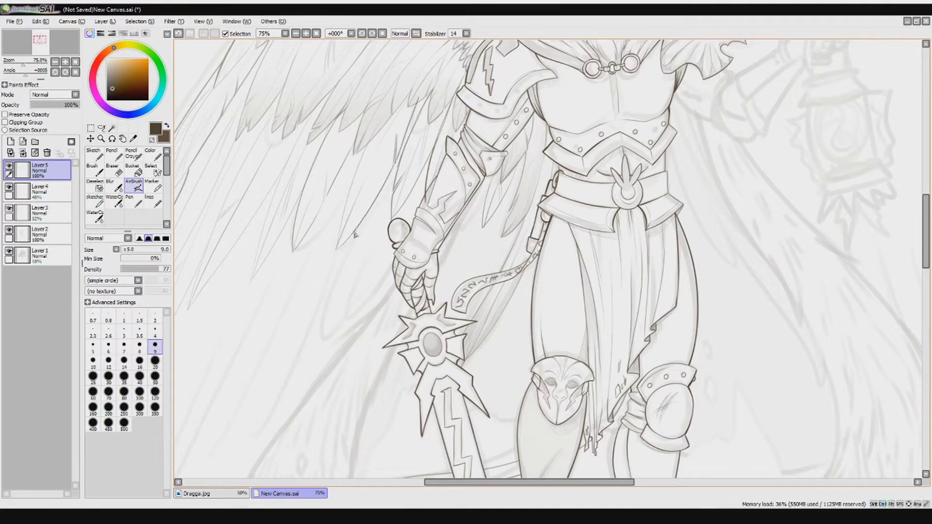
Thicken the tip and edges of the lower-row feather nearest the sword pommel, undoing stray strokes.
left_click_drag(372, 139, 336, 245)
key("ctrl+z")
left_click_drag(353, 196, 336, 246)
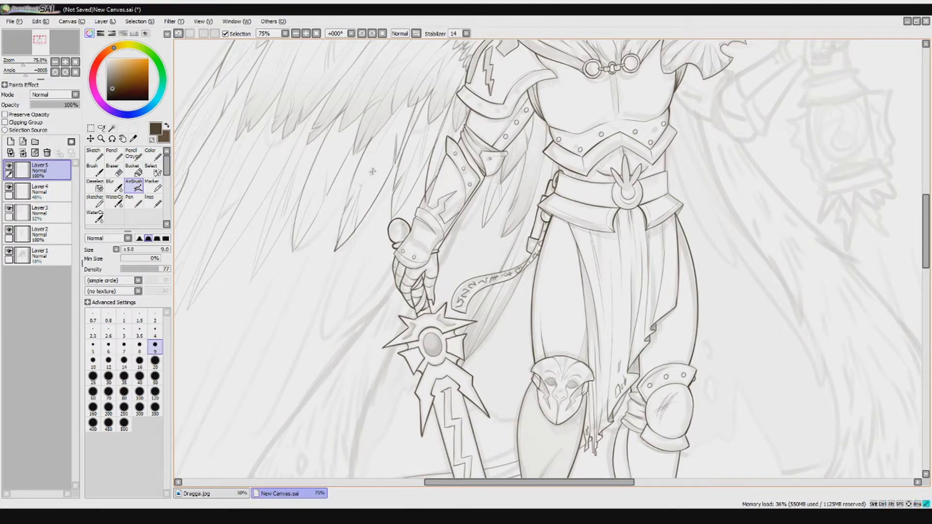
key("ctrl+z")
left_click_drag(414, 95, 375, 155)
key("ctrl+z")
Darken the upper edges of the lower-row feathers between the wing's middle and its outer edge.
left_click_drag(294, 251, 331, 164)
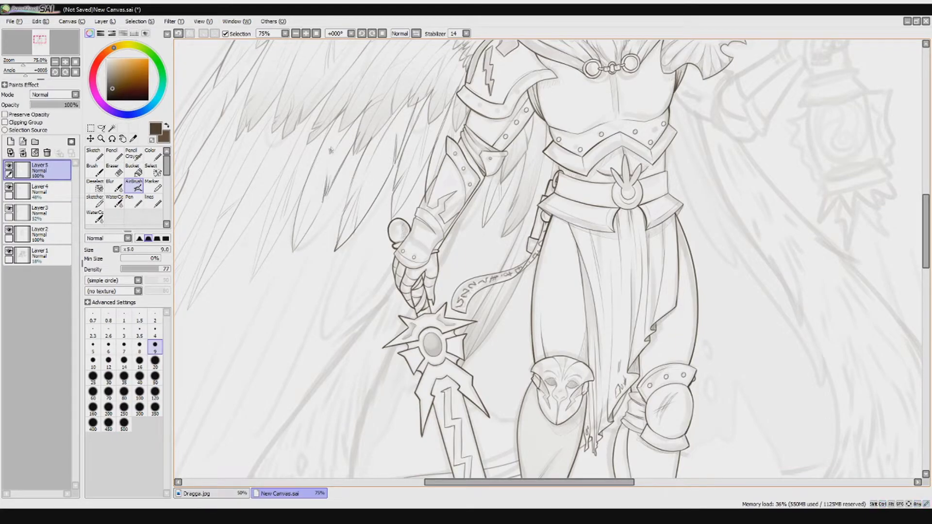
scroll(334, 163, "up", 1)
key("ctrl+z")
mouse_move(345, 91)
left_mouse_down()
mouse_move(320, 117)
mouse_move(367, 63)
left_mouse_up()
left_click_drag(296, 160, 346, 137)
Darken the edges and tips of the two outermost lower-row feathers, undoing uneven strokes.
left_click_drag(192, 248, 248, 225)
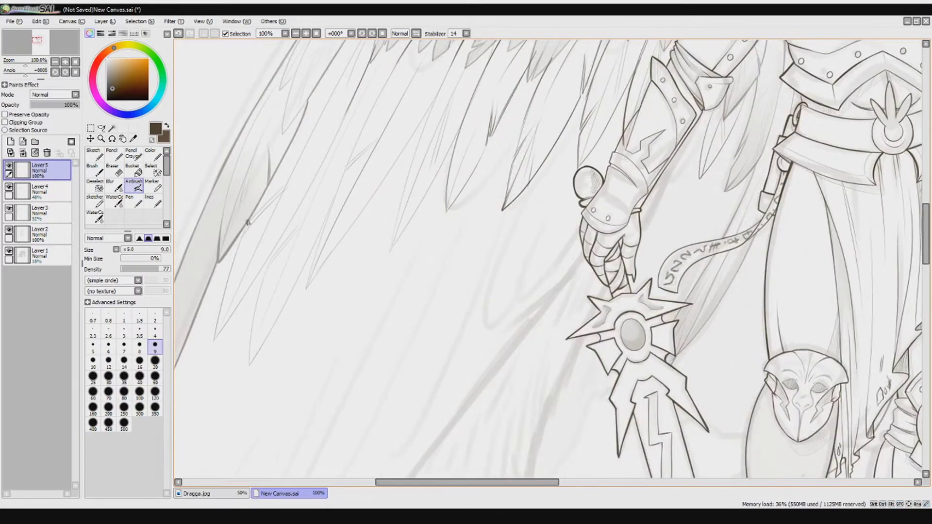
key("ctrl+z")
left_click_drag(214, 340, 244, 222)
key("ctrl+z")
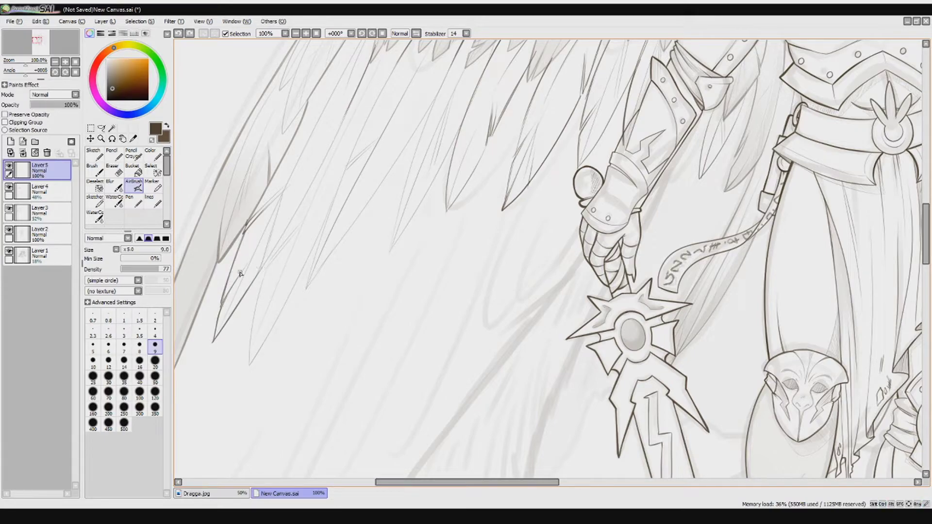
mouse_move(267, 270)
left_mouse_down()
mouse_move(250, 363)
mouse_move(272, 325)
left_mouse_up()
Darken the edges of the next lower-row feathers toward the wing's middle, undoing uneven strokes and the scribble beneath them.
mouse_move(297, 260)
left_mouse_down()
mouse_move(291, 304)
mouse_move(338, 199)
left_mouse_up()
key("ctrl+z")
mouse_move(306, 291)
left_mouse_down()
mouse_move(342, 233)
mouse_move(339, 220)
left_mouse_up()
key("ctrl+z")
key("ctrl+z")
mouse_move(439, 91)
left_mouse_down()
mouse_move(407, 165)
mouse_move(390, 252)
left_mouse_up()
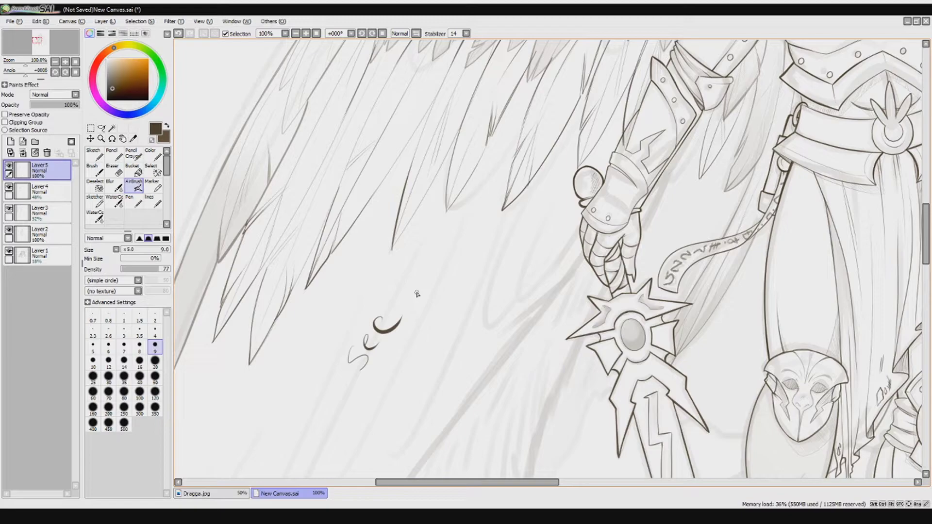
key("ctrl+z")
key("ctrl+z")
key("ctrl+z")
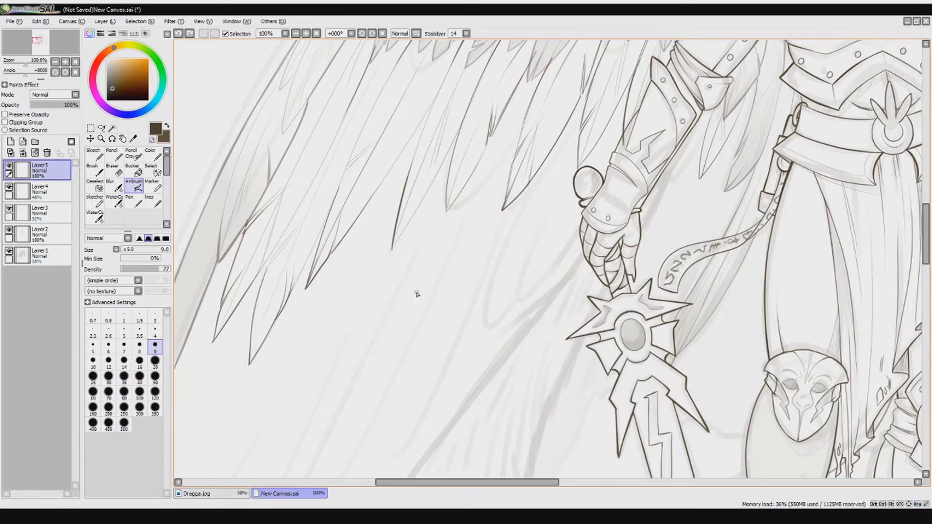
Ink the missing edge of the middle lower-row feather and strengthen the inner lines of the feathers toward the wing's outer edge.
left_click_drag(416, 294, 388, 347)
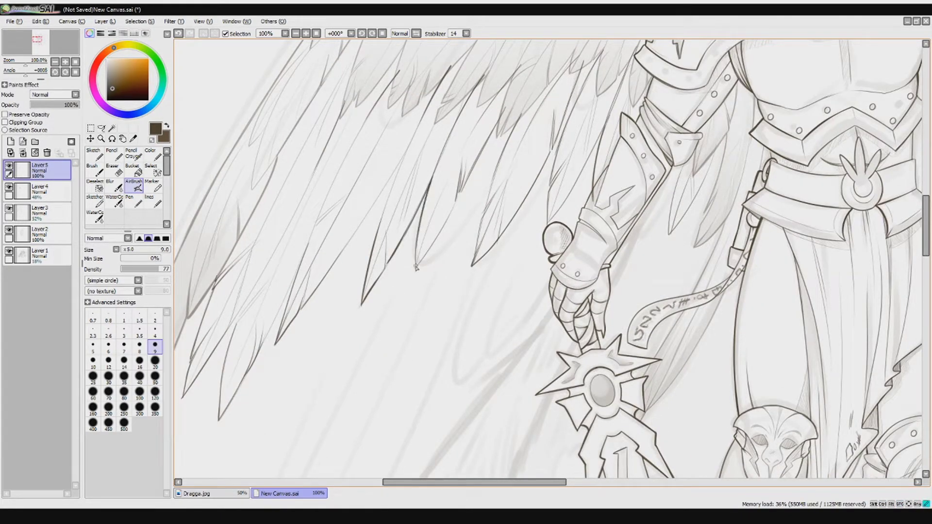
left_click_drag(446, 223, 500, 121)
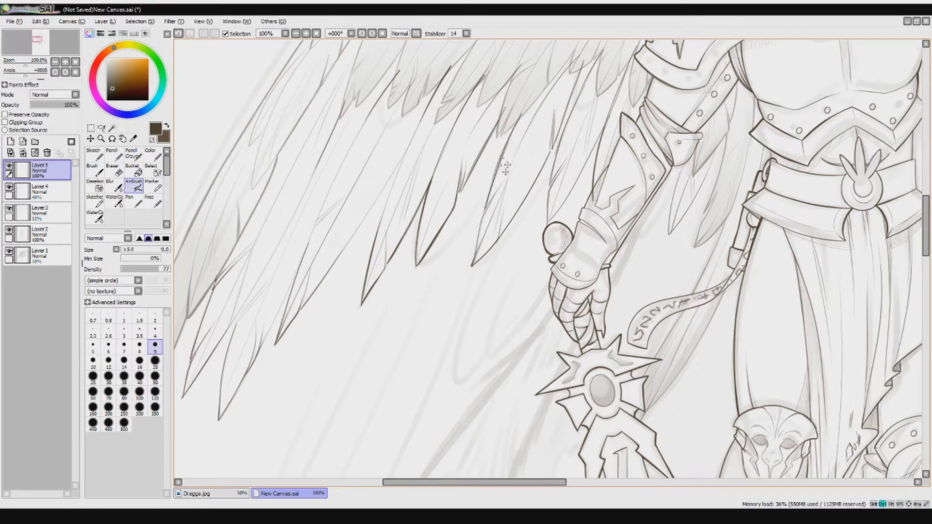
left_click_drag(410, 145, 453, 119)
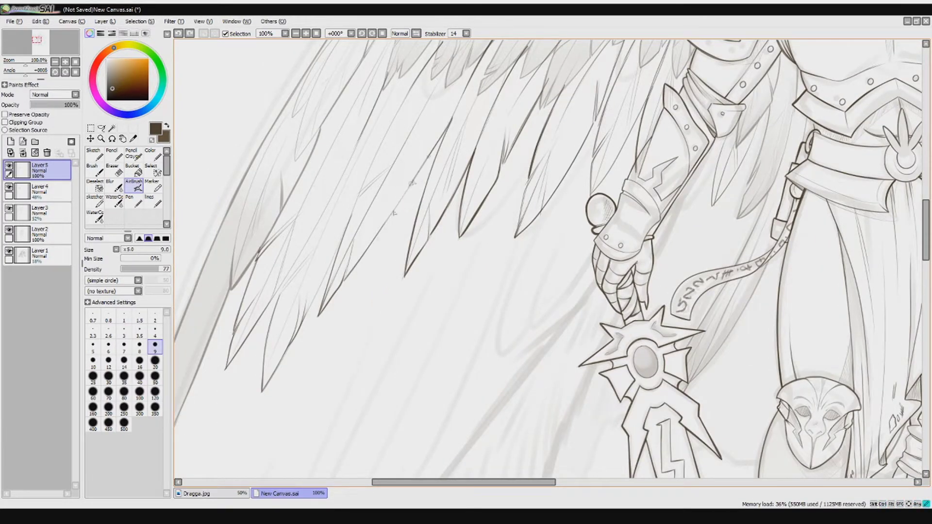
left_click_drag(389, 223, 425, 169)
left_click_drag(313, 243, 369, 164)
key("ctrl+z")
left_click_drag(314, 154, 249, 232)
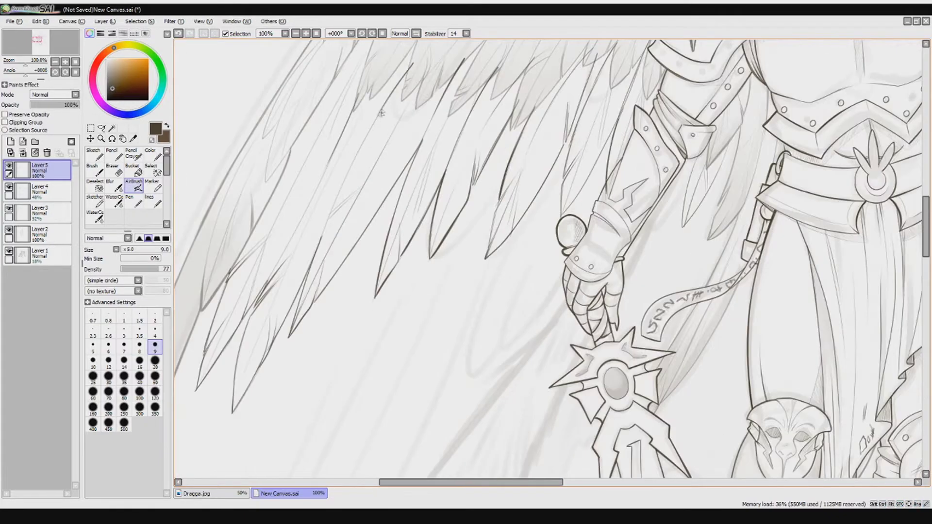
key("ctrl+y")
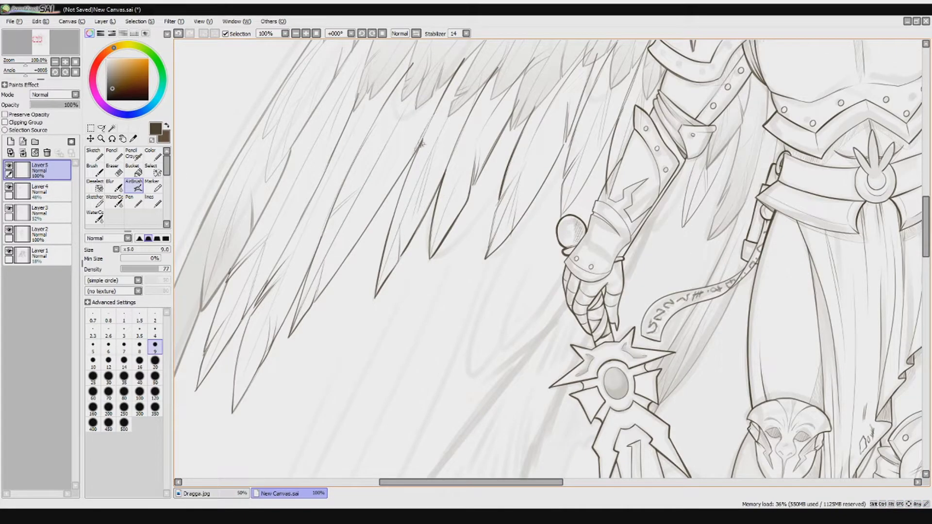
Check the lower row by toggling Layer 5, and erase its lines where they overlap the upper row's shaded feather tips.
scroll(418, 151, "down", 2)
scroll(417, 150, "up", 1)
left_click(9, 167)
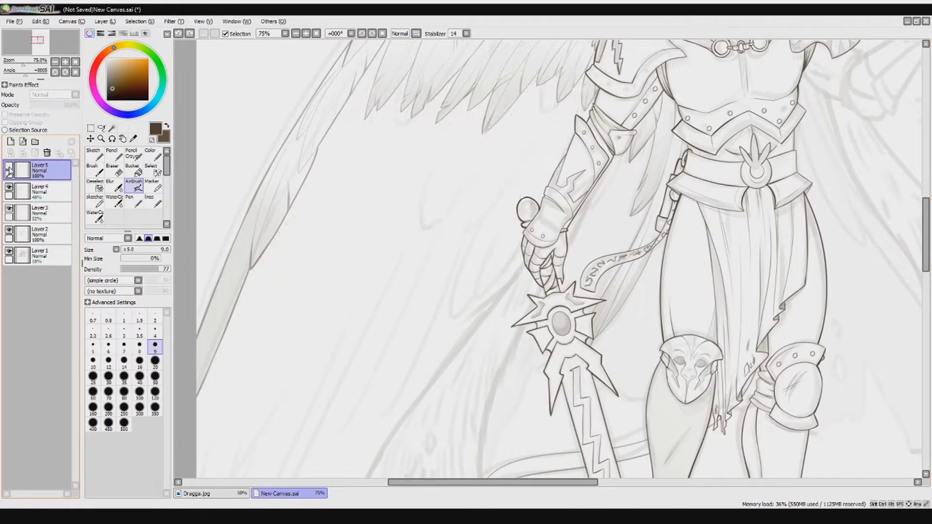
left_click(8, 167)
scroll(272, 228, "up", 3)
key("e")
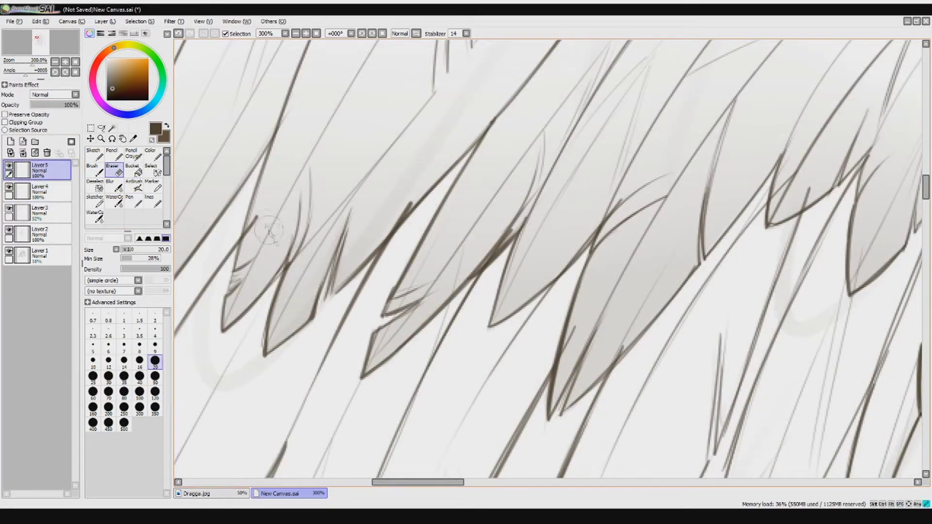
left_click_drag(600, 342, 653, 290)
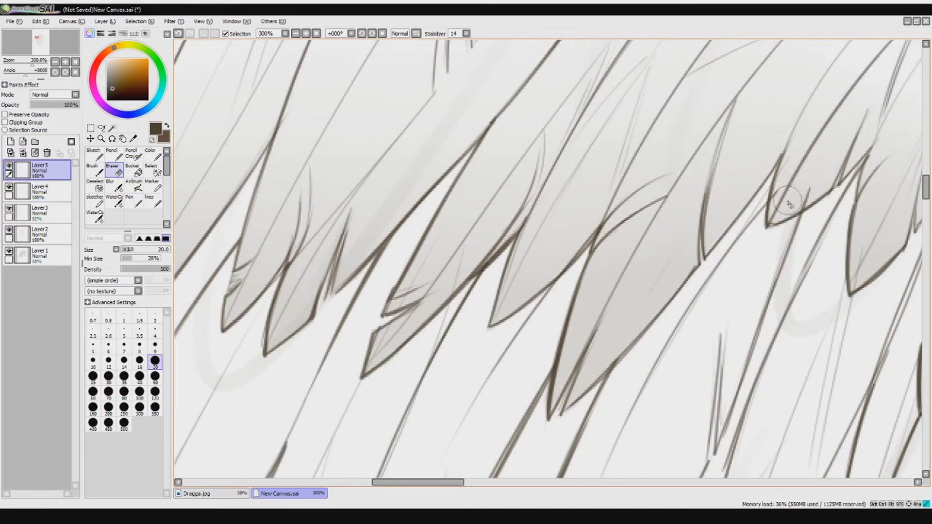
scroll(789, 204, "down", 2)
scroll(609, 160, "up", 2)
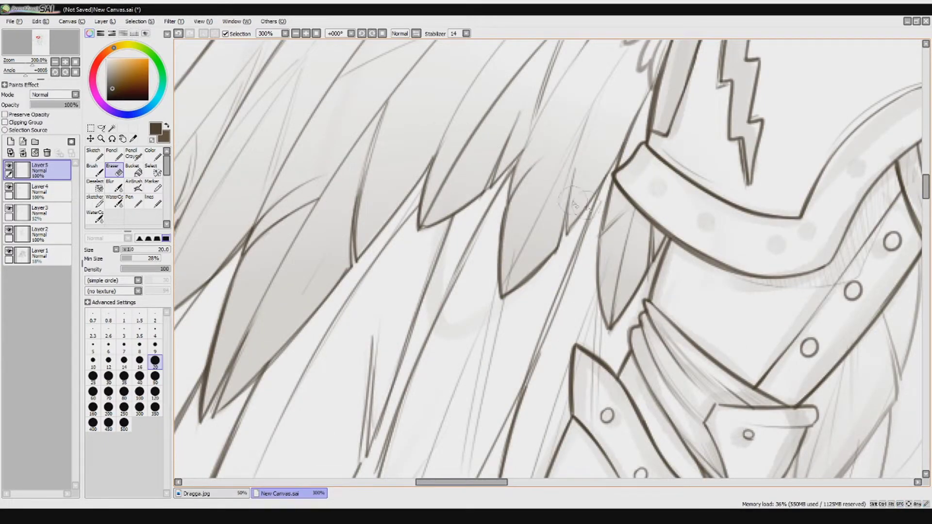
scroll(582, 146, "down", 3)
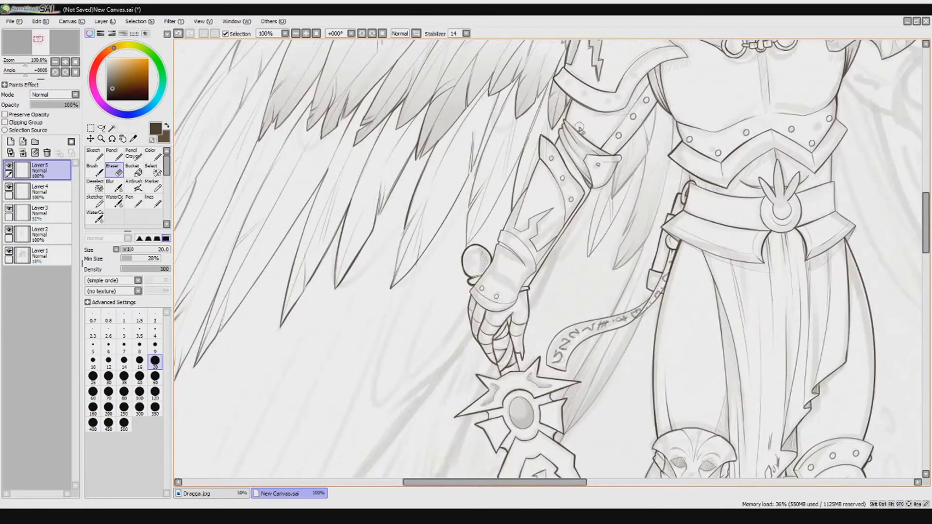
Strengthen the outlines of the lower-row feathers beside the forearm and above the sword pommel with the Airbrush.
scroll(579, 128, "up", 1)
left_click(134, 186)
mouse_move(444, 262)
left_mouse_down()
mouse_move(461, 190)
mouse_move(436, 212)
left_mouse_up()
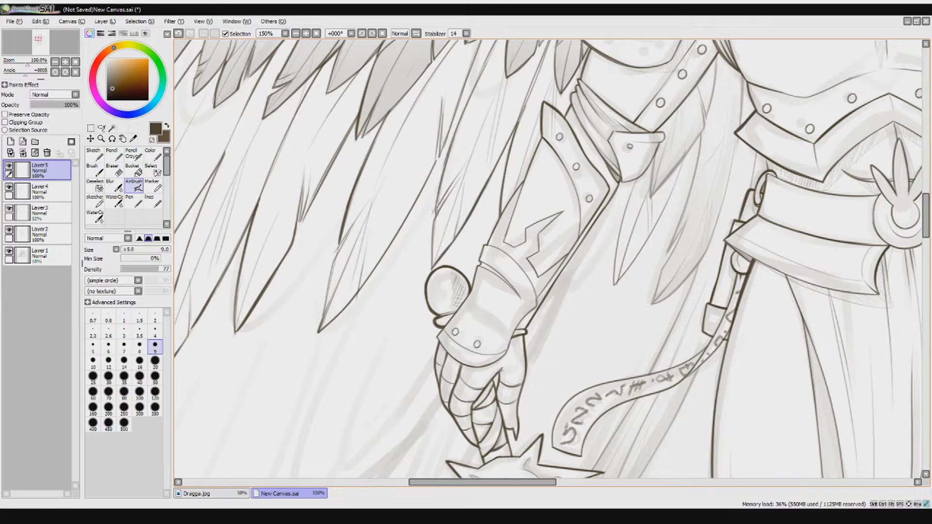
left_click_drag(467, 171, 434, 218)
left_click_drag(437, 151, 359, 257)
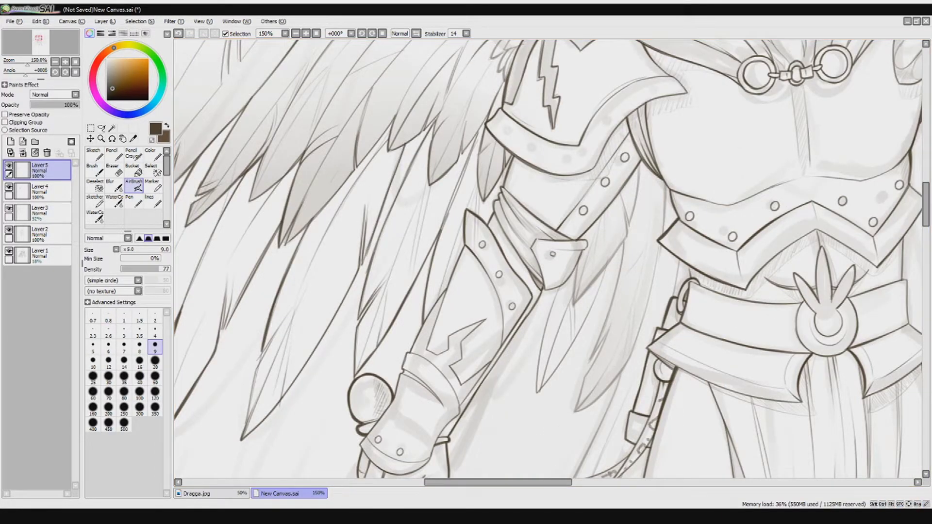
Add a new layer at 13% opacity and shade across the tips of the lower-row feathers.
scroll(548, 257, "down", 3)
left_click(10, 141)
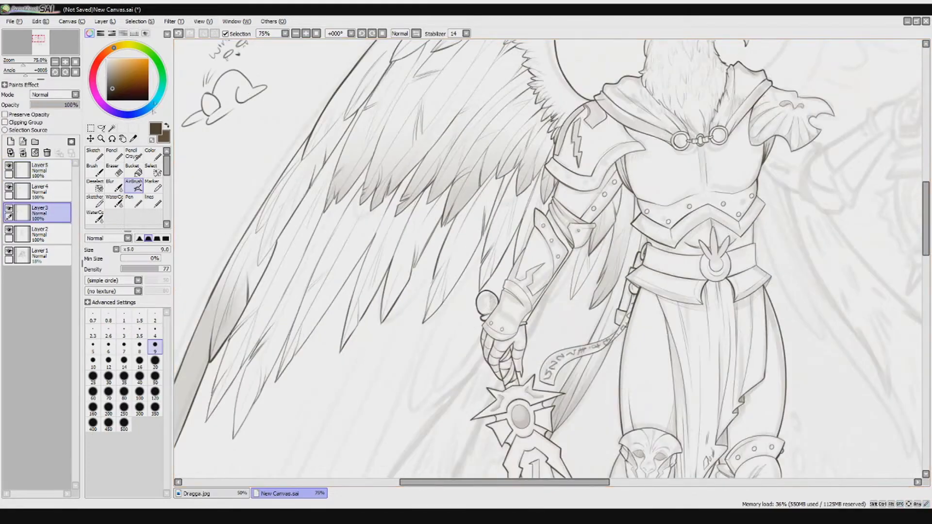
left_click(154, 156)
left_click_drag(262, 339, 233, 427)
left_click_drag(73, 104, 37, 105)
mouse_move(228, 423)
left_mouse_down()
mouse_move(346, 309)
mouse_move(510, 243)
left_mouse_up()
left_click(97, 171)
Hide Layer 3 and Layer 4, and erase the shading in the gap between the two outermost lower-row feathers.
left_click(119, 170)
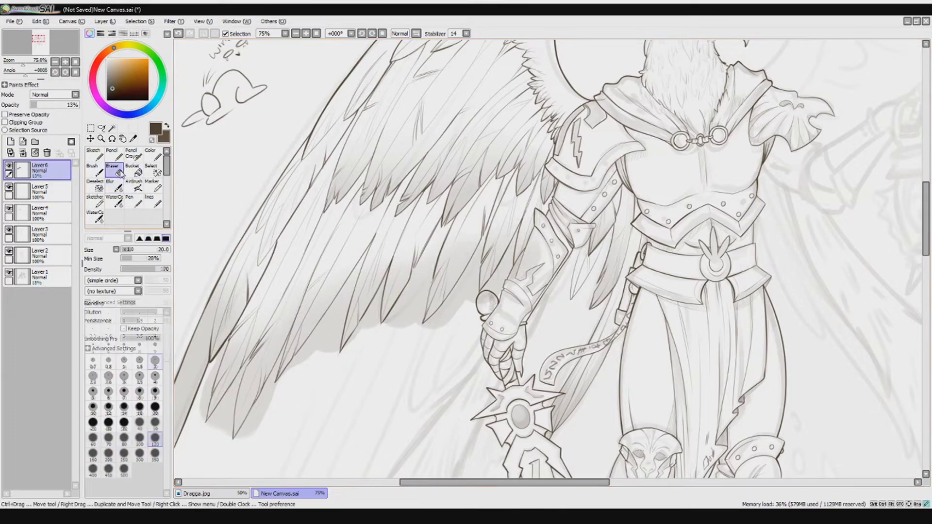
scroll(298, 318, "up", 1)
mouse_move(277, 250)
left_mouse_down()
mouse_move(245, 346)
mouse_move(252, 327)
left_mouse_up()
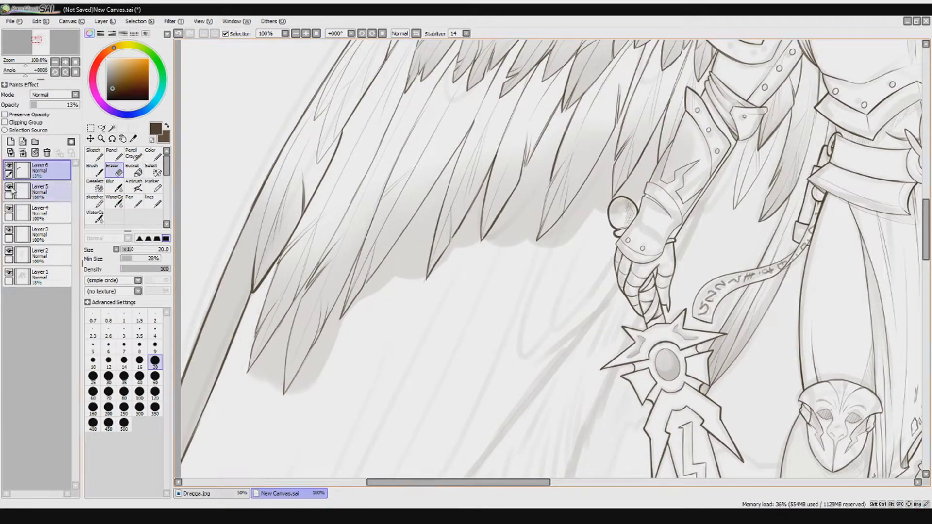
left_click(9, 208)
left_click(9, 229)
left_click_drag(283, 385, 290, 315)
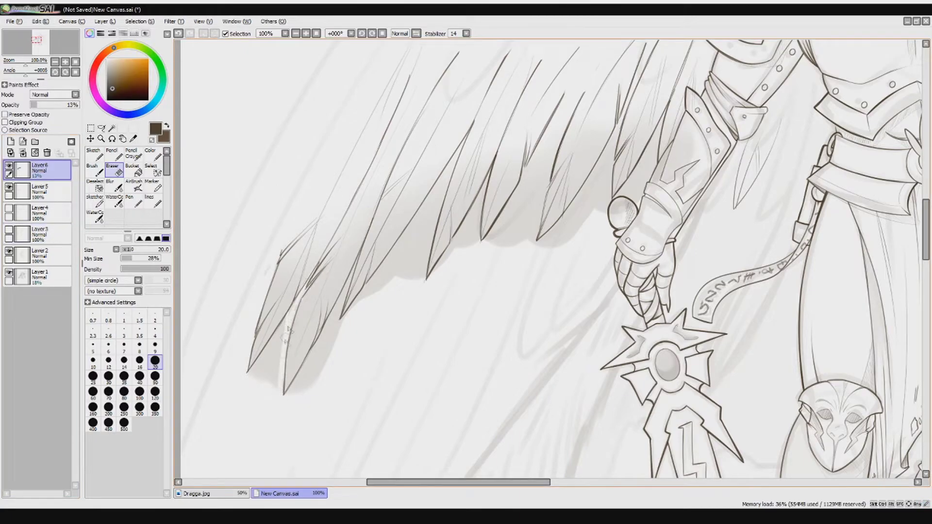
Enlarge the eraser to size 50 and remove the shading spilling below the lower-row feathers and over the forearm.
key("bracketright")
key("bracketright")
key("bracketright")
key("bracketright")
key("bracketright")
mouse_move(310, 386)
left_mouse_down()
mouse_move(339, 319)
mouse_move(394, 290)
mouse_move(468, 228)
mouse_move(580, 236)
mouse_move(450, 304)
left_mouse_up()
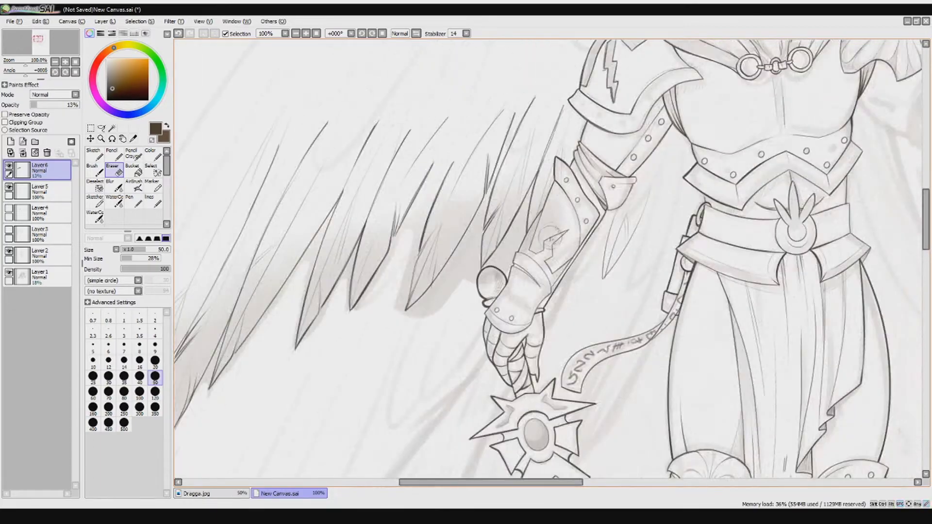
mouse_move(519, 233)
left_mouse_down()
mouse_move(486, 286)
mouse_move(451, 277)
mouse_move(413, 291)
mouse_move(410, 229)
left_mouse_up()
Reduce the eraser to size 20 and trim the leftover shading between the lower-row feather tips.
key("bracketleft")
key("bracketleft")
key("bracketleft")
key("bracketleft")
key("bracketleft")
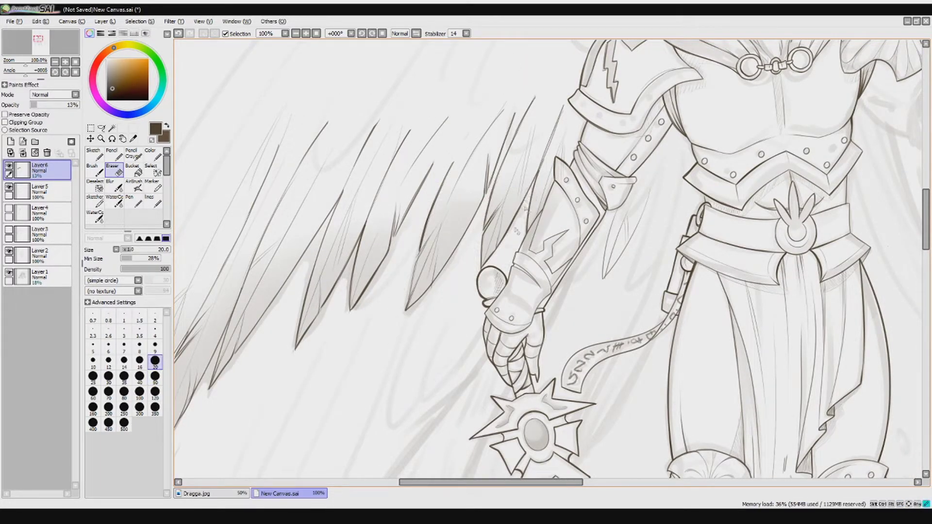
left_click_drag(430, 291, 419, 306)
mouse_move(393, 247)
left_mouse_down()
mouse_move(369, 291)
mouse_move(342, 286)
mouse_move(323, 318)
mouse_move(335, 216)
mouse_move(301, 291)
mouse_move(328, 281)
mouse_move(291, 246)
mouse_move(296, 281)
left_mouse_up()
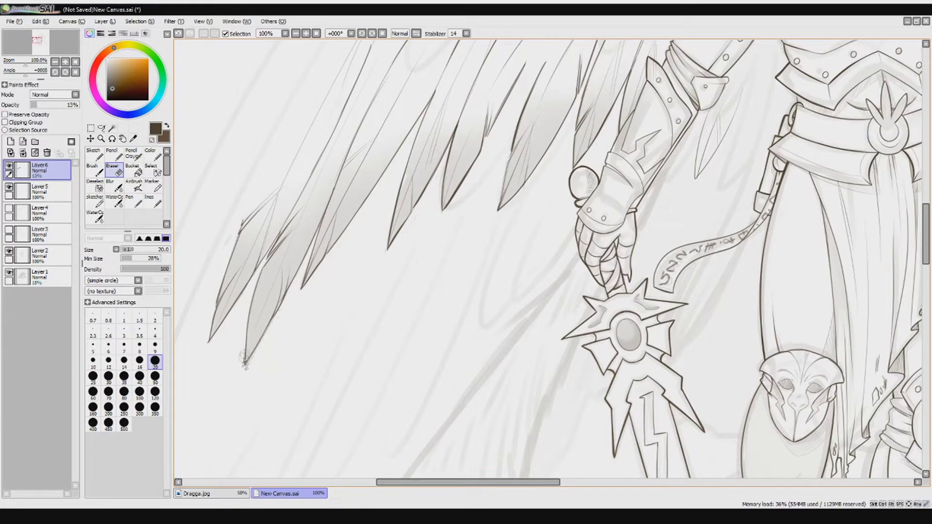
Show Layer 3 and Layer 4 again to restore the wing's upper feathers.
scroll(280, 260, "down", 4)
scroll(280, 260, "down", 2)
left_click(9, 209)
left_click(9, 230)
scroll(476, 233, "up", 3)
Darken the outline of the narrow feather below the elbow armour on Layer 5.
left_click(38, 192)
scroll(434, 204, "up", 2)
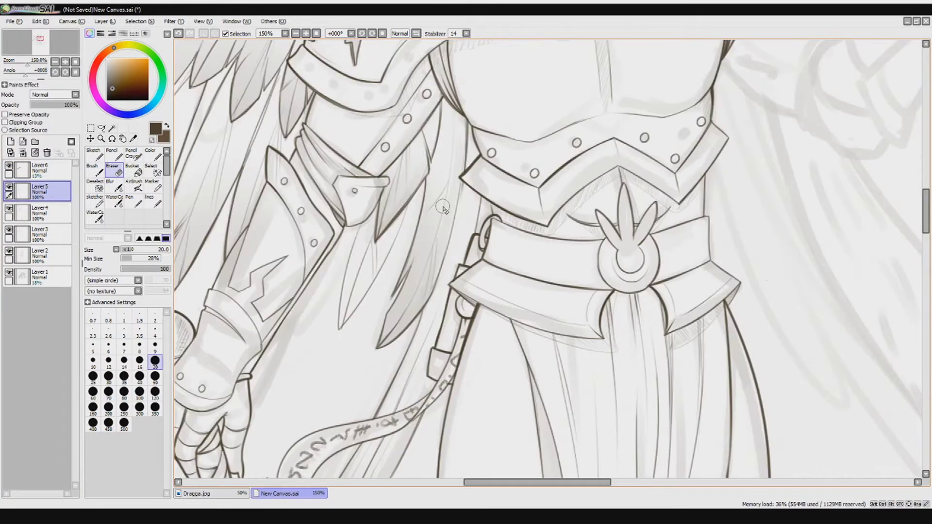
key("a")
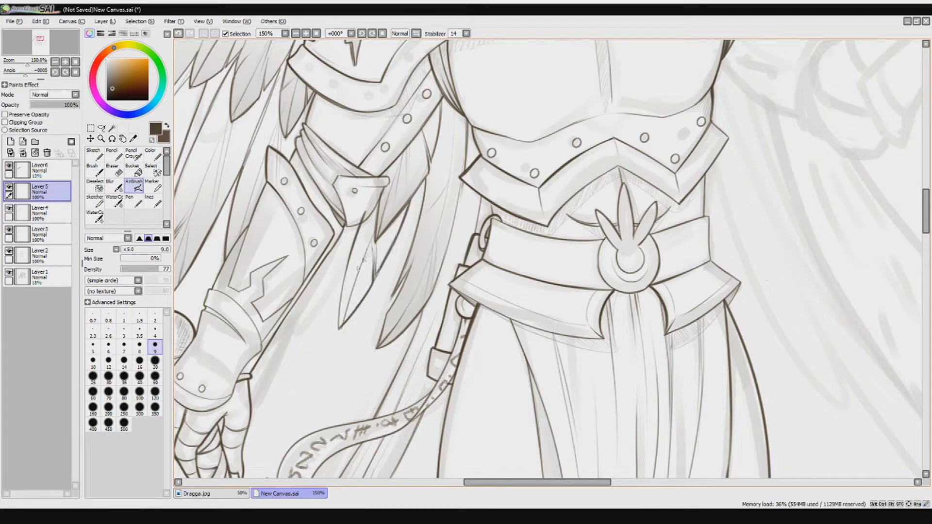
Shade the narrow feather below the elbow on Layer 6, trim the excess, and check it against the sketch layer.
left_click(39, 170)
left_click(151, 154)
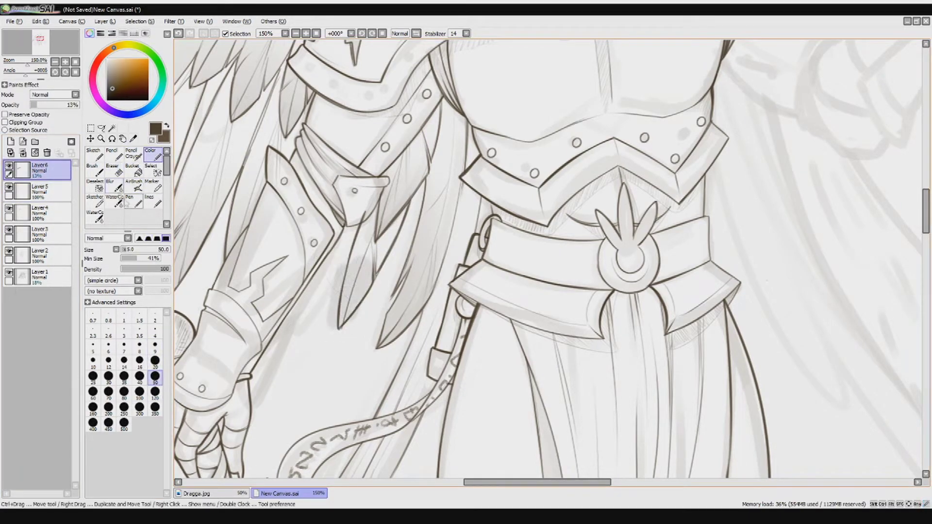
key("e")
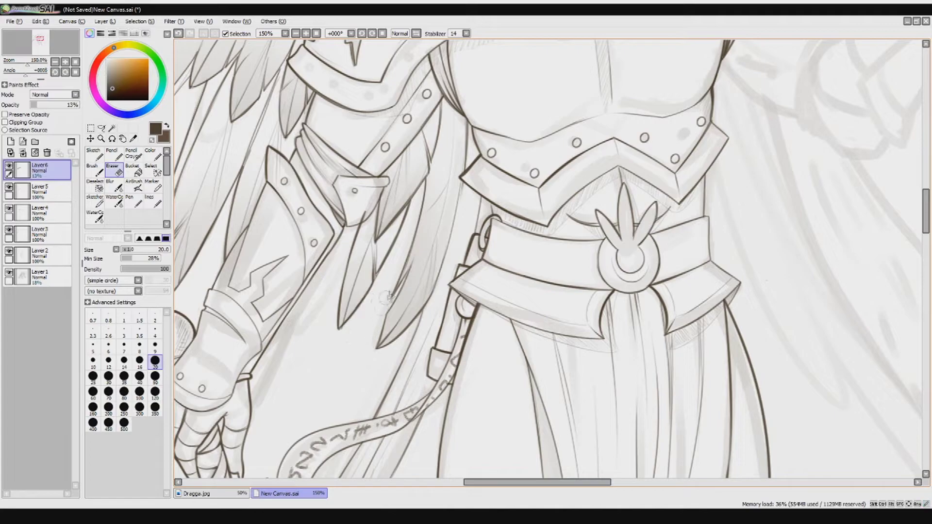
left_click(9, 272)
left_click(9, 273)
left_click(39, 191)
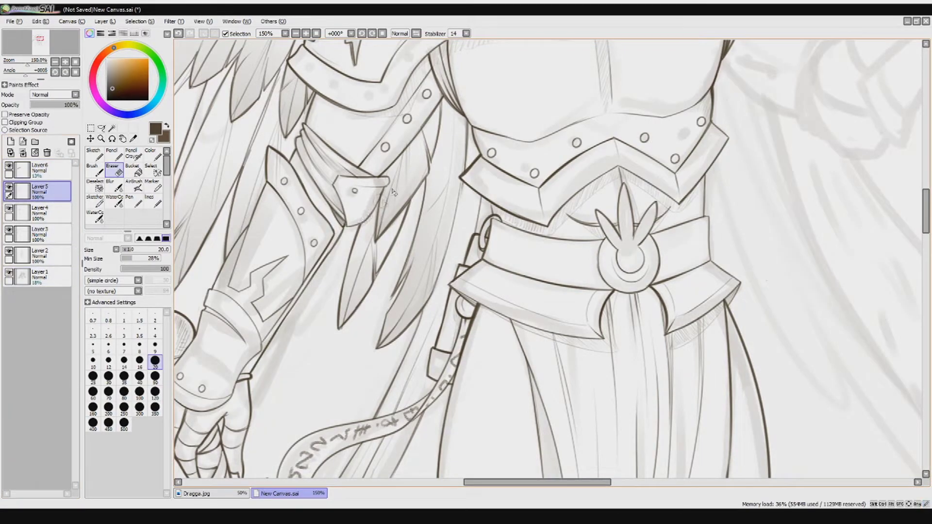
scroll(395, 157, "down", 5)
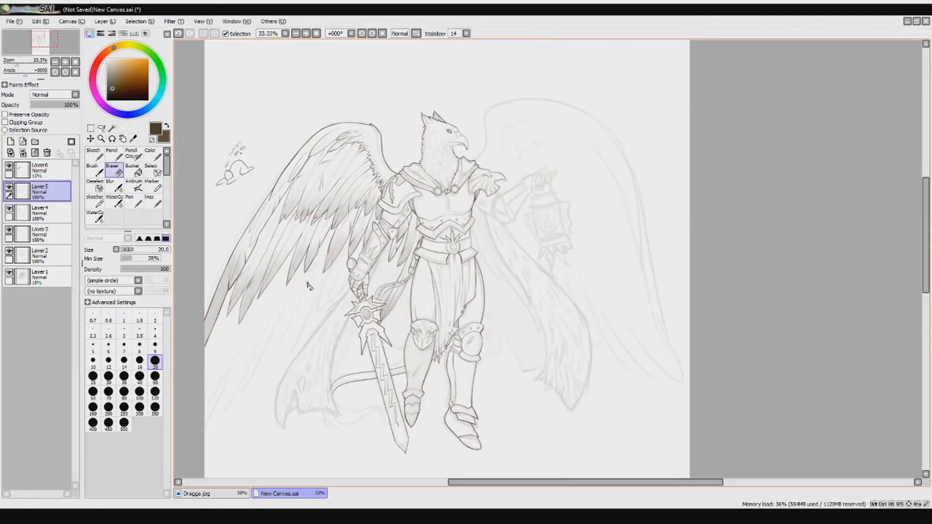
Merge the feather shading layer into Layer 5 and create a new empty layer on top.
scroll(308, 320, "up", 3)
left_click(39, 170)
left_click(47, 152)
left_click(11, 142)
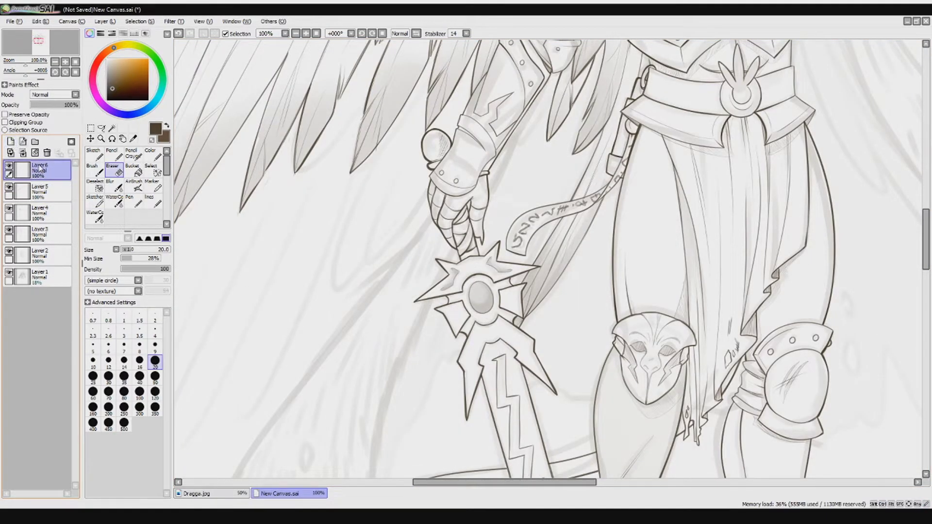
Sketch long feathers for a further row beneath the lower row, beside the gauntleted hand, with the Airbrush.
key("alt+Tab")
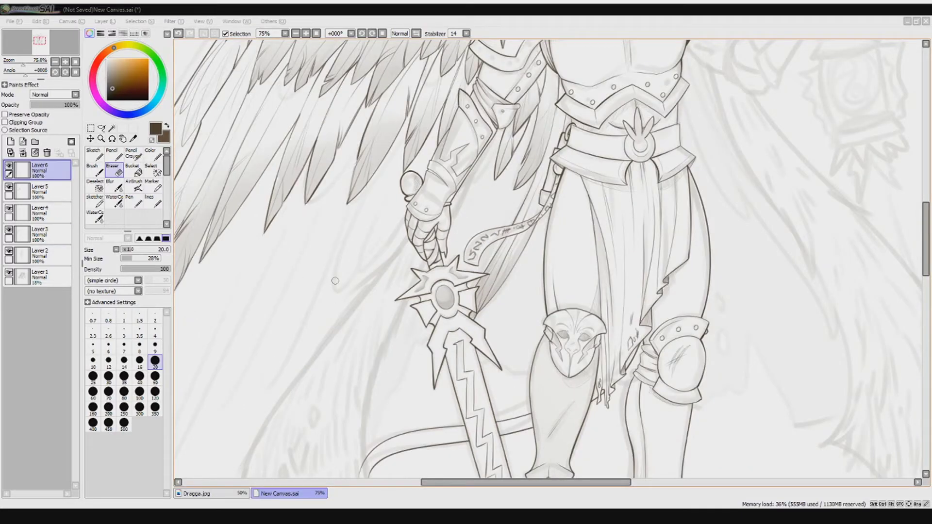
left_click(134, 185)
left_click_drag(406, 269, 449, 164)
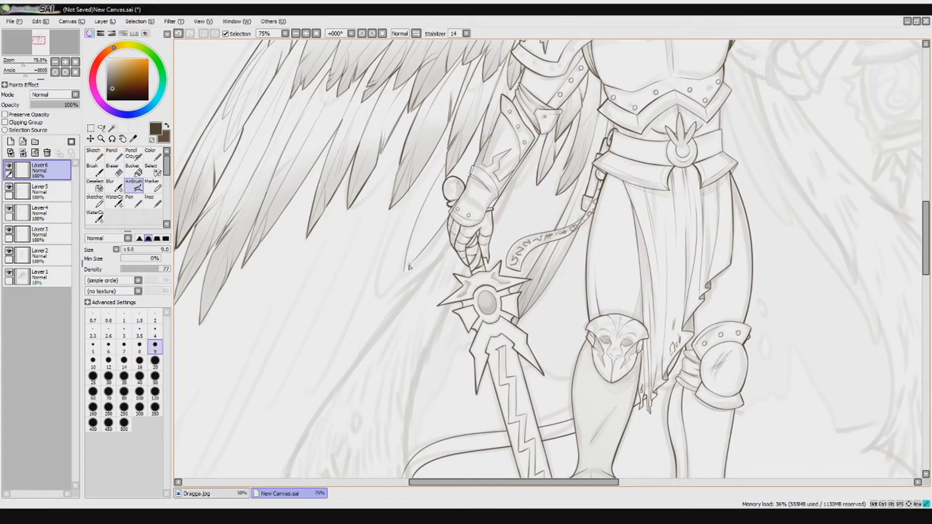
left_click_drag(406, 196, 375, 291)
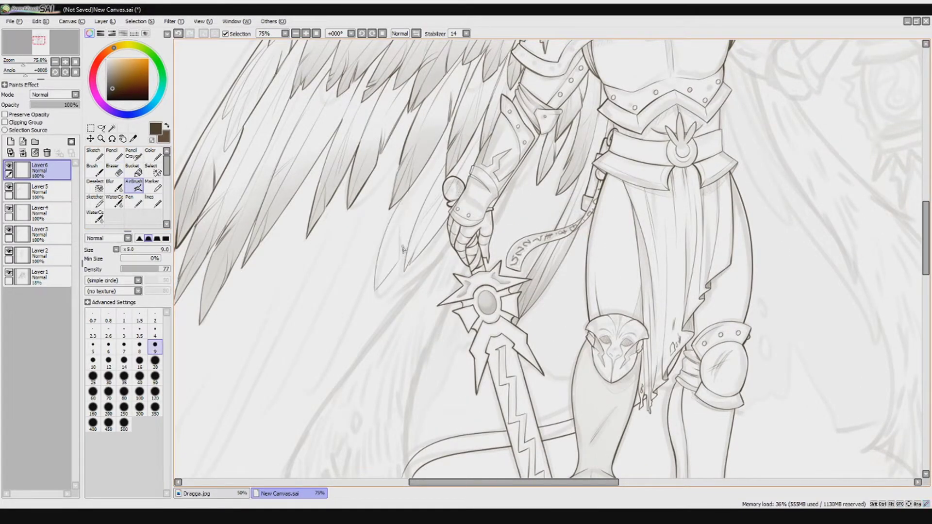
key("Left")
key("Down")
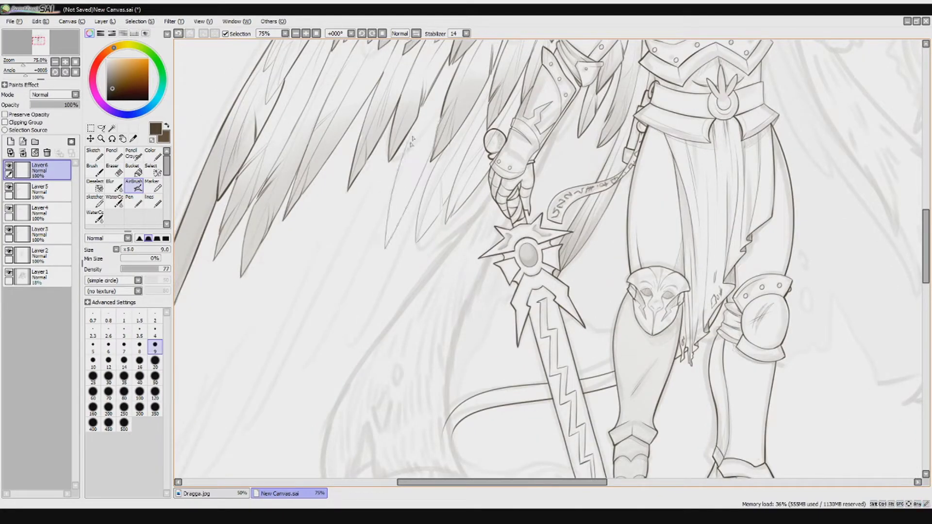
Strengthen the edges of the newly drawn feathers between the lower row and the gauntleted hand.
left_click_drag(434, 111, 403, 204)
left_click_drag(434, 144, 409, 203)
left_click_drag(450, 141, 423, 197)
left_click_drag(490, 168, 473, 190)
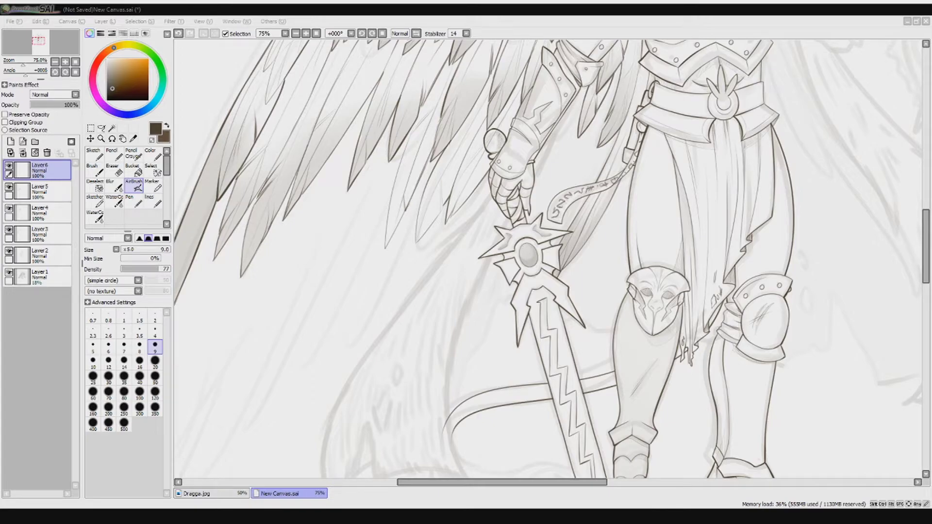
Sketch a long feather beneath the lower row at the wing's outer edge and strengthen its edges with the Airbrush.
mouse_move(383, 233)
left_mouse_down()
mouse_move(416, 202)
mouse_move(453, 204)
left_mouse_up()
mouse_move(301, 214)
left_mouse_down()
mouse_move(261, 316)
mouse_move(290, 233)
left_mouse_up()
key("ctrl+z")
left_click_drag(270, 241, 236, 293)
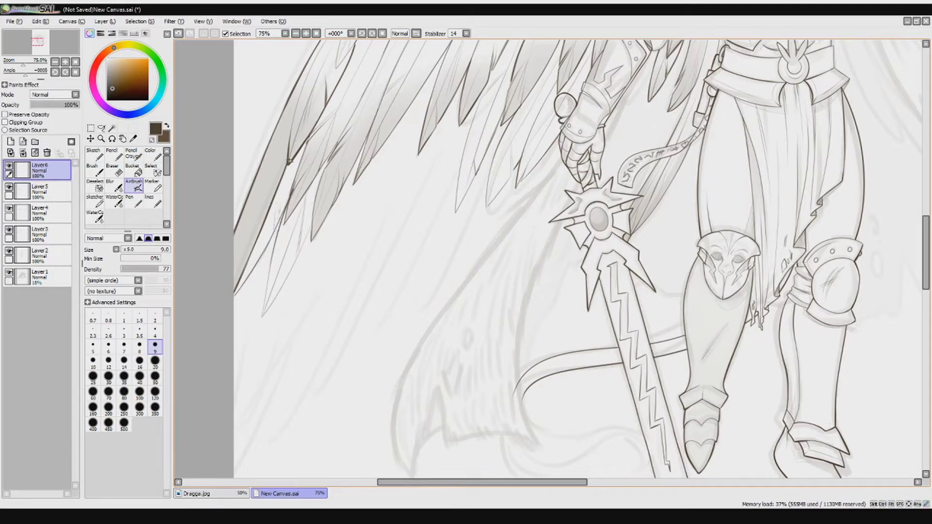
left_click_drag(301, 250, 260, 319)
key("ctrl+z")
left_click_drag(306, 234, 295, 265)
key("ctrl+z")
left_click_drag(316, 211, 297, 258)
mouse_move(263, 320)
left_mouse_down()
mouse_move(297, 260)
mouse_move(237, 298)
left_mouse_up()
Sketch overlapping long feathers to fill the gap between the wing's outermost feather and those beside the gauntleted hand.
left_click_drag(357, 185, 291, 301)
left_click_drag(342, 148, 294, 298)
left_click_drag(371, 124, 311, 258)
left_click_drag(401, 165, 355, 260)
left_click_drag(354, 243, 321, 326)
left_click_drag(374, 195, 353, 241)
key("ctrl+z")
left_click_drag(391, 175, 410, 116)
left_click_drag(369, 180, 355, 290)
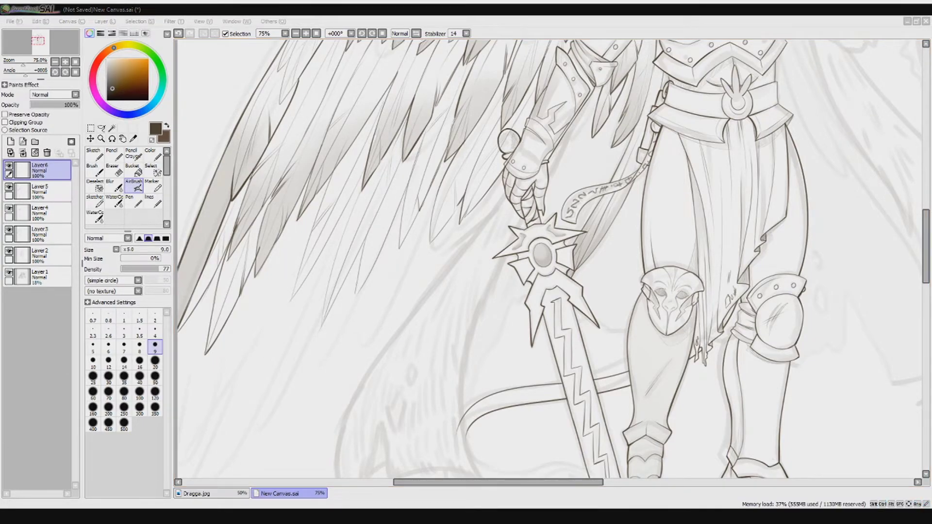
Darken the edges and tips of the sketched feathers nearest the gauntleted hand.
left_click(467, 280)
left_click_drag(432, 245, 449, 168)
key("ctrl+z")
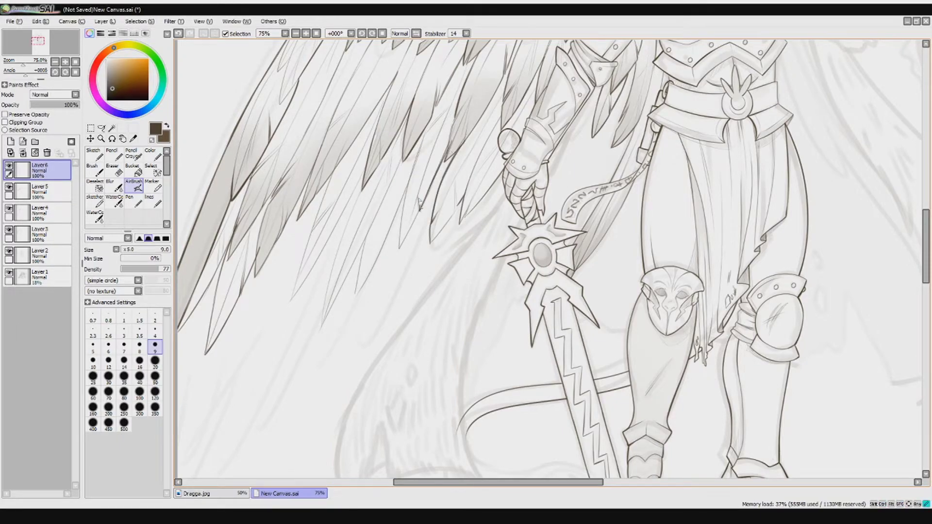
left_click_drag(389, 187, 411, 143)
left_click_drag(355, 297, 370, 262)
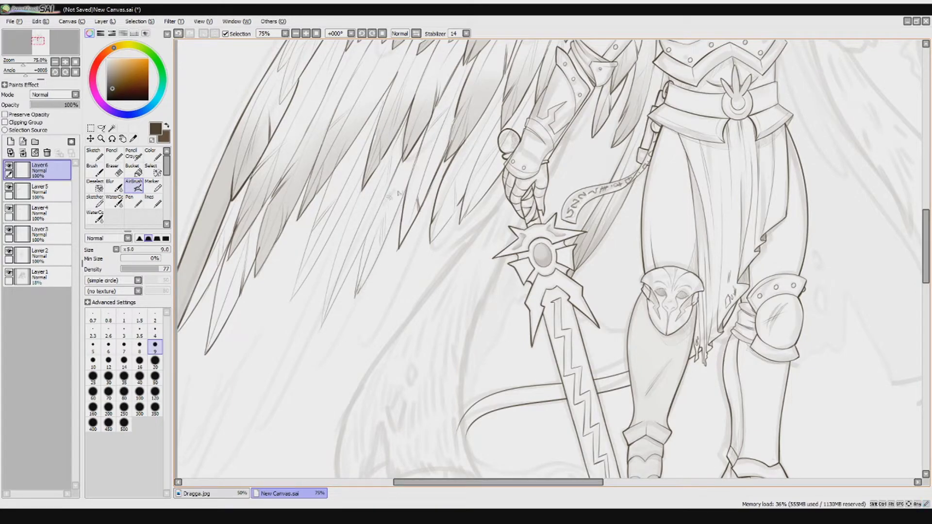
left_click_drag(403, 192, 383, 240)
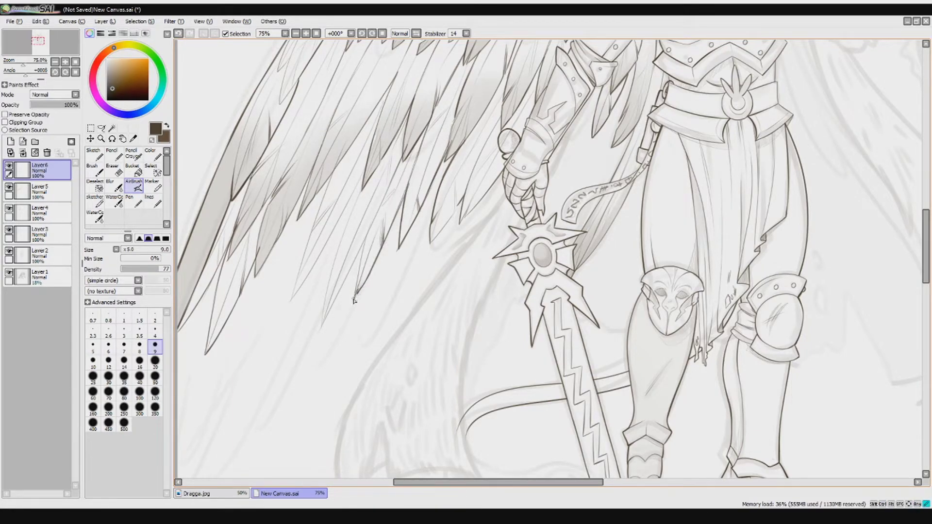
Darken the edges of the long feathers in the middle of the new row.
mouse_move(367, 242)
left_mouse_down()
mouse_move(355, 290)
mouse_move(327, 318)
left_mouse_up()
left_click_drag(346, 238, 324, 300)
key("ctrl+z")
mouse_move(366, 182)
left_mouse_down()
mouse_move(337, 253)
mouse_move(326, 240)
mouse_move(306, 280)
left_mouse_up()
key("ctrl+z")
left_click_drag(347, 202, 291, 300)
key("ctrl+z")
mouse_move(319, 238)
left_mouse_down()
mouse_move(297, 298)
mouse_move(337, 161)
left_mouse_up()
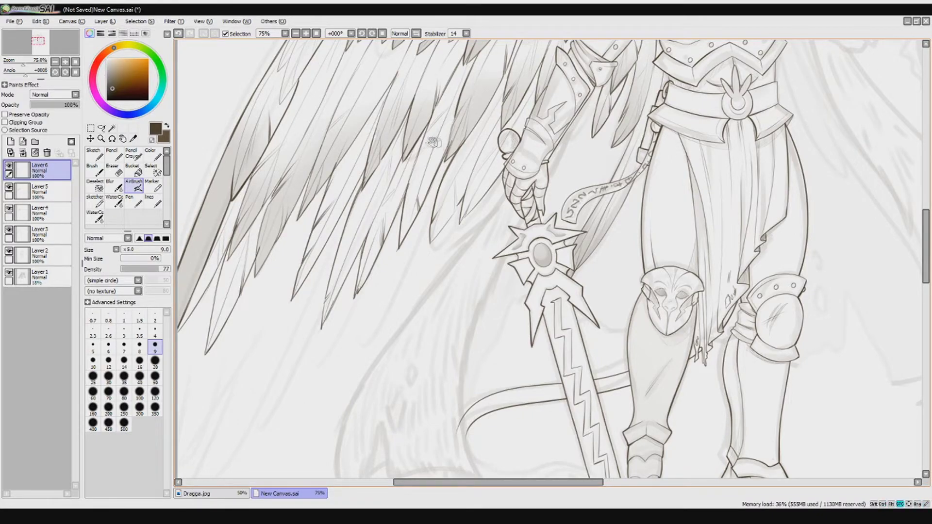
Clean up overlapping lines on the new row's outer feathers with the Eraser at size 20.
left_click_drag(511, 148, 462, 177)
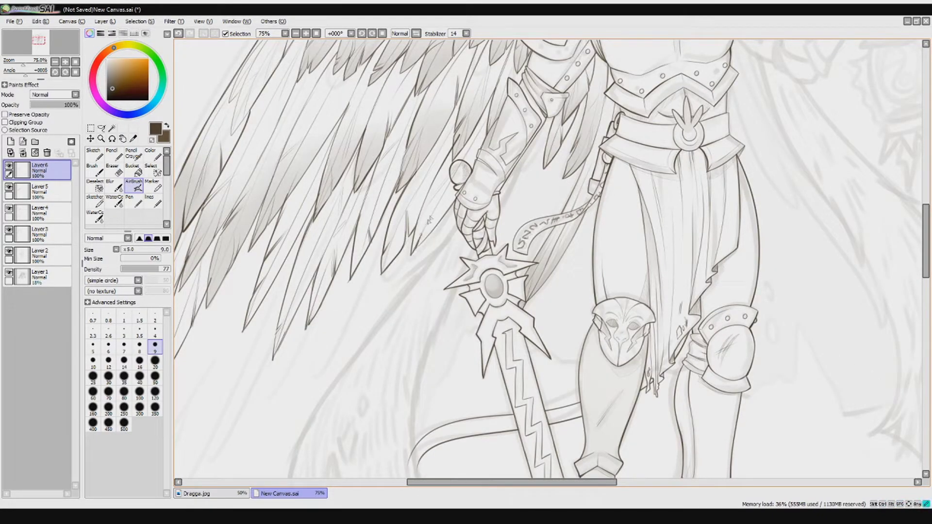
mouse_move(493, 189)
left_mouse_down()
mouse_move(509, 205)
mouse_move(621, 108)
left_mouse_up()
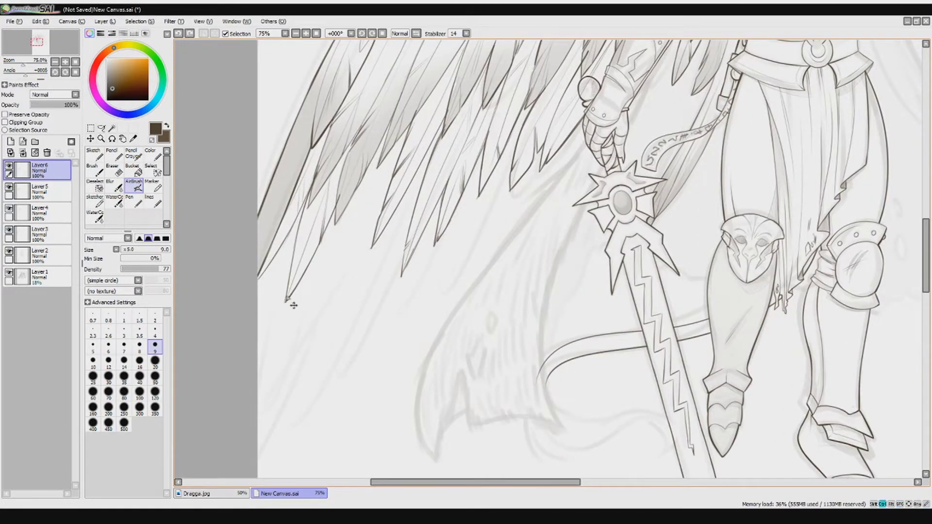
key("e")
left_click_drag(340, 139, 289, 200)
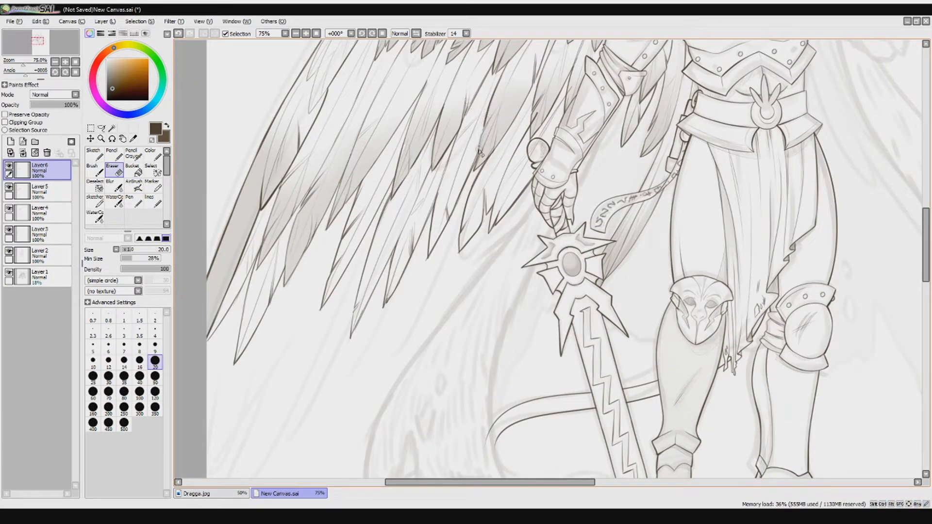
left_click_drag(533, 121, 463, 161)
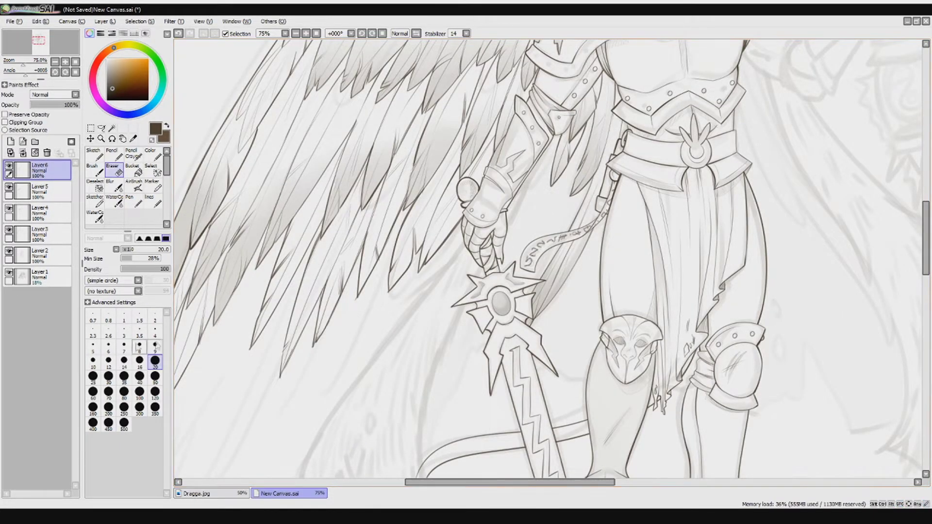
Hide the sketch on Layer 1 and check the inked wing as a whole.
scroll(467, 187, "down", 1)
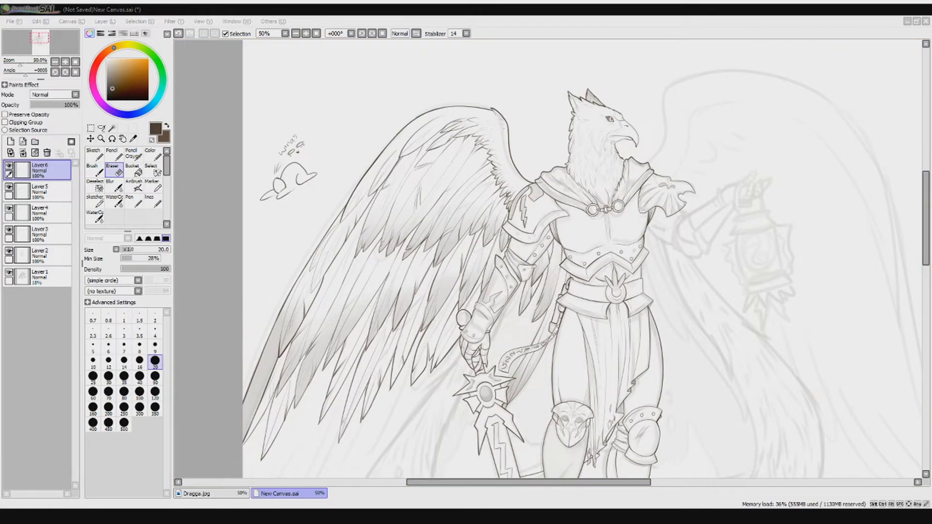
double_click(357, 9)
double_click(357, 8)
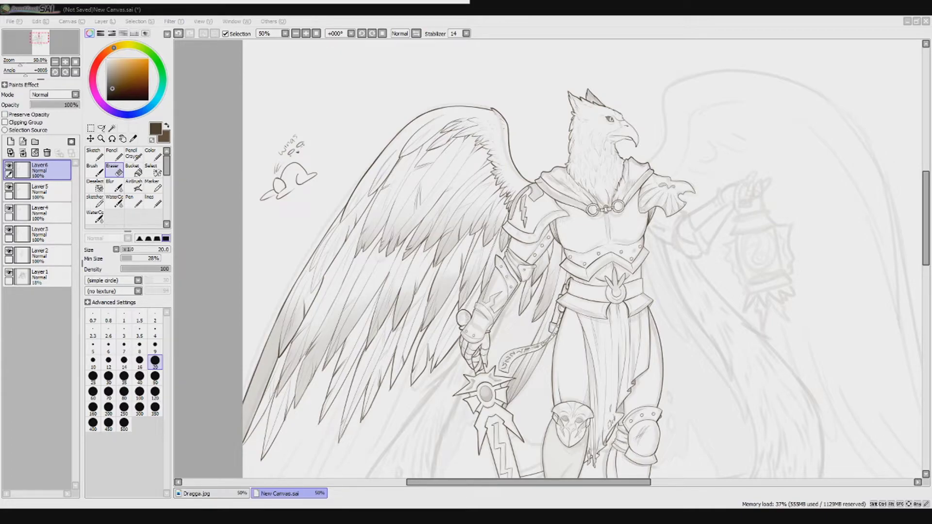
scroll(549, 262, "down", 3)
left_click(9, 273)
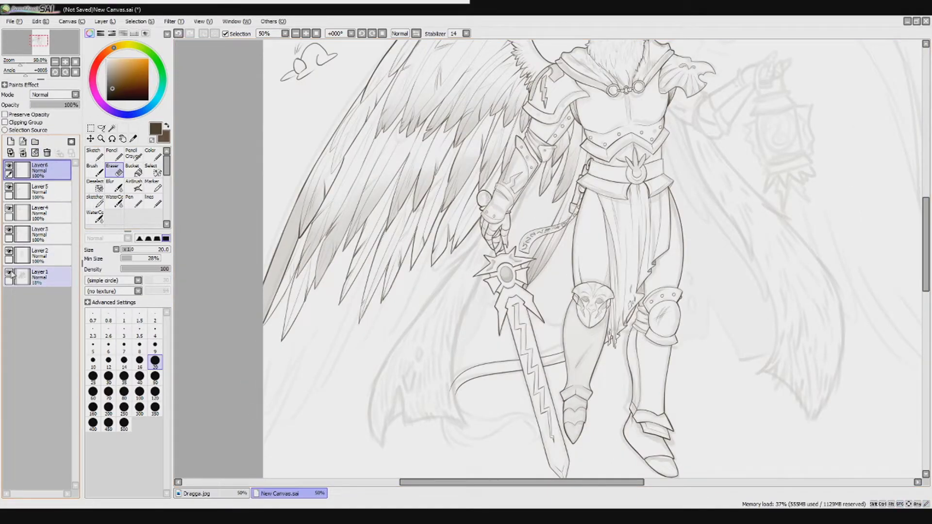
scroll(334, 313, "down", 3)
scroll(335, 314, "up", 3)
left_click_drag(398, 249, 367, 329)
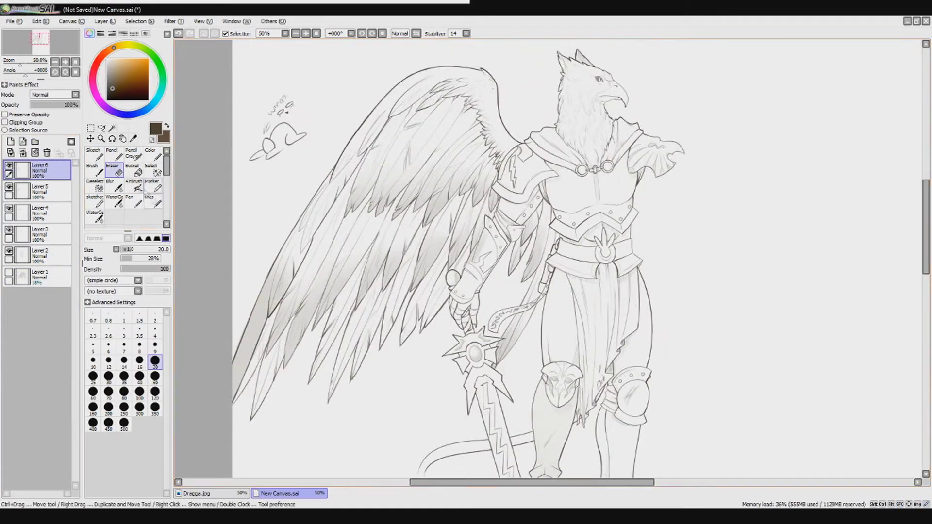
Create a layer at 15% opacity, shade the lower feather tips across the wing, and soften the shading with Blur.
left_click(154, 154)
left_click(10, 141)
left_click(154, 376)
left_click_drag(73, 105, 39, 107)
left_click_drag(245, 405, 430, 303)
left_click(115, 186)
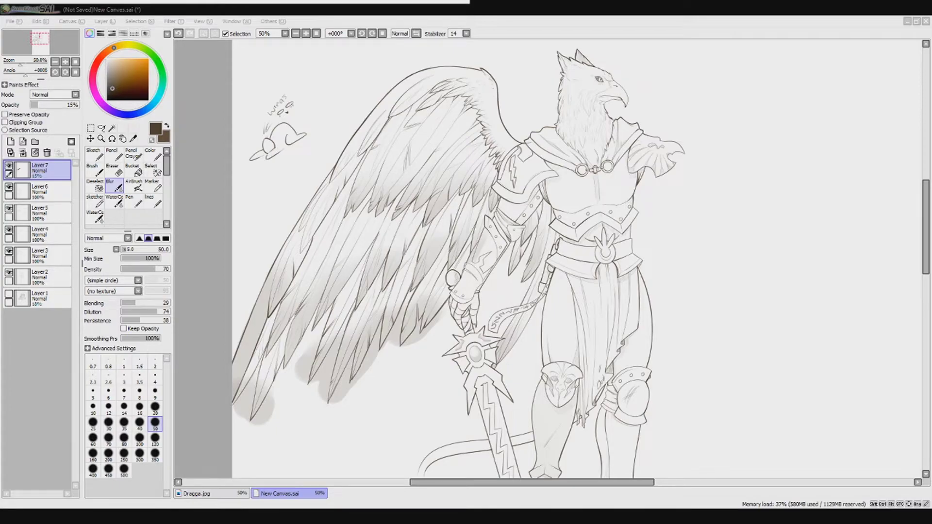
Erase the shading that spills past the outer and middle feather tips on Layer 7.
key("e")
scroll(223, 364, "up", 1)
scroll(223, 365, "down", 3)
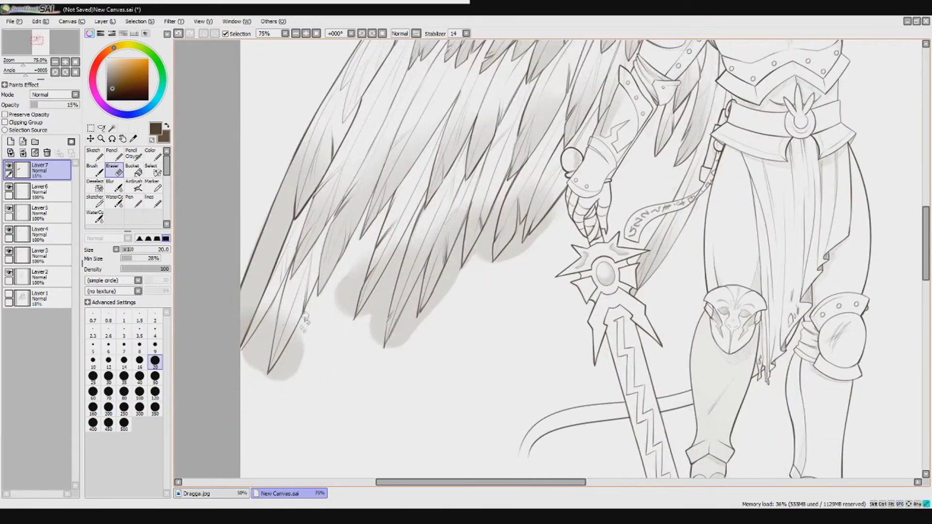
mouse_move(306, 333)
left_mouse_down()
mouse_move(271, 317)
mouse_move(262, 377)
mouse_move(263, 332)
mouse_move(248, 362)
left_mouse_up()
mouse_move(353, 316)
left_mouse_down()
mouse_move(362, 266)
mouse_move(404, 259)
mouse_move(361, 337)
mouse_move(376, 352)
mouse_move(345, 346)
left_mouse_up()
key("bracketleft")
key("bracketleft")
key("bracketleft")
key("bracketleft")
key("bracketleft")
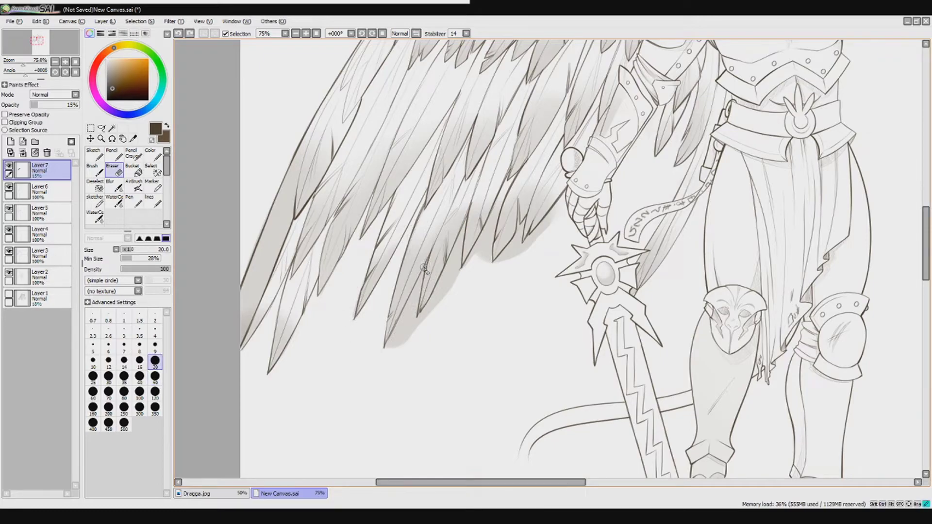
Erase the remaining excess shading toward the gauntleted hand at size 40 and merge the shading layer into Layer 6.
mouse_move(465, 240)
left_mouse_down()
mouse_move(504, 181)
mouse_move(488, 262)
mouse_move(480, 249)
mouse_move(526, 225)
left_mouse_up()
key("bracketright")
key("bracketright")
key("bracketright")
key("bracketright")
mouse_move(563, 202)
left_mouse_down()
mouse_move(515, 253)
mouse_move(455, 260)
mouse_move(388, 364)
left_mouse_up()
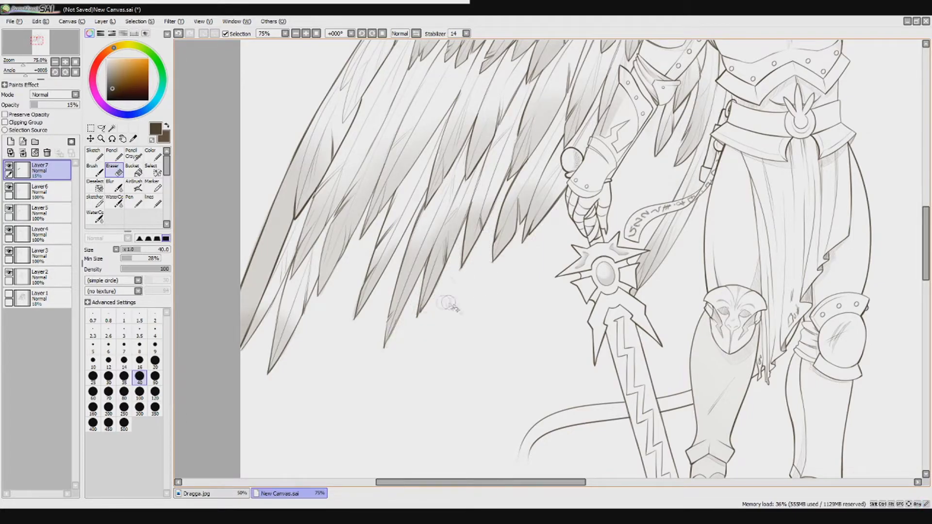
scroll(349, 209, "down", 4)
left_click(47, 152)
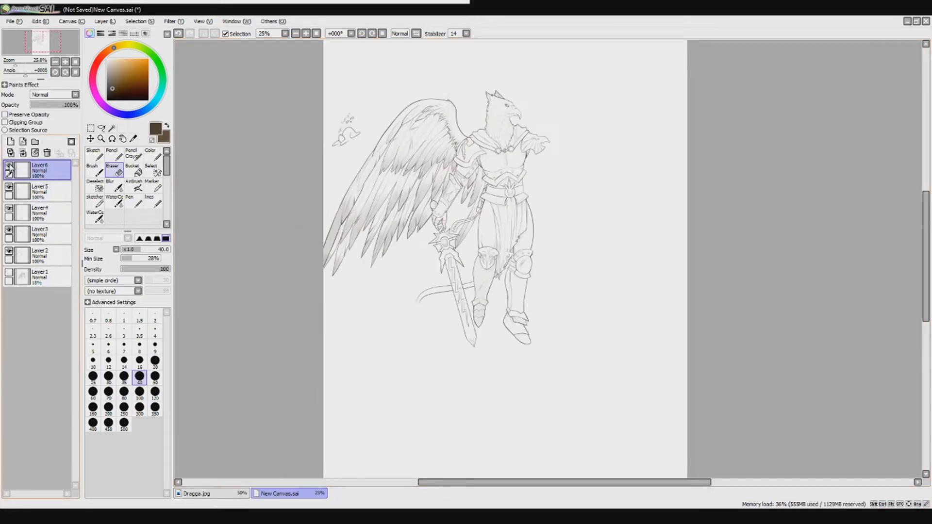
Add line detail to the feathers below the elbow, between the forearm and waist, with the Airbrush.
left_click(134, 185)
scroll(508, 187, "up", 4)
mouse_move(361, 190)
left_mouse_down()
mouse_move(340, 255)
mouse_move(346, 219)
mouse_move(340, 246)
left_mouse_up()
key("ctrl+z")
mouse_move(350, 213)
left_mouse_down()
mouse_move(342, 227)
mouse_move(369, 192)
left_mouse_up()
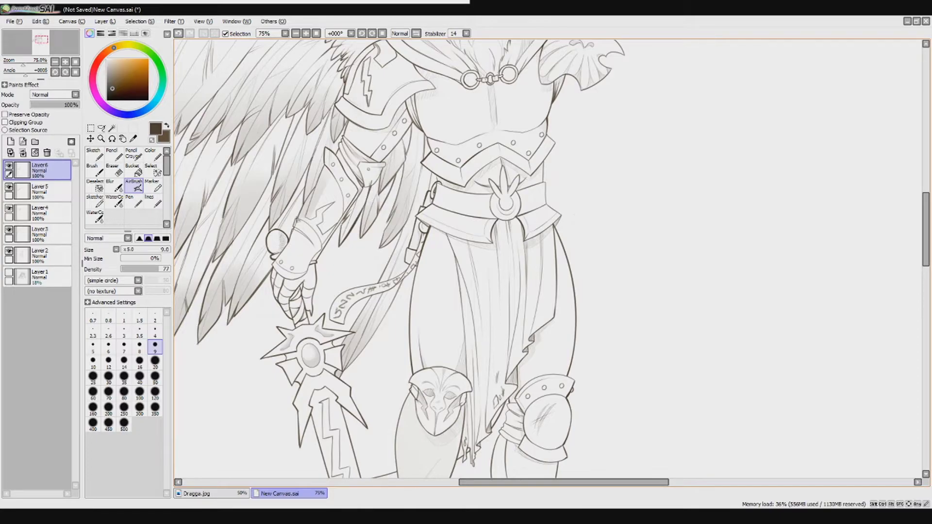
Shade the feathers on a new low-opacity layer and trim the excess with the Eraser at size 40.
left_click(10, 141)
left_click(35, 104)
left_click(155, 155)
left_click(113, 170)
left_click(139, 376)
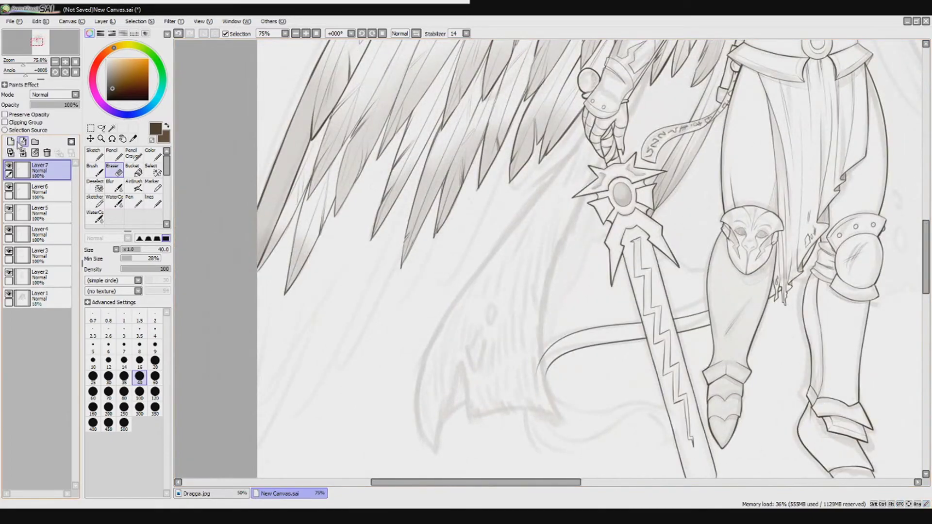
Sketch another row of long feathers below the shaded tips on the new Layer 7 with the Airbrush.
key("v")
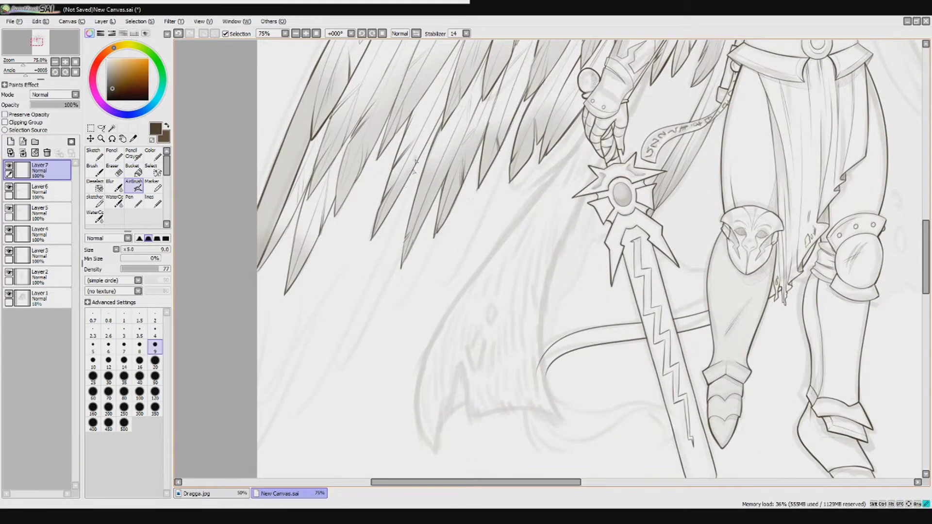
mouse_move(410, 235)
left_mouse_down()
mouse_move(387, 326)
mouse_move(428, 228)
mouse_move(349, 354)
left_mouse_up()
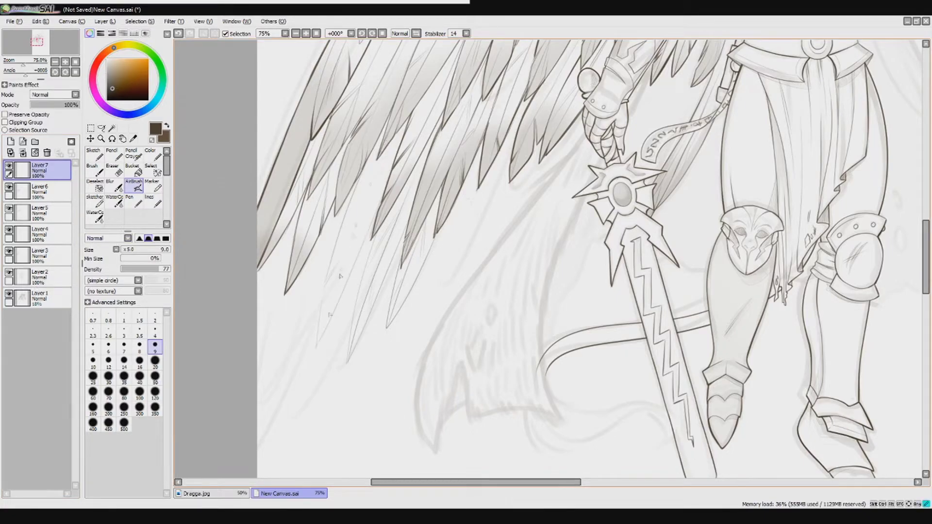
left_click_drag(297, 292, 267, 396)
left_click_drag(267, 396, 312, 260)
left_click_drag(280, 371, 285, 332)
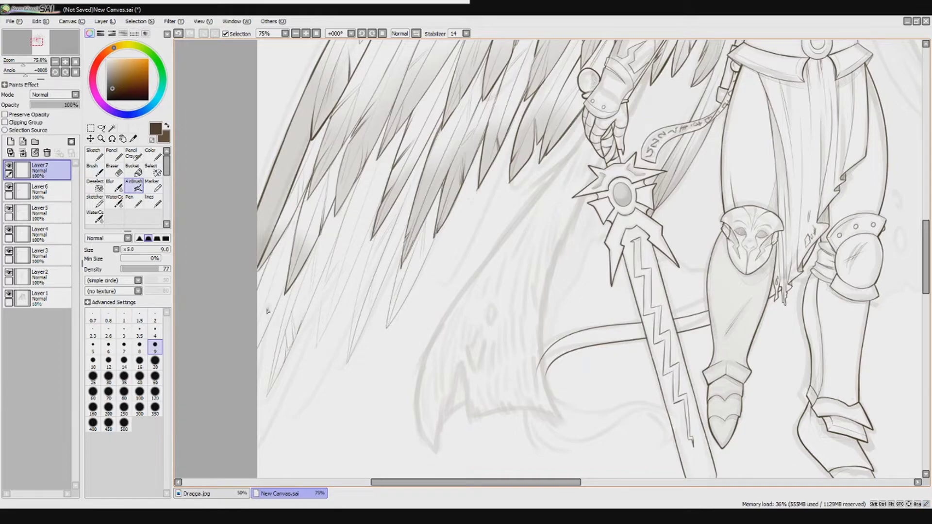
scroll(284, 258, "down", 3)
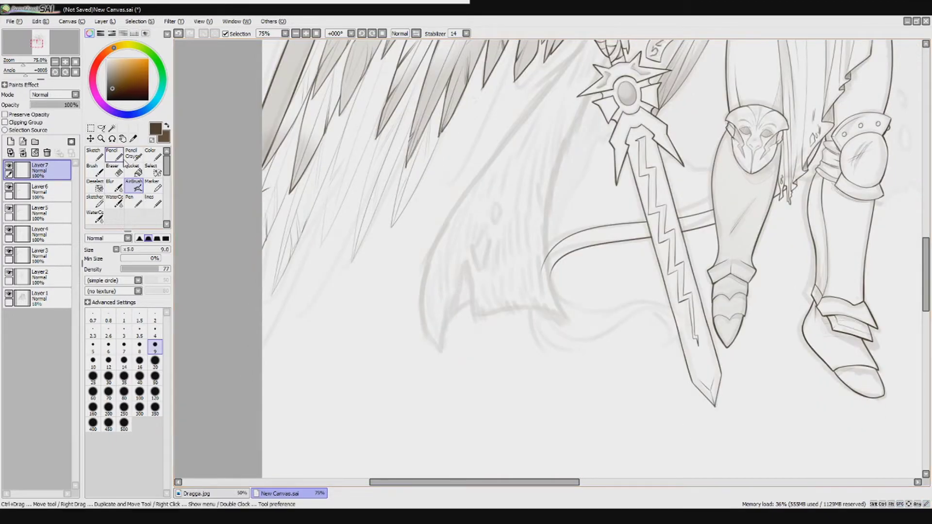
Strengthen the edges of the two longest inner feathers in the new bottom row.
left_click_drag(402, 175, 383, 236)
mouse_move(372, 290)
left_mouse_down()
mouse_move(391, 250)
mouse_move(385, 194)
left_mouse_up()
key("ctrl+z")
mouse_move(332, 322)
left_mouse_down()
mouse_move(346, 251)
mouse_move(369, 226)
mouse_move(356, 270)
mouse_move(393, 182)
left_mouse_up()
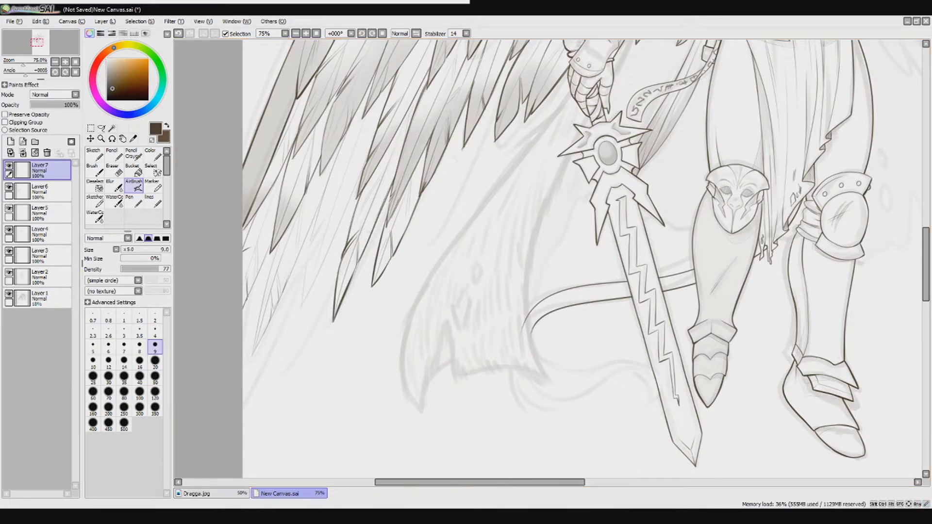
left_click_drag(347, 136, 343, 149)
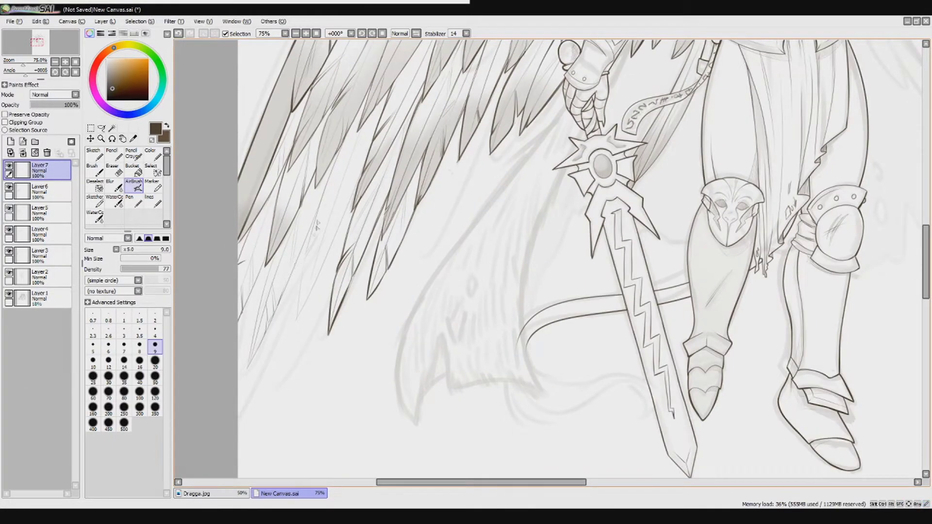
Ink the bottom row's remaining feathers out to the canvas edge and switch to the Eraser for cleanup.
left_click_drag(359, 183, 320, 268)
left_click_drag(350, 203, 296, 319)
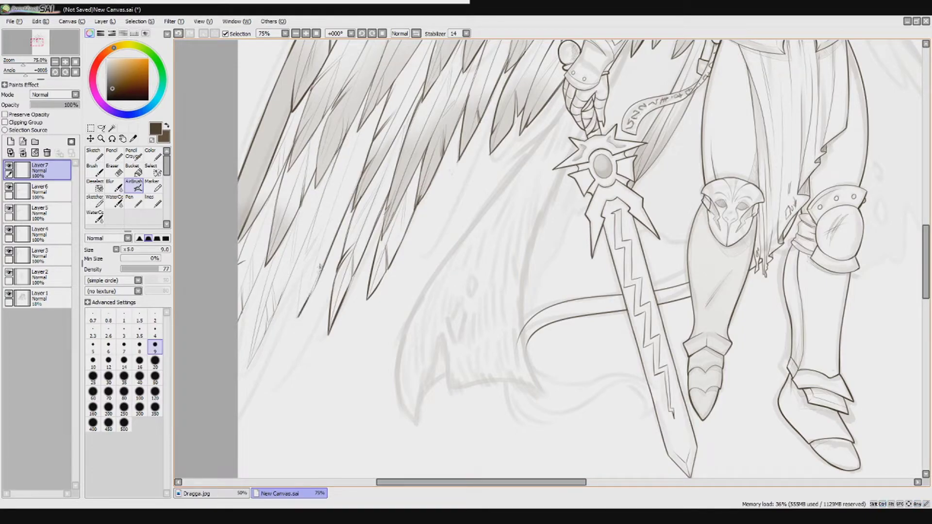
mouse_move(315, 283)
left_mouse_down()
mouse_move(305, 262)
mouse_move(316, 226)
mouse_move(249, 372)
left_mouse_up()
left_click_drag(269, 271, 246, 369)
left_click_drag(283, 241, 244, 278)
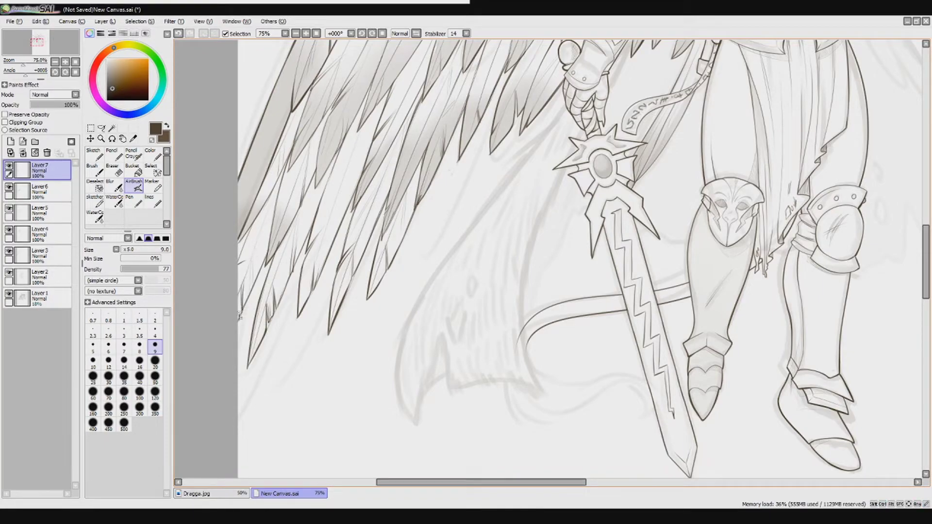
key("e")
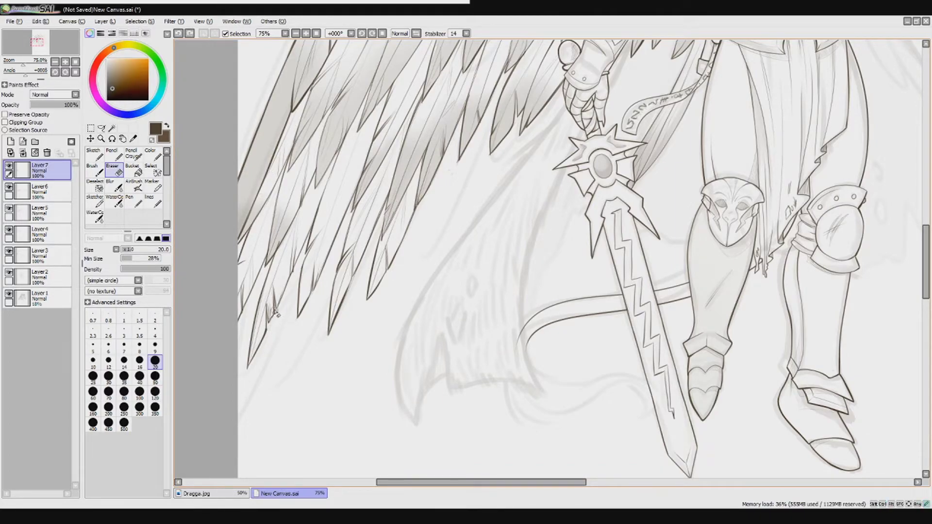
Create a layer at 16% opacity, shade the bottom row's feather tips, and soften the shading with Blur.
left_click(11, 141)
left_click(38, 105)
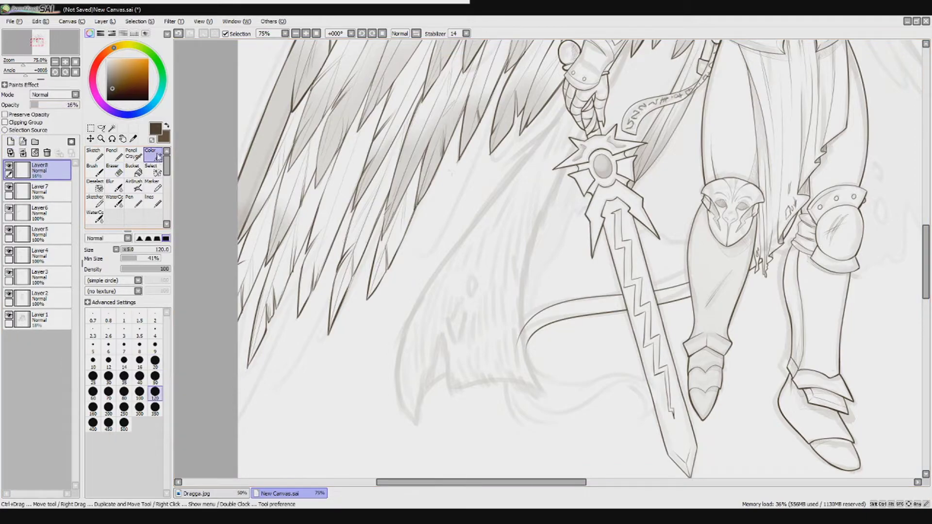
left_click_drag(340, 272, 388, 233)
left_click_drag(311, 291, 252, 359)
left_click(114, 185)
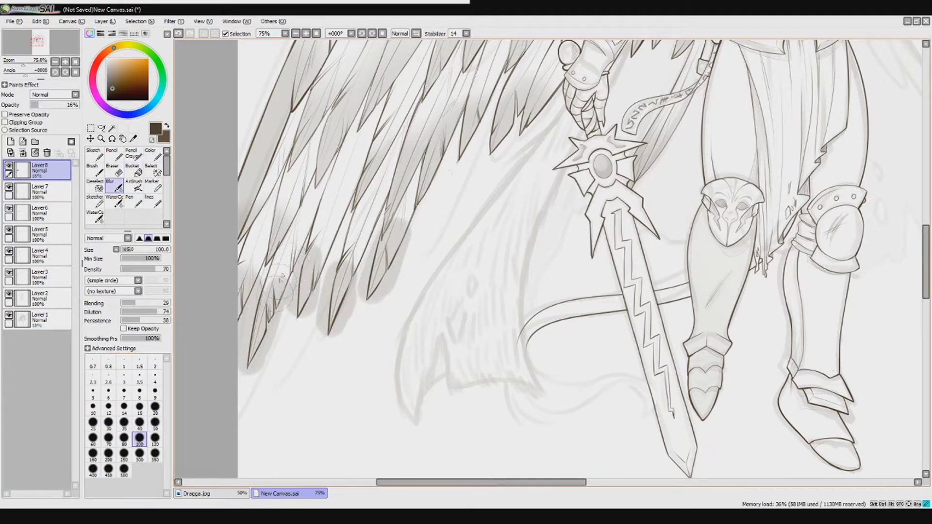
Erase the shading that spills past the wing's lower feather tips, then merge Layer8 down into Layer7.
key("e")
mouse_move(413, 251)
left_mouse_down()
mouse_move(374, 229)
mouse_move(352, 291)
mouse_move(330, 272)
mouse_move(328, 343)
mouse_move(304, 292)
mouse_move(297, 335)
mouse_move(255, 369)
mouse_move(263, 288)
left_mouse_up()
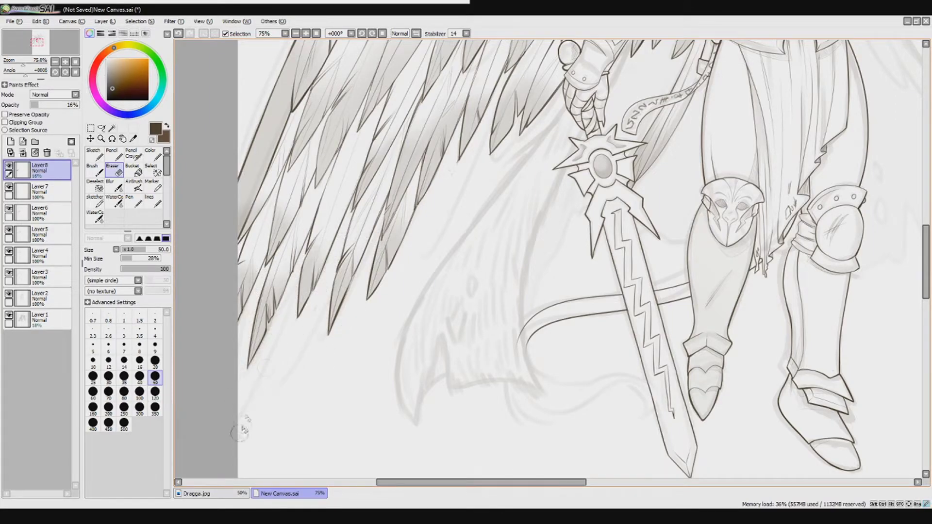
key("bracketleft")
key("bracketleft")
key("bracketleft")
key("bracketleft")
key("bracketleft")
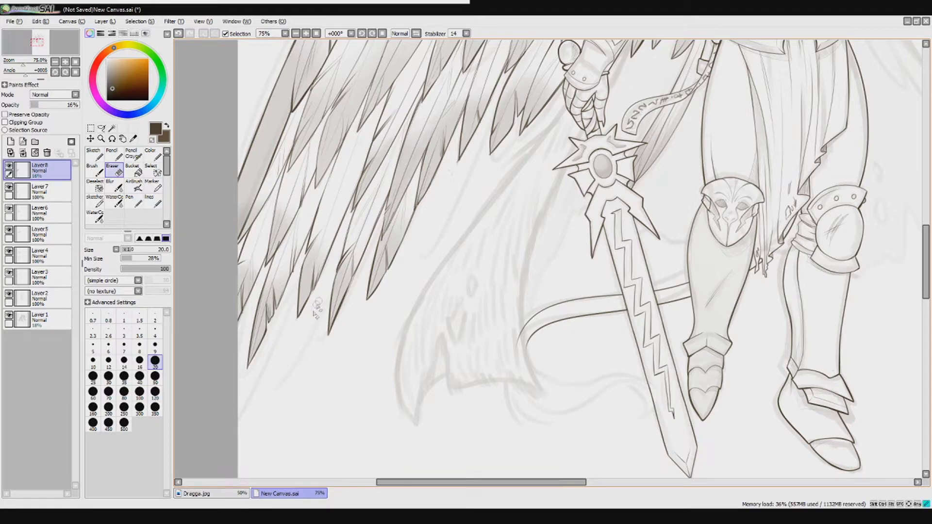
left_click(47, 152)
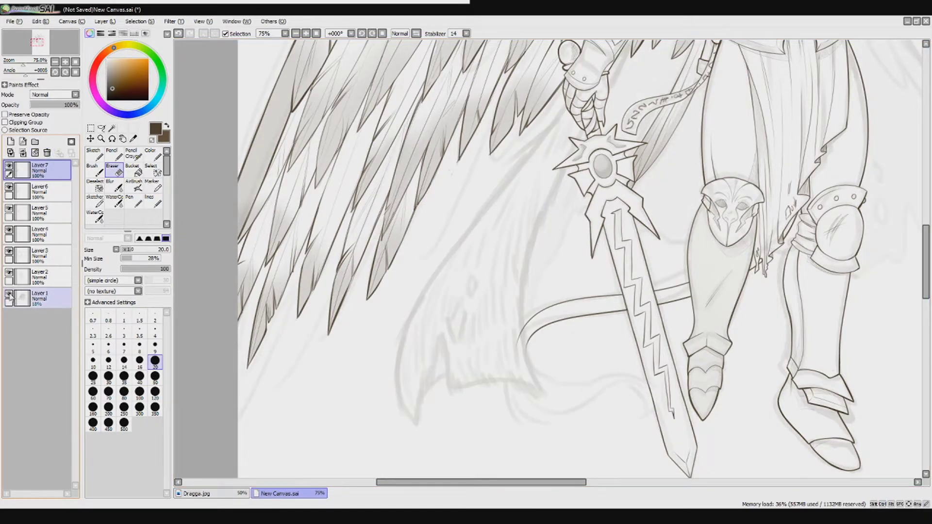
Add a new layer and draw outlines of additional long feathers at the wing's lower tip with the AirBrush at size 9.
left_click(10, 141)
left_click(134, 185)
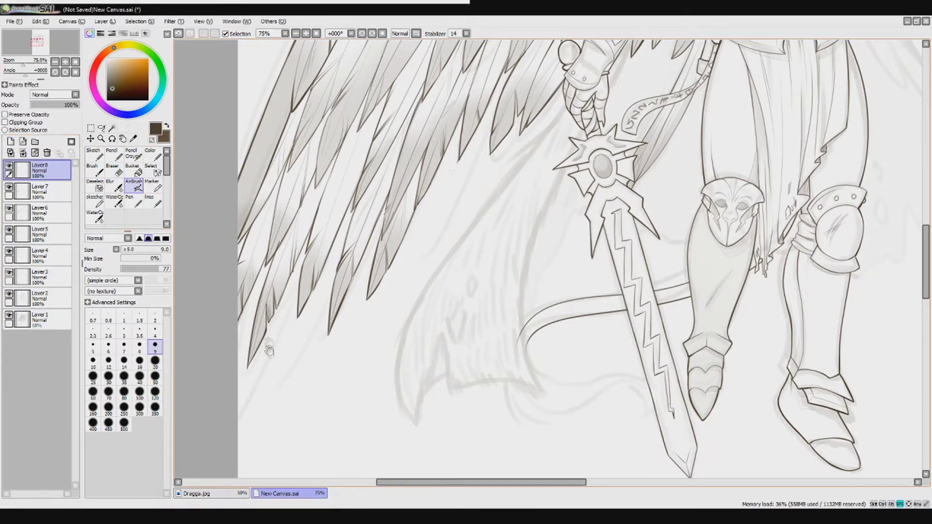
left_click_drag(534, 243, 555, 182)
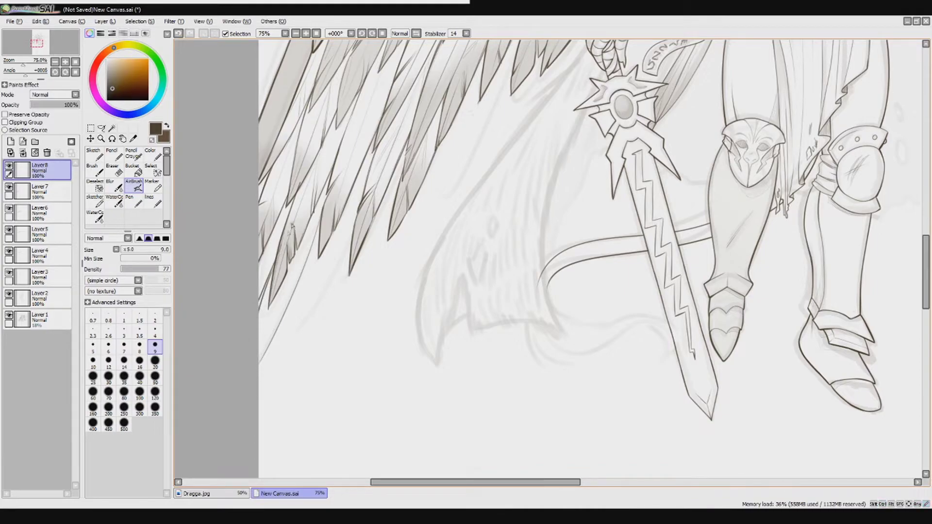
left_click_drag(346, 234, 290, 322)
left_click_drag(316, 238, 295, 310)
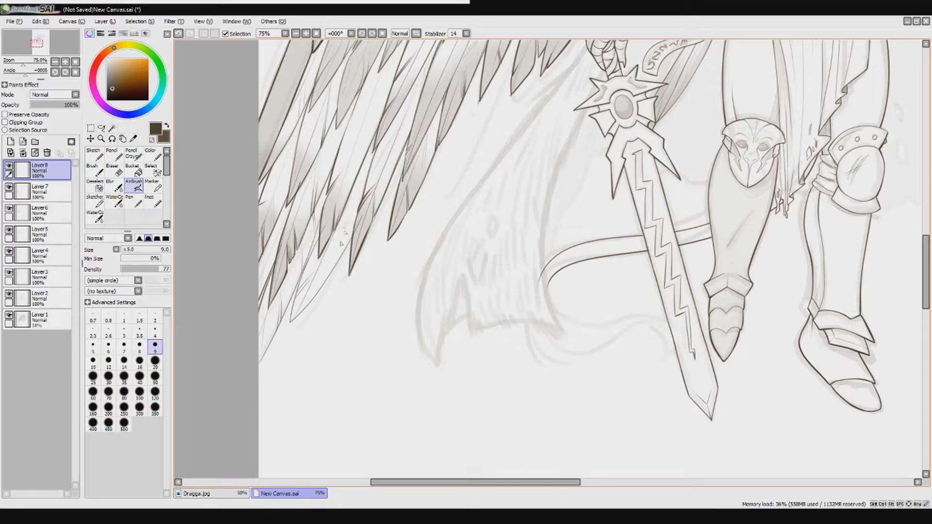
left_click_drag(400, 184, 351, 276)
left_click_drag(391, 216, 336, 298)
left_click_drag(389, 197, 340, 292)
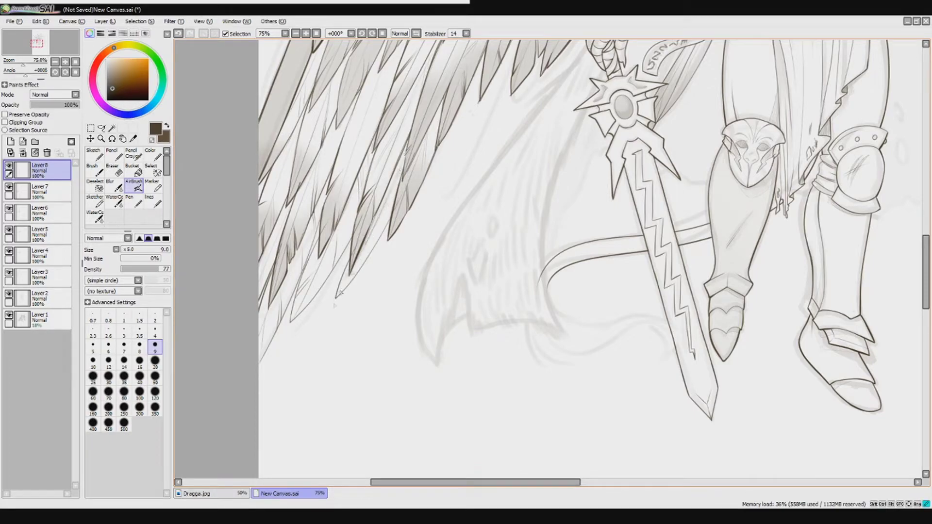
left_click_drag(500, 156, 454, 261)
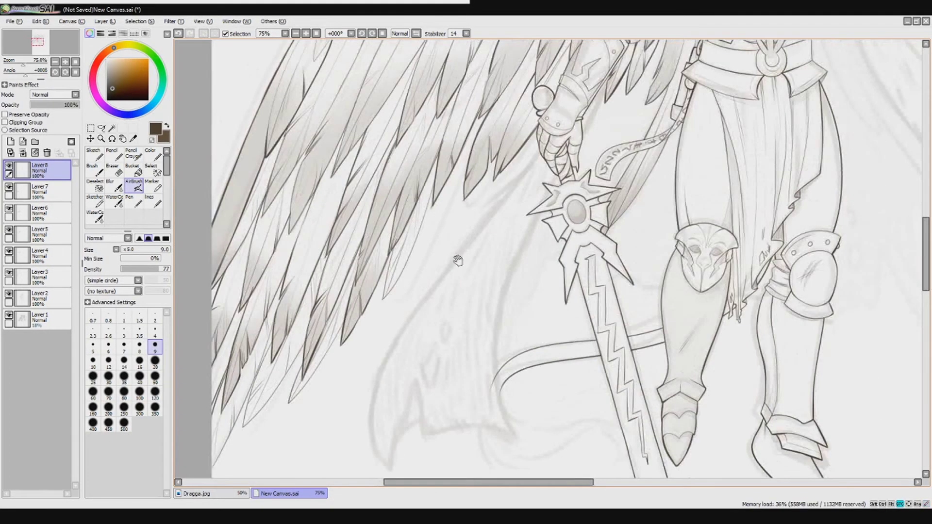
Clean up around the new feather outlines with the eraser and redraw the outermost feather edge with the size 9 AirBrush.
scroll(433, 169, "down", 4)
left_click(9, 170)
key("e")
scroll(386, 274, "up", 2)
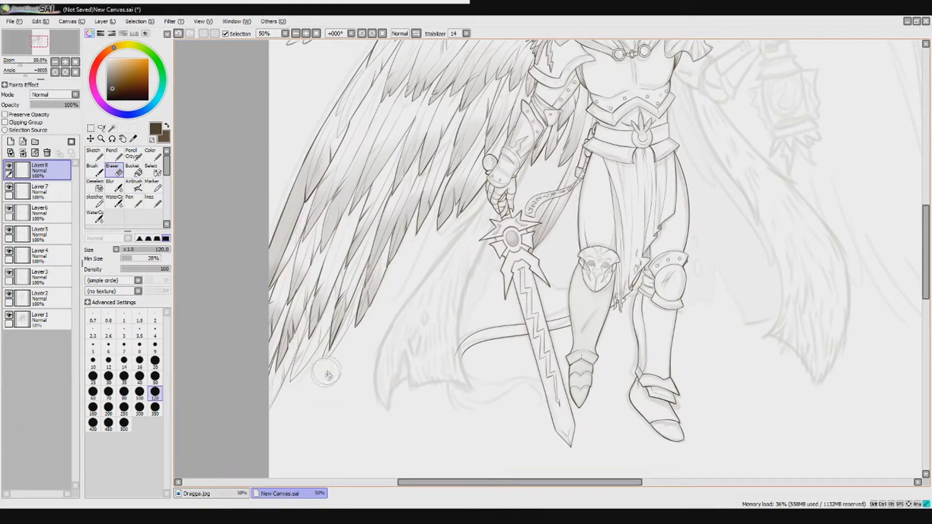
scroll(354, 330, "up", 2)
key("a")
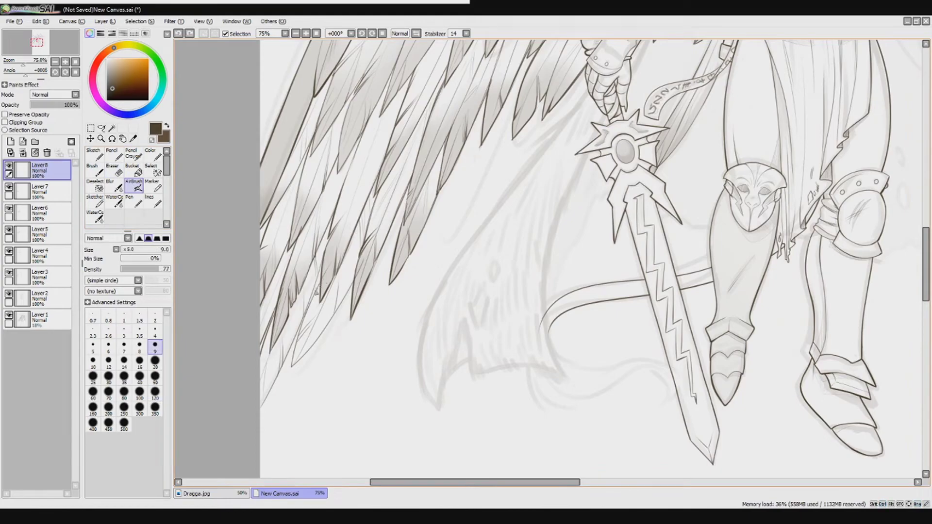
left_click_drag(282, 367, 306, 292)
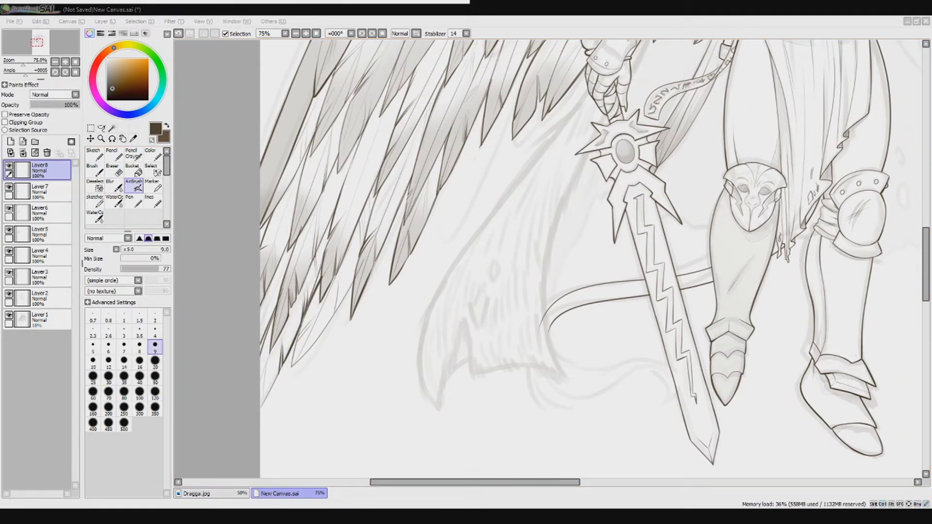
Darken and complete the outlines of the lowest feathers along the canvas edge with the size 9 AirBrush.
scroll(587, 258, "down", 3)
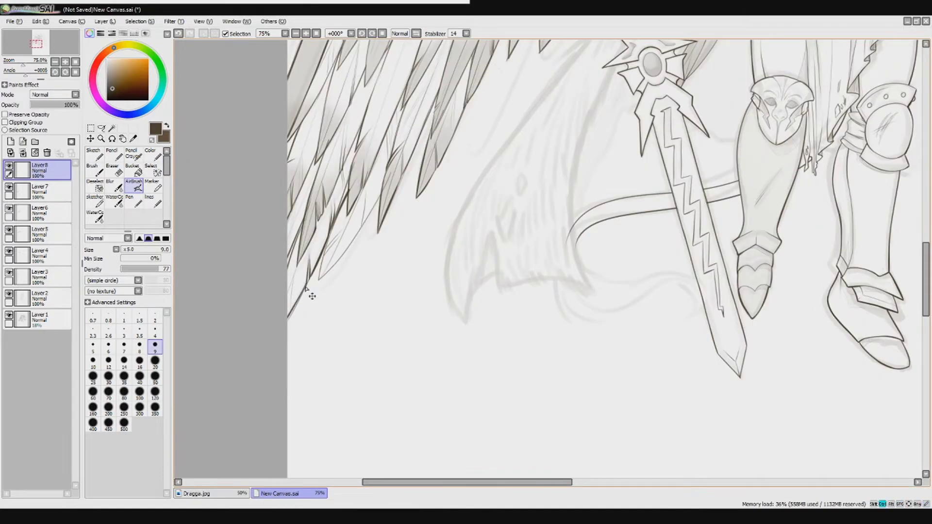
key("e")
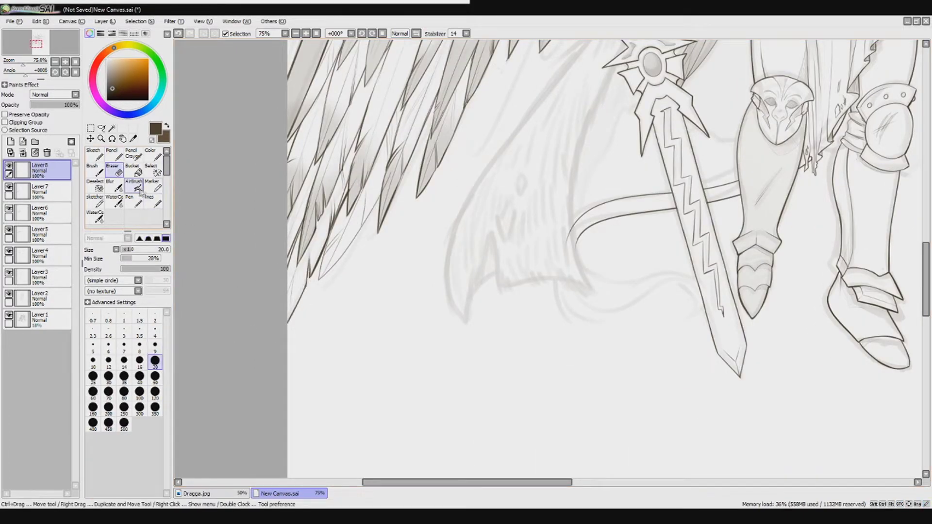
key("e")
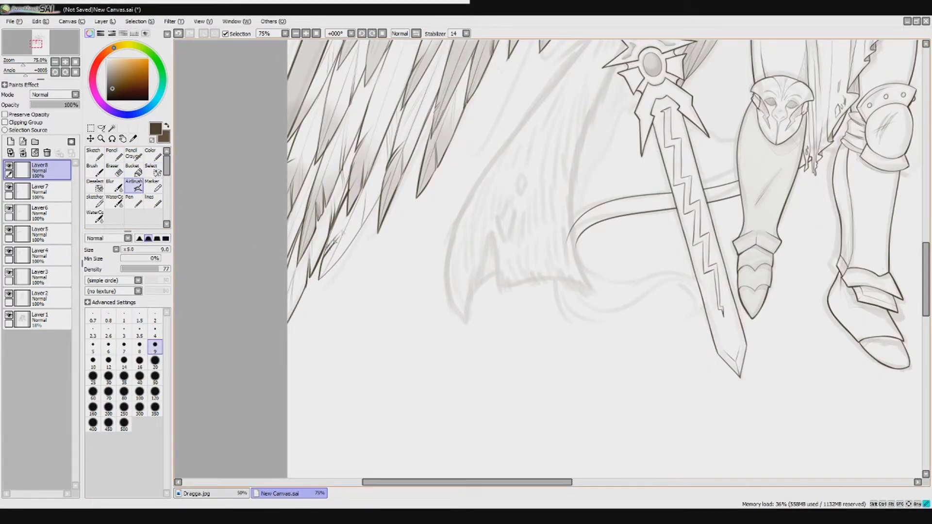
left_click_drag(321, 279, 365, 199)
left_click_drag(424, 160, 382, 217)
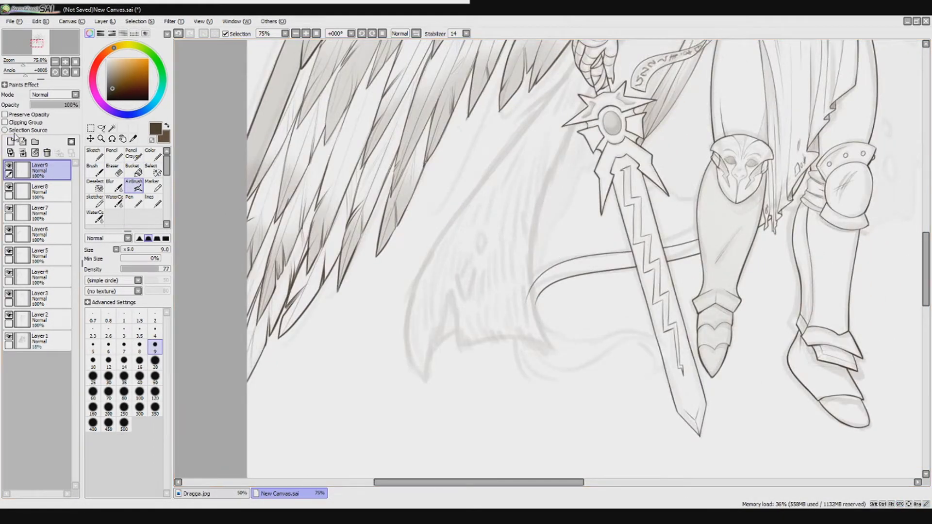
Paint brown shading over the lowest feathers on Layer9, blur it at size 120, and set the layer opacity to 16%.
key("e")
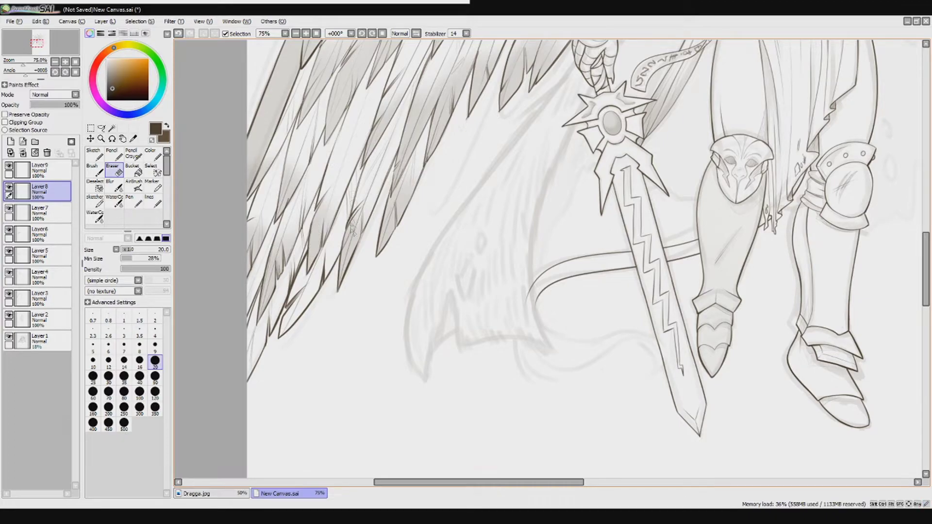
key("c")
left_click_drag(255, 325, 254, 391)
left_click_drag(287, 323, 262, 359)
left_click(115, 170)
left_click(155, 391)
left_click(114, 187)
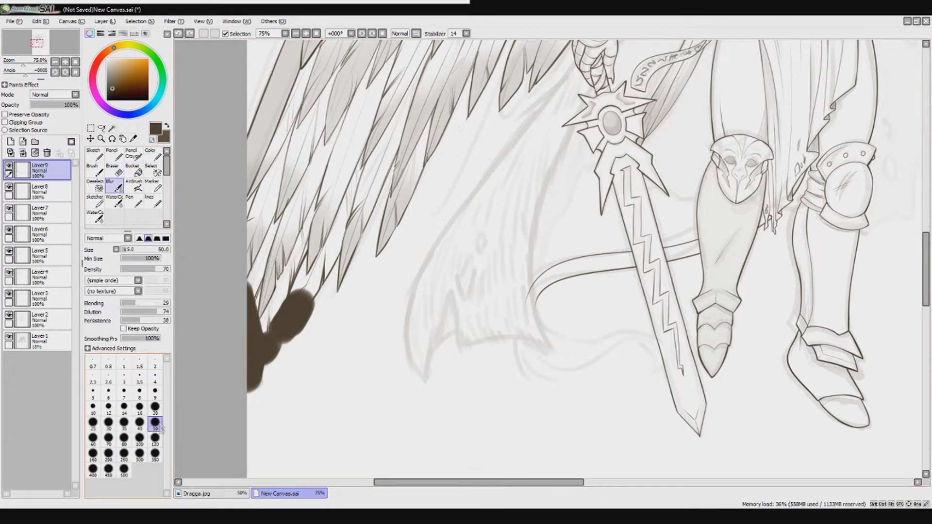
left_click(34, 105)
left_click_drag(34, 106, 37, 105)
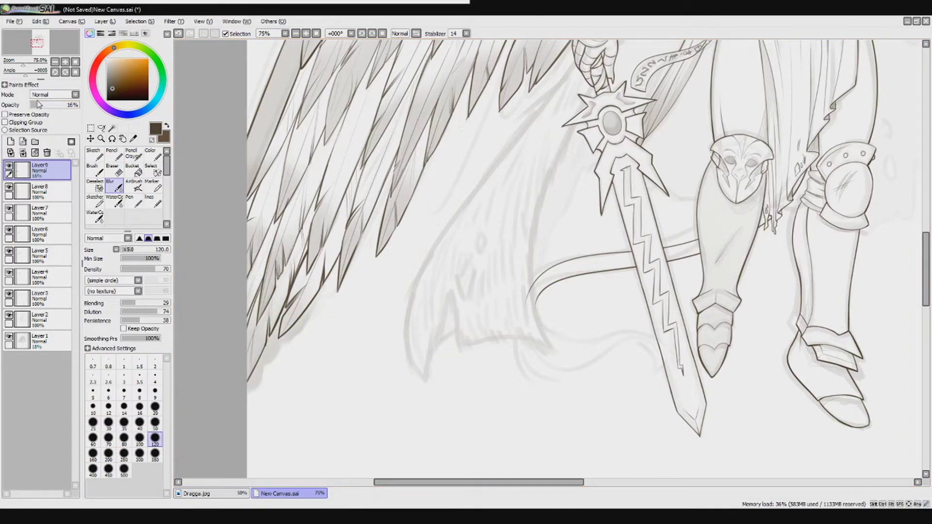
Erase the excess shading outside the newly drawn lowest feathers using eraser sizes 20 and 50.
left_click(114, 170)
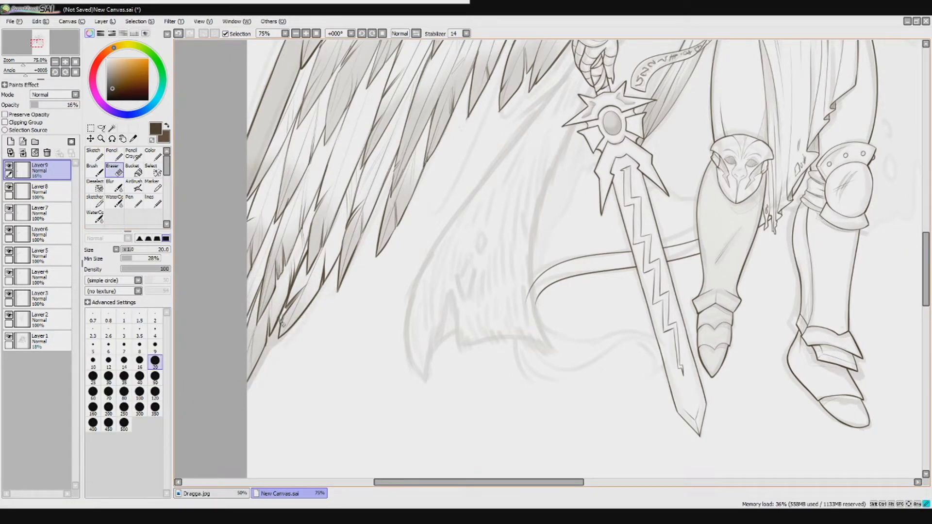
key("ctrl+h")
key("bracketright")
key("bracketright")
key("bracketright")
key("bracketright")
key("bracketright")
Merge the stacked wing line and shading layers down into Layer3.
scroll(260, 379, "down", 4)
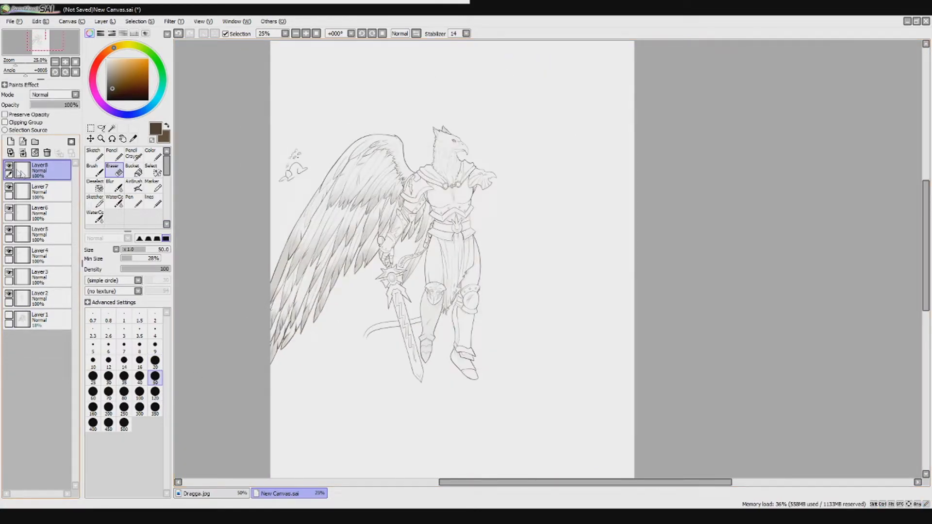
key("ctrl+e")
key("ctrl+e")
key("ctrl+e")
key("ctrl+e")
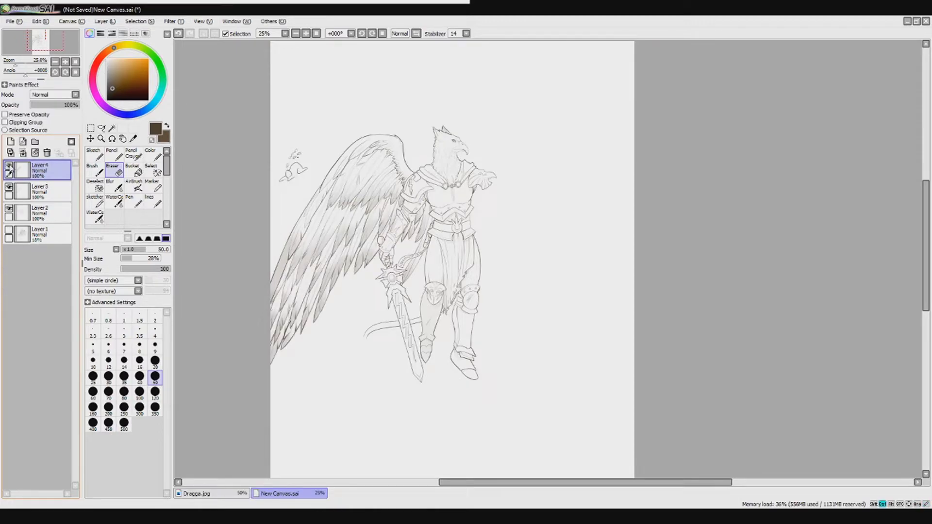
key("ctrl+e")
Lasso the small doodle beside the top of the wing and delete it.
left_click(101, 128)
left_click_drag(292, 141, 293, 143)
key("Delete")
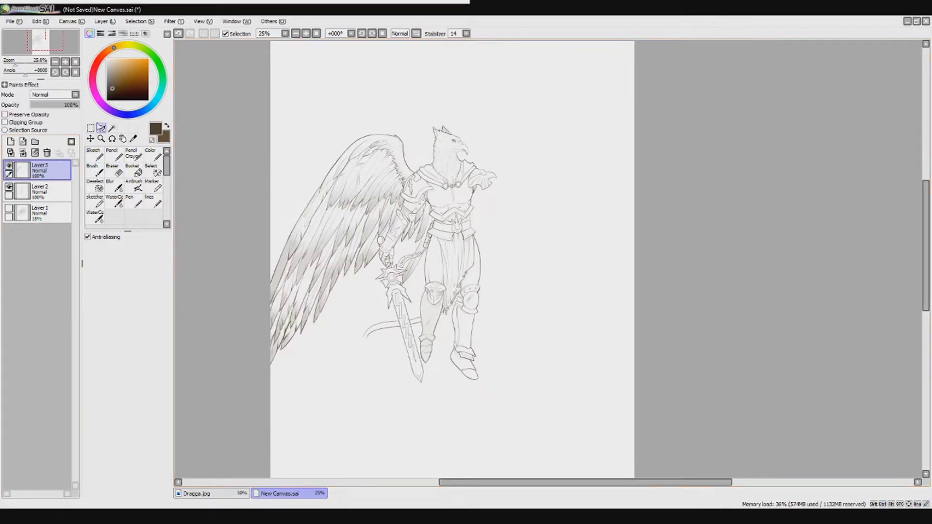
Flip a copy of the wing layer horizontally and place it behind the figure's opposite shoulder as the second wing.
key("ctrl+t")
left_click(128, 339)
left_click_drag(413, 228, 581, 227)
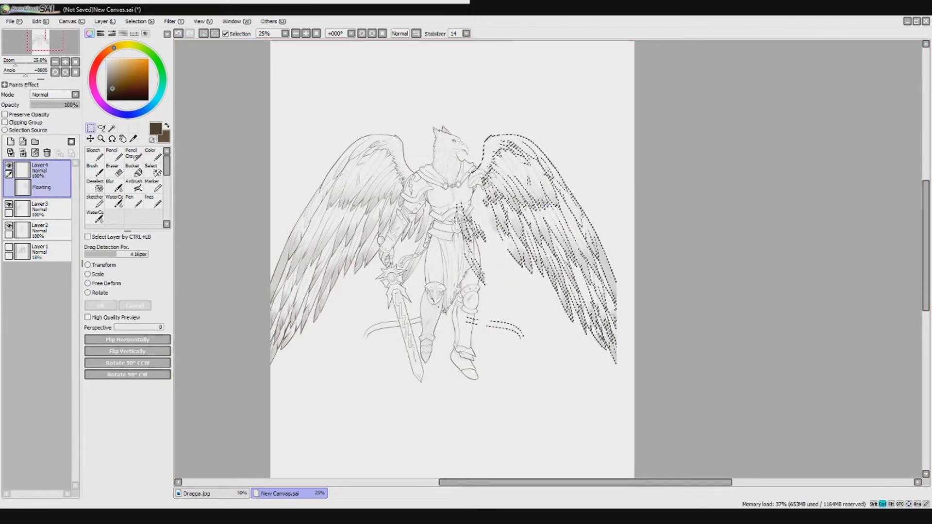
key("Return")
Select the area around the figure and both wings and trim the canvas to that selection.
scroll(277, 160, "down", 1)
mouse_move(273, 114)
left_mouse_down()
mouse_move(461, 361)
mouse_move(510, 371)
left_mouse_up()
left_click(72, 21)
left_click(90, 48)
Erase the mirrored feather and tail lines overlapping the body with the size 120 eraser, and show the Layer1 sketch.
scroll(396, 353, "up", 1)
key("e")
left_click(155, 392)
left_click_drag(454, 218, 499, 234)
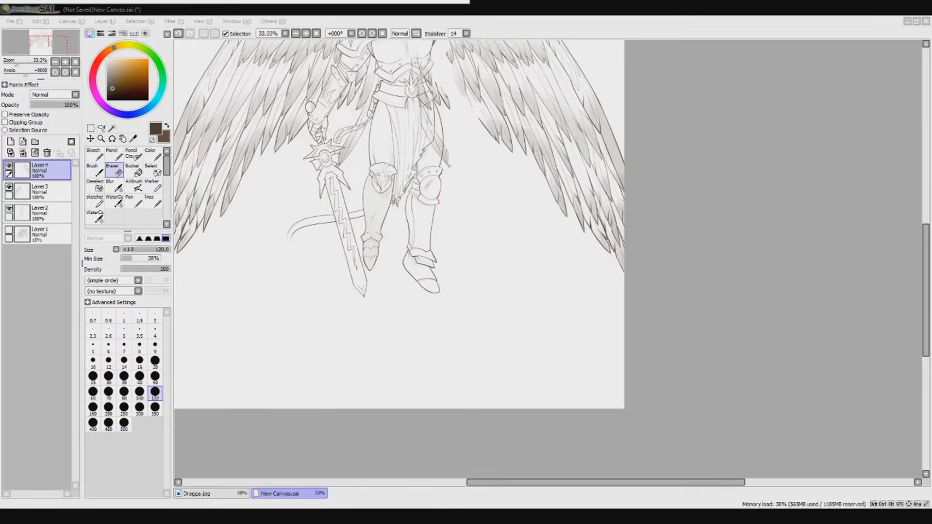
left_click_drag(388, 219, 335, 323)
left_click(9, 230)
scroll(421, 179, "up", 5)
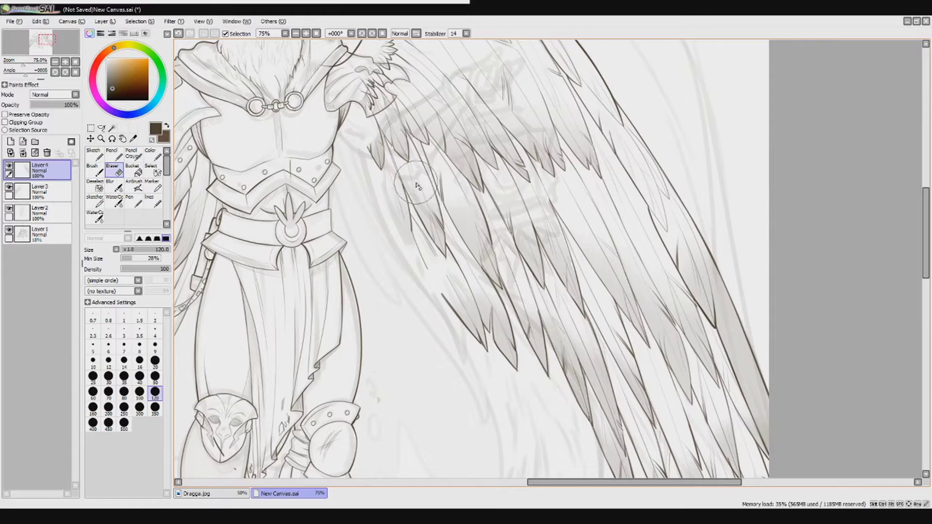
left_click_drag(418, 185, 457, 430)
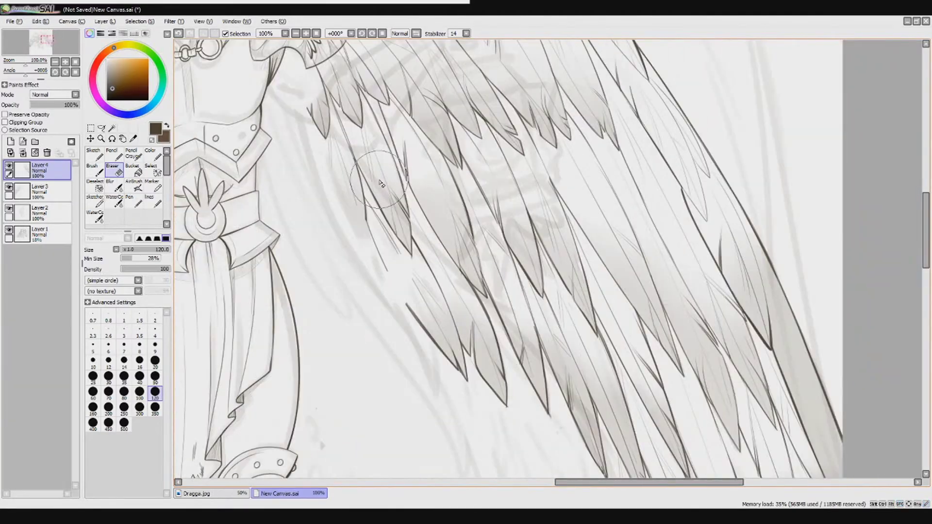
On a new layer, draw the missing inner feather outlines of the mirrored wing with the size 9 AirBrush, undoing the last stroke.
left_click(135, 185)
left_click(10, 141)
left_click_drag(371, 222, 420, 319)
left_click_drag(377, 248, 418, 322)
left_click_drag(319, 129, 355, 220)
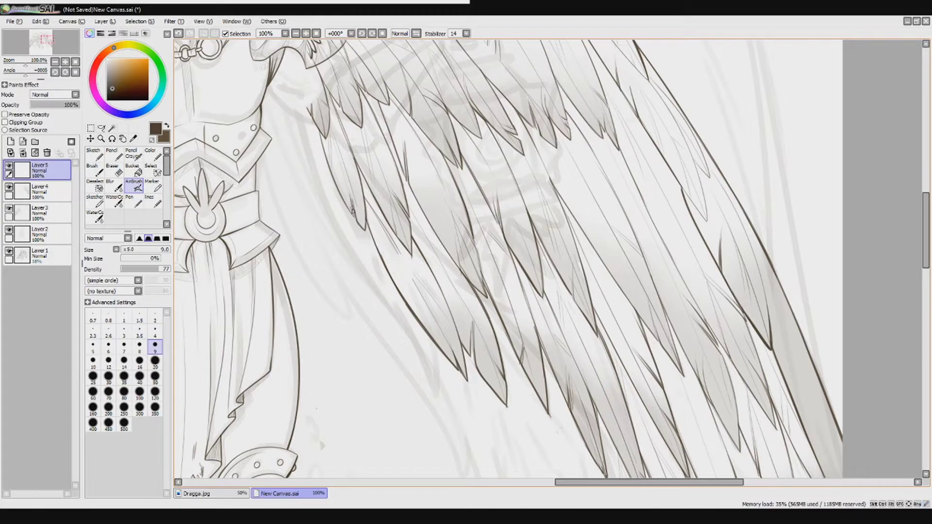
left_click_drag(321, 145, 333, 191)
mouse_move(304, 97)
left_mouse_down()
mouse_move(311, 149)
mouse_move(359, 204)
mouse_move(369, 160)
mouse_move(417, 252)
left_mouse_up()
key("ctrl+z")
scroll(402, 225, "up", 2)
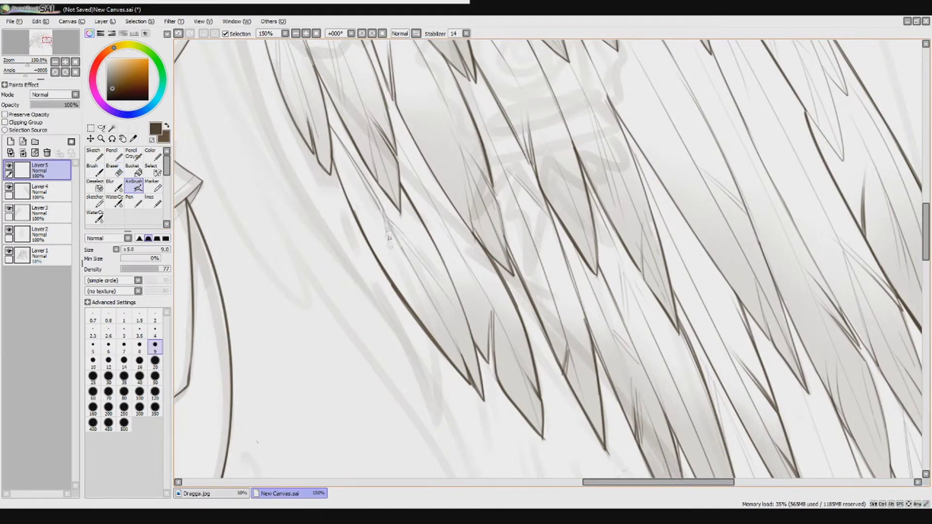
Merge the mirrored wing layers down into Layer3 and hide the Layer1 sketch to check the clean line art.
scroll(396, 247, "down", 3)
scroll(397, 246, "up", 1)
key("ctrl+e")
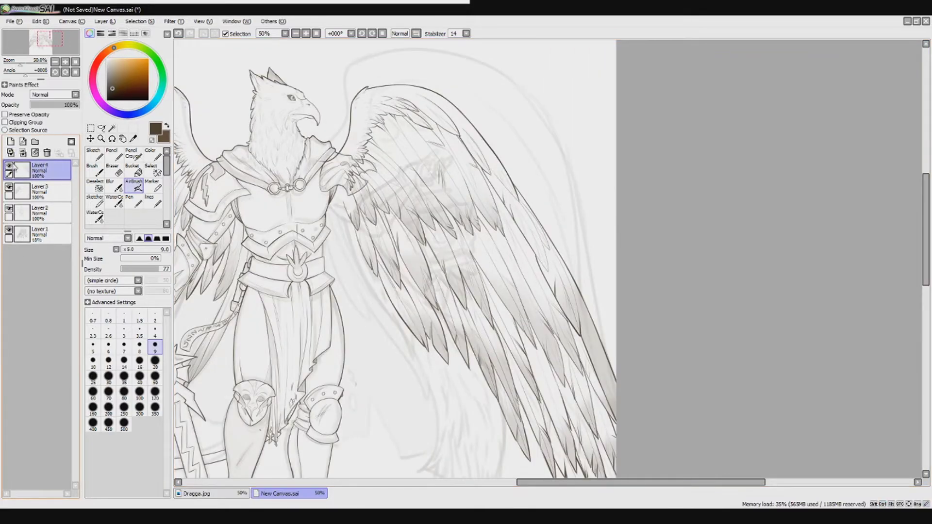
key("ctrl+e")
scroll(316, 388, "up", 2)
key("e")
left_click_drag(316, 340, 316, 243)
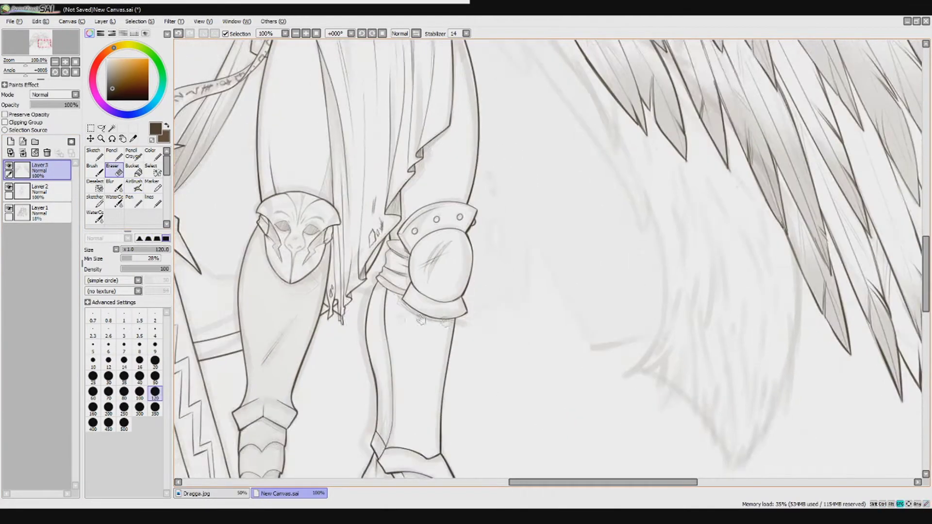
scroll(319, 313, "up", 1)
scroll(319, 313, "down", 4)
left_click(10, 186)
left_click(10, 187)
scroll(410, 204, "up", 3)
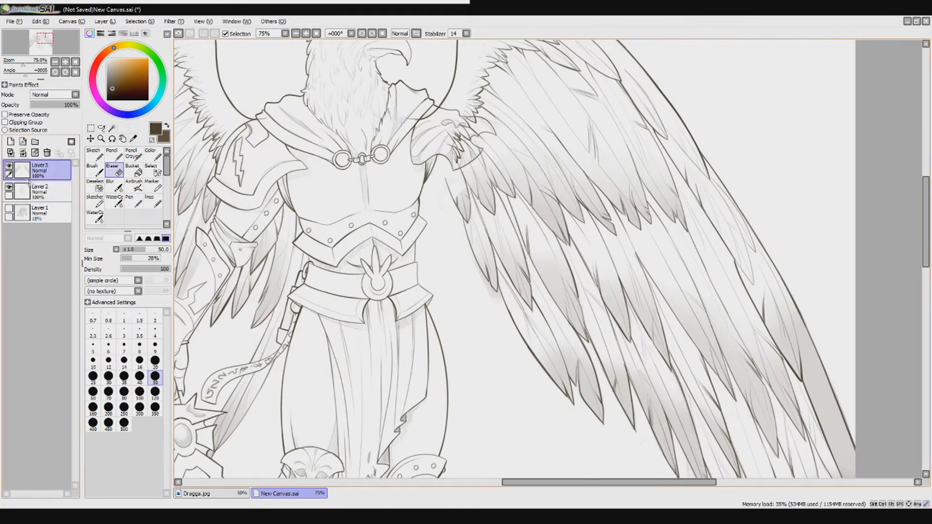
Erase the mirrored wing's feather lines crossing the shoulder armor with the eraser at size 20.
left_click_drag(486, 136, 490, 243)
scroll(492, 245, "up", 1)
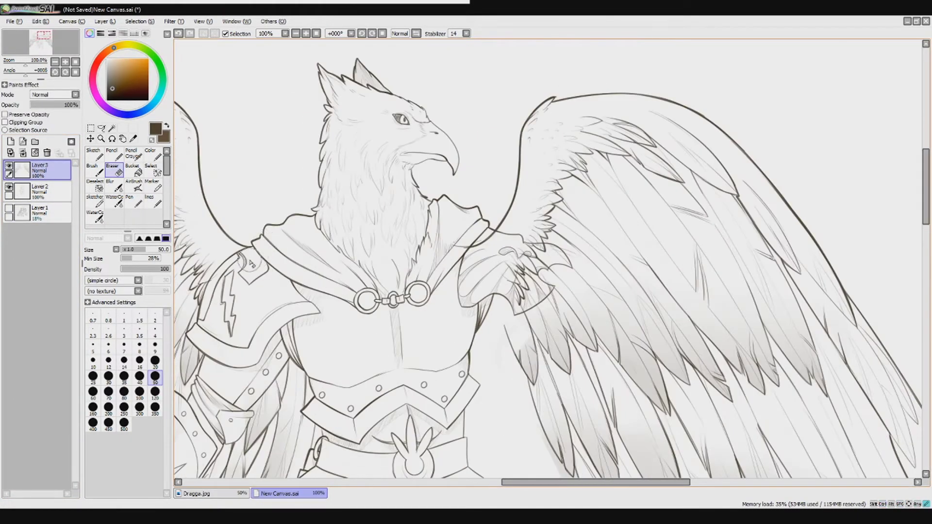
scroll(492, 245, "up", 3)
key("bracketleft")
key("bracketleft")
key("bracketleft")
key("bracketleft")
key("bracketleft")
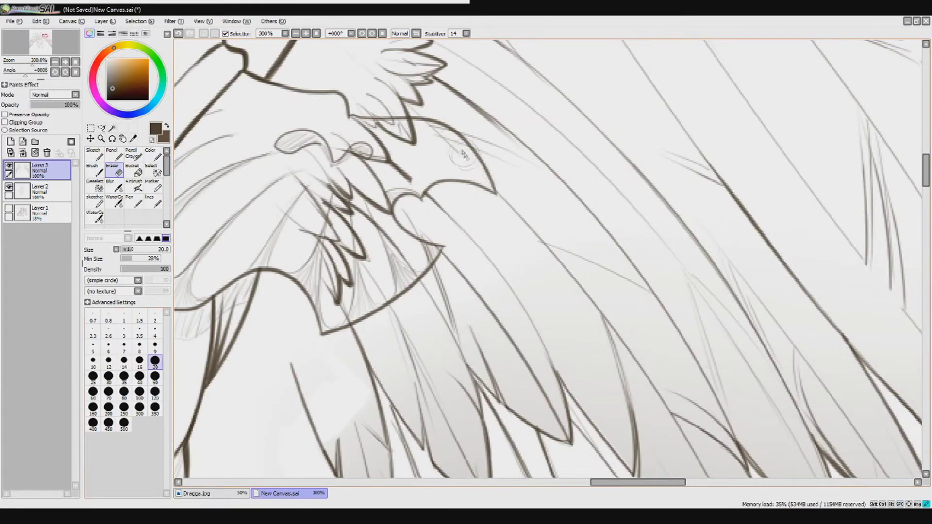
mouse_move(408, 138)
left_mouse_down()
mouse_move(350, 233)
mouse_move(315, 316)
left_mouse_up()
Clear the remaining feather fragments inside the shoulder armor, using eraser size 50 for the middle and 20 near its edges.
key("bracketright")
key("bracketright")
key("bracketright")
key("bracketright")
key("bracketright")
mouse_move(340, 160)
left_mouse_down()
mouse_move(279, 212)
mouse_move(386, 178)
left_mouse_up()
key("bracketleft")
key("bracketleft")
key("bracketleft")
key("bracketleft")
key("bracketleft")
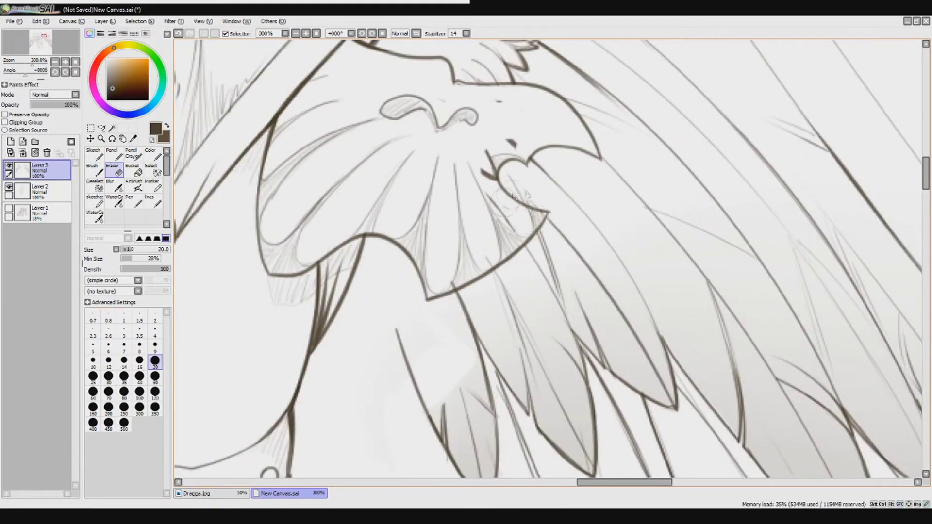
mouse_move(509, 226)
left_mouse_down()
mouse_move(491, 184)
mouse_move(500, 156)
mouse_move(457, 110)
mouse_move(452, 87)
mouse_move(531, 89)
mouse_move(510, 145)
left_mouse_up()
key("minus")
key("minus")
left_click(9, 167)
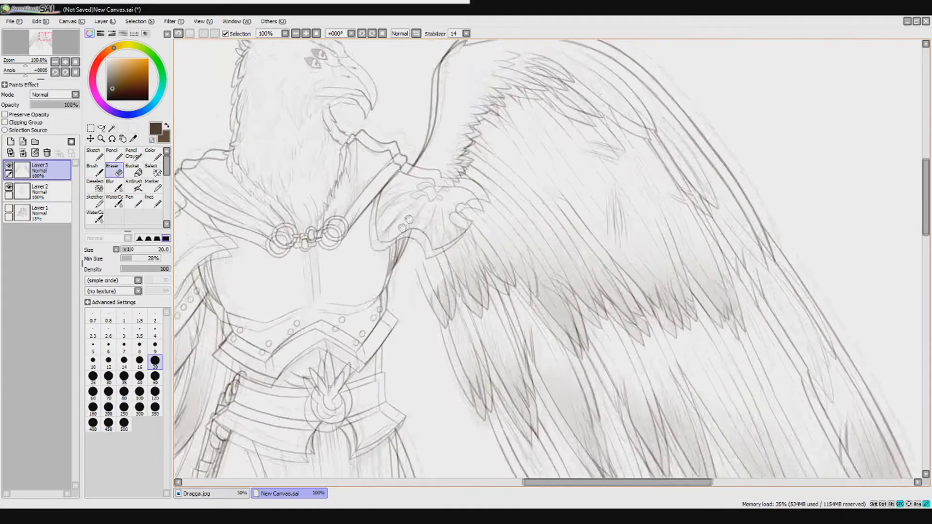
Hide the Layer3 wings, show the Layer1 sketch, and create a new layer above Layer2.
left_click(10, 166)
left_click(10, 166)
left_click(9, 208)
scroll(549, 260, "down", 10)
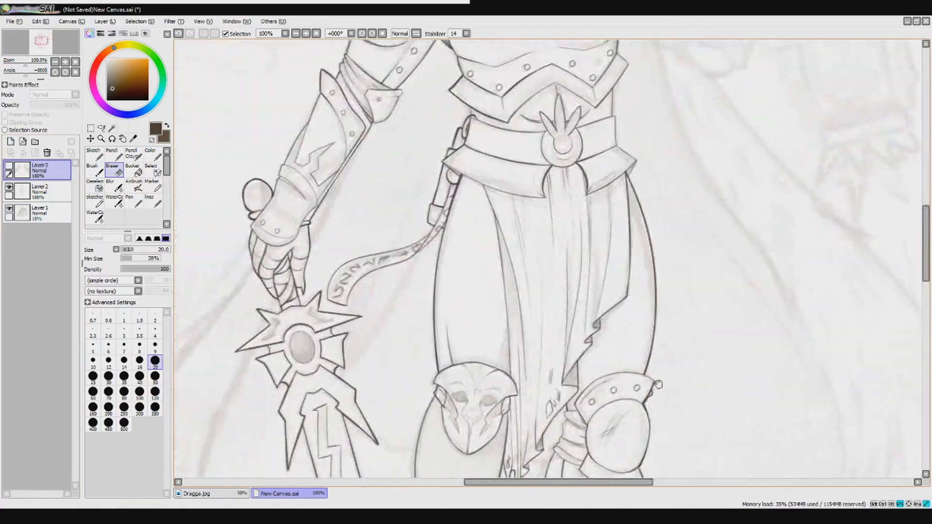
left_click(13, 188)
left_click(10, 141)
Draw the raised upper arm's outlines below the shoulder armor with the size 9 AirBrush, and add another new layer above Layer4.
left_click_drag(741, 40, 322, 331)
scroll(322, 331, "down", 2)
scroll(437, 308, "up", 4)
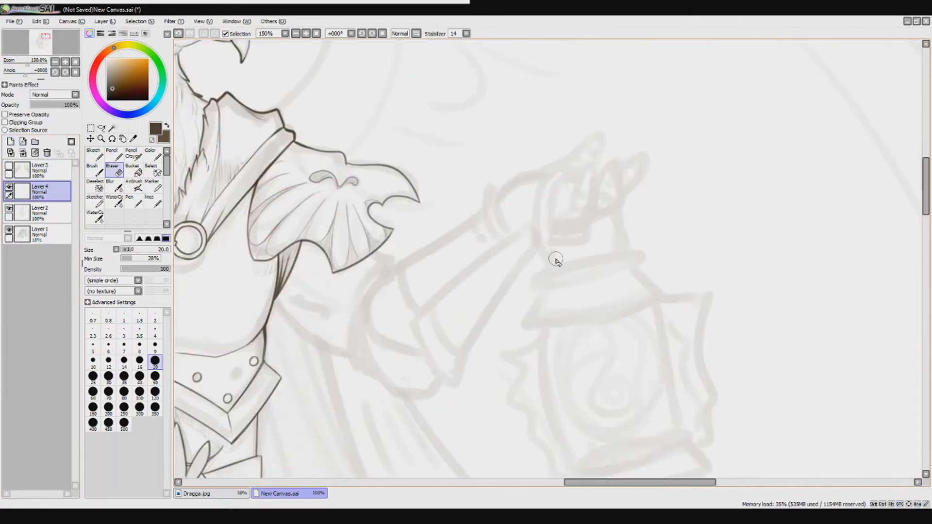
left_click(135, 185)
left_click_drag(368, 248, 383, 259)
left_click_drag(291, 281, 349, 307)
left_click_drag(273, 298, 361, 364)
left_click(23, 141)
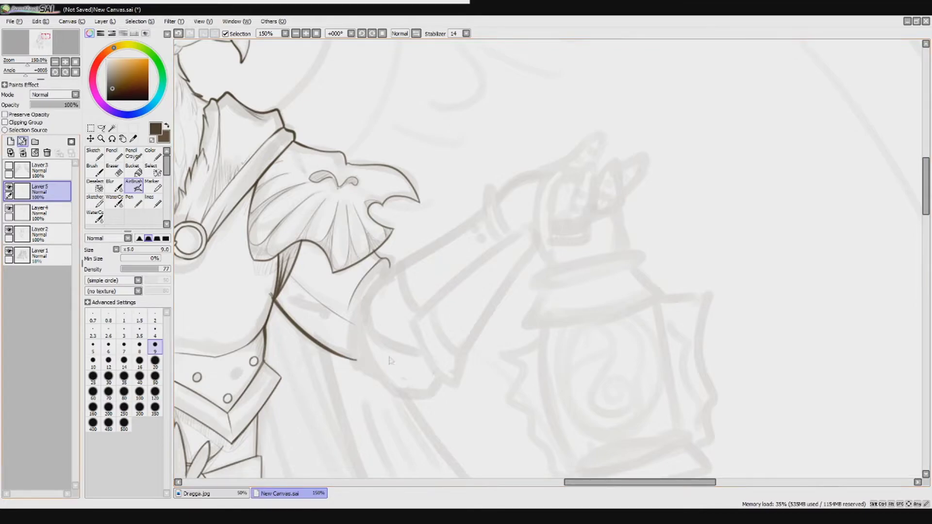
scroll(380, 215, "down", 3)
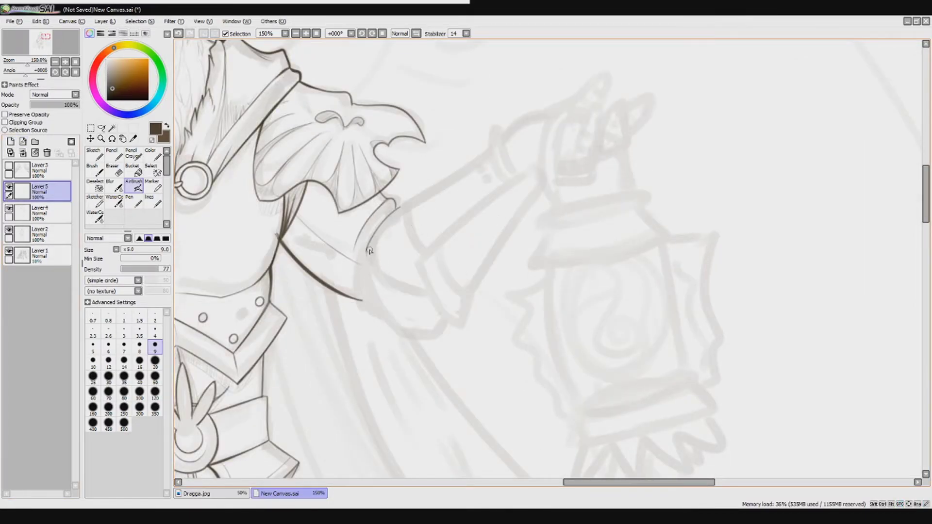
scroll(533, 208, "up", 1)
scroll(533, 208, "right", 1)
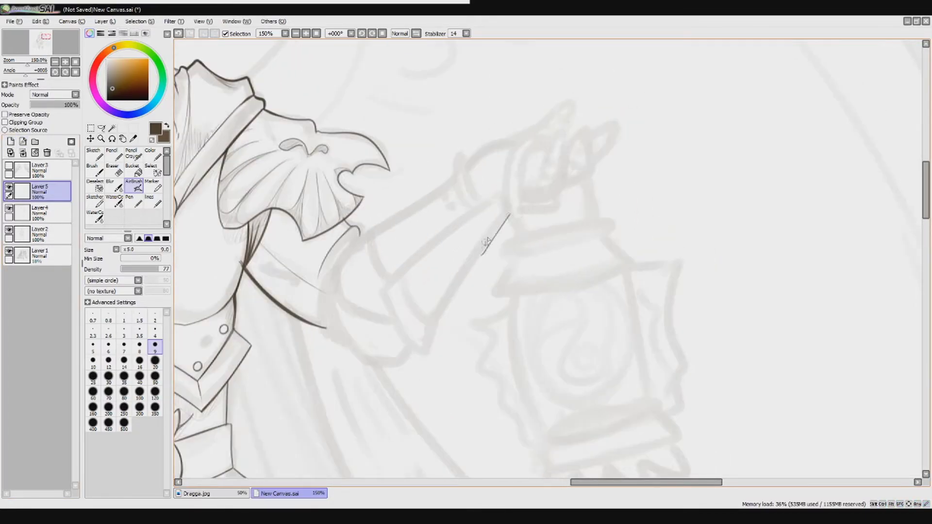
scroll(500, 222, "down", 3)
scroll(491, 256, "up", 2)
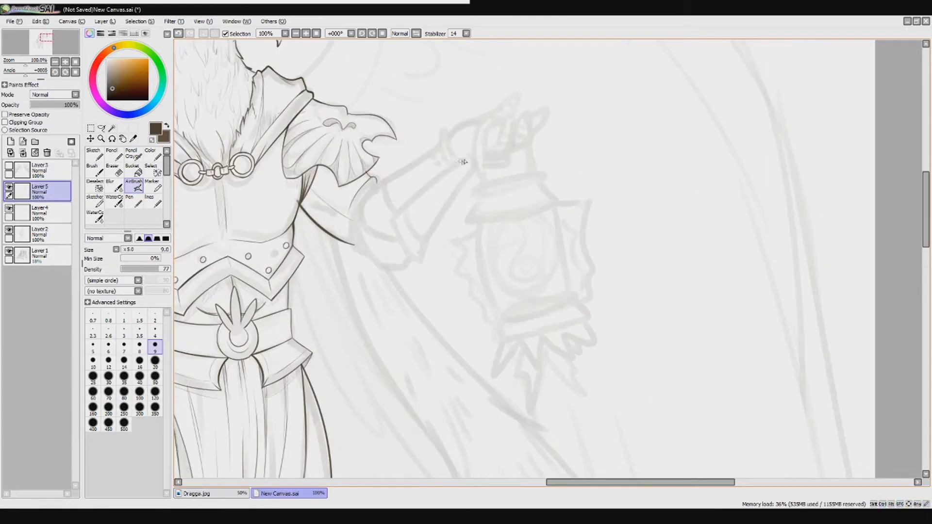
key("ctrl+z")
key("ctrl+z")
Flip the view horizontally, rotate it to 33°, and draw the raised hand's palm edge and the forearm guard's main outline.
left_click(399, 33)
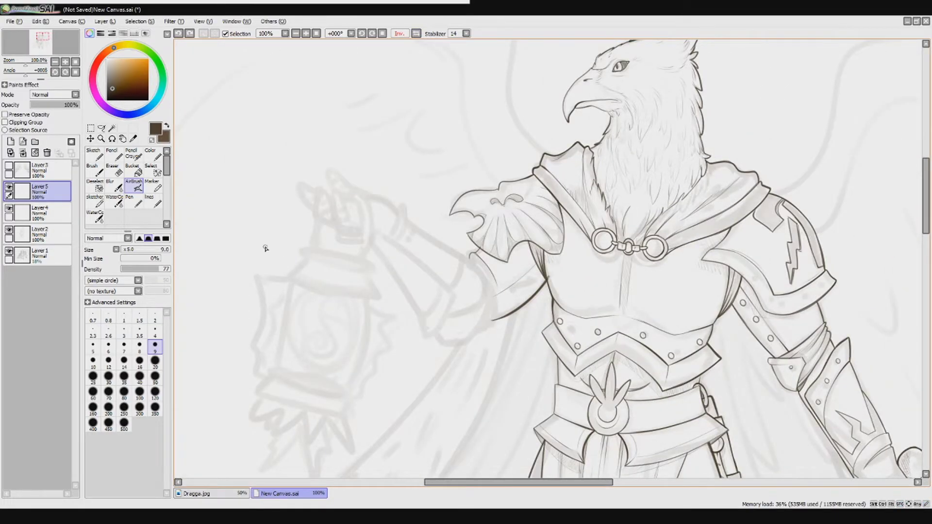
key("End")
left_click_drag(386, 116, 390, 124)
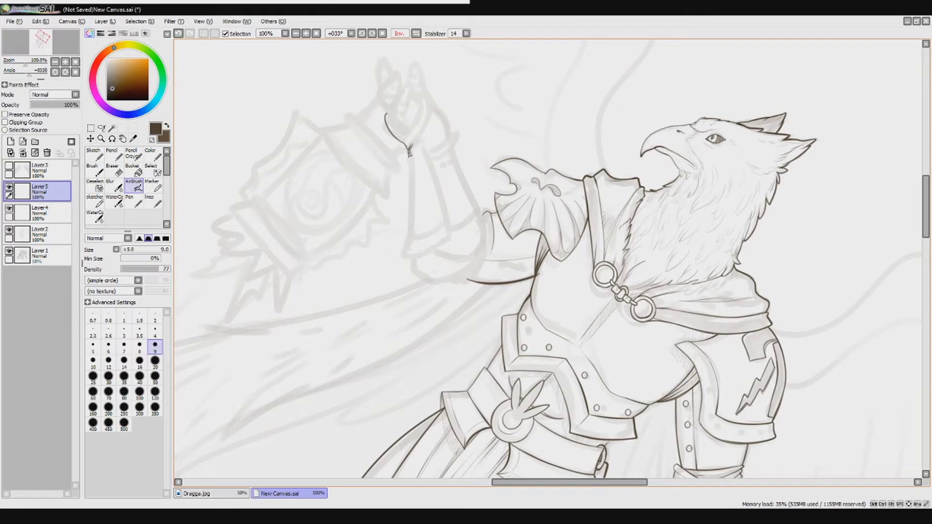
mouse_move(414, 142)
left_mouse_down()
mouse_move(441, 180)
mouse_move(452, 219)
mouse_move(455, 210)
mouse_move(451, 232)
mouse_move(405, 273)
mouse_move(440, 227)
left_mouse_up()
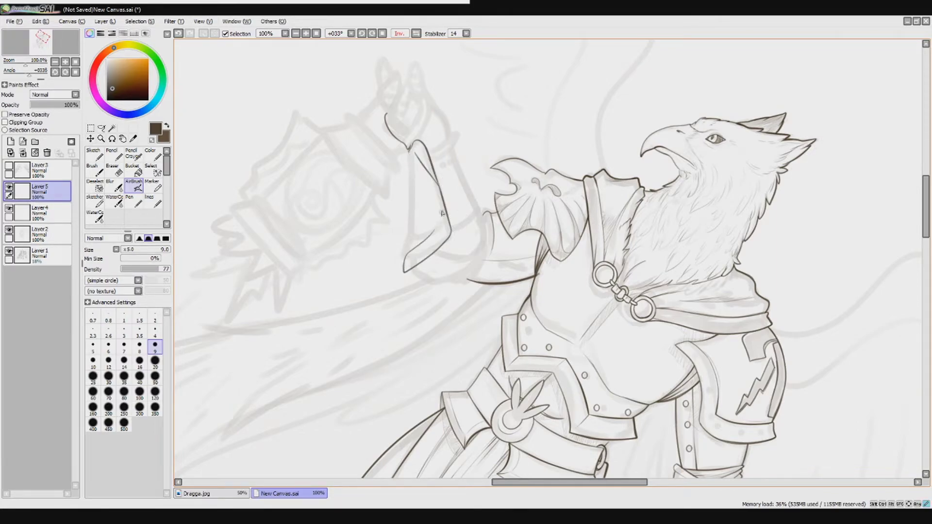
Draw the forearm guard's lower inner edge, straight outer edge and small notch detail, undoing and redrawing misplaced strokes.
key("ctrl+z")
left_click_drag(403, 270, 443, 219)
key("ctrl+z")
left_click_drag(414, 247, 445, 208)
left_click_drag(408, 154, 407, 252)
key("ctrl+z")
key("ctrl+y")
key("ctrl+z")
key("ctrl+y")
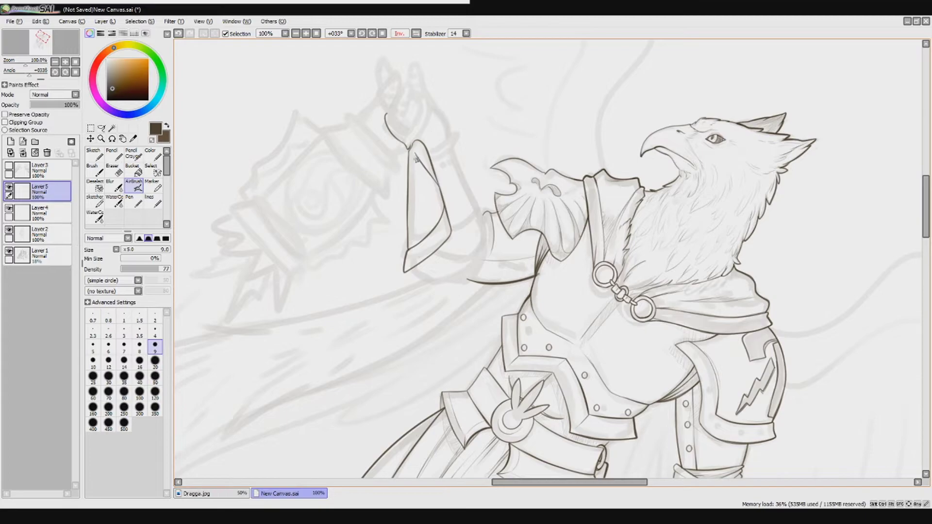
key("ctrl+z")
left_click_drag(415, 154, 409, 178)
Reset the view rotation and draw the wrist cuff and the forearm's upper edge down to the elbow, undoing rejected strokes.
key("Home")
left_click_drag(433, 323, 406, 306)
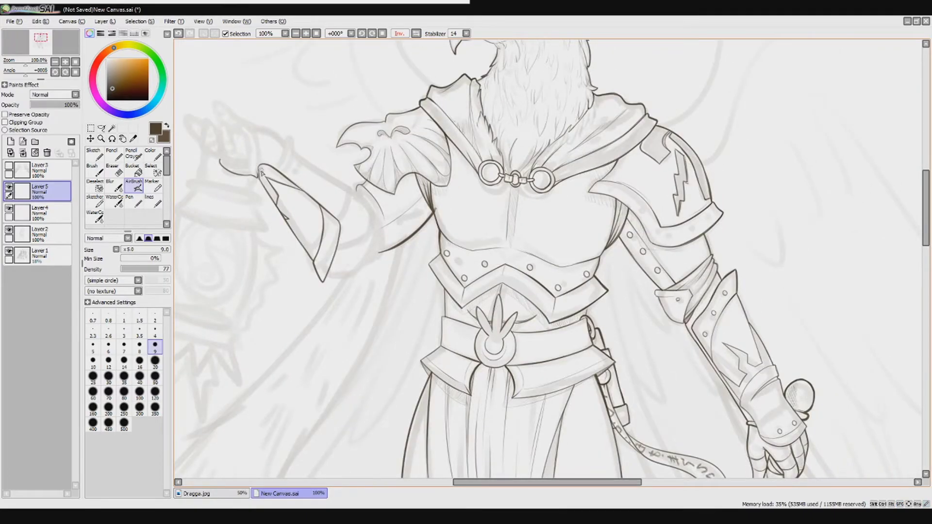
key("ctrl+z")
left_click_drag(261, 165, 258, 171)
key("ctrl+z")
mouse_move(285, 143)
left_mouse_down()
mouse_move(282, 170)
mouse_move(346, 192)
left_mouse_up()
key("ctrl+z")
left_click_drag(291, 149, 348, 191)
key("ctrl+z")
key("ctrl+y")
key("ctrl+z")
key("ctrl+y")
key("ctrl+z")
key("ctrl+y")
key("ctrl+z")
key("ctrl+z")
mouse_move(288, 149)
left_mouse_down()
mouse_move(371, 213)
mouse_move(345, 246)
left_mouse_up()
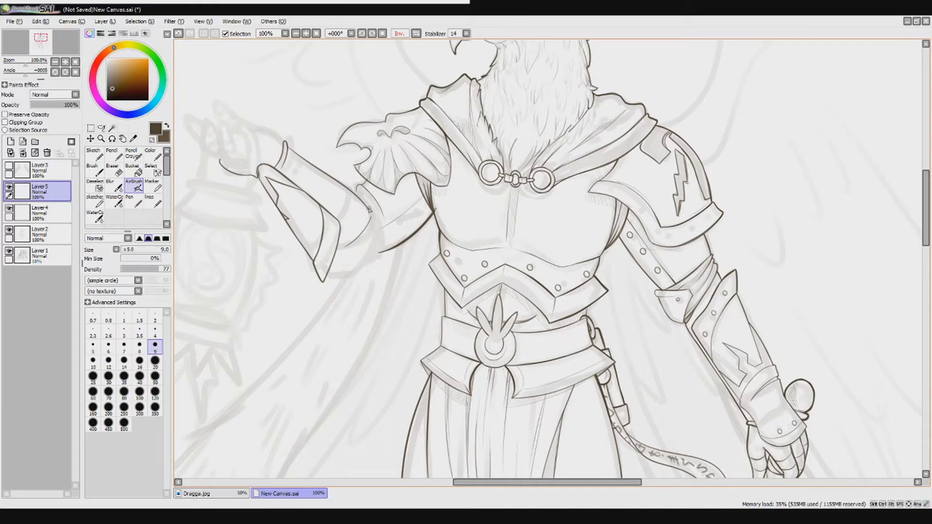
On a new layer, draw the cloth folds at the elbow and the rounded elbow plate beneath the forearm guard.
key("ctrl+shift+n")
left_click_drag(373, 236, 369, 266)
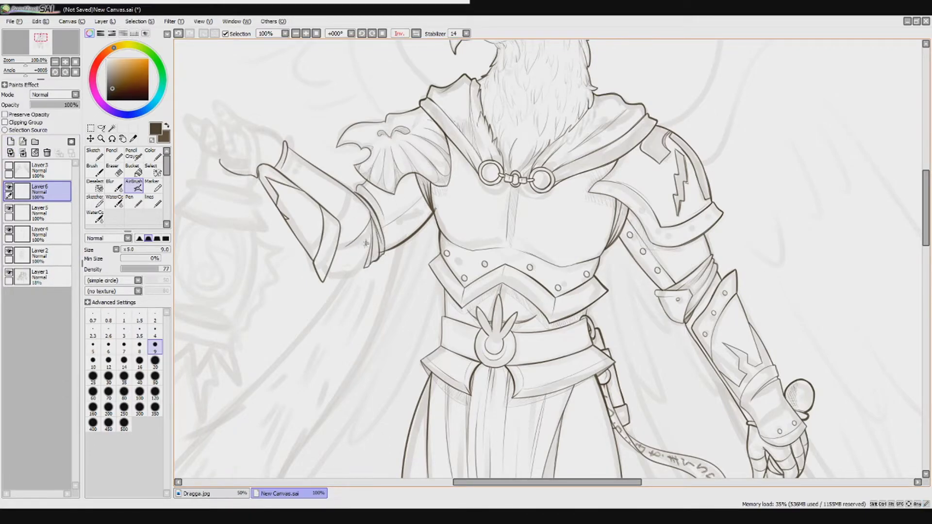
scroll(363, 267, "up", 1)
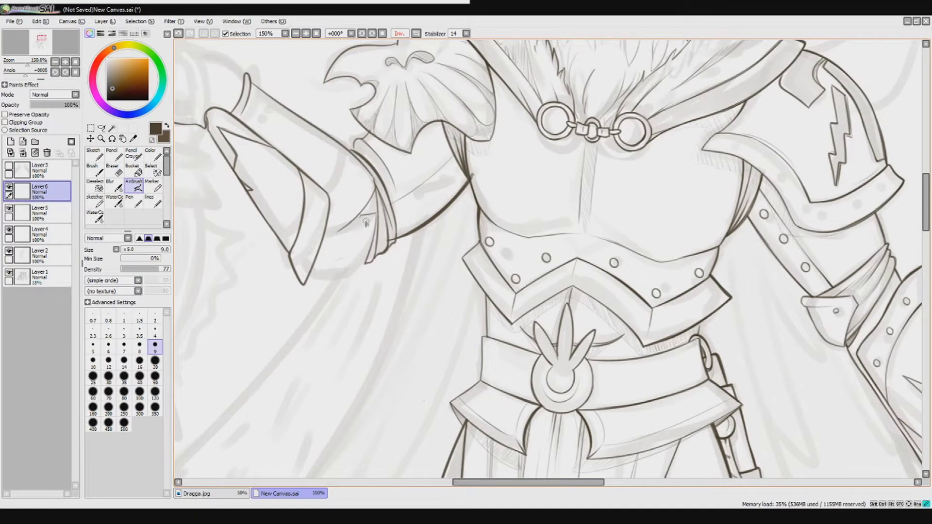
mouse_move(366, 264)
left_mouse_down()
mouse_move(336, 277)
mouse_move(342, 268)
mouse_move(331, 266)
mouse_move(302, 277)
left_mouse_up()
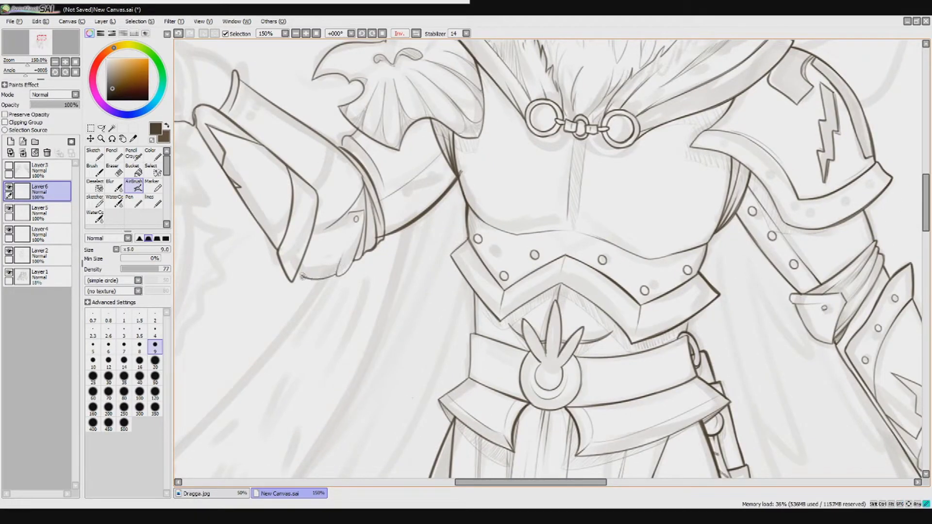
On Layer5, draw the forearm armor's edge beside the elbow cloth and add two rivets near the wrist cuff.
key("alt+bracketleft")
left_click_drag(364, 180, 314, 254)
key("ctrl+z")
mouse_move(363, 181)
left_mouse_down()
mouse_move(354, 206)
mouse_move(330, 228)
mouse_move(340, 228)
left_mouse_up()
key("e")
left_click_drag(400, 155, 380, 203)
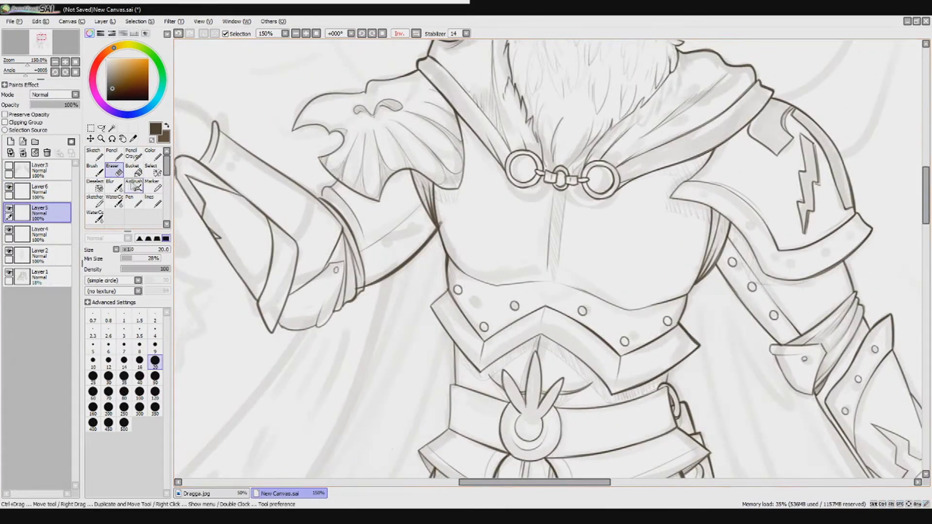
key("a")
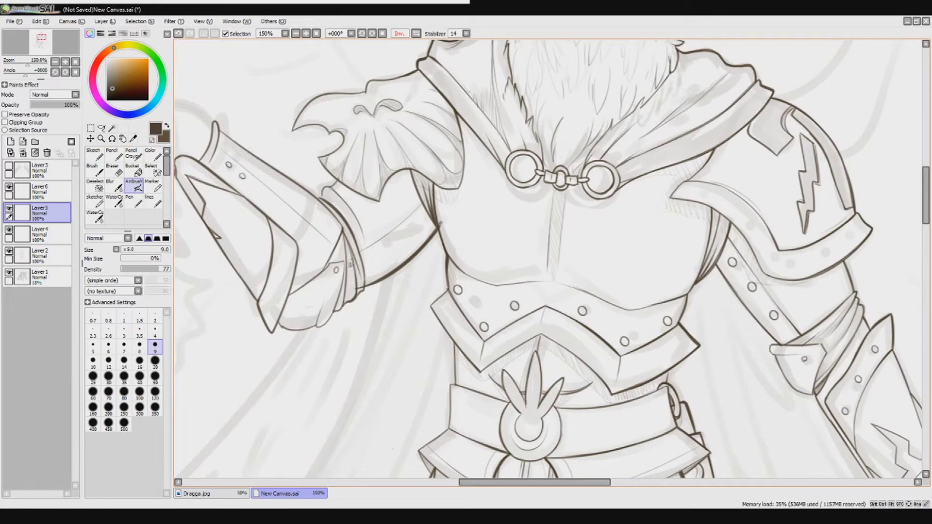
Erase the Layer4 upper-arm line overlapping the elbow cloth at size 20, and merge Layer6 and Layer5 down into Layer4.
scroll(336, 256, "up", 1)
key("ctrl+Down")
key("e")
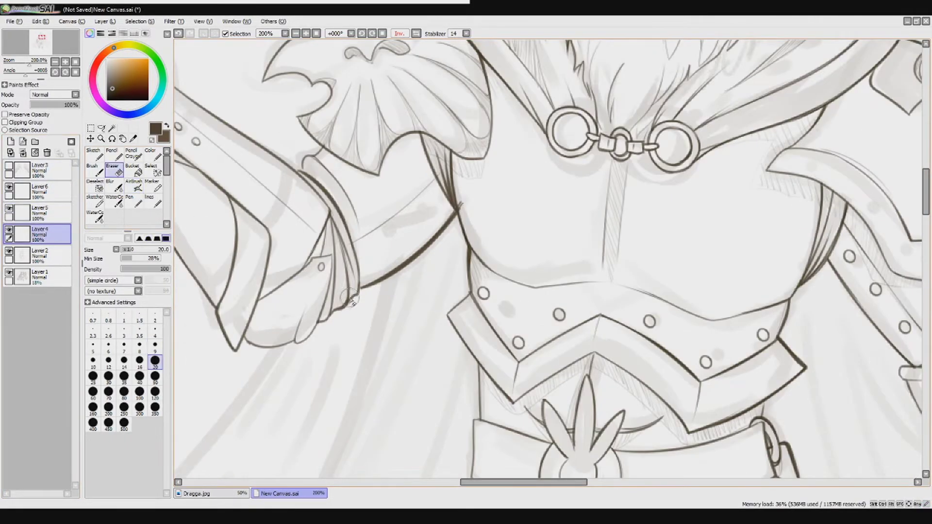
left_click(39, 191)
left_click(47, 153)
left_click(47, 152)
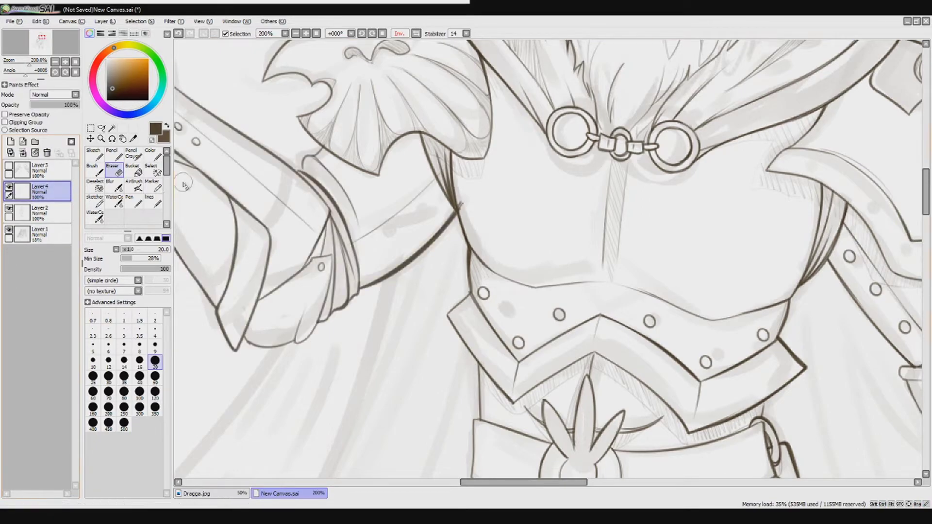
Add fine fold lines to the elbow cloth on a new layer and merge it down into Layer4.
key("a")
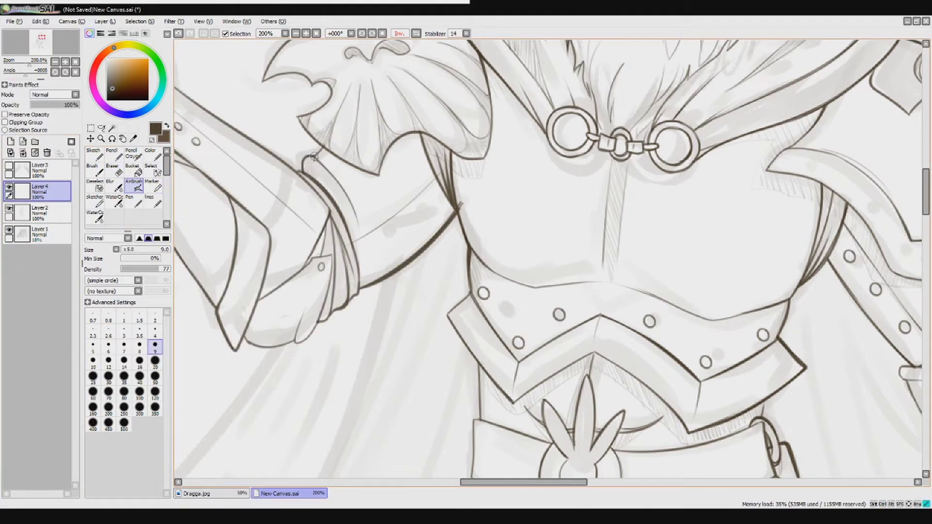
left_click(10, 142)
mouse_move(334, 232)
left_mouse_down()
mouse_move(331, 252)
mouse_move(346, 261)
mouse_move(349, 246)
mouse_move(309, 182)
mouse_move(357, 251)
left_mouse_up()
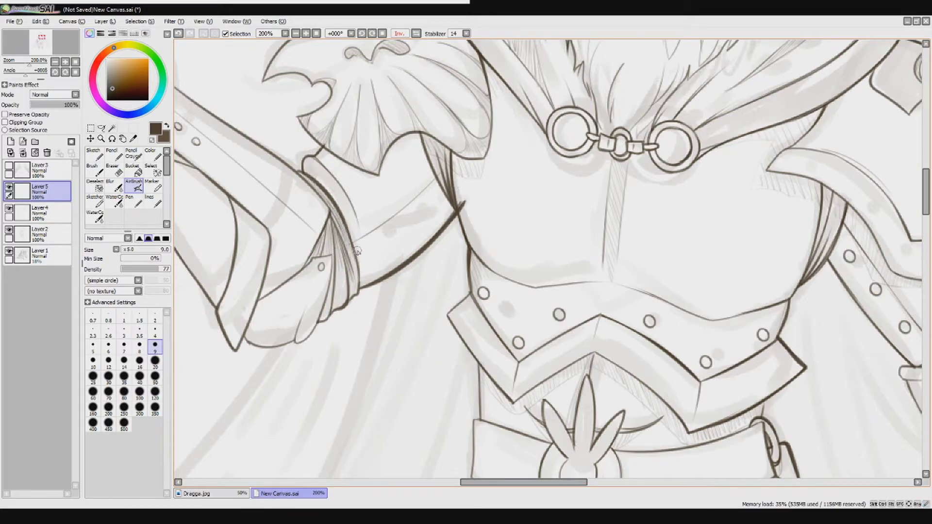
key("e")
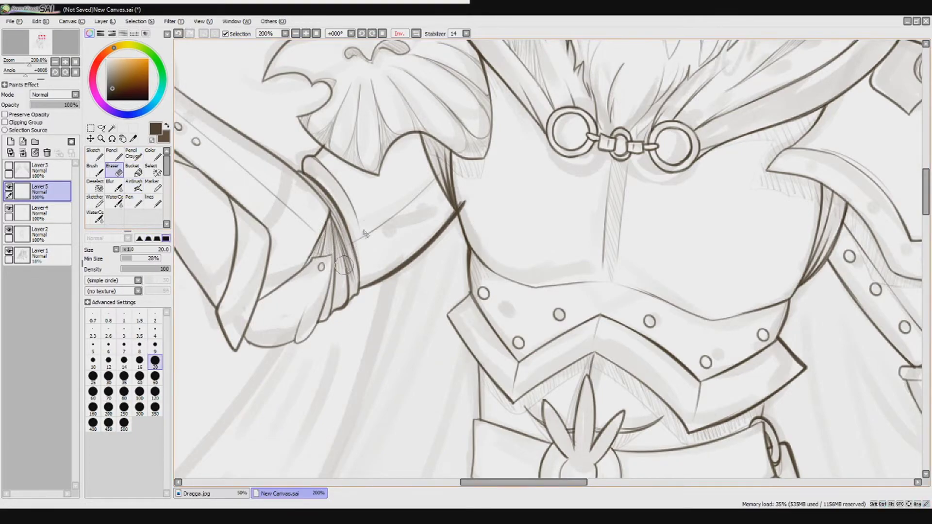
left_click(47, 152)
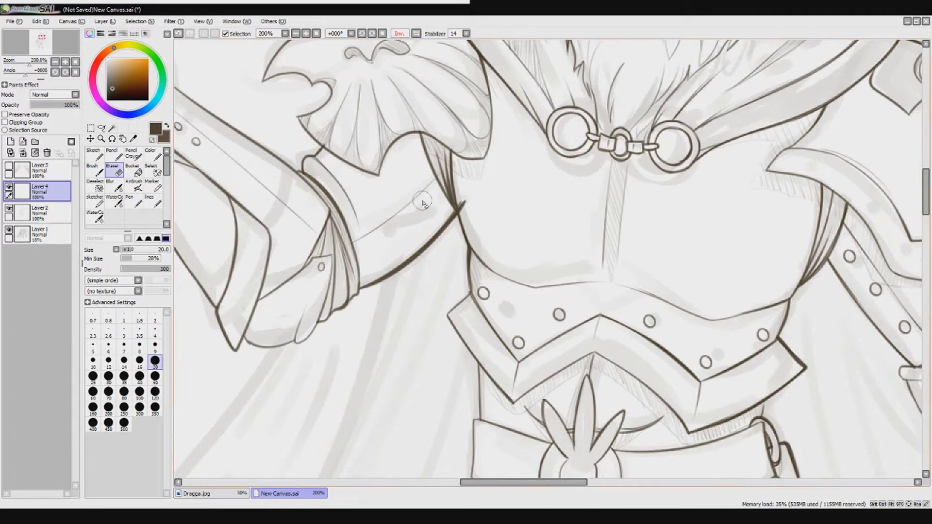
Set the eraser size to 9 and thicken the elbow plate and cloth fold outlines with the size 9 AirBrush.
scroll(413, 199, "up", 2)
scroll(343, 239, "down", 3)
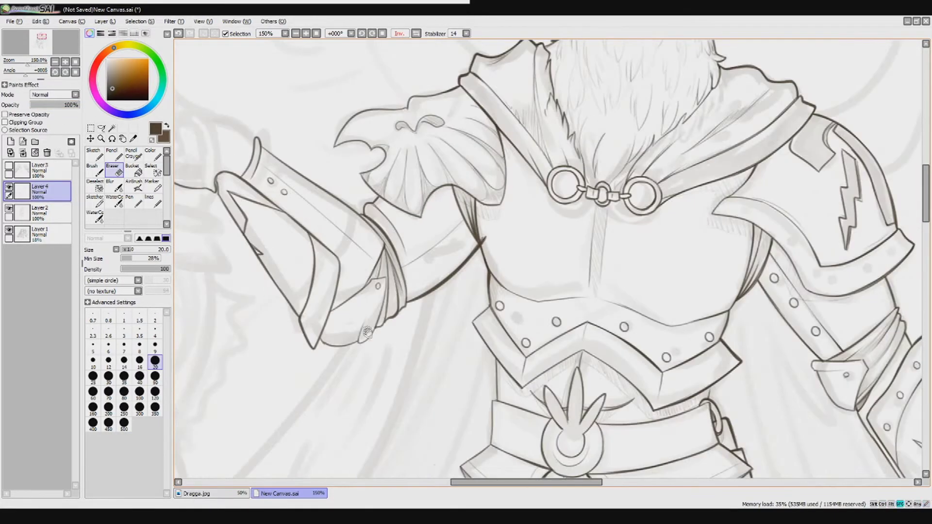
scroll(365, 322, "up", 2)
key("bracketleft")
key("bracketleft")
key("bracketleft")
key("bracketleft")
key("bracketleft")
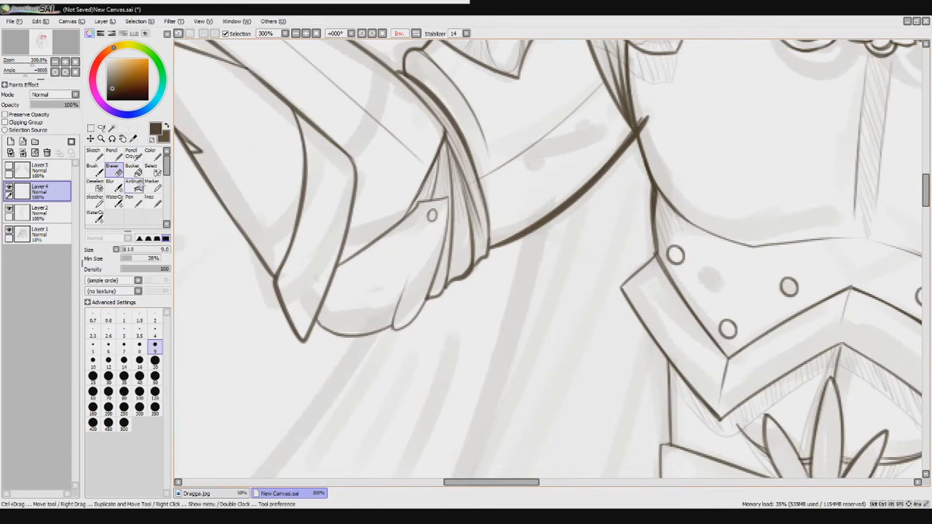
key("a")
mouse_move(416, 206)
left_mouse_down()
mouse_move(449, 204)
mouse_move(395, 326)
mouse_move(317, 321)
left_mouse_up()
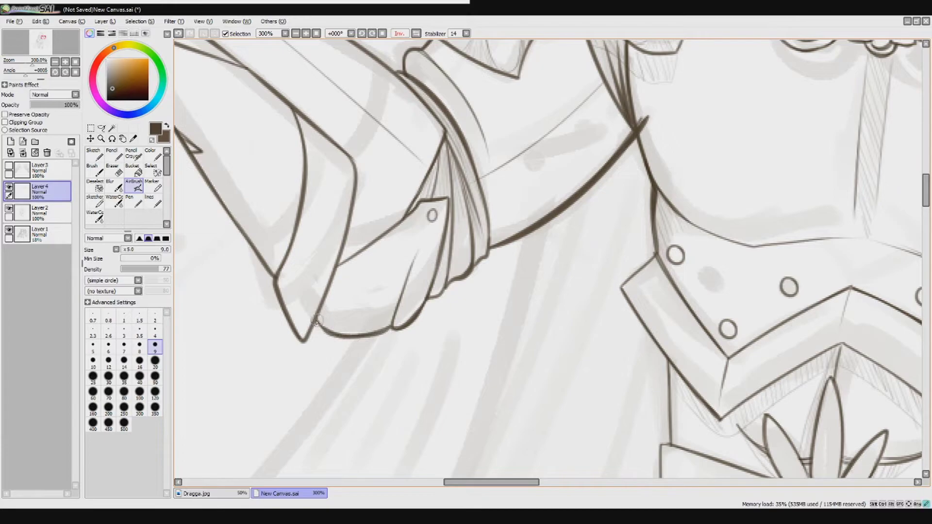
left_click_drag(479, 261, 487, 156)
scroll(486, 156, "up", 3)
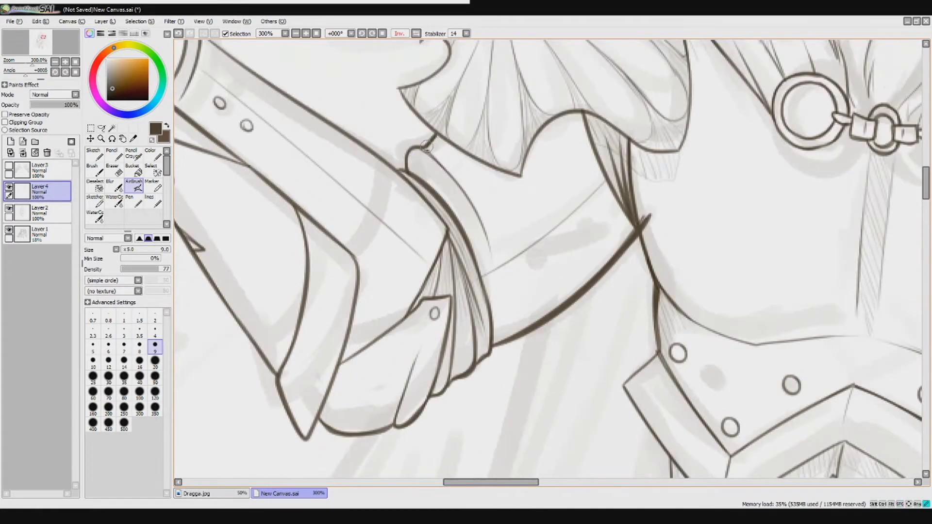
Check the raised arm against the wings in the whole figure by temporarily showing Layer3.
left_click_drag(649, 221, 898, 371)
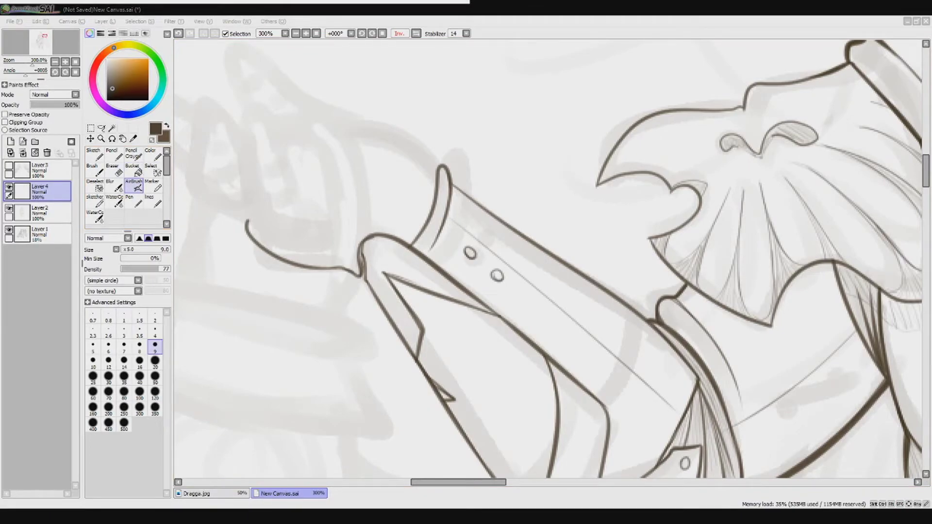
scroll(224, 144, "down", 6)
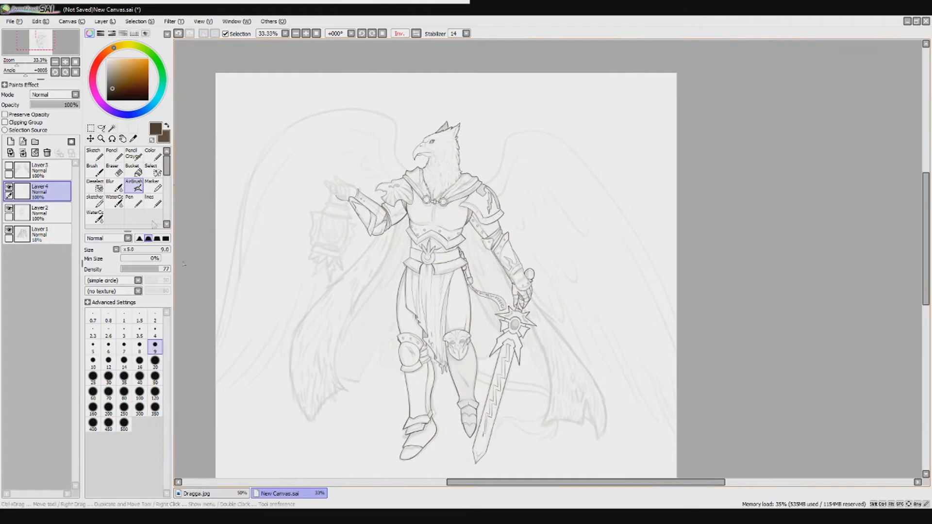
scroll(391, 182, "up", 3)
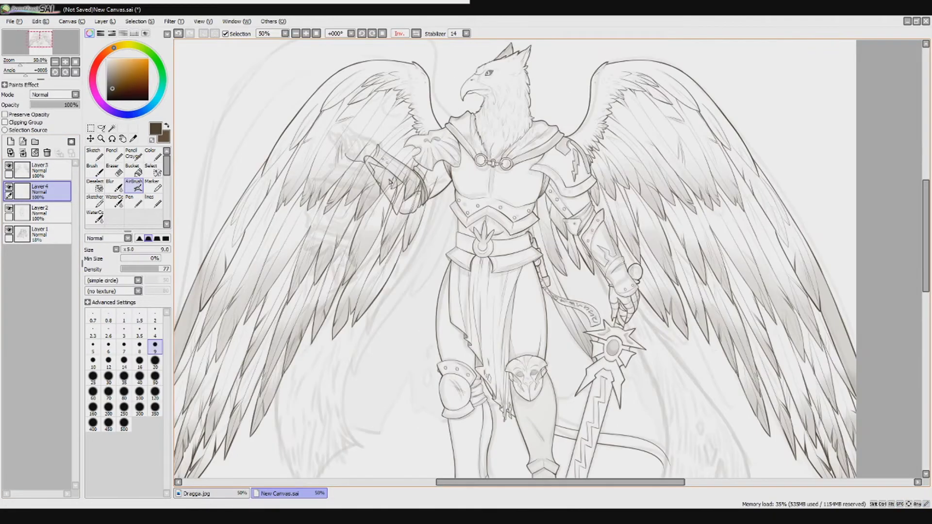
scroll(385, 179, "down", 2)
left_click(9, 165)
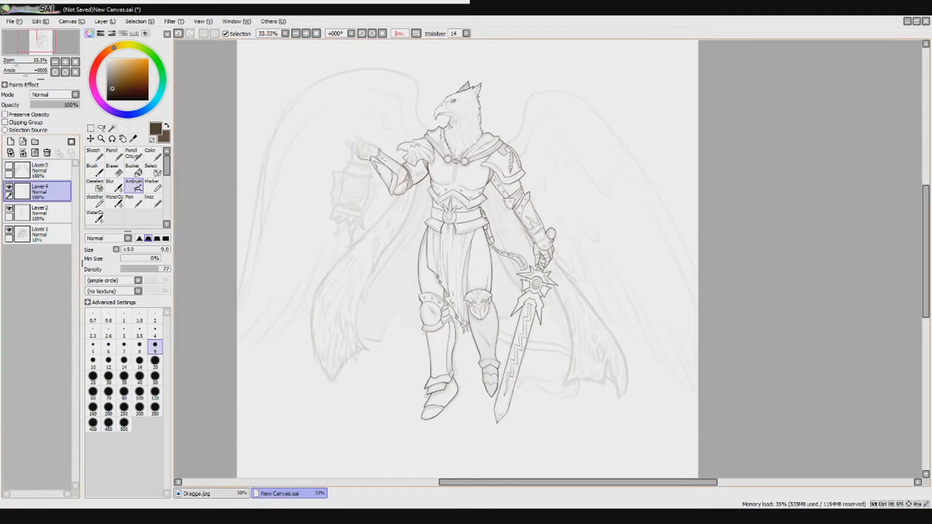
On a new layer with the view rotated to 33°, draw the raised hand's first finger and lower palm, and reset the rotation.
scroll(394, 210, "up", 4)
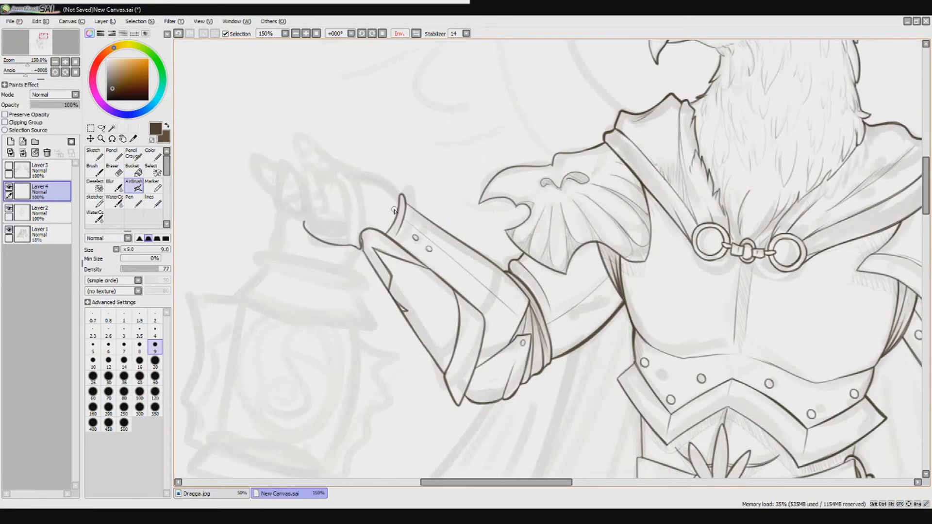
left_click(38, 143)
mouse_move(367, 70)
left_mouse_down()
mouse_move(357, 151)
mouse_move(363, 129)
left_mouse_up()
key("ctrl+z")
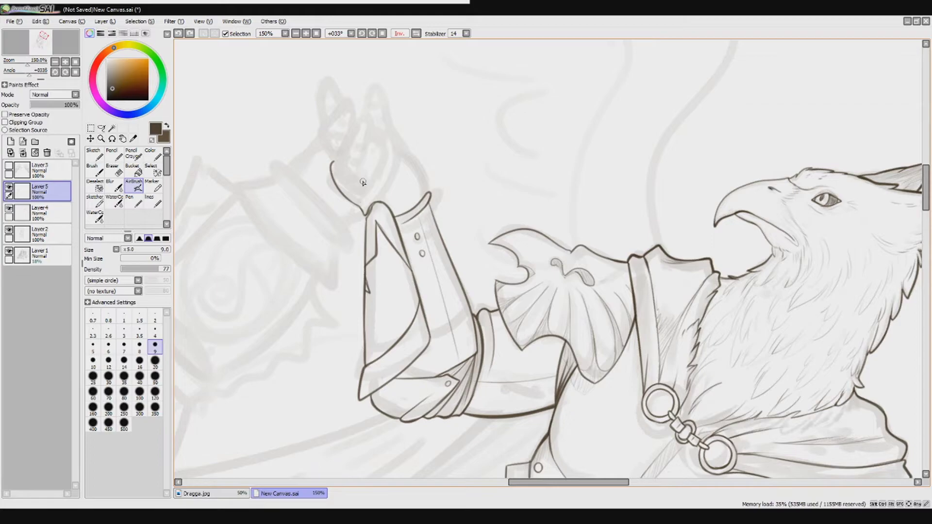
mouse_move(353, 125)
left_mouse_down()
mouse_move(342, 156)
mouse_move(369, 207)
left_mouse_up()
left_click_drag(344, 147, 361, 164)
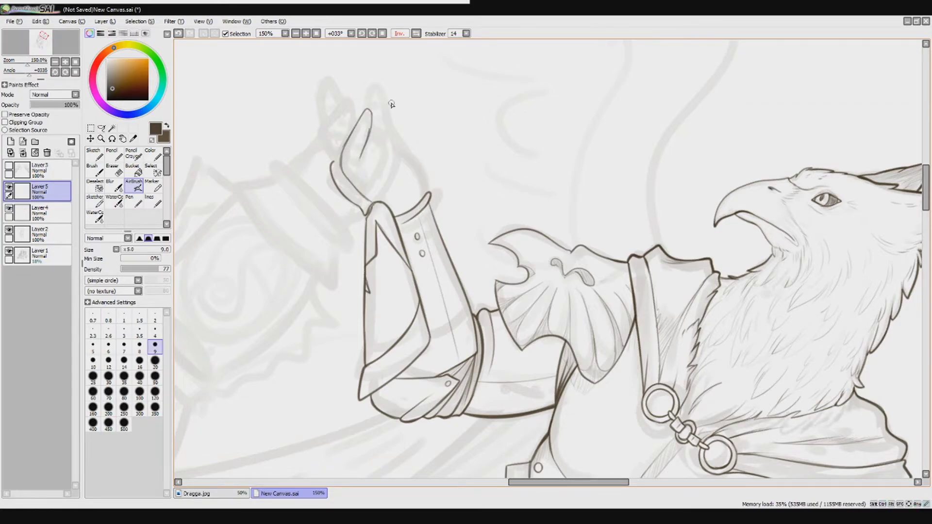
key("Home")
mouse_move(335, 279)
left_mouse_down()
mouse_move(317, 235)
mouse_move(326, 305)
mouse_move(373, 312)
left_mouse_up()
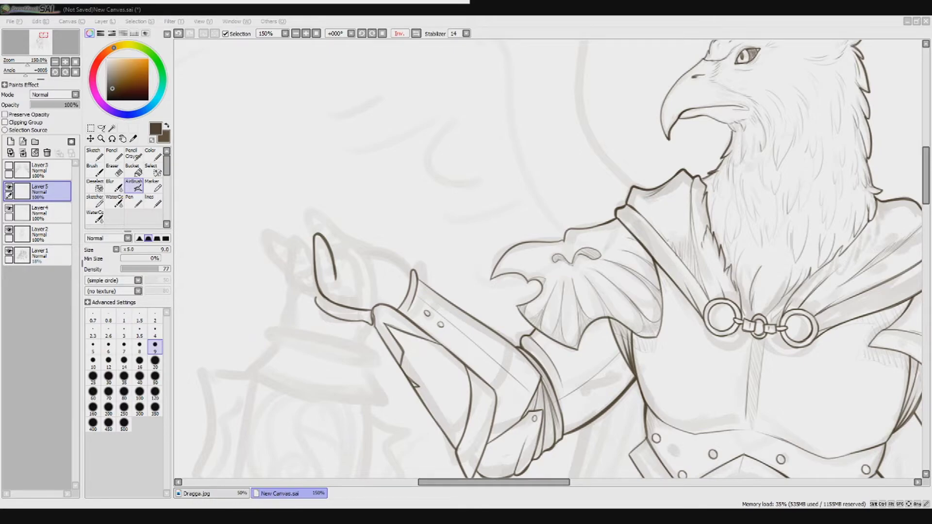
Sharpen the first finger's claw tip and draw the raised hand's remaining clawed fingers with the size 9 AirBrush.
left_click(335, 258)
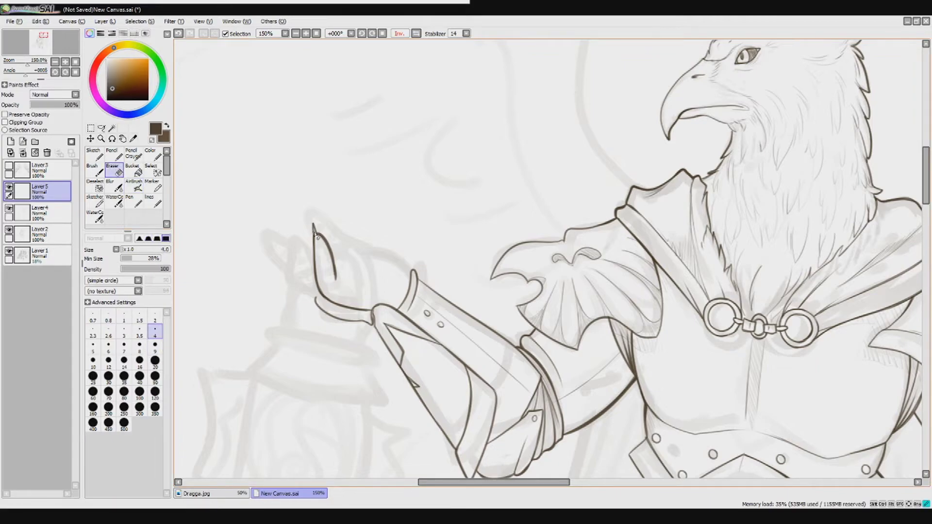
key("v")
key("ctrl+z")
left_click_drag(310, 274, 298, 230)
key("ctrl+z")
key("ctrl+z")
mouse_move(317, 291)
left_mouse_down()
mouse_move(293, 235)
mouse_move(292, 251)
mouse_move(297, 214)
left_mouse_up()
key("ctrl+z")
key("ctrl+z")
mouse_move(293, 245)
left_mouse_down()
mouse_move(296, 222)
mouse_move(309, 276)
left_mouse_up()
key("ctrl+z")
mouse_move(295, 220)
left_mouse_down()
mouse_move(313, 275)
mouse_move(290, 262)
mouse_move(326, 290)
left_mouse_up()
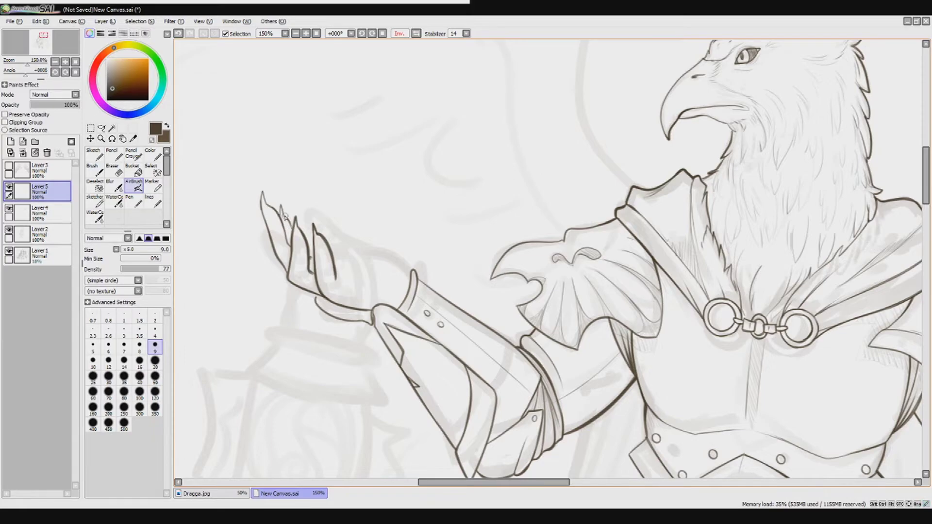
Outline the raised hand's clawed thumb and wrist edge down to the cuff, and add curved scale lines across the fingers.
left_click_drag(344, 157, 379, 121)
mouse_move(423, 202)
left_mouse_down()
mouse_move(422, 166)
mouse_move(396, 126)
left_mouse_up()
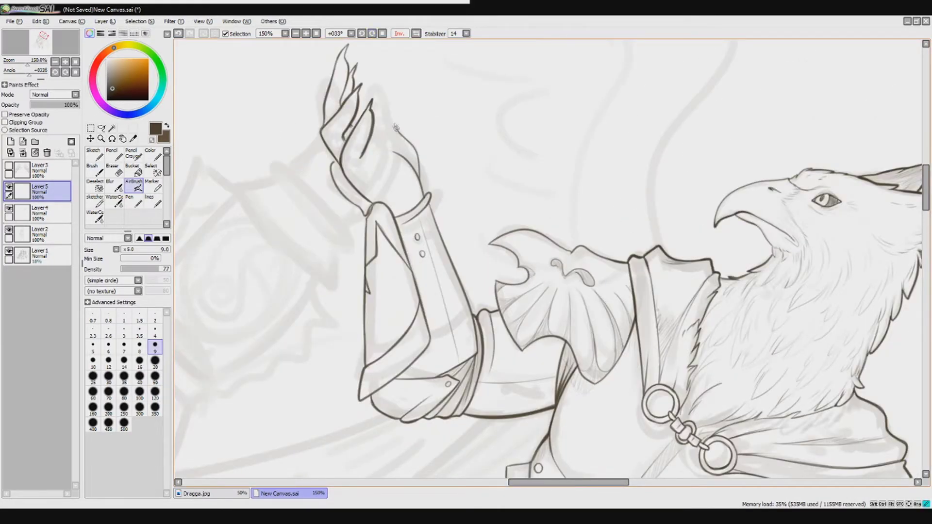
key("ctrl+z")
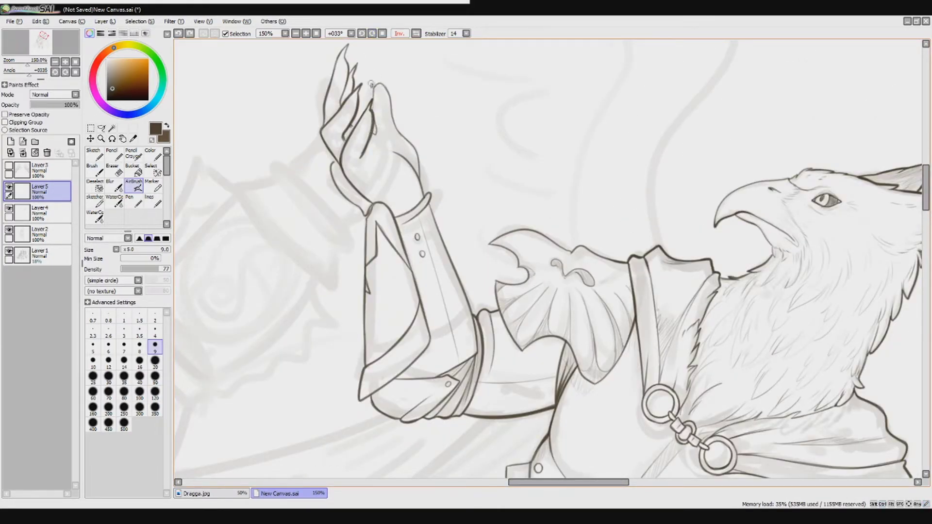
key("ctrl+z")
left_click_drag(384, 84, 420, 178)
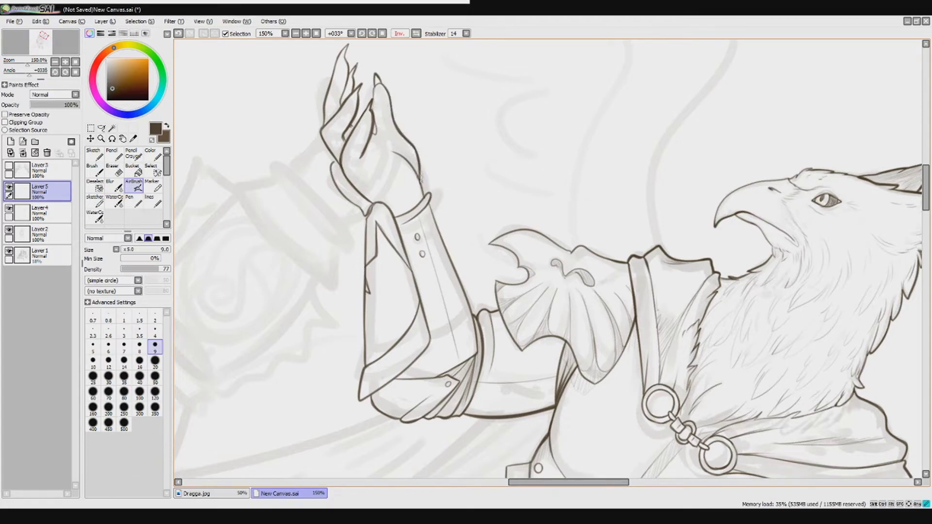
left_click_drag(374, 87, 372, 113)
left_click(383, 33)
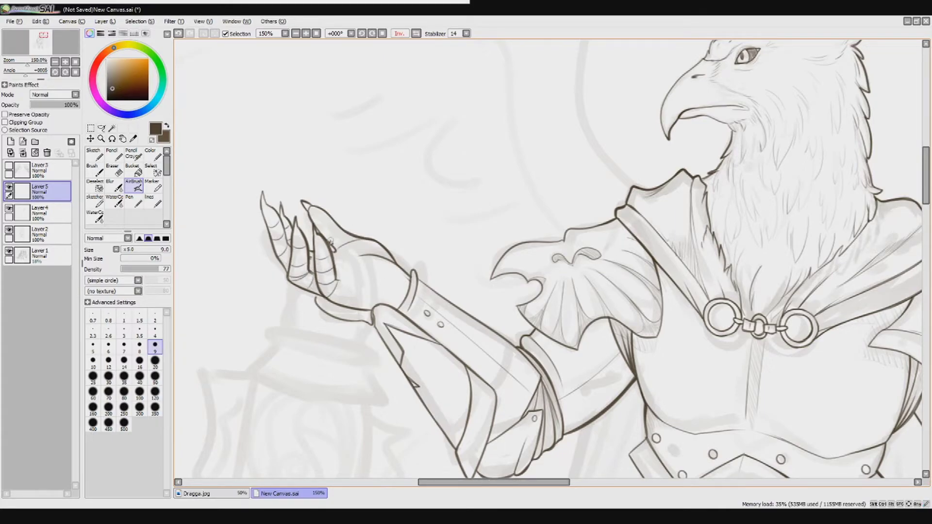
Refine the wrist outline where the raised hand meets the forearm cuff.
key("End")
key("End")
key("End")
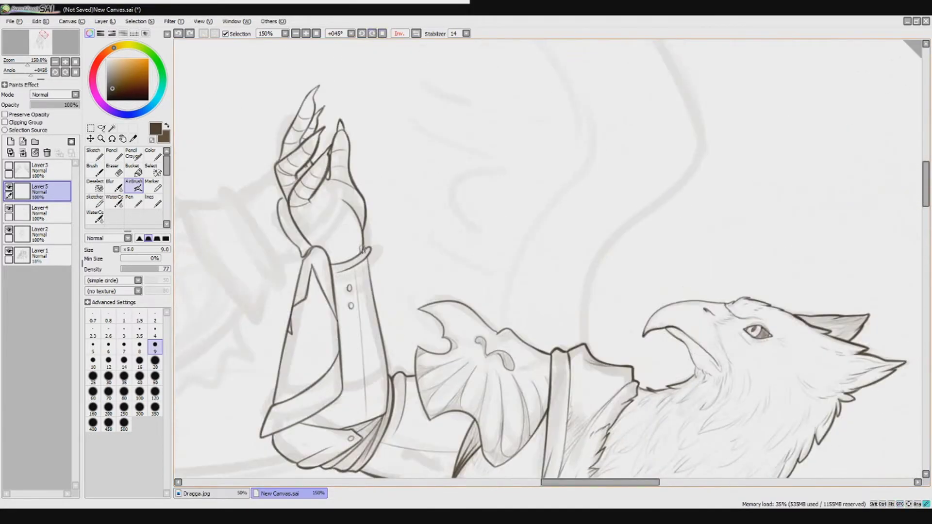
key("e")
key("e")
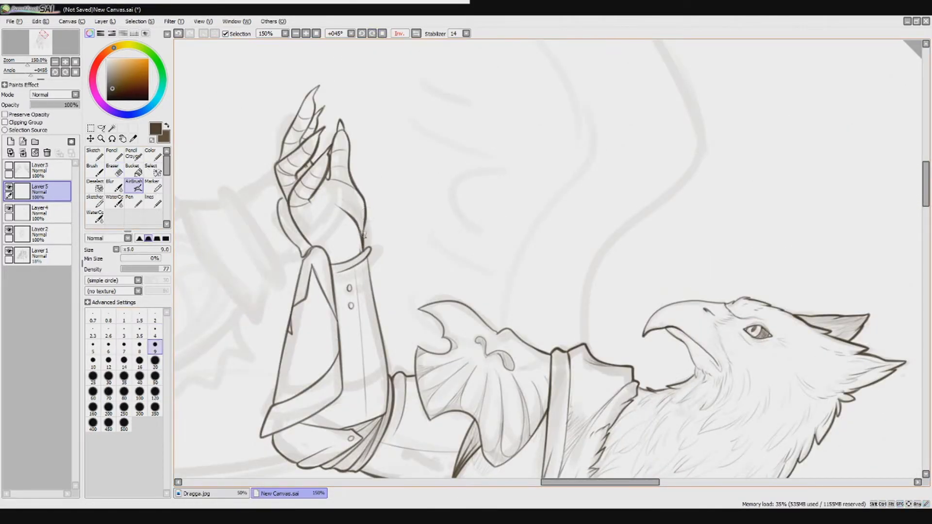
left_click(382, 33)
scroll(428, 189, "down", 5)
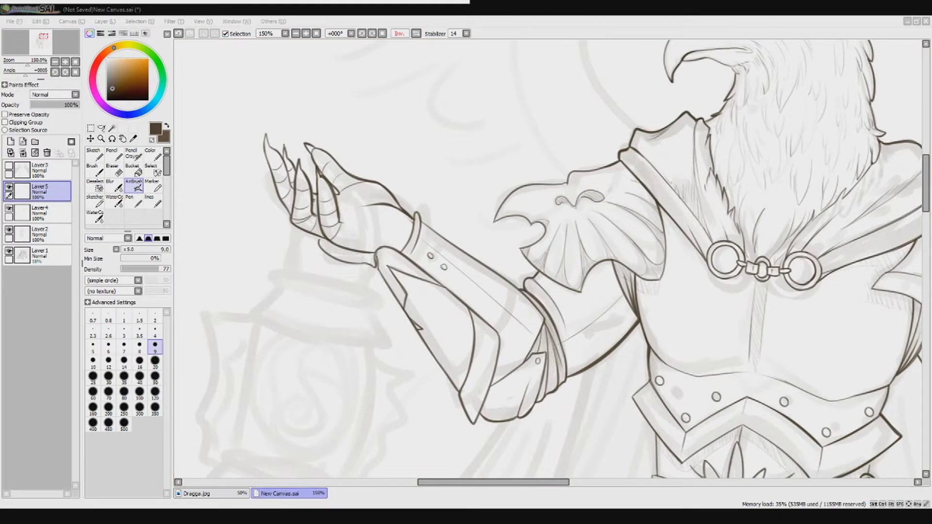
Merge the finished hand layer down into Layer4, and merge Layer4 down into Layer2.
key("Page_Down")
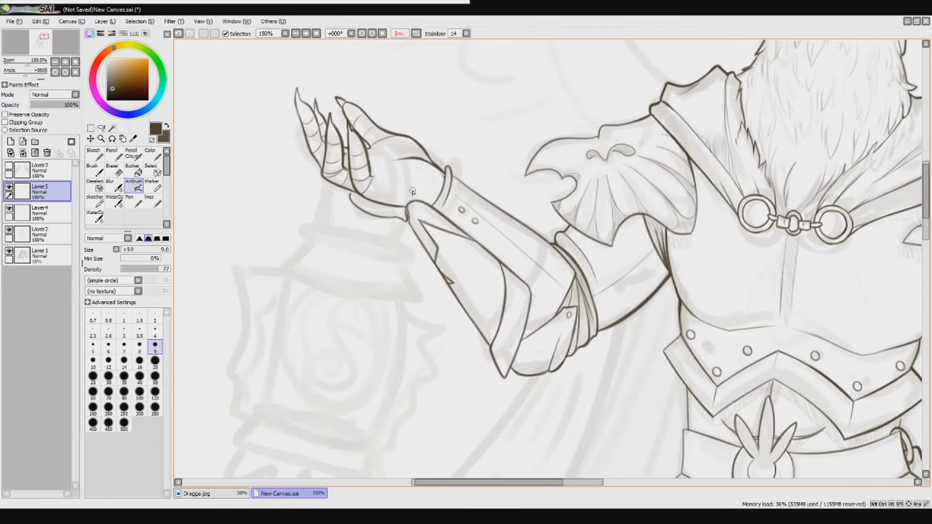
left_click_drag(209, 339, 325, 226)
left_click(47, 153)
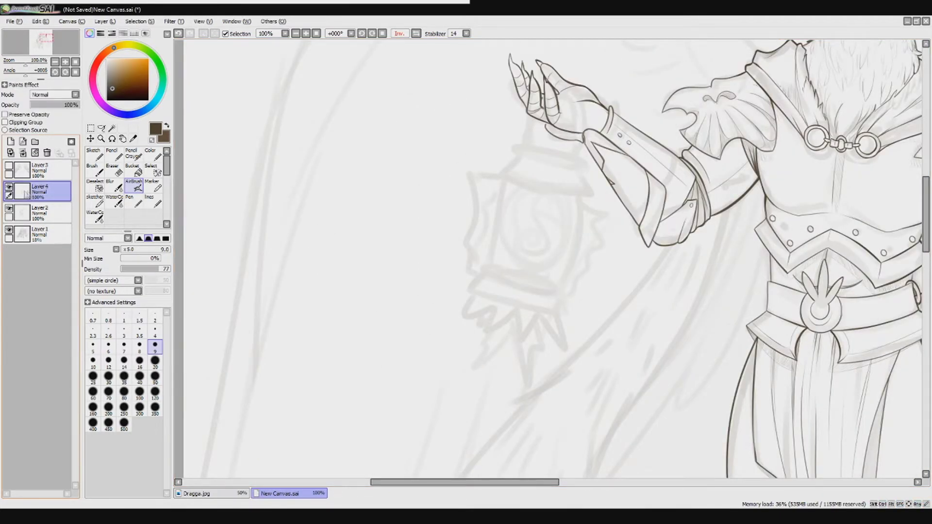
left_click(47, 153)
Draw a straight vertical guide line beside the lantern sketch on a new linework layer, and add a normal layer above it.
left_click(23, 142)
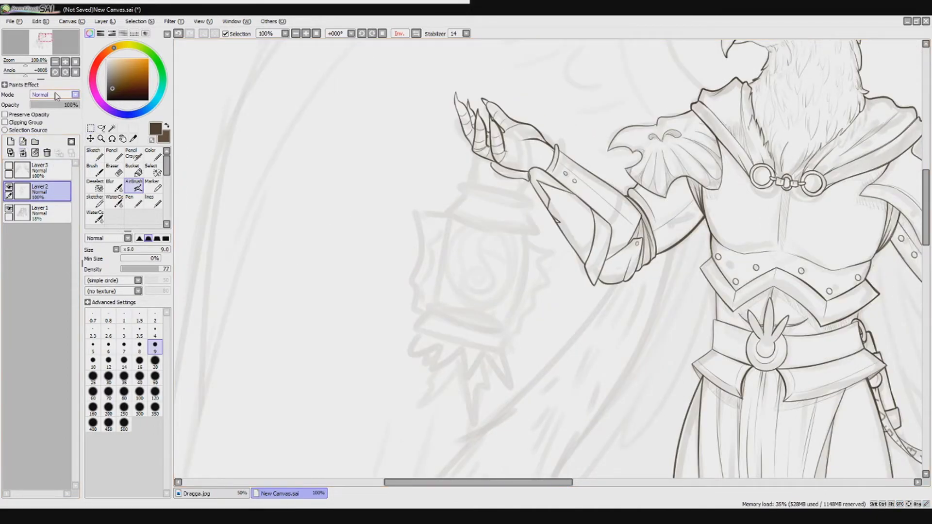
left_click(310, 179)
left_click(313, 379)
left_click(11, 141)
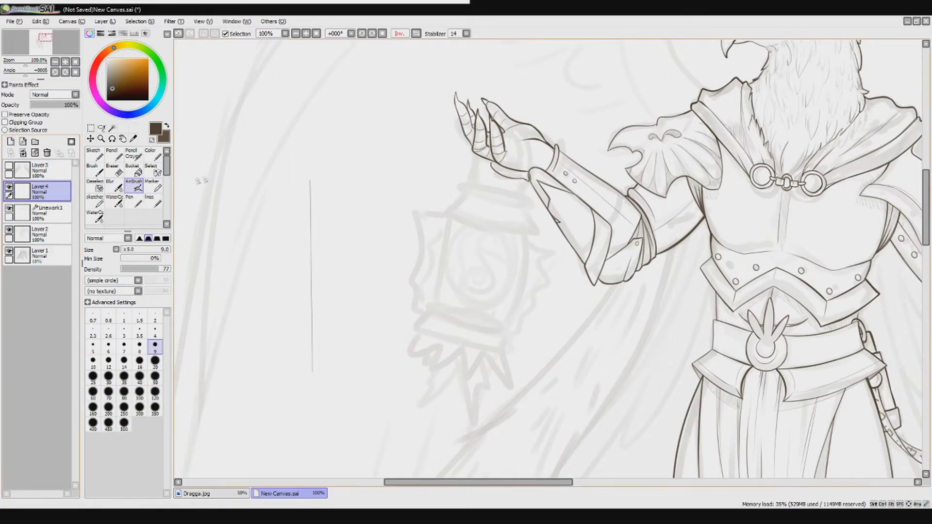
Draw the half outline of the lantern's narrow top rim, ending at the vertical guide line.
key("Page_Up")
left_click_drag(358, 181, 443, 186)
left_click_drag(391, 209, 456, 192)
left_click_drag(387, 219, 460, 188)
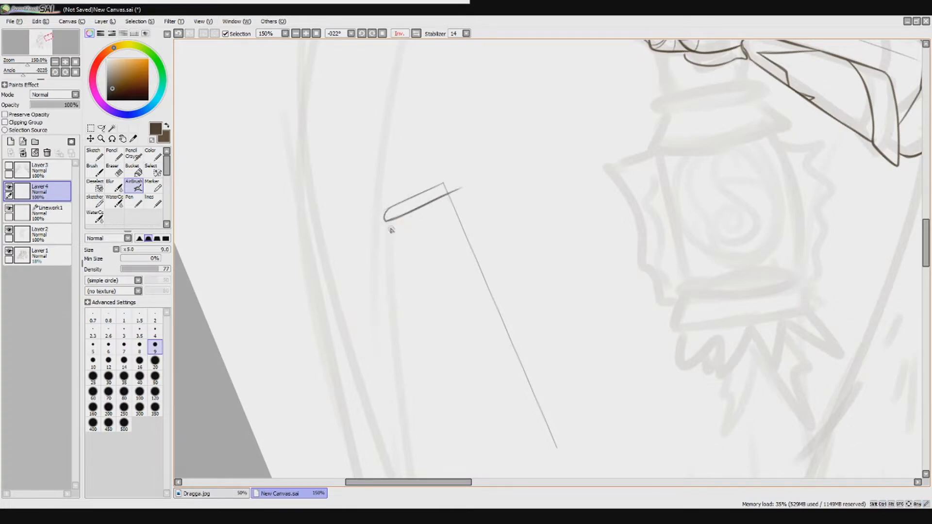
Draw the lantern's flared cap beneath the rim and clean its outer corner with the size 20 eraser.
mouse_move(388, 223)
left_mouse_down()
mouse_move(451, 197)
mouse_move(386, 228)
mouse_move(379, 259)
mouse_move(470, 215)
mouse_move(381, 256)
left_mouse_up()
key("ctrl+z")
left_click_drag(470, 227, 380, 256)
key("ctrl+z")
left_click_drag(470, 228, 380, 255)
key("h")
key("e")
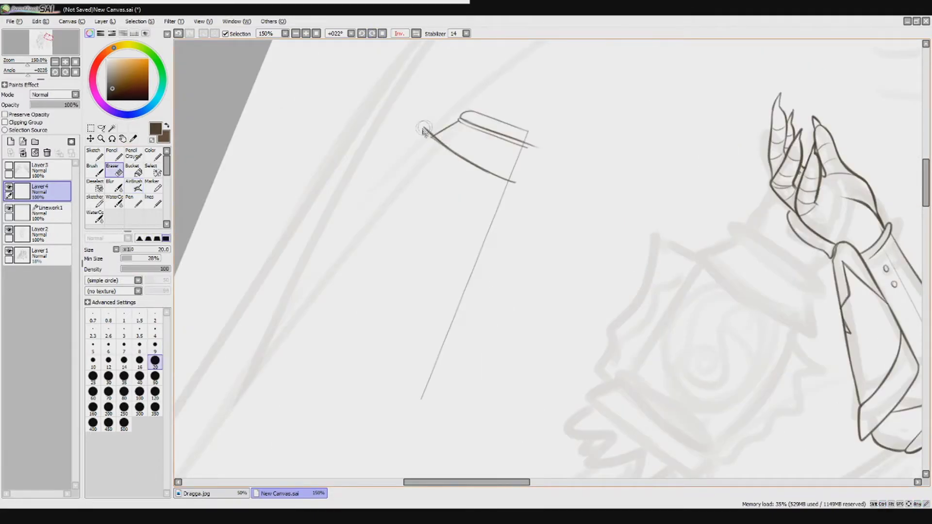
key("h")
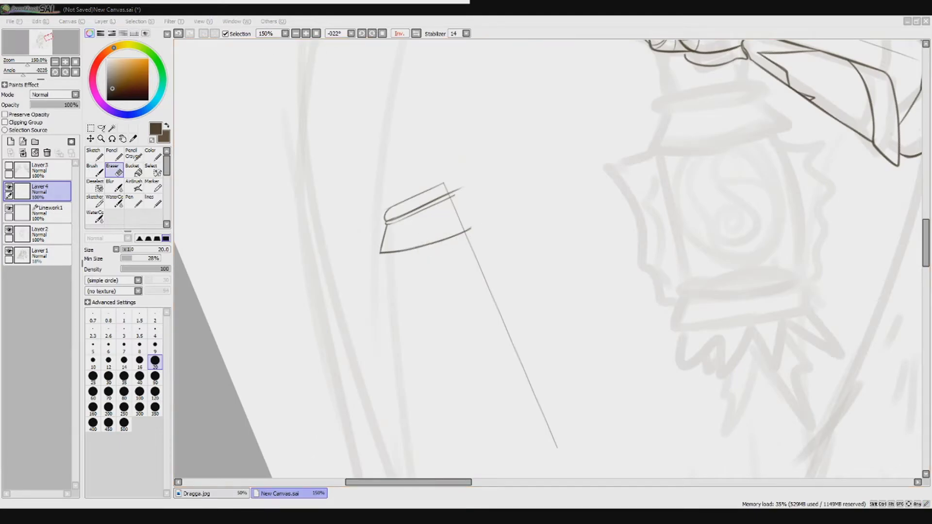
left_click(409, 235)
scroll(462, 306, "down", 2)
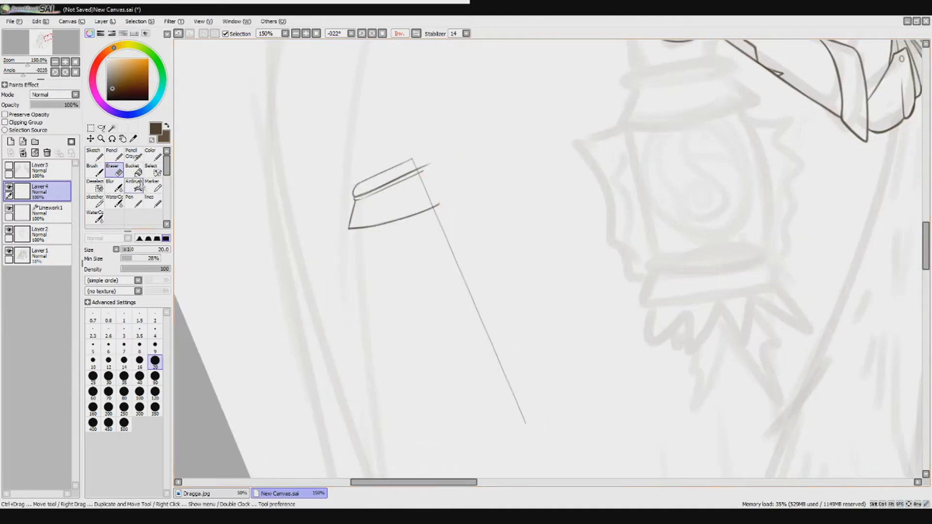
Try a curved lantern side ending in a scroll beneath the flared cap, and undo its inked strokes.
key("Home")
key("v")
left_click_drag(397, 162, 372, 314)
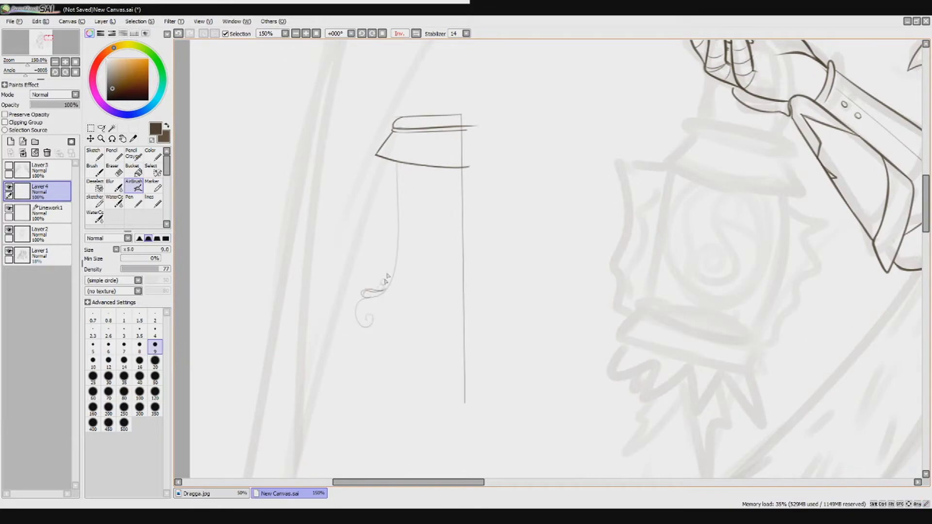
left_click_drag(397, 163, 388, 288)
key("ctrl+z")
mouse_move(399, 218)
left_mouse_down()
mouse_move(391, 284)
mouse_move(361, 297)
mouse_move(369, 316)
left_mouse_up()
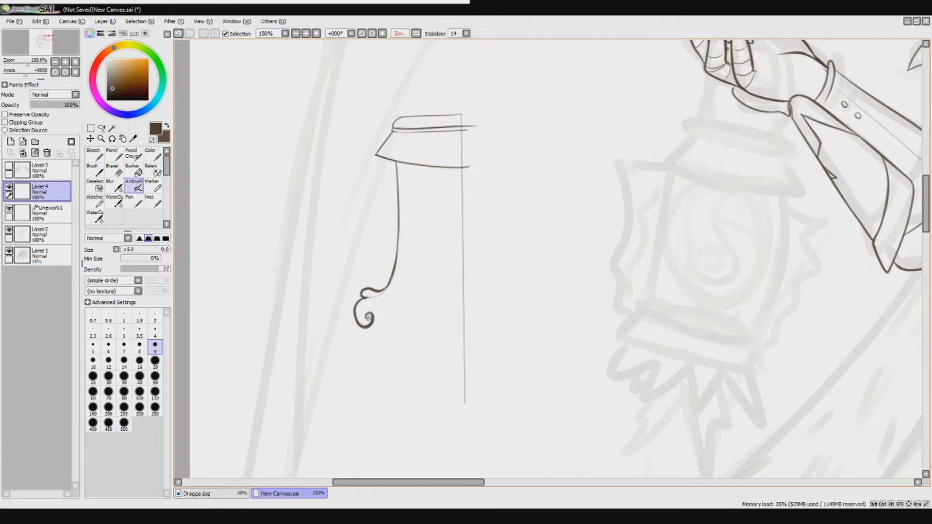
scroll(366, 293, "down", 1)
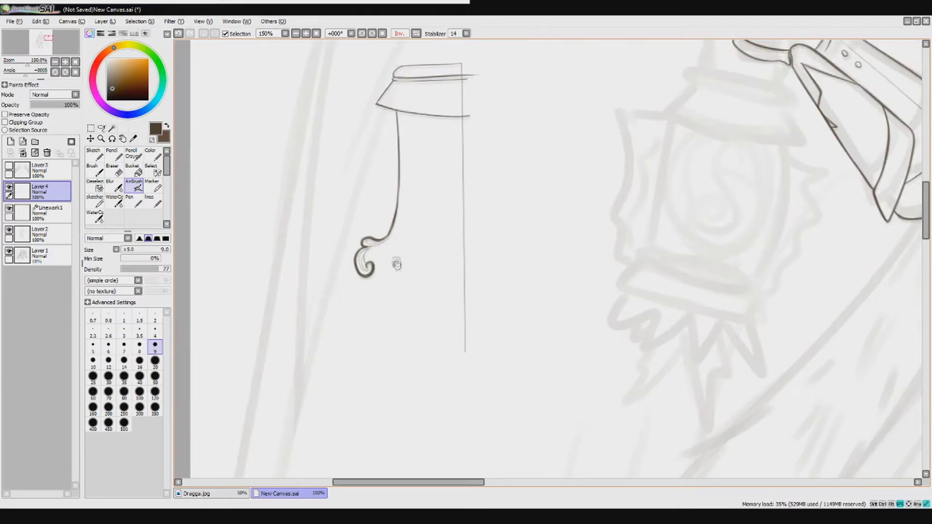
key("ctrl+z")
key("ctrl+z")
key("ctrl+z")
key("ctrl+z")
key("ctrl+z")
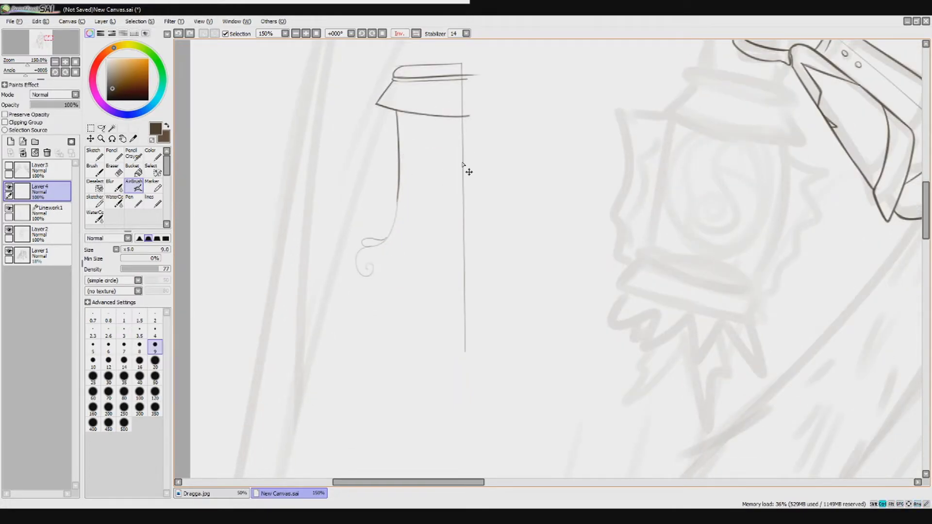
Draw the lantern's straight vertical side on Linework1 and ink over it on Layer4 with the size 9 AirBrush.
left_click_drag(392, 129, 389, 316)
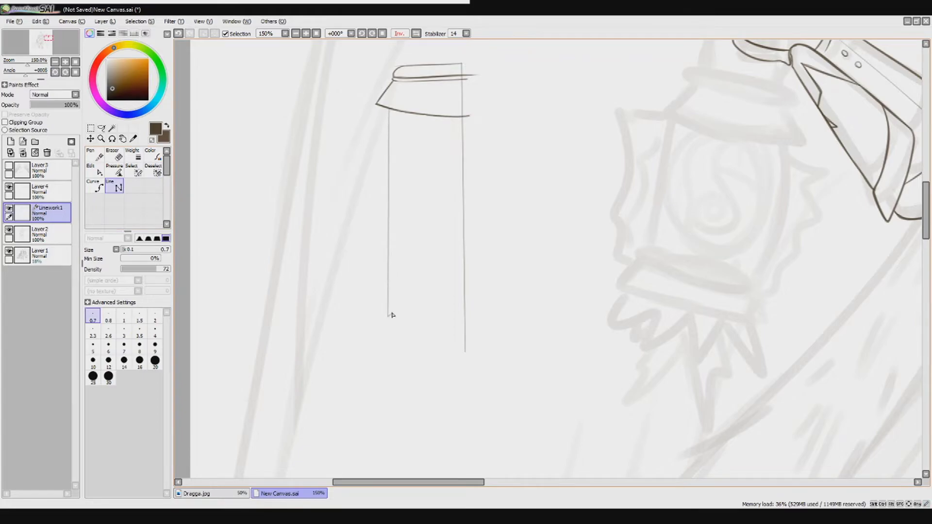
left_click(48, 191)
left_click_drag(384, 95, 387, 20)
left_click_drag(452, 107, 332, 279)
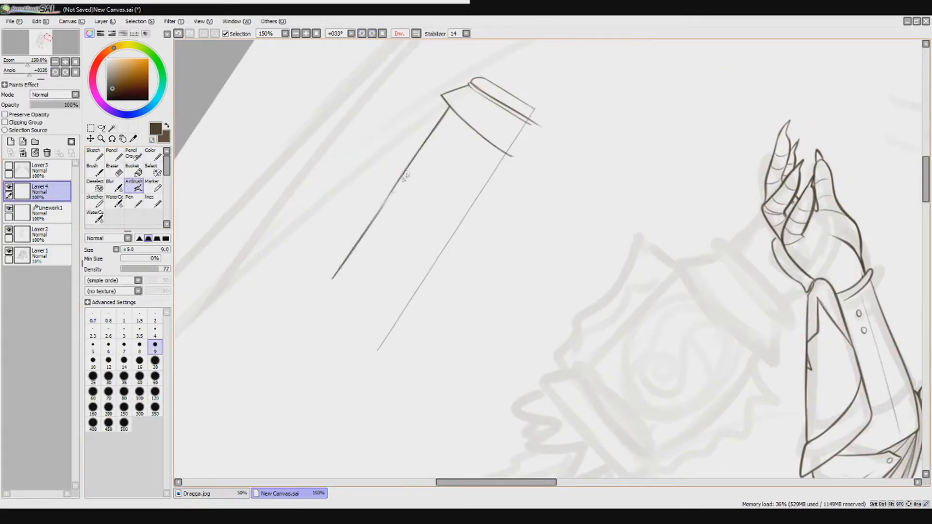
left_click_drag(413, 160, 334, 277)
key("ctrl+z")
key("ctrl+y")
key("Home")
Add two small hinges to the lantern's side and draw the hinged panel's straight inner edge with curved upper and lower edges.
left_click_drag(382, 227, 380, 362)
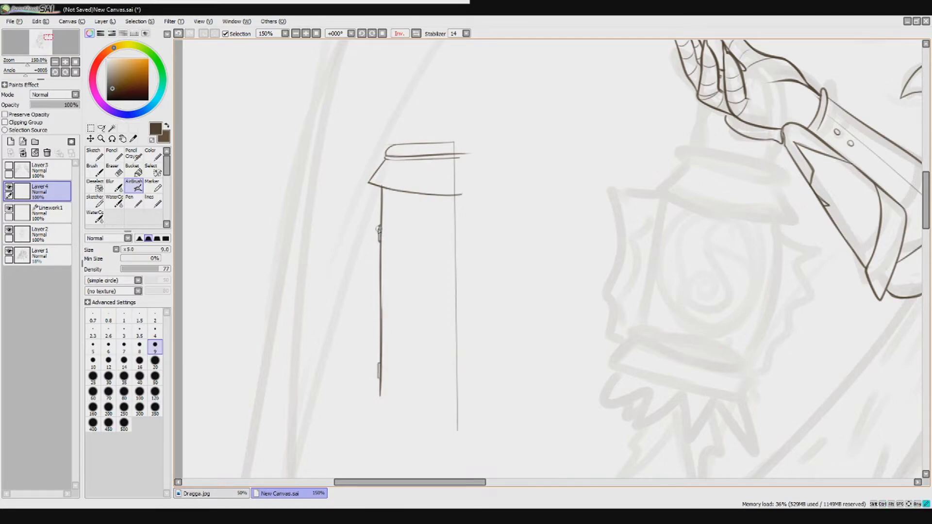
left_click(48, 213)
left_click_drag(377, 207, 377, 383)
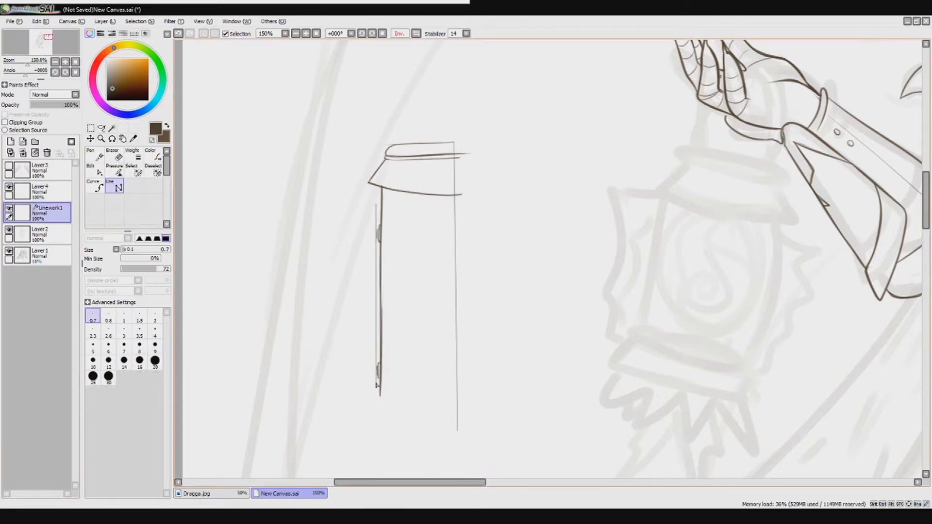
left_click(48, 191)
left_click_drag(377, 247, 376, 387)
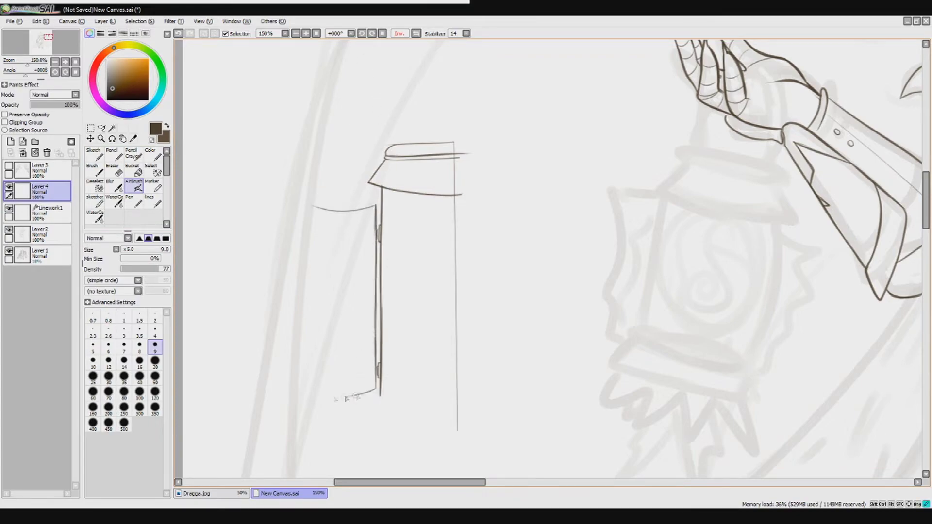
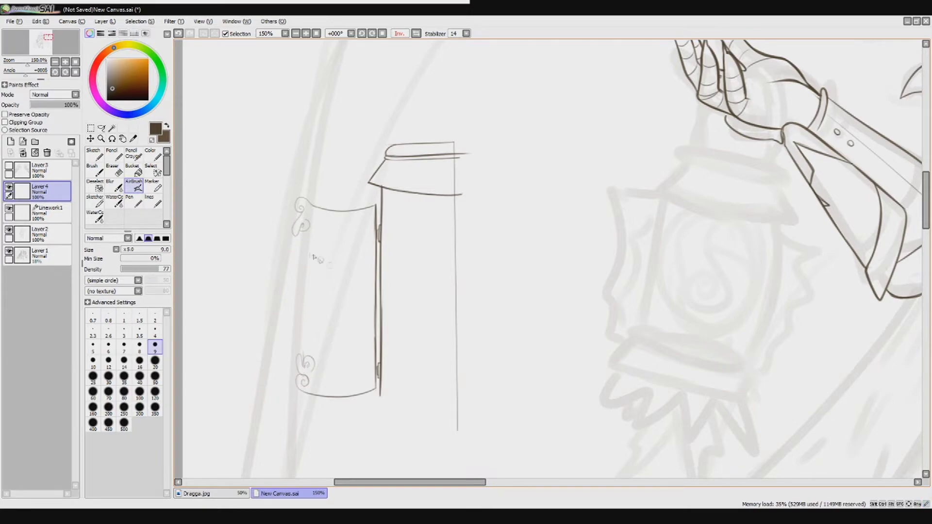
Connect the panel's corner scrolls with a straight outer edge on Linework1 and ink over it on Layer4.
left_click(49, 212)
left_click_drag(304, 222, 304, 374)
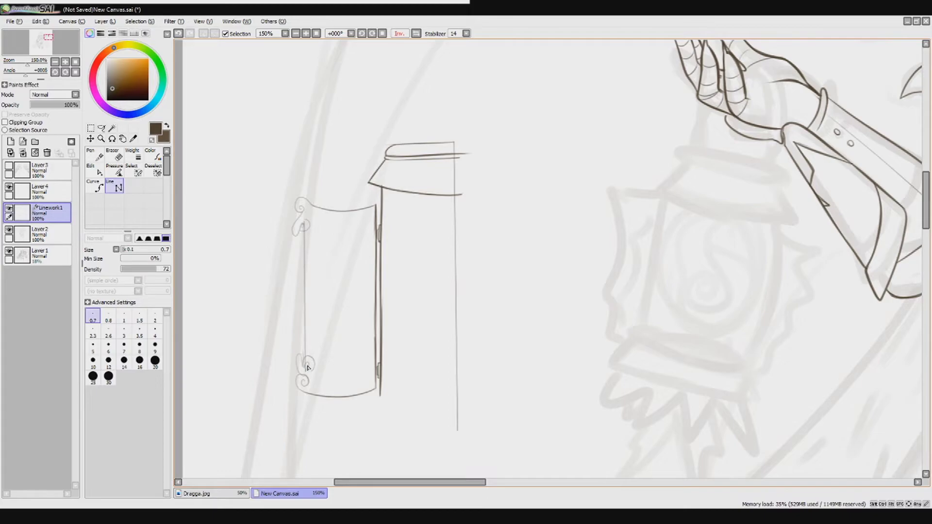
left_click(49, 190)
left_click_drag(25, 70, 30, 71)
key("ctrl+z")
left_click_drag(335, 141, 283, 262)
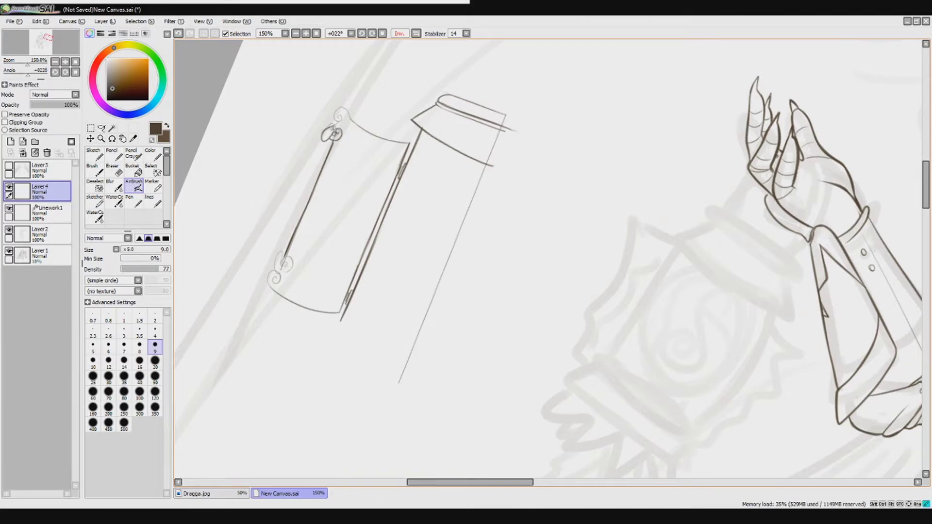
Ink the hinged panel's upper corner scroll and curved top edge with the size 9 AirBrush.
left_click(383, 33)
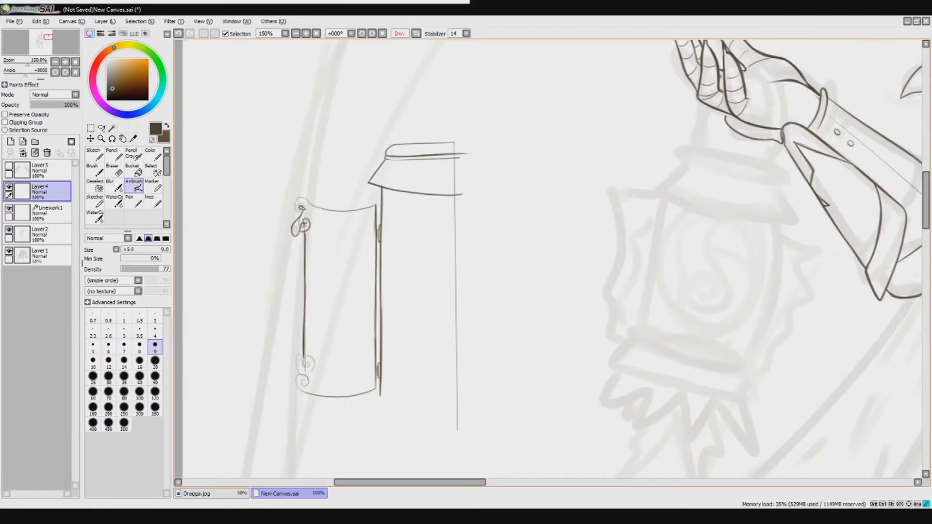
left_click(363, 33)
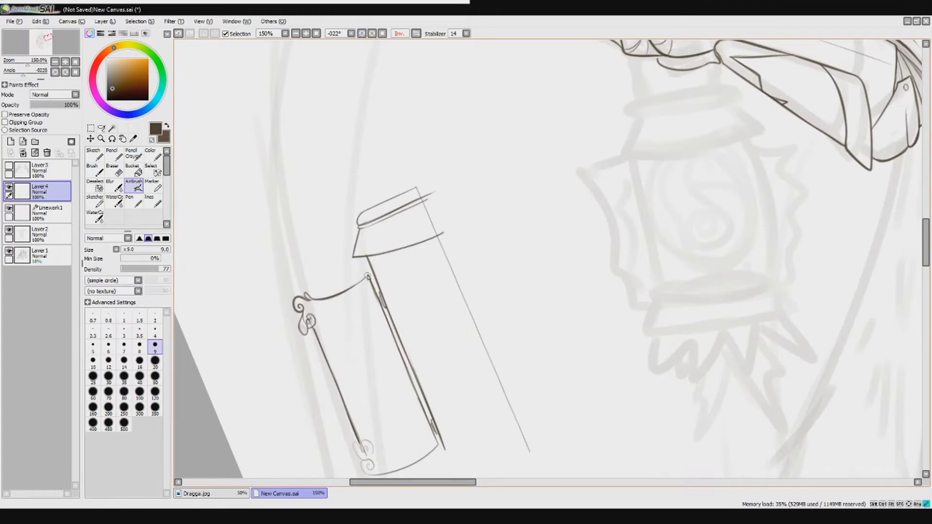
left_click_drag(368, 277, 340, 146)
Erase the ends of the lantern rim lines that overshoot the vertical guide on Layer4, using the size 20 eraser.
left_click(49, 212)
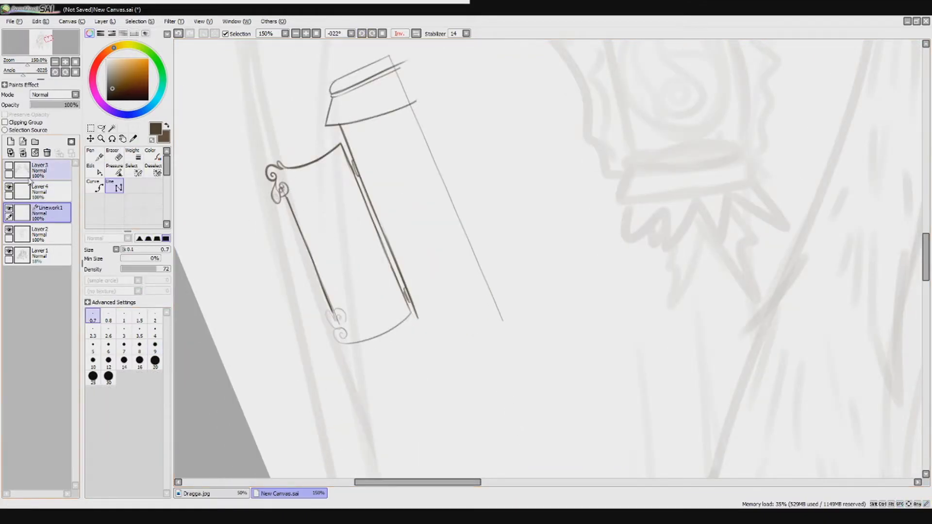
left_click_drag(405, 62, 390, 104)
left_click(48, 190)
key("e")
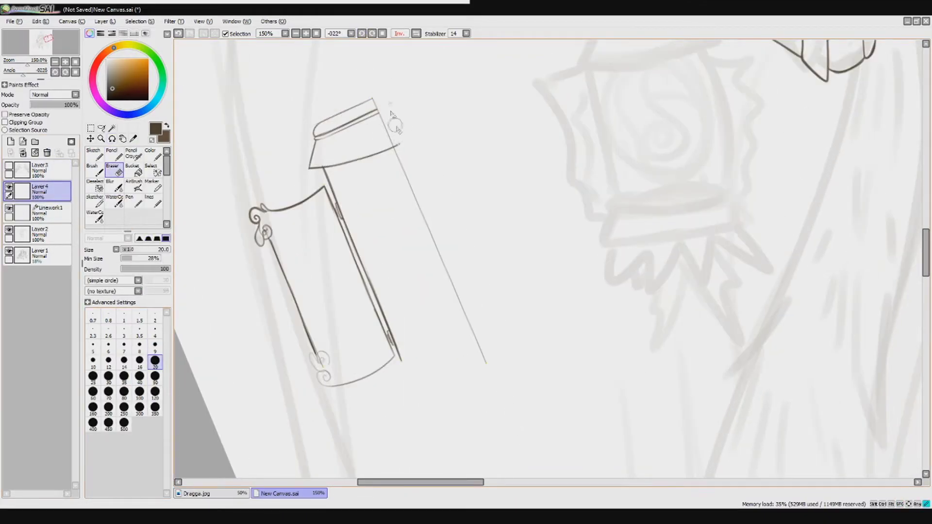
Ink the hinged panel's lower corner scrolls and curved bottom edge with the size 9 AirBrush.
scroll(395, 124, "down", 3)
key("v")
scroll(330, 262, "down", 3)
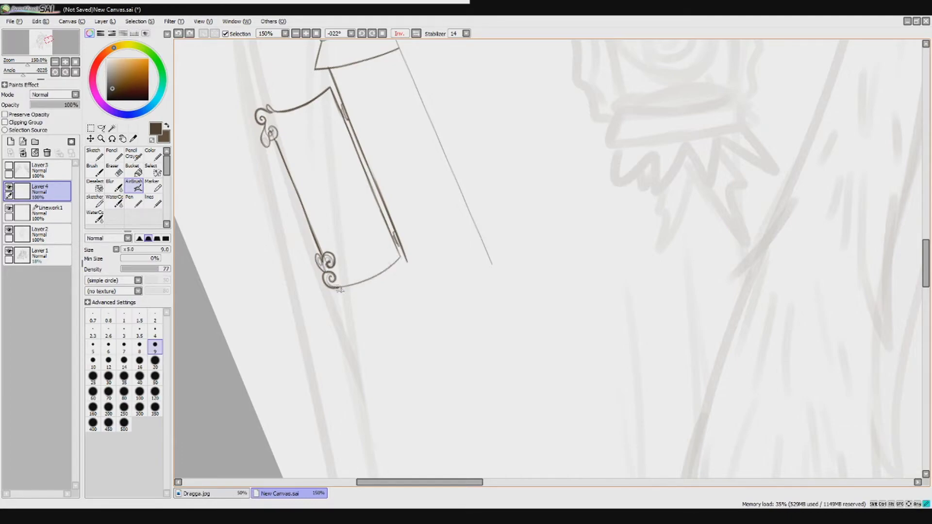
left_click_drag(334, 287, 400, 259)
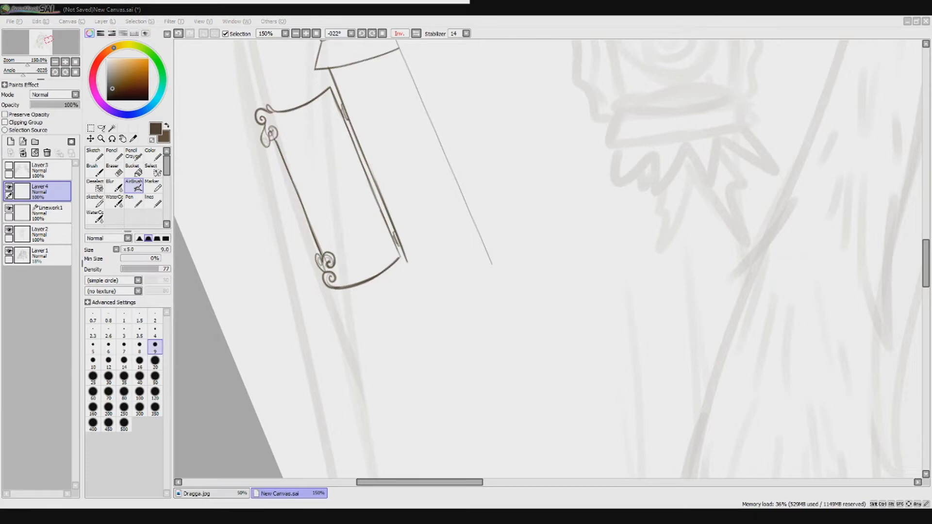
Draw thin inner frame lines parallel to all four edges of the hinged panel with the size 9 AirBrush.
left_click(317, 8)
left_click_drag(328, 111, 384, 245)
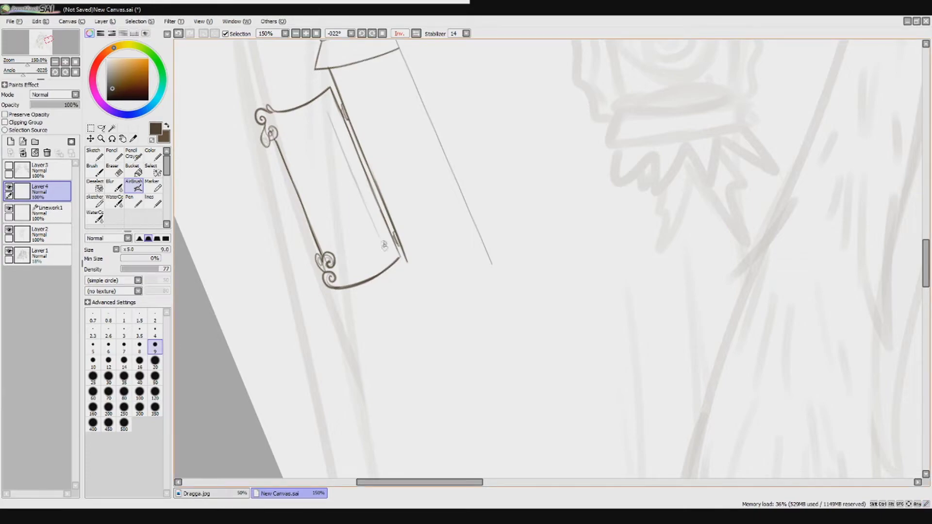
left_click_drag(293, 122, 324, 109)
left_click_drag(384, 249, 340, 269)
left_click_drag(278, 139, 324, 256)
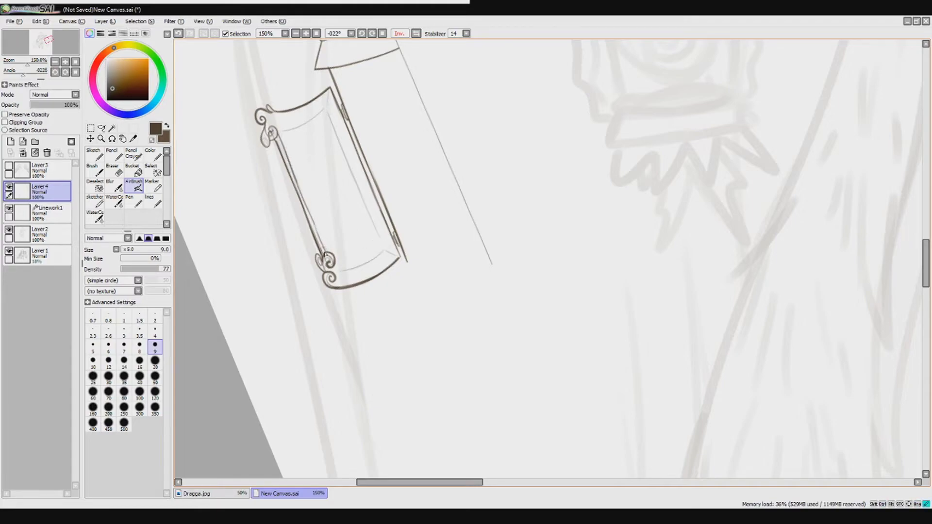
left_click(48, 213)
left_click(47, 152)
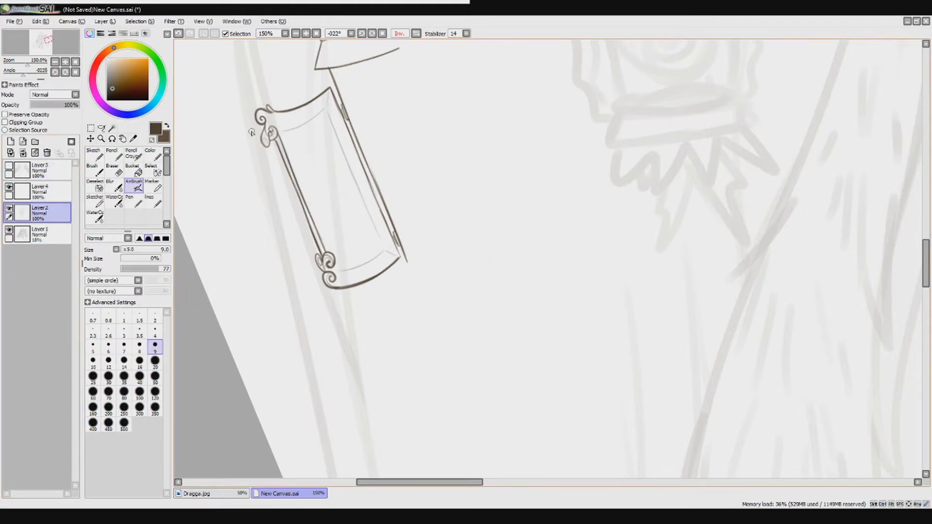
key("ctrl+z")
Ink the lantern body's bottom edge and the curved line of its inner floor on Layer4 with the size 9 AirBrush.
left_click_drag(385, 152, 374, 42)
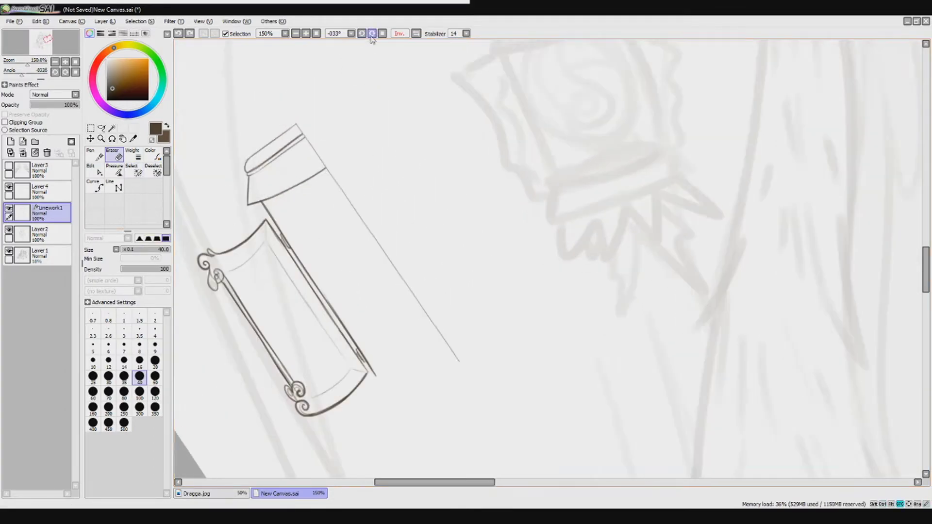
left_click(64, 191)
left_click_drag(381, 303, 456, 256)
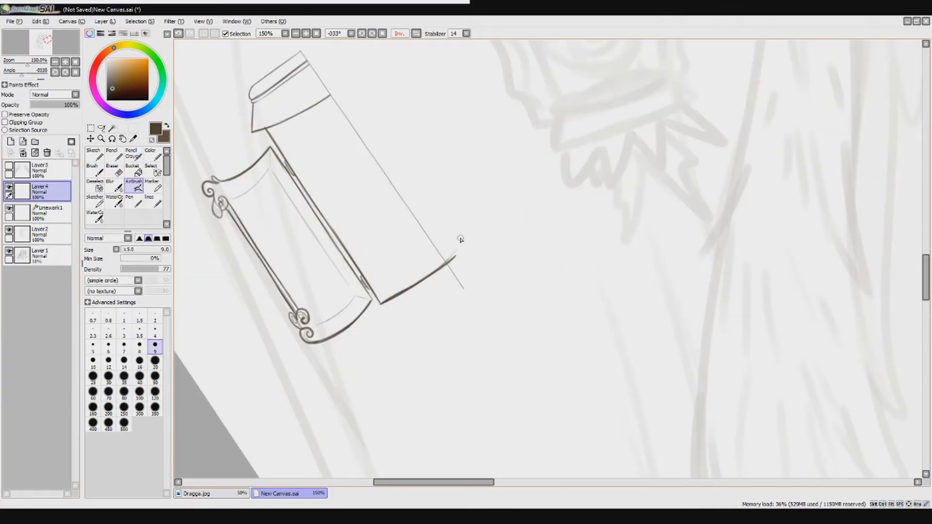
key("e")
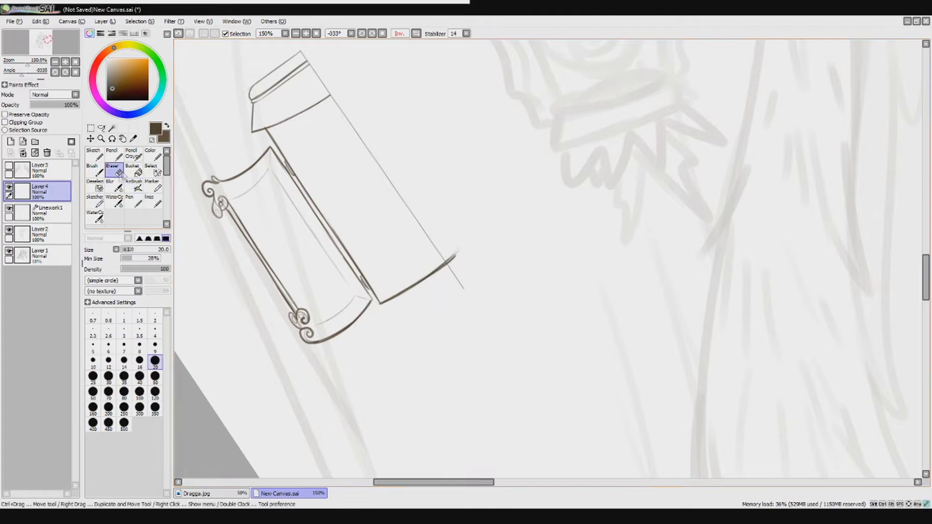
key("e")
left_click_drag(385, 290, 443, 252)
key("ctrl+z")
left_click_drag(382, 292, 431, 240)
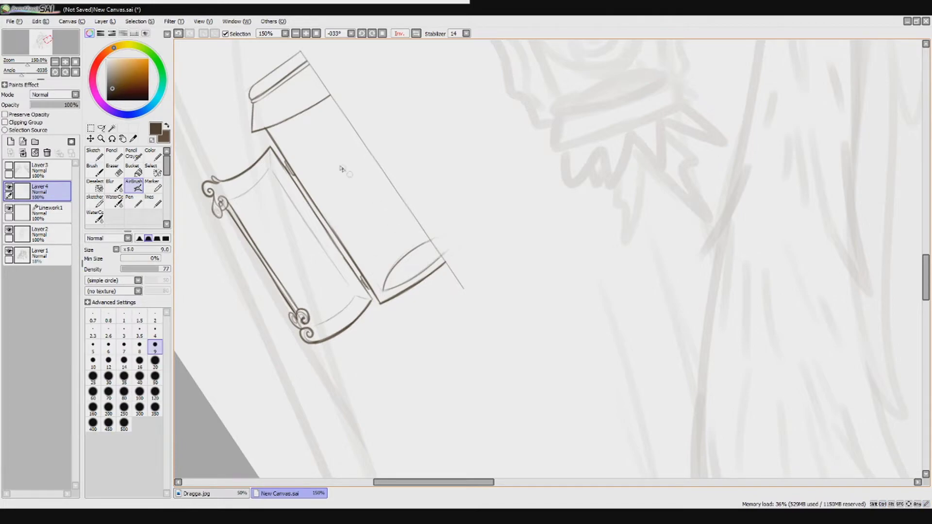
Ink the flared collar beneath the lantern body and a zigzag fringe of spikes hanging below it.
left_click_drag(449, 262, 389, 305)
left_click_drag(394, 325, 472, 279)
key("ctrl+z")
left_click_drag(393, 305, 474, 279)
mouse_move(397, 305)
left_mouse_down()
mouse_move(364, 224)
mouse_move(337, 255)
mouse_move(395, 250)
mouse_move(443, 265)
mouse_move(447, 284)
left_mouse_up()
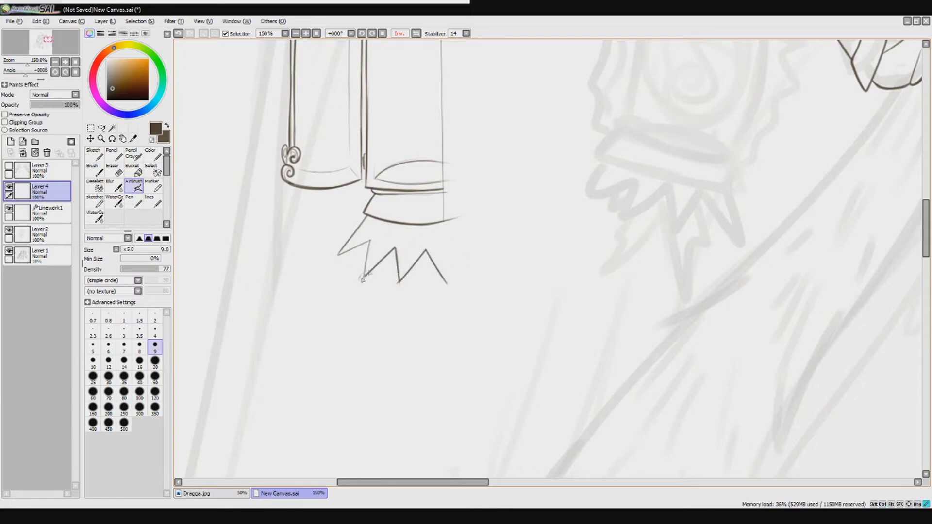
Erase the ends of the floor and collar lines that overshoot the vertical guide, using the size 20 eraser.
key("e")
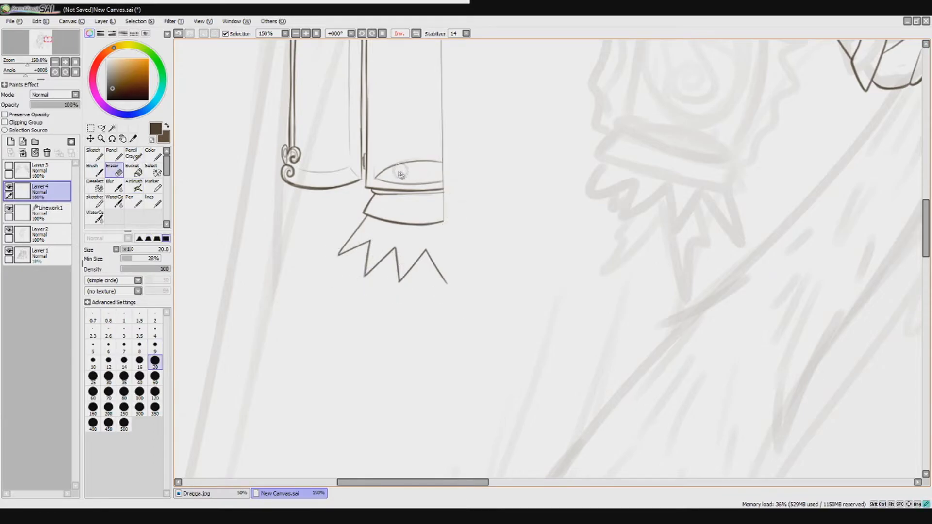
left_click_drag(411, 165, 442, 161)
left_click_drag(443, 160, 431, 222)
key("e")
key("e")
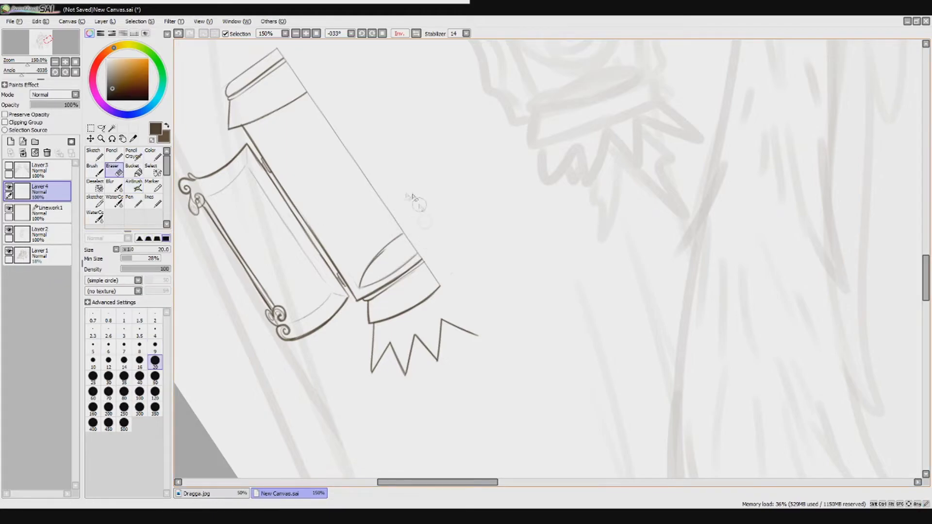
left_click_drag(483, 272, 485, 238)
key("Home")
Ink a long, jagged shard hanging below the zigzag fringe and clean up its lower edge.
key("e")
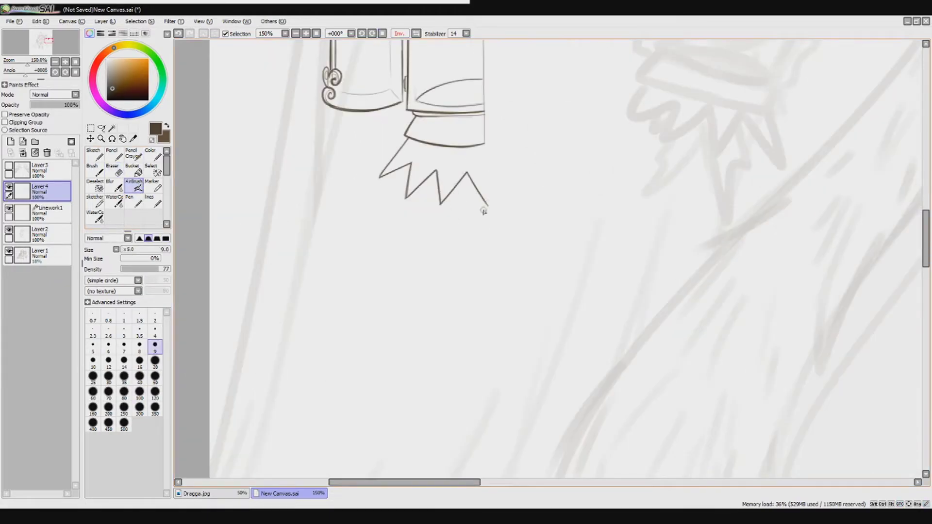
key("ctrl+z")
left_click_drag(476, 191, 423, 278)
mouse_move(426, 199)
left_mouse_down()
mouse_move(436, 214)
mouse_move(422, 279)
left_mouse_up()
left_click_drag(464, 207, 422, 282)
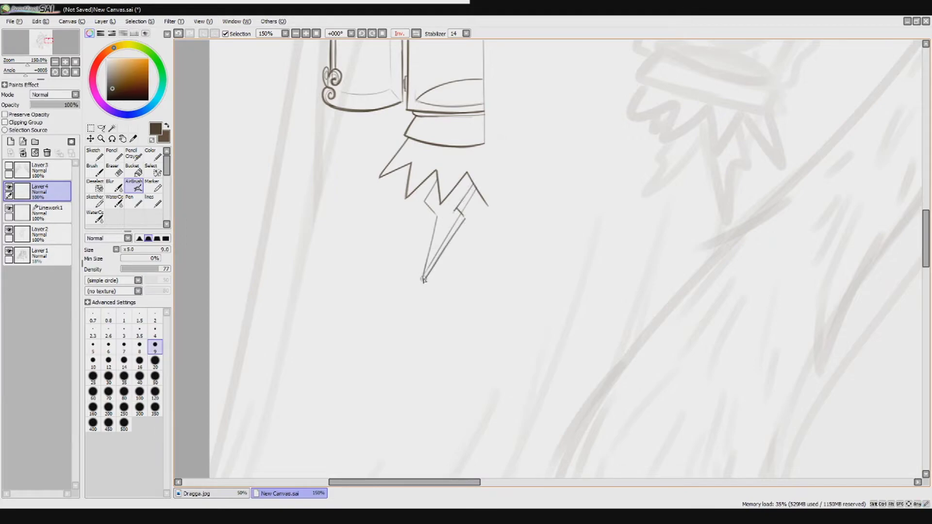
key("e")
mouse_move(455, 221)
left_mouse_down()
mouse_move(451, 204)
mouse_move(423, 283)
left_mouse_up()
key("e")
left_click_drag(467, 216, 424, 280)
Ink the half arch of the lantern's handle above the lid with a double outline and a small foot.
left_click_drag(445, 225, 427, 365)
mouse_move(437, 48)
left_mouse_down()
mouse_move(437, 146)
mouse_move(397, 222)
mouse_move(441, 141)
left_mouse_up()
key("ctrl+z")
mouse_move(399, 221)
left_mouse_down()
mouse_move(418, 142)
mouse_move(446, 140)
mouse_move(411, 218)
left_mouse_up()
key("ctrl+z")
key("ctrl+z")
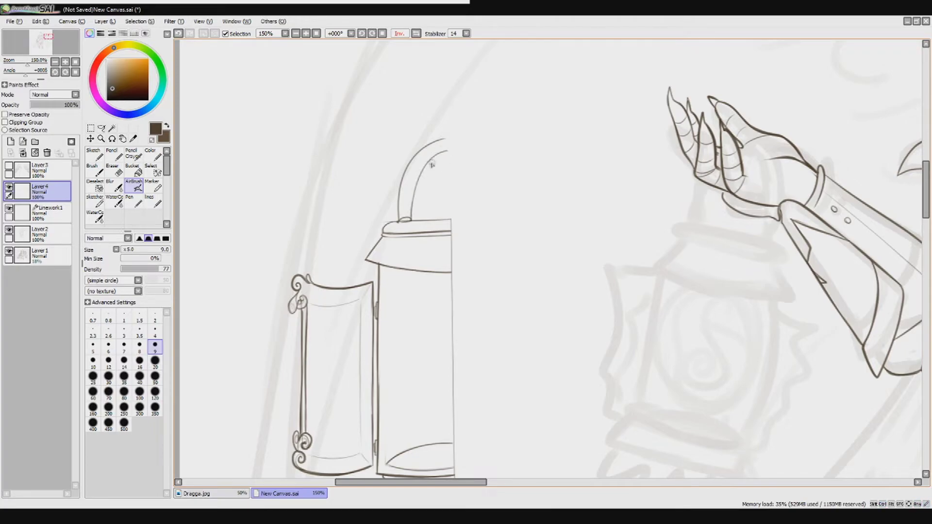
left_click_drag(463, 132, 398, 233)
key("e")
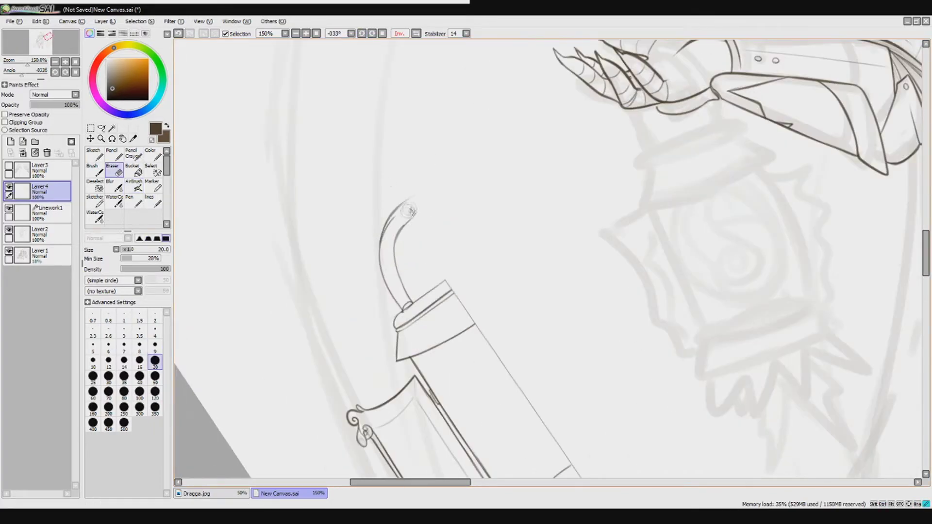
left_click(383, 33)
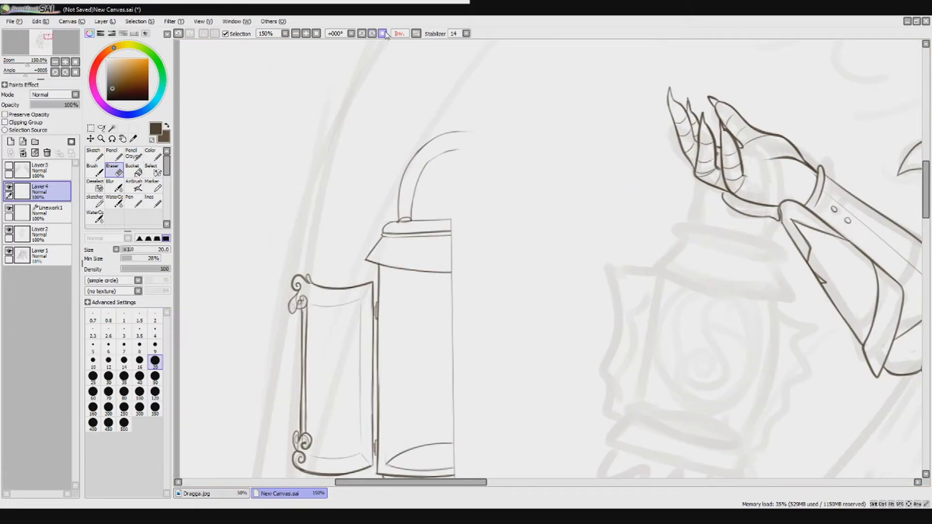
Copy the drawn half-lantern, paste it onto a new layer and flip the copy horizontally.
key("minus")
key("m")
left_click_drag(462, 101, 490, 219)
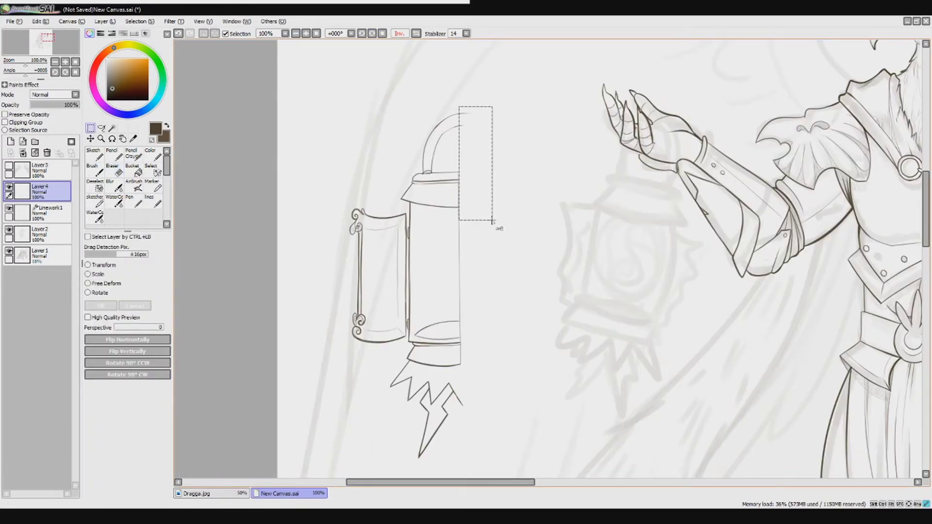
left_click_drag(280, 83, 518, 469)
key("ctrl+c")
key("ctrl+v")
left_click(155, 340)
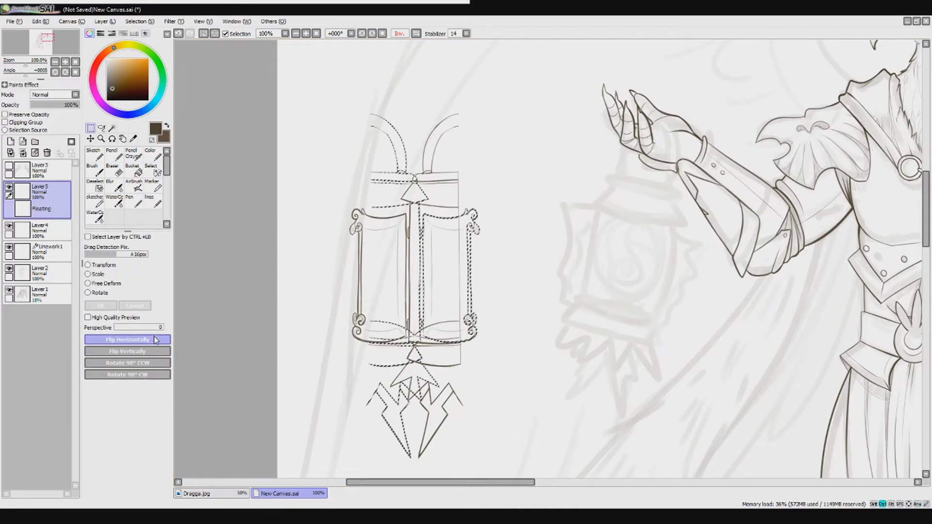
Move the mirrored half beside the original and rotate it slightly so both halves meet along the centre line.
left_click_drag(497, 229, 557, 228)
key("ctrl+t")
mouse_move(532, 310)
left_mouse_down()
mouse_move(527, 292)
mouse_move(535, 293)
left_mouse_up()
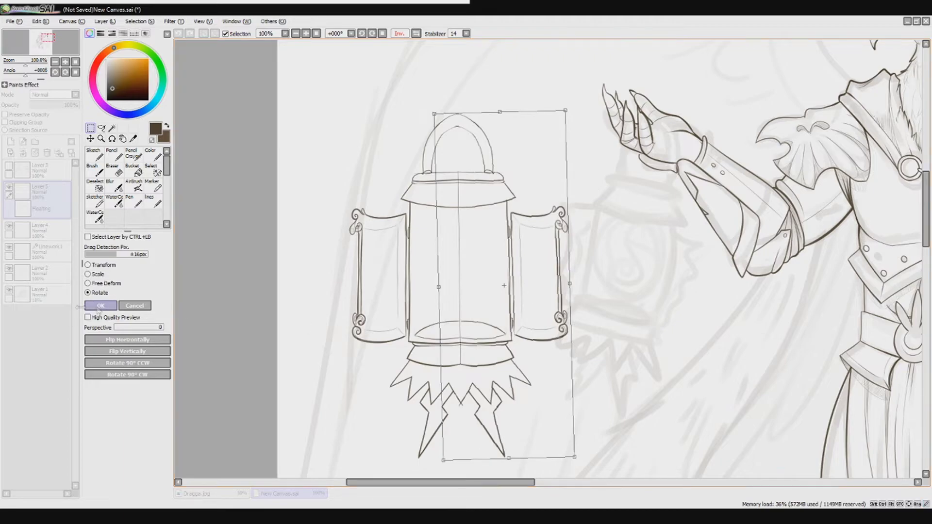
key("Return")
Merge the mirrored half into Layer4 and remove the Linework1 layer.
left_click(54, 233)
scroll(437, 242, "down", 3)
left_click_drag(281, 142, 462, 343)
left_click(39, 214)
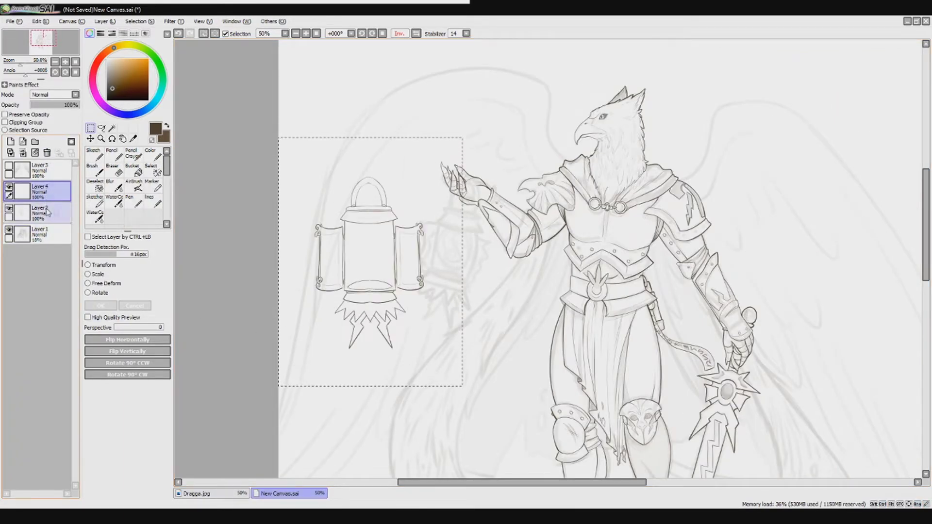
Adjust the shape of the whole lantern on Layer4 with Free Deform.
key("ctrl+t")
scroll(542, 383, "up", 3)
left_click(101, 305)
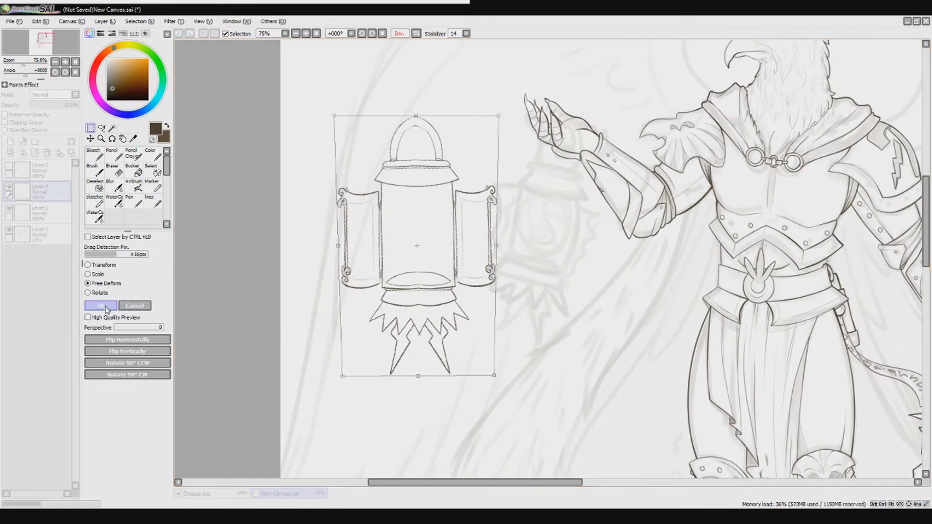
Erase the vertical centre seam and the uneven middle sections of the lantern's base lines with the size 20 eraser.
scroll(476, 300, "up", 2)
left_click(119, 172)
left_click_drag(486, 272, 428, 340)
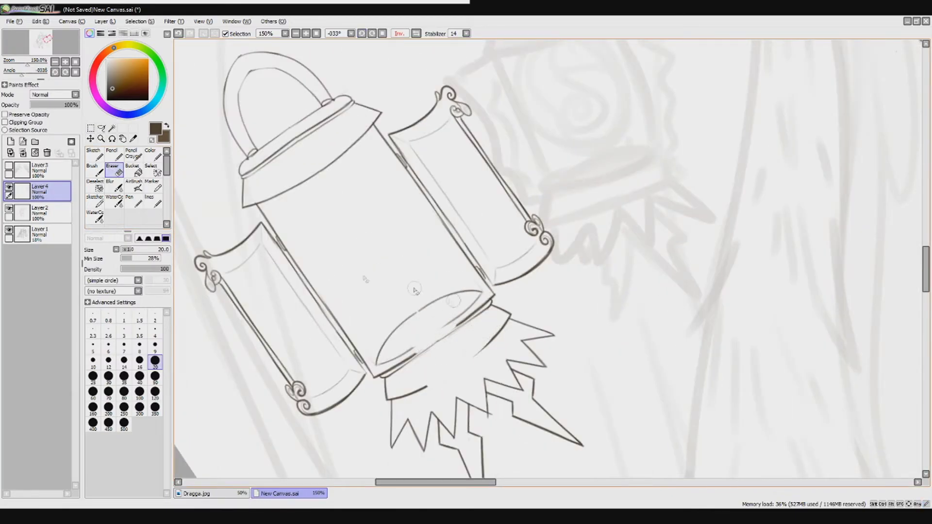
Re-ink the collar, bottom rim and oval floor as continuous curves across the join, with light hatching on the collar.
key("v")
left_click_drag(508, 316, 428, 386)
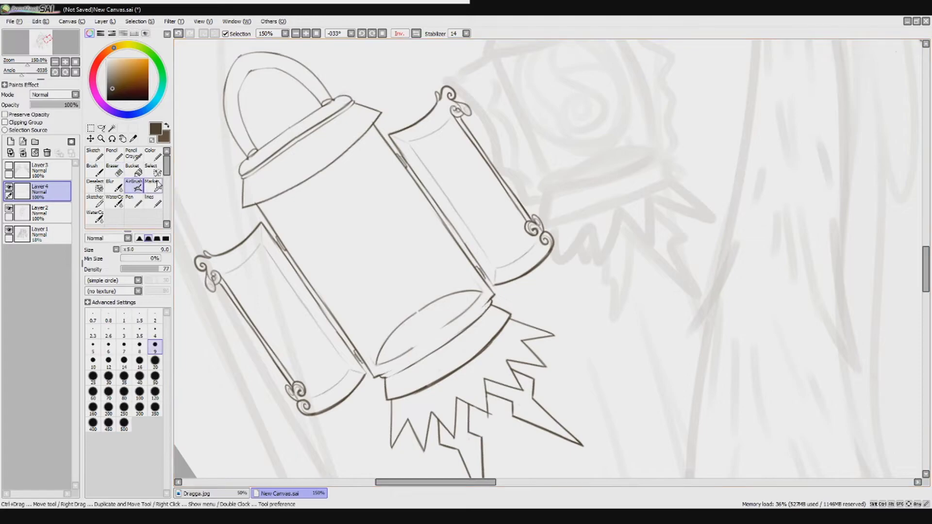
mouse_move(381, 377)
left_mouse_down()
mouse_move(446, 340)
mouse_move(389, 362)
left_mouse_up()
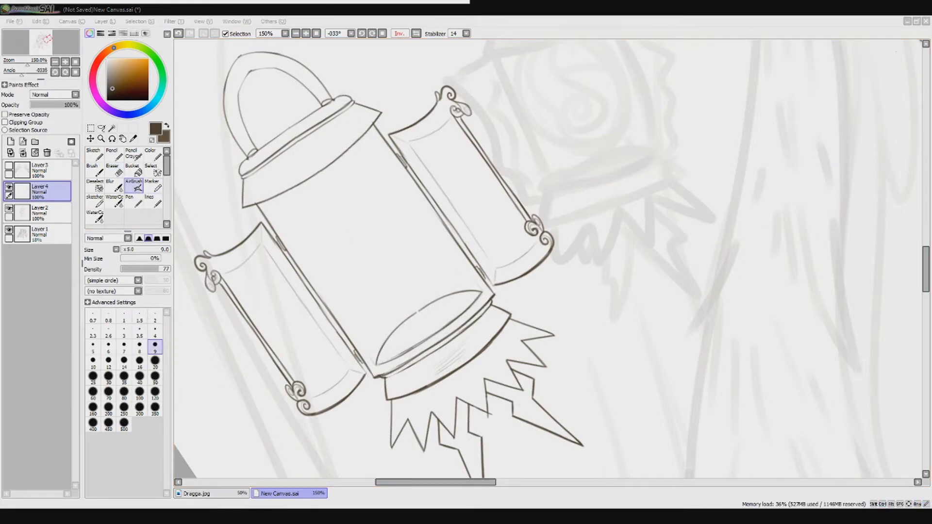
key("Delete")
key("ctrl+plus")
left_click_drag(402, 272, 378, 394)
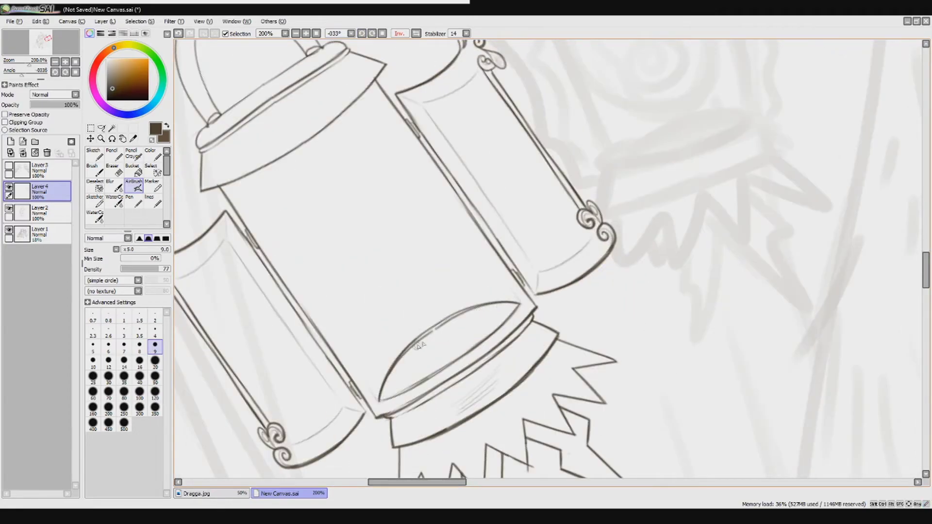
key("e")
scroll(399, 375, "down", 3)
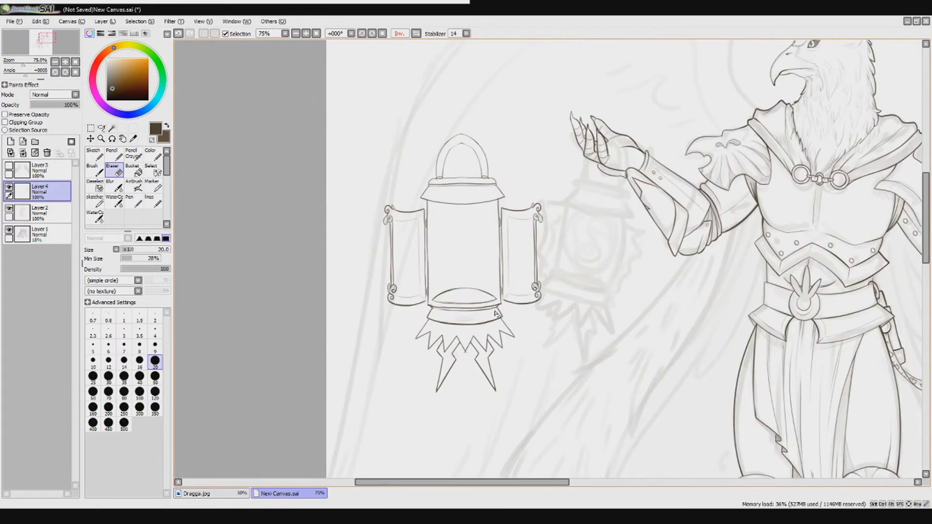
Re-ink the handle's inner and outer arches into smooth curves across the centre join and trim stray marks.
scroll(399, 375, "up", 3)
key("a")
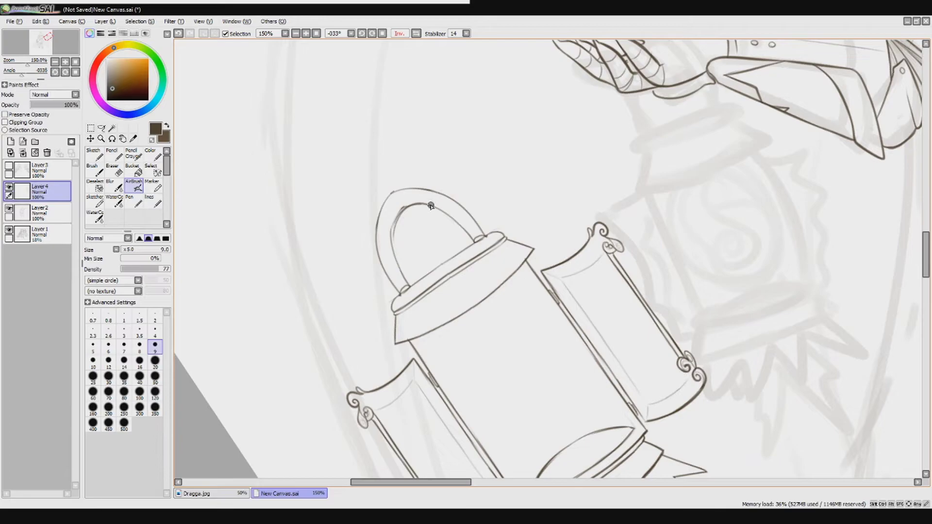
mouse_move(437, 207)
left_mouse_down()
mouse_move(408, 214)
mouse_move(402, 269)
left_mouse_up()
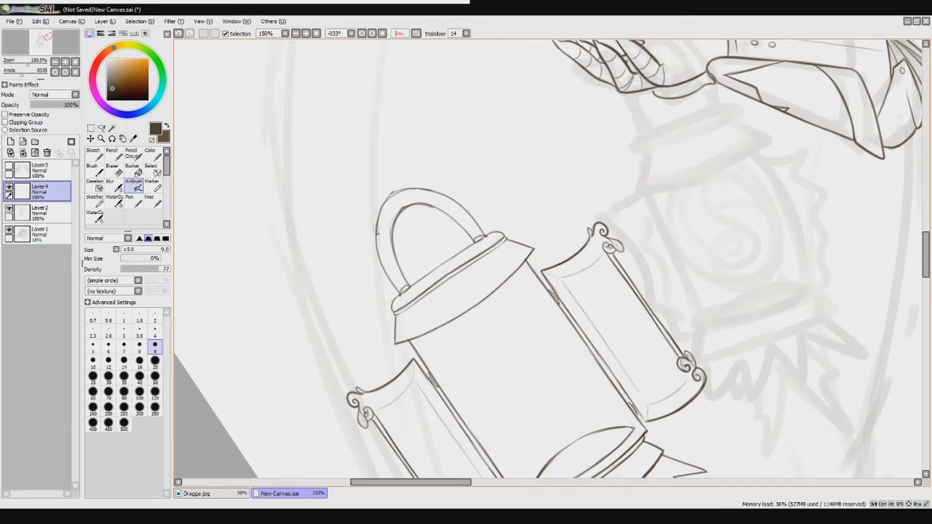
key("e")
key("Home")
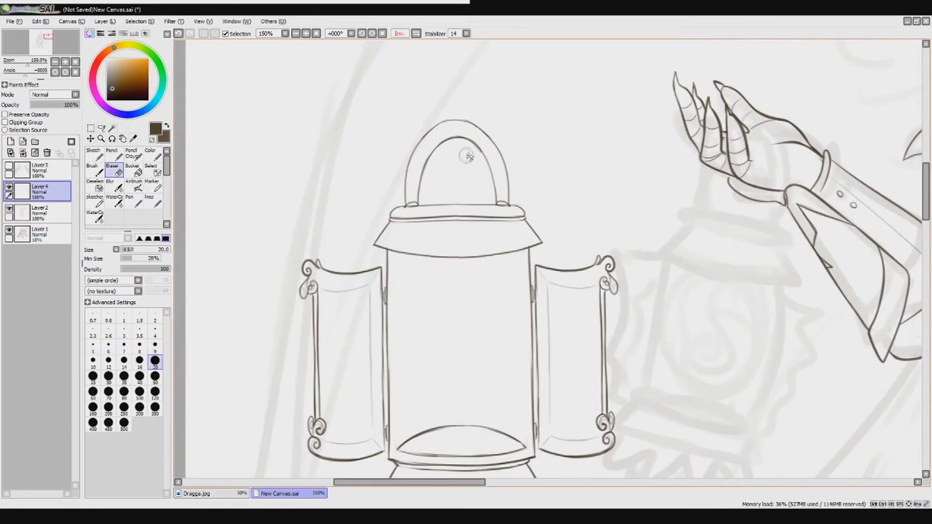
Redraw the lid's rim lines and replace its straight top edge with a raised curve between the handle's feet.
key("e")
key("Home")
left_click_drag(507, 241, 409, 308)
key("e")
left_click_drag(504, 238, 397, 310)
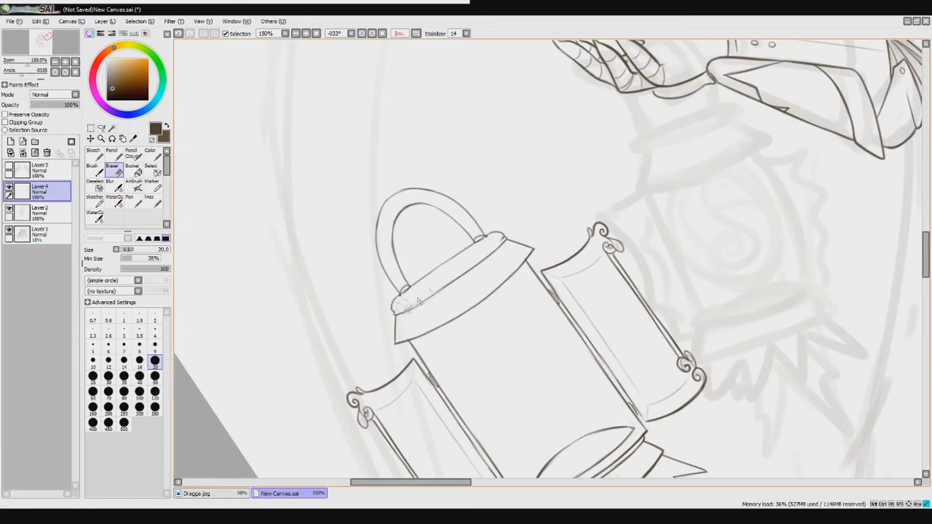
key("e")
mouse_move(505, 236)
left_mouse_down()
mouse_move(419, 299)
mouse_move(482, 260)
mouse_move(407, 322)
mouse_move(452, 261)
mouse_move(408, 286)
left_mouse_up()
key("ctrl+z")
key("ctrl+z")
key("e")
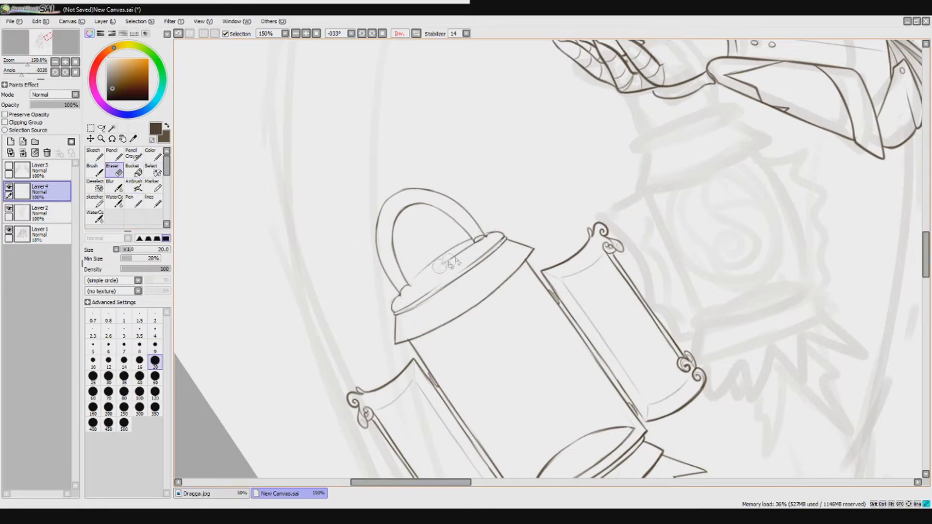
key("e")
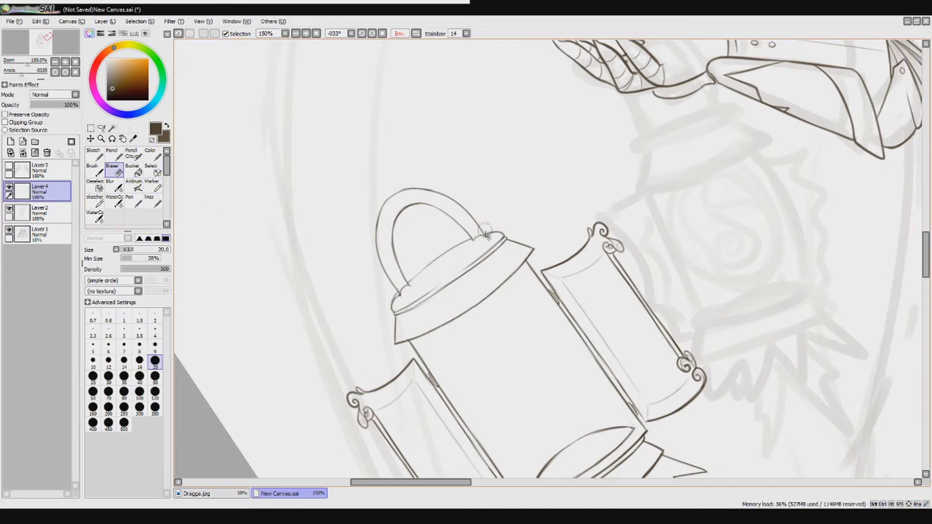
Touch up the joints where the handle meets the lid with the size 9 AirBrush.
left_click(114, 187)
left_click(135, 186)
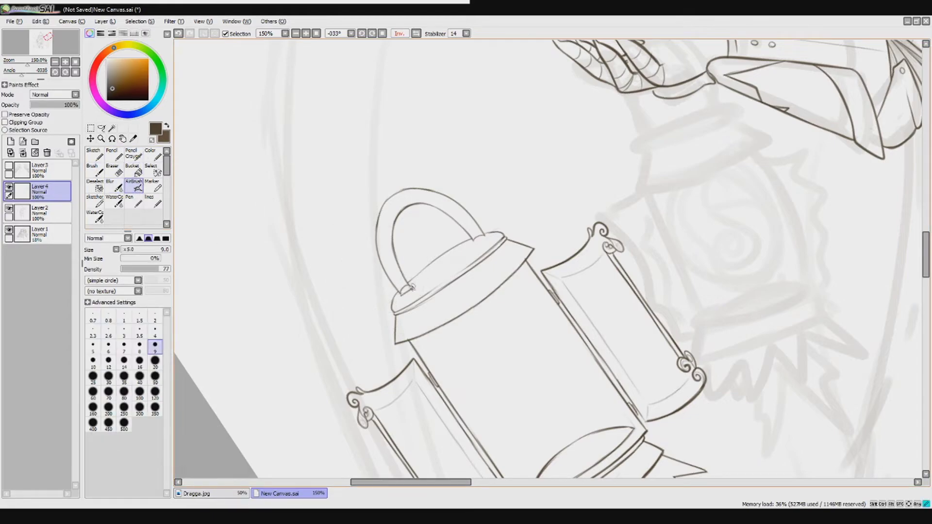
left_click_drag(459, 255, 455, 258)
left_click(381, 33)
scroll(373, 133, "down", 2)
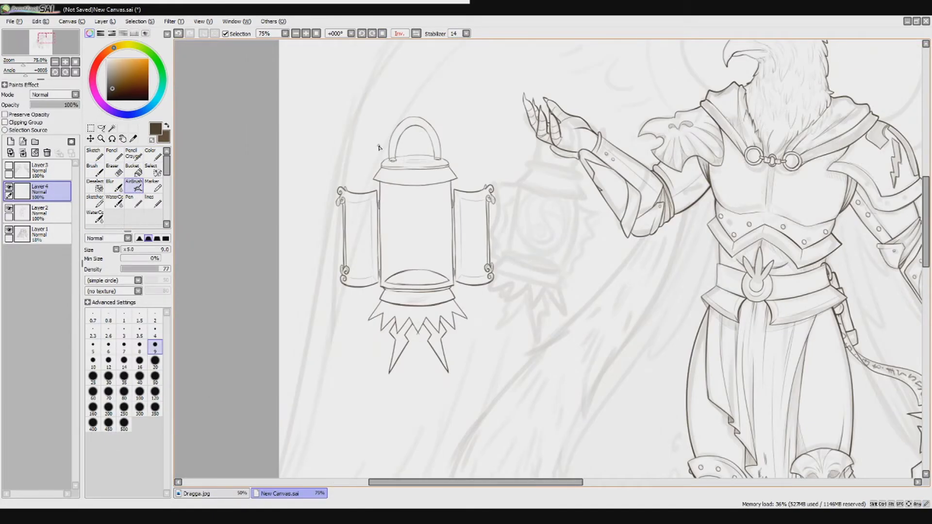
Clean up the overlaps between the fringe and long shards, and hatch shadows on the shards on a new layer.
left_click_drag(295, 94, 576, 444)
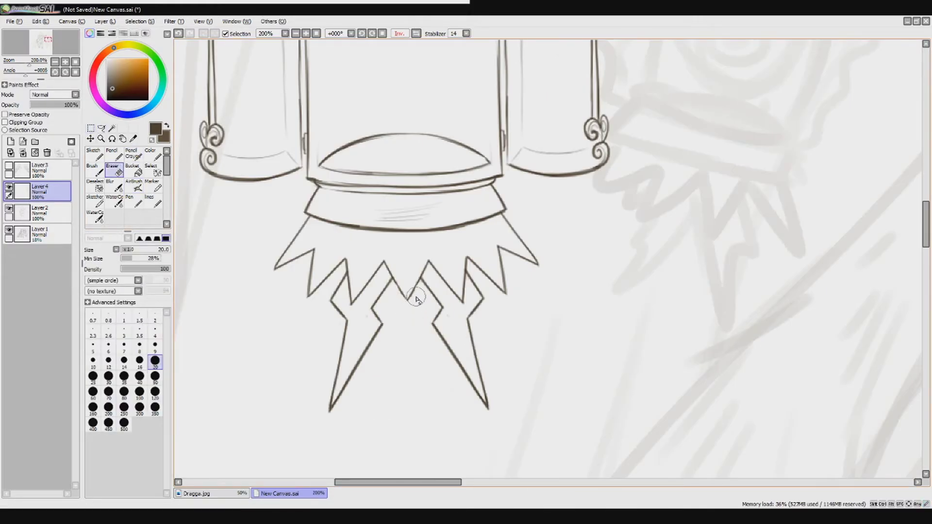
mouse_move(421, 277)
left_mouse_down()
mouse_move(433, 293)
mouse_move(470, 268)
left_mouse_up()
left_click(10, 141)
mouse_move(361, 311)
left_mouse_down()
mouse_move(360, 291)
mouse_move(381, 270)
mouse_move(439, 283)
mouse_move(467, 292)
left_mouse_up()
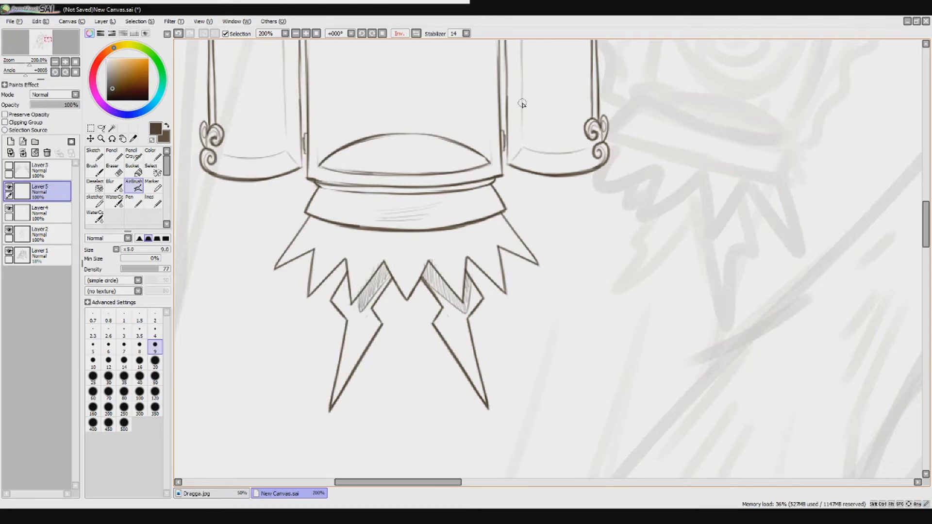
Merge the shard-shadow layer into the lantern's line art and select the whole lantern for transforming.
key("e")
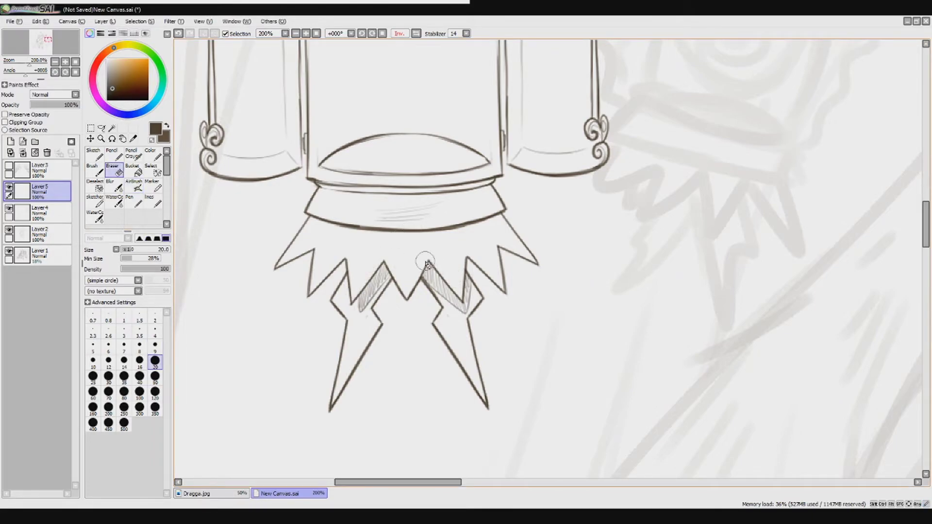
key("minus")
key("minus")
key("ctrl+z")
key("m")
left_click_drag(340, 100, 504, 313)
key("ctrl+t")
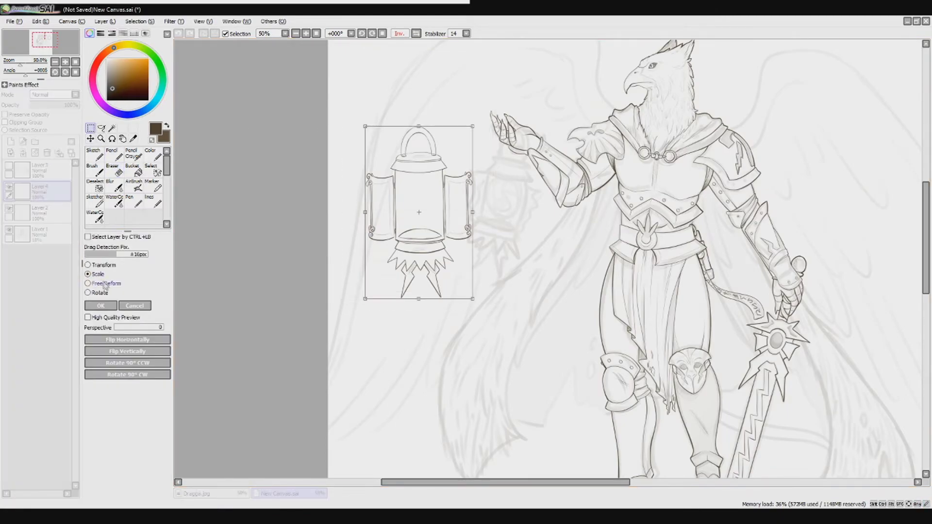
Scale the lantern down slightly and move it so that its handle hangs from the warrior's raised hand.
key("plus")
scroll(575, 191, "left", 4)
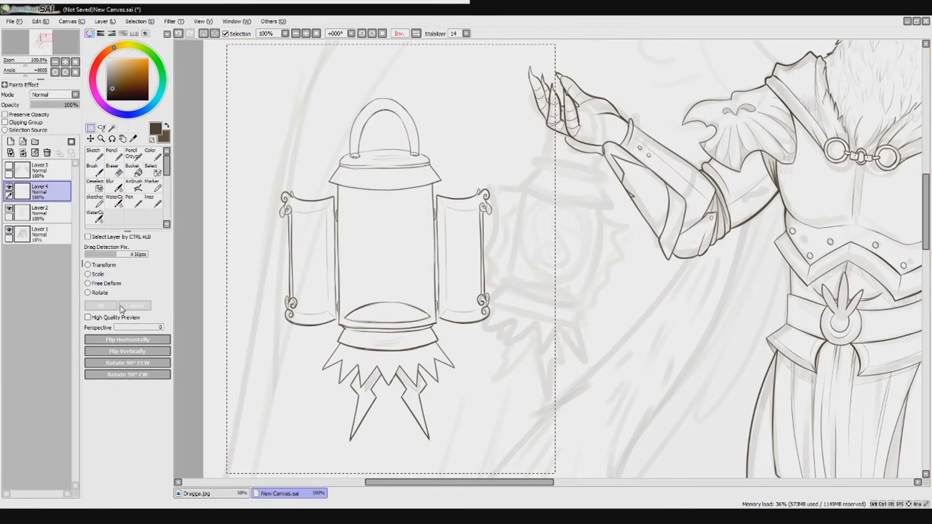
left_click_drag(576, 192, 658, 112)
mouse_move(664, 431)
left_mouse_down()
mouse_move(641, 395)
mouse_move(616, 385)
left_mouse_up()
key("Return")
Erase the handle lines crossing the fingers and the arm lines behind the lantern, retouching the line art around the grip.
key("e")
mouse_move(518, 77)
left_mouse_down()
mouse_move(549, 109)
mouse_move(570, 97)
left_mouse_up()
left_click(609, 121, "ctrl+shift")
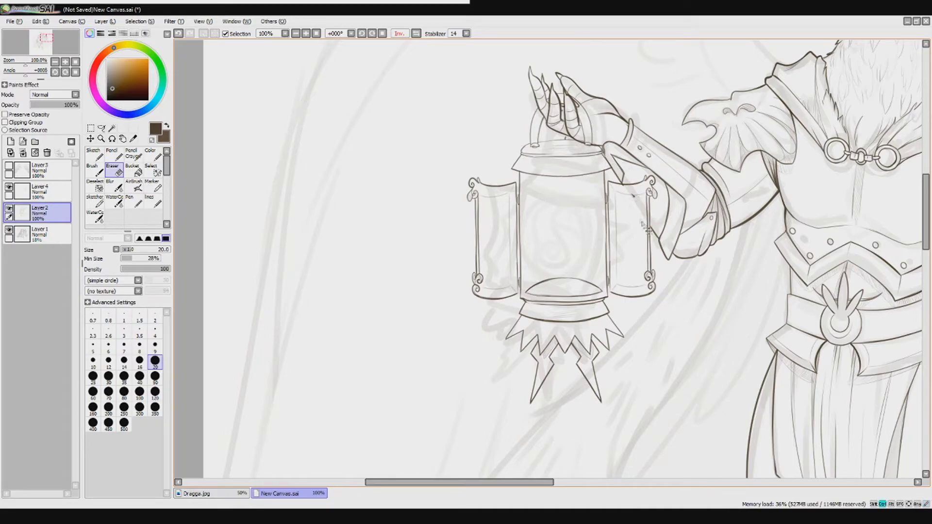
mouse_move(579, 146)
left_mouse_down()
mouse_move(491, 158)
mouse_move(432, 232)
left_mouse_up()
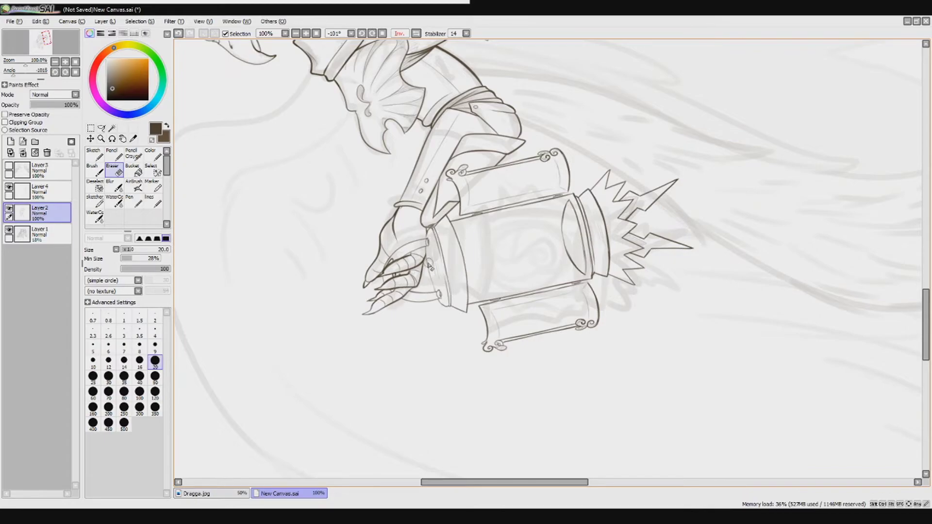
key("v")
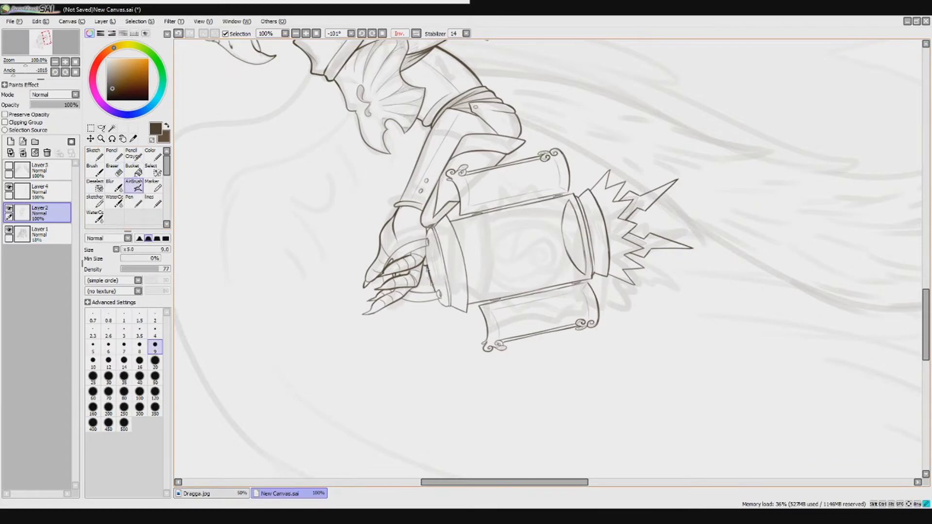
key("Home")
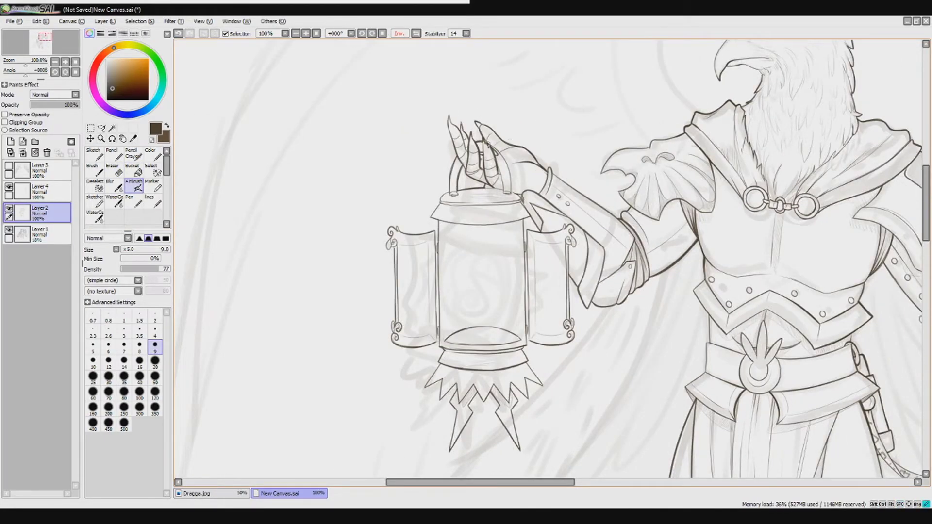
key("e")
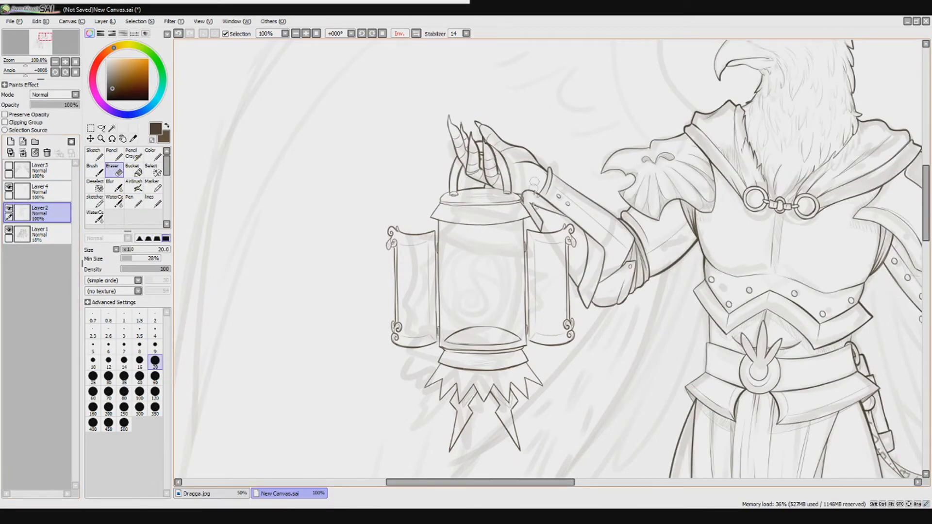
Merge the lantern into the figure's line art on Layer 2, and show and select the wing layer, Layer 3.
scroll(515, 160, "down", 4)
left_click(9, 187)
left_click(9, 188)
key("ctrl+e")
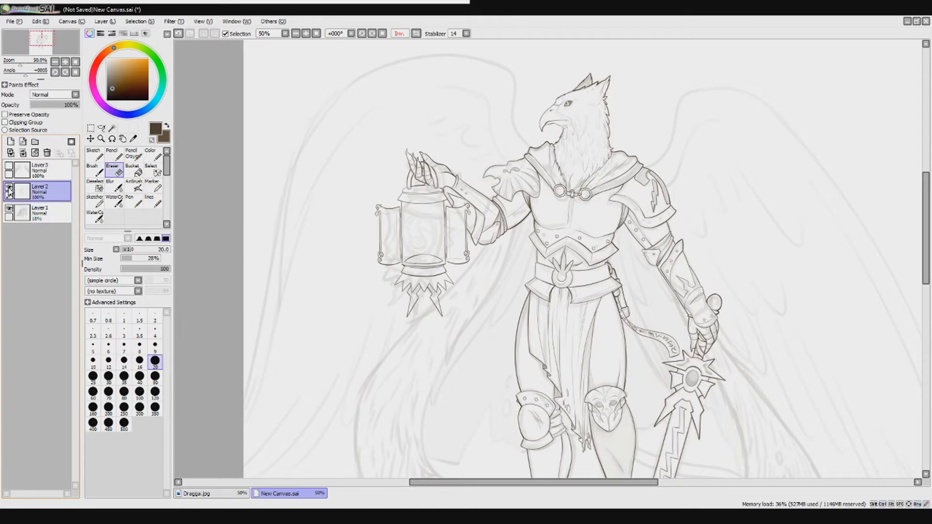
left_click(9, 188)
left_click(9, 188)
left_click(9, 167)
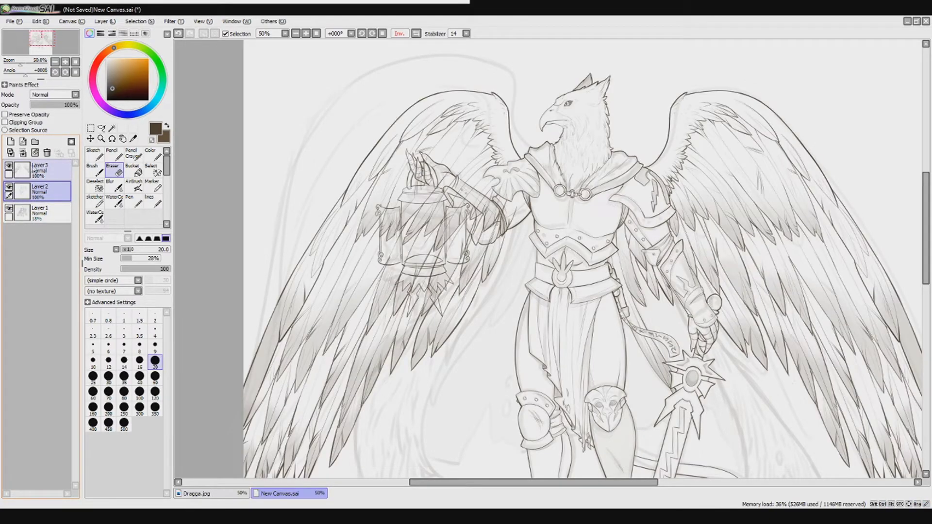
left_click(49, 171)
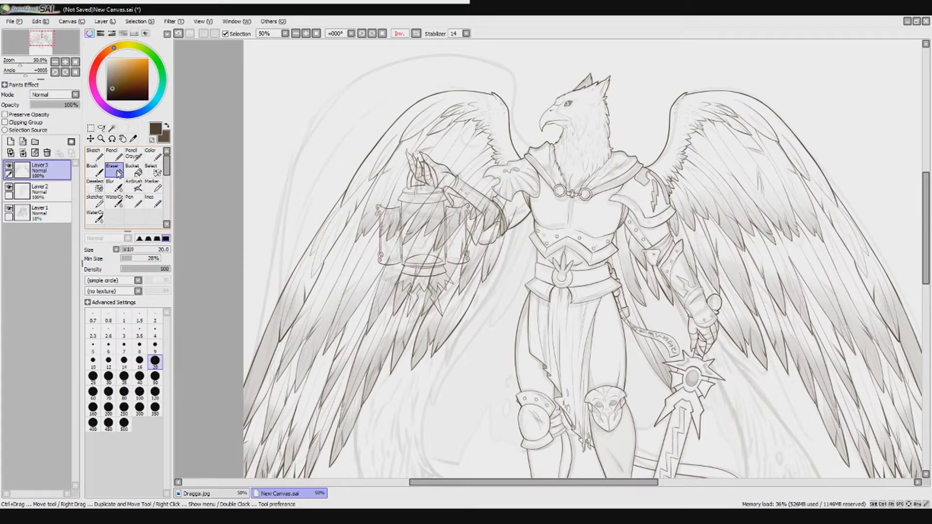
Hide the rough sketch, erase wing feathers inside the lantern's body at size 50, and lower the wing layer's opacity to 76%.
scroll(486, 209, "up", 2)
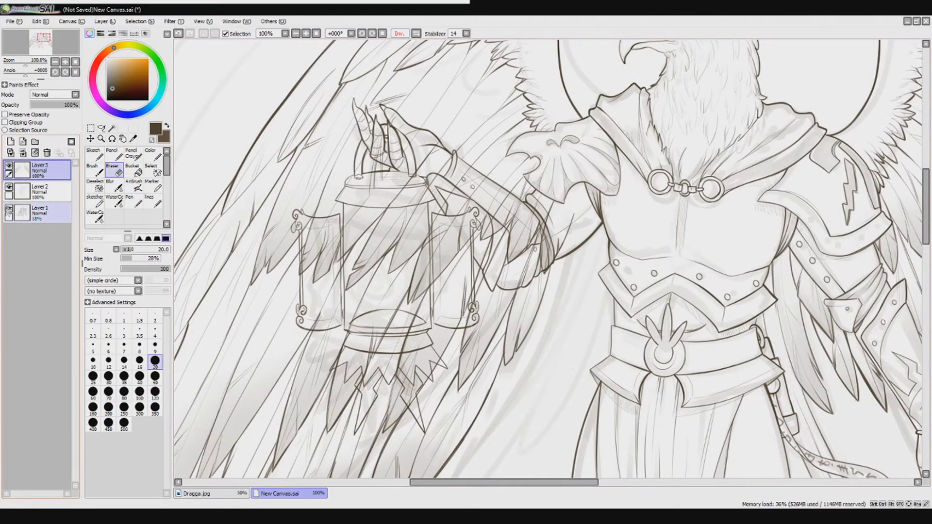
left_click(155, 376)
mouse_move(321, 236)
left_mouse_down()
mouse_move(370, 222)
mouse_move(352, 231)
mouse_move(352, 328)
mouse_move(369, 209)
left_mouse_up()
key("4")
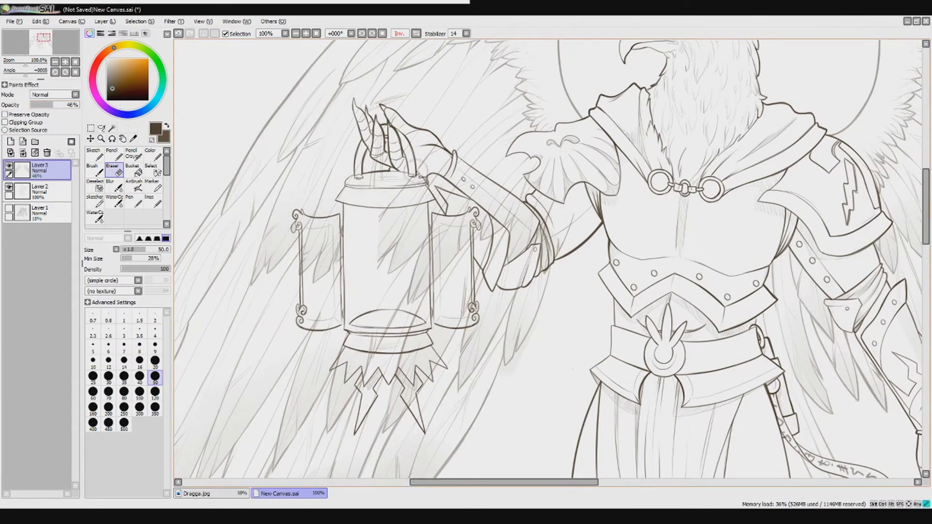
key("7")
Erase the remaining feathers overlapping the lantern's body, side panels and the raised hand and forearm.
key("bracketleft")
key("bracketleft")
key("bracketleft")
key("bracketleft")
key("bracketleft")
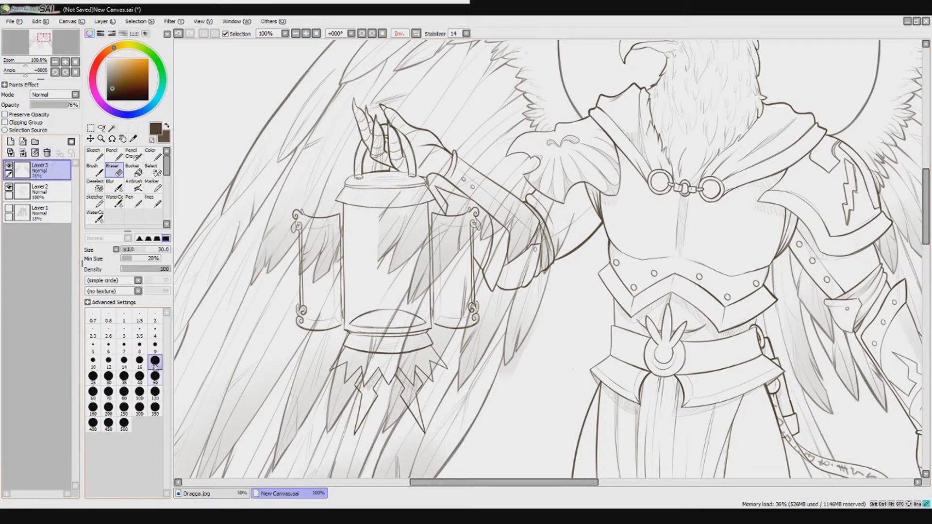
mouse_move(430, 250)
left_mouse_down()
mouse_move(437, 226)
mouse_move(439, 306)
mouse_move(431, 318)
mouse_move(427, 284)
mouse_move(427, 332)
mouse_move(436, 364)
mouse_move(418, 368)
mouse_move(421, 425)
mouse_move(399, 366)
mouse_move(415, 355)
left_mouse_up()
left_click(155, 376)
mouse_move(410, 296)
left_mouse_down()
mouse_move(411, 273)
mouse_move(382, 278)
mouse_move(370, 355)
mouse_move(388, 331)
mouse_move(328, 314)
mouse_move(314, 324)
mouse_move(318, 223)
mouse_move(314, 245)
mouse_move(318, 235)
mouse_move(325, 259)
mouse_move(320, 234)
left_mouse_up()
mouse_move(418, 151)
left_mouse_down()
mouse_move(386, 144)
mouse_move(399, 164)
mouse_move(413, 140)
mouse_move(476, 182)
mouse_move(452, 192)
mouse_move(465, 166)
mouse_move(434, 184)
mouse_move(466, 260)
mouse_move(490, 199)
mouse_move(563, 222)
mouse_move(522, 211)
mouse_move(533, 229)
mouse_move(476, 250)
mouse_move(506, 213)
mouse_move(522, 243)
mouse_move(462, 226)
mouse_move(448, 281)
mouse_move(459, 315)
left_mouse_up()
scroll(459, 315, "down", 3)
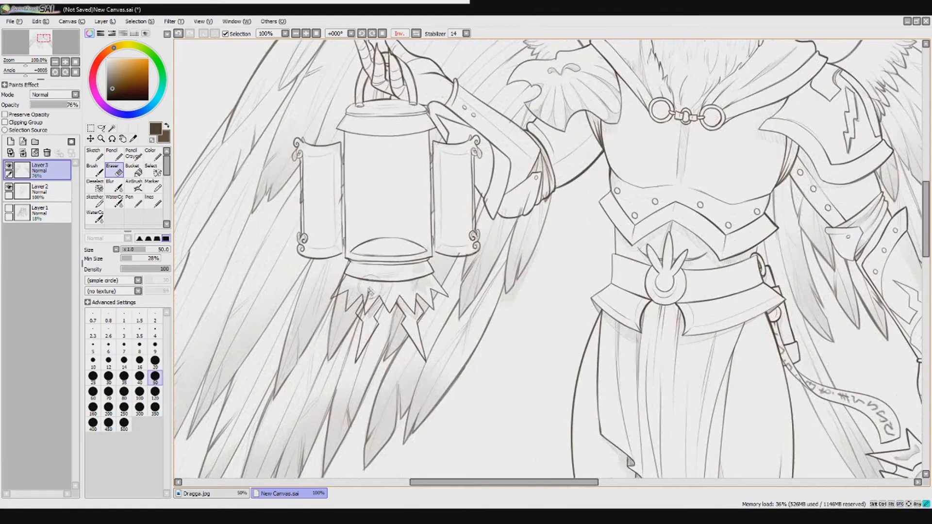
Erase the feathers showing through the lantern's jagged fringe and hanging shards, reducing the eraser from size 30 to 20.
left_click(124, 377)
mouse_move(372, 303)
left_mouse_down()
mouse_move(350, 318)
mouse_move(357, 291)
mouse_move(335, 294)
left_mouse_up()
scroll(375, 257, "up", 2)
key("bracketleft")
key("bracketleft")
key("bracketleft")
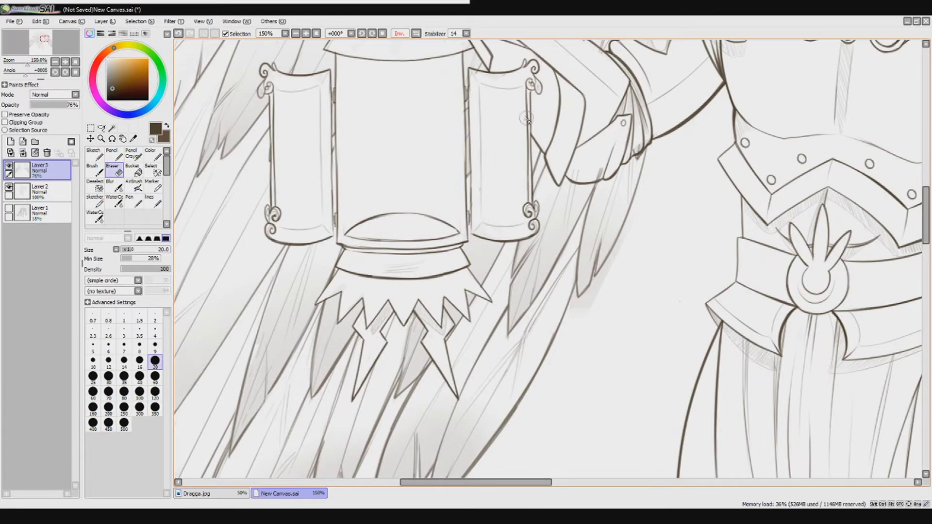
Clean up the wing lines around the raised hand, bracer and nearby feather tips, and restore the wing layer's opacity to 100%.
scroll(527, 119, "up", 5)
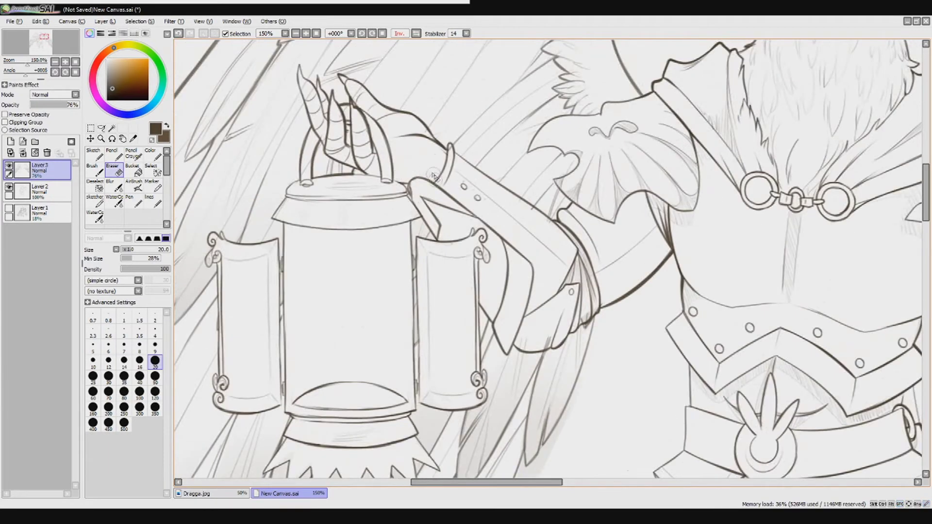
scroll(433, 225, "up", 3)
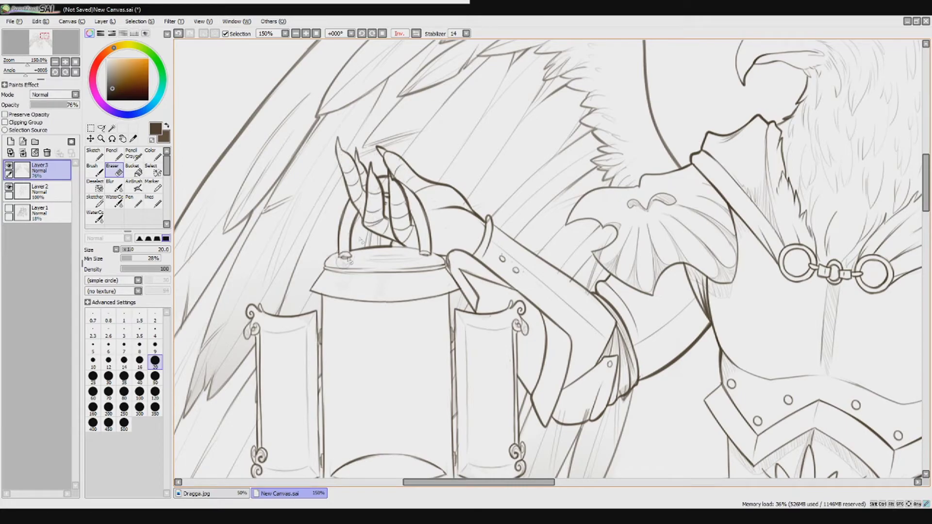
scroll(442, 214, "right", 3)
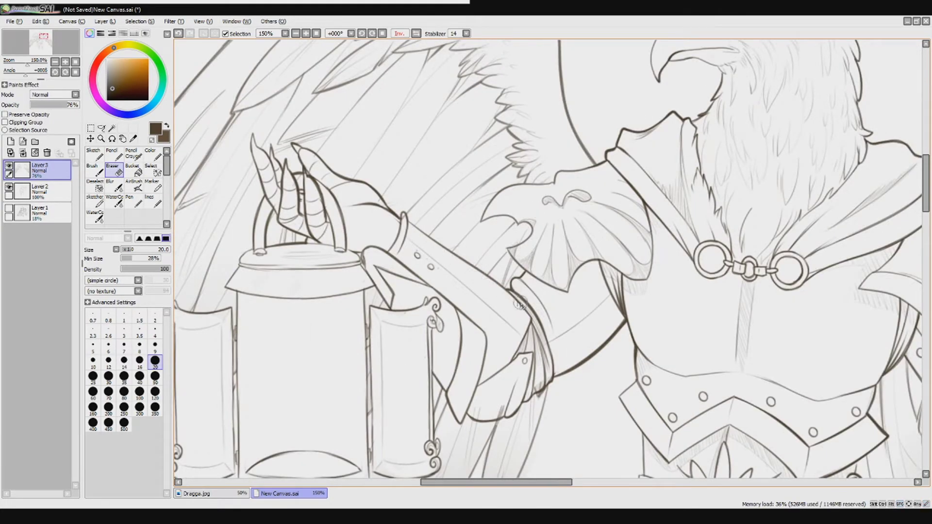
scroll(388, 180, "down", 2)
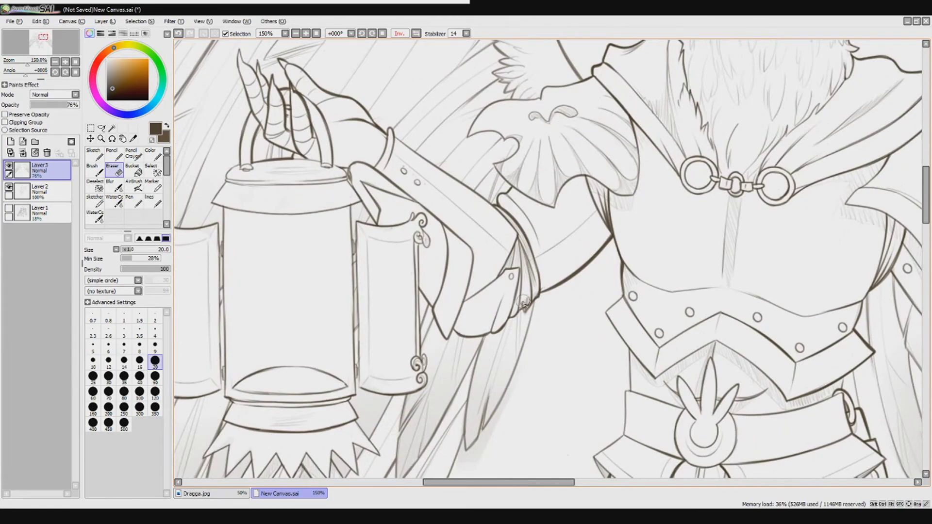
scroll(519, 272, "down", 3)
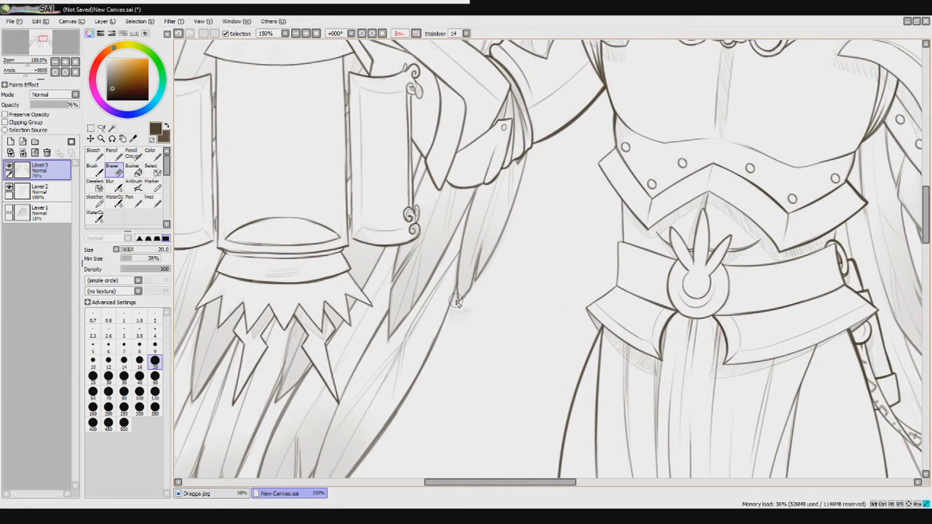
key("v")
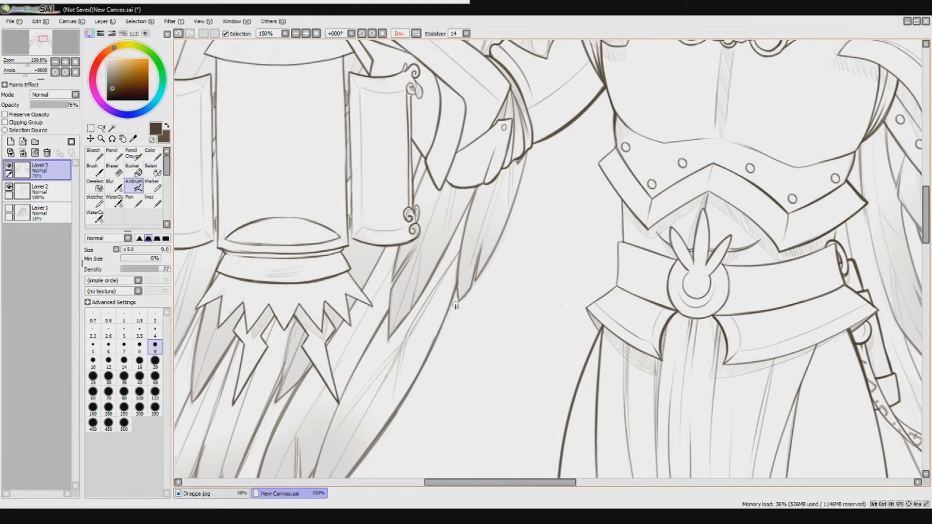
key("minus")
key("minus")
key("minus")
key("minus")
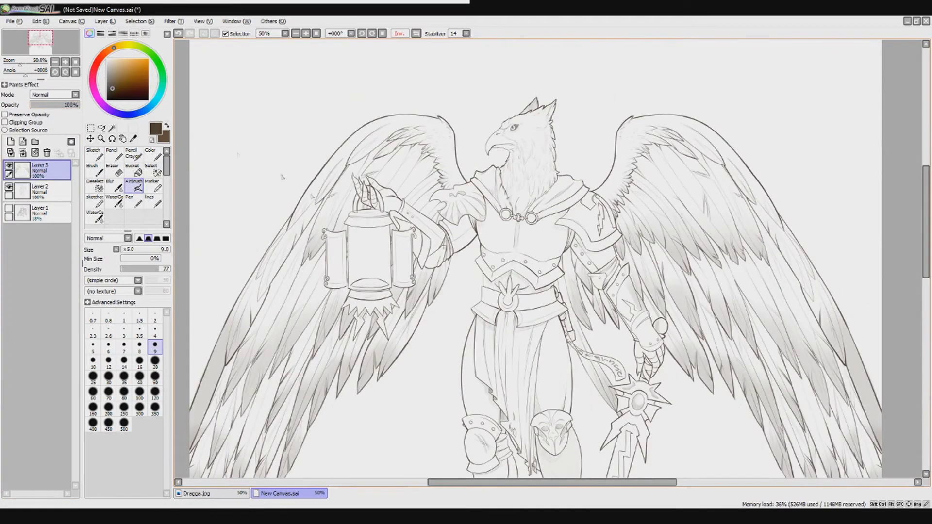
key("plus")
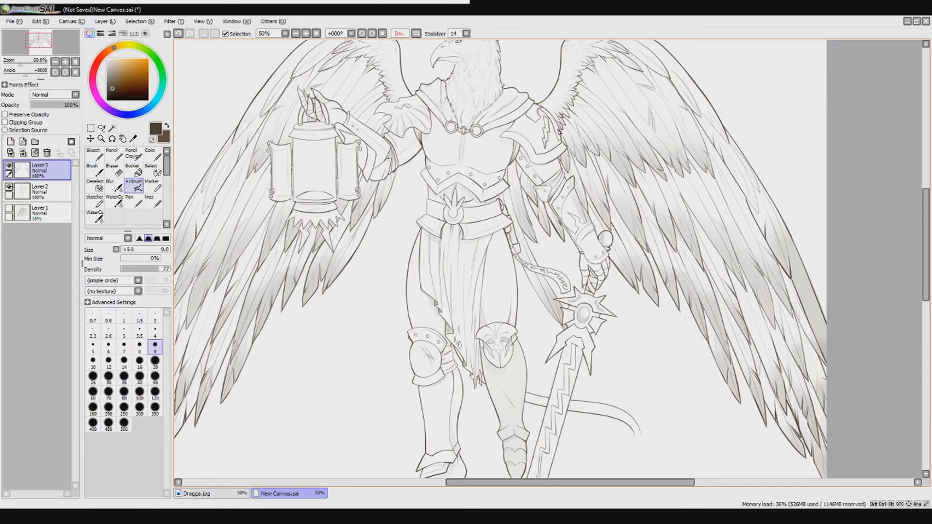
Show the rough sketch layer, rename the feather layer as wings, and add a new layer with the canvas view mirrored.
key("minus")
left_click(9, 209)
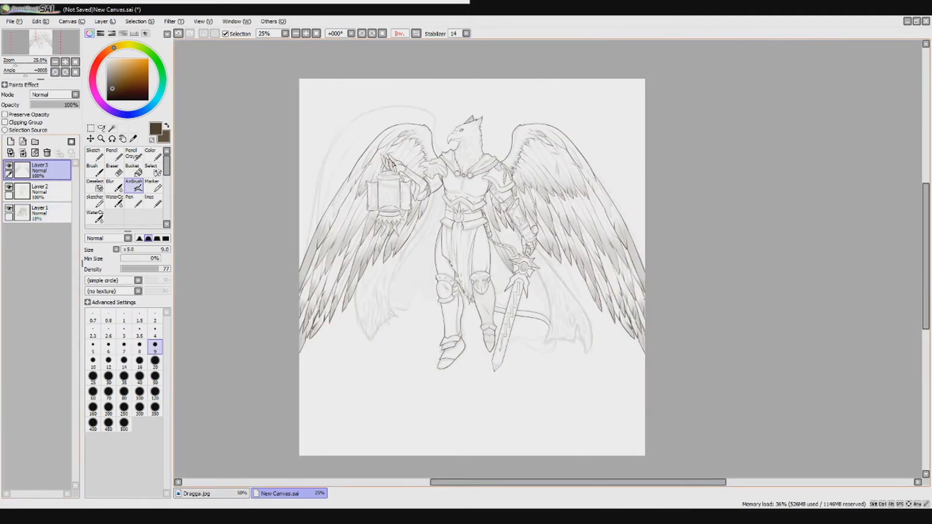
left_click(399, 33)
scroll(433, 272, "up", 2)
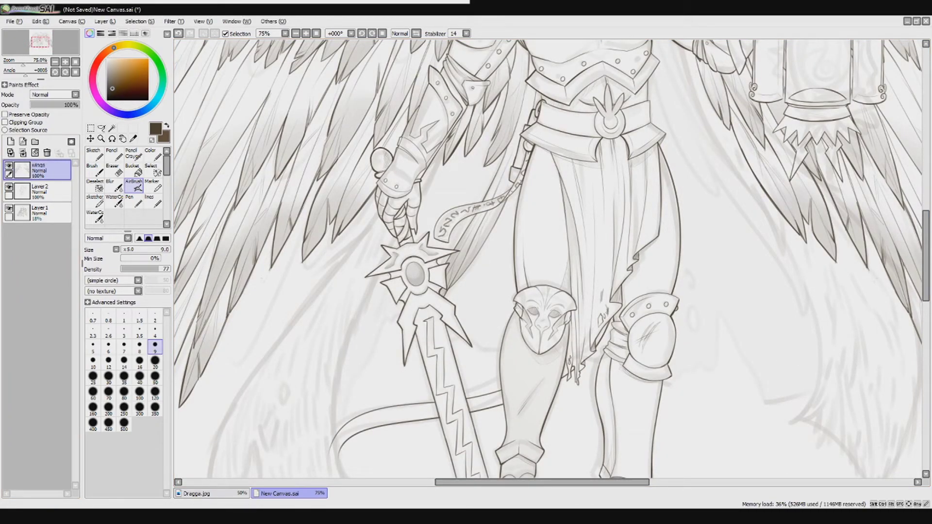
left_click(11, 141)
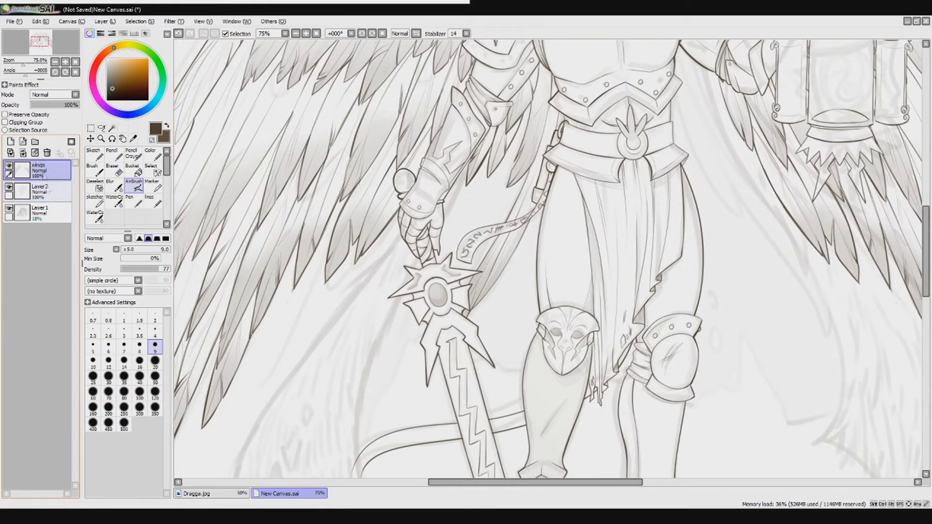
scroll(548, 257, "down", 3)
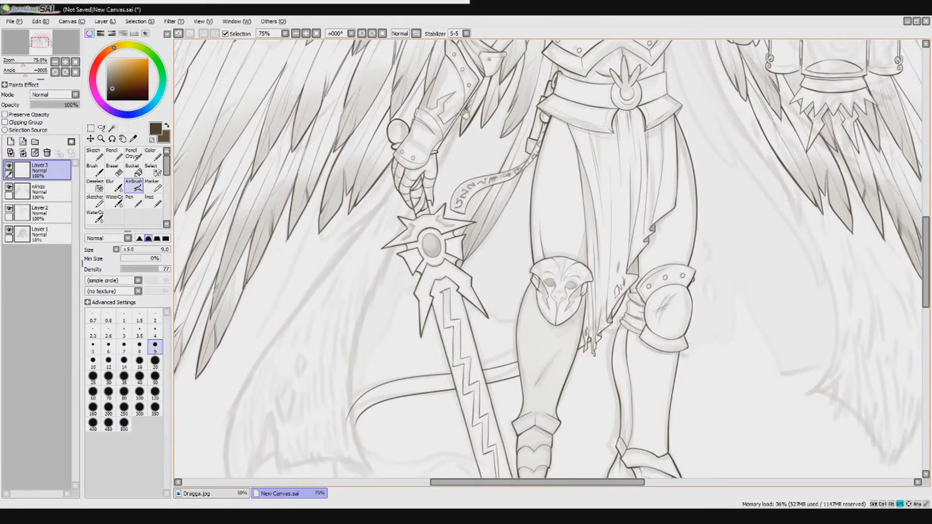
Ink the cape's long edges and hem on both sides of the legs with stabilizer S-5 and S-3, hiding the wings layer.
left_click_drag(247, 287, 230, 427)
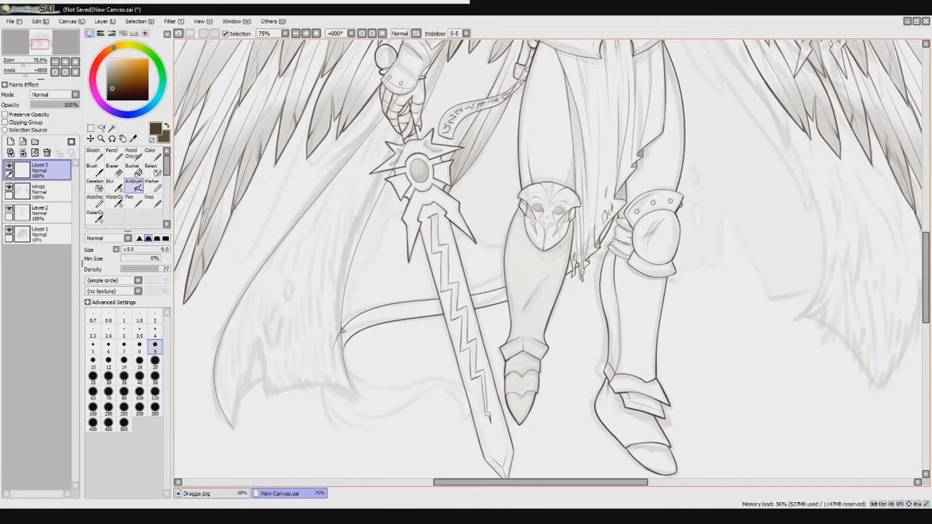
key("h")
left_click(9, 187)
scroll(549, 258, "up", 3)
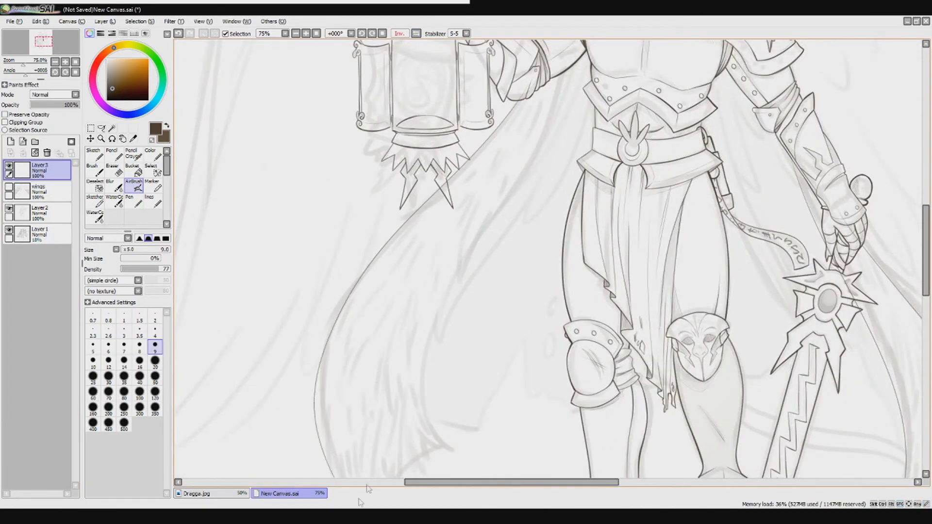
scroll(335, 403, "down", 2)
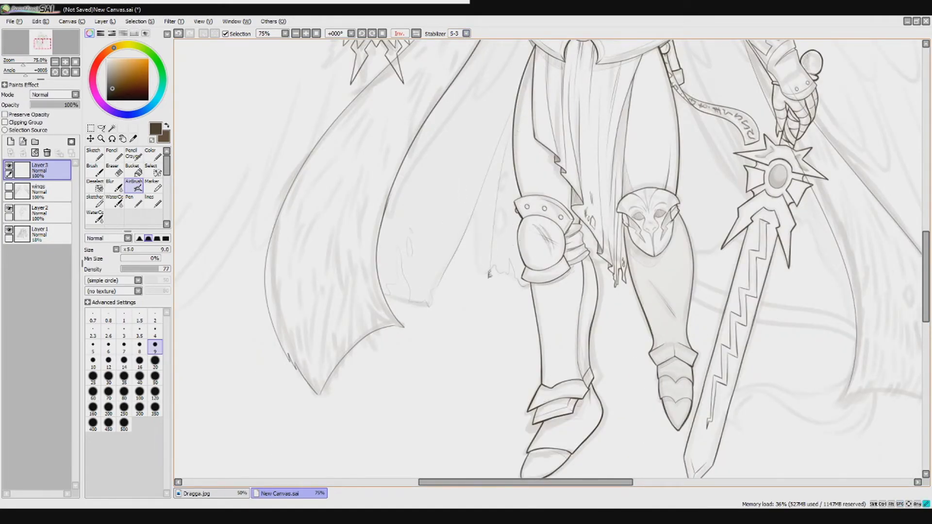
left_click_drag(504, 199, 373, 231)
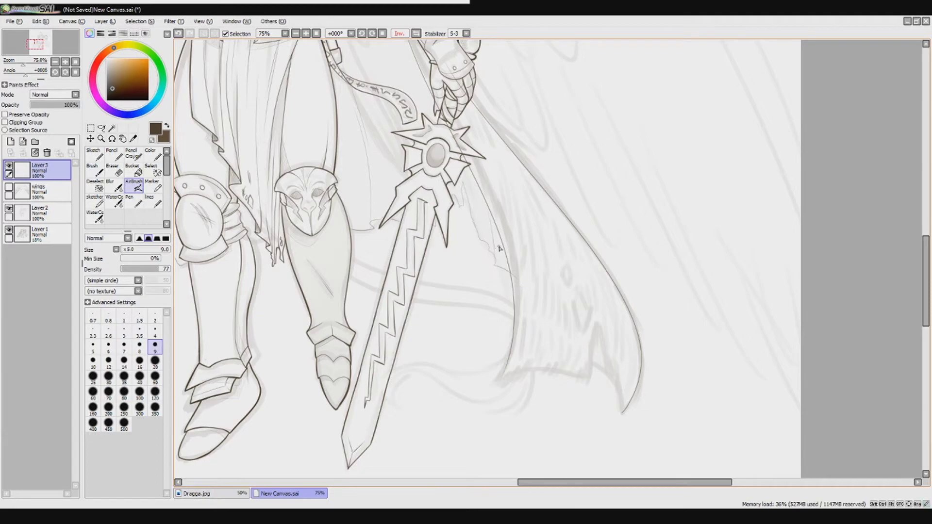
Ink the torn hem, the deep slit and the small holes of the cape beside the sword.
scroll(485, 234, "down", 2)
left_click_drag(573, 328, 576, 269)
left_click_drag(572, 331, 487, 332)
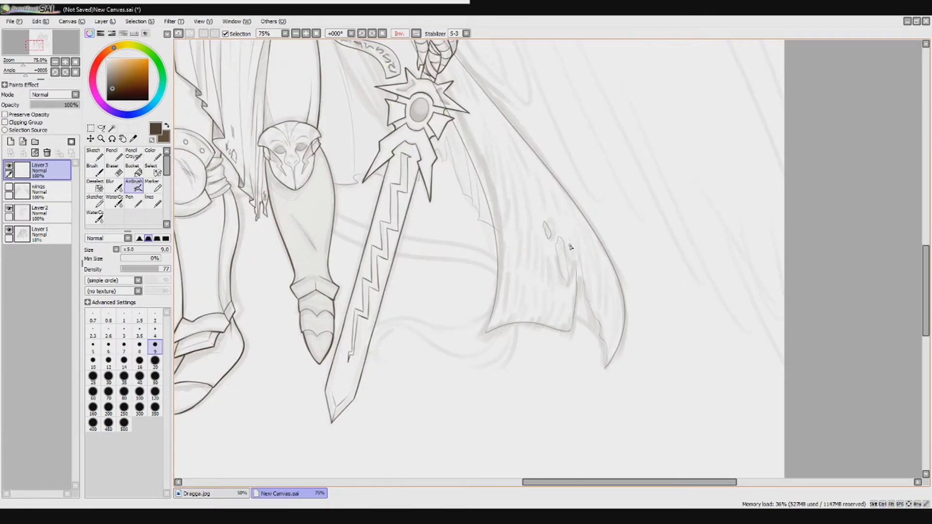
left_click_drag(571, 248, 415, 204)
Ink the first fur tufts along both edges of the cape, between the raised arm and the lantern's base.
scroll(415, 204, "up", 3)
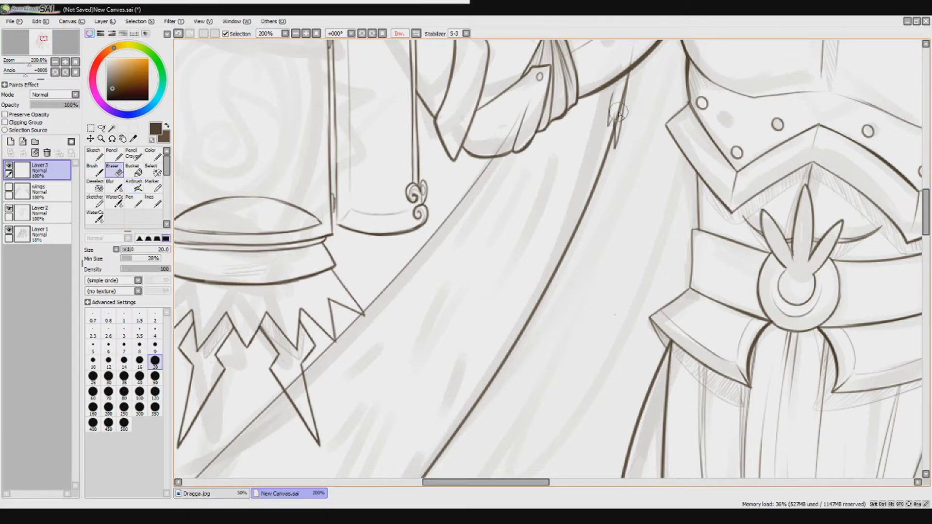
left_click_drag(616, 145, 623, 74)
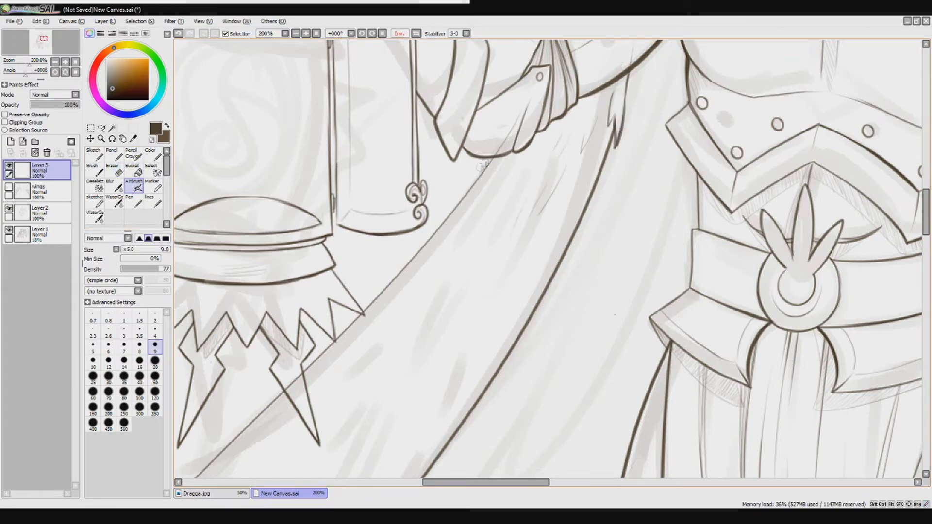
key("e")
left_click_drag(628, 55, 576, 131)
key("v")
mouse_move(364, 327)
left_mouse_down()
mouse_move(484, 215)
mouse_move(499, 164)
left_mouse_up()
mouse_move(558, 122)
left_mouse_down()
mouse_move(525, 206)
mouse_move(502, 303)
left_mouse_up()
mouse_move(568, 306)
left_mouse_down()
mouse_move(532, 364)
mouse_move(532, 340)
left_mouse_up()
left_click_drag(629, 212, 600, 274)
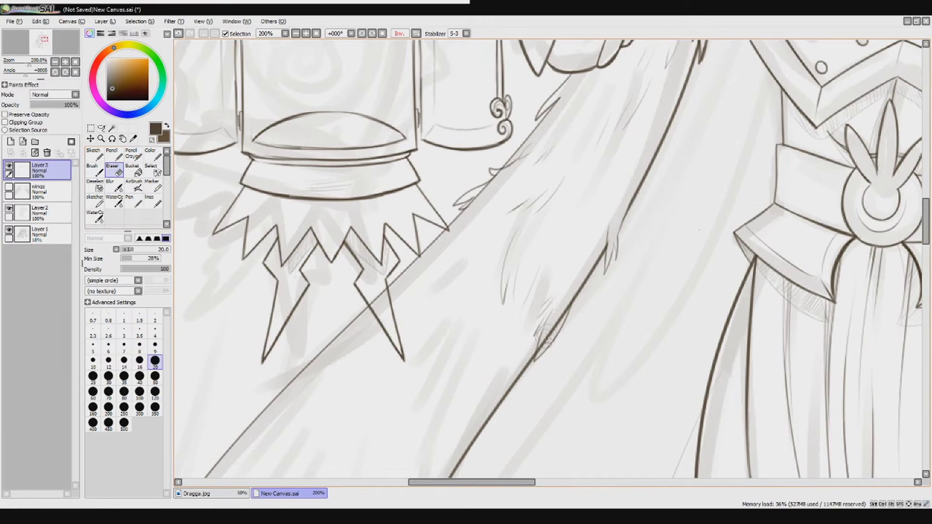
Reduce the eraser to size 9 and erase the cape's edge line inside the new fur tufts.
scroll(568, 270, "down", 3)
key("bracketleft")
key("bracketleft")
key("bracketleft")
key("bracketleft")
key("bracketleft")
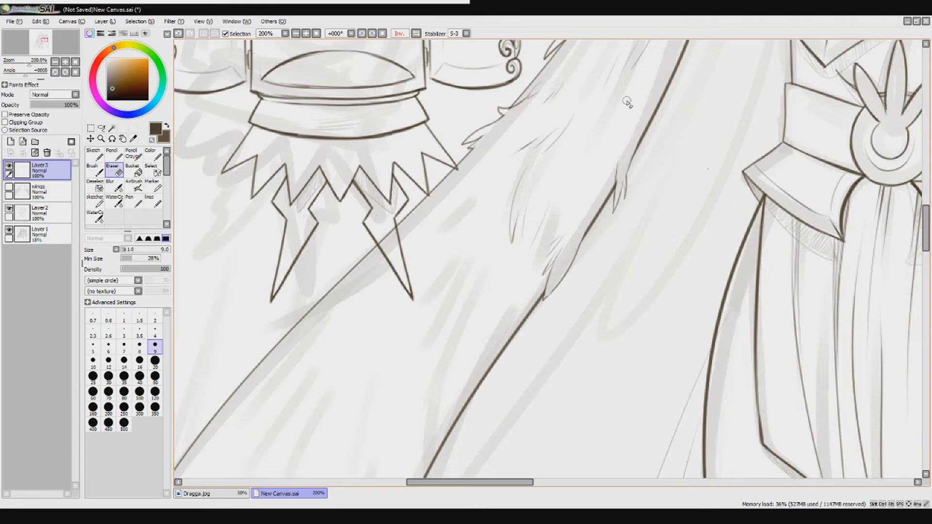
Ink pointed fur tufts farther down the cape's inner edge and erase the edge line crossing them.
scroll(489, 285, "down", 3)
key("v")
left_click_drag(436, 369, 448, 409)
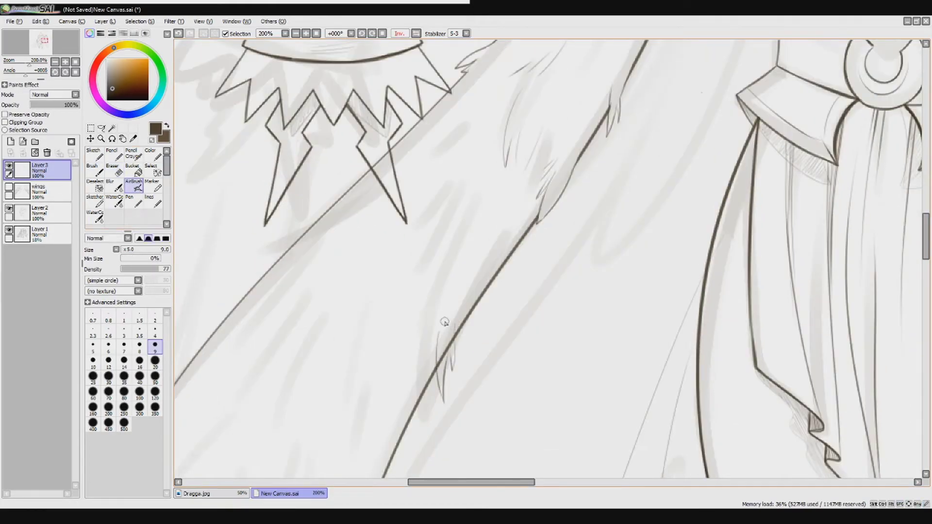
left_click_drag(438, 294, 427, 336)
left_click_drag(496, 275, 476, 321)
mouse_move(486, 248)
left_mouse_down()
mouse_move(471, 304)
mouse_move(493, 274)
left_mouse_up()
key("e")
left_click_drag(440, 373, 449, 342)
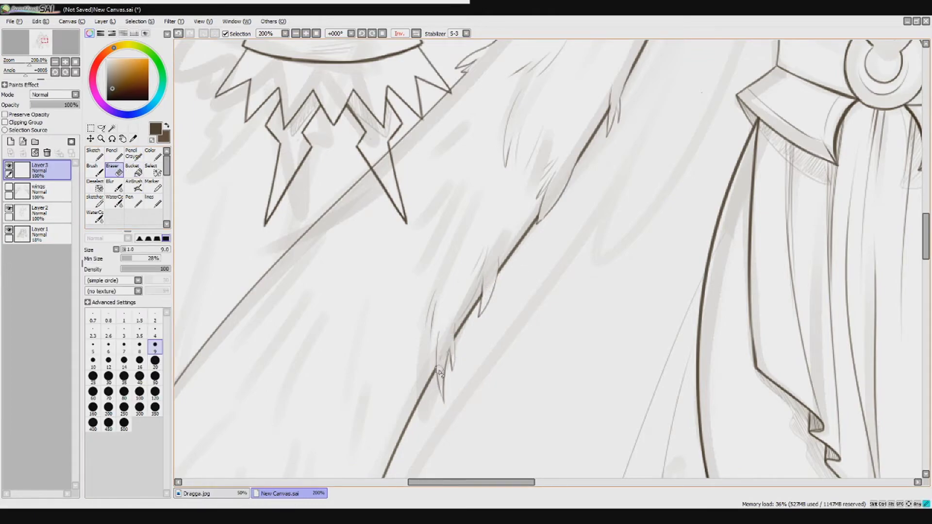
key("v")
left_click_drag(459, 376, 451, 335)
Darken the tufts on the inner edge and ink curved fur strands across the middle of the cape.
scroll(462, 284, "down", 3)
left_click_drag(461, 262, 446, 330)
left_click_drag(502, 191, 483, 242)
left_click_drag(538, 153, 575, 110)
key("ctrl+z")
left_click_drag(541, 153, 580, 92)
scroll(589, 98, "down", 3)
left_click_drag(354, 204, 339, 252)
left_click_drag(420, 225, 379, 315)
left_click_drag(384, 269, 364, 359)
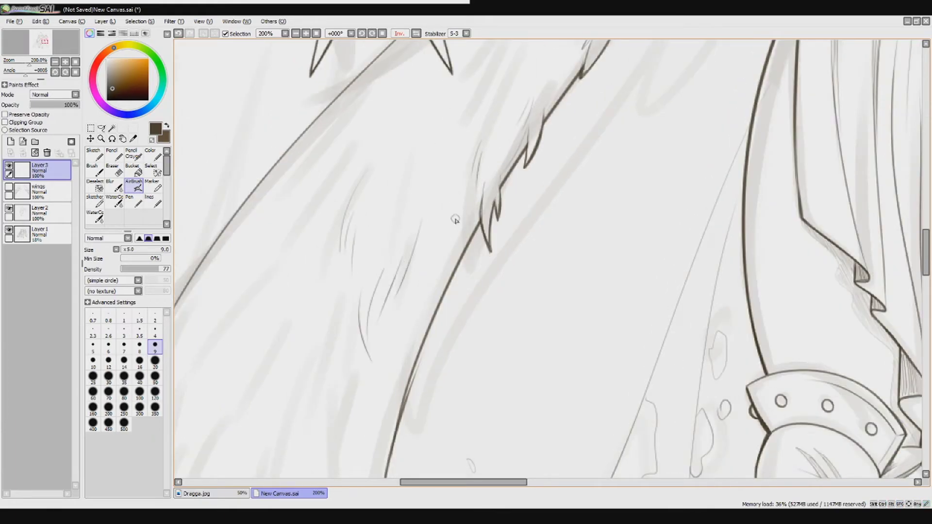
Ink the next overlapping fur tufts down the cape's inner edge toward knee height.
left_click_drag(456, 226, 415, 344)
left_click_drag(447, 289, 425, 339)
key("e")
key("e")
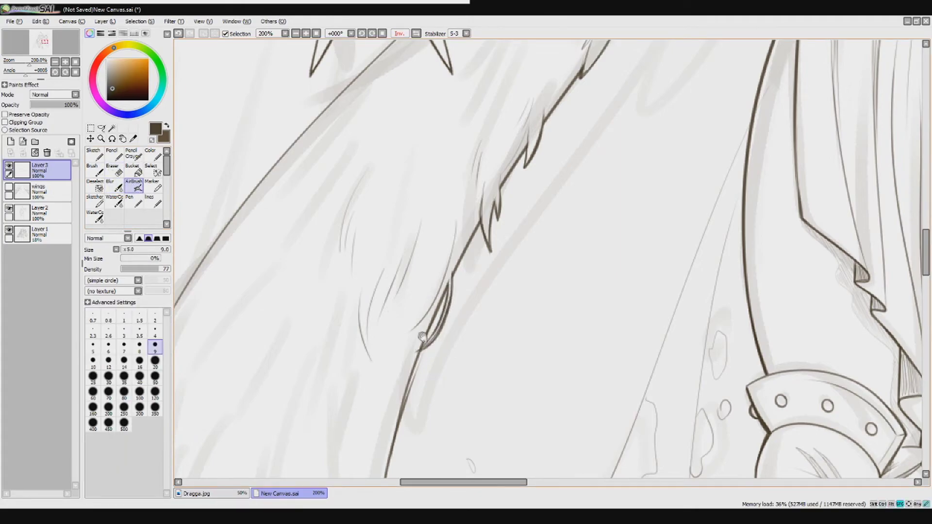
scroll(440, 337, "down", 3)
key("e")
left_click_drag(422, 272, 411, 340)
key("e")
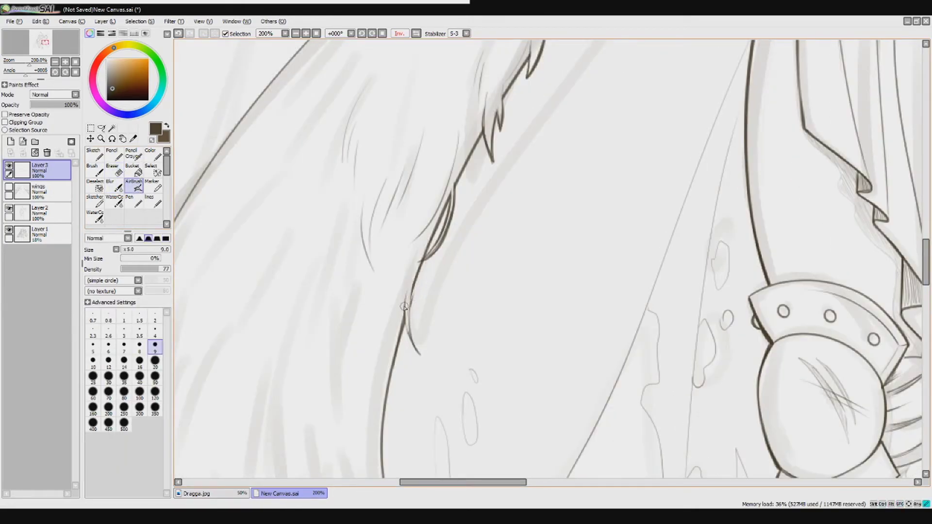
left_click_drag(410, 279, 419, 353)
Ink long flowing fur strands inside the lower half of the cape.
scroll(418, 339, "down", 4)
left_click_drag(388, 143, 370, 226)
left_click_drag(378, 158, 360, 279)
left_click_drag(362, 126, 328, 236)
left_click_drag(341, 146, 290, 383)
left_click_drag(362, 294, 340, 383)
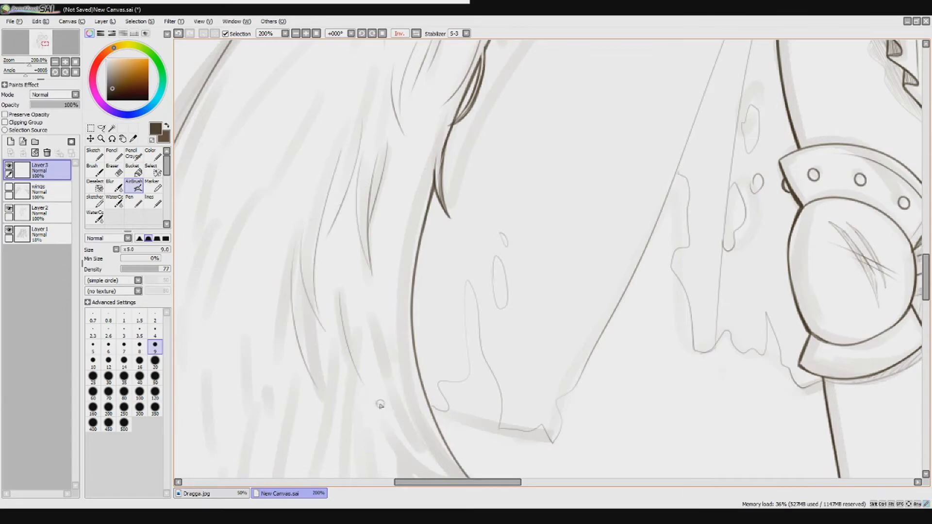
left_click_drag(374, 338, 340, 447)
Ink fur strands and tufts near the cape's lower inner corner, erasing the overlapped outline.
scroll(369, 403, "down", 3)
key("e")
left_click_drag(364, 297, 358, 323)
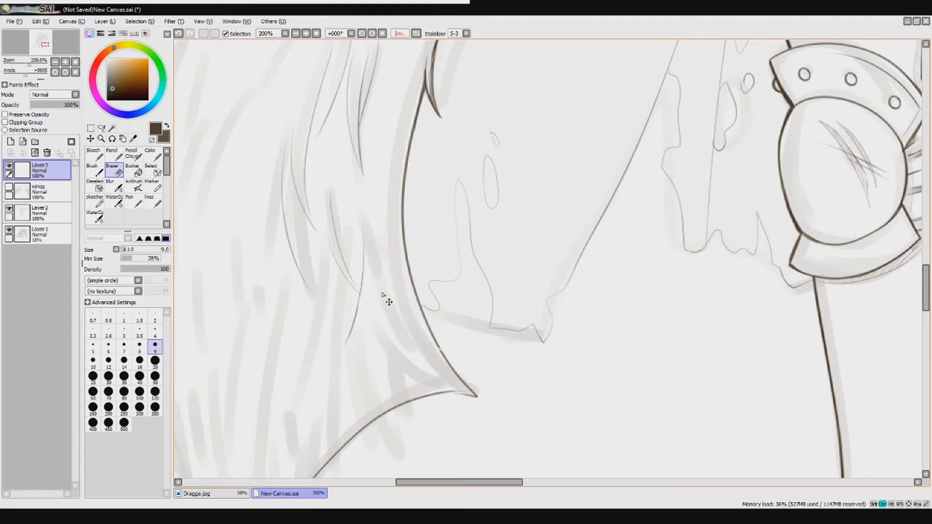
key("e")
left_click_drag(410, 306, 453, 353)
mouse_move(384, 262)
left_mouse_down()
mouse_move(415, 342)
mouse_move(371, 364)
left_mouse_up()
left_click_drag(369, 310, 332, 371)
key("e")
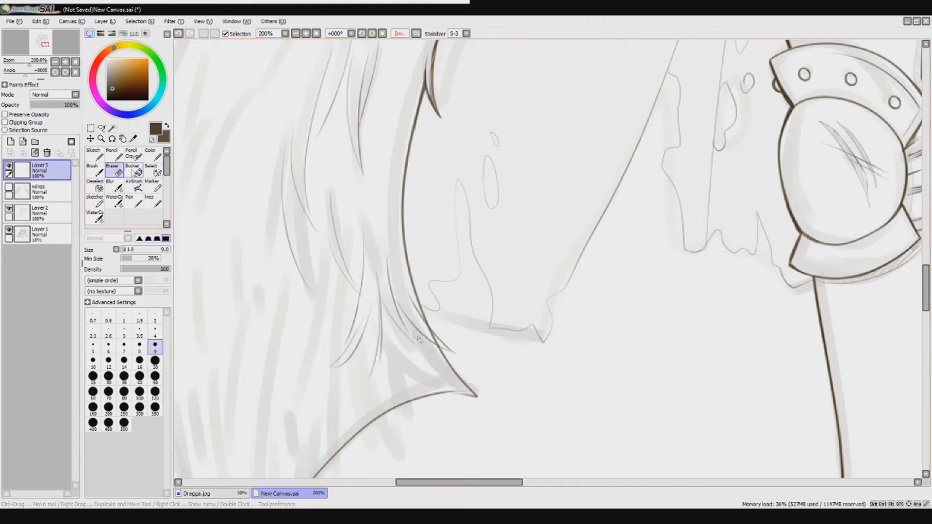
key("e")
left_click_drag(396, 177, 355, 231)
key("e")
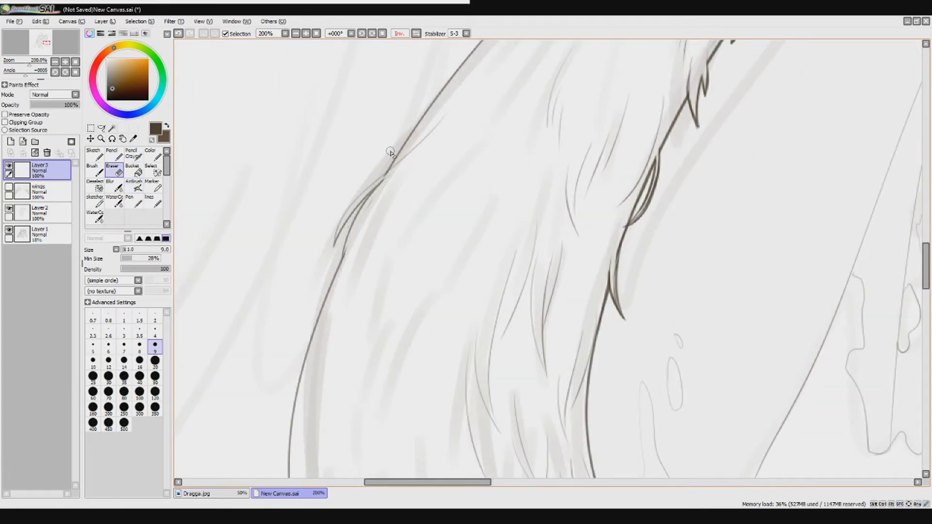
Ink fur tufts on the cape's outer edge and long curved strands below the lantern.
key("e")
left_click_drag(384, 176, 334, 245)
left_click_drag(399, 162, 339, 260)
left_click_drag(388, 187, 367, 279)
left_click_drag(413, 202, 369, 393)
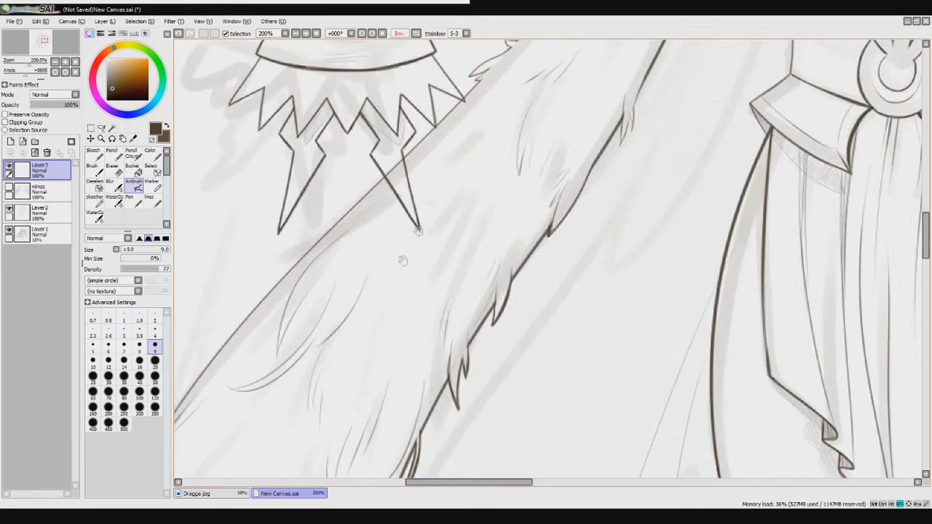
left_click_drag(405, 259, 396, 335)
left_click_drag(432, 235, 398, 325)
left_click_drag(429, 306, 352, 379)
left_click_drag(413, 199, 371, 289)
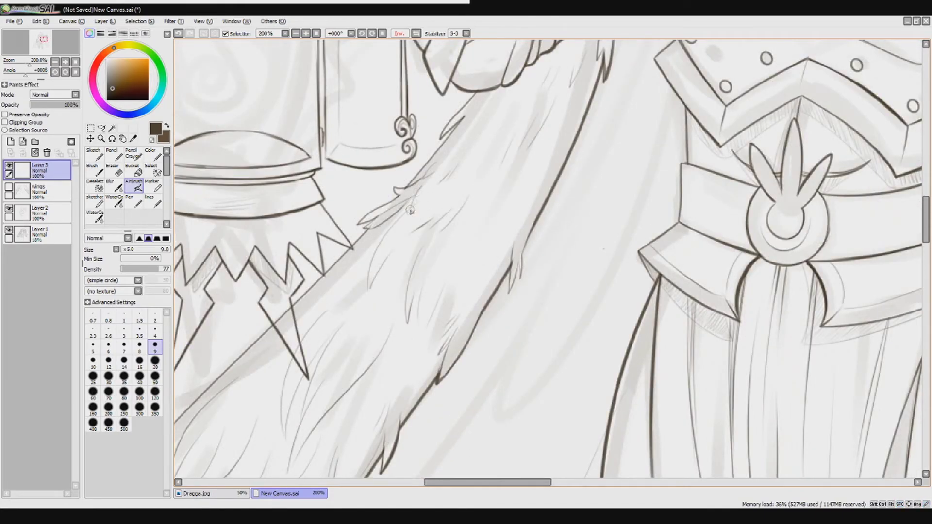
Fill the upper part of the cape, beneath the raised arm, with short fur strands.
left_click_drag(508, 114, 498, 146)
left_click_drag(498, 110, 483, 160)
left_click_drag(515, 85, 498, 129)
mouse_move(512, 192)
left_mouse_down()
mouse_move(468, 289)
mouse_move(507, 272)
left_mouse_up()
left_click_drag(537, 175, 512, 258)
left_click_drag(551, 151, 539, 199)
mouse_move(505, 233)
left_mouse_down()
mouse_move(478, 321)
mouse_move(479, 126)
left_mouse_up()
left_click_drag(480, 339, 481, 146)
left_click_drag(339, 437, 680, 170)
Ink long fur strands through the lower cape and add tufts along its outer edge.
left_click_drag(311, 282, 291, 369)
left_click_drag(330, 296, 311, 374)
left_click_drag(373, 231, 359, 364)
left_click_drag(403, 274, 383, 325)
left_click_drag(437, 223, 423, 369)
left_click_drag(432, 323, 413, 386)
mouse_move(454, 119)
left_mouse_down()
mouse_move(426, 237)
mouse_move(442, 235)
left_mouse_up()
key("e")
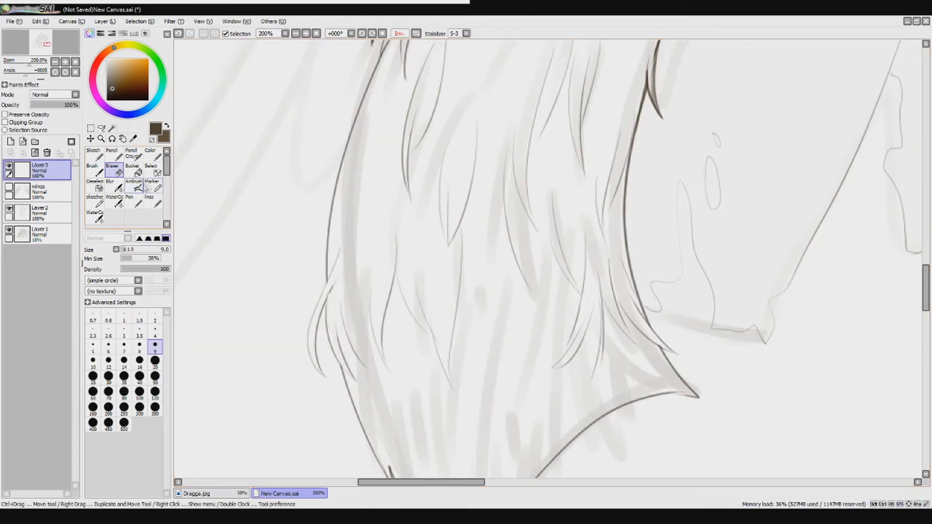
Trim the outline around the outer tufts and fill the bottom of the cape with more fur strands.
key("a")
mouse_move(310, 318)
left_mouse_down()
mouse_move(320, 275)
mouse_move(297, 141)
left_mouse_up()
left_click_drag(361, 326, 368, 349)
left_click_drag(380, 351, 384, 370)
left_click_drag(416, 403, 449, 439)
left_click_drag(463, 368, 387, 252)
left_click_drag(400, 310, 362, 290)
left_click_drag(368, 221, 374, 300)
left_click_drag(321, 174, 372, 297)
left_click_drag(301, 102, 341, 177)
Ink fur tufts along the curved hem and at the cape's pointed lower tip, darkening the outline.
left_click_drag(422, 77, 410, 206)
left_click_drag(419, 134, 383, 222)
left_click_drag(383, 222, 325, 344)
left_click_drag(367, 194, 369, 240)
left_click_drag(419, 257, 420, 308)
left_click_drag(436, 281, 431, 348)
mouse_move(454, 244)
left_mouse_down()
mouse_move(415, 217)
mouse_move(412, 275)
left_mouse_up()
key("e")
key("v")
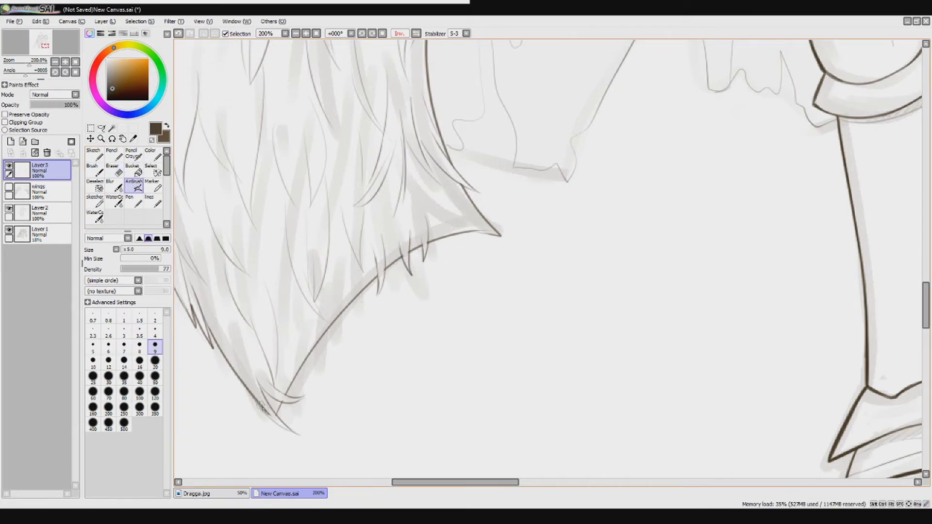
mouse_move(290, 401)
left_mouse_down()
mouse_move(307, 331)
mouse_move(390, 208)
mouse_move(401, 168)
left_mouse_up()
mouse_move(430, 209)
left_mouse_down()
mouse_move(422, 170)
mouse_move(400, 210)
mouse_move(407, 179)
left_mouse_up()
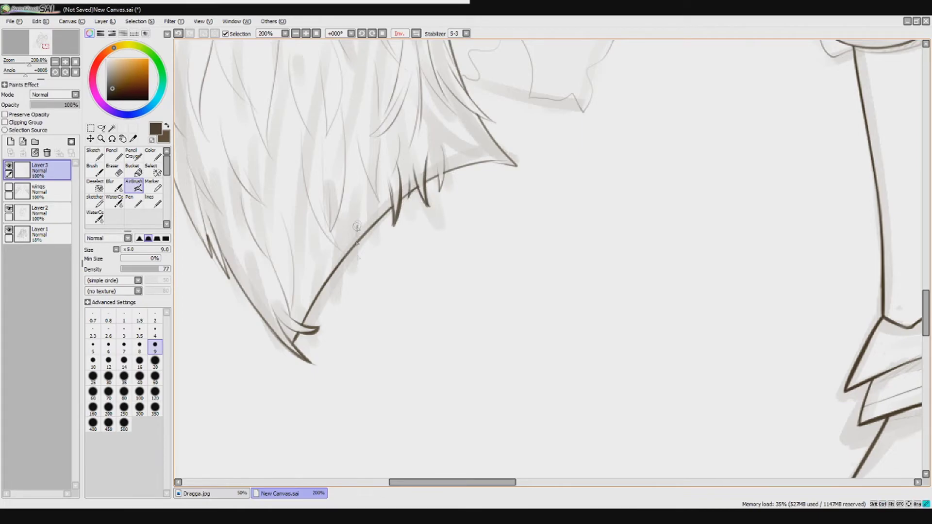
Darken the cape lining's torn slit, small holes, ragged hem and edge between the fur and the knee guard.
mouse_move(480, 118)
left_mouse_down()
mouse_move(517, 165)
mouse_move(444, 177)
mouse_move(434, 153)
mouse_move(334, 249)
mouse_move(361, 87)
mouse_move(397, 238)
left_mouse_up()
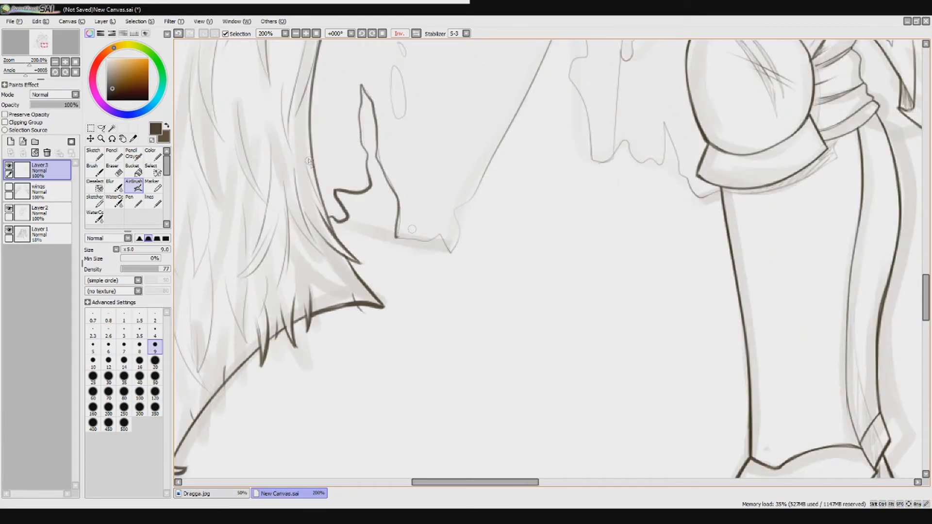
left_click_drag(326, 127, 313, 260)
mouse_move(351, 173)
left_mouse_down()
mouse_move(356, 227)
mouse_move(358, 157)
left_mouse_up()
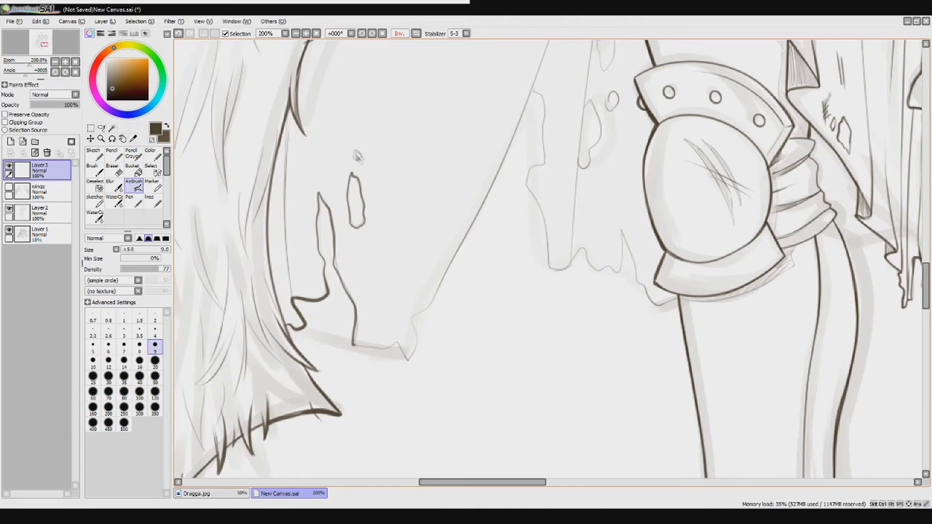
left_click_drag(391, 348, 420, 309)
mouse_move(463, 118)
left_mouse_down()
mouse_move(416, 318)
mouse_move(544, 100)
mouse_move(540, 221)
left_mouse_up()
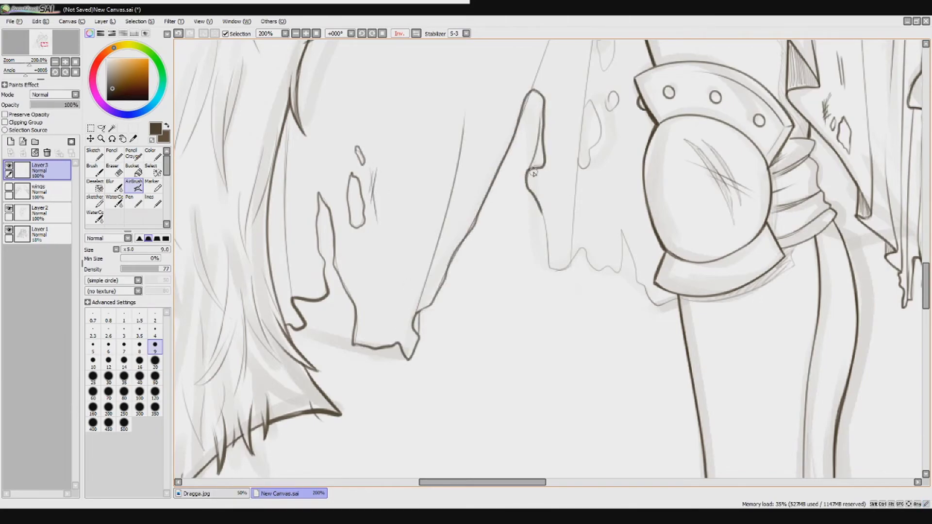
mouse_move(524, 98)
left_mouse_down()
mouse_move(396, 280)
mouse_move(403, 437)
mouse_move(369, 243)
left_mouse_up()
mouse_move(431, 217)
left_mouse_down()
mouse_move(445, 205)
mouse_move(449, 262)
left_mouse_up()
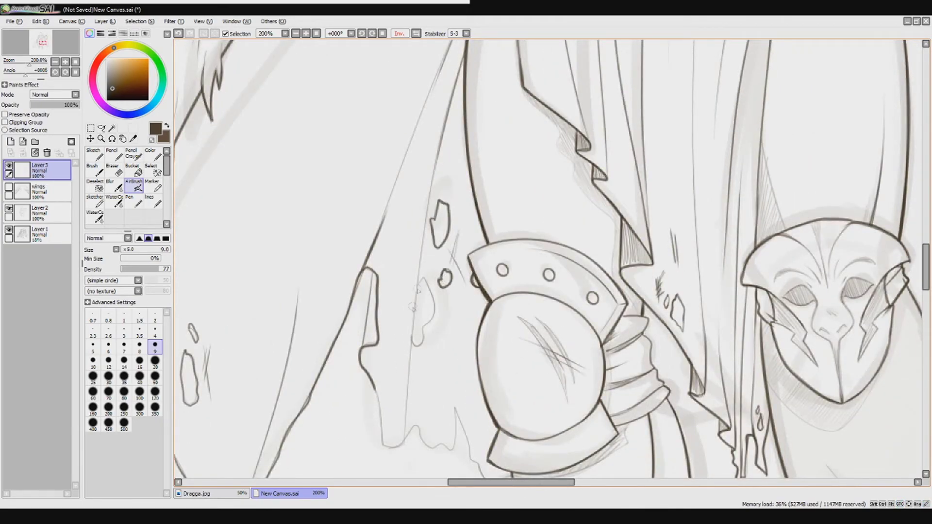
Ink the ragged hem and fold of the cape lining beside the knee guard, shading the folded tear.
left_click_drag(404, 436, 418, 427)
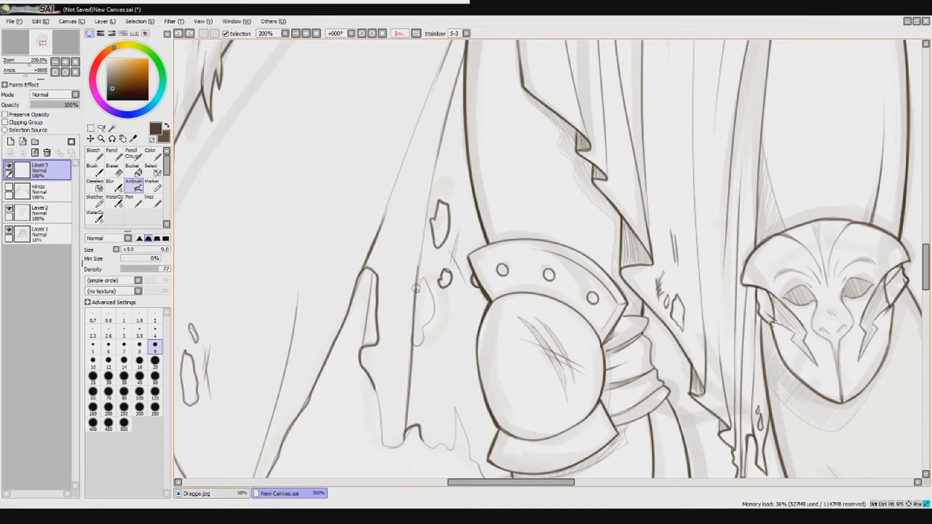
scroll(417, 289, "down", 3)
mouse_move(373, 163)
left_mouse_down()
mouse_move(367, 277)
mouse_move(409, 334)
left_mouse_up()
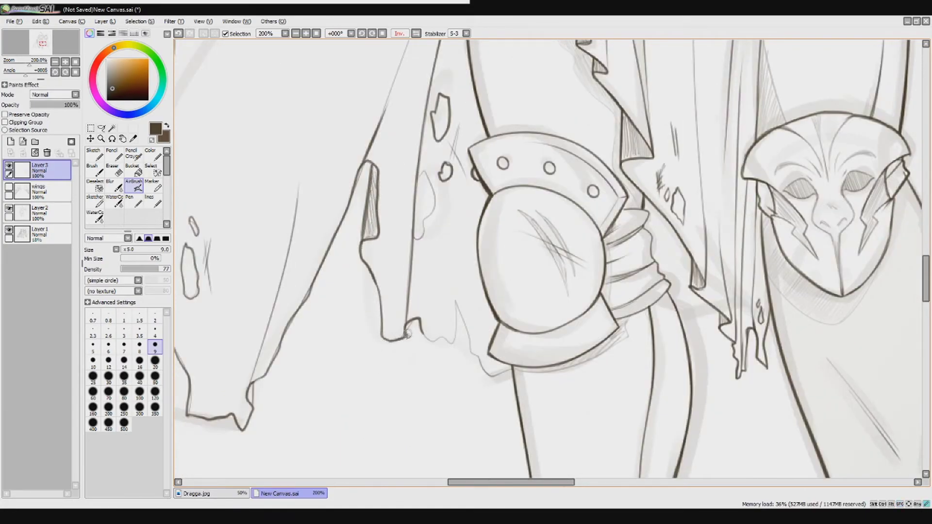
scroll(409, 334, "down", 3)
mouse_move(374, 267)
left_mouse_down()
mouse_move(418, 219)
mouse_move(468, 299)
left_mouse_up()
Darken the cape's hem between the masked knee guard and the sword's crossguard.
scroll(393, 232, "right", 8)
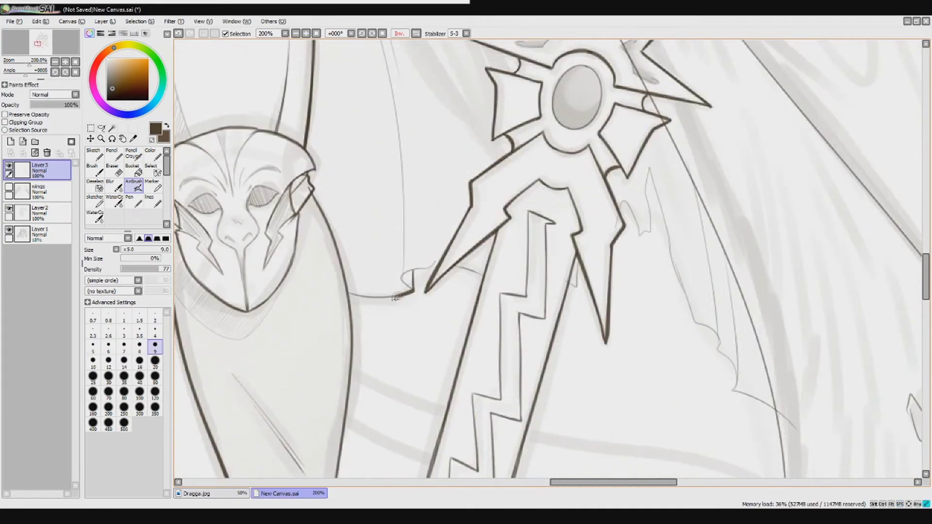
left_click_drag(345, 294, 414, 275)
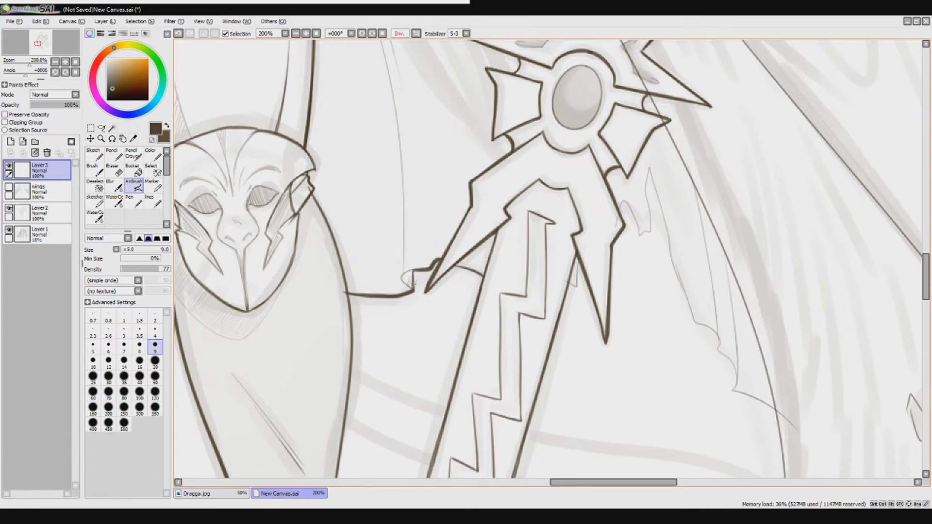
left_click_drag(401, 165, 243, 93)
left_click(121, 183)
left_click(134, 184)
Ink the torn cape edge and its folds beside the sword's crossguard, down to the cape's outer panel.
left_click_drag(486, 194, 424, 273)
left_click_drag(408, 201, 431, 228)
mouse_move(431, 164)
left_mouse_down()
mouse_move(442, 233)
mouse_move(499, 342)
left_mouse_up()
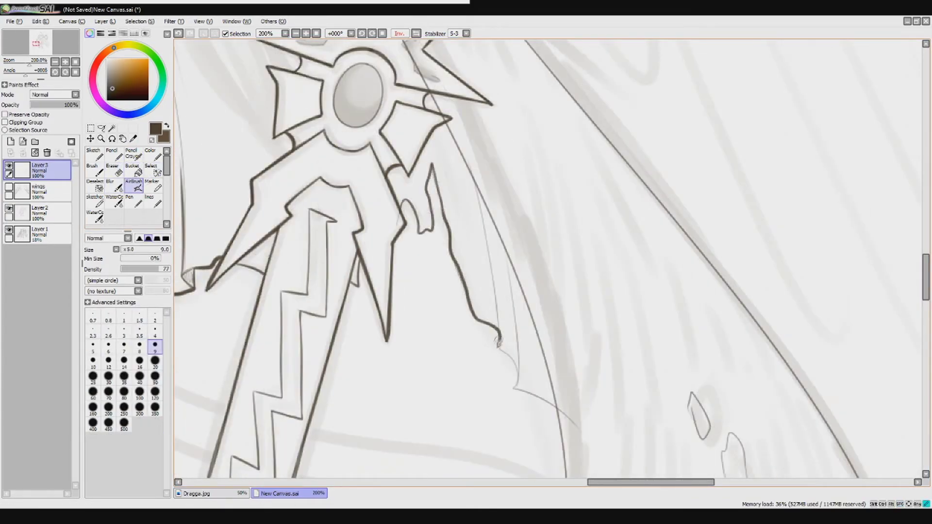
mouse_move(498, 337)
left_mouse_down()
mouse_move(518, 391)
mouse_move(441, 304)
left_mouse_up()
left_click_drag(437, 302, 480, 320)
key("e")
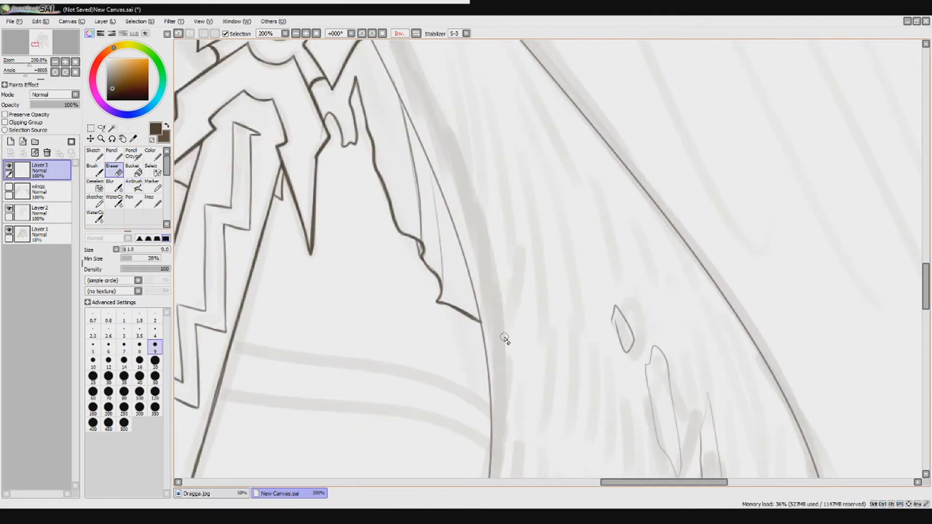
Clean up stray cape lines beside the hip and lantern with the eraser at sizes 50 and 20.
scroll(505, 339, "down", 3)
scroll(333, 156, "up", 4)
left_click(155, 376)
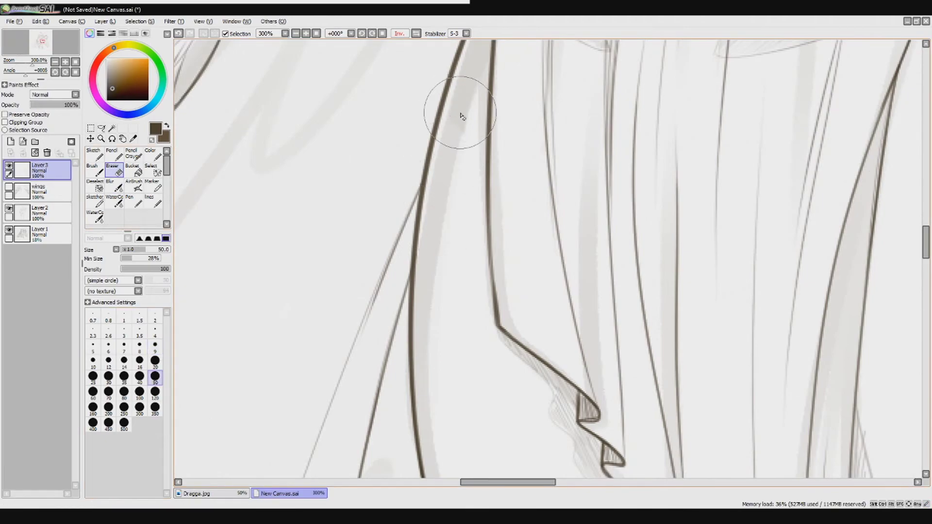
scroll(462, 116, "down", 2)
left_click(154, 361)
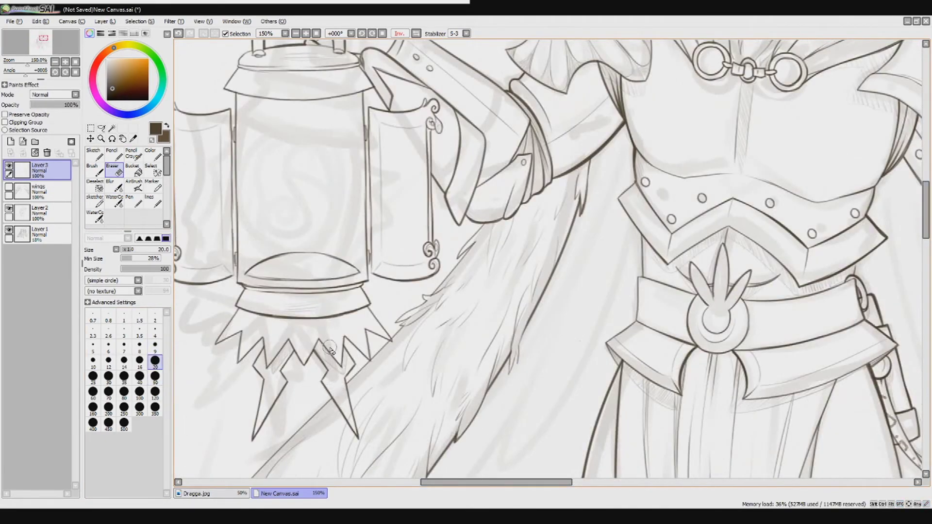
scroll(385, 322, "up", 5)
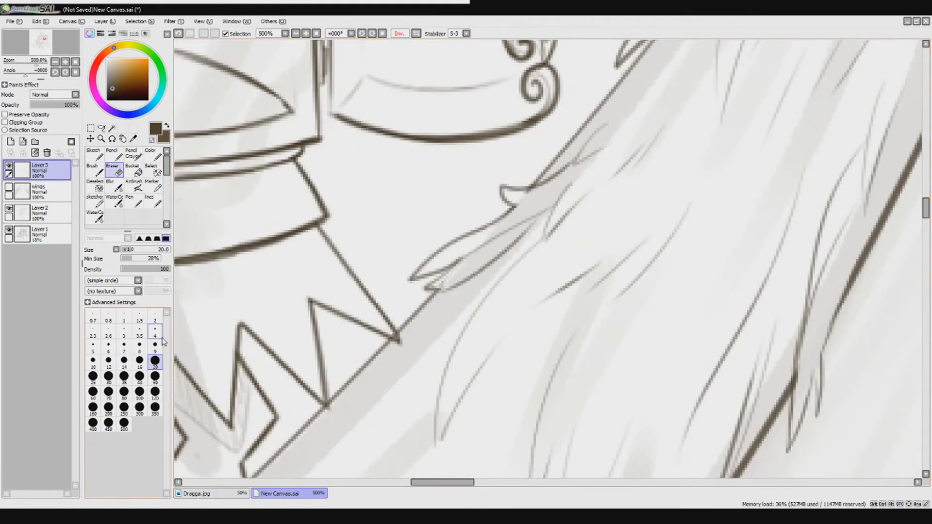
Darken the outline of the fur tufts beside the lantern's lower spikes with the size 9 brush.
left_click(134, 184)
mouse_move(423, 304)
left_mouse_down()
mouse_move(522, 194)
mouse_move(386, 310)
mouse_move(505, 93)
left_mouse_up()
left_click_drag(537, 114, 435, 177)
scroll(436, 177, "down", 5)
left_click_drag(437, 388, 465, 214)
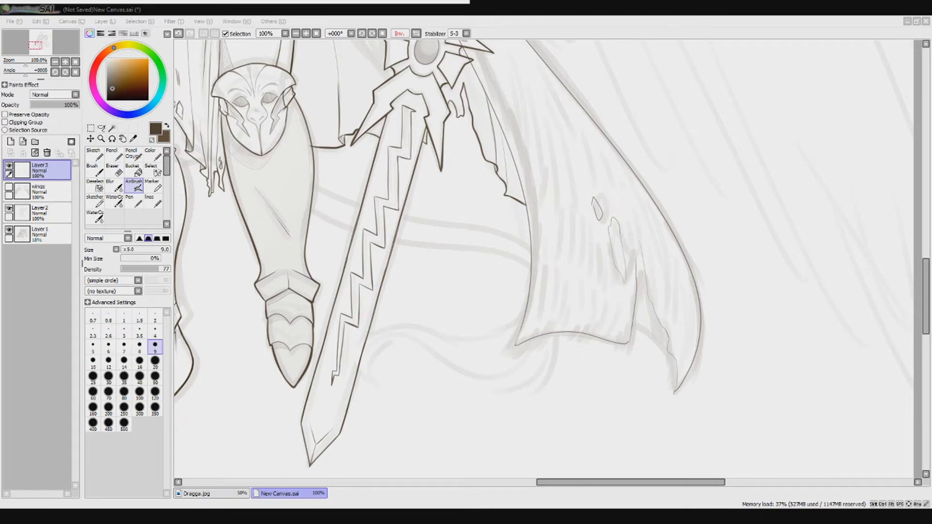
Ink fur tufts below the elbow armor and along the cape's edges beside the sword hand with the size 9 brush.
key("e")
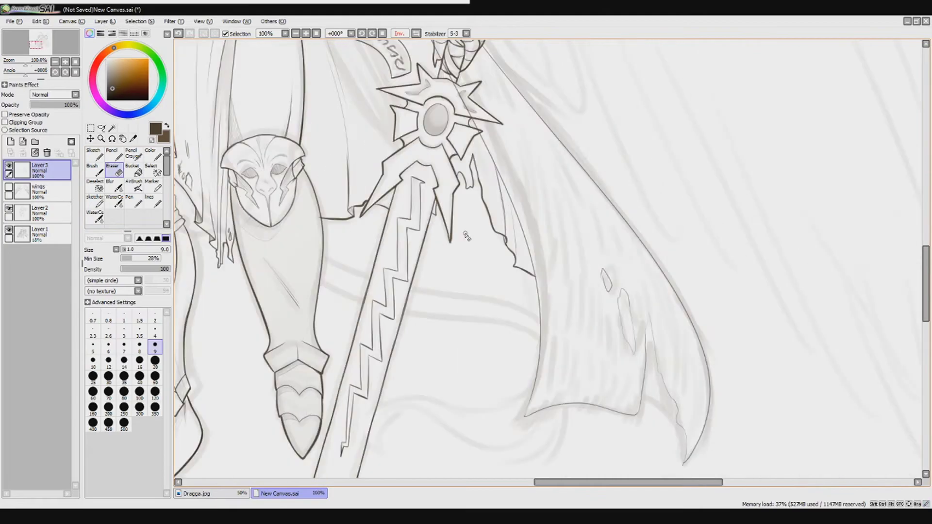
scroll(544, 257, "up", 3)
key("h")
left_click(134, 187)
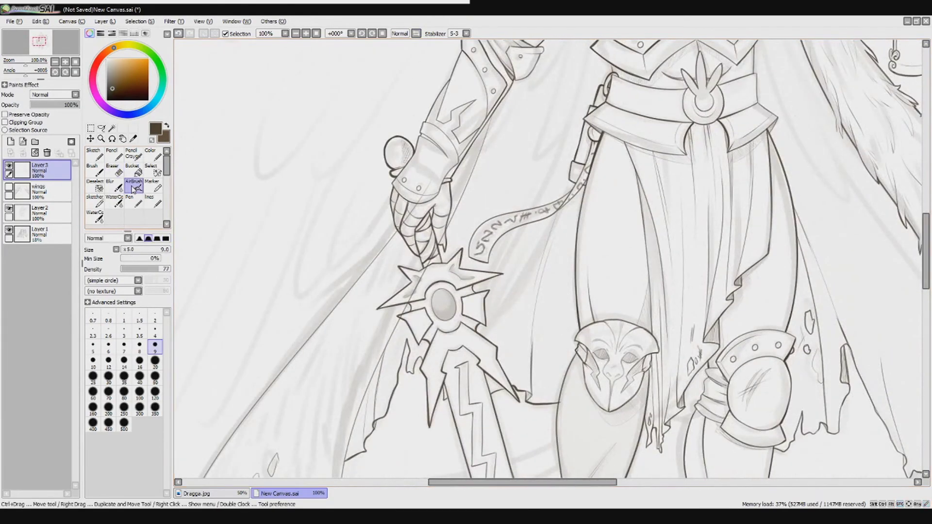
scroll(281, 147, "up", 2)
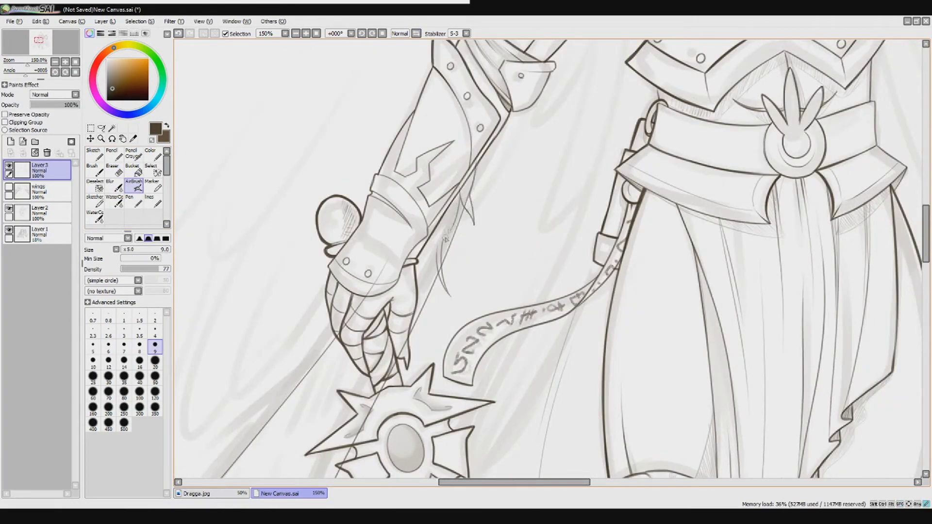
key("e")
left_click_drag(467, 188, 540, 47)
left_click_drag(385, 294, 394, 182)
mouse_move(416, 212)
left_mouse_down()
mouse_move(402, 289)
mouse_move(328, 369)
left_mouse_up()
mouse_move(354, 219)
left_mouse_down()
mouse_move(346, 272)
mouse_move(291, 359)
left_mouse_up()
left_click_drag(277, 296, 279, 376)
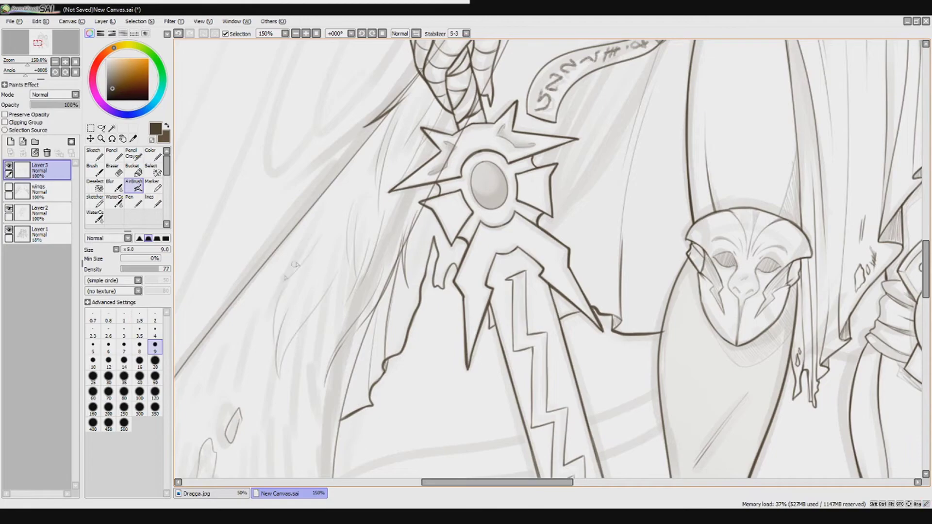
Ink long curved fur strands across the cape panel beside the sword's crossguard.
mouse_move(282, 255)
left_mouse_down()
mouse_move(243, 271)
mouse_move(375, 147)
left_mouse_up()
left_click_drag(340, 272, 471, 141)
left_click_drag(381, 240, 372, 308)
left_click_drag(387, 274, 410, 354)
left_click_drag(423, 284, 413, 383)
left_click_drag(466, 279, 458, 325)
left_click_drag(468, 232, 429, 168)
Ink a ragged, furry edge around the long hole in the cape beside the sword.
mouse_move(321, 119)
left_mouse_down()
mouse_move(290, 233)
mouse_move(309, 275)
left_mouse_up()
left_click_drag(292, 308, 309, 237)
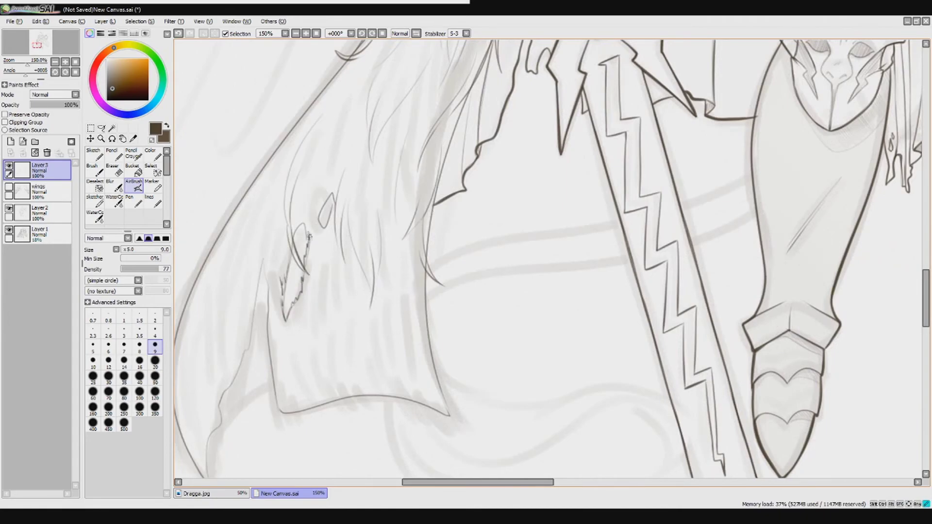
left_click_drag(303, 187, 358, 139)
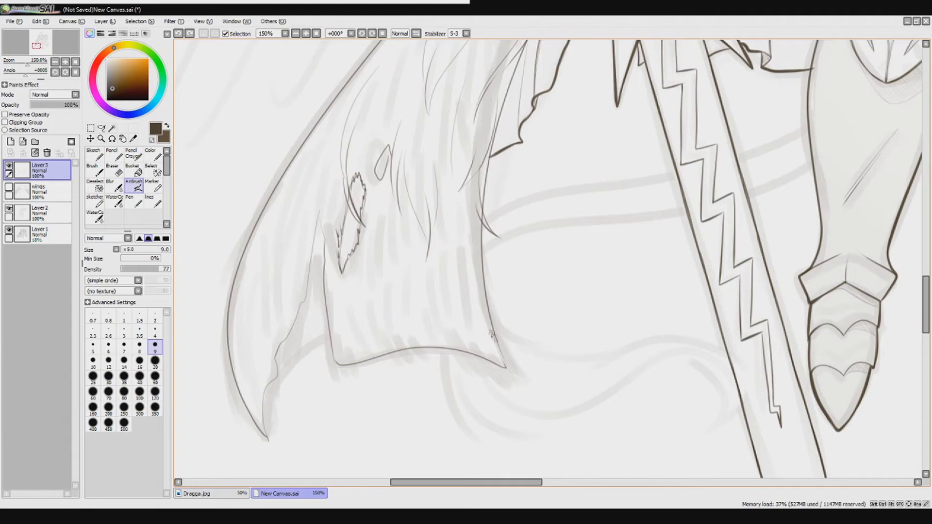
Ink fur tufts at the panel's hem and inner corner, and strands along the cape's outer tail.
left_click_drag(489, 328, 507, 362)
left_click_drag(409, 346, 406, 361)
left_click_drag(289, 204, 266, 289)
left_click_drag(275, 218, 261, 313)
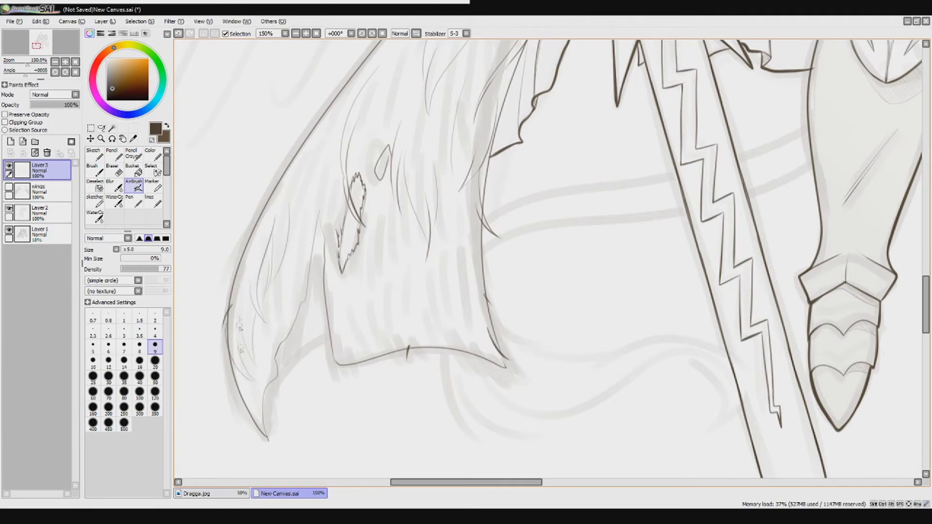
Give the torn slit a jagged edge and fill the lower cape panel around it with fur strands.
left_click_drag(303, 294, 314, 224)
left_click_drag(306, 259, 326, 153)
left_click_drag(310, 192, 332, 119)
left_click_drag(339, 215, 336, 158)
left_click_drag(391, 207, 393, 301)
left_click_drag(399, 246, 404, 323)
left_click_drag(431, 233, 452, 335)
left_click_drag(466, 294, 479, 343)
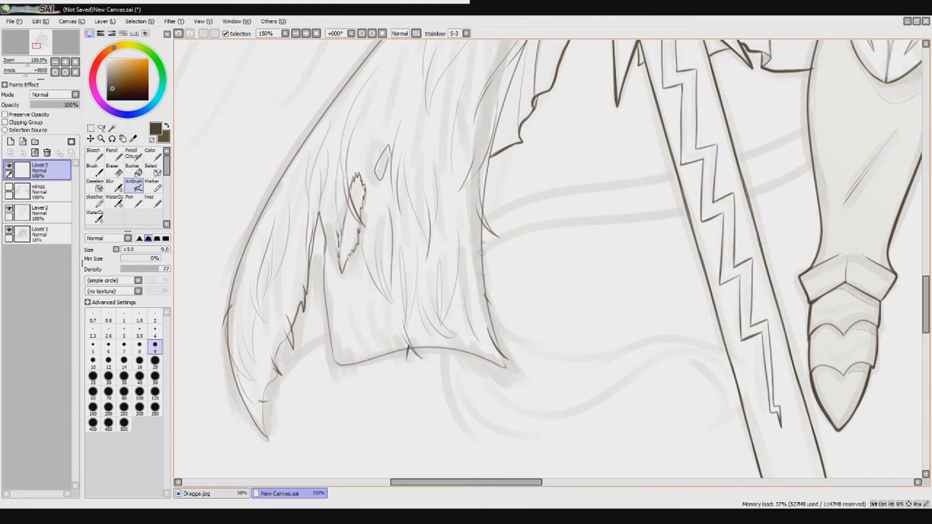
Darken the cape's inner edge beside the sword, from the large fur tuft up to the crossguard.
scroll(352, 208, "up", 5)
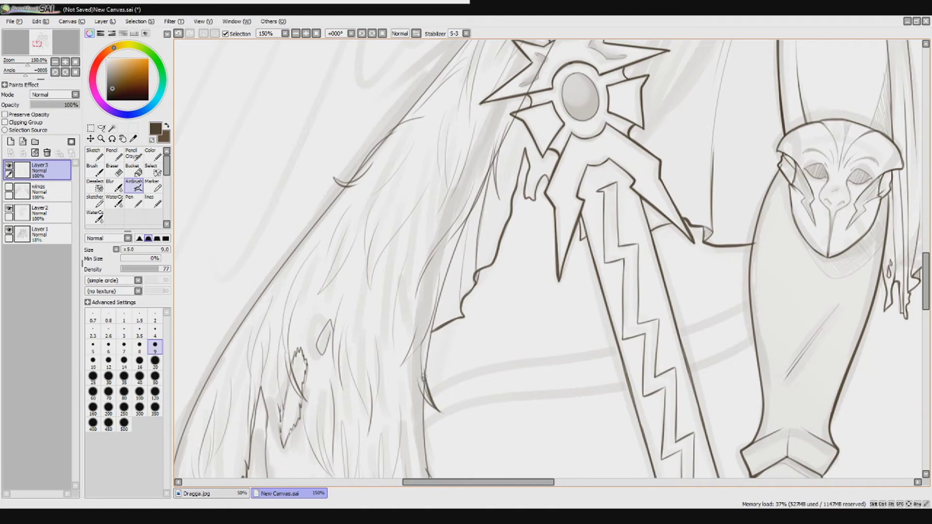
mouse_move(466, 218)
left_mouse_down()
mouse_move(430, 306)
mouse_move(495, 177)
mouse_move(463, 242)
left_mouse_up()
key("ctrl+z")
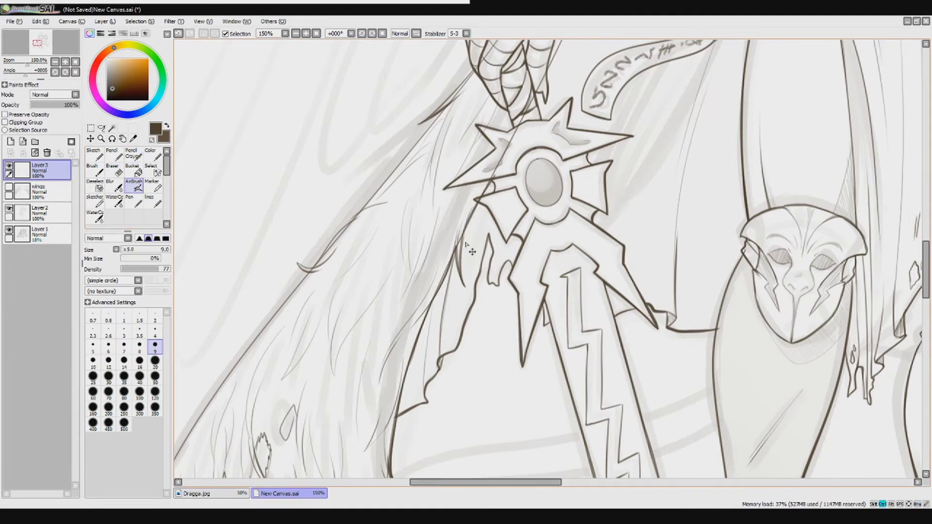
key("e")
scroll(175, 338, "up", 3)
mouse_move(539, 210)
left_mouse_down()
mouse_move(514, 242)
mouse_move(503, 306)
left_mouse_up()
left_click_drag(414, 299, 422, 296)
Clean up the cape edge below the elbow armor with the size 20 eraser and darken its fur tufts.
left_click(155, 346)
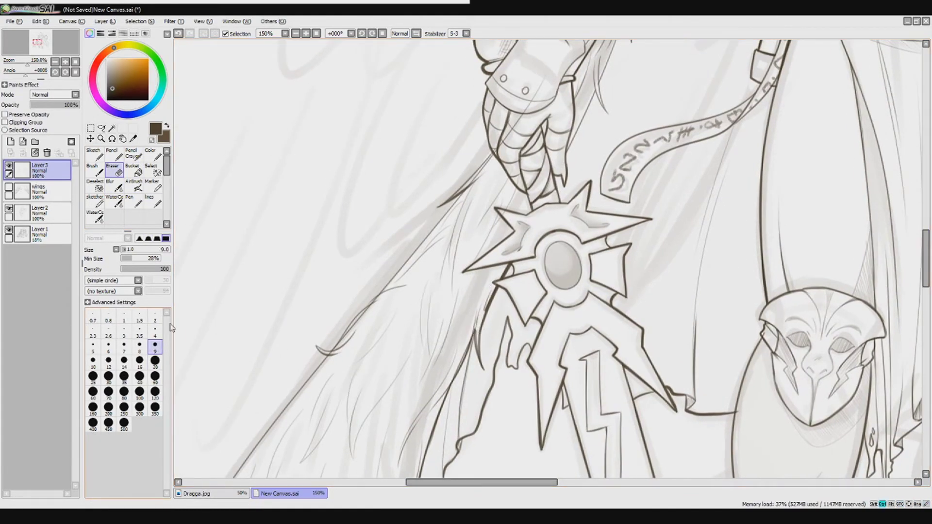
scroll(486, 267, "up", 2)
left_click(155, 360)
mouse_move(559, 160)
left_mouse_down()
mouse_move(473, 337)
mouse_move(466, 281)
mouse_move(525, 224)
mouse_move(514, 291)
left_mouse_up()
key("a")
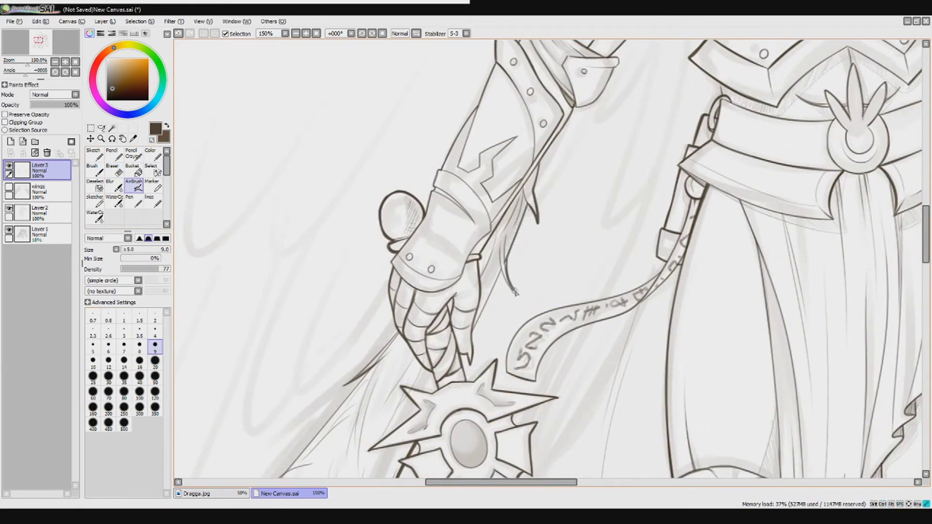
left_click_drag(515, 216, 580, 80)
Darken the cape's inner edge and its tufts down to the pointed corner of the hem.
scroll(466, 237, "down", 5)
key("e")
key("a")
left_click_drag(469, 257, 486, 386)
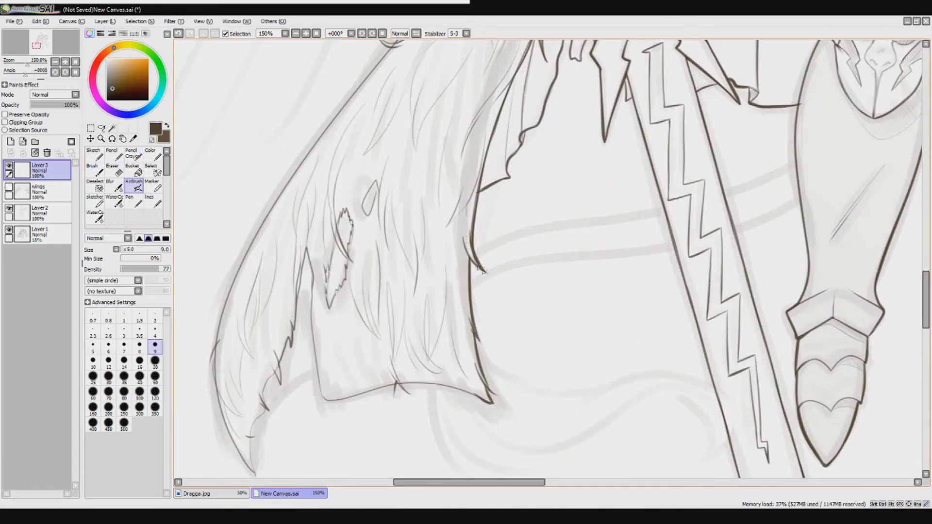
left_click_drag(464, 245, 458, 281)
Darken the jagged edge of the torn slit and the outline of the cape's outer tail tip.
left_click_drag(383, 313, 431, 261)
mouse_move(354, 200)
left_mouse_down()
mouse_move(363, 294)
mouse_move(361, 236)
left_mouse_up()
key("ctrl+z")
left_click_drag(355, 200, 328, 332)
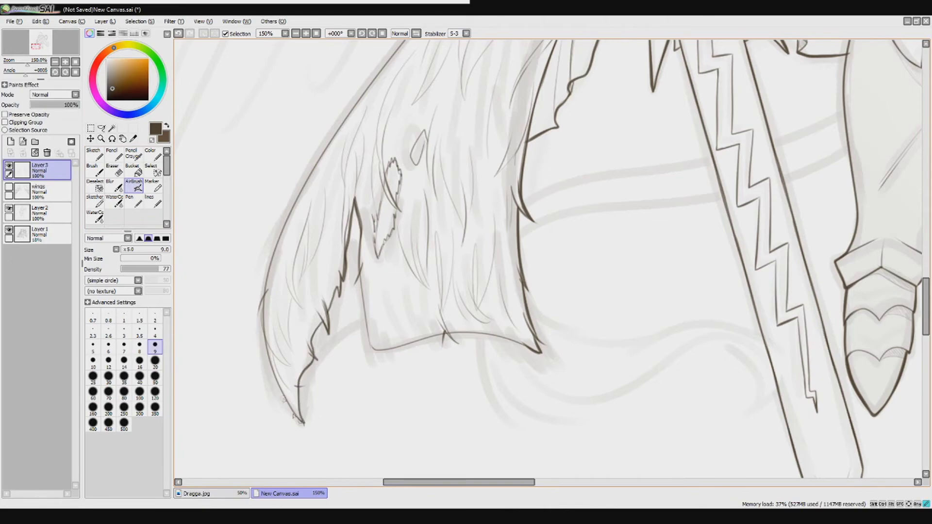
left_click_drag(265, 336, 294, 416)
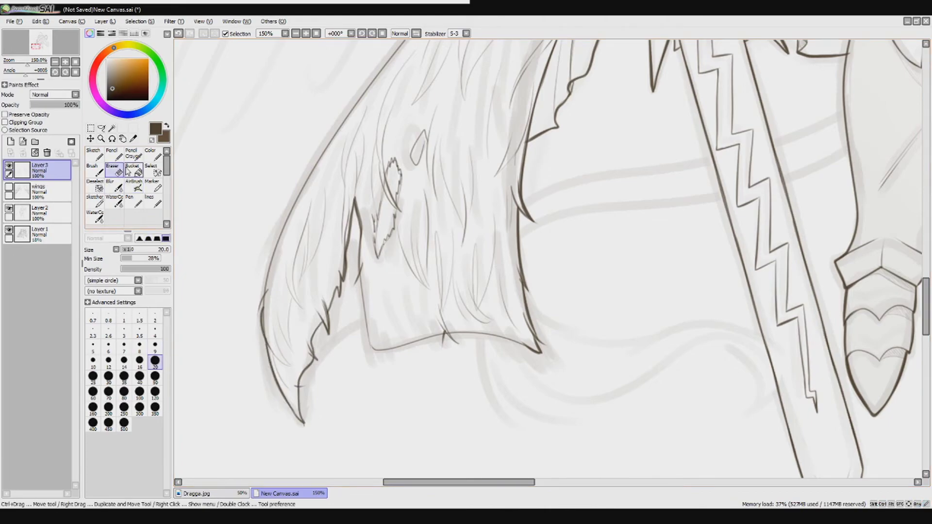
Darken the cape's outer edge from the tail up to the sword hand, cleaning stray lines with the eraser.
scroll(263, 305, "up", 5)
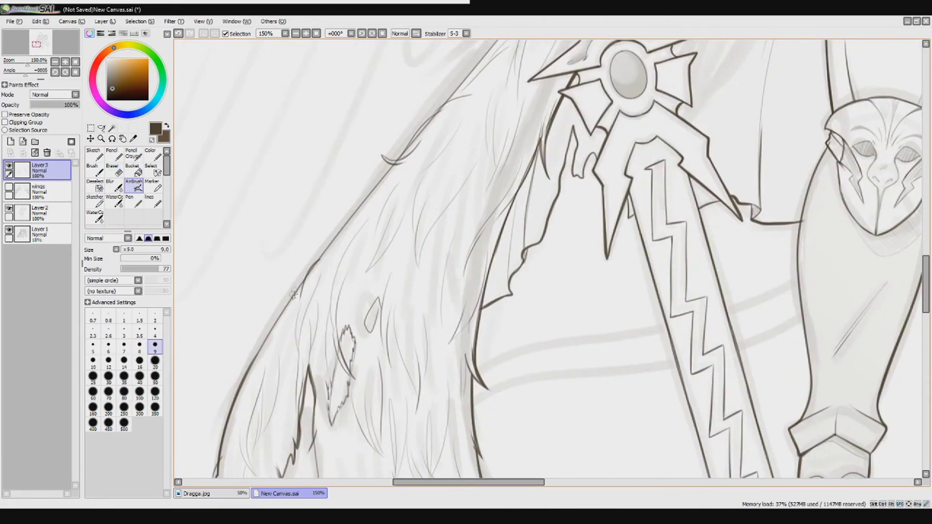
left_click(113, 171)
scroll(356, 224, "up", 3)
key("a")
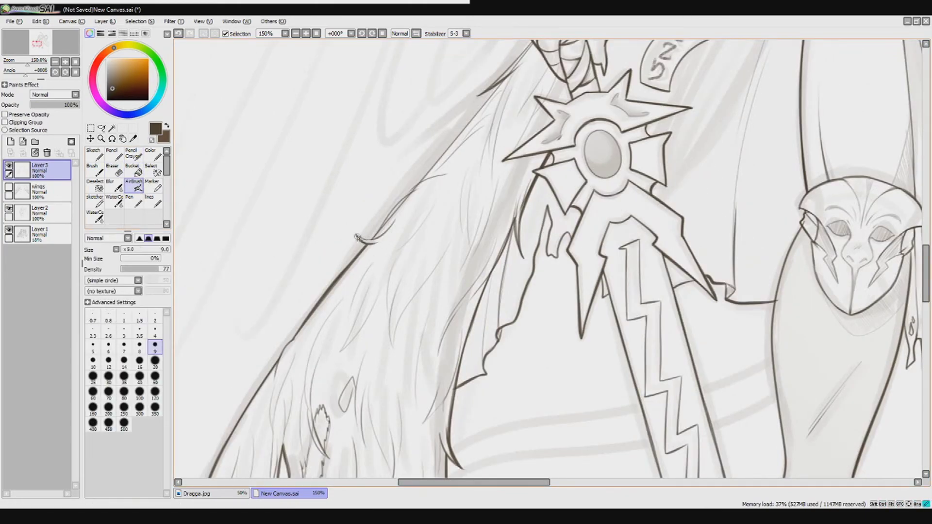
scroll(369, 238, "up", 3)
key("e")
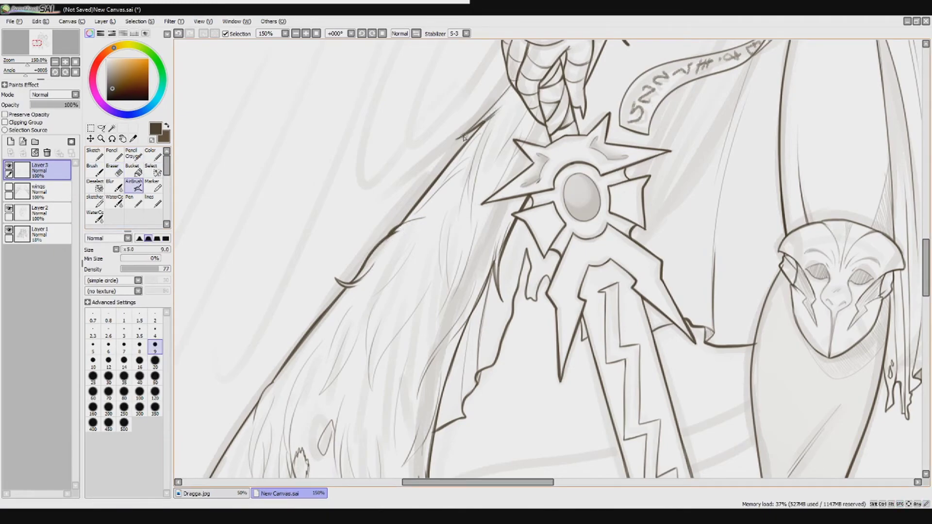
key("e")
Show the wings layer together with the cape lines on Layer 3 and hide the sketch on Layer 1.
scroll(478, 168, "down", 5)
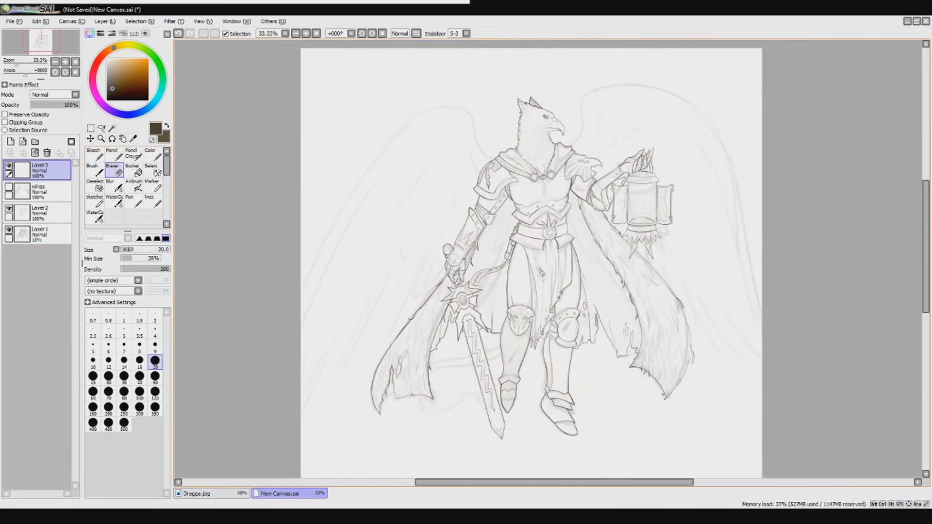
scroll(586, 212, "up", 4)
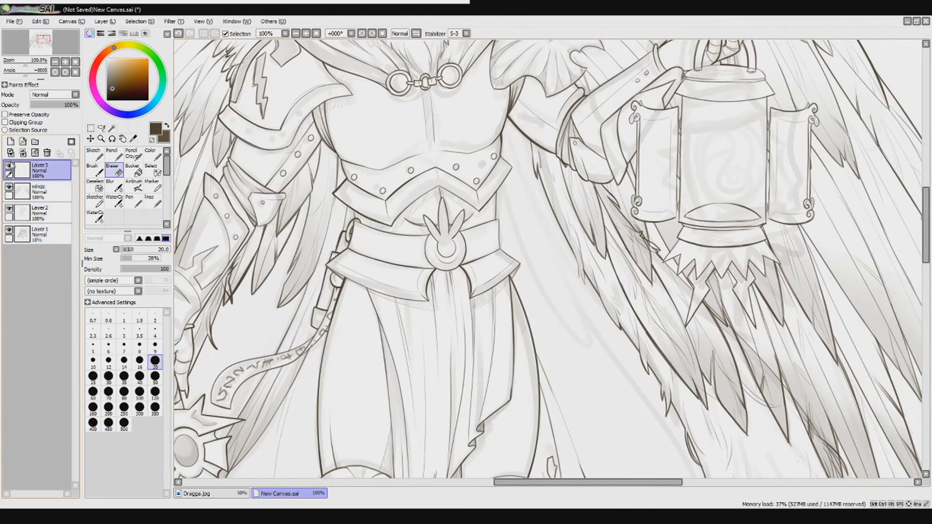
left_click(9, 230)
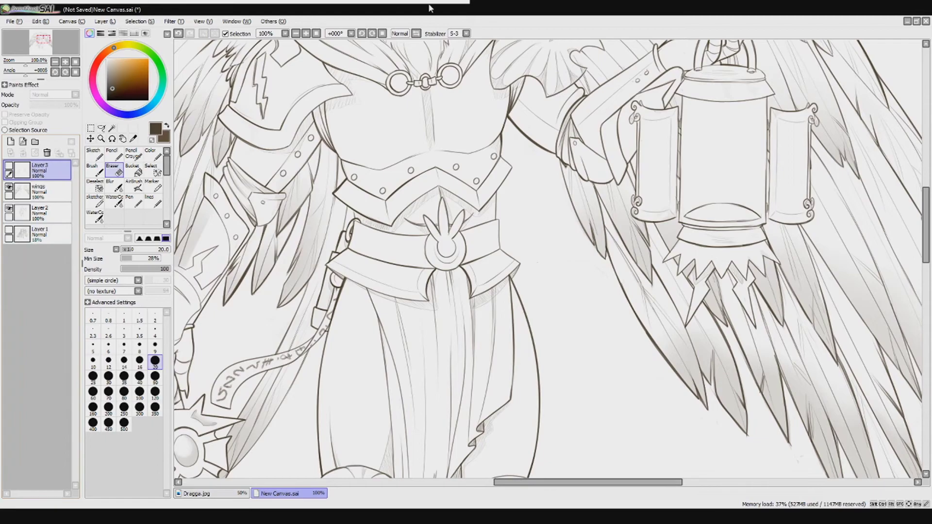
key("minus")
key("minus")
left_click(9, 229)
left_click(9, 188)
scroll(380, 232, "up", 1)
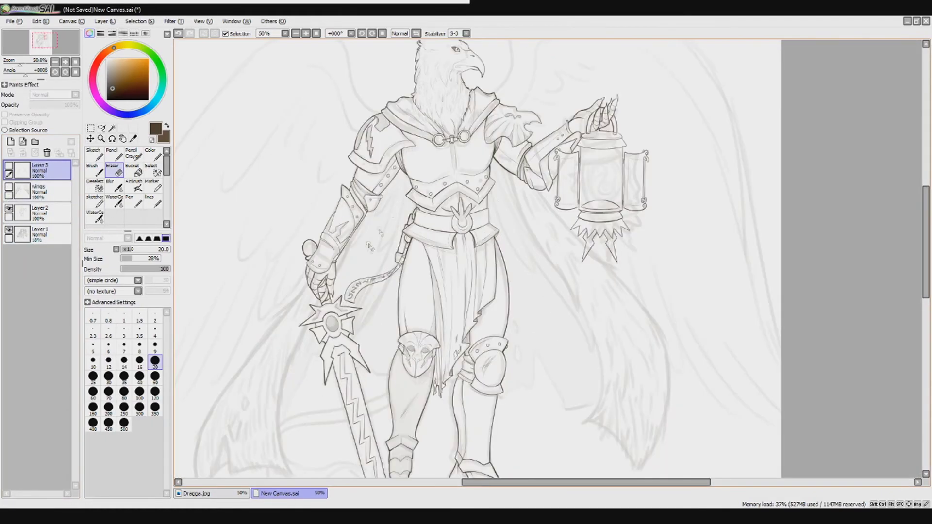
left_click(9, 188)
left_click(9, 230)
key("plus")
Lower the wings layer to 35% opacity and erase the feathers overlapping the cape beneath the lantern with the size 50 eraser.
left_click(39, 191)
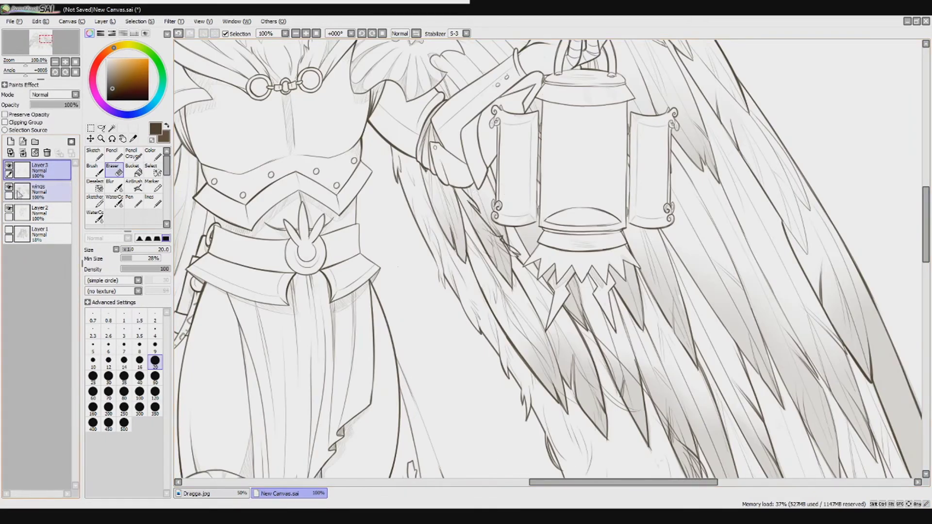
left_click(47, 105)
left_click(154, 377)
key("Delete")
key("Delete")
key("Delete")
scroll(620, 297, "up", 1)
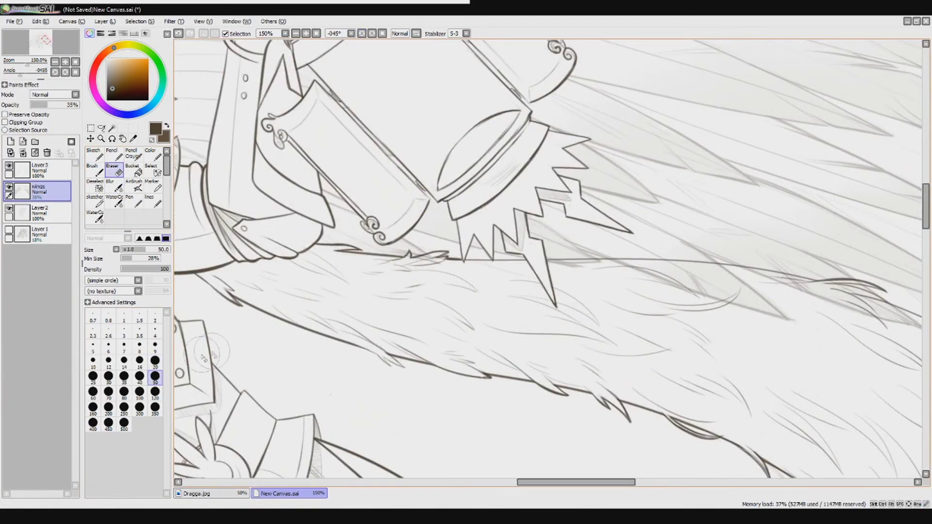
Restore the wings layer to 100% opacity and erase leftover feather lines along the cape's edge by the lantern at size 9.
left_click(154, 361)
left_click(78, 105)
scroll(393, 245, "up", 3)
left_click(155, 345)
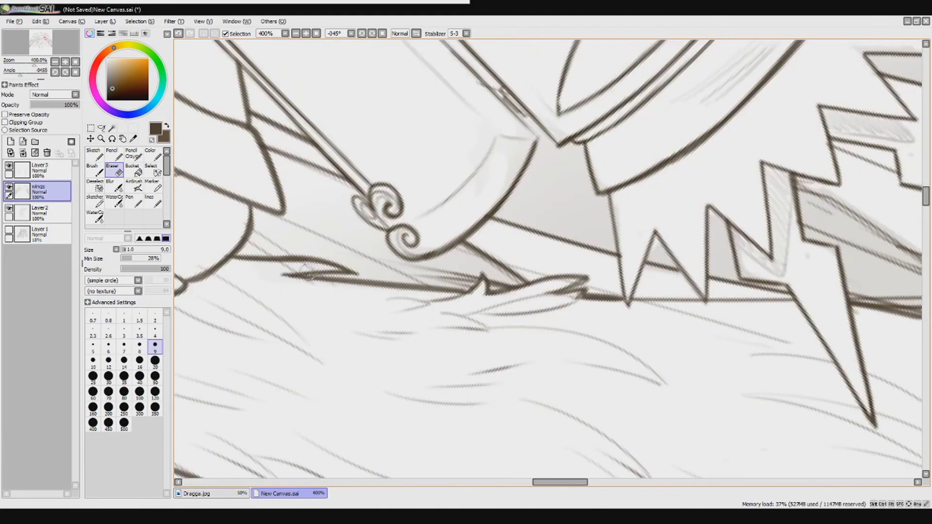
left_click_drag(574, 295, 181, 322)
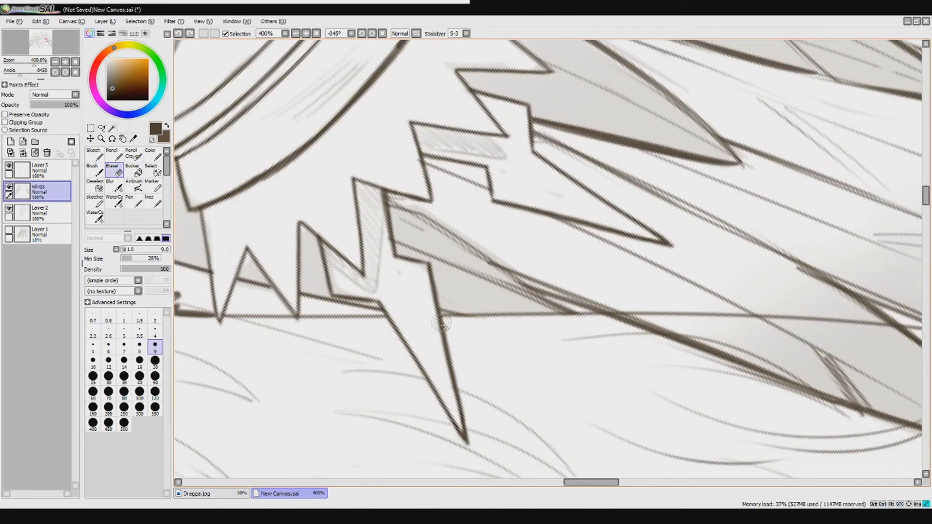
Erase the cape's outline where it crosses the feathers below the lantern on Layer 3, using eraser sizes 9 and 50.
key("End")
key("End")
key("End")
left_click(39, 170)
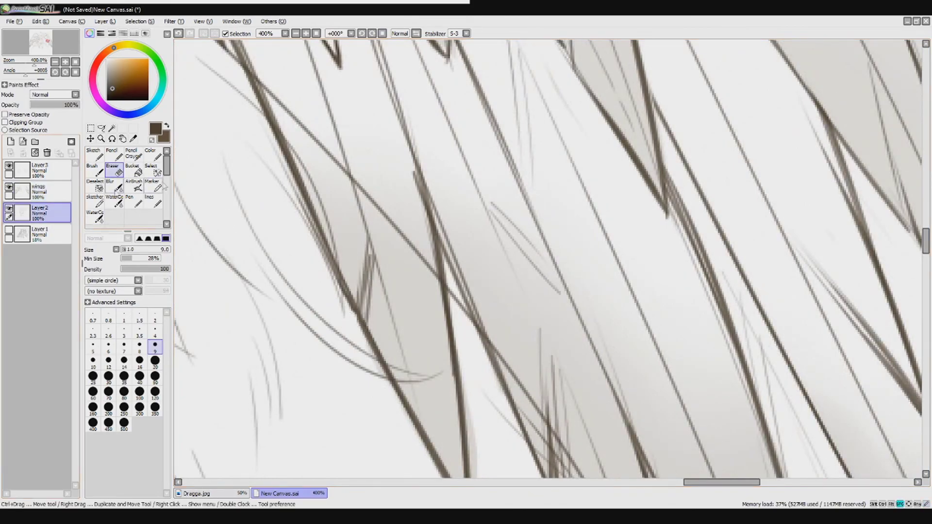
left_click_drag(324, 119, 406, 218)
left_click(155, 377)
scroll(468, 253, "down", 4)
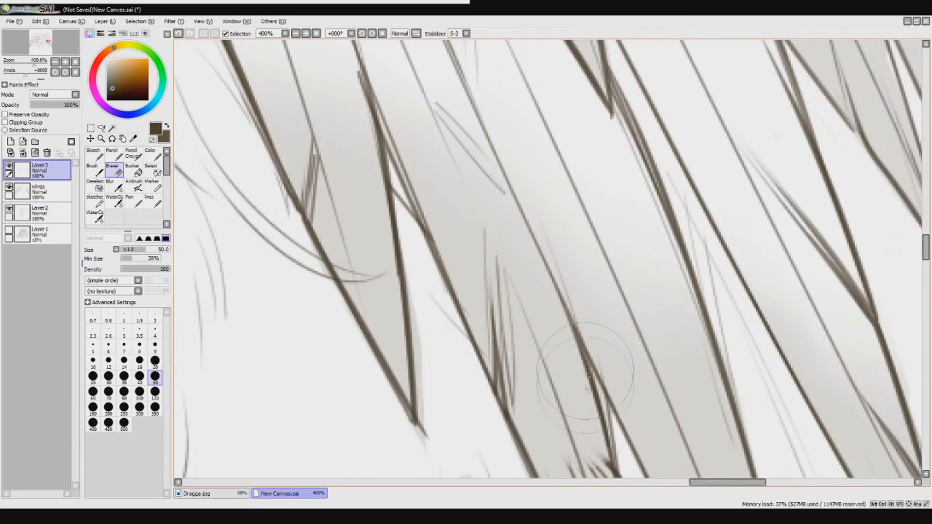
scroll(410, 77, "up", 2)
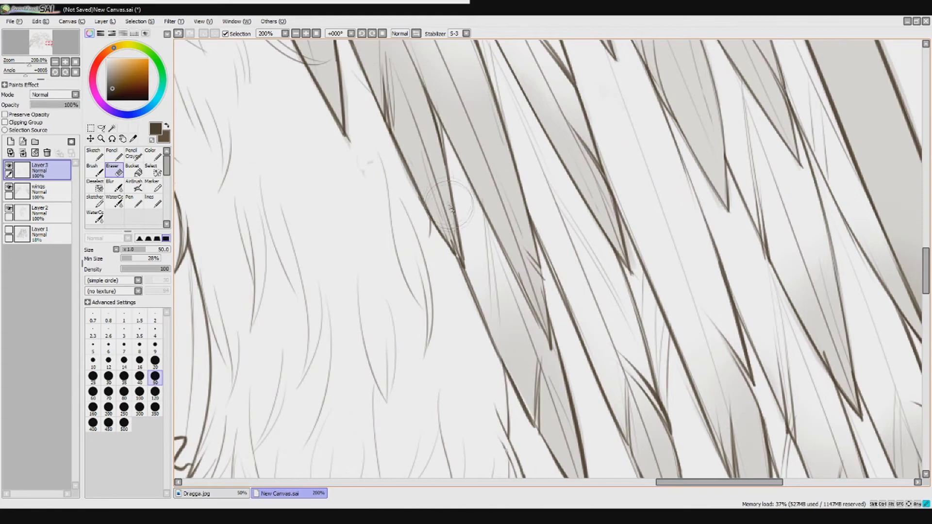
scroll(437, 204, "down", 3)
Erase the feather lines overlapping the cape fur beside the sword-arm gauntlet on the wings layer with eraser sizes 20 and 9.
scroll(383, 266, "up", 2)
scroll(384, 266, "up", 3)
left_click(155, 361)
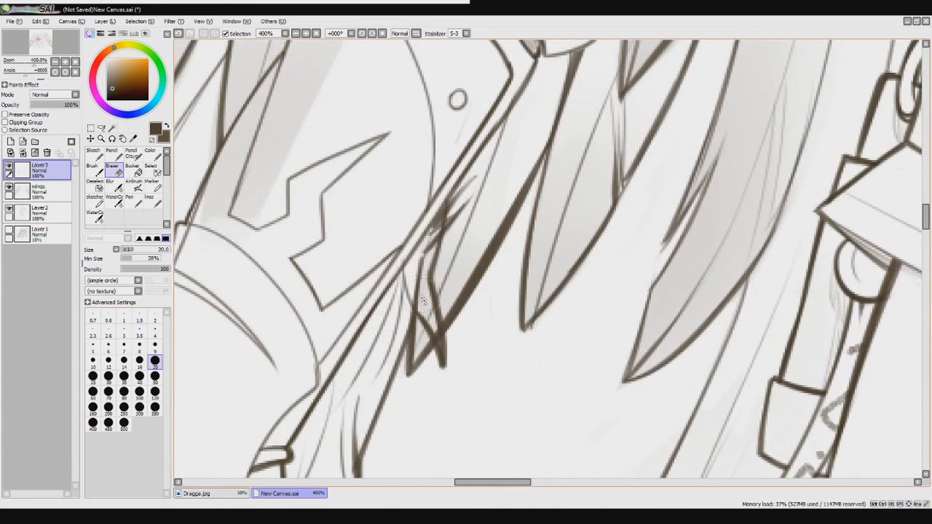
left_click(54, 192)
mouse_move(434, 206)
left_mouse_down()
mouse_move(413, 310)
mouse_move(423, 305)
left_mouse_up()
key("bracketleft")
key("bracketleft")
key("bracketleft")
key("bracketleft")
key("bracketleft")
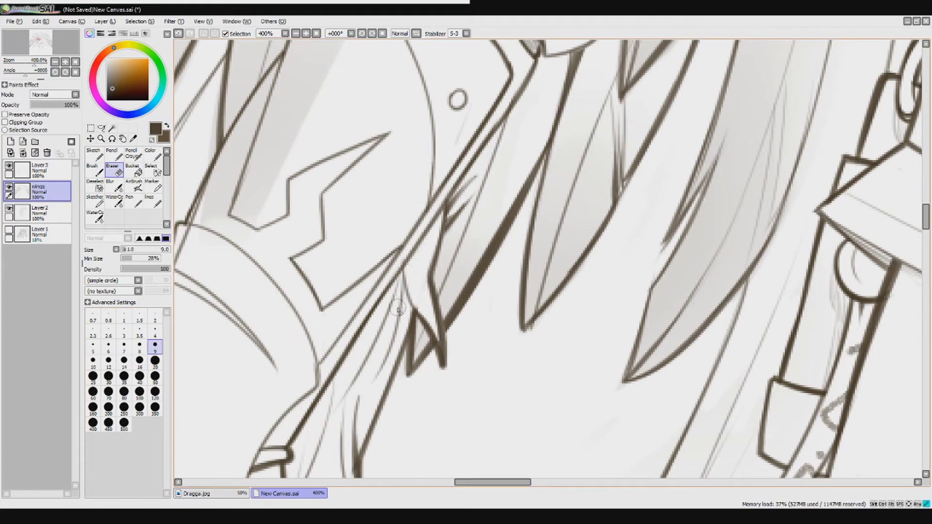
Erase the feathers hanging beneath the sword arm's elbow armor on the wings layer with the size 20 eraser.
scroll(398, 309, "down", 4)
scroll(483, 182, "up", 3)
key("bracketright")
key("bracketright")
key("bracketright")
key("bracketright")
key("bracketright")
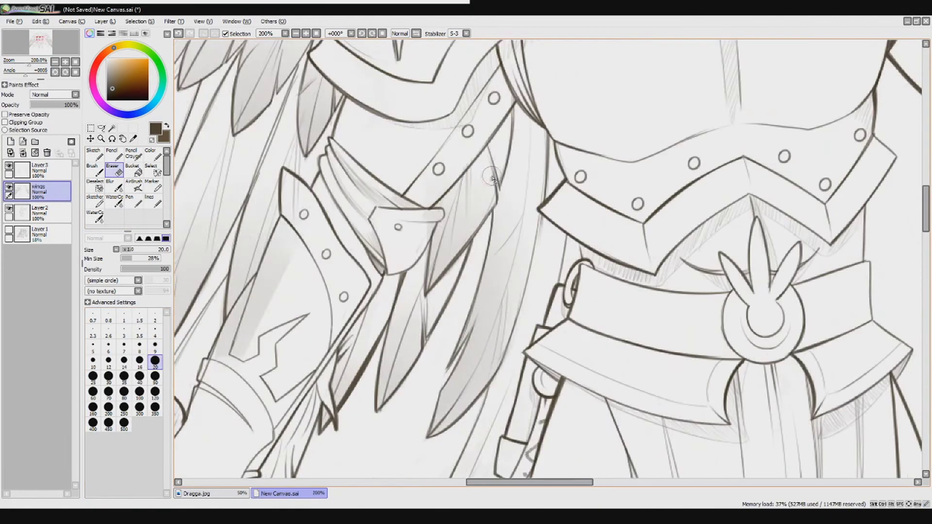
mouse_move(418, 272)
left_mouse_down()
mouse_move(386, 308)
mouse_move(363, 370)
mouse_move(440, 303)
left_mouse_up()
scroll(442, 302, "up", 1)
left_click_drag(496, 214, 430, 330)
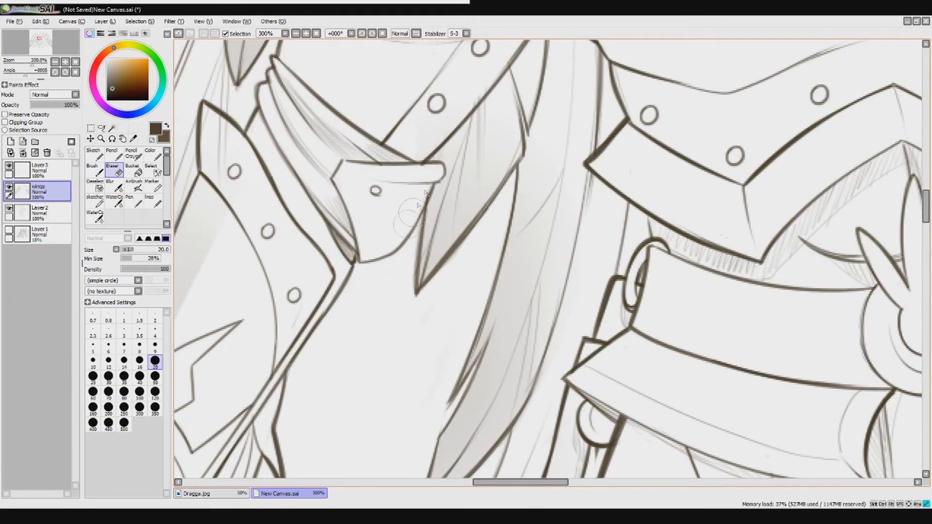
scroll(419, 206, "down", 2)
scroll(499, 248, "down", 1)
left_click_drag(499, 249, 434, 214)
left_click_drag(456, 289, 413, 256)
Copy the feathers beside the sword-side waist onto a new layer and place them mirrored between the torso and the lantern-side cape.
key("a")
mouse_move(310, 219)
left_mouse_down()
mouse_move(257, 466)
mouse_move(362, 114)
left_mouse_up()
scroll(331, 241, "down", 1)
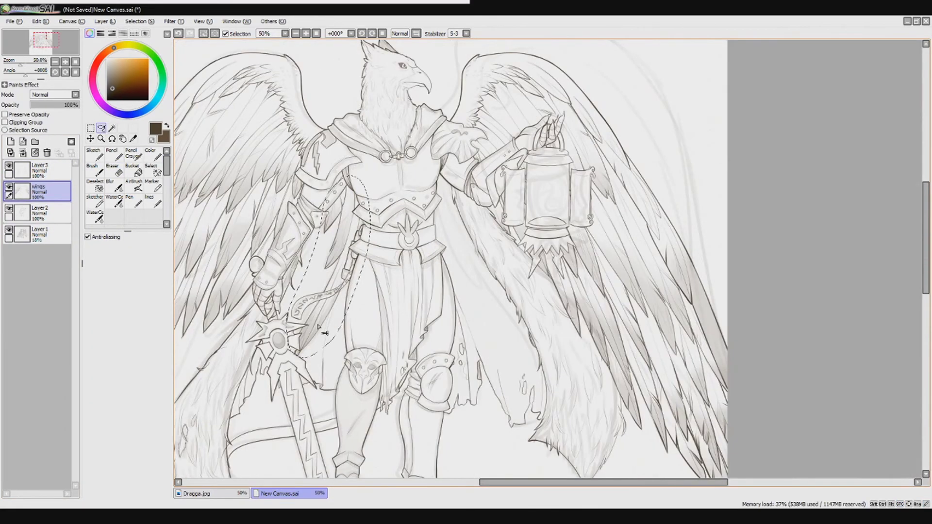
key("ctrl+c")
key("ctrl+v")
key("ctrl+t")
left_click_drag(328, 269, 467, 267)
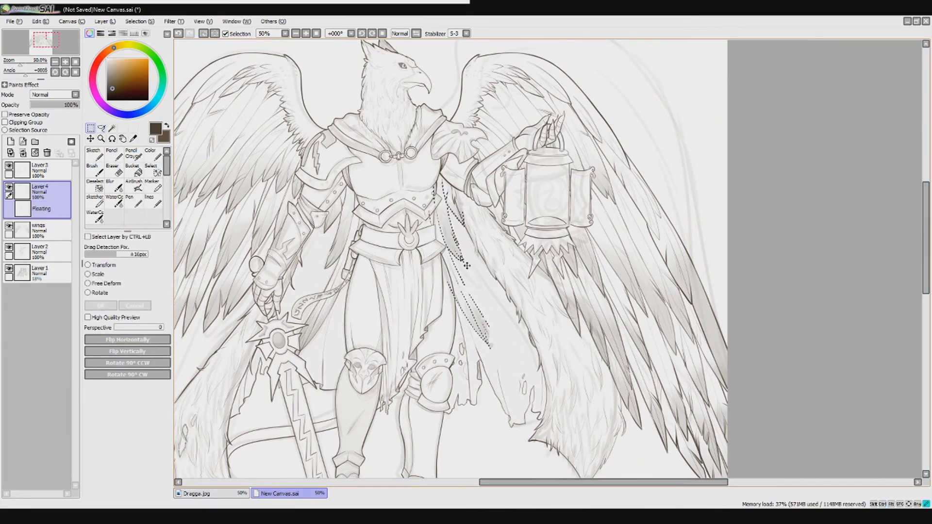
key("Return")
scroll(519, 262, "up", 1)
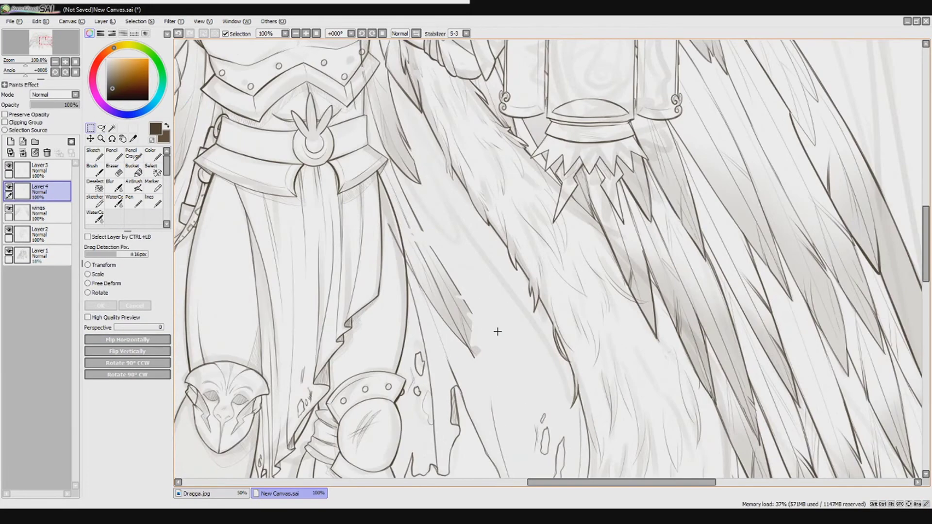
Complete the mirrored feathers' outlines on Layer 4 with the size 9 Airbrush and clean up overlaps with the size 20 eraser.
key("v")
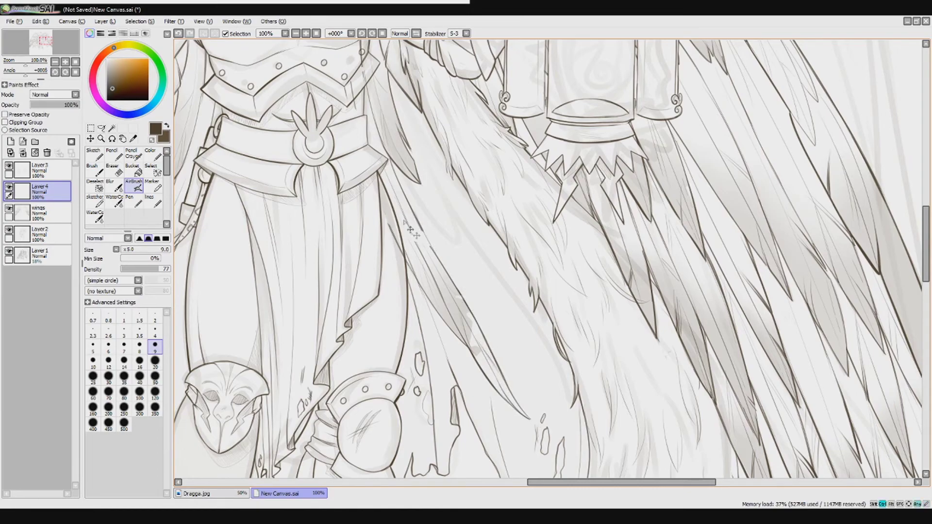
key("e")
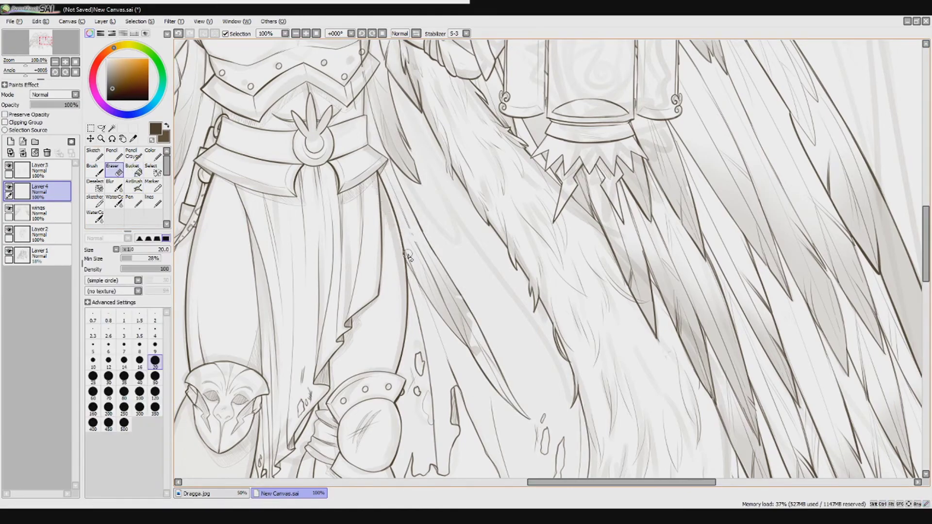
scroll(383, 165, "up", 2)
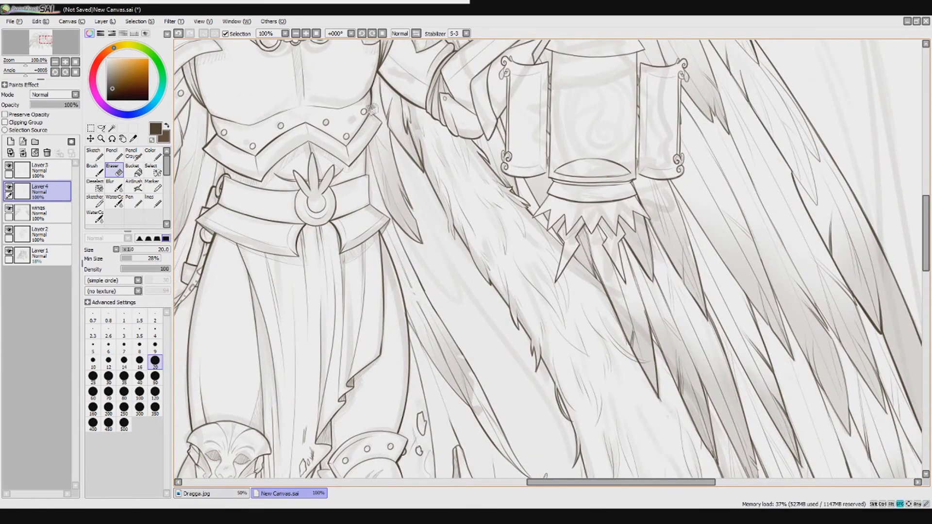
scroll(377, 104, "up", 3)
key("e")
scroll(397, 208, "down", 3)
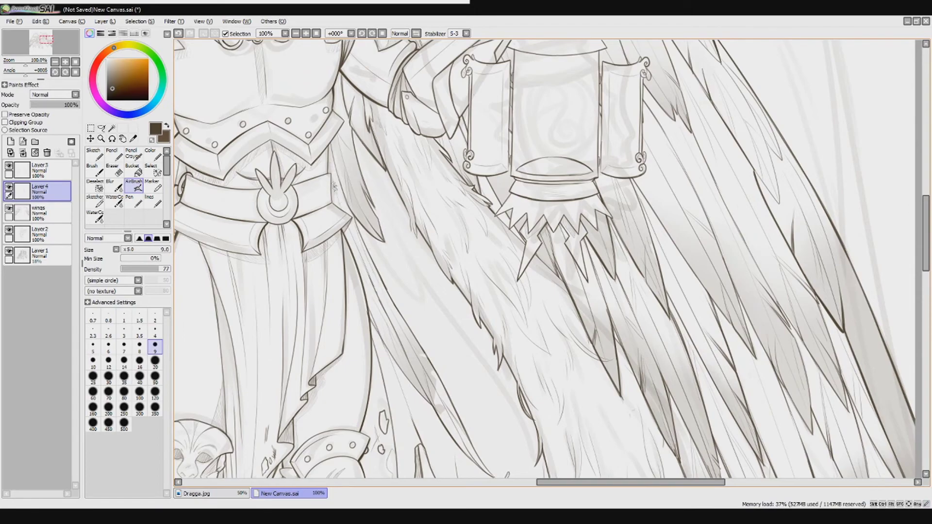
scroll(374, 284, "down", 1)
key("e")
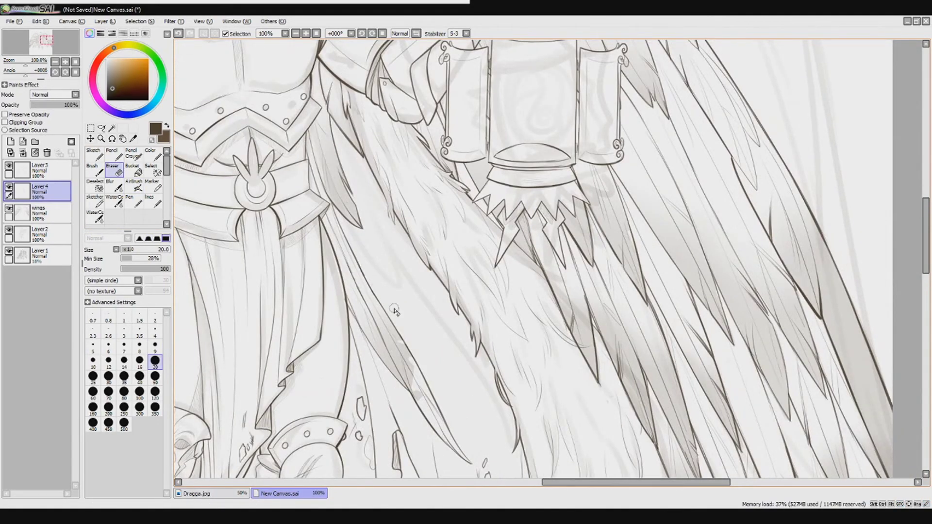
Paint broad soft shading over the lower mirrored feather on a new layer and set that layer's opacity to 28%.
scroll(395, 278, "down", 2)
left_click(11, 141)
left_click(153, 155)
mouse_move(388, 243)
left_mouse_down()
mouse_move(427, 342)
mouse_move(467, 388)
left_mouse_up()
left_click_drag(73, 105, 38, 108)
left_click(113, 186)
left_click(65, 61)
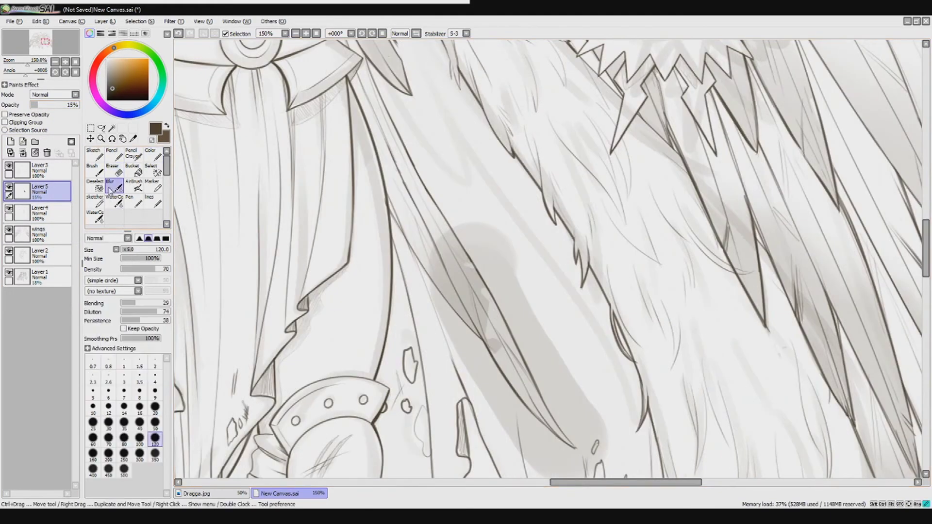
mouse_move(63, 106)
left_mouse_down()
mouse_move(82, 106)
mouse_move(44, 106)
left_mouse_up()
Erase the shading that spills outside the lower mirrored feather's outline, using eraser sizes 50 and 120.
left_click(114, 169)
key("bracketright")
key("bracketright")
key("bracketright")
key("bracketright")
key("bracketright")
mouse_move(479, 243)
left_mouse_down()
mouse_move(505, 258)
mouse_move(577, 386)
left_mouse_up()
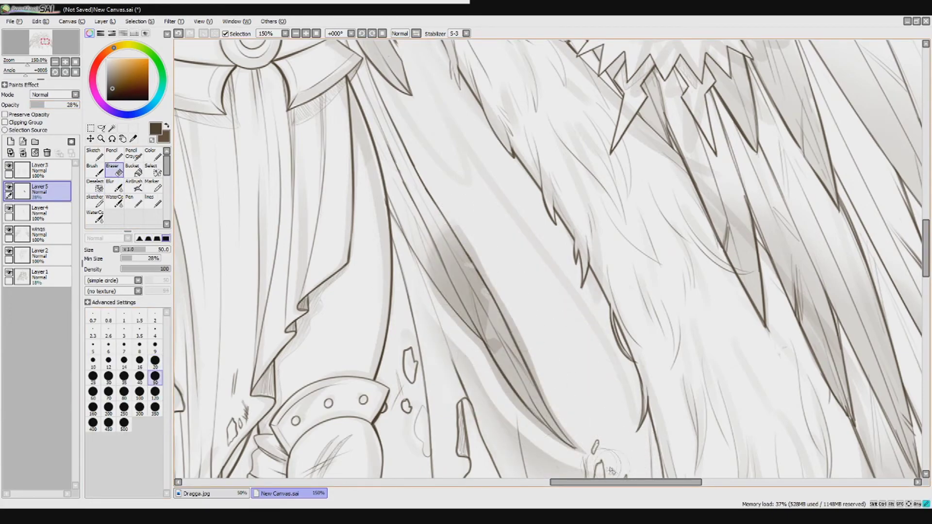
left_click_drag(612, 464, 535, 410)
key("bracketright")
key("bracketright")
key("bracketright")
key("bracketright")
key("bracketright")
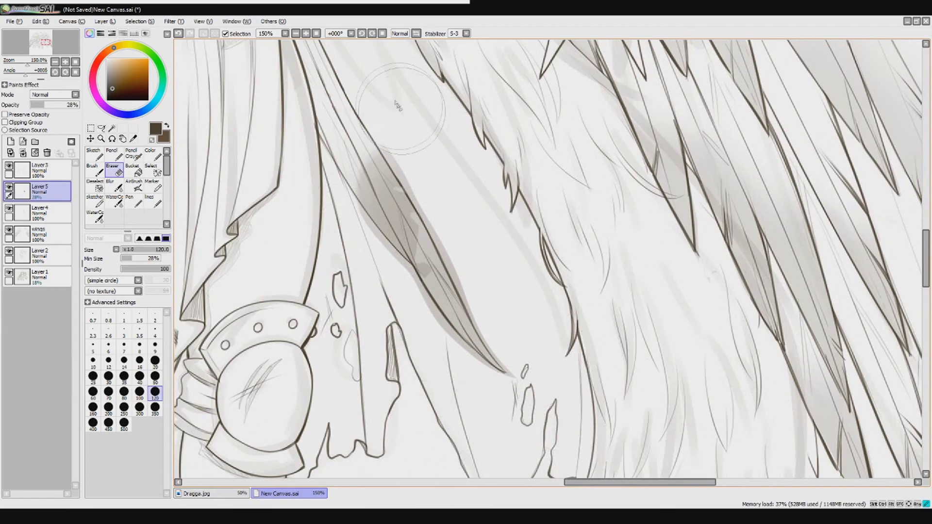
Trim and lighten the shading inside the lower mirrored feather on Layer 5 with eraser sizes 50 and 20.
left_click(155, 376)
mouse_move(389, 156)
left_mouse_down()
mouse_move(443, 261)
mouse_move(409, 266)
mouse_move(479, 357)
left_mouse_up()
key("bracketleft")
key("bracketleft")
key("bracketleft")
key("bracketleft")
key("bracketleft")
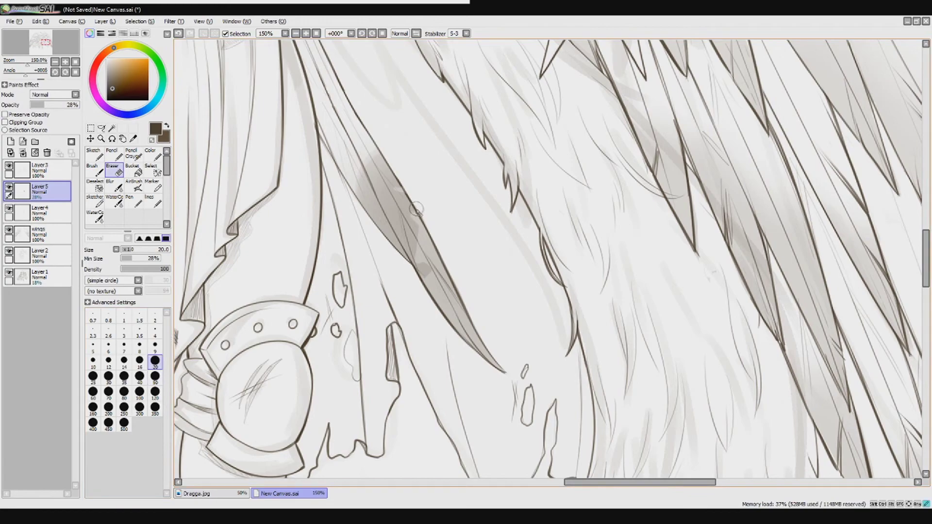
key("bracketright")
key("bracketright")
key("bracketright")
key("bracketright")
key("bracketright")
mouse_move(374, 146)
left_mouse_down()
mouse_move(413, 204)
mouse_move(418, 252)
left_mouse_up()
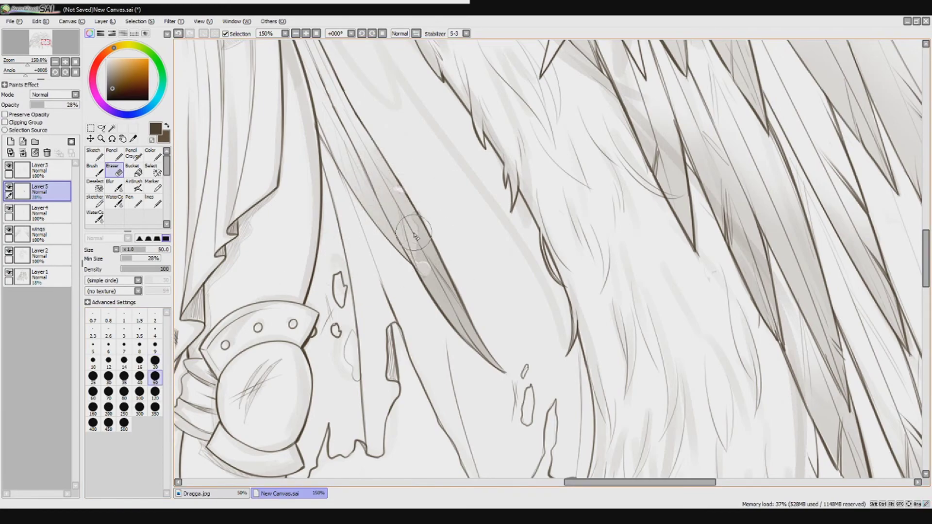
Shade the feather behind the sword's guard on Layer 5 and soften it with the size 120 Blur brush.
scroll(487, 298, "down", 5)
scroll(487, 298, "up", 3)
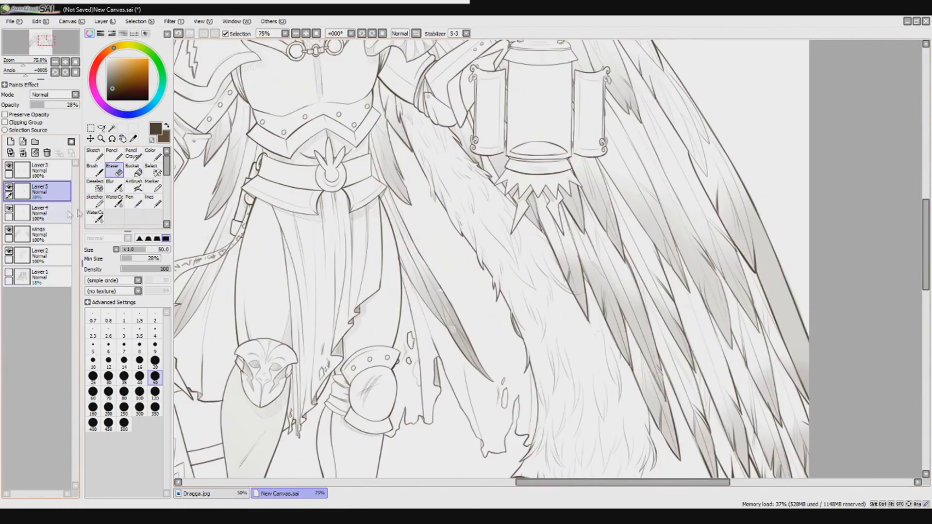
left_click_drag(243, 243, 388, 301)
left_click_drag(335, 311, 291, 355)
left_click(115, 187)
key("e")
left_click(155, 361)
key("b")
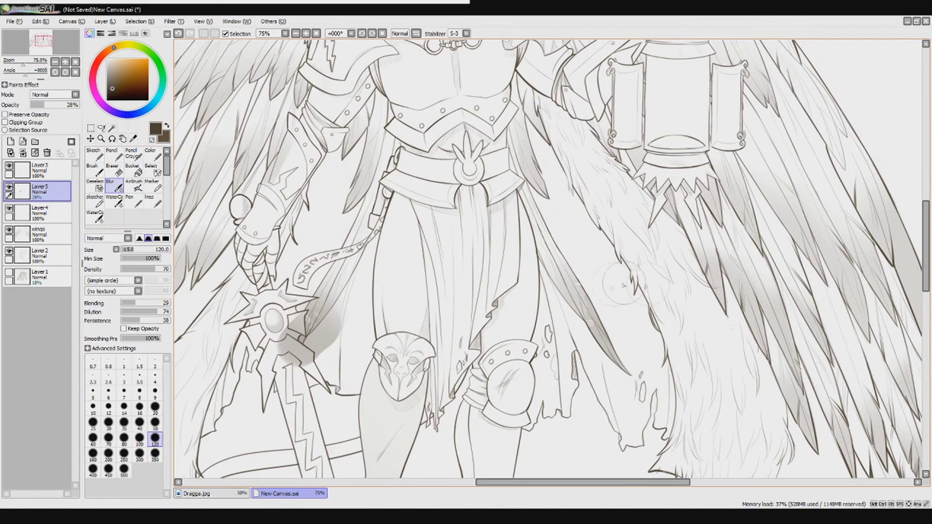
Erase the shading spilling over the sword guard and cape around the feather, using eraser sizes 50 and 20.
key("e")
key("bracketright")
key("bracketright")
key("bracketright")
key("bracketright")
key("bracketright")
scroll(335, 340, "up", 1)
left_click_drag(290, 356, 285, 323)
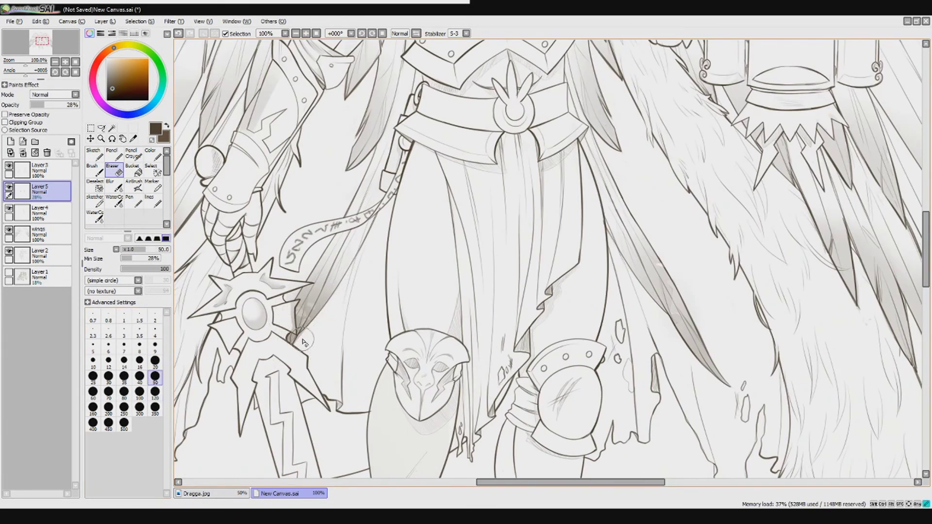
key("bracketleft")
key("bracketleft")
key("bracketleft")
key("bracketleft")
key("bracketleft")
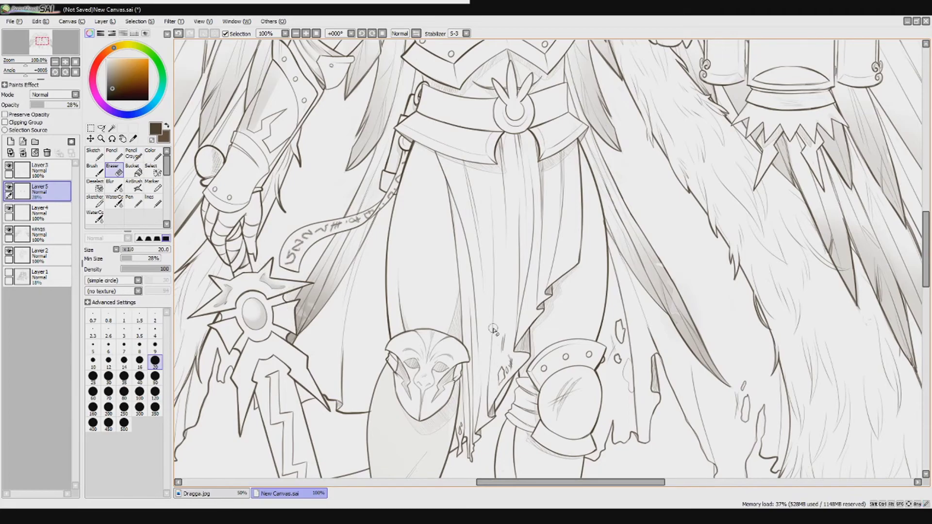
Merge the feather shading layer and the mirrored feathers layer down into the wings layer.
scroll(492, 329, "down", 3)
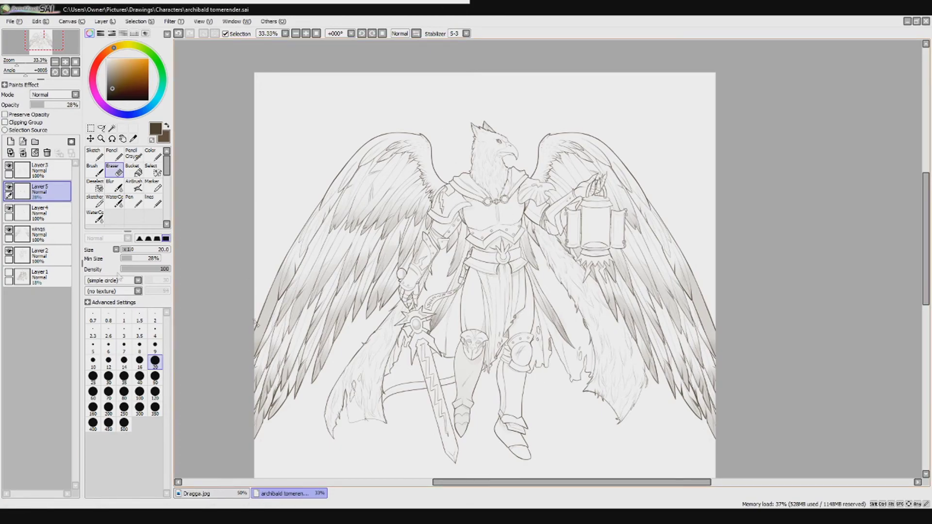
left_click(48, 152)
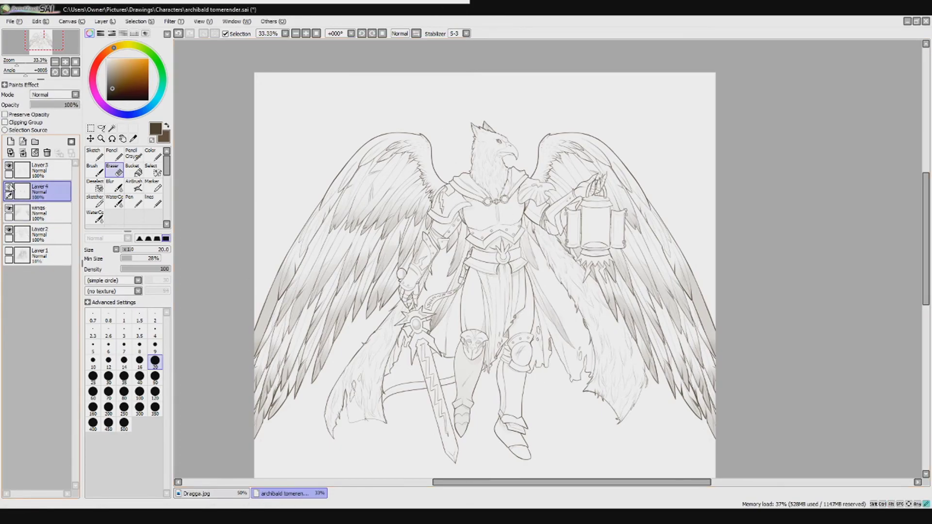
left_click(47, 152)
Erase the stray line where the tail meets the furry cape on the wings layer, reducing the eraser to size 4.
scroll(420, 373, "up", 4)
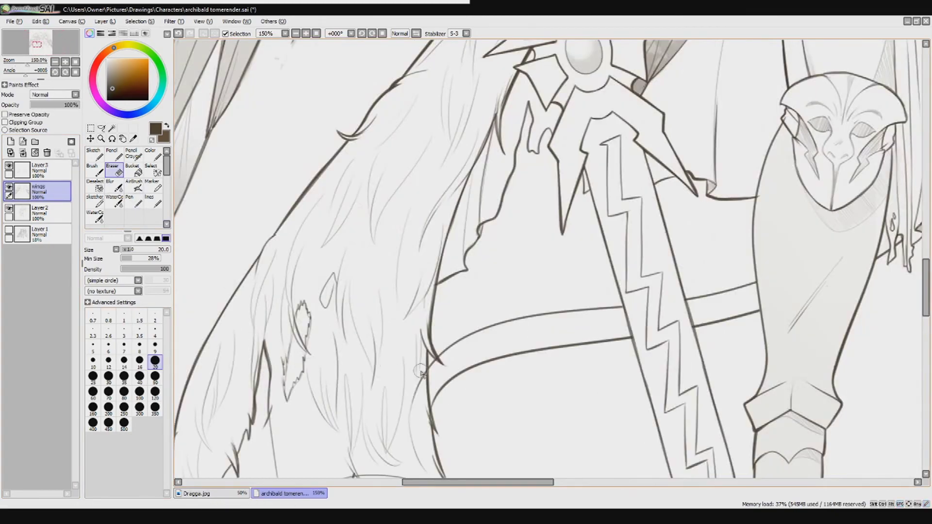
key("bracketleft")
key("bracketleft")
key("bracketleft")
key("bracketleft")
key("bracketleft")
key("bracketleft")
key("bracketleft")
key("bracketleft")
key("bracketleft")
key("bracketleft")
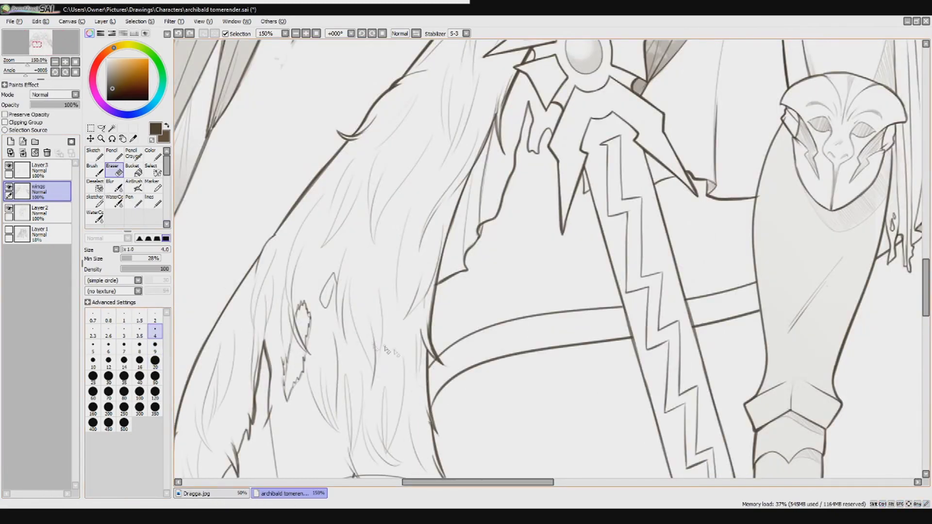
scroll(396, 333, "down", 4)
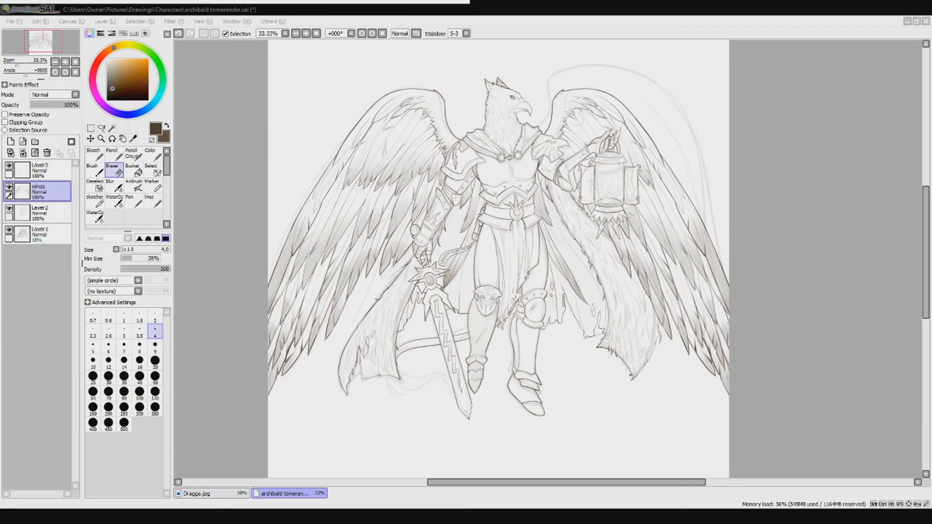
Move the wings layer above Layer 3 and make Layer 3 the active layer.
scroll(380, 371, "up", 3)
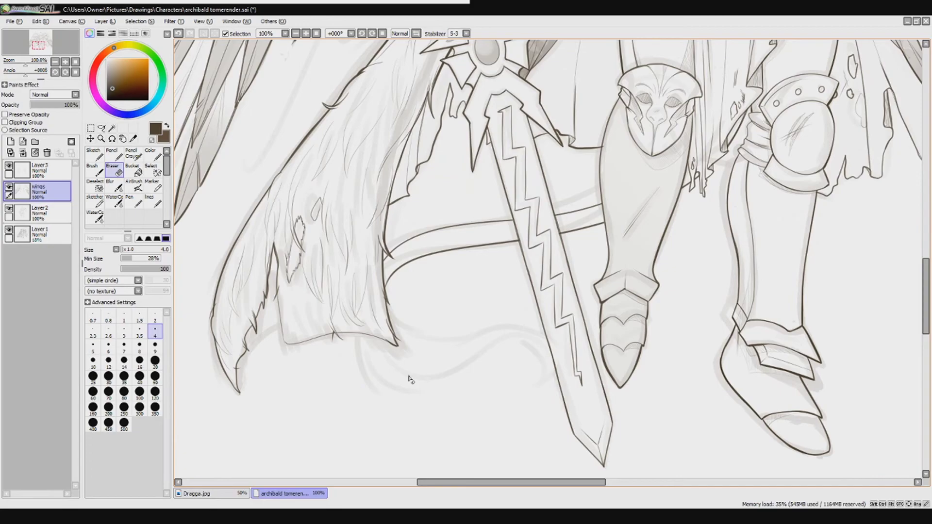
scroll(411, 378, "down", 3)
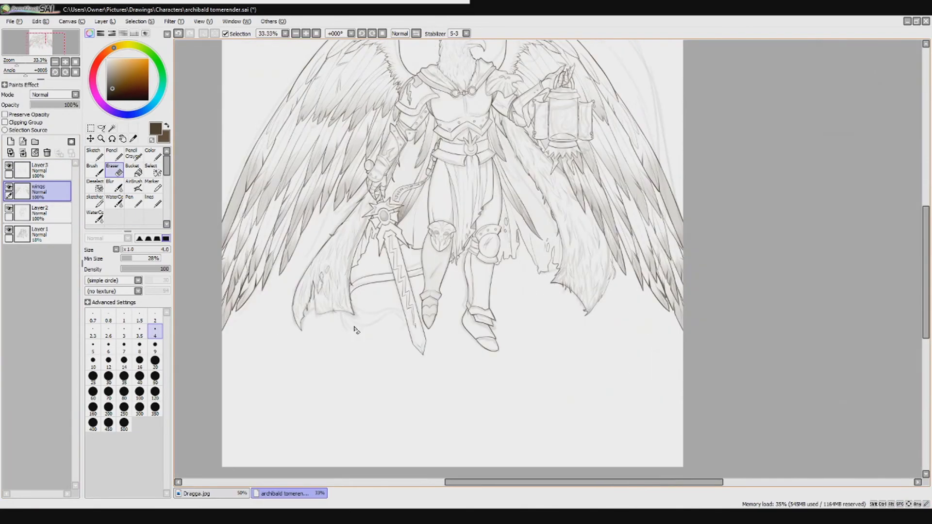
left_click(10, 231)
mouse_move(15, 191)
left_mouse_down()
mouse_move(13, 170)
mouse_move(12, 190)
left_mouse_up()
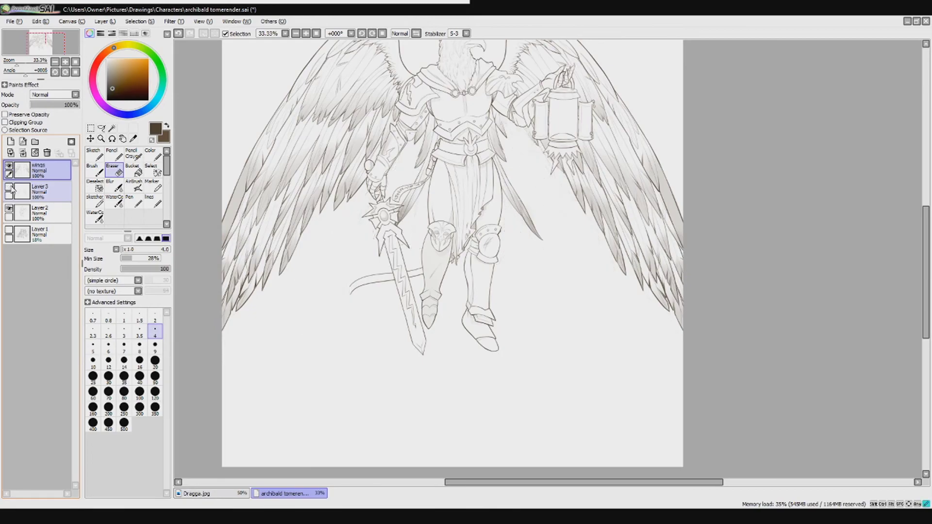
left_click(20, 192)
Draw the first long flowing curves of the tail tuft beneath the cape's corner on Layer 3 with the size 9 Airbrush.
scroll(299, 233, "up", 5)
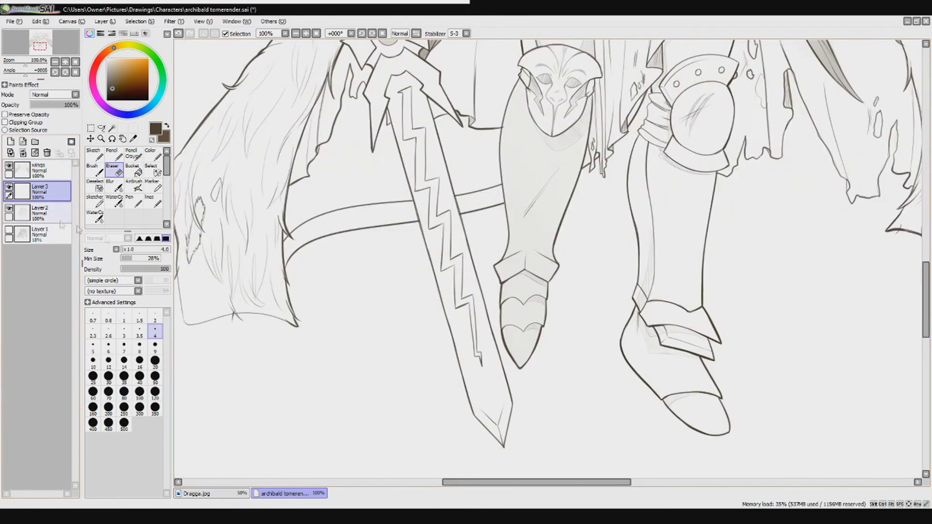
left_click(134, 186)
scroll(299, 233, "up", 3)
left_click_drag(335, 133, 371, 206)
mouse_move(281, 190)
left_mouse_down()
mouse_move(322, 322)
mouse_move(522, 401)
left_mouse_up()
left_click_drag(503, 318, 467, 411)
left_click_drag(324, 210, 395, 324)
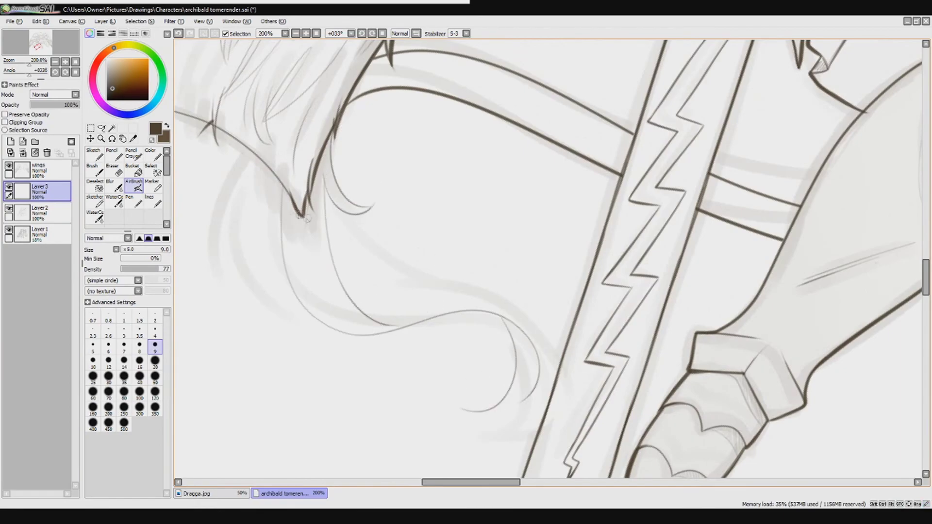
Add thin outer strands beneath the cape's hem and looping strands along the upper side of the tail tuft.
left_click_drag(255, 155, 224, 270)
left_click_drag(238, 161, 303, 311)
left_click_drag(337, 269, 467, 305)
mouse_move(412, 247)
left_mouse_down()
mouse_move(485, 317)
mouse_move(437, 354)
mouse_move(535, 342)
left_mouse_up()
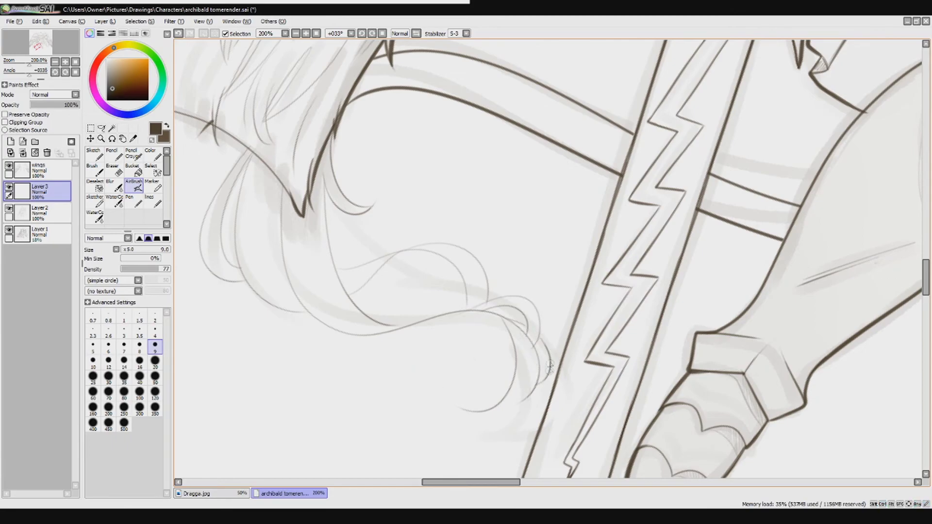
Redraw the tail tuft's strand ends near the sword as inward-curling tips with the canvas rotation reset.
left_click(372, 34)
key("ctrl+z")
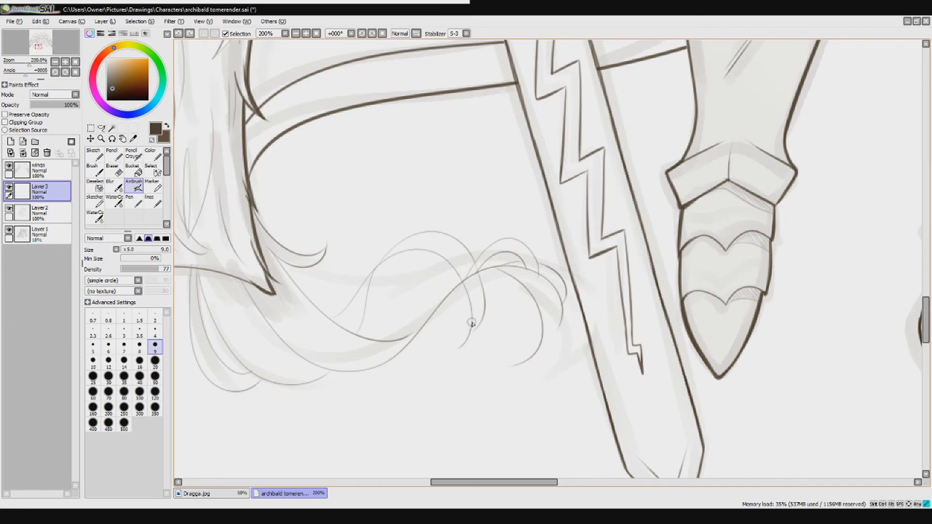
key("ctrl+z")
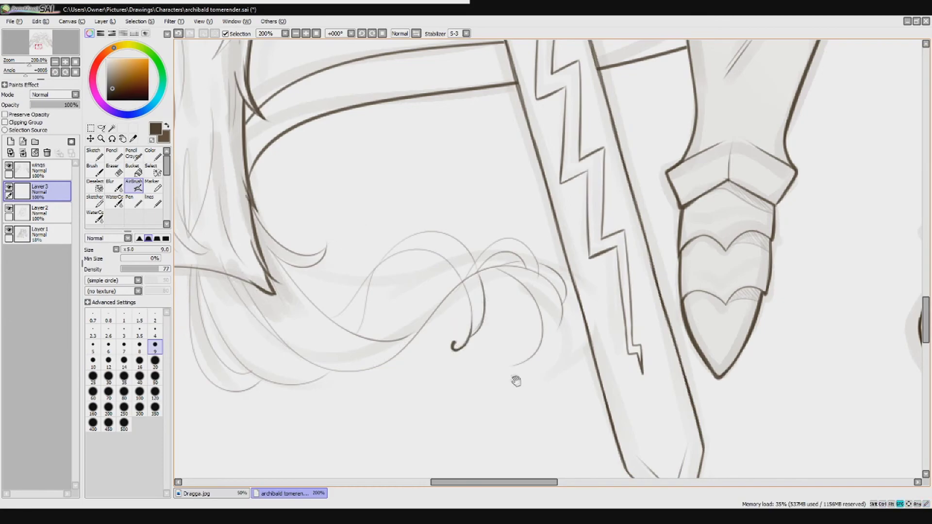
left_click_drag(510, 374, 485, 299)
left_click_drag(395, 255, 445, 282)
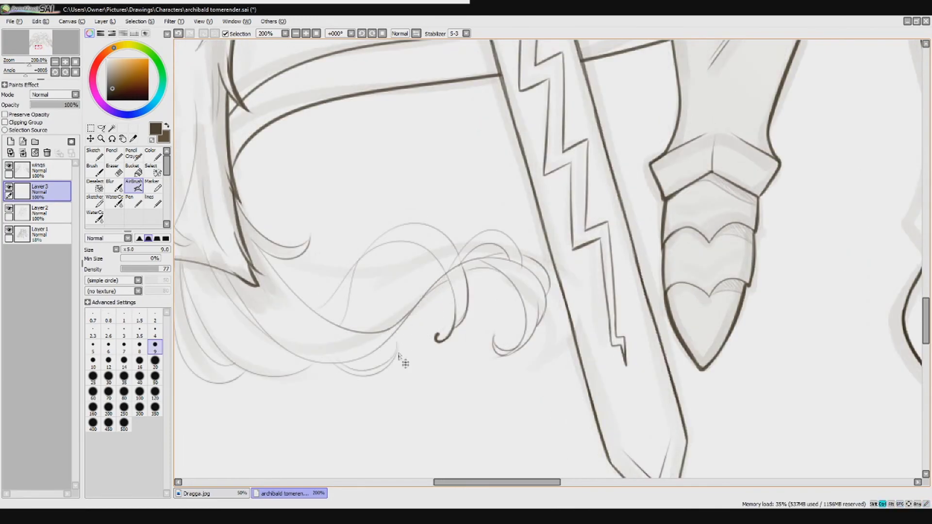
Darken the tuft strands emerging just below the cape's pointed corner, undoing the unwanted strokes.
mouse_move(453, 455)
left_mouse_down()
mouse_move(329, 247)
mouse_move(327, 208)
left_mouse_up()
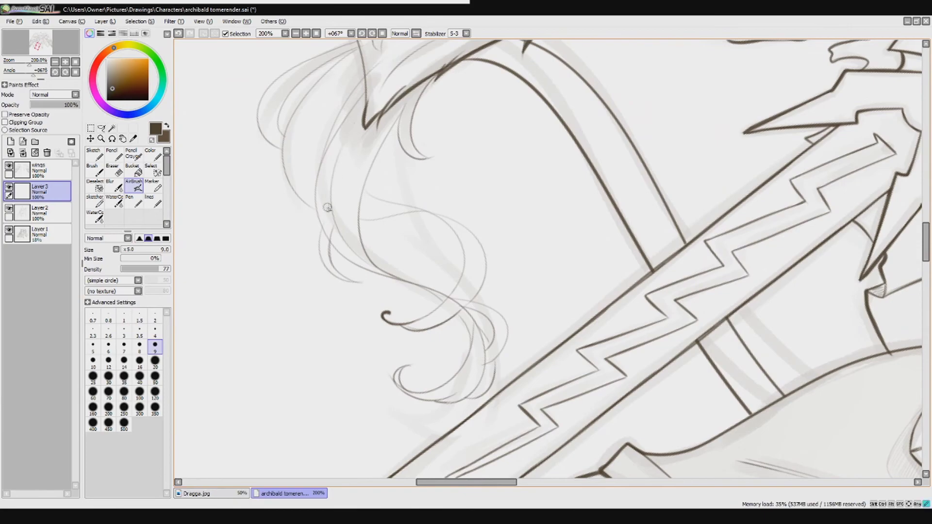
mouse_move(319, 165)
left_mouse_down()
mouse_move(357, 90)
mouse_move(375, 87)
left_mouse_up()
key("ctrl+z")
key("ctrl+z")
key("ctrl+z")
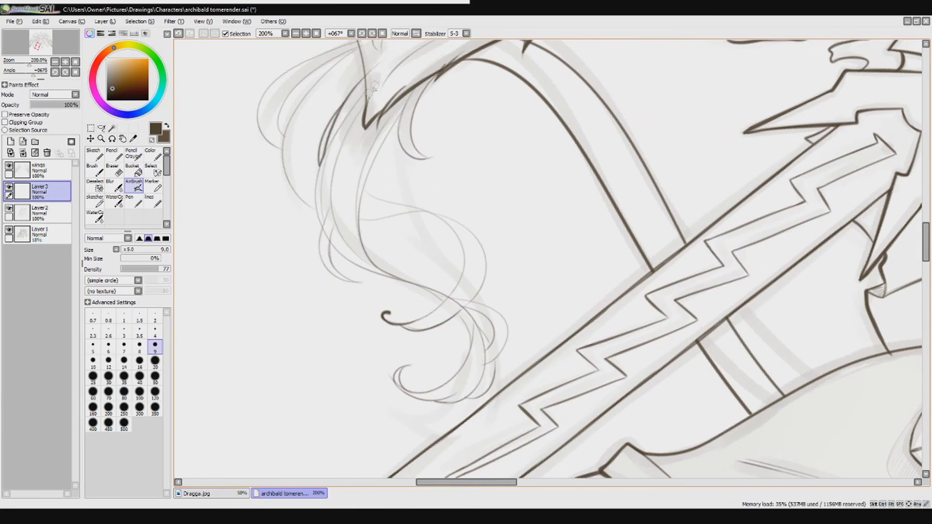
Darken the outermost tuft strands hanging from the cape's hem with the Airbrush, undoing the stray strokes.
key("Home")
mouse_move(341, 324)
left_mouse_down()
mouse_move(289, 218)
mouse_move(341, 325)
left_mouse_up()
key("ctrl+z")
left_click_drag(288, 216, 281, 282)
key("ctrl+z")
left_click_drag(289, 217, 292, 316)
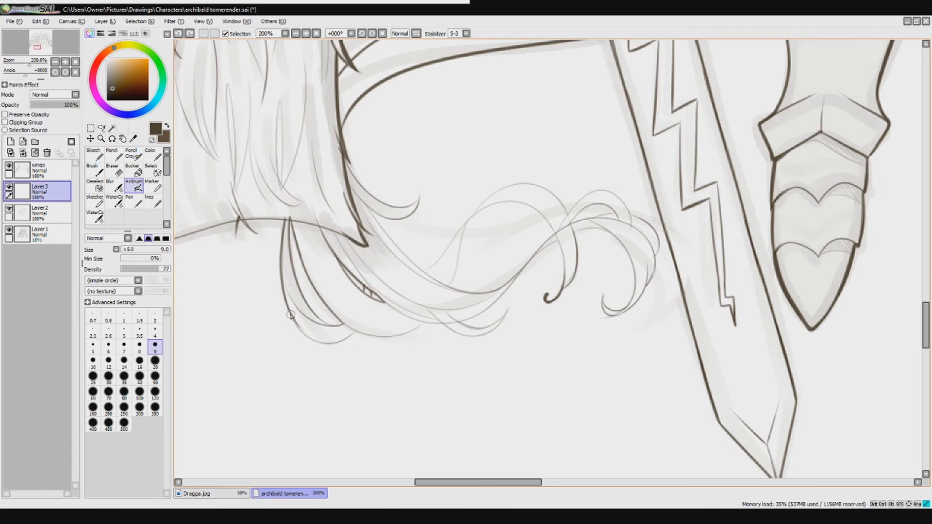
Darken the lower contour of the tuft from the outer strands towards its middle.
key("End")
key("End")
key("End")
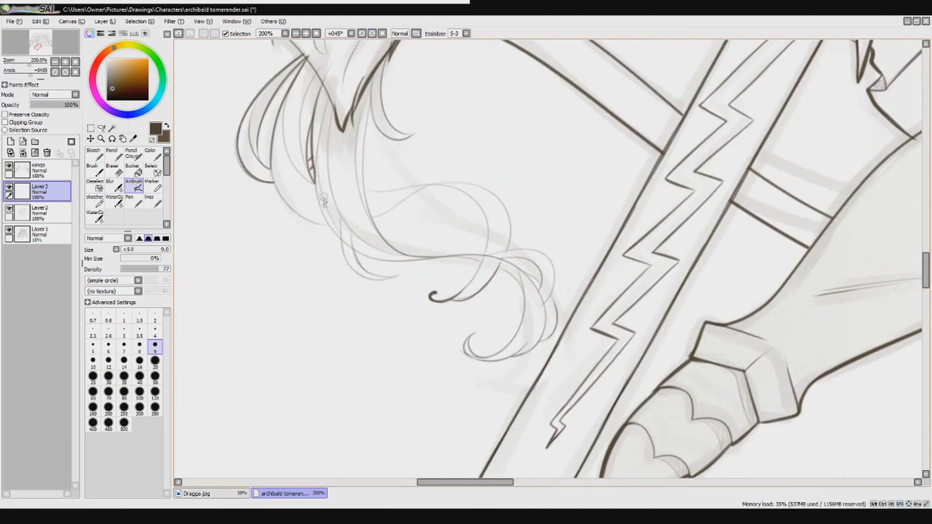
left_click_drag(274, 180, 329, 228)
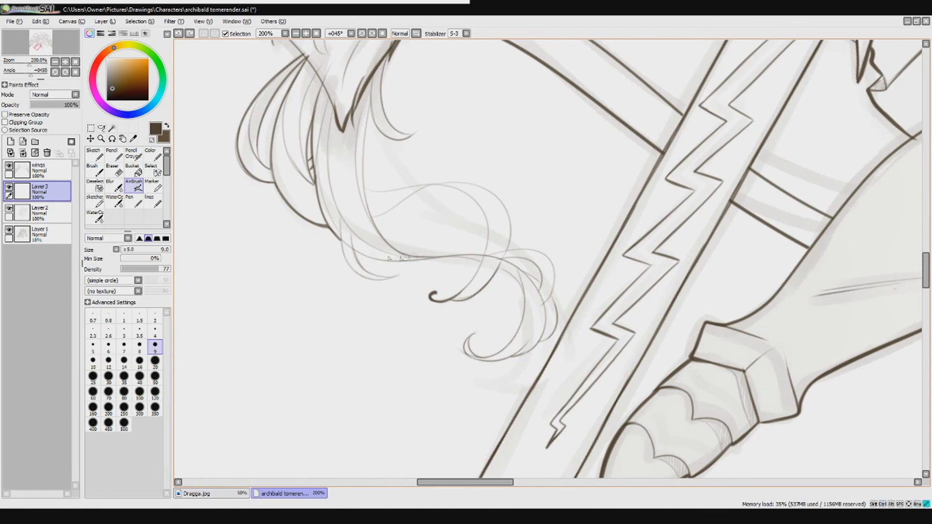
Ink the tuft's main inner curve and the short curl beside the cape's edge, erasing overlapping line work.
mouse_move(411, 256)
left_mouse_down()
mouse_move(379, 235)
mouse_move(367, 127)
mouse_move(378, 113)
mouse_move(412, 132)
left_mouse_up()
key("ctrl+z")
key("Delete")
key("Delete")
key("Delete")
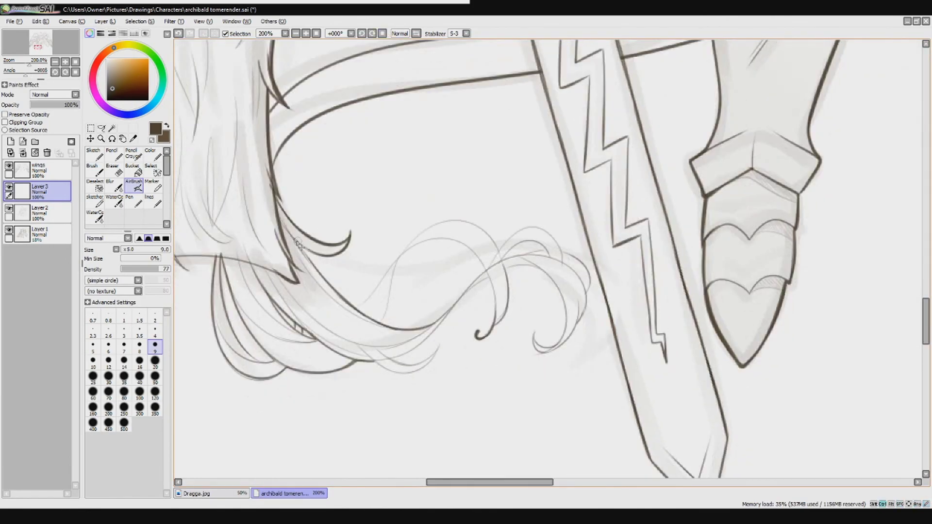
key("e")
left_click_drag(316, 253, 283, 214)
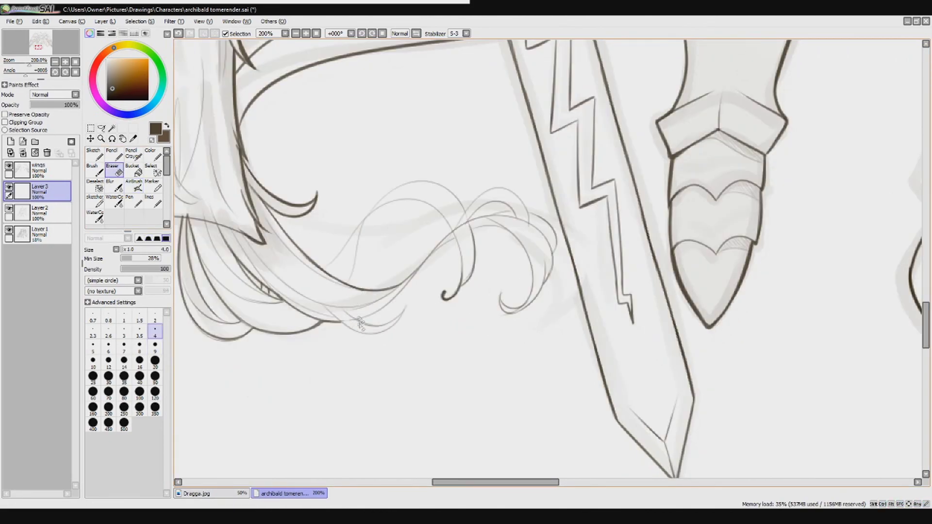
Ink the tuft's large upper loop down to its hooked tip with the size 9 Airbrush and erase the crossing lines.
key("v")
left_click_drag(350, 256, 360, 191)
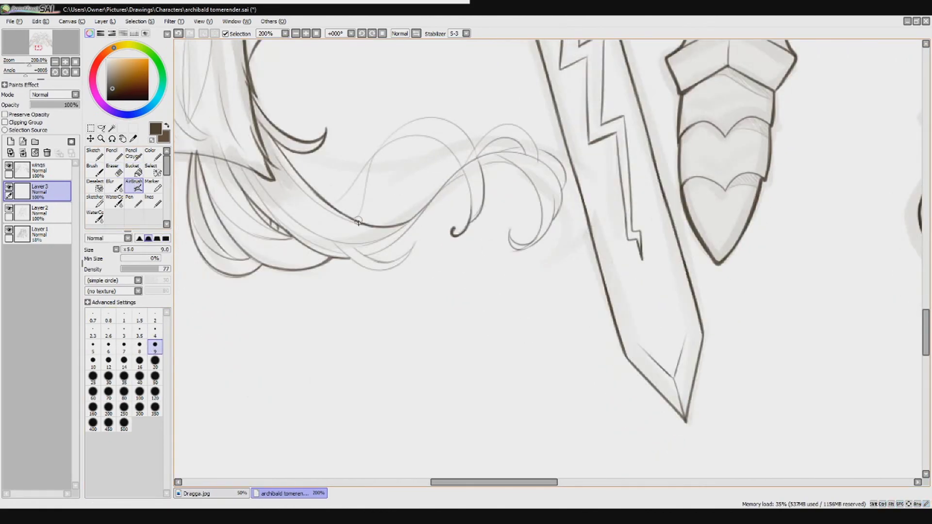
mouse_move(362, 225)
left_mouse_down()
mouse_move(368, 170)
mouse_move(398, 204)
mouse_move(417, 199)
mouse_move(357, 228)
mouse_move(363, 290)
mouse_move(423, 209)
mouse_move(550, 210)
left_mouse_up()
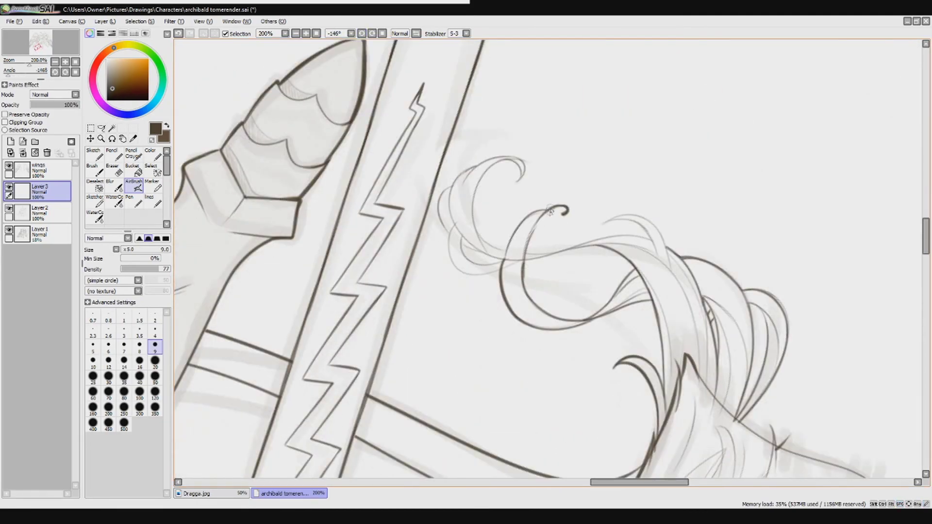
key("e")
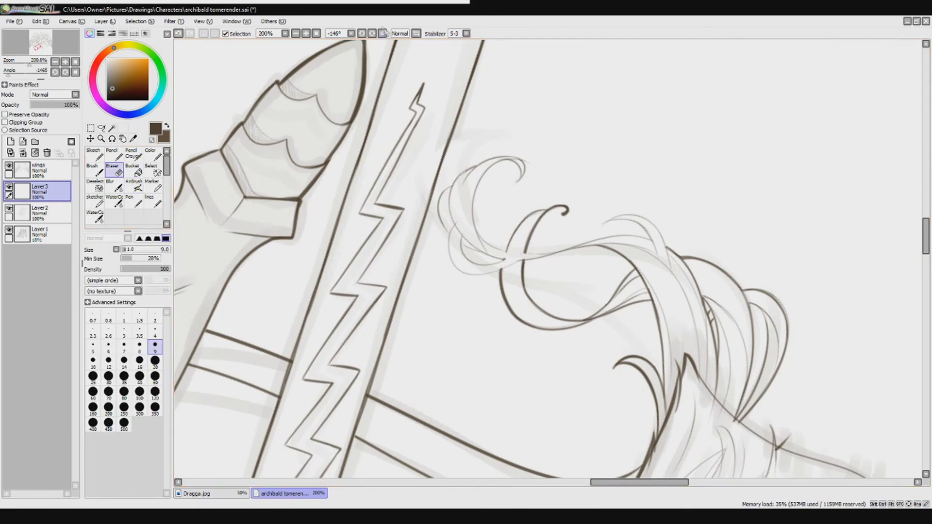
left_click(382, 33)
key("a")
left_click_drag(515, 318, 576, 239)
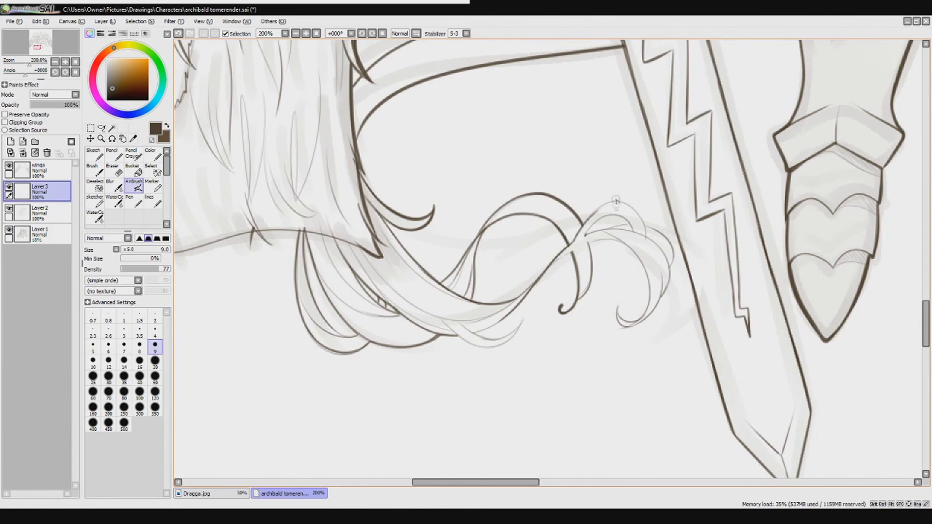
Darken the overlapping curled strands at the end of the tuft beside the sword on the mirrored canvas.
key("h")
key("Delete")
key("Delete")
key("Delete")
left_click_drag(424, 231, 409, 281)
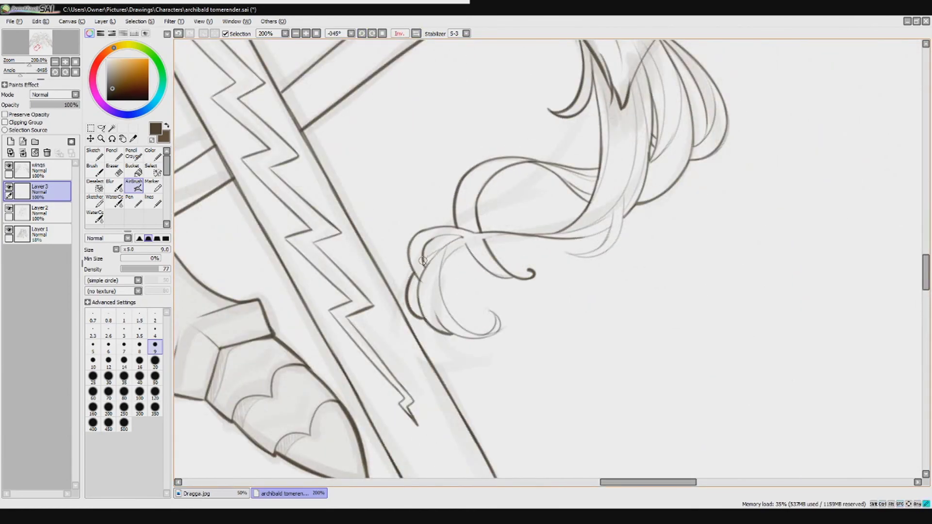
left_click_drag(465, 237, 429, 241)
left_click_drag(447, 333, 440, 250)
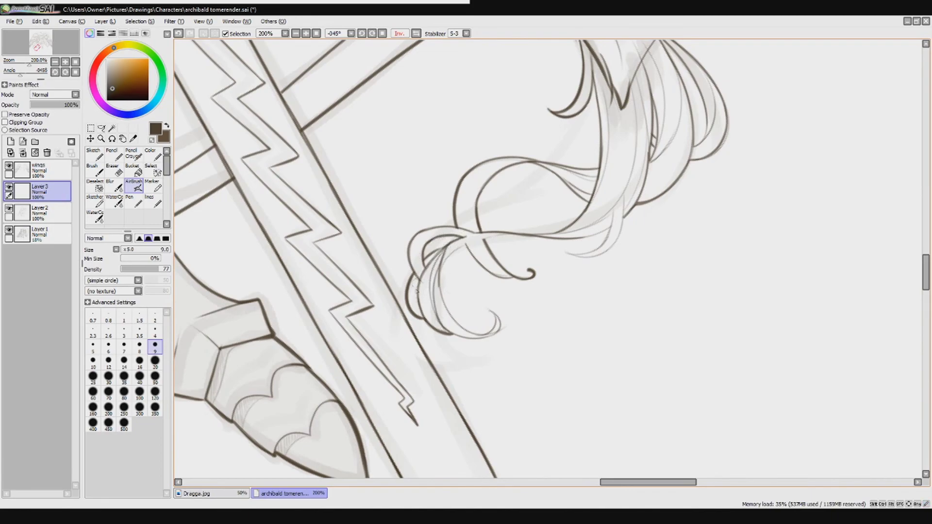
Darken the small pointed strand tips that branch off the tuft's lower edge.
key("Delete")
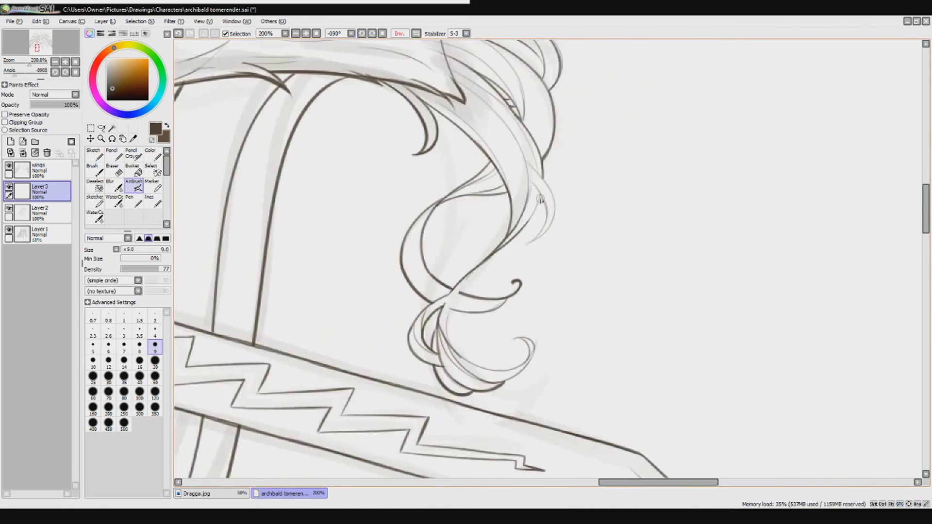
left_click_drag(529, 244, 548, 218)
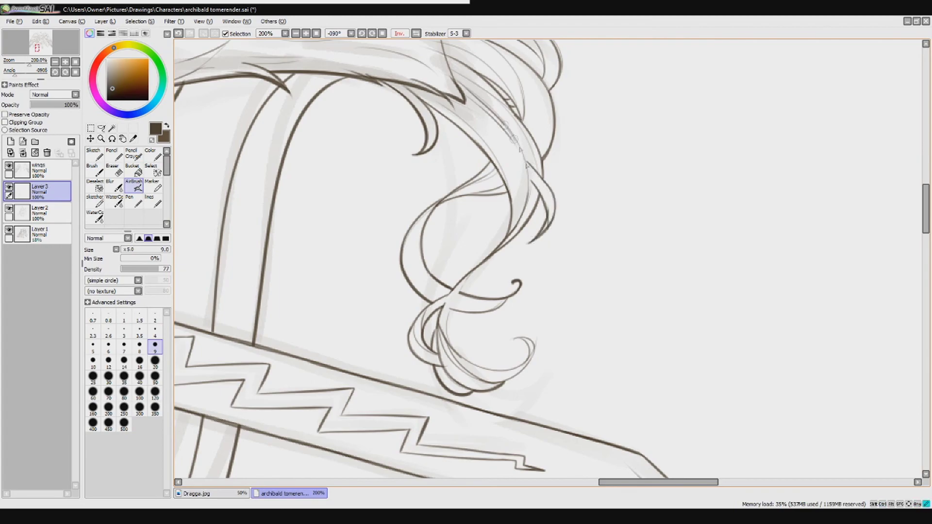
scroll(514, 194, "down", 3)
key("Home")
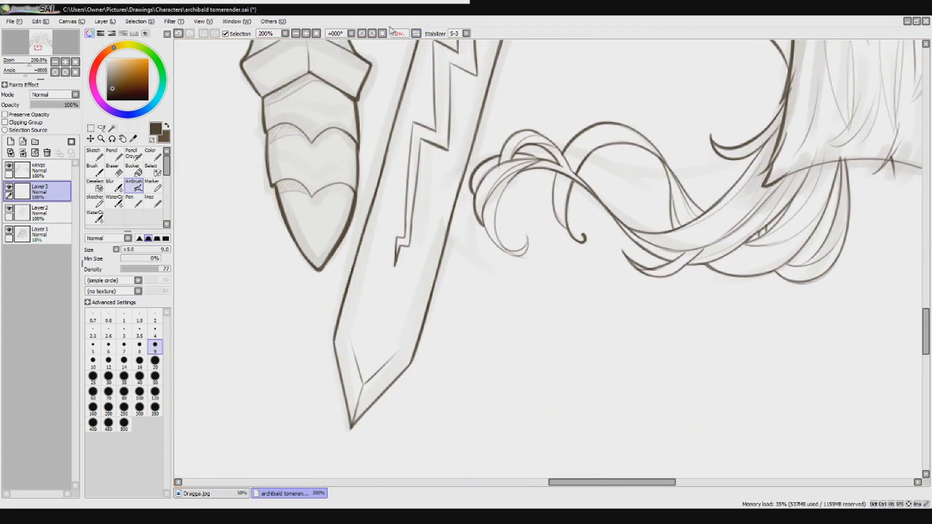
Ink the final inward curl at the tuft's end and add thin inner strands along the loops.
mouse_move(530, 254)
left_mouse_down()
mouse_move(524, 229)
mouse_move(513, 256)
left_mouse_up()
mouse_move(548, 185)
left_mouse_down()
mouse_move(557, 246)
mouse_move(510, 183)
left_mouse_up()
left_click_drag(485, 243, 524, 308)
mouse_move(578, 150)
left_mouse_down()
mouse_move(483, 226)
mouse_move(478, 244)
mouse_move(517, 298)
left_mouse_up()
left_click_drag(470, 210, 534, 144)
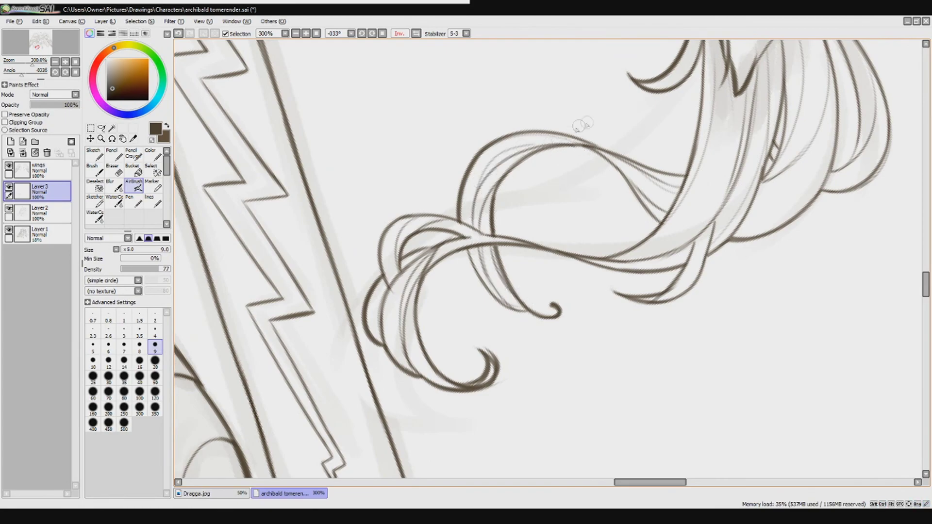
Clean up the curled end with the size 4 Eraser and strengthen the strands at the hooked and lower tips.
left_click(372, 33)
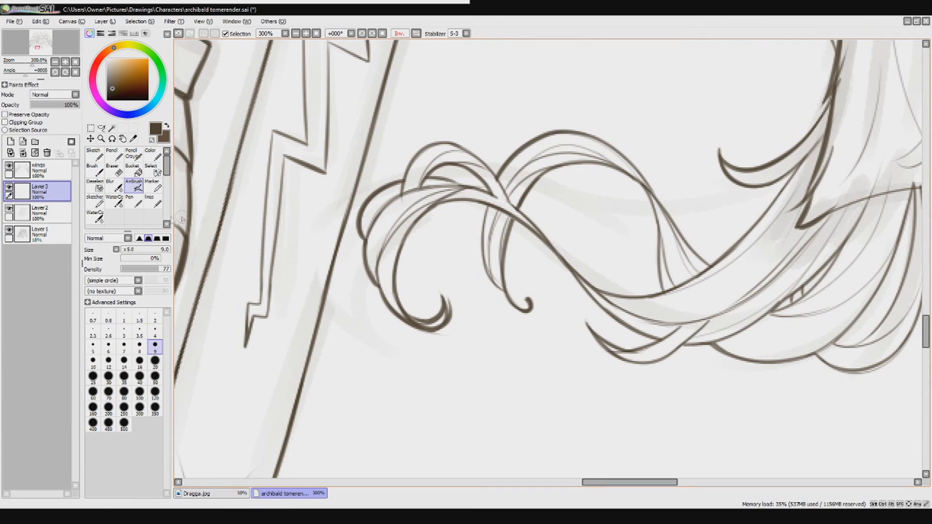
key("e")
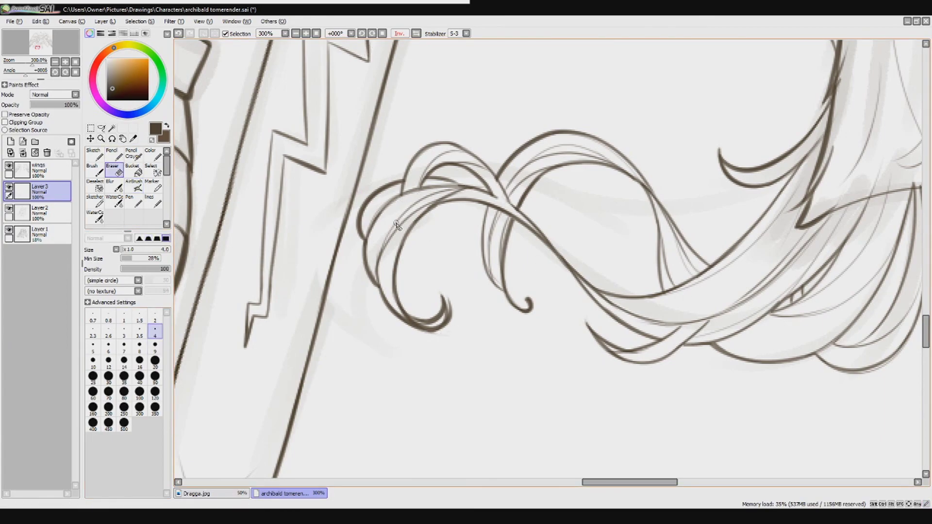
key("e")
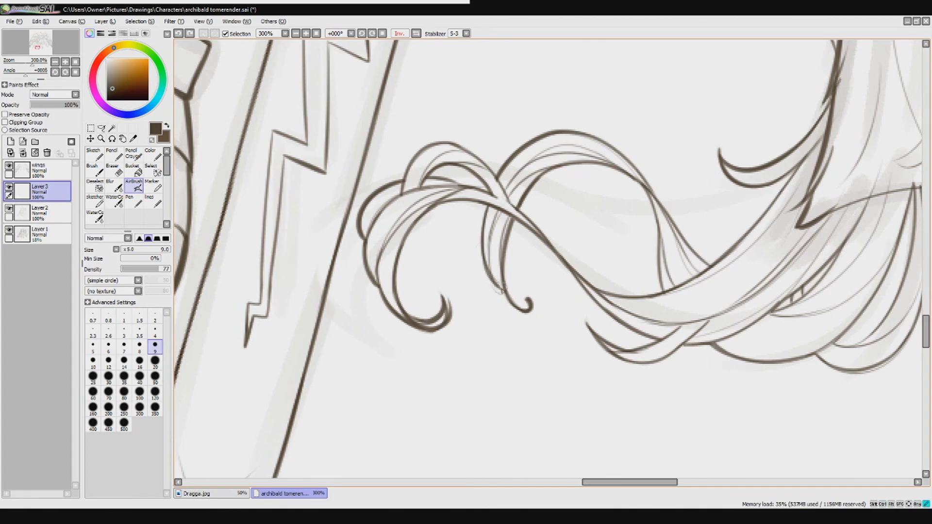
scroll(493, 286, "up", 1)
left_click_drag(535, 339, 575, 210)
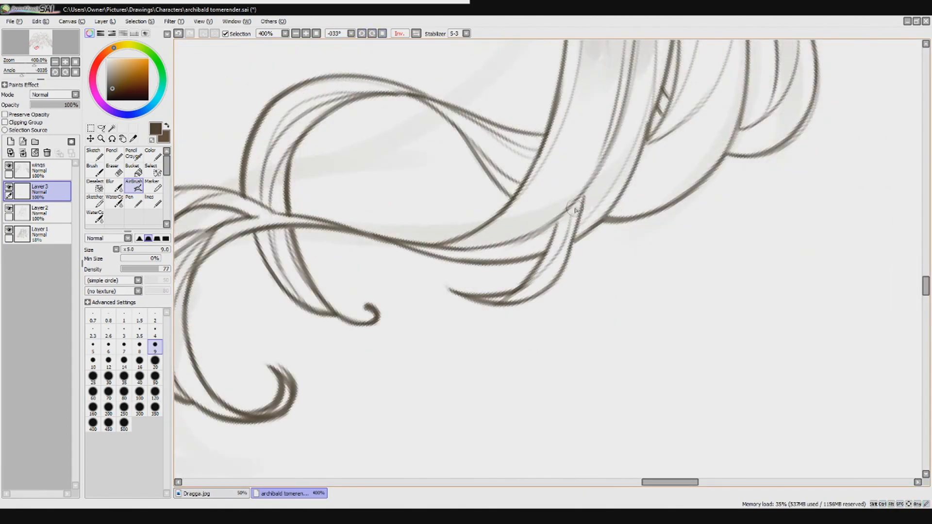
Add thin inner strands to the rounded tuft sections beneath the cape's hem and darken their edges.
scroll(531, 214, "up", 2)
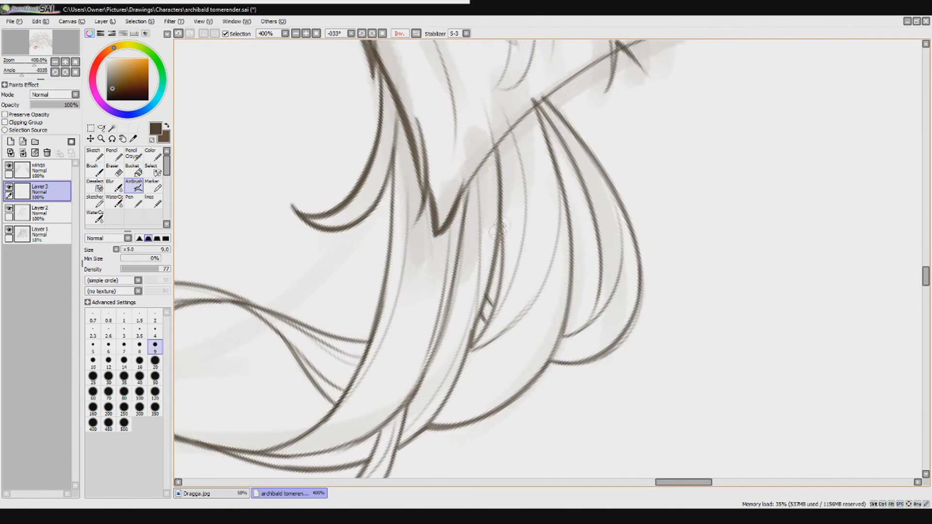
left_click_drag(563, 342, 631, 272)
left_click_drag(578, 153, 610, 270)
left_click_drag(541, 109, 585, 199)
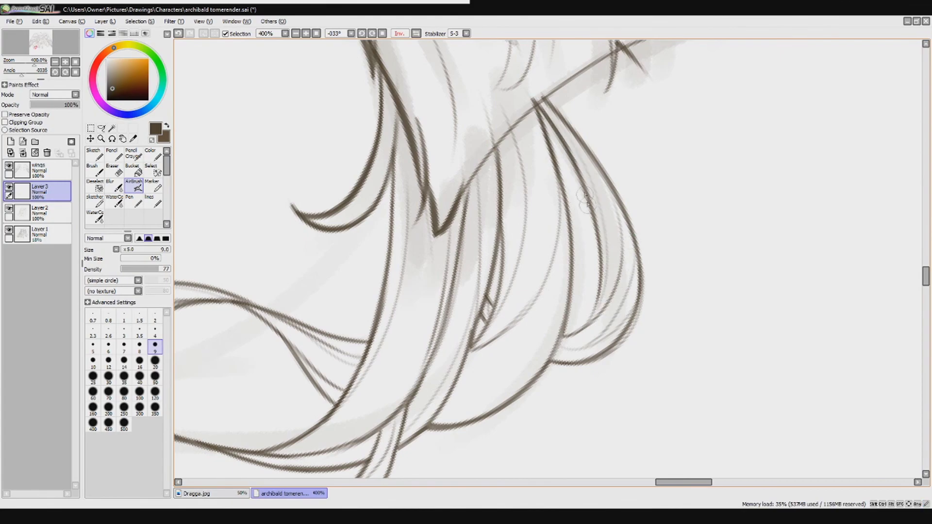
key("e")
scroll(534, 145, "up", 2)
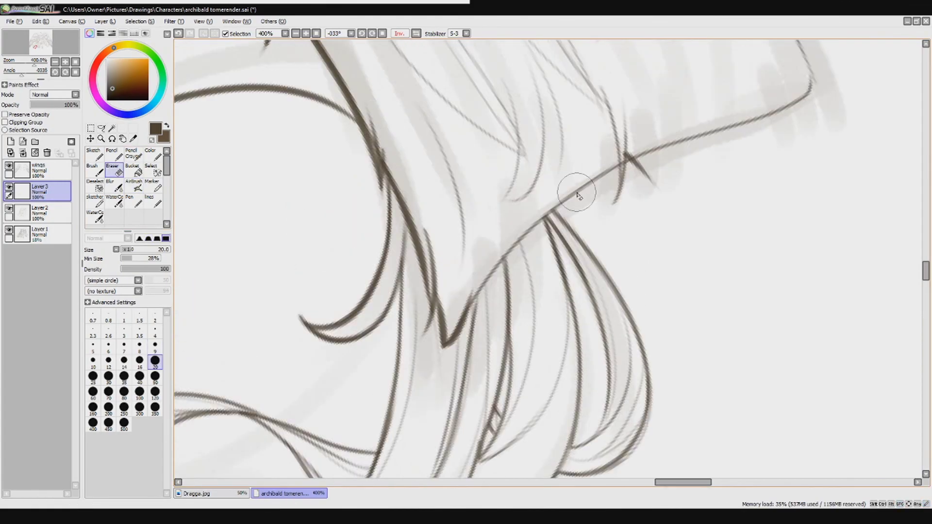
Hide the rough sketch layer and create a new shading layer above Layer 3 at 31% opacity.
key("End")
key("Page_Down")
key("Page_Down")
key("Page_Down")
key("Page_Down")
key("Page_Down")
key("Page_Down")
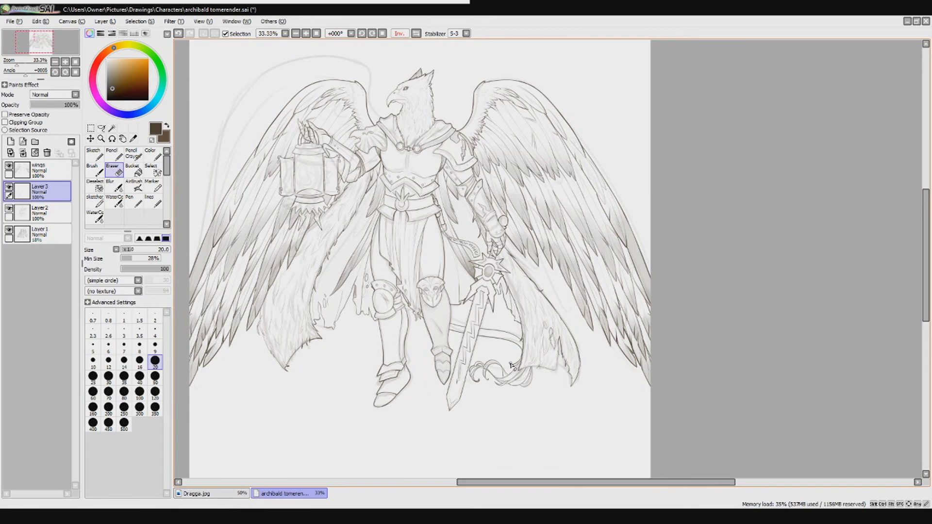
key("Page_Up")
key("Page_Up")
key("Page_Up")
key("Page_Up")
left_click(11, 141)
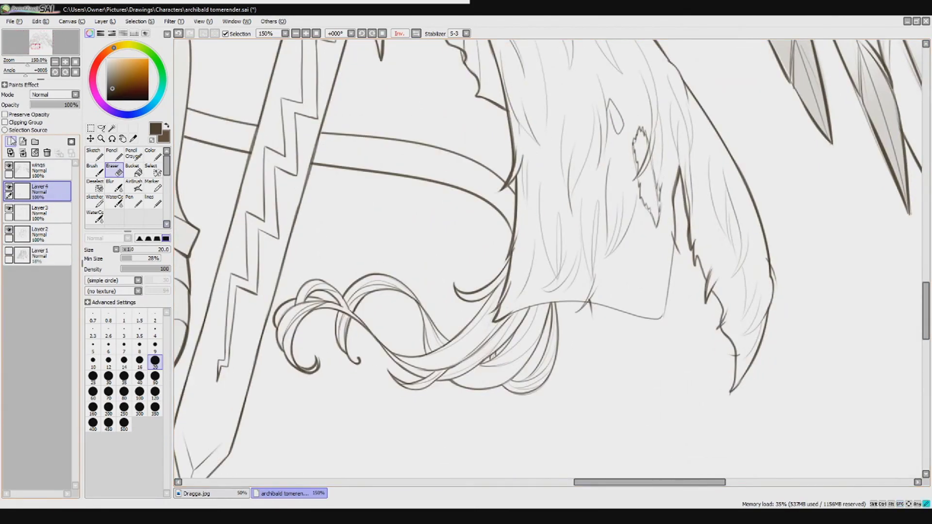
key("c")
left_click(45, 104)
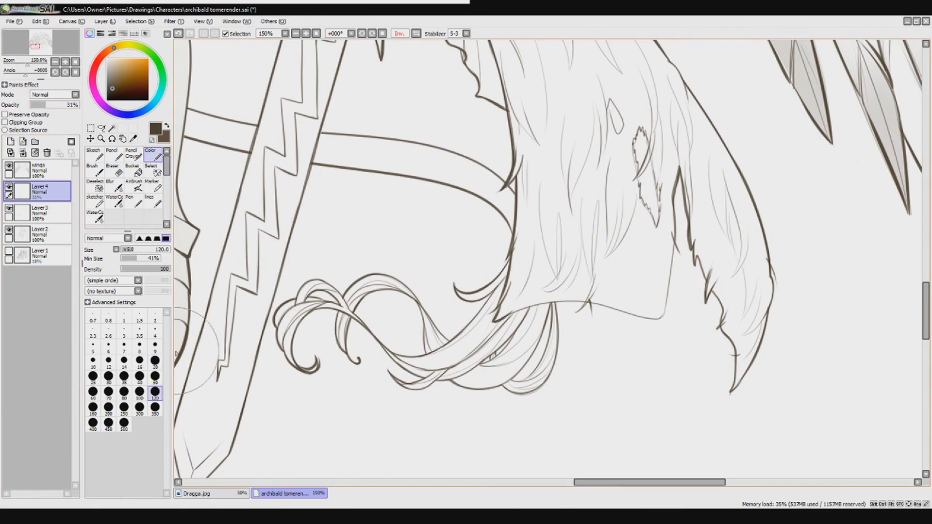
Shade the tuft's recessed strands with the Color brush, erasing spill past the outlines and filling narrow gaps at size 9.
mouse_move(493, 357)
left_mouse_down()
mouse_move(556, 318)
mouse_move(543, 309)
mouse_move(499, 359)
mouse_move(473, 354)
mouse_move(500, 275)
mouse_move(445, 381)
mouse_move(517, 308)
left_mouse_up()
mouse_move(381, 302)
left_mouse_down()
mouse_move(320, 313)
mouse_move(304, 338)
mouse_move(331, 291)
left_mouse_up()
key("e")
scroll(303, 293, "left", 1)
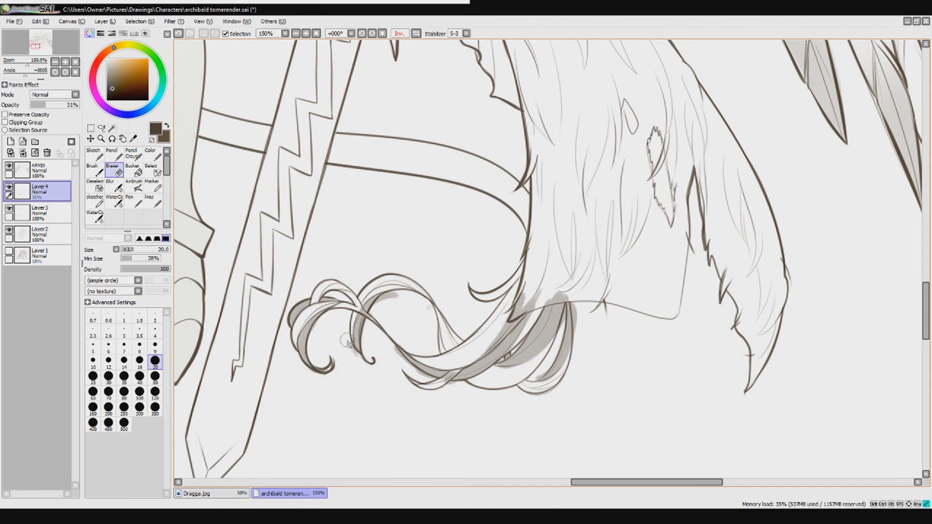
left_click_drag(415, 346, 312, 261)
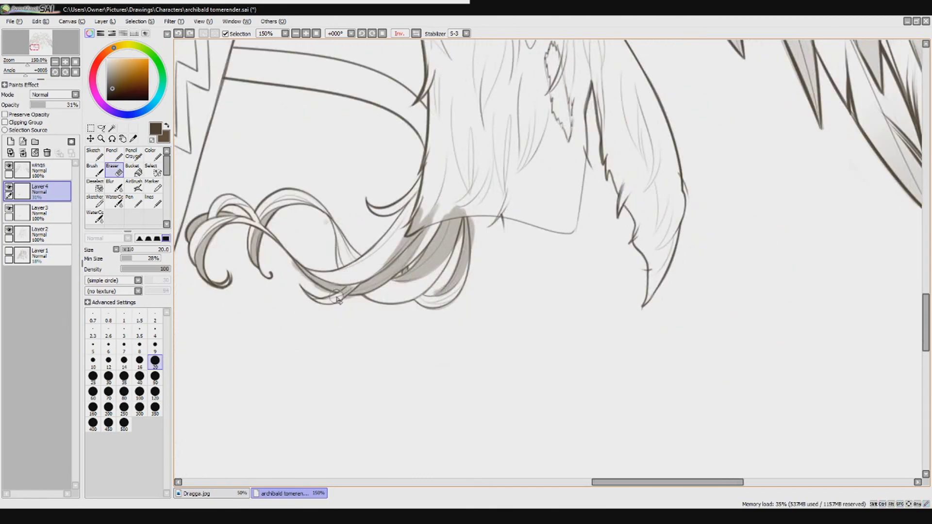
mouse_move(389, 279)
left_mouse_down()
mouse_move(413, 228)
mouse_move(462, 206)
mouse_move(449, 262)
mouse_move(429, 277)
left_mouse_up()
key("e")
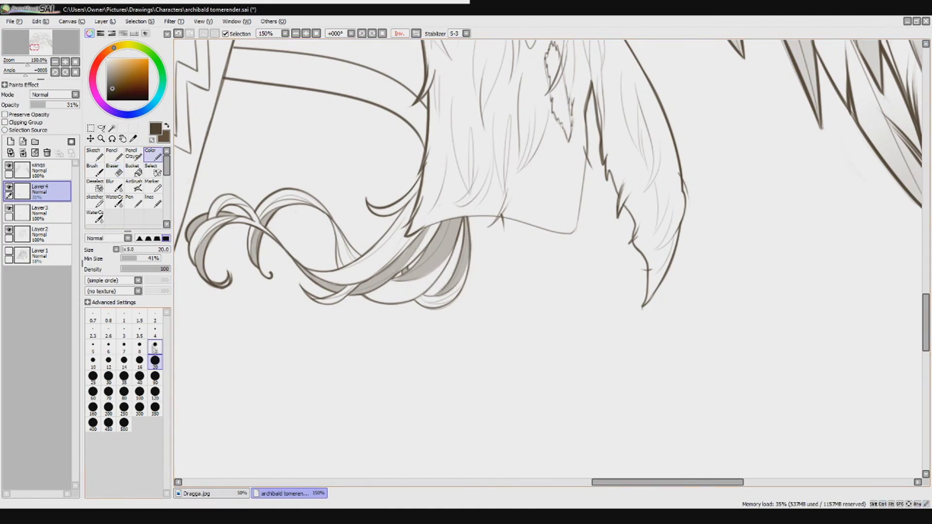
left_click_drag(330, 219, 355, 260)
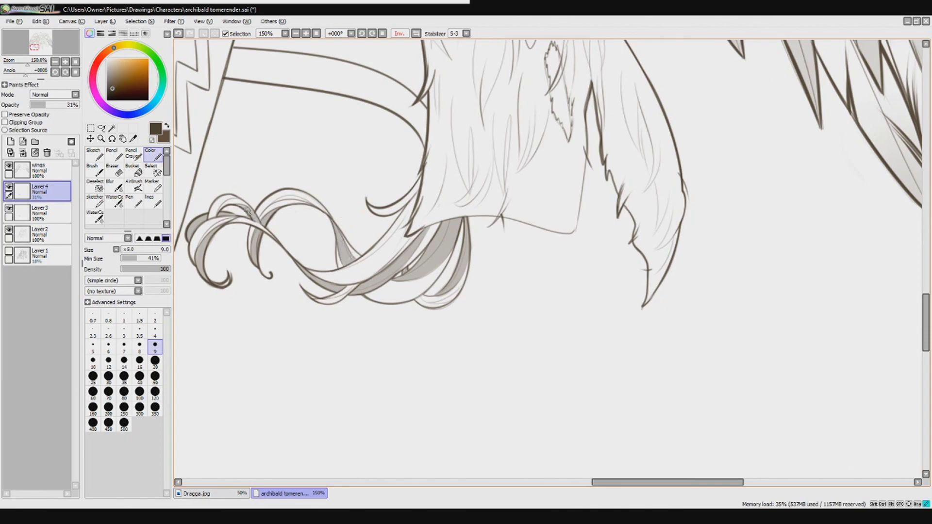
Merge the tail tuft's shading and line layers down into Layer 2.
scroll(261, 139, "down", 5)
key("ctrl+e")
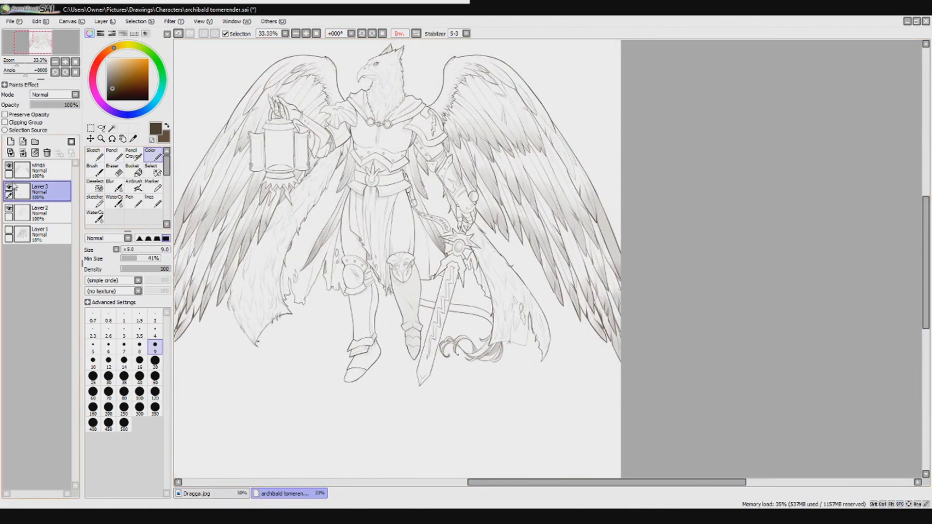
key("ctrl+e")
Rename the bottom layer as sketch and create a layer folder named lines.
left_click(37, 216)
left_click(35, 142)
key("Return")
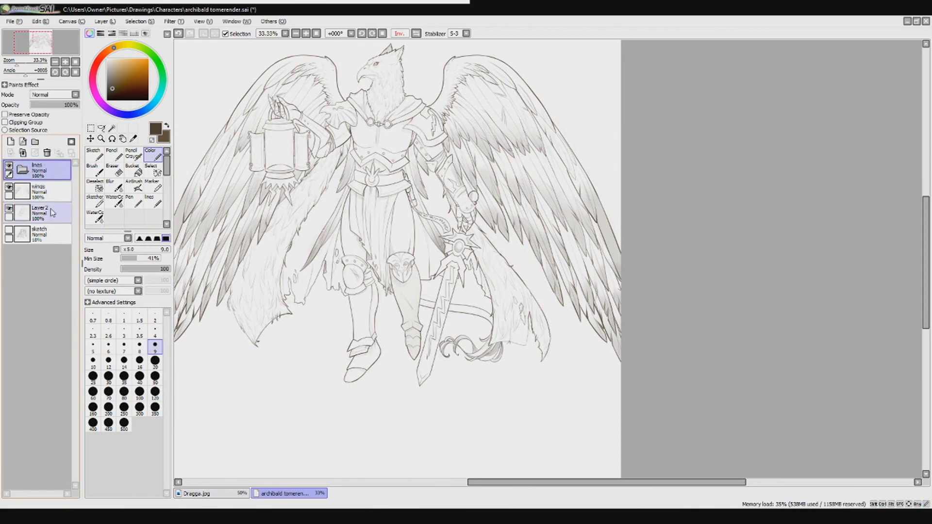
Rename Layer 2 as bod and move it with the wings layer into the lines folder.
left_click(36, 214)
left_click(8, 194)
left_click_drag(36, 203, 36, 170)
Create a layer folder named Color and place it between the lines folder and the sketch layer.
left_click(35, 141)
left_click(22, 170)
left_click(49, 240)
Create a new empty layer between the Color folder and the sketch layer.
key("ctrl+t")
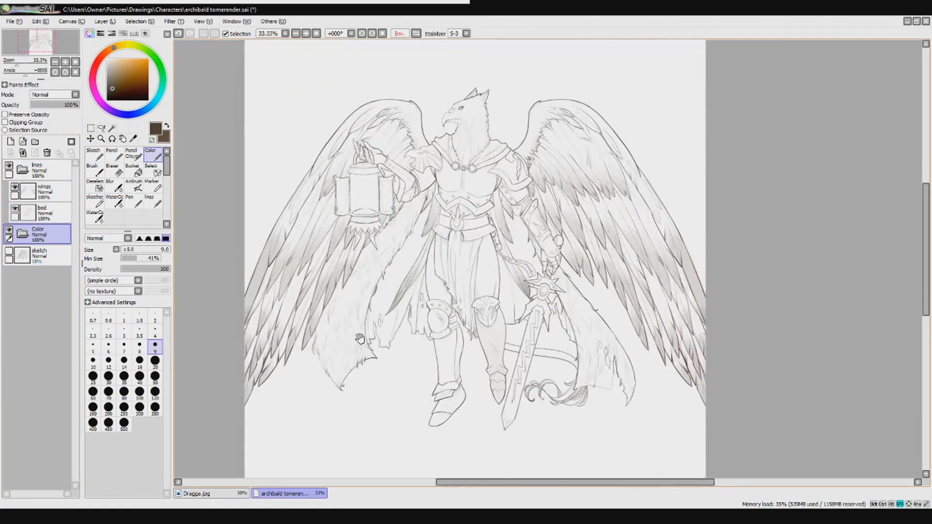
scroll(599, 392, "down", 1)
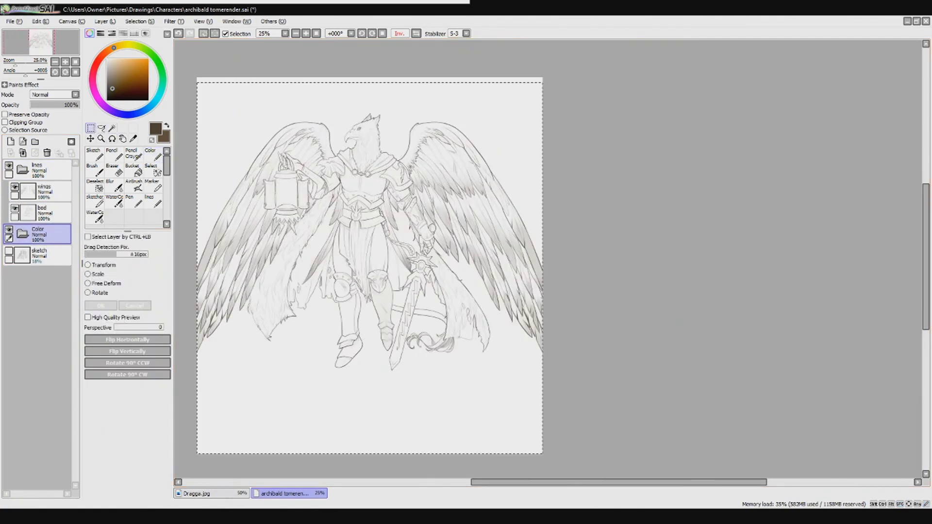
scroll(250, 97, "up", 1)
key("ctrl+shift+n")
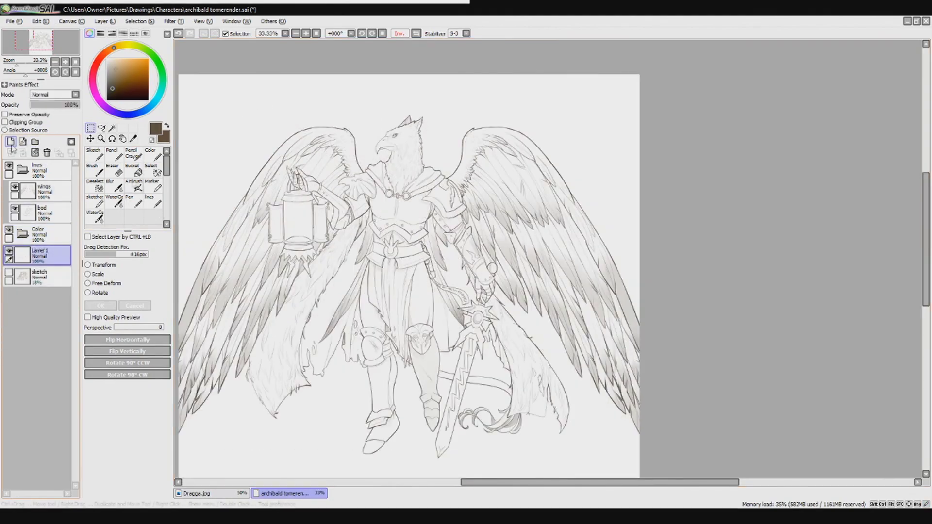